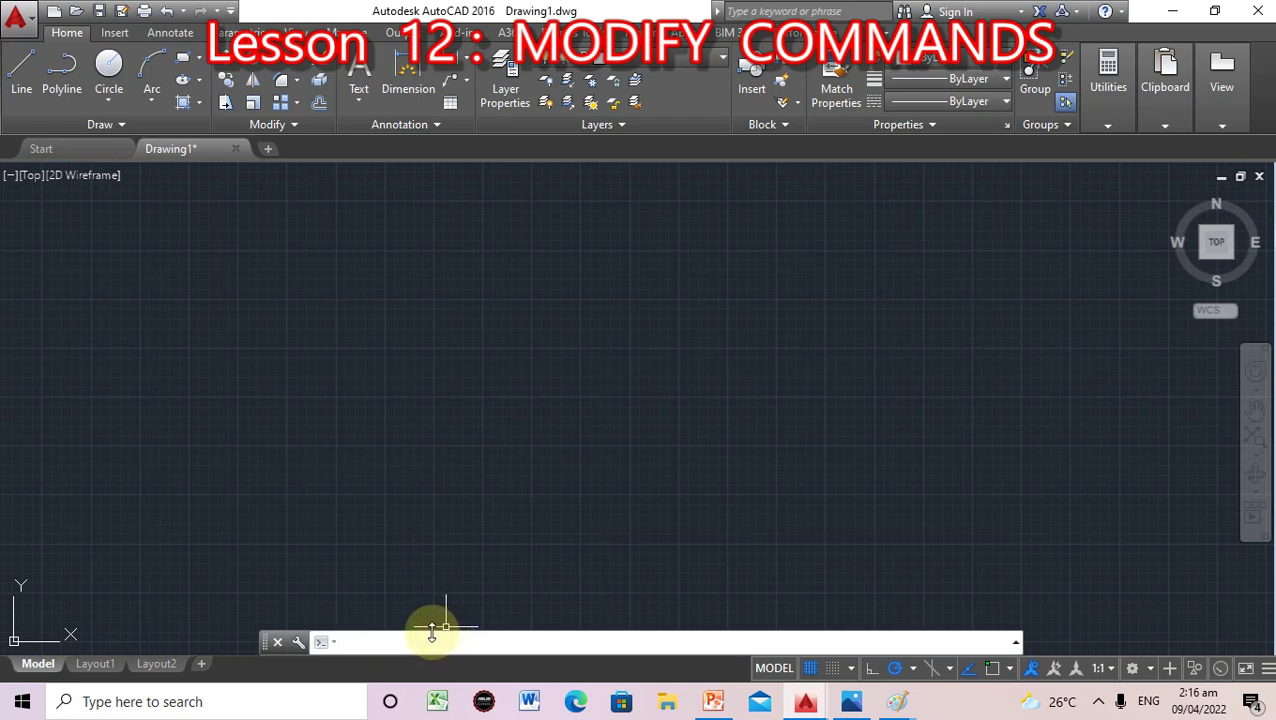
pyautogui.write('MIRR')
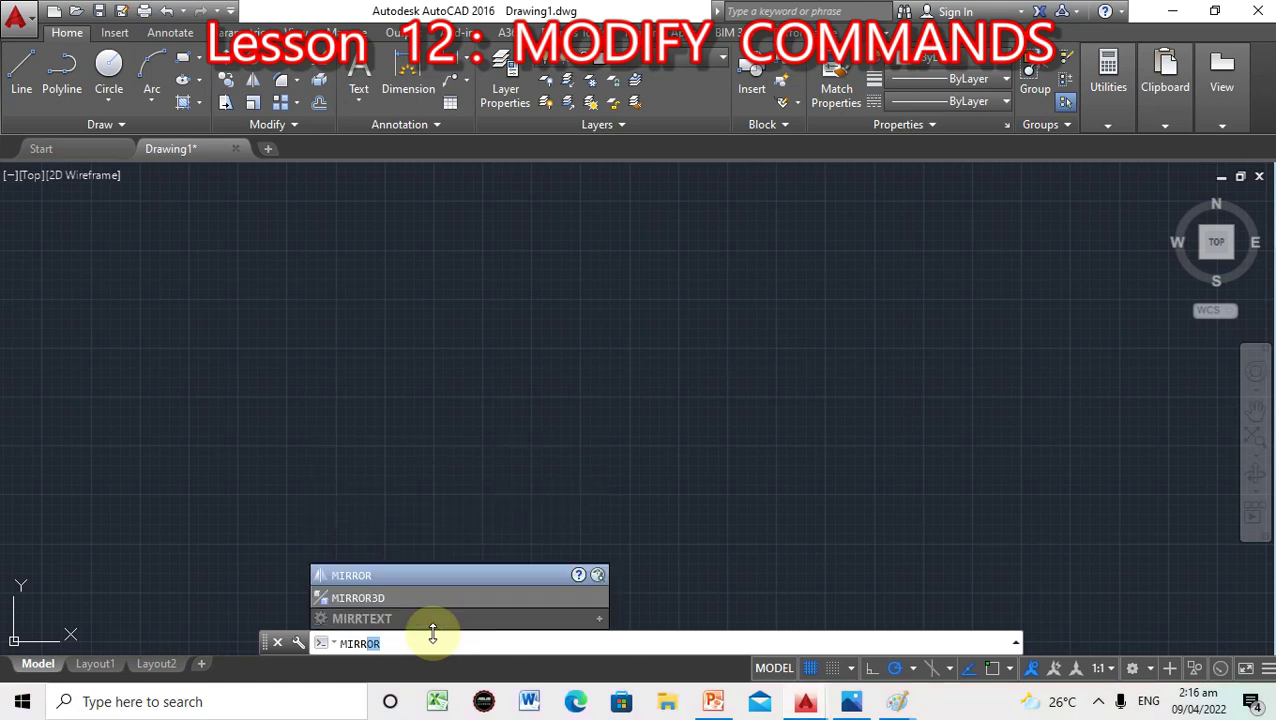
pyautogui.write('OR')
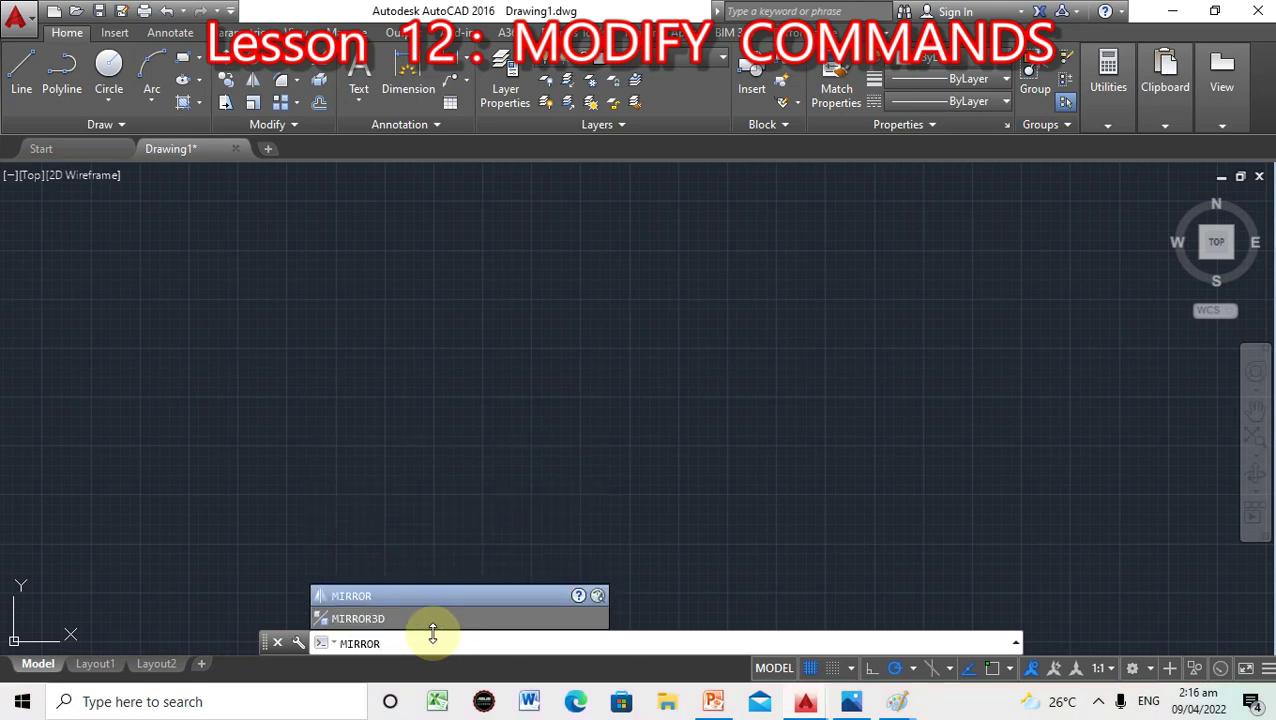
pyautogui.press('Return')
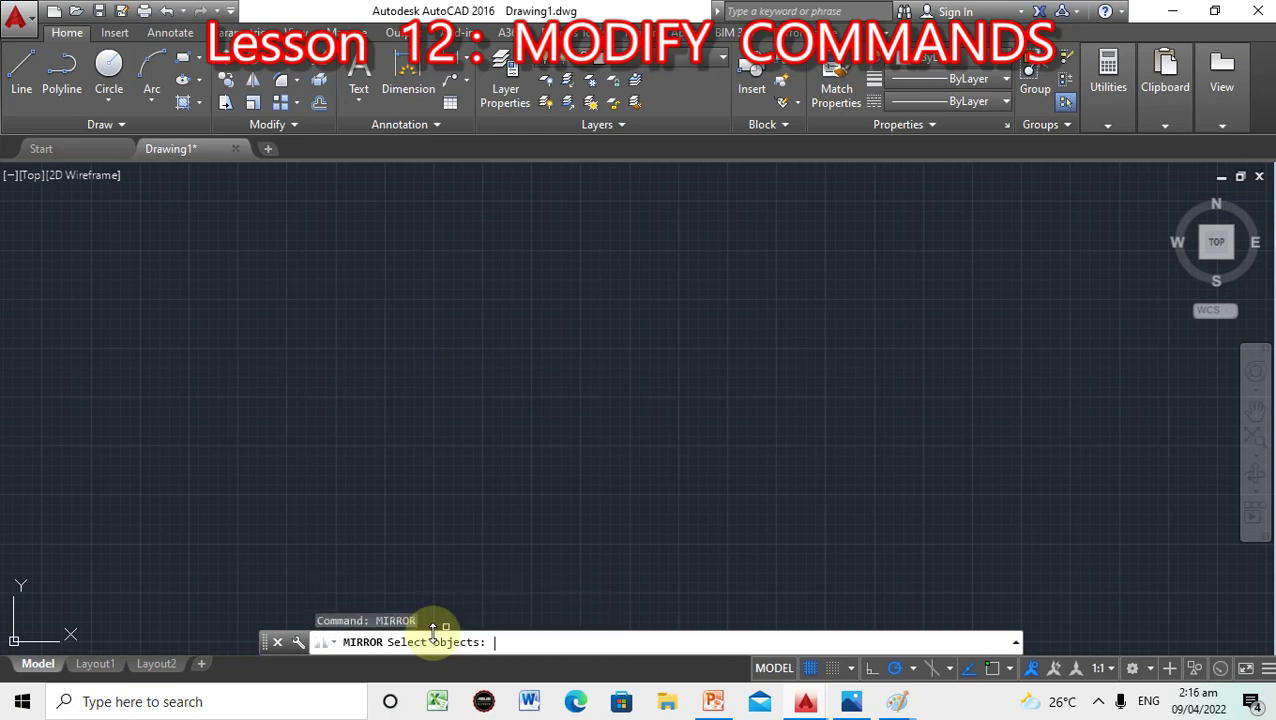
pyautogui.press('Escape')
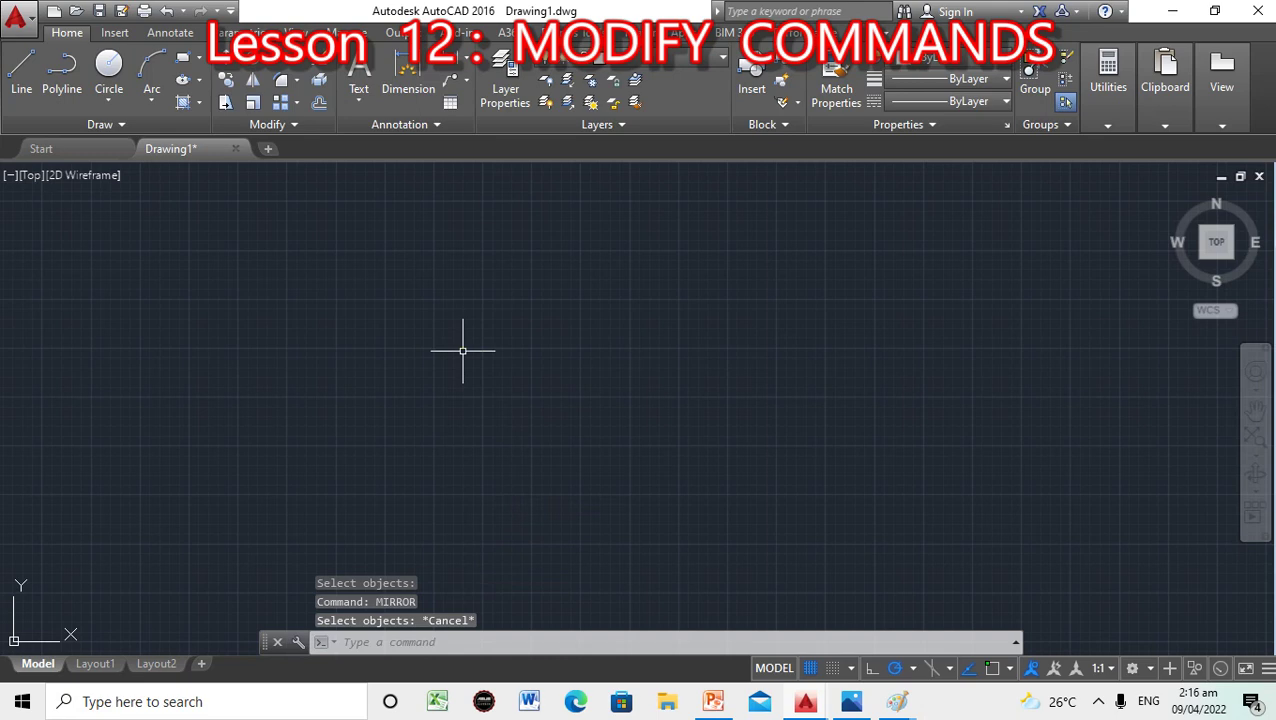
# Check the Modify Commands slide in PowerPoint, and return to the AutoCAD drawing.
pyautogui.click(713, 701)
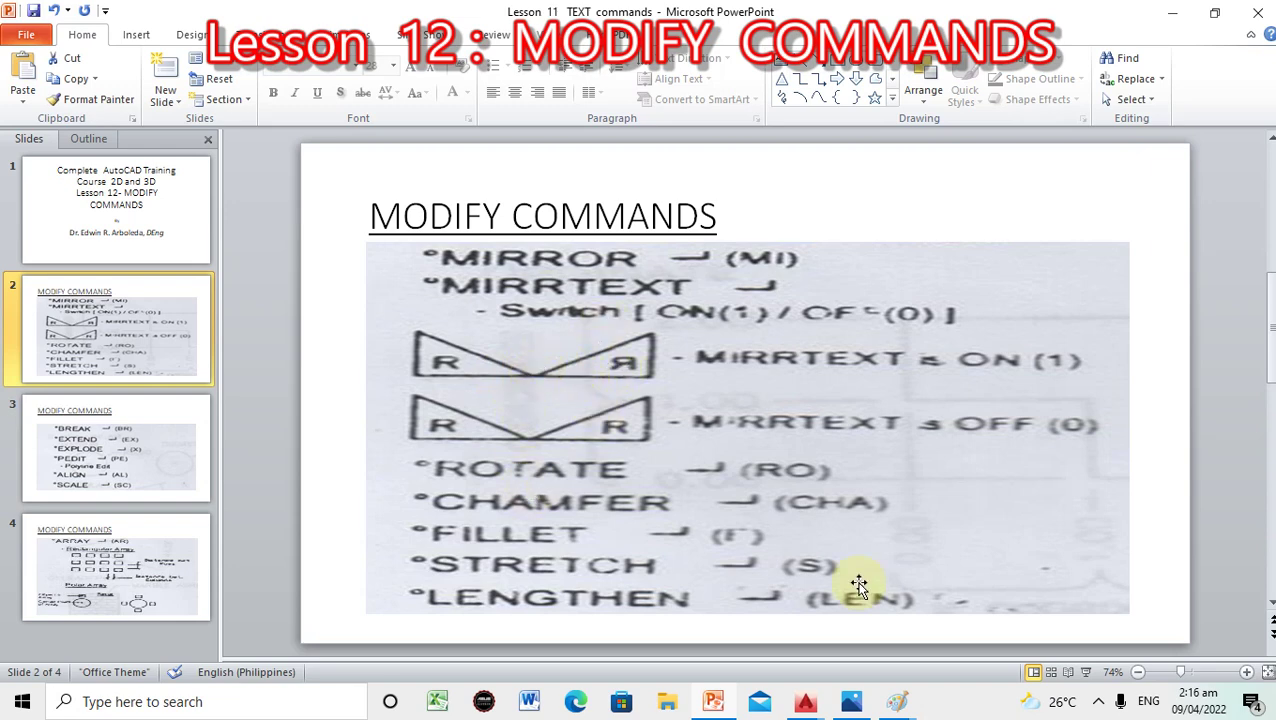
pyautogui.click(808, 703)
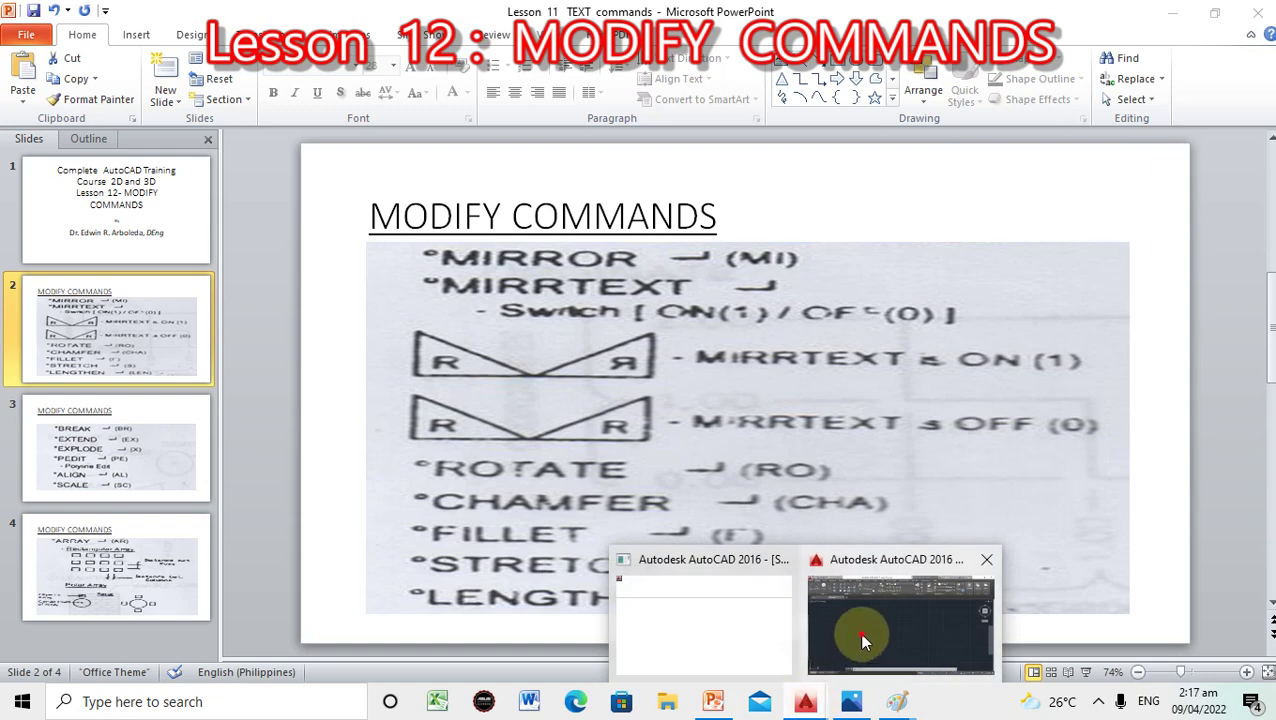
pyautogui.click(892, 620)
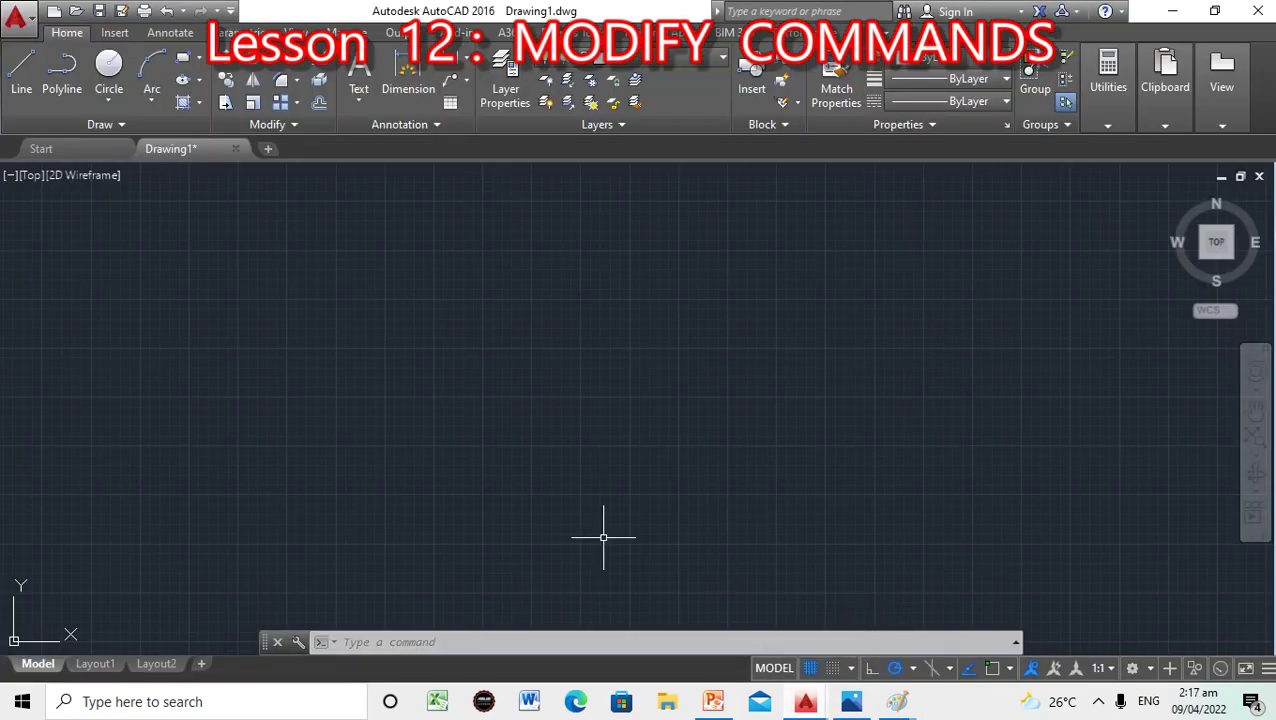
# Draw a closed right triangle from lines, with a short vertical leg and a longer horizontal base running to the right.
pyautogui.write('l')
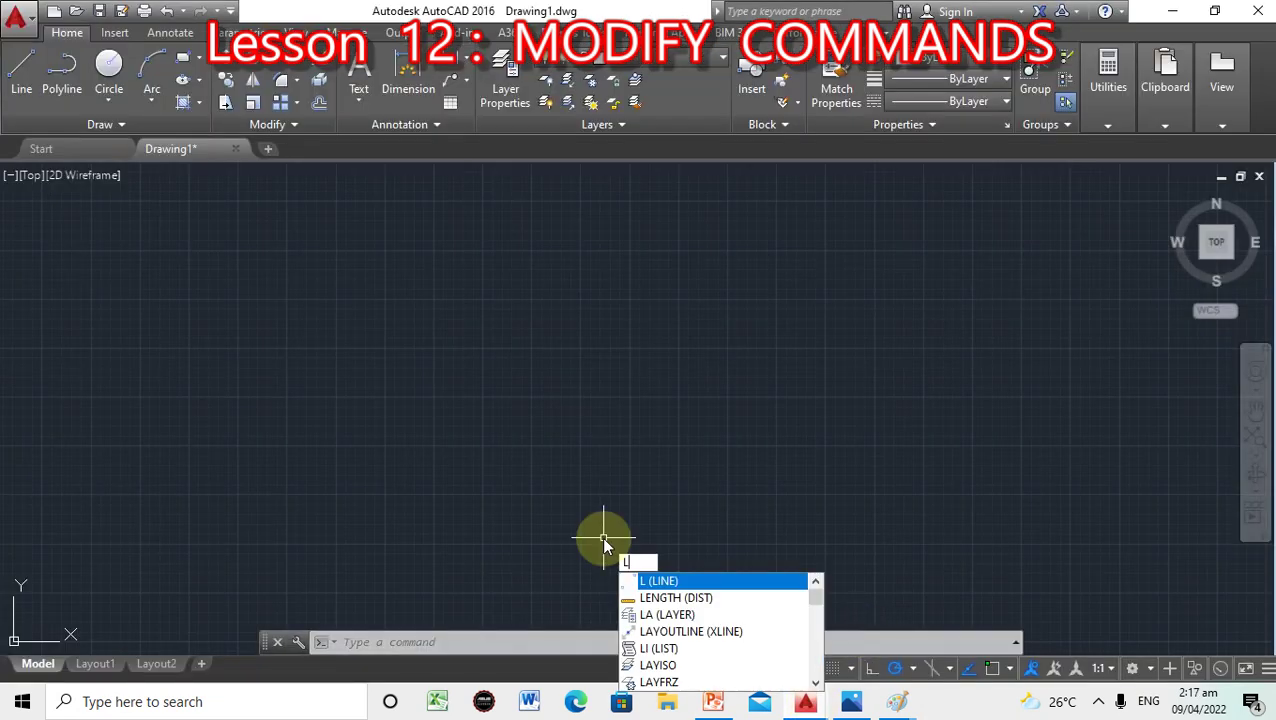
pyautogui.press('Return')
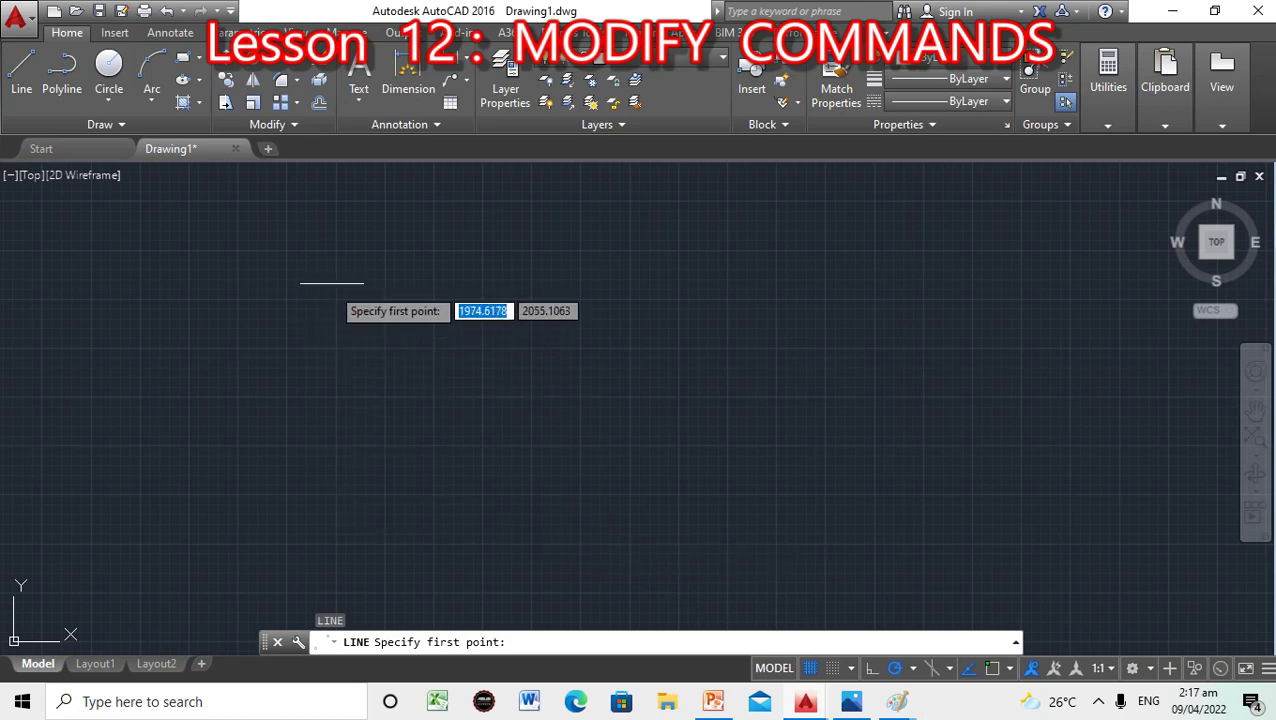
pyautogui.click(288, 256)
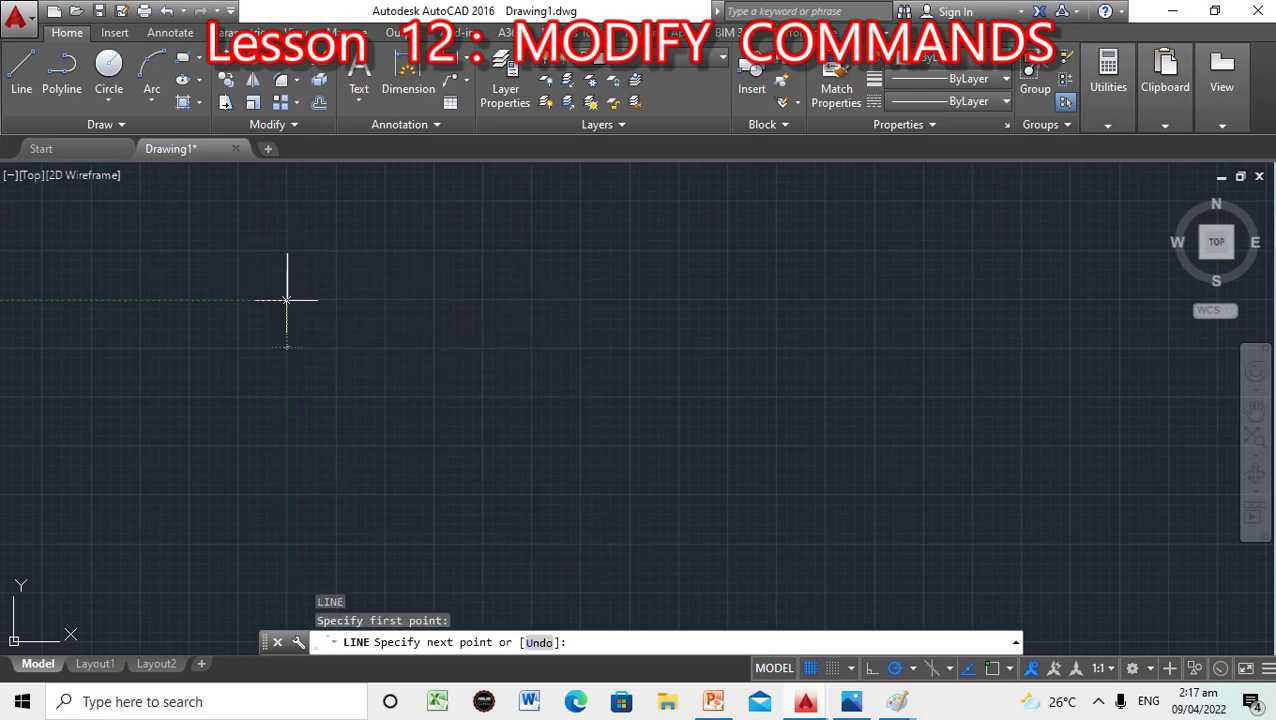
pyautogui.click(287, 298)
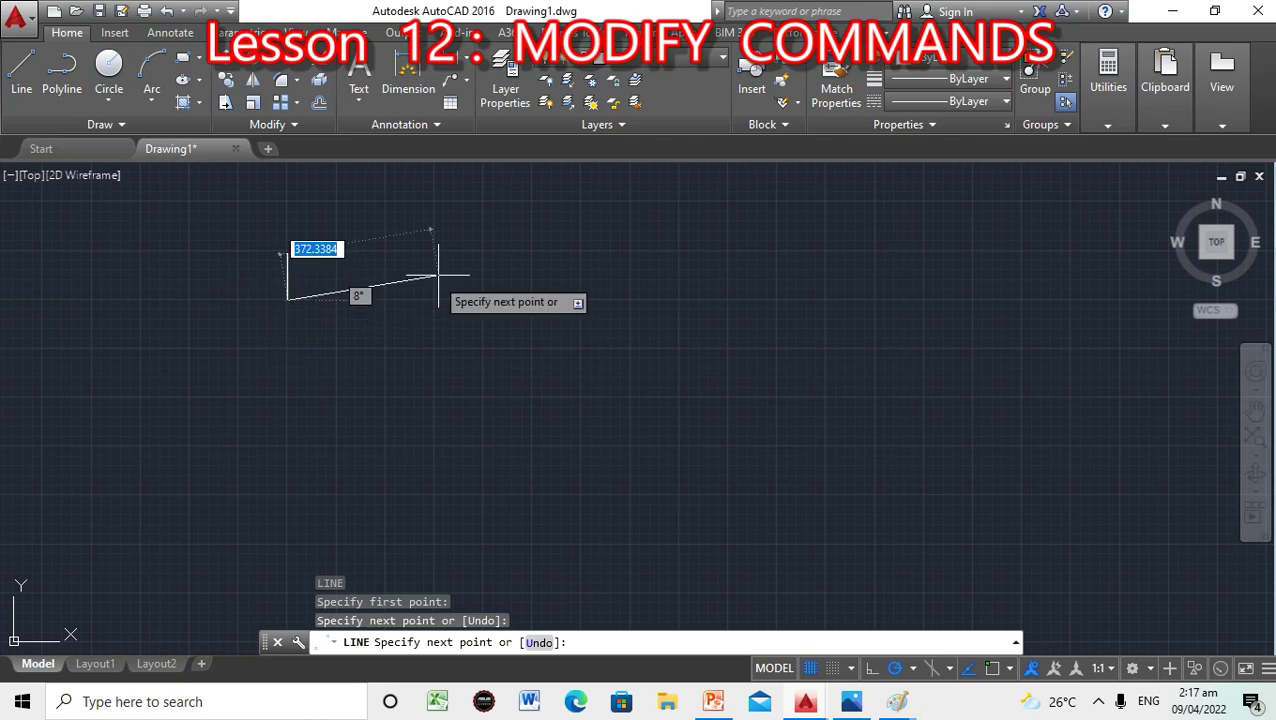
pyautogui.click(382, 298)
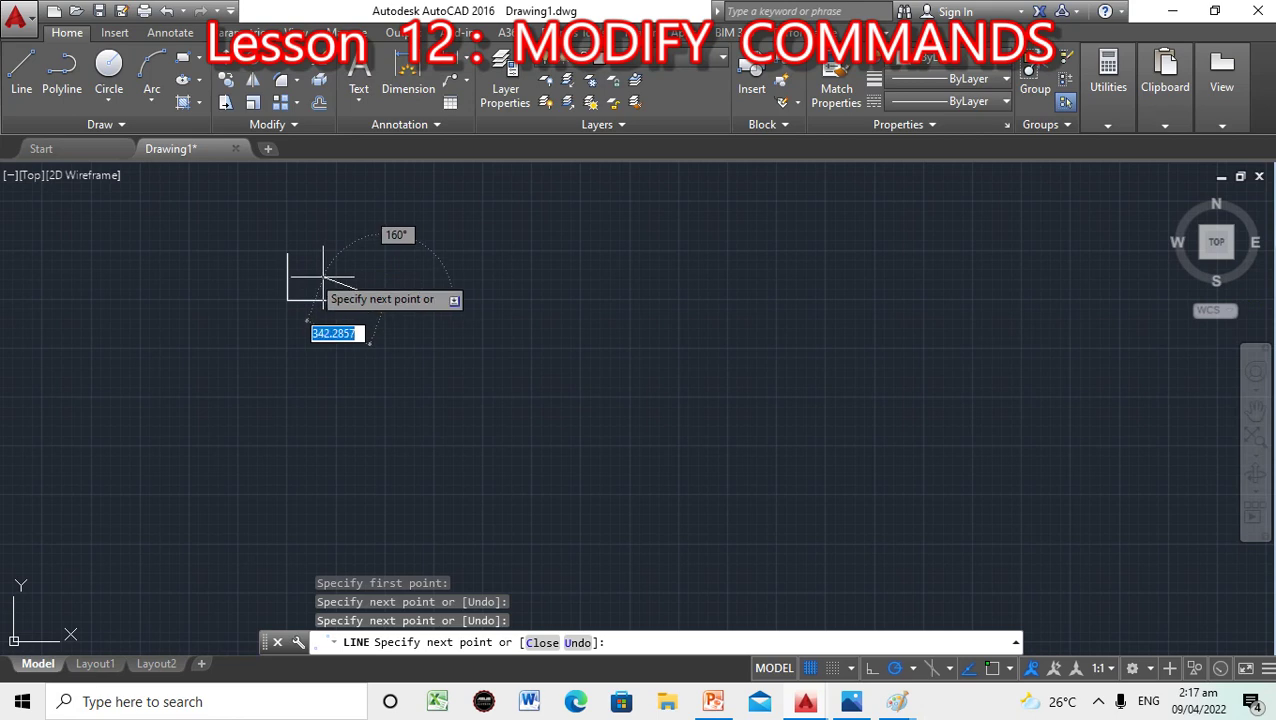
pyautogui.write('C')
pyautogui.press('Return')
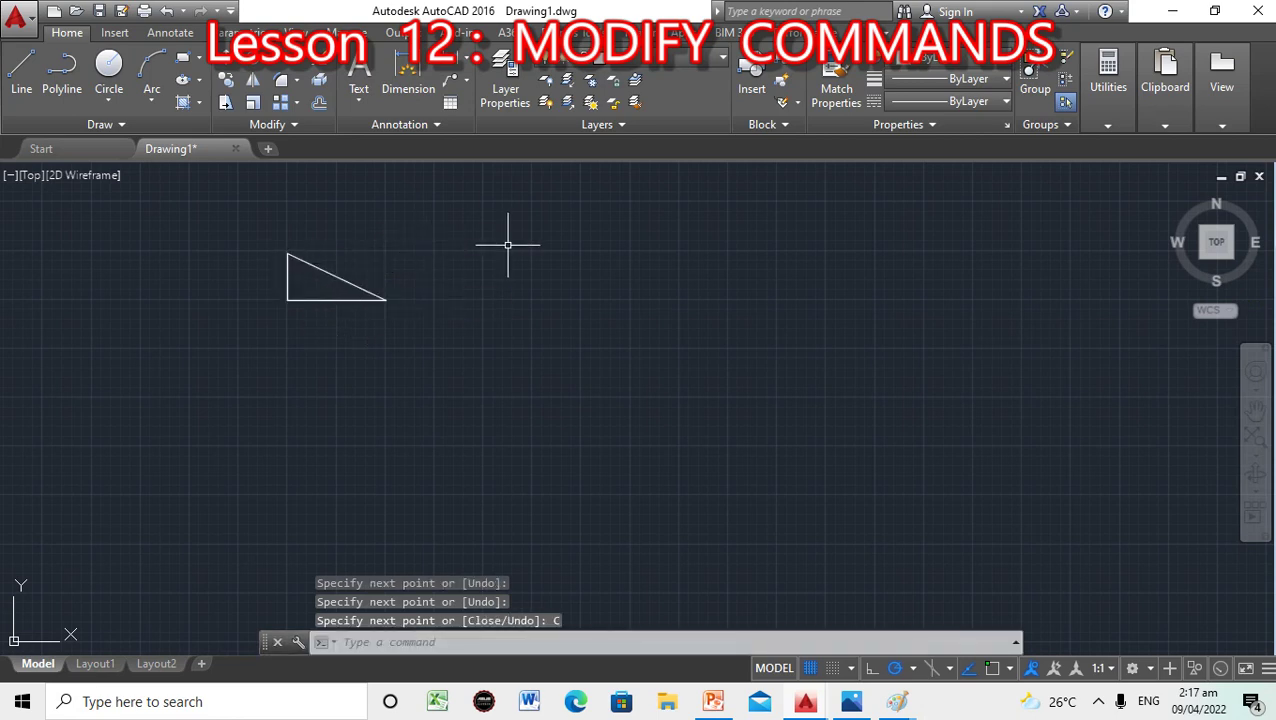
# Try to add the single-line text "R" inside the triangle with height 2.5 and rotation 0.
pyautogui.click(381, 641)
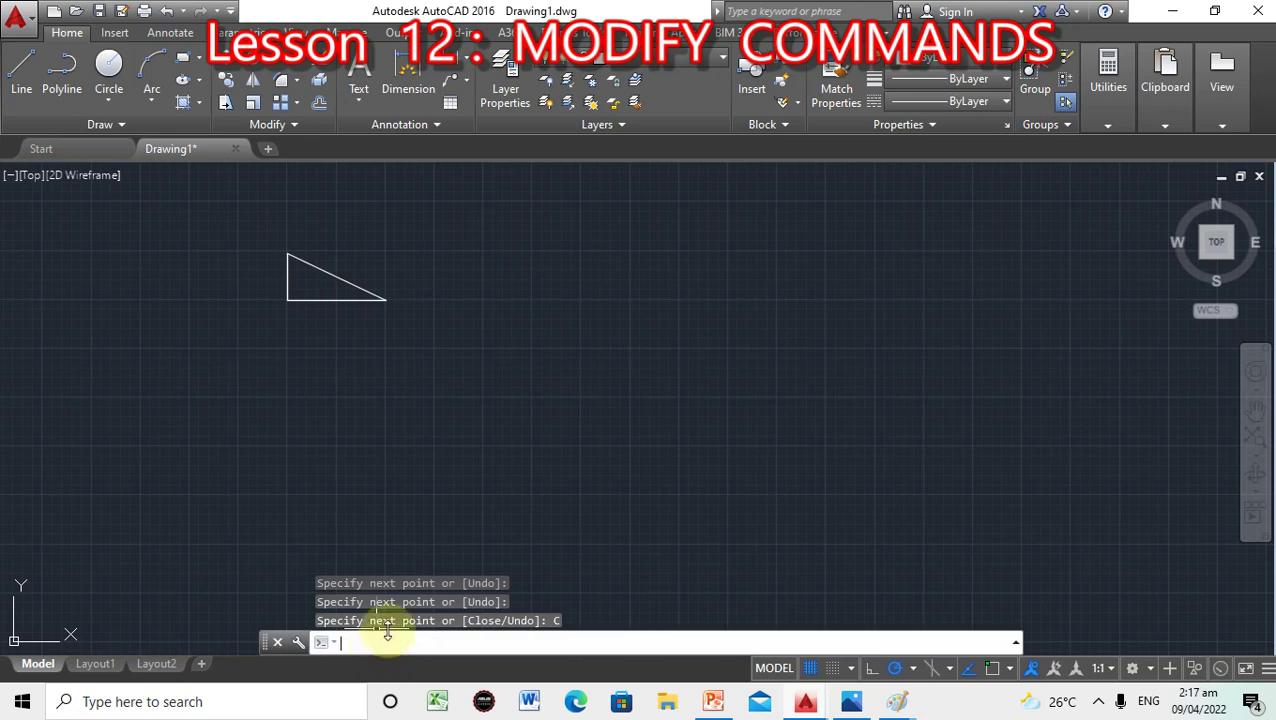
pyautogui.write('r')
pyautogui.press('BackSpace')
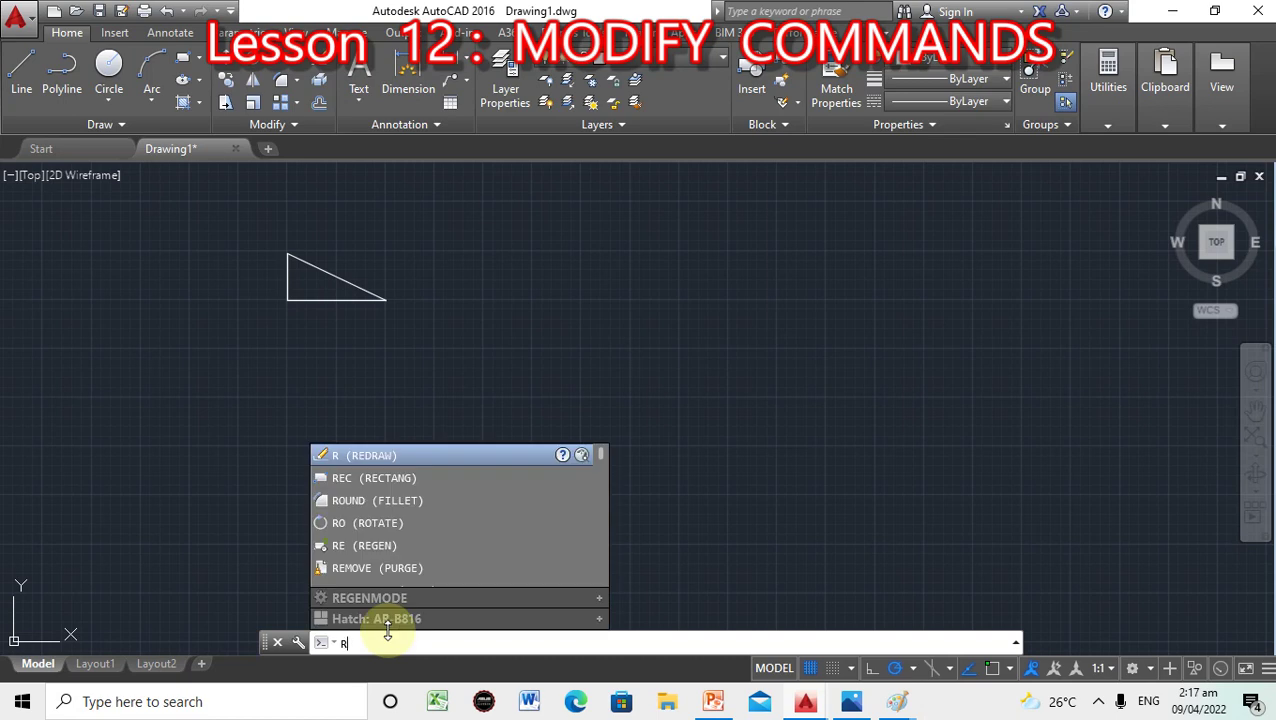
pyautogui.press('BackSpace')
pyautogui.write('TEX')
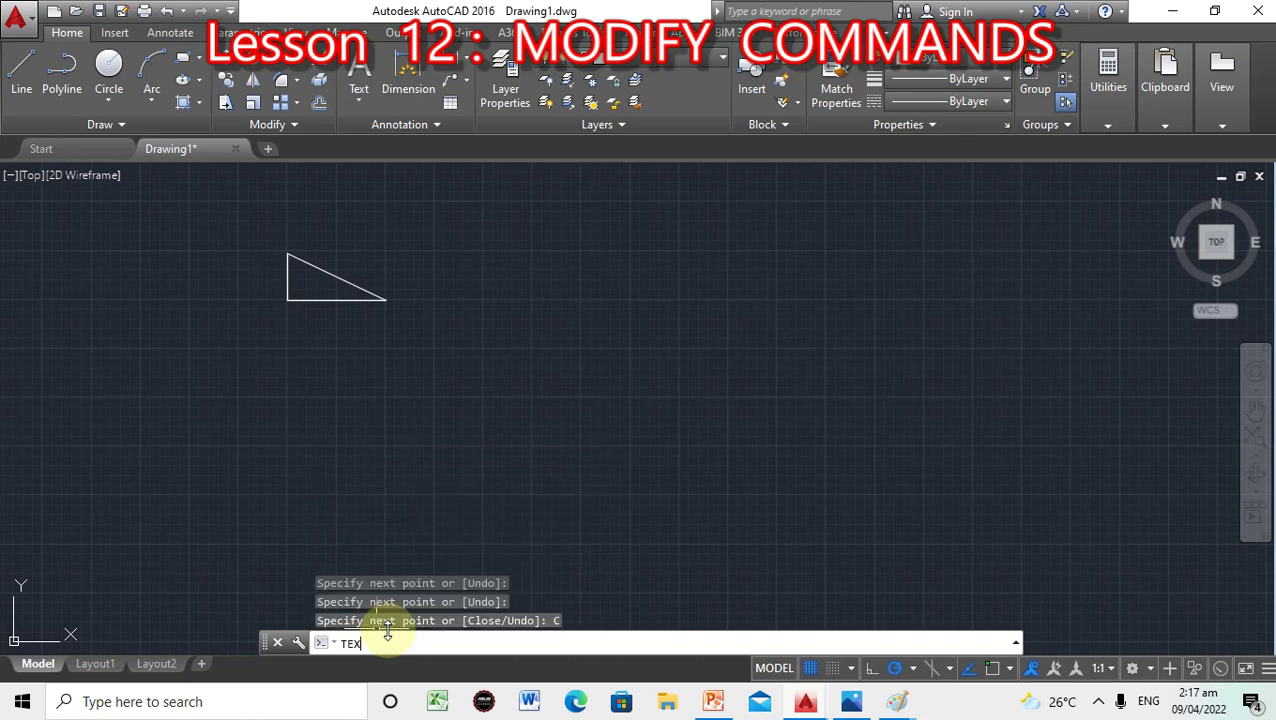
pyautogui.write('T')
pyautogui.press('Return')
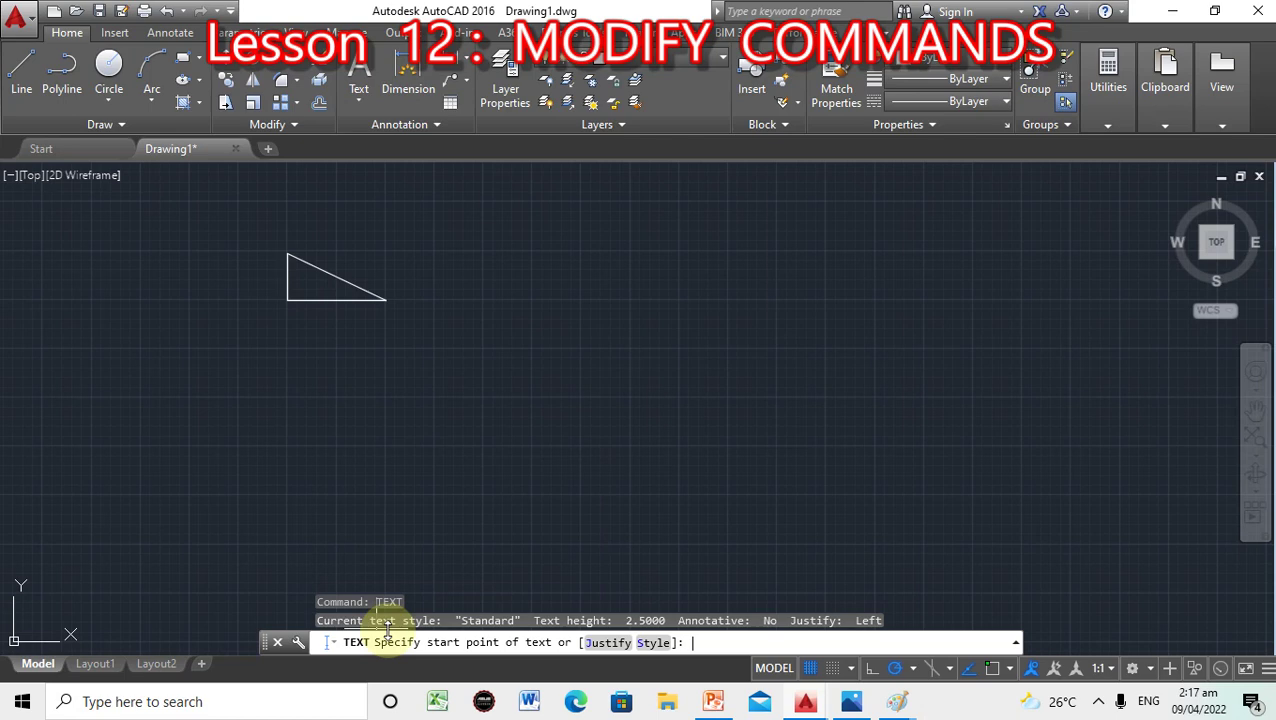
pyautogui.click(300, 290)
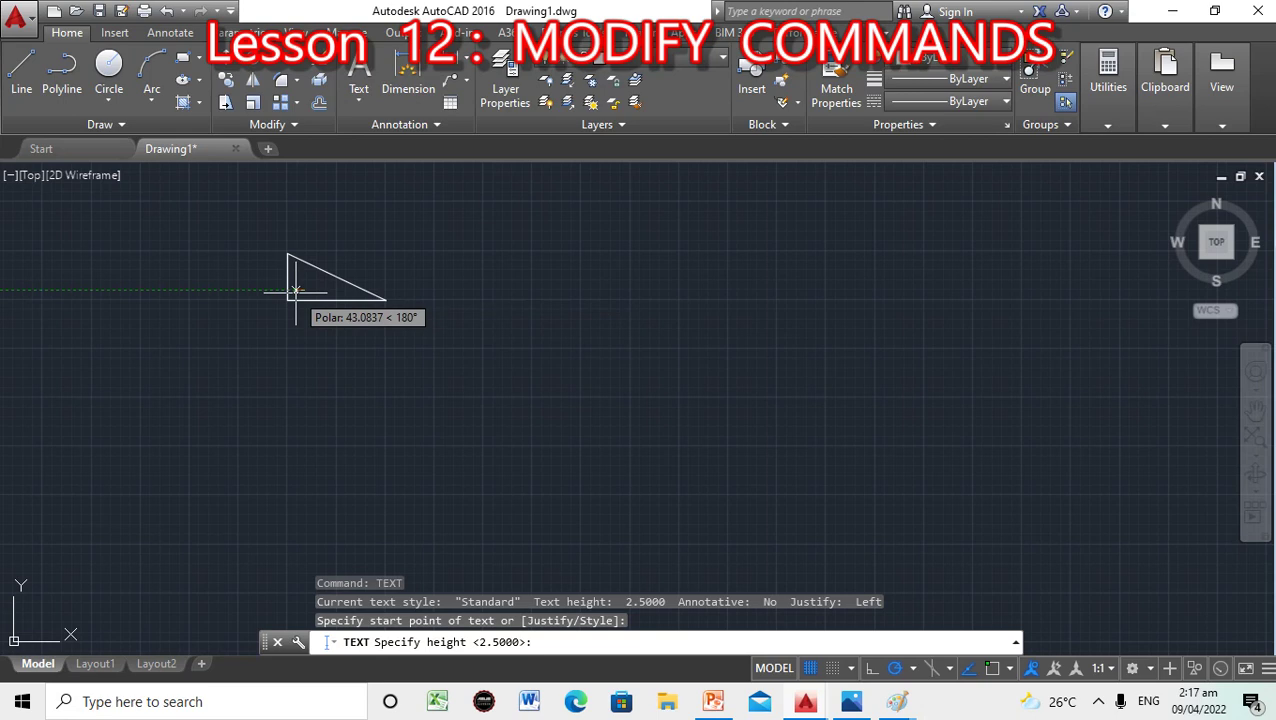
pyautogui.press('Return')
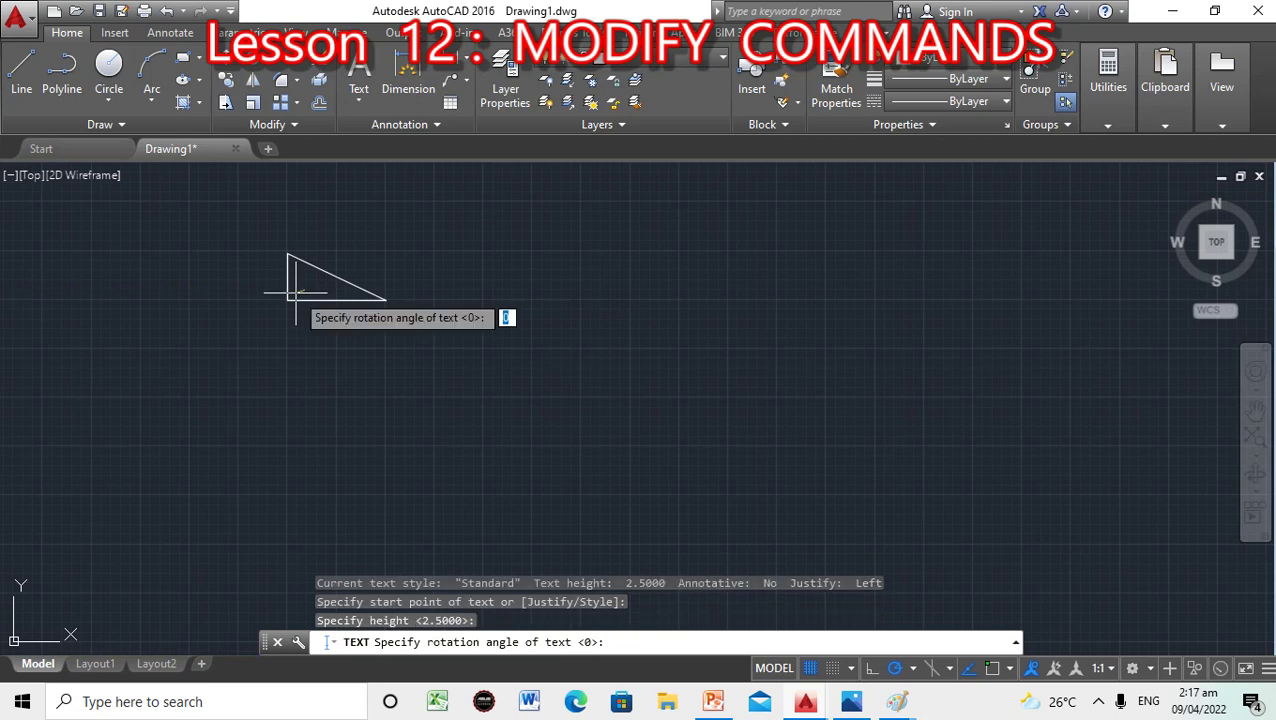
pyautogui.press('Return')
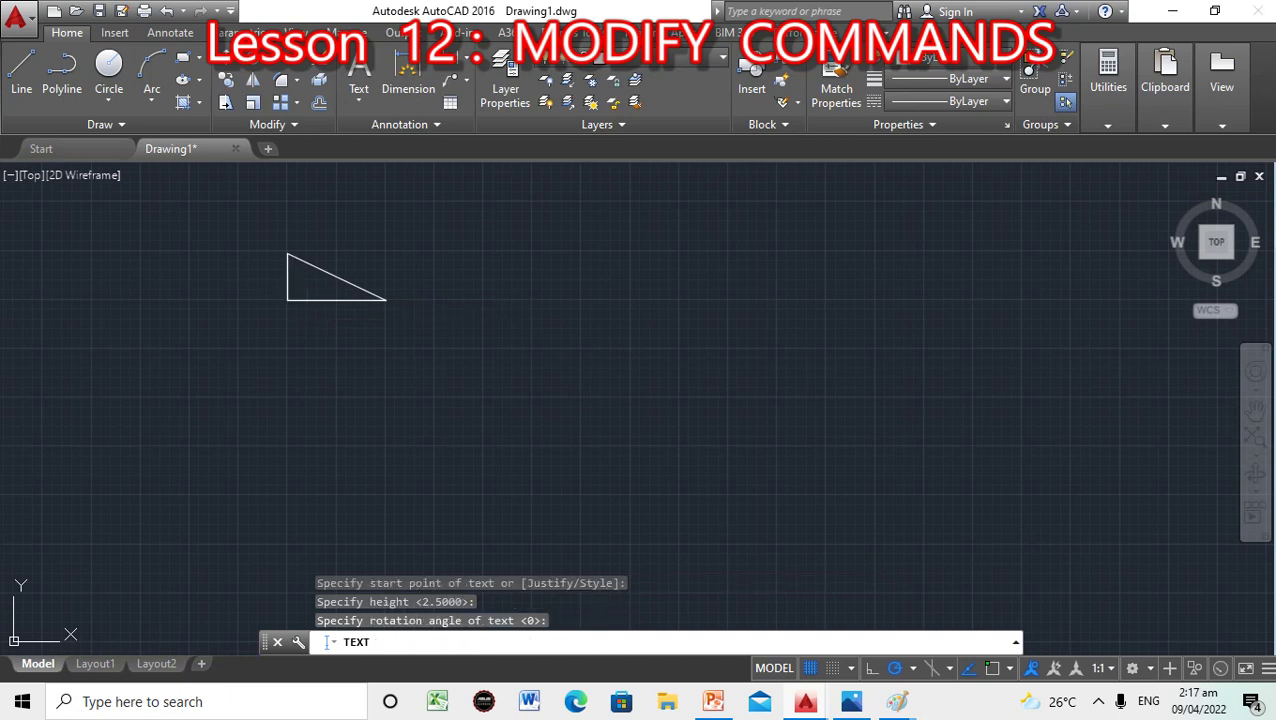
pyautogui.write('R')
pyautogui.click(372, 642)
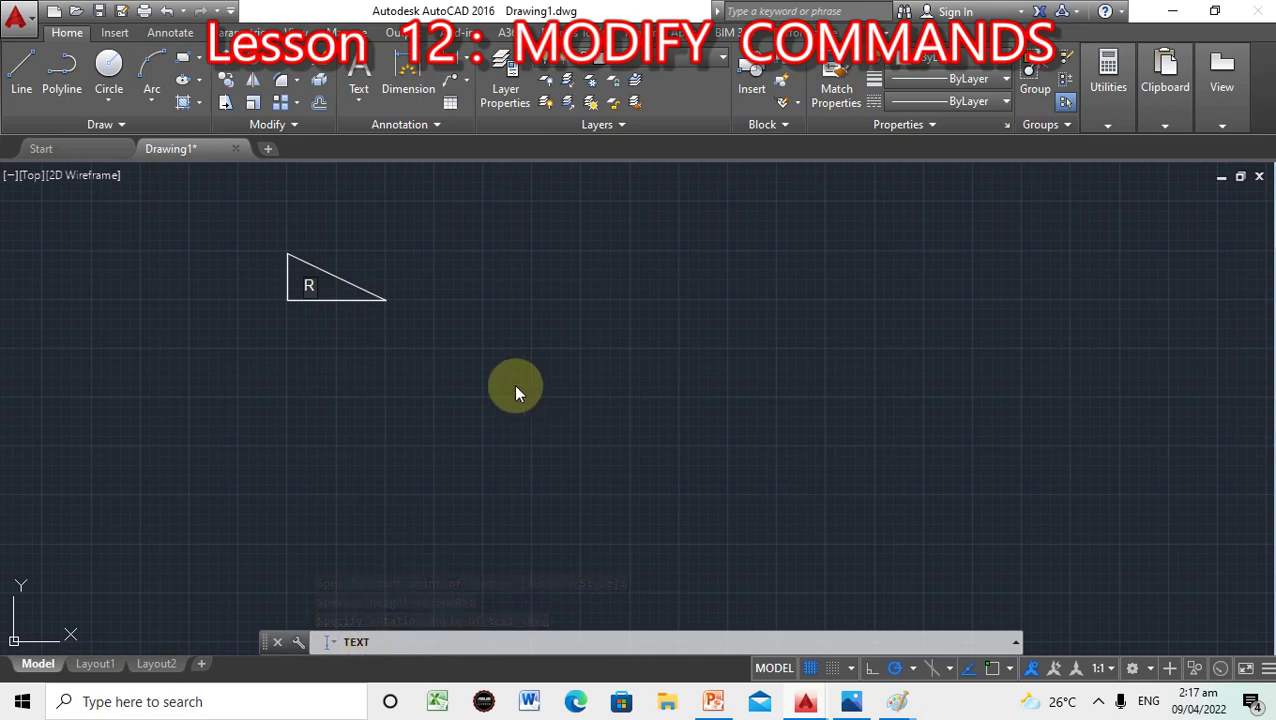
pyautogui.press('Escape')
# Place the single-line text "R" inside the triangle near its right-angle corner, with height 10 and rotation 0.
pyautogui.click(397, 644)
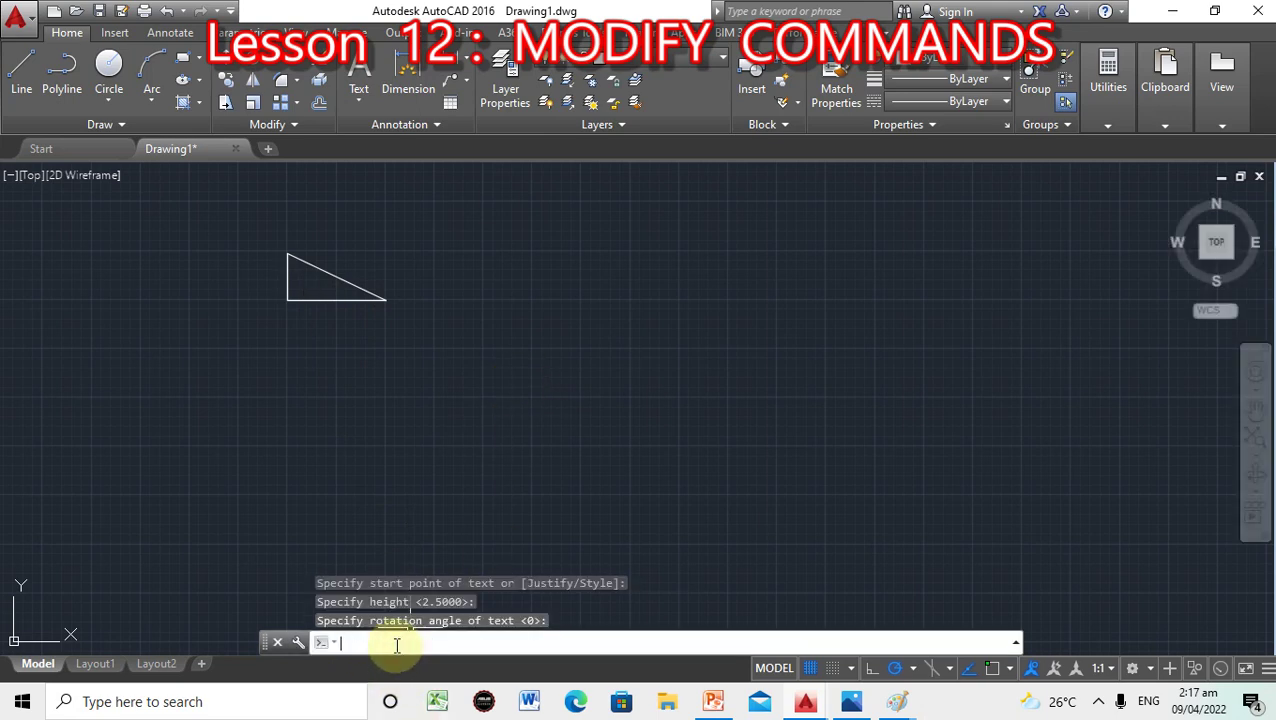
pyautogui.write('text')
pyautogui.press('Return')
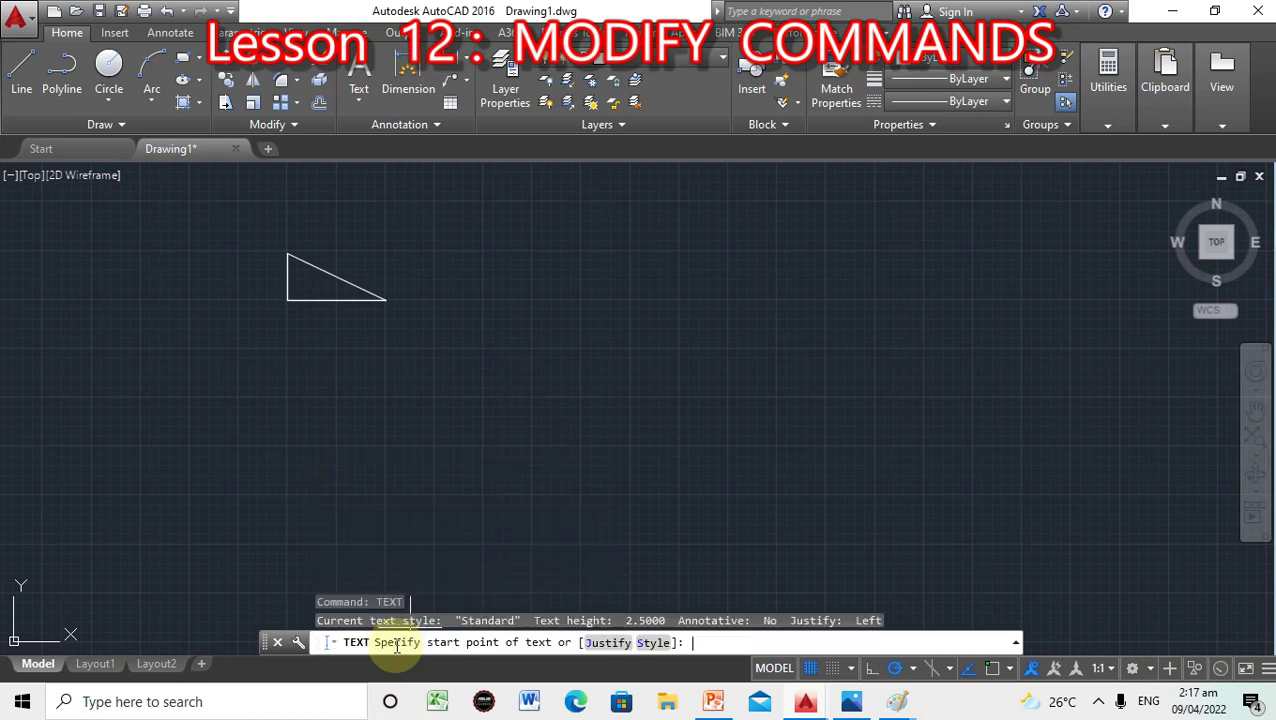
pyautogui.click(302, 296)
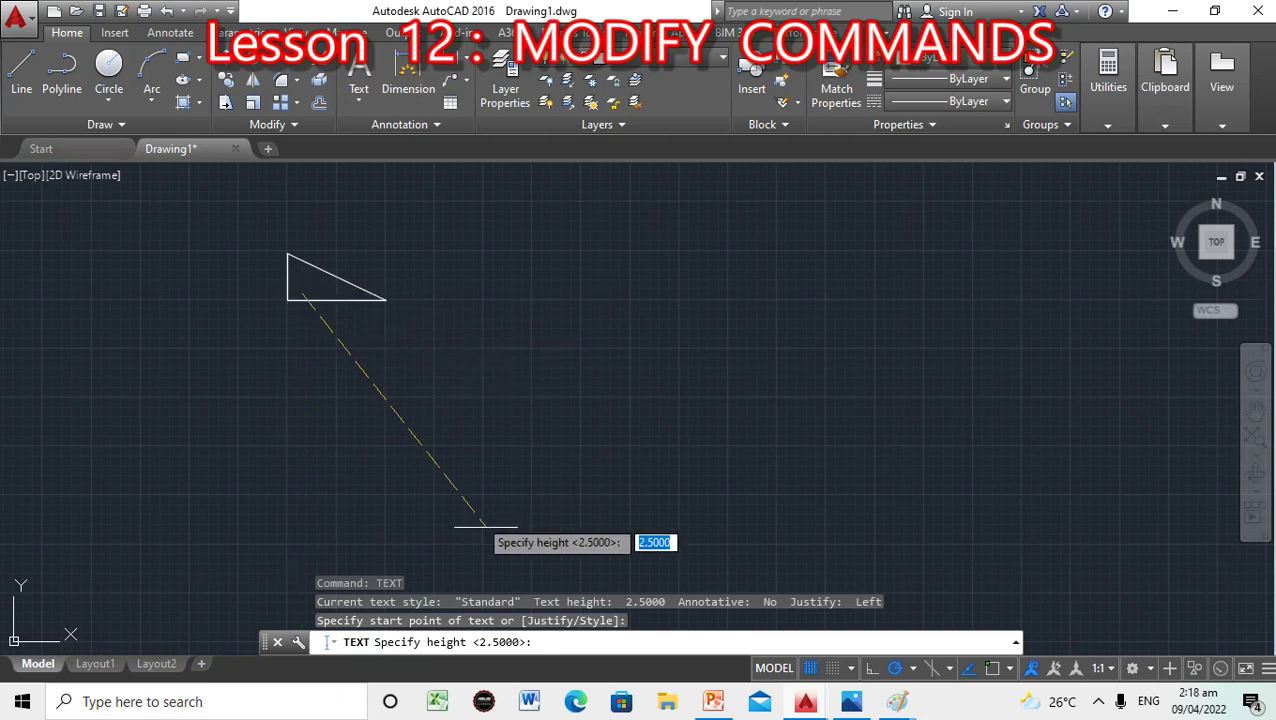
pyautogui.write('10')
pyautogui.press('Return')
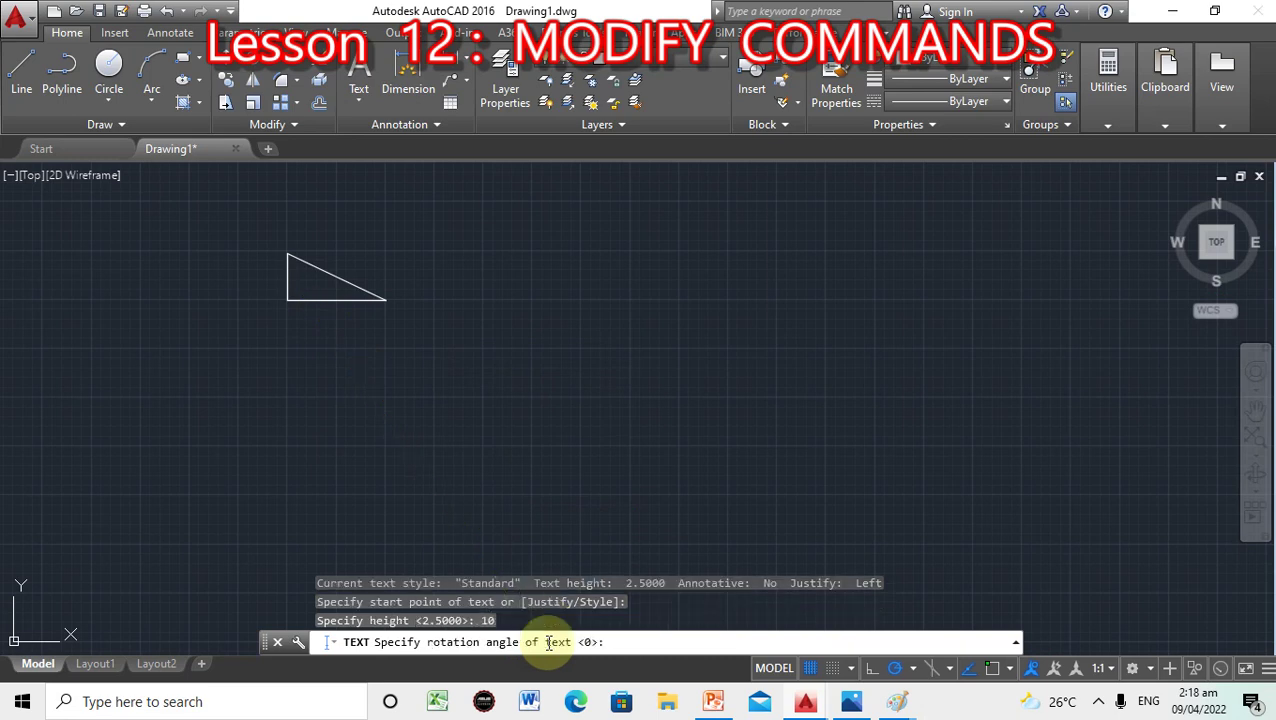
pyautogui.press('Return')
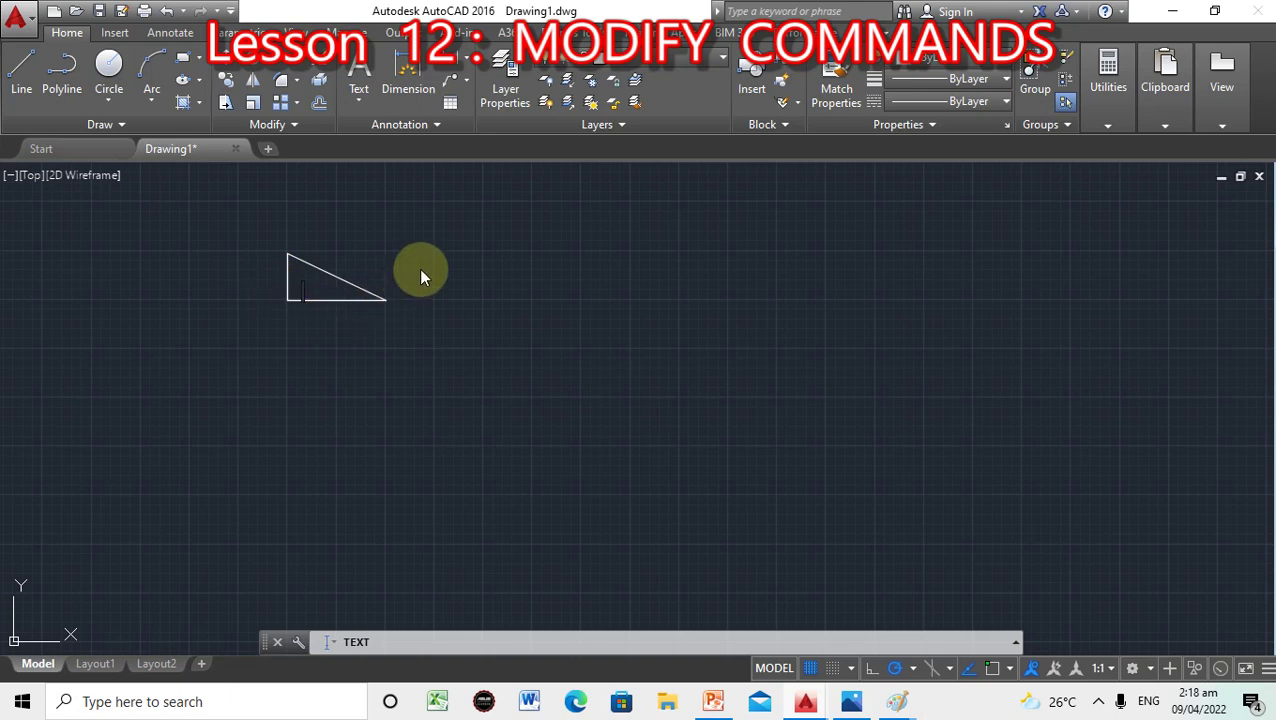
pyautogui.write('R')
pyautogui.press('Return')
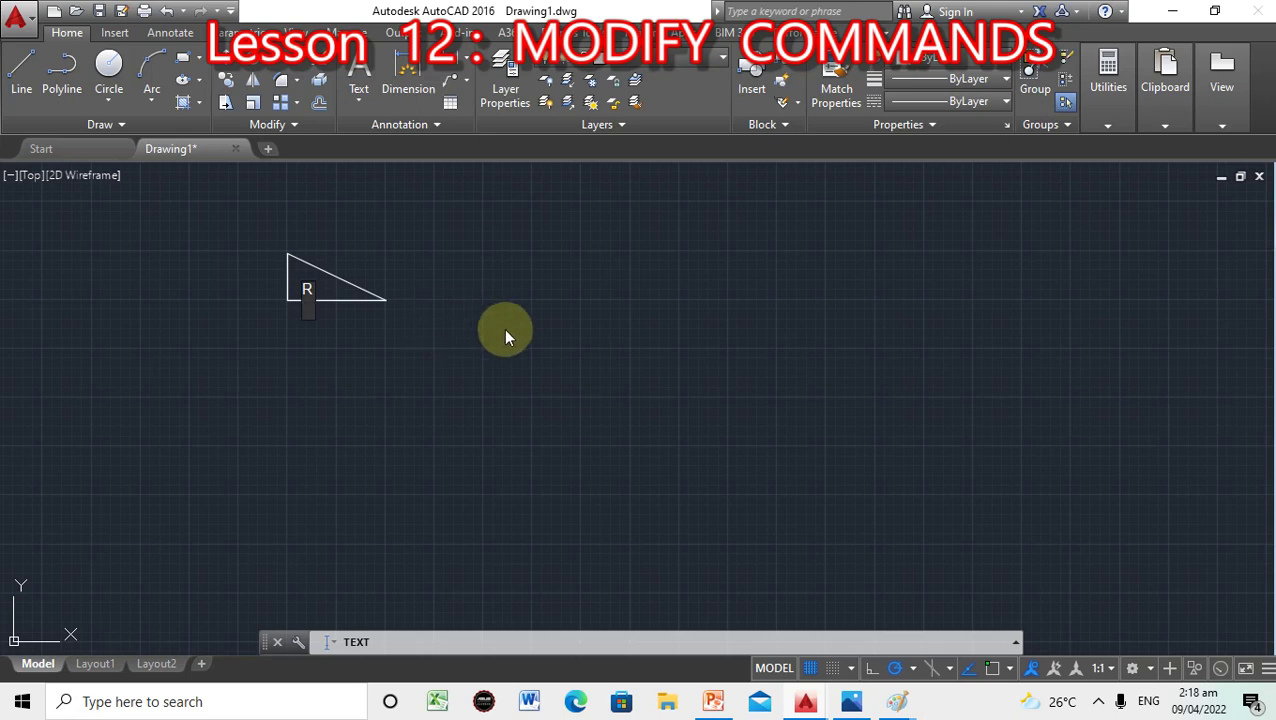
pyautogui.press('Return')
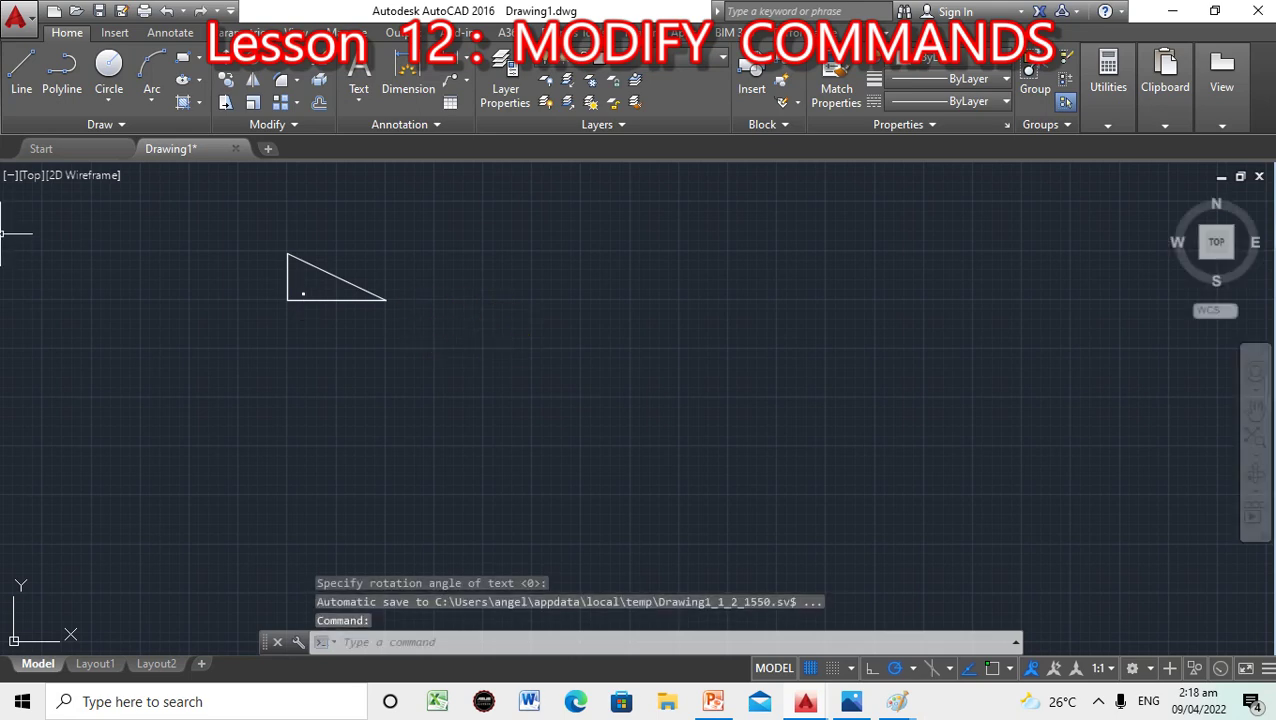
# Delete the small "R" text inside the triangle.
pyautogui.scroll(3, 354, 295)
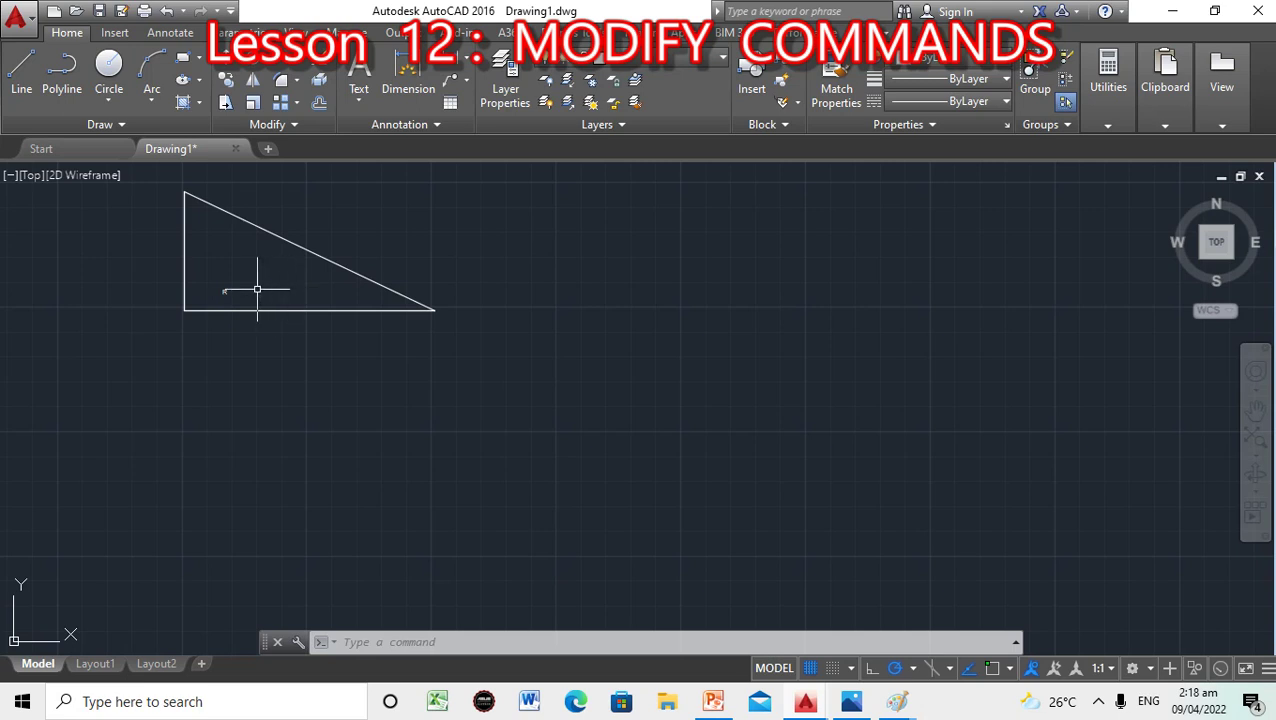
pyautogui.click(223, 293)
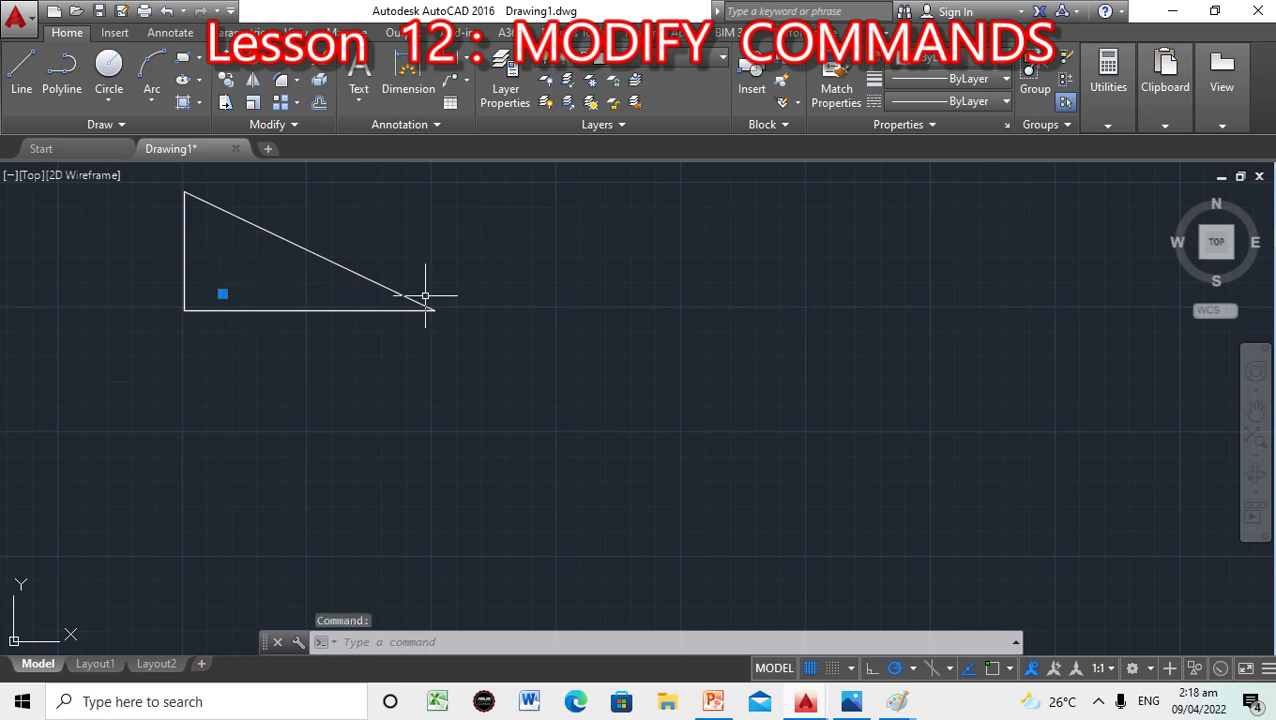
pyautogui.press('Delete')
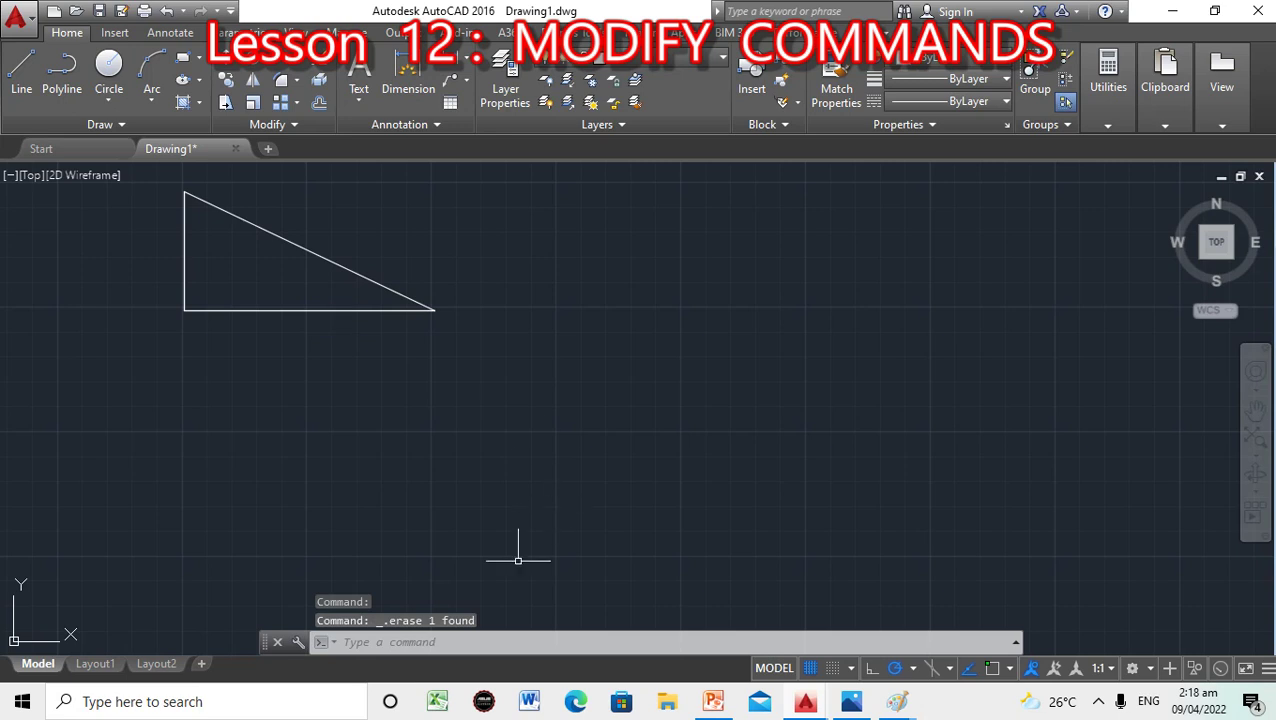
# Place the single-line text "R" inside the triangle near its right-angle corner, with height 100 and rotation 0.
pyautogui.click(447, 643)
pyautogui.write('TEXT')
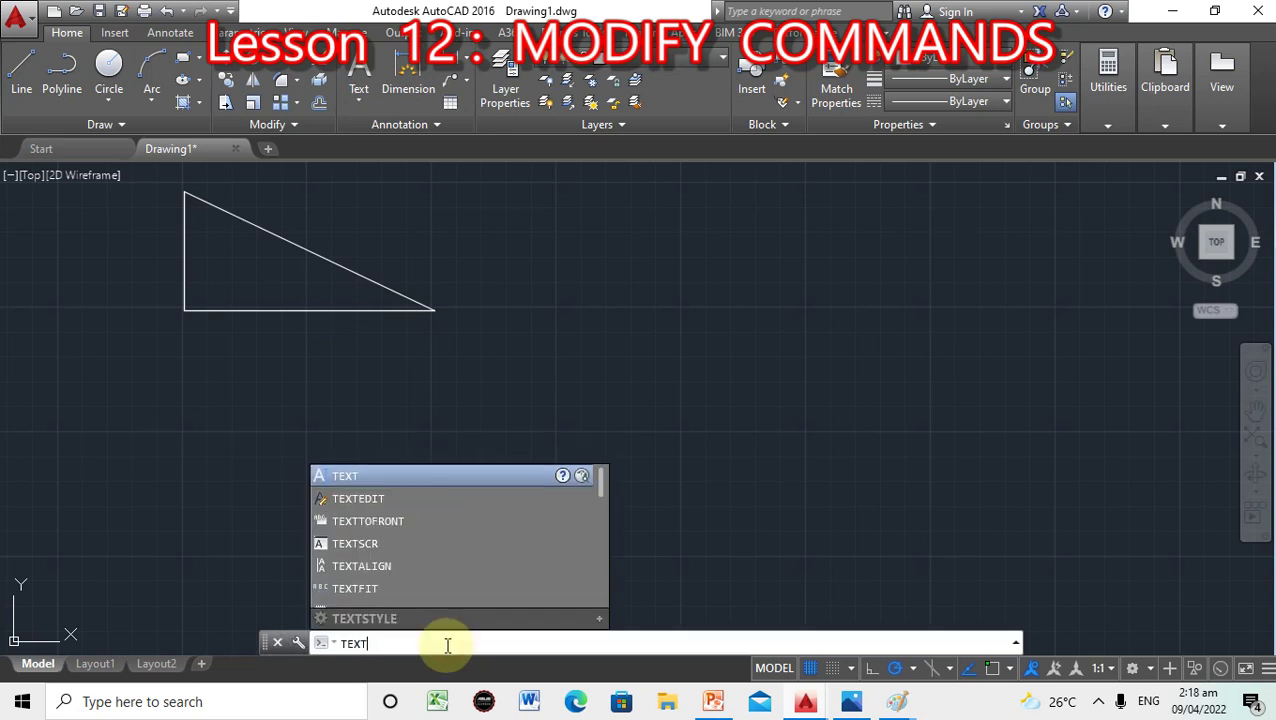
pyautogui.press('Return')
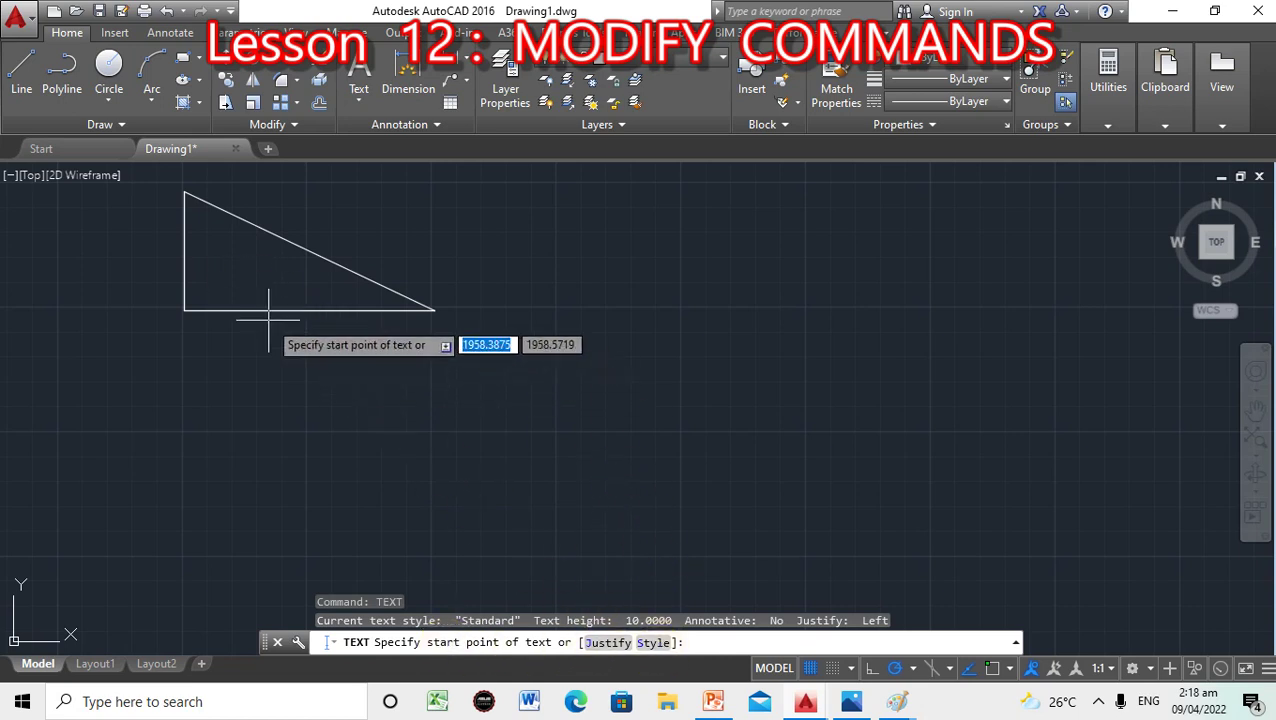
pyautogui.click(230, 285)
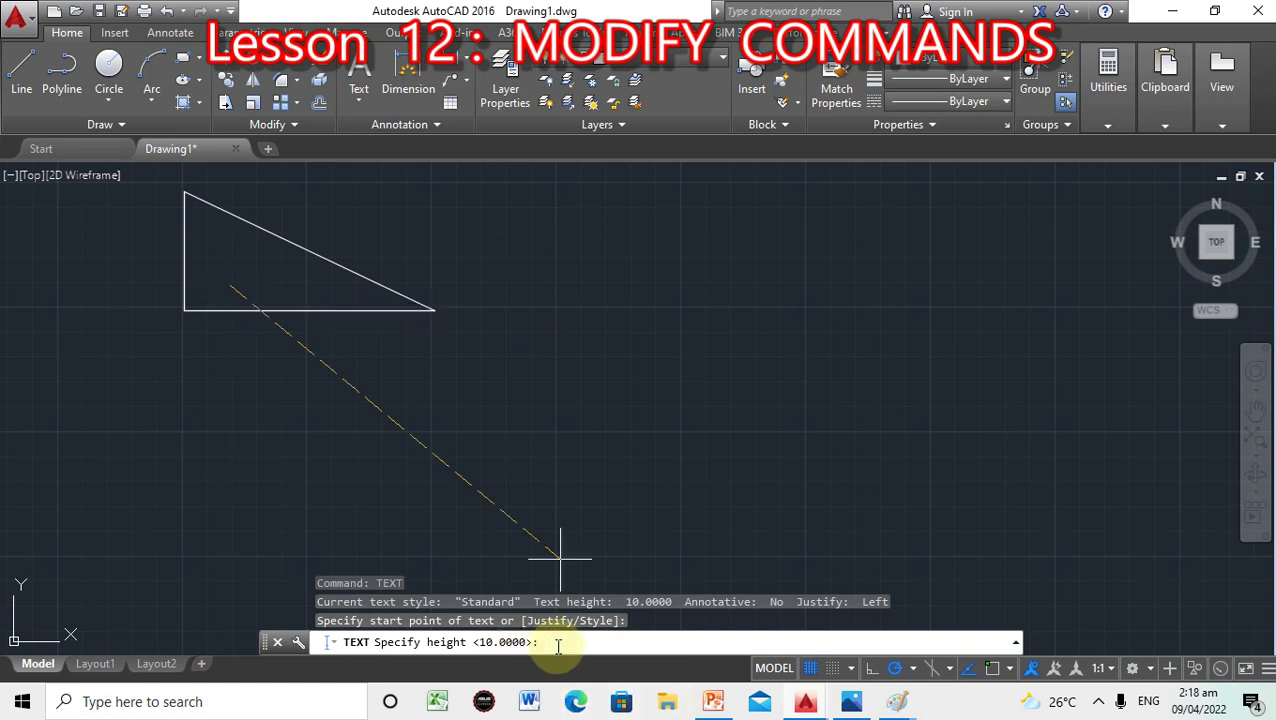
pyautogui.write('100')
pyautogui.press('Return')
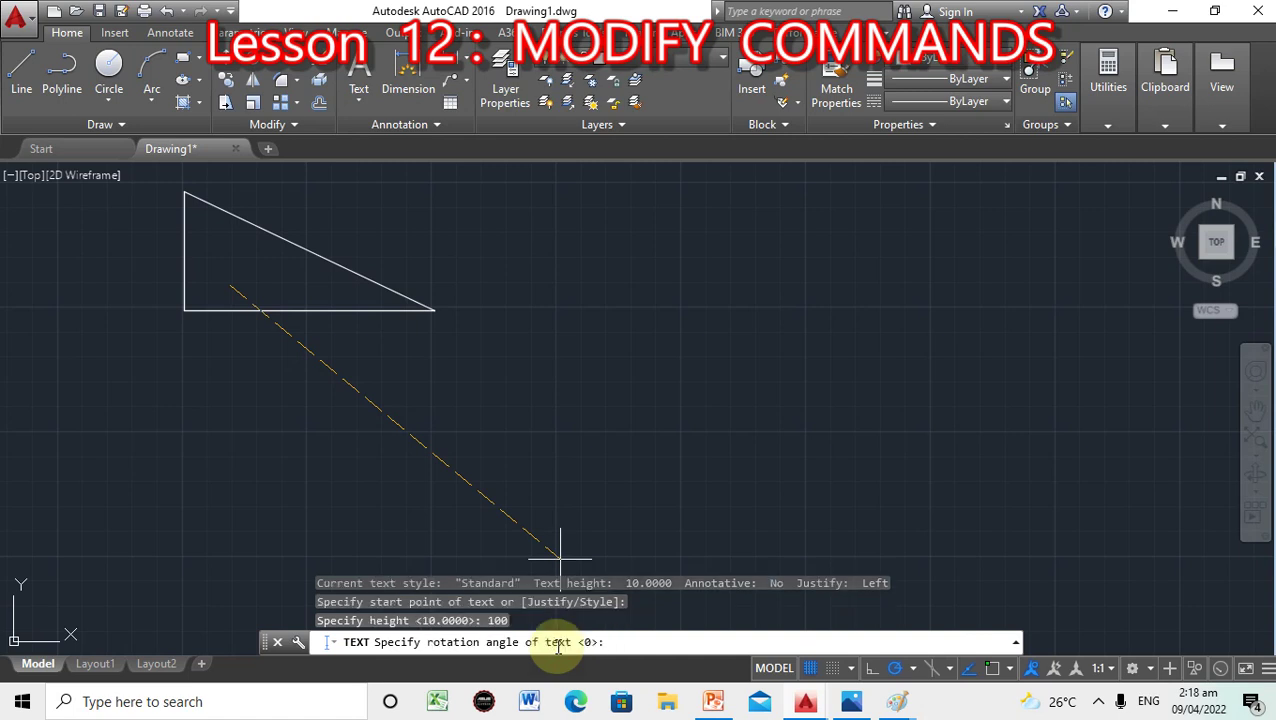
pyautogui.press('Return')
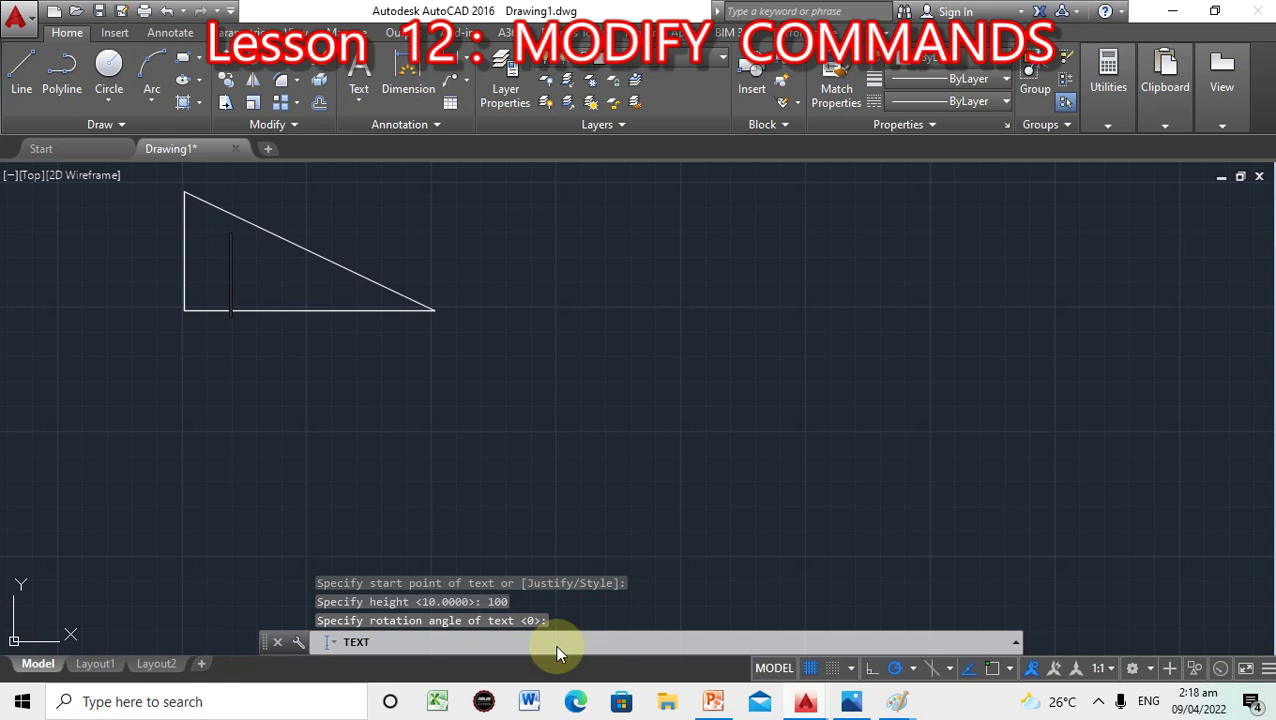
pyautogui.write('R')
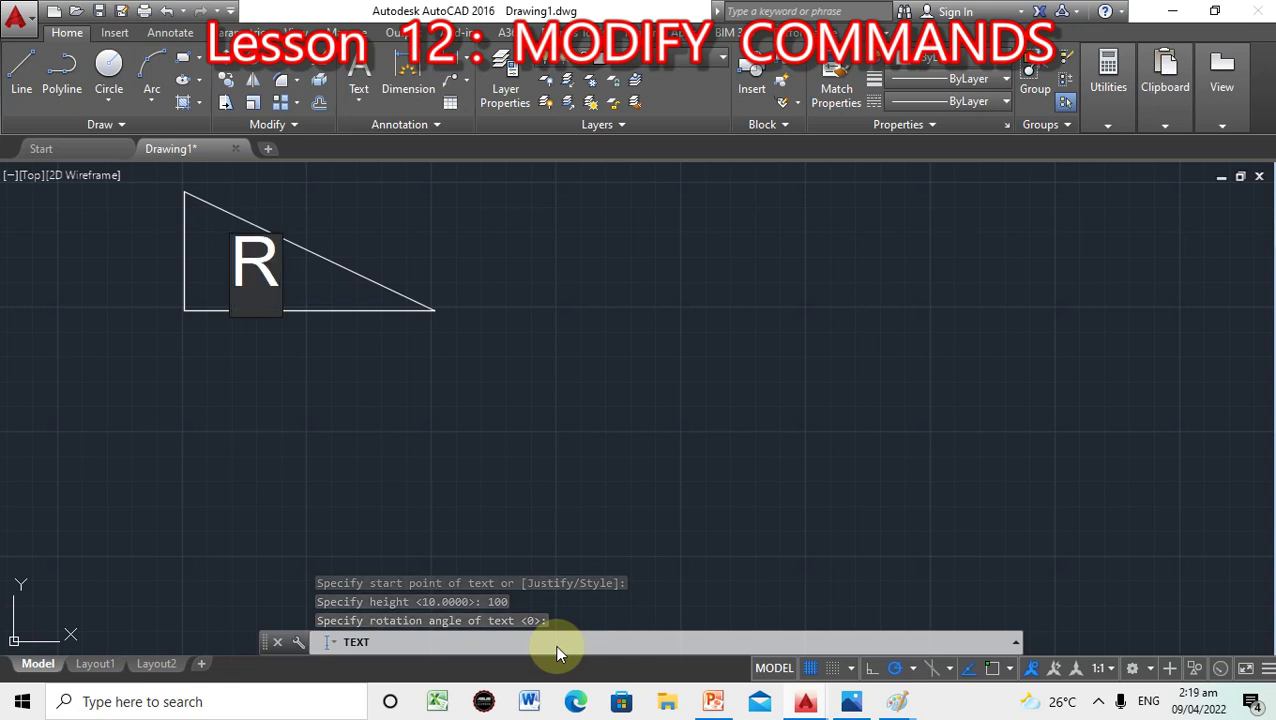
pyautogui.press('Return')
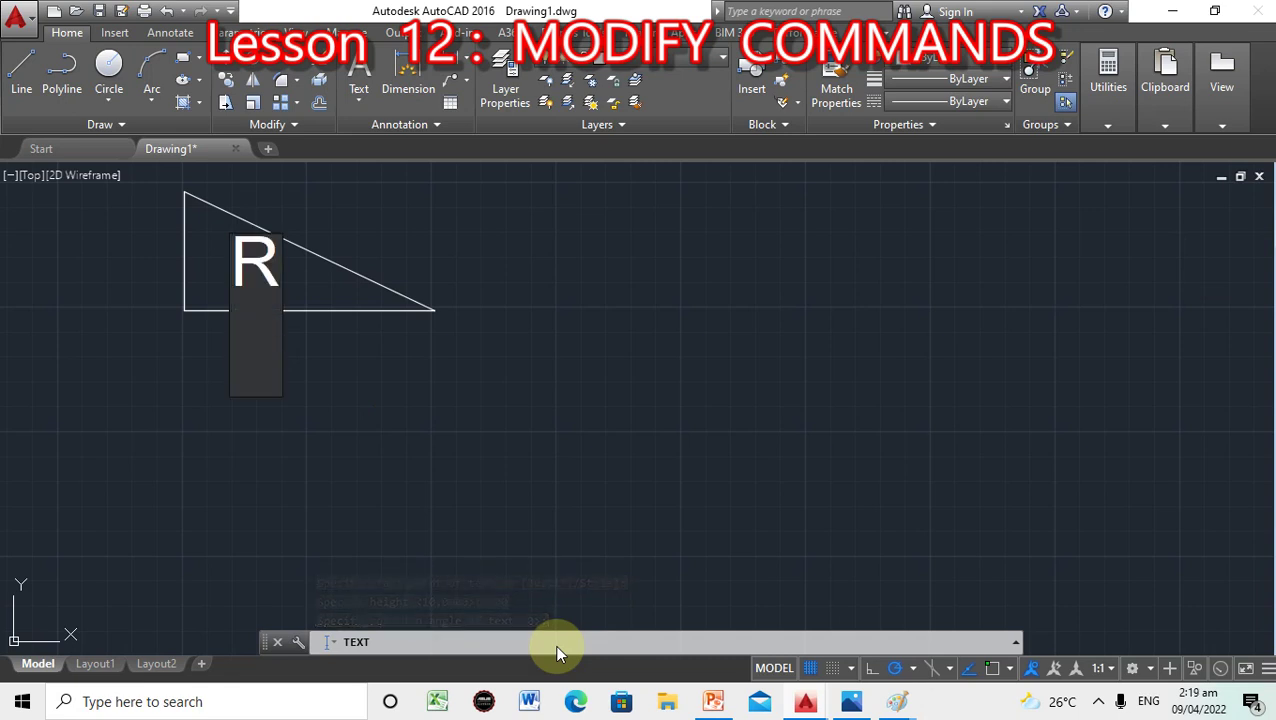
pyautogui.press('Return')
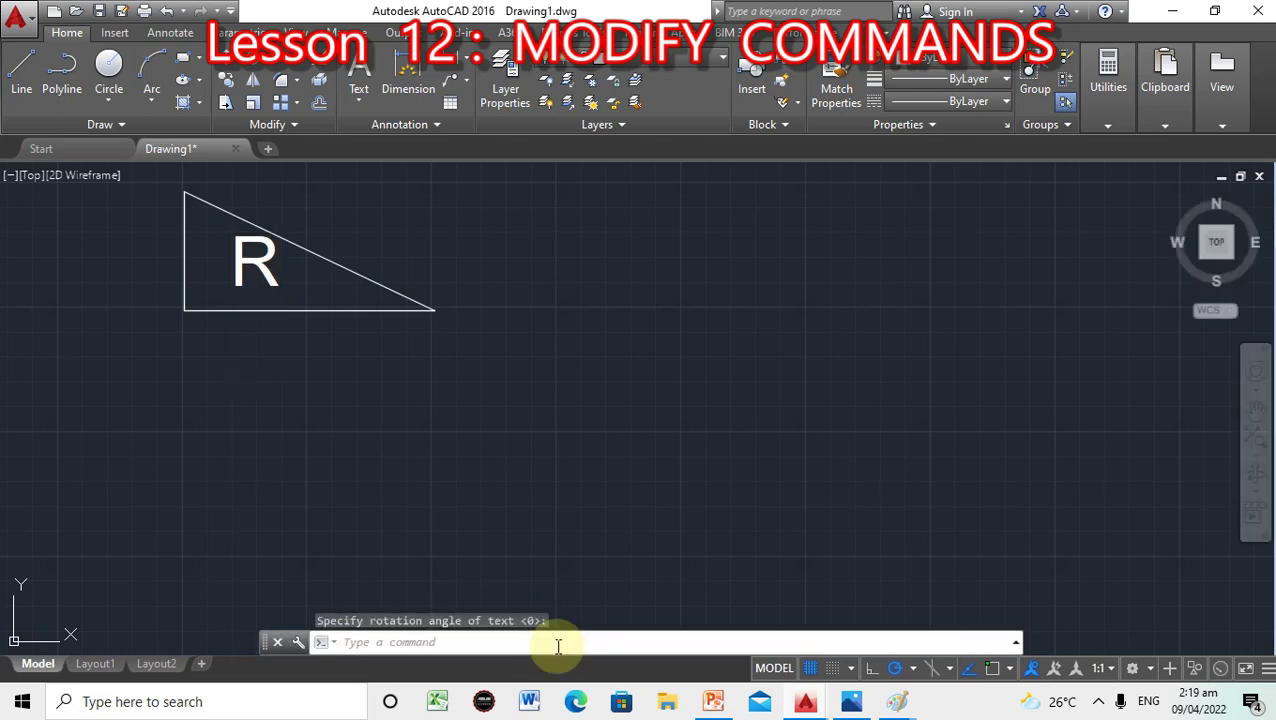
pyautogui.click(260, 262)
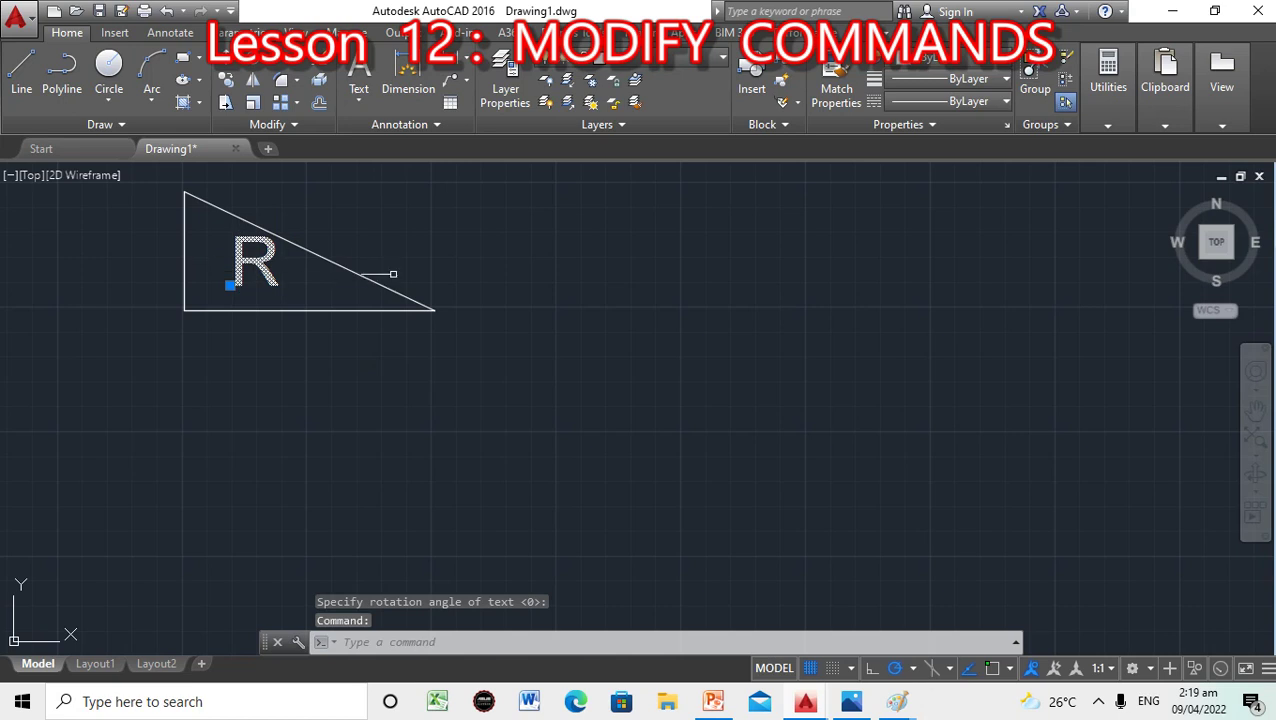
pyautogui.click(406, 258)
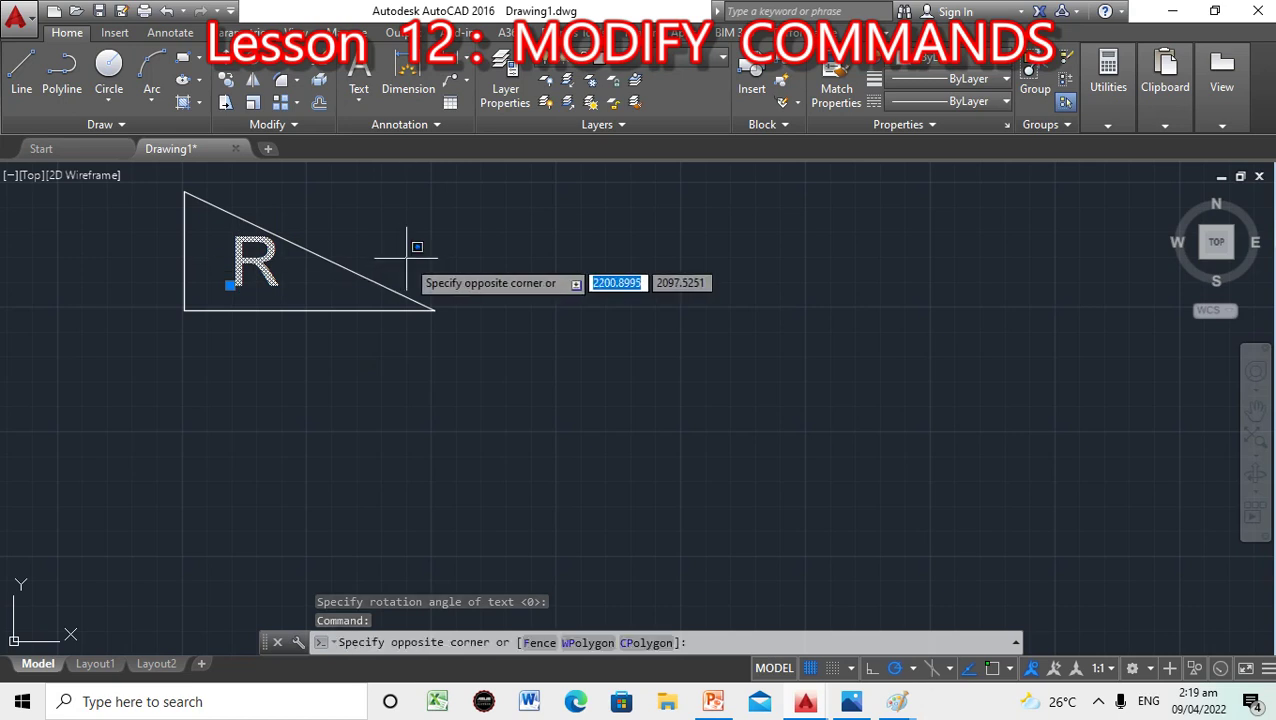
pyautogui.press('Escape')
pyautogui.press('Escape')
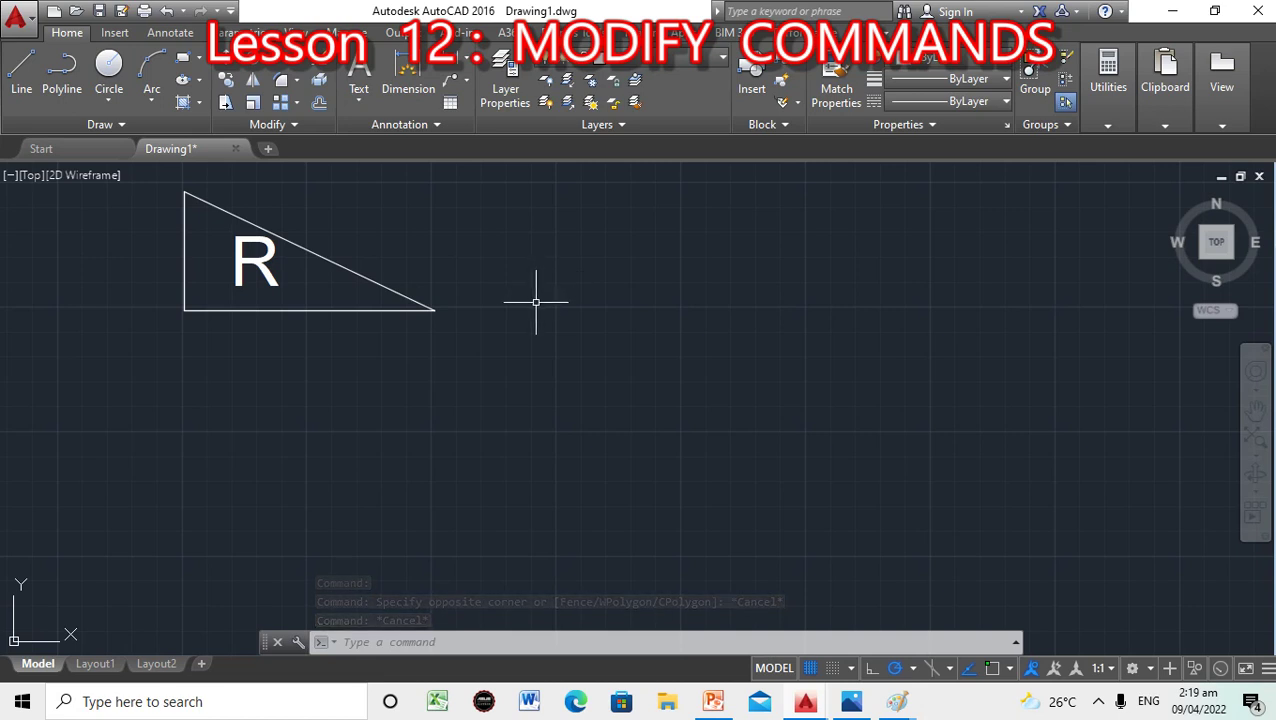
pyautogui.scroll(2, 536, 301)
pyautogui.scroll(-2, 536, 301)
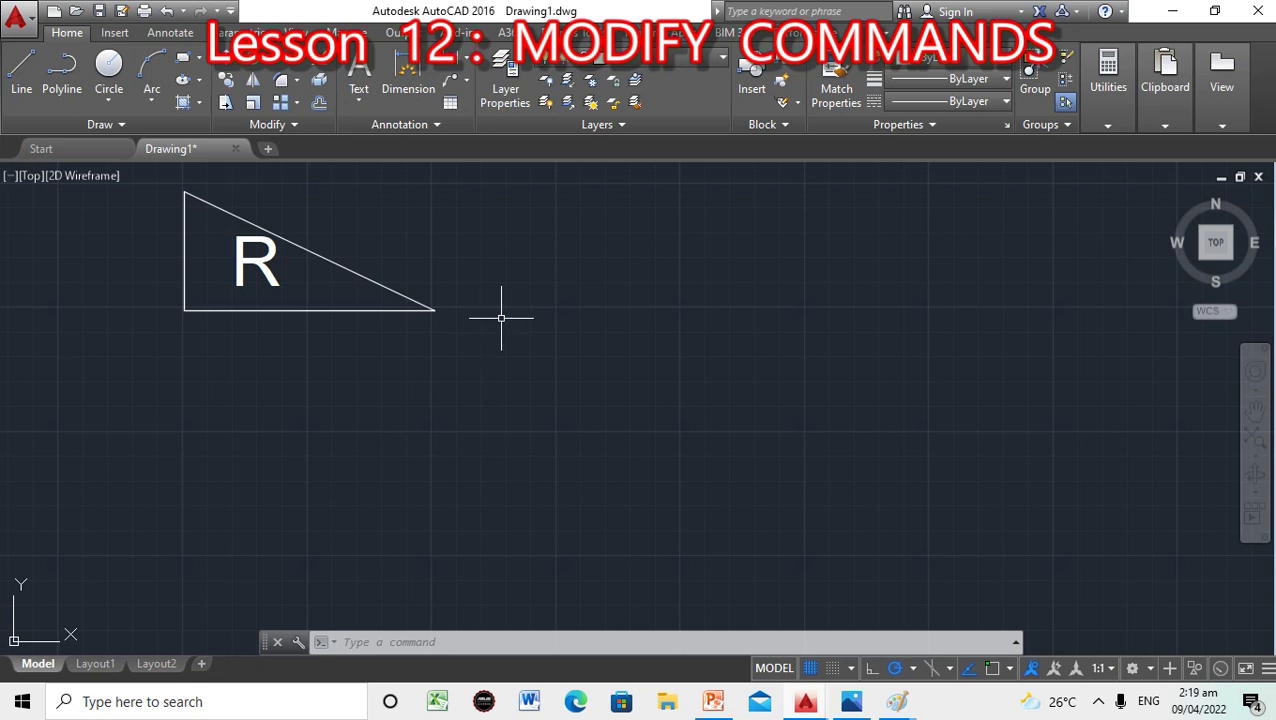
# Move the triangle's three lines straight up by about 8.7 units, using the endpoint at the sharp end of its base as base point.
pyautogui.click(431, 645)
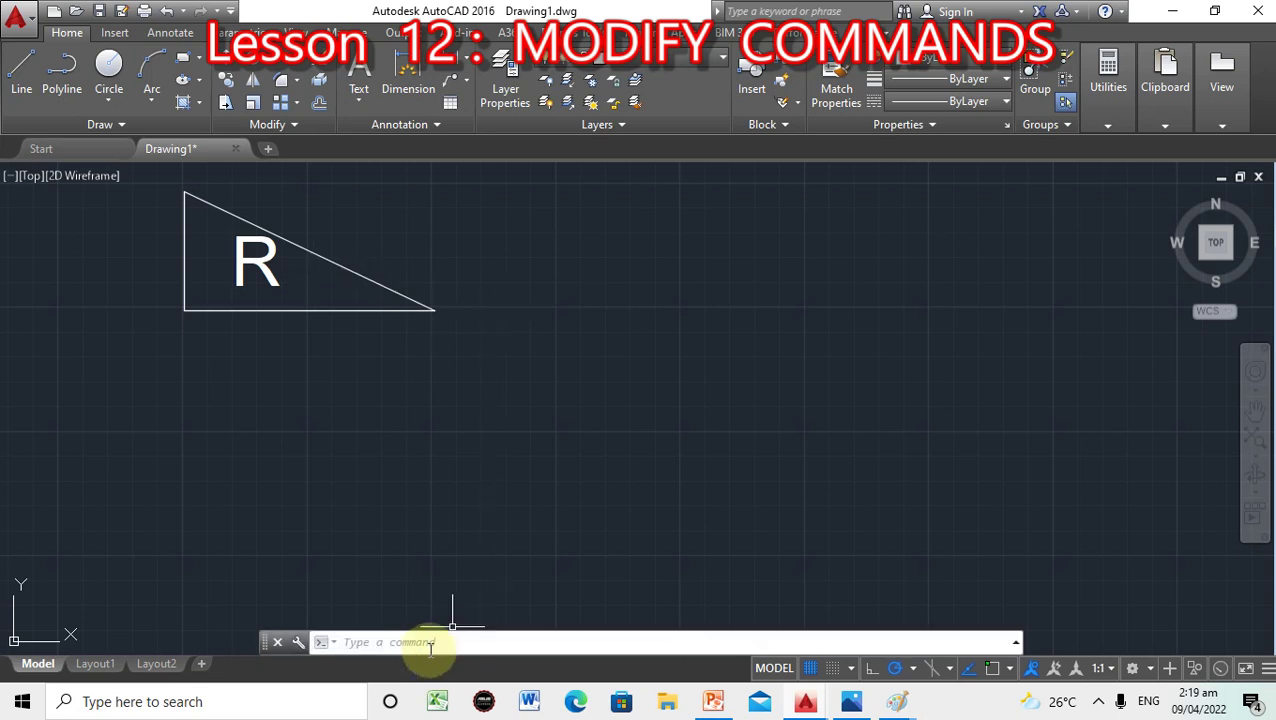
pyautogui.write('MOVE')
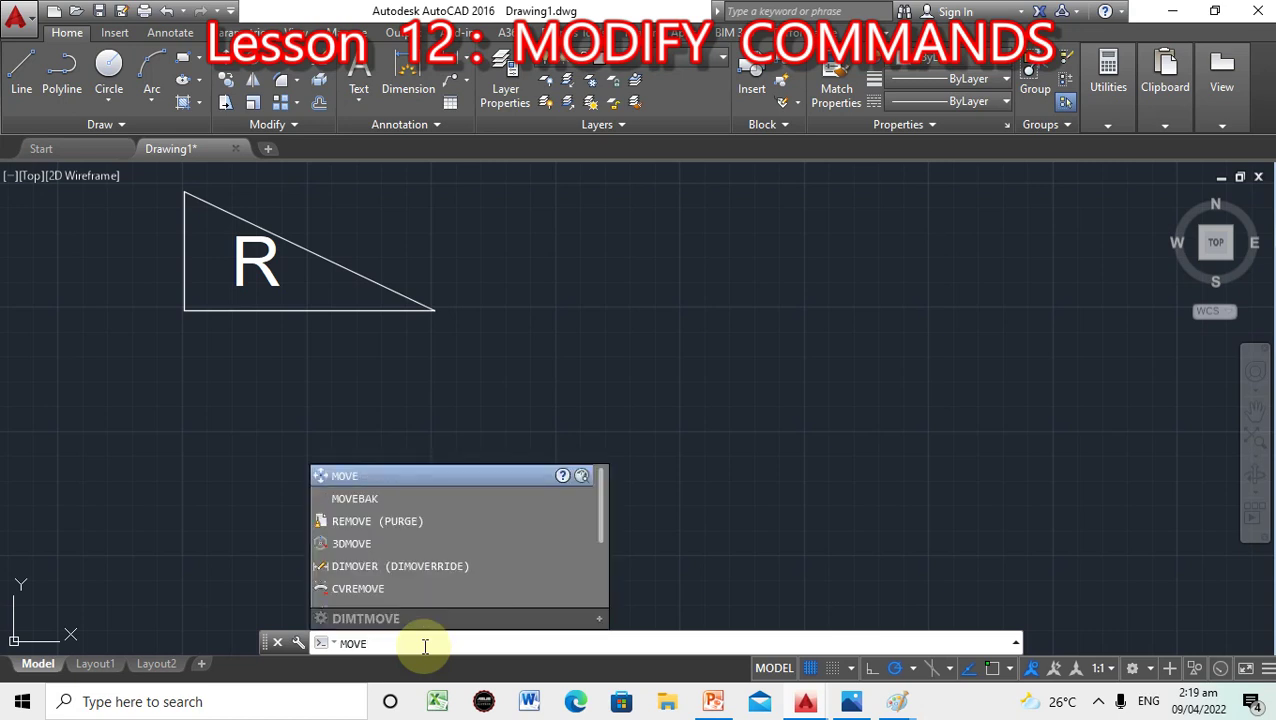
pyautogui.press('Return')
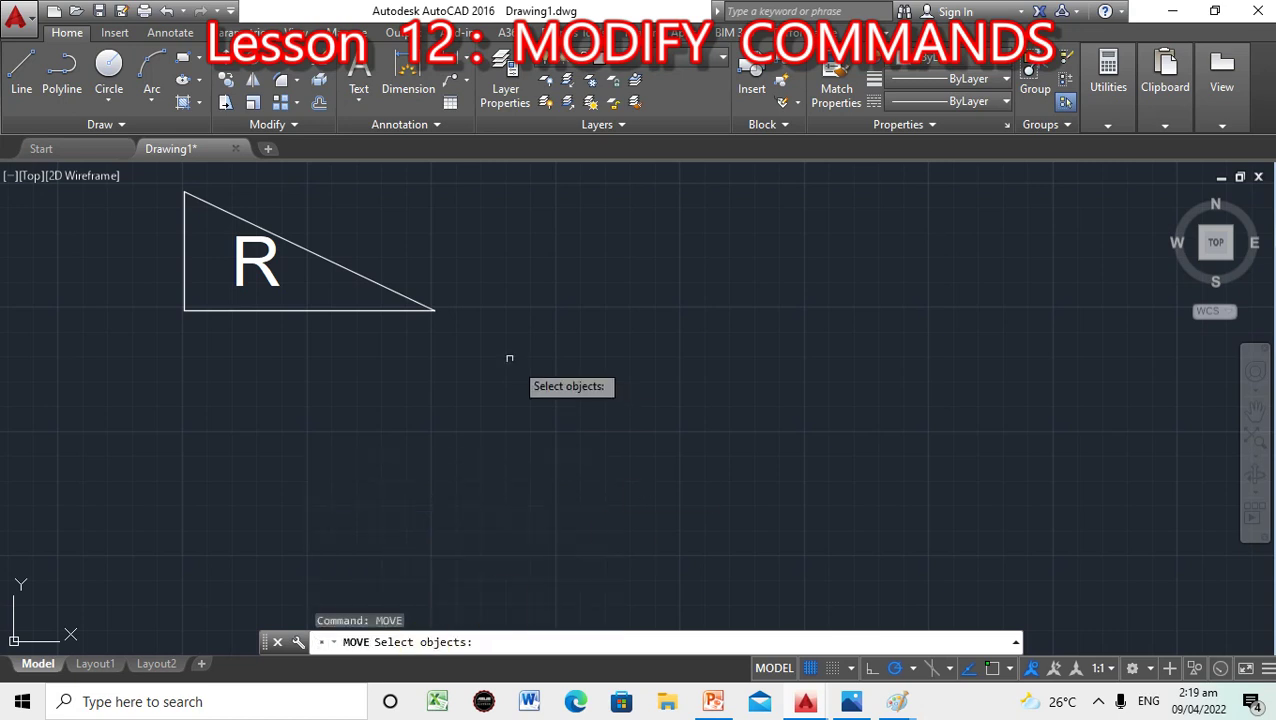
pyautogui.click(383, 313)
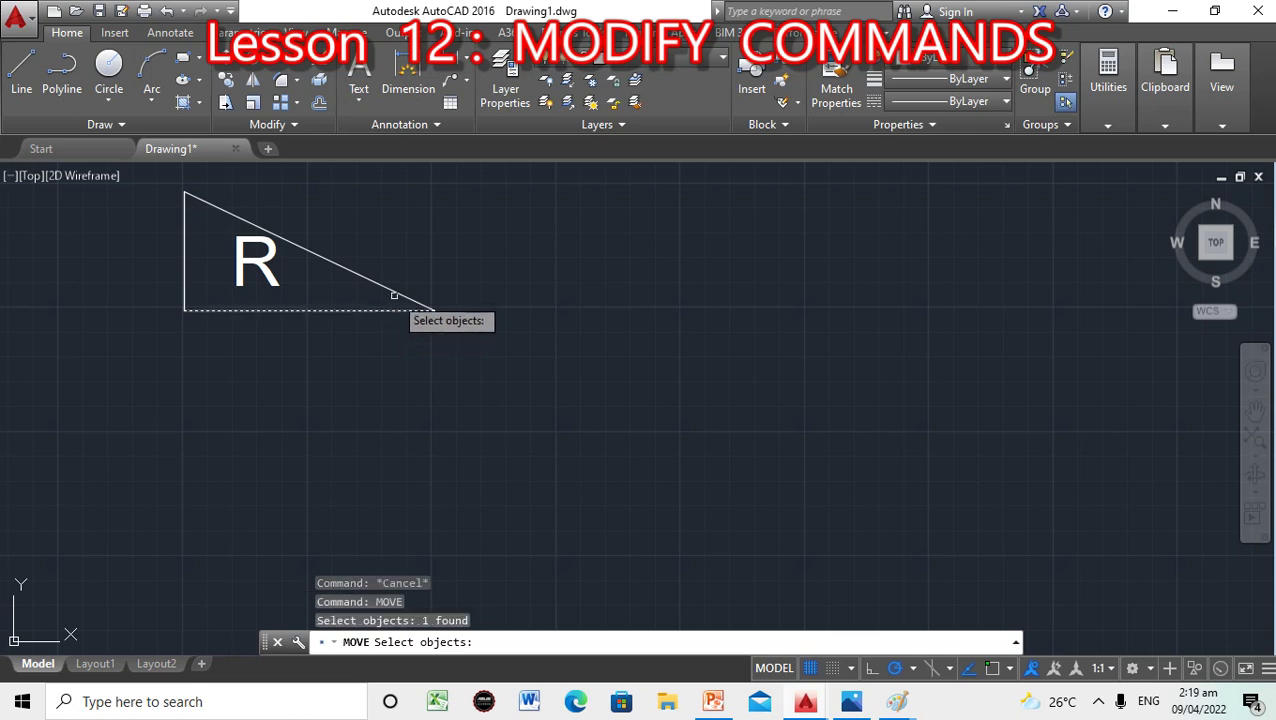
pyautogui.click(322, 275)
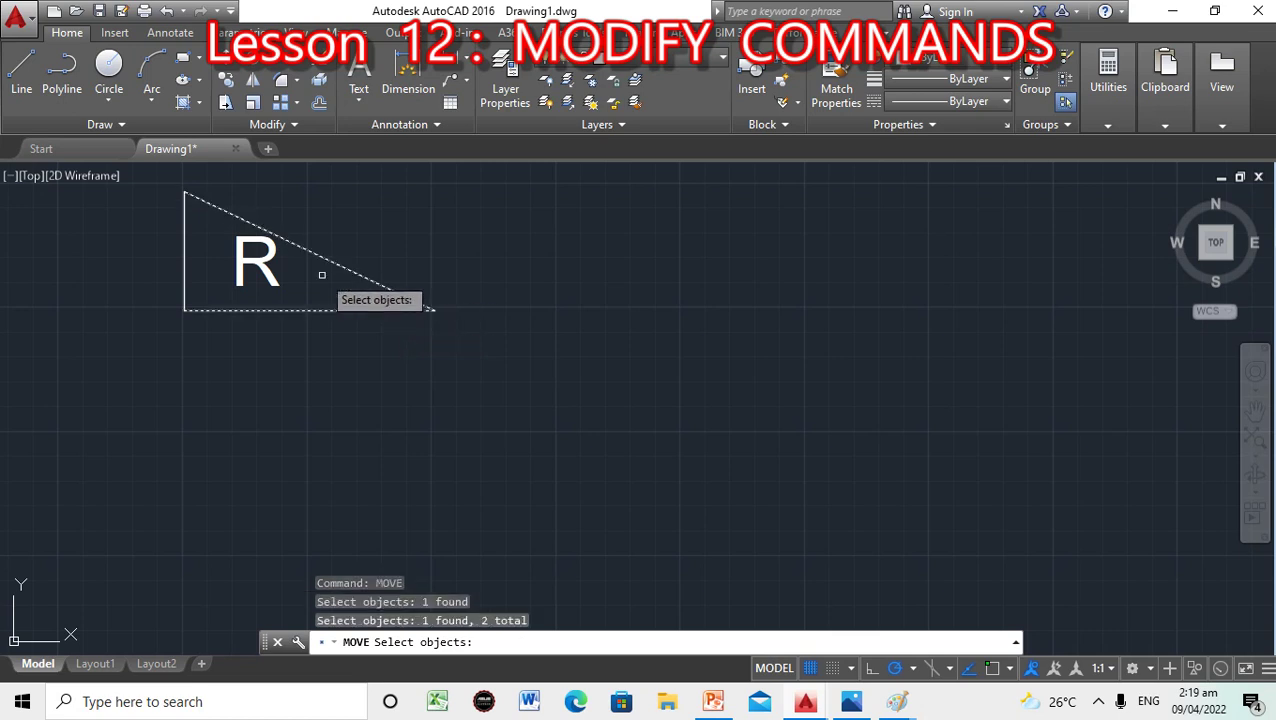
pyautogui.click(184, 272)
pyautogui.press('Return')
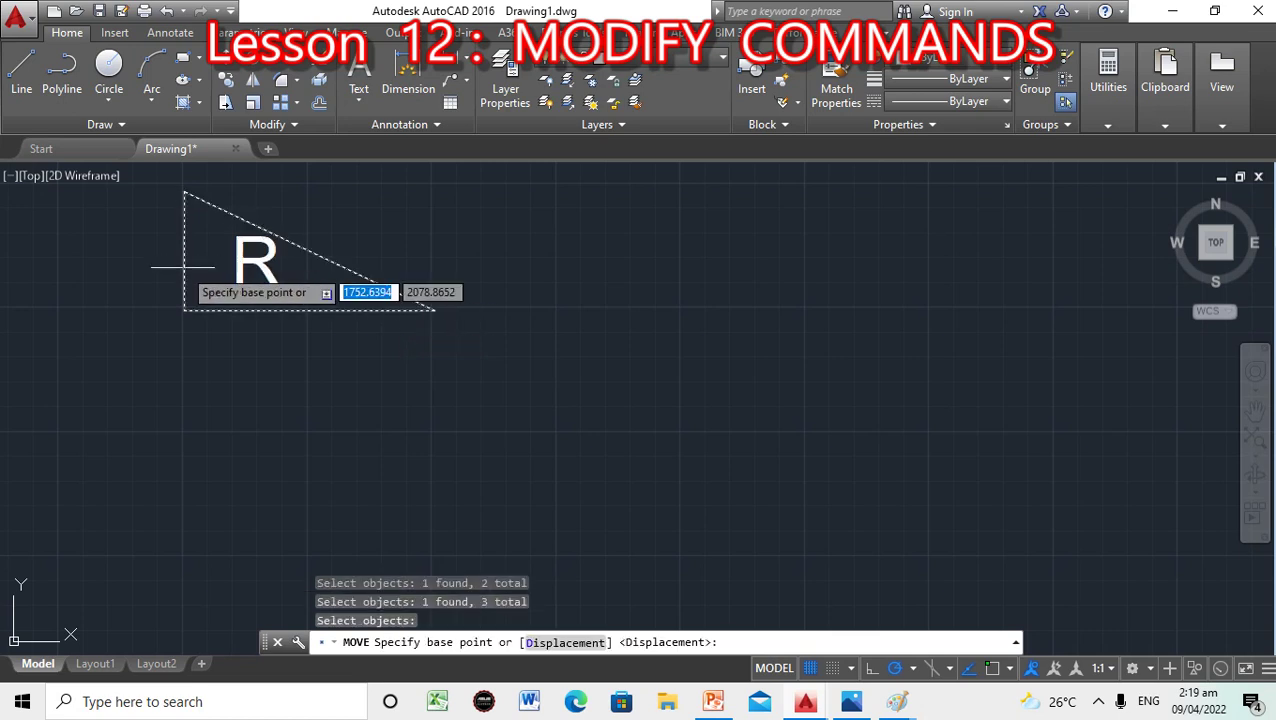
pyautogui.keyDown('shift'); pyautogui.rightClick(438, 311); pyautogui.keyUp('shift')
pyautogui.click(452, 333)
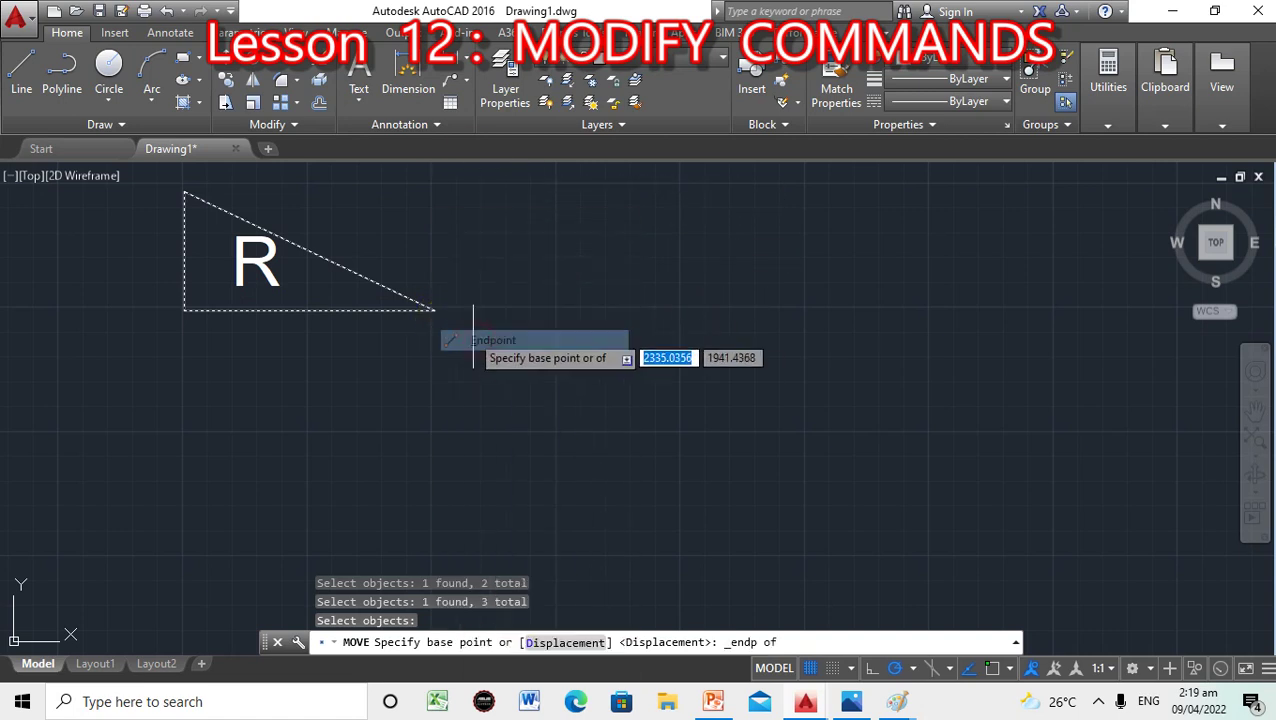
pyautogui.click(434, 310)
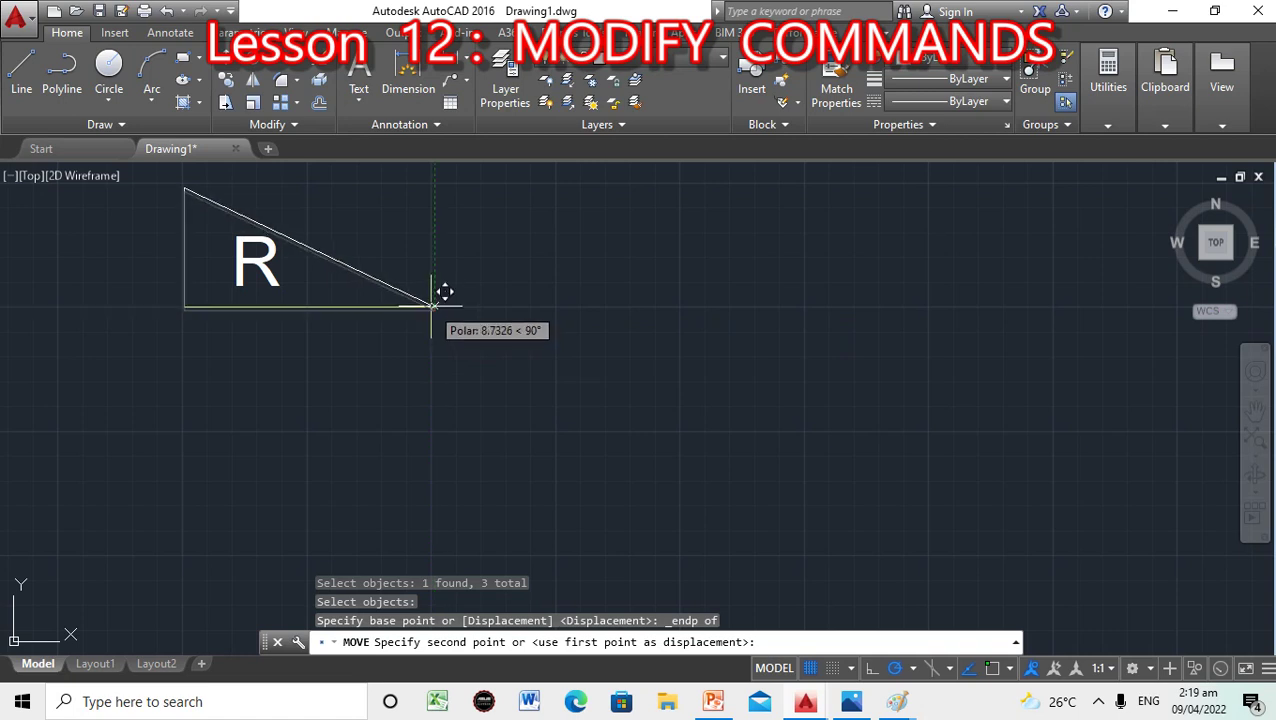
pyautogui.click(433, 305)
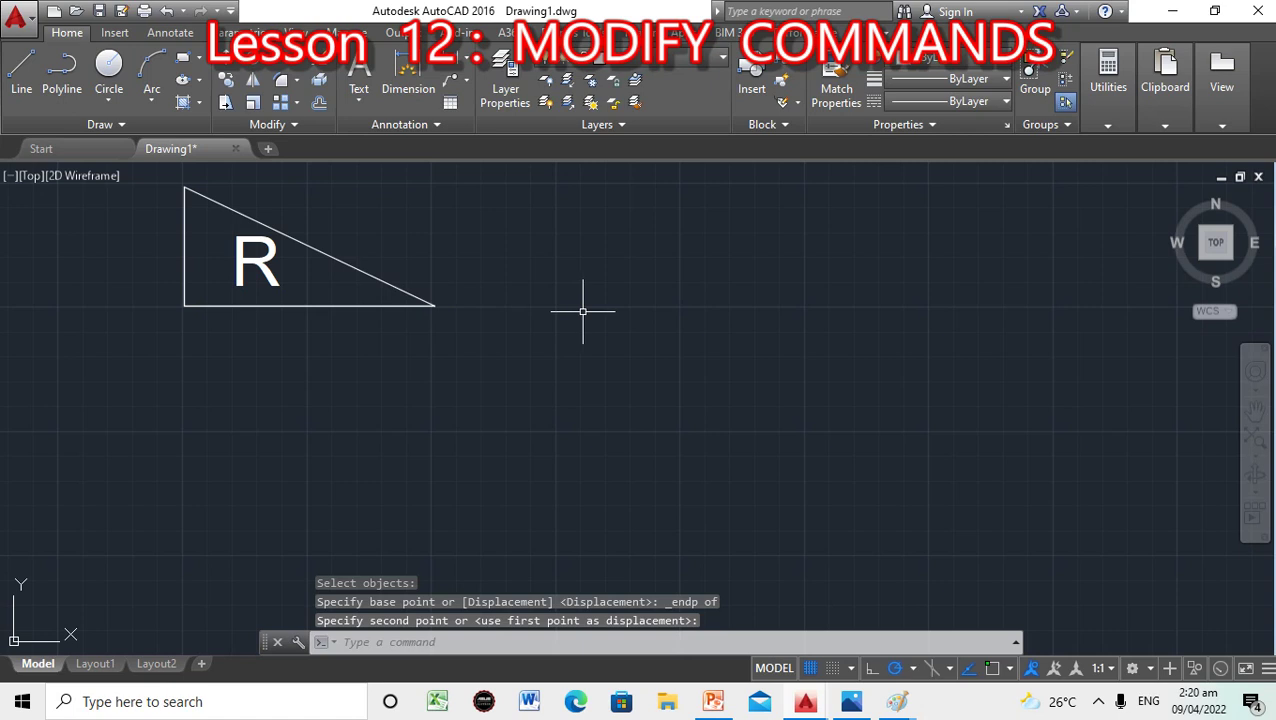
# Draw a vertical line upward from the endpoint at the triangle's sharp corner, nearly as tall as the triangle.
pyautogui.scroll(2, 584, 308)
pyautogui.scroll(-2, 584, 308)
pyautogui.scroll(3, 584, 308)
pyautogui.scroll(-3, 583, 311)
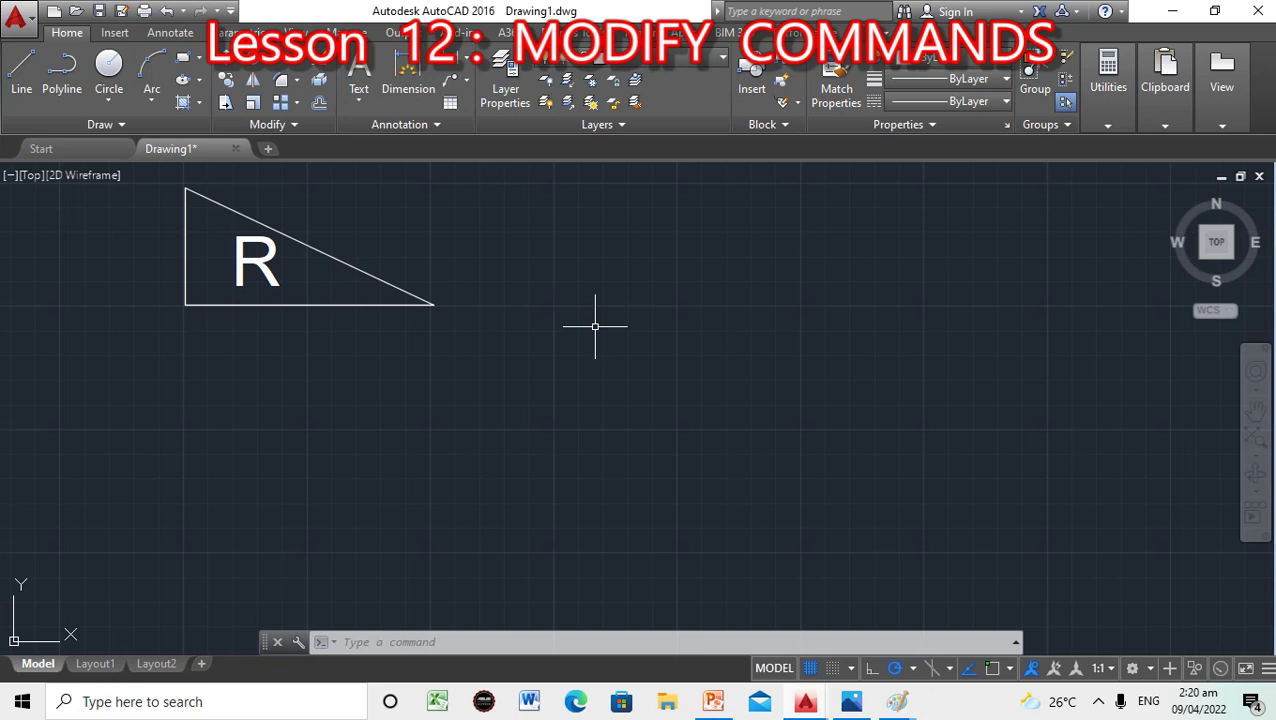
pyautogui.write('l')
pyautogui.press('Return')
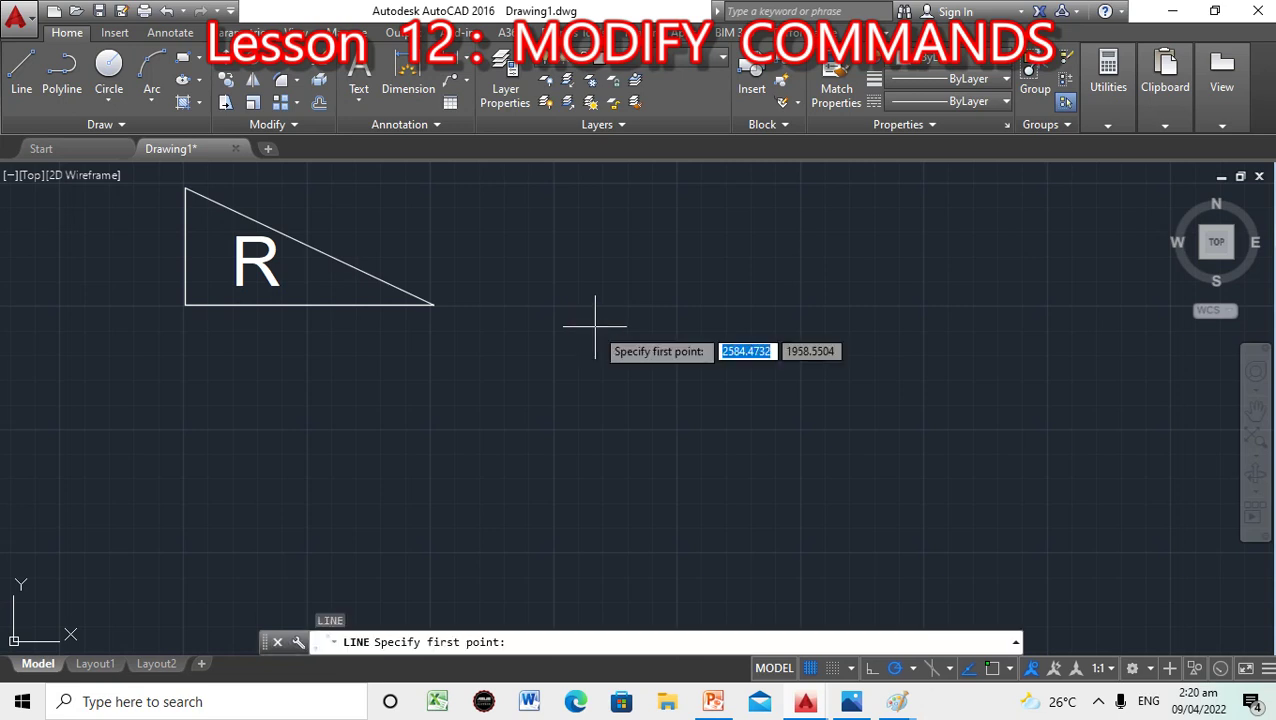
pyautogui.click(441, 316)
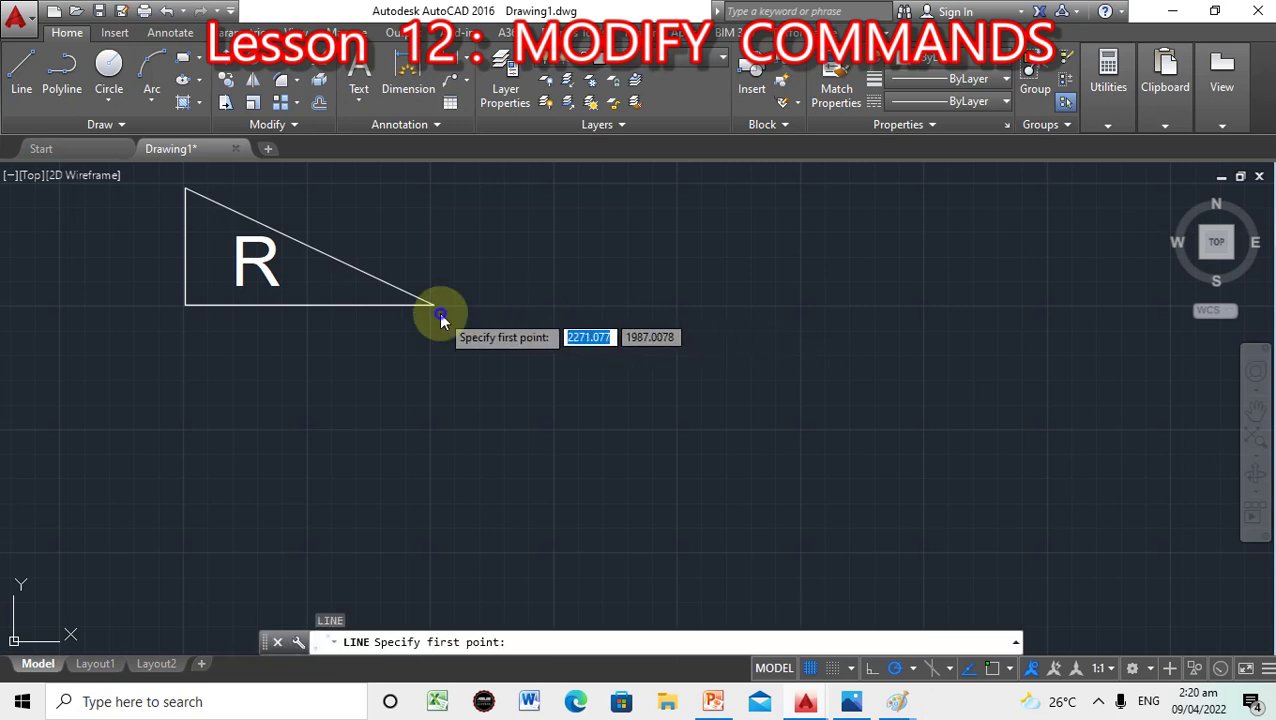
pyautogui.click(485, 334)
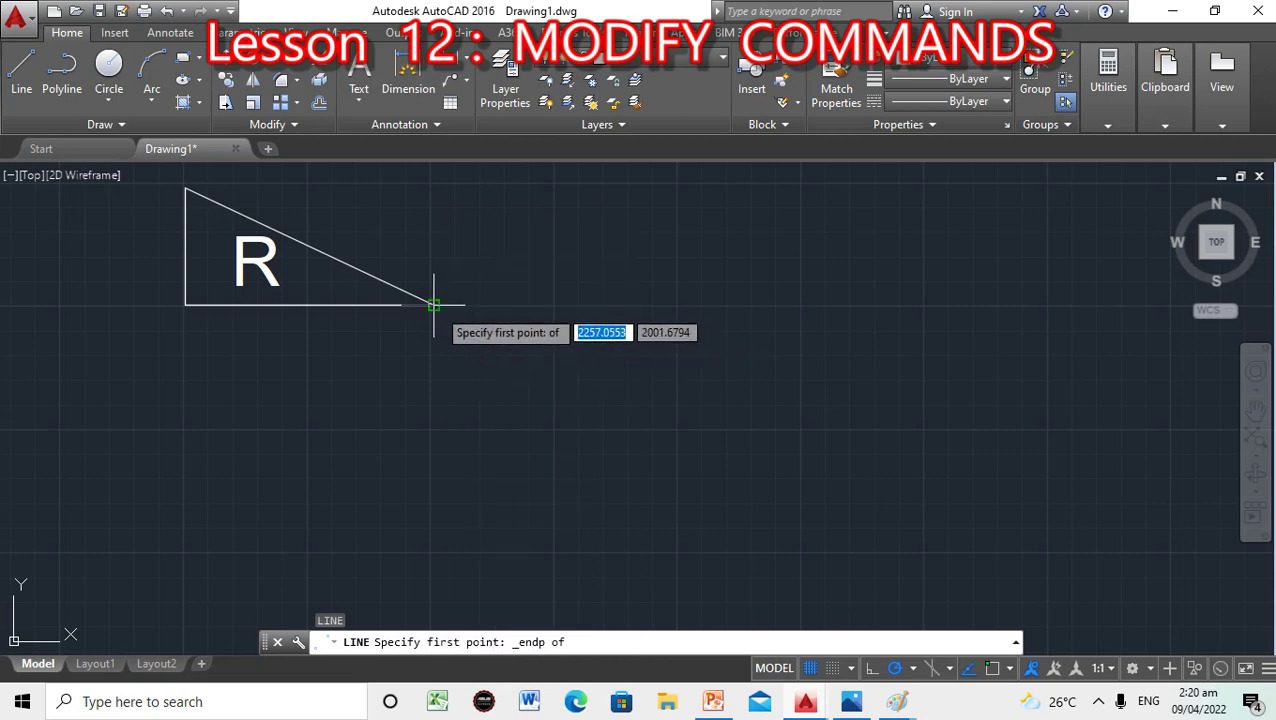
pyautogui.click(433, 304)
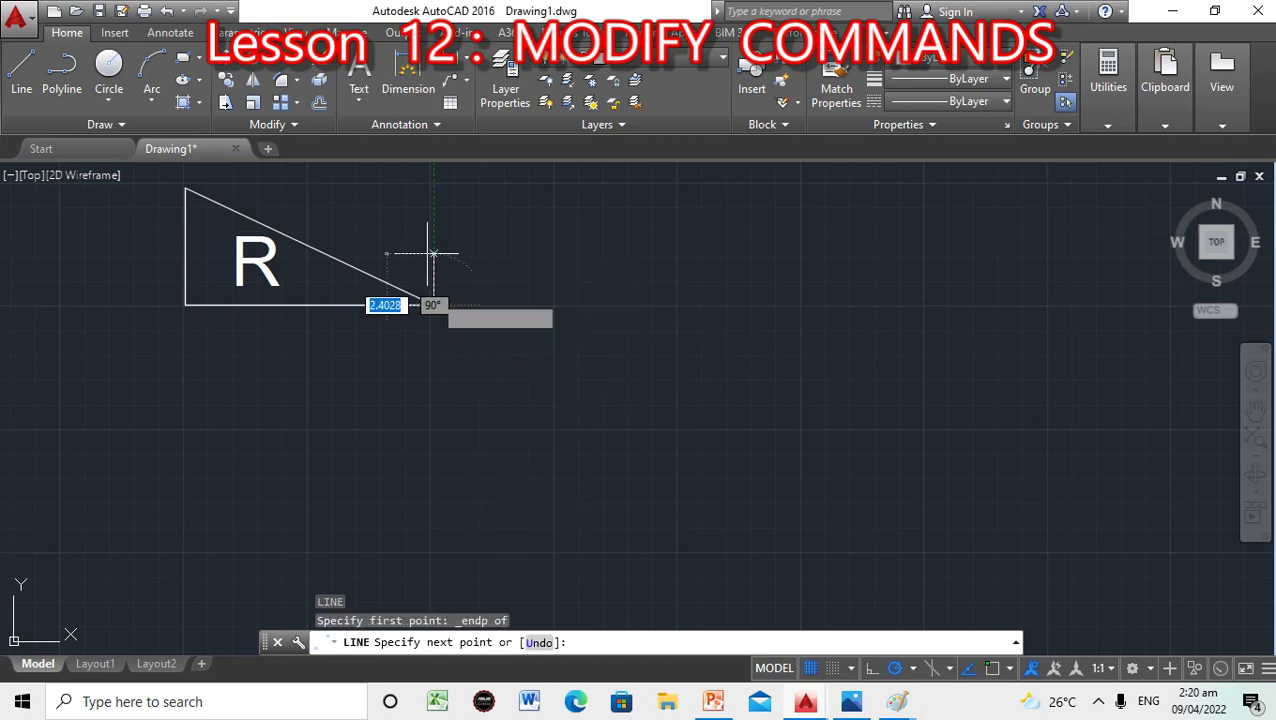
pyautogui.click(433, 196)
pyautogui.press('Return')
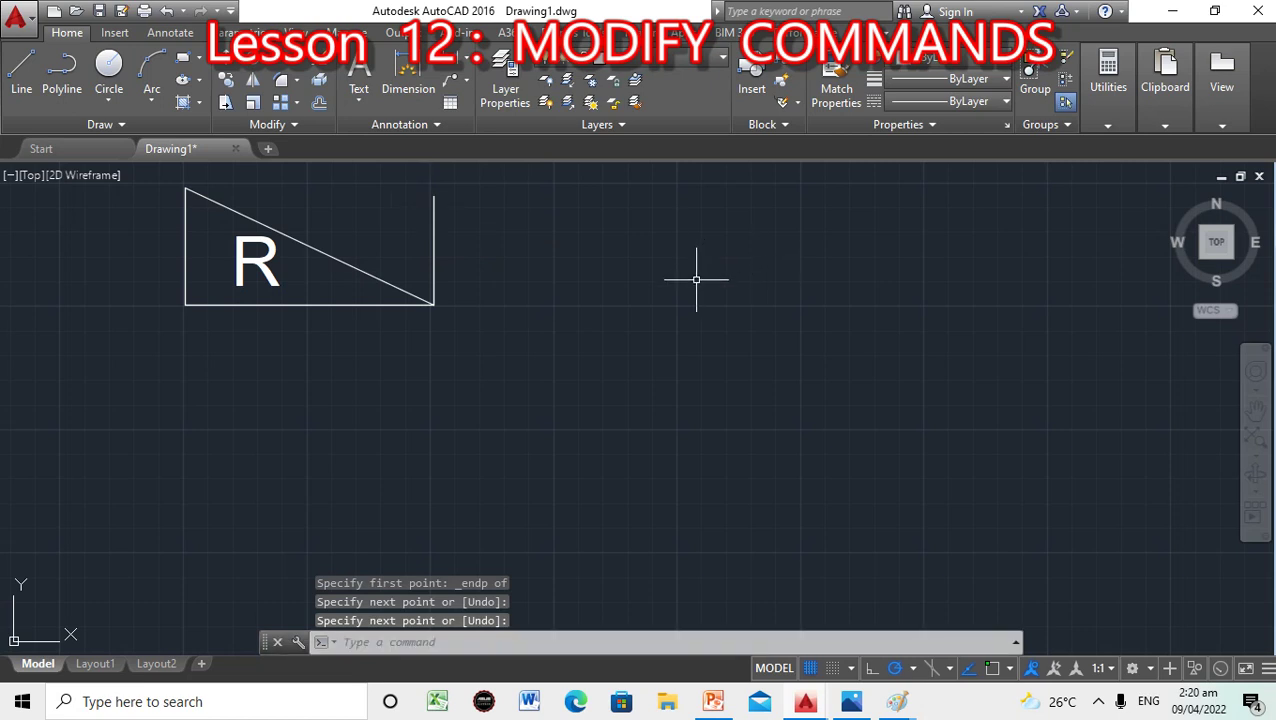
# Draw a second vertical line straight down from the same sharp corner endpoint, extending the line below the triangle's base.
pyautogui.write('l')
pyautogui.press('Return')
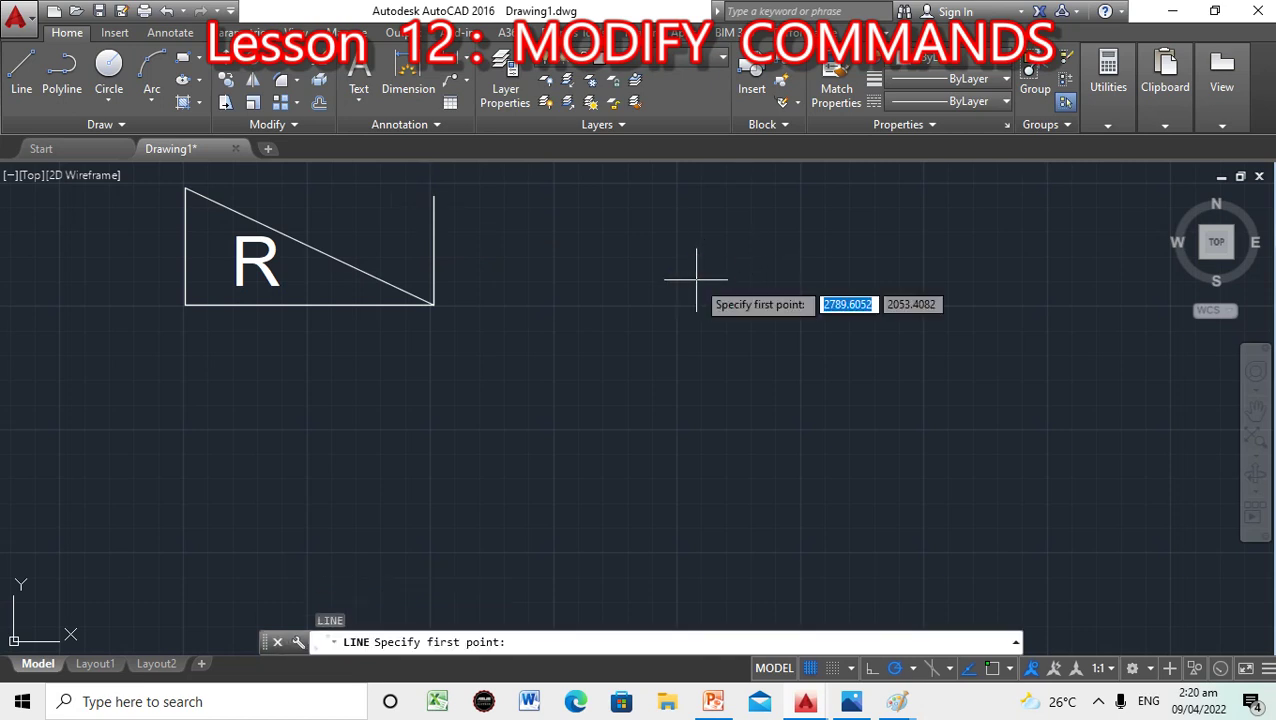
pyautogui.keyDown('shift'); pyautogui.rightClick(438, 314); pyautogui.keyUp('shift')
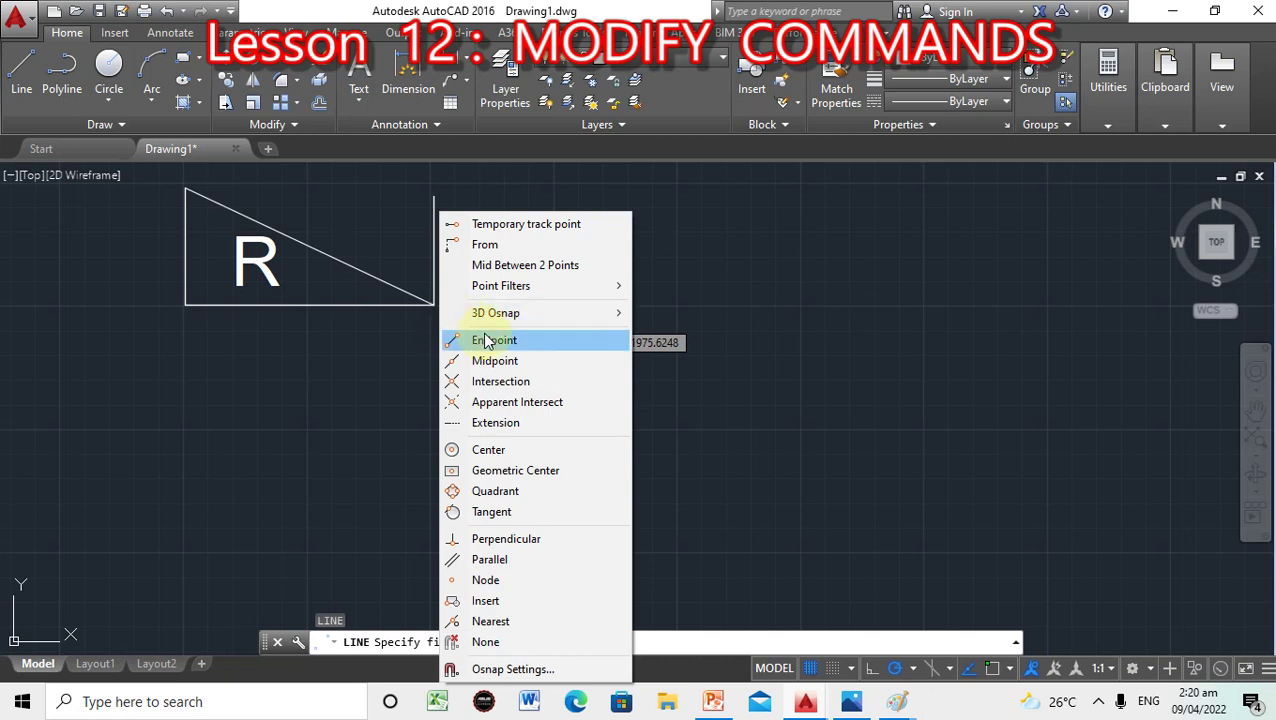
pyautogui.click(484, 340)
pyautogui.click(433, 304)
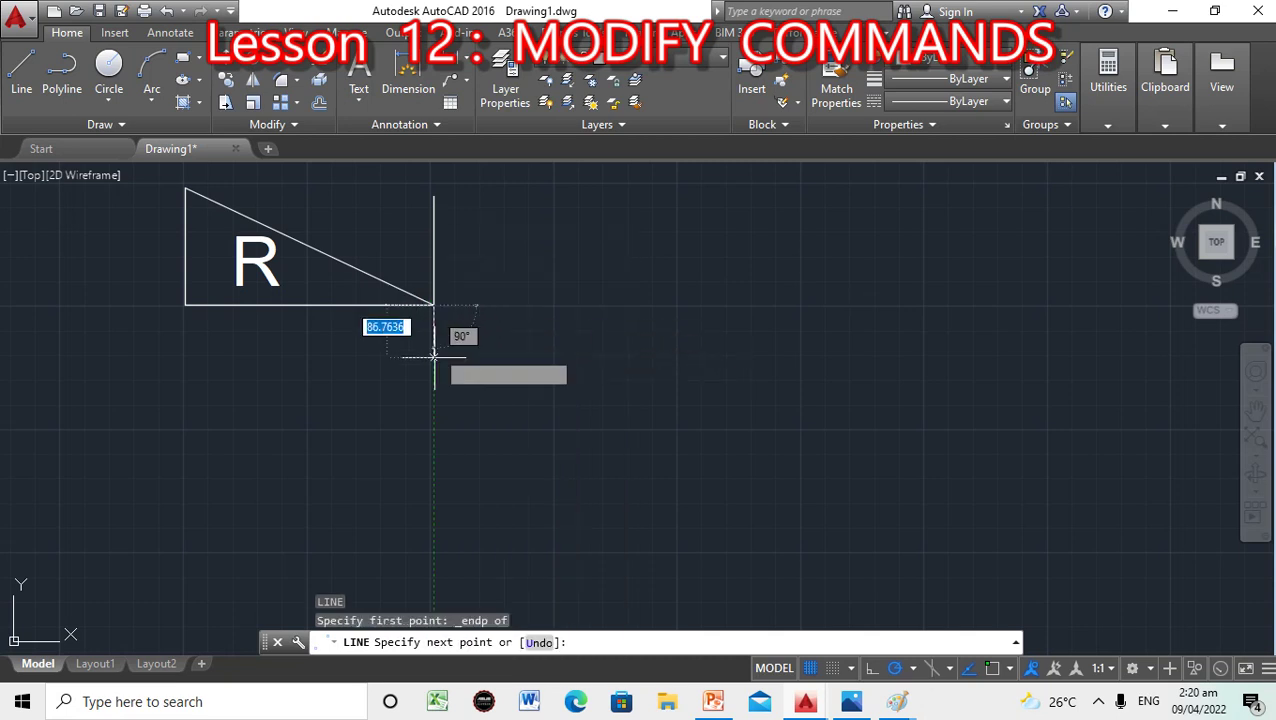
pyautogui.click(433, 376)
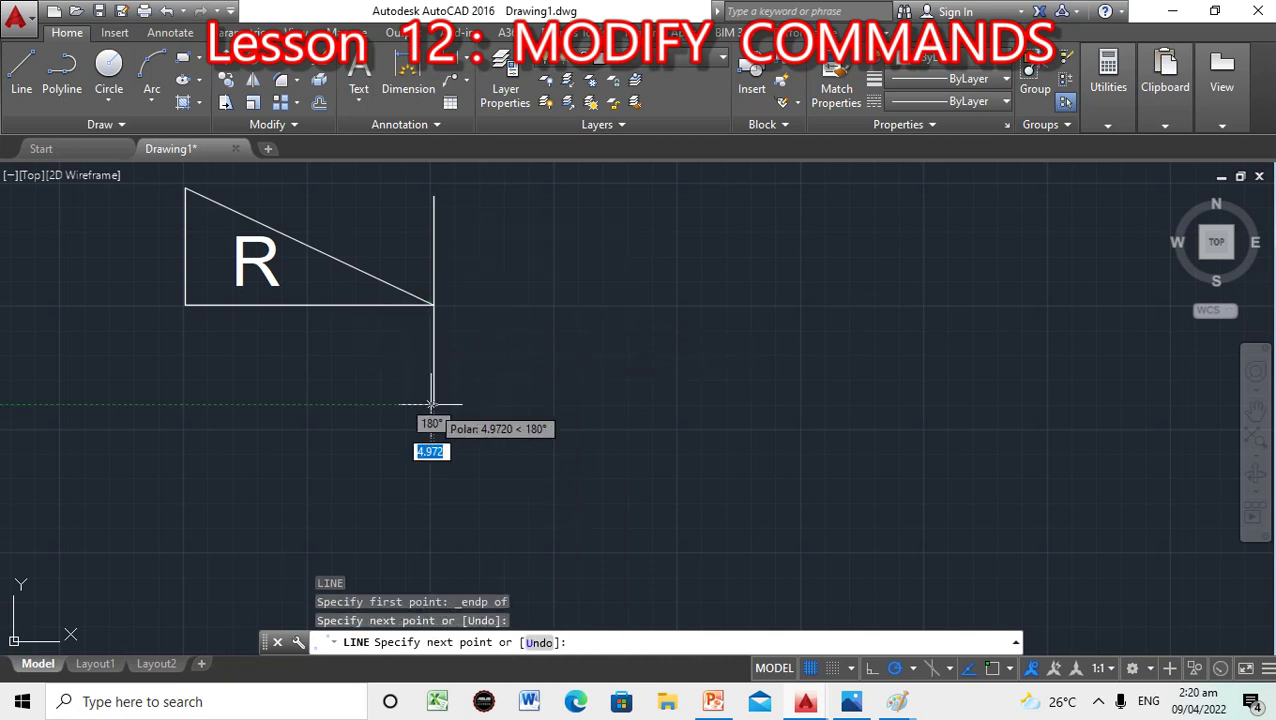
pyautogui.press('Return')
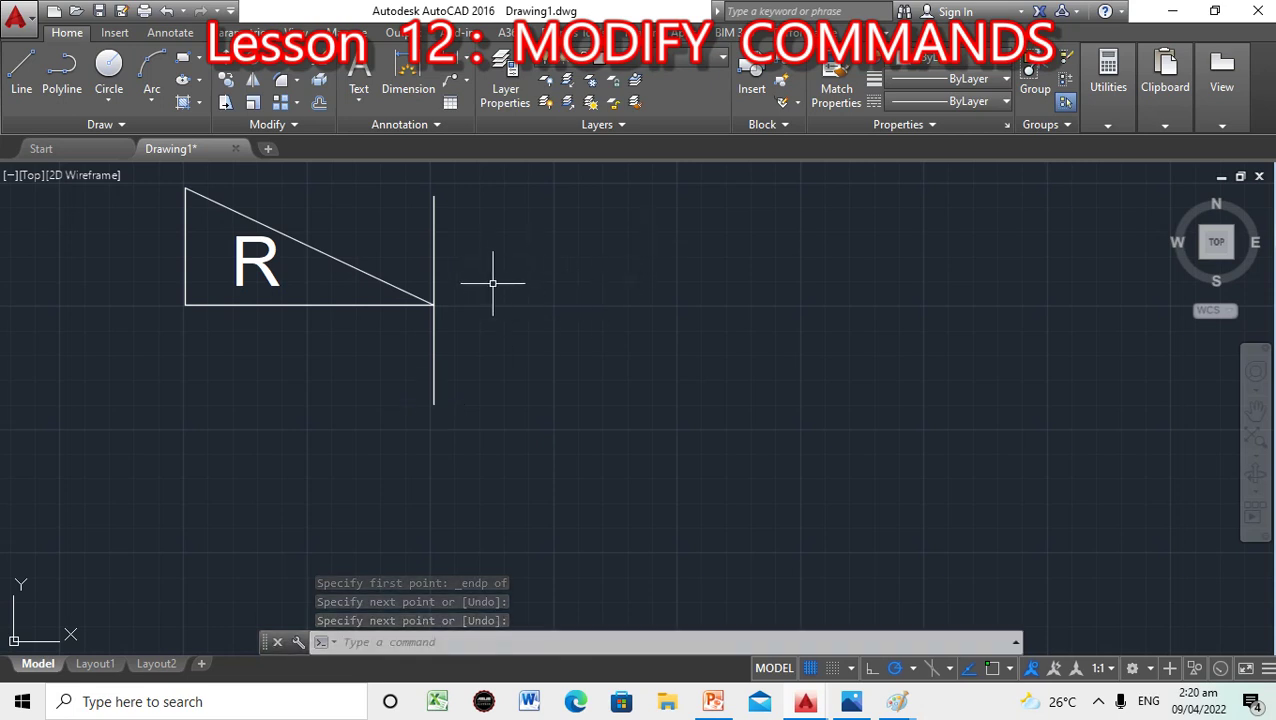
# Switch to PowerPoint to review the MIRROR and MIRRTEXT notes on the MODIFY COMMANDS slide, and return to the AutoCAD drawing.
pyautogui.click(468, 646)
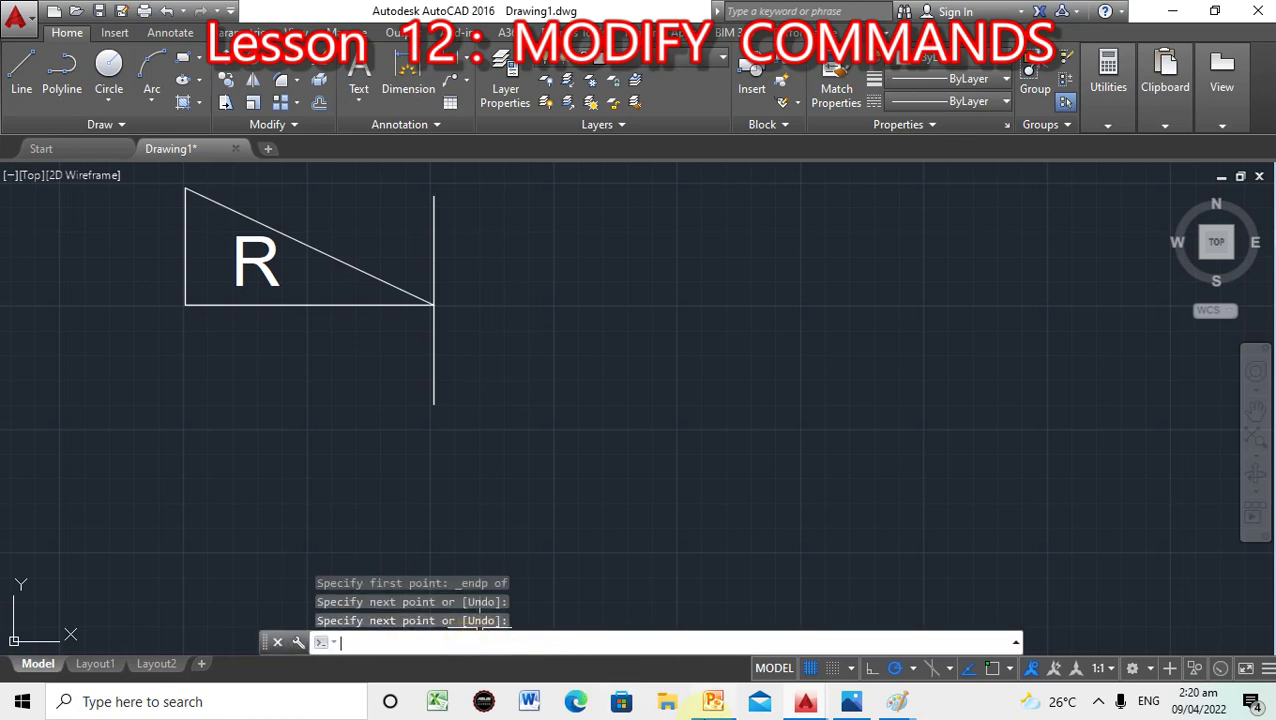
pyautogui.click(708, 704)
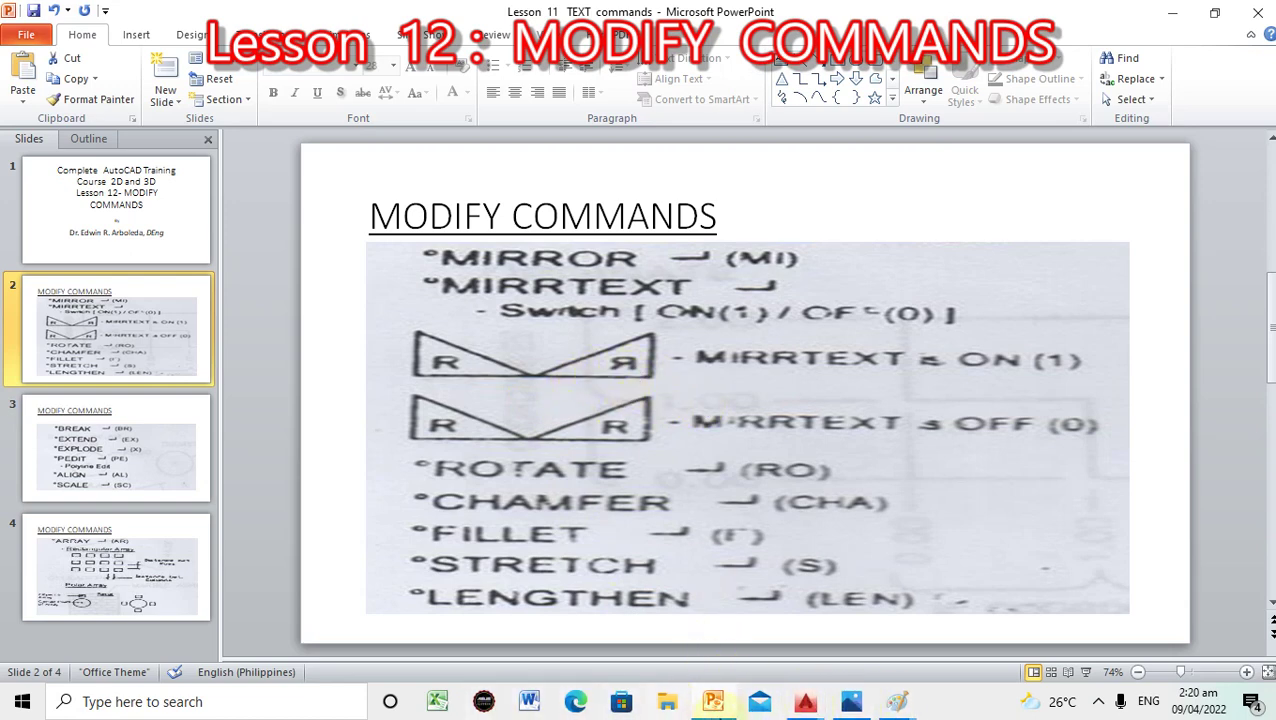
pyautogui.moveTo(806, 704)
pyautogui.click(852, 640)
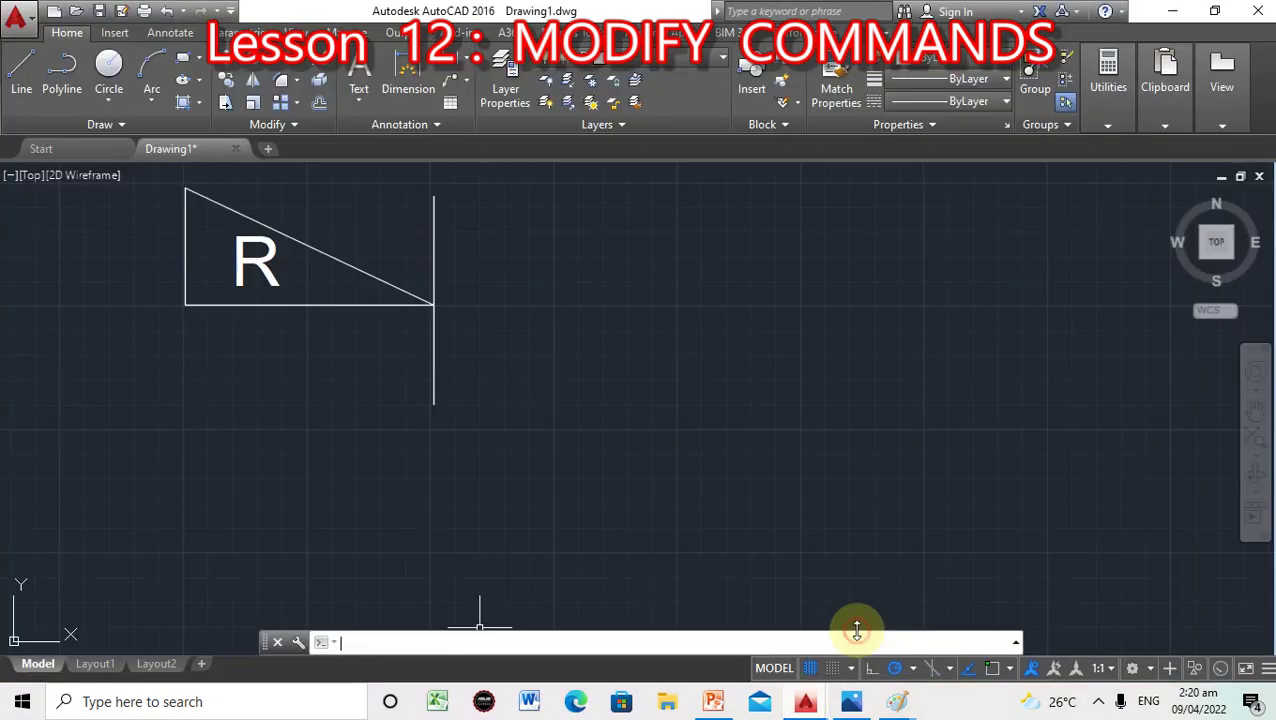
# Mirror the triangle's three lines and the letter R about the vertical line, using its upper and lower endpoints, and keep the source objects.
pyautogui.click(455, 645)
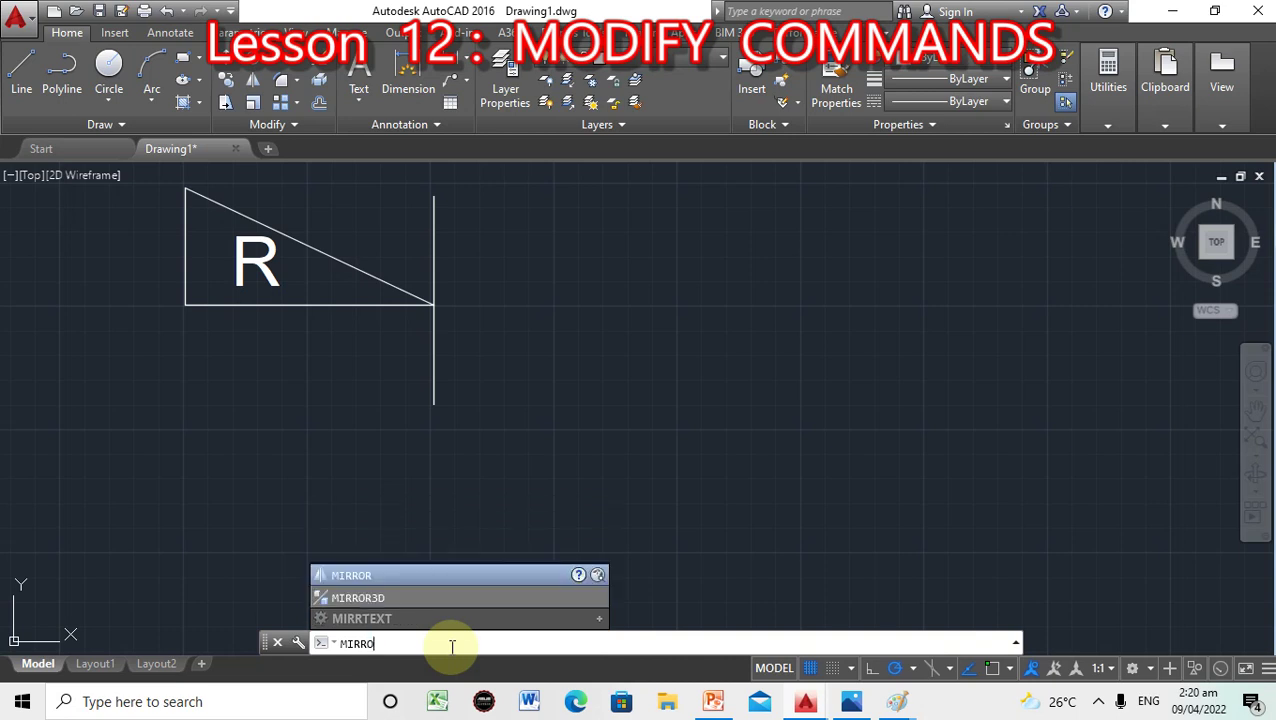
pyautogui.press('Return')
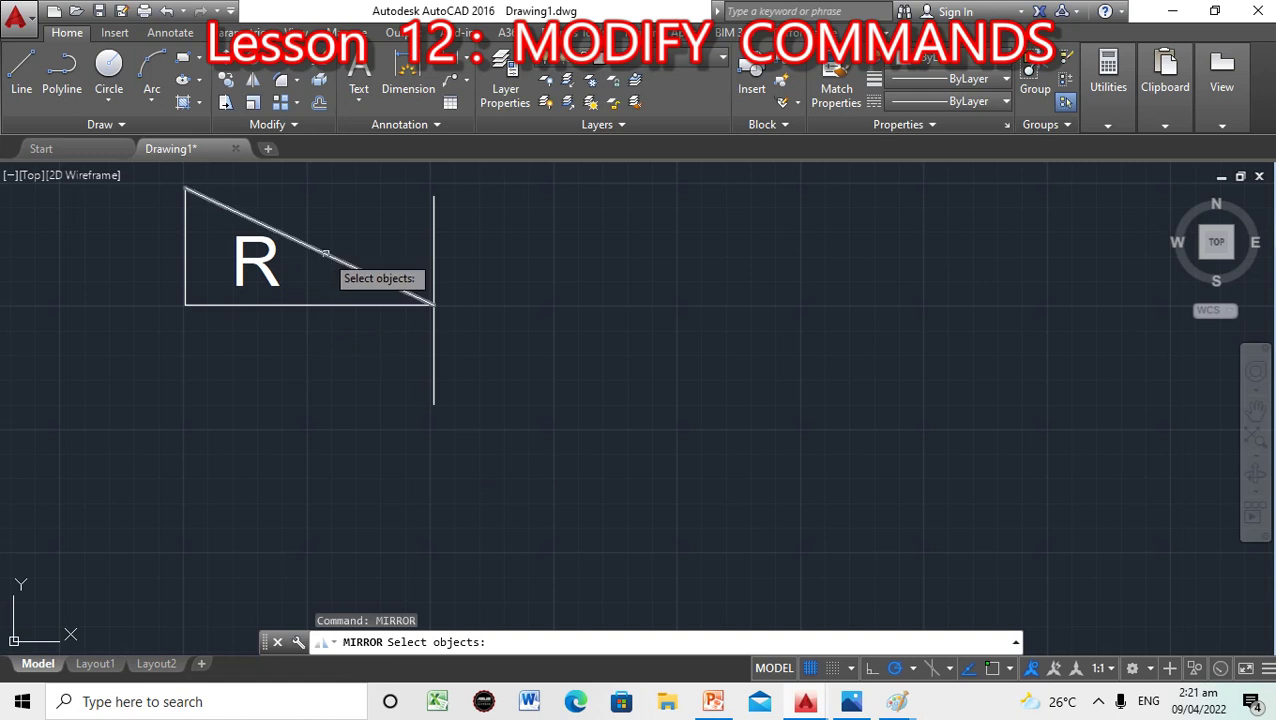
pyautogui.click(272, 268)
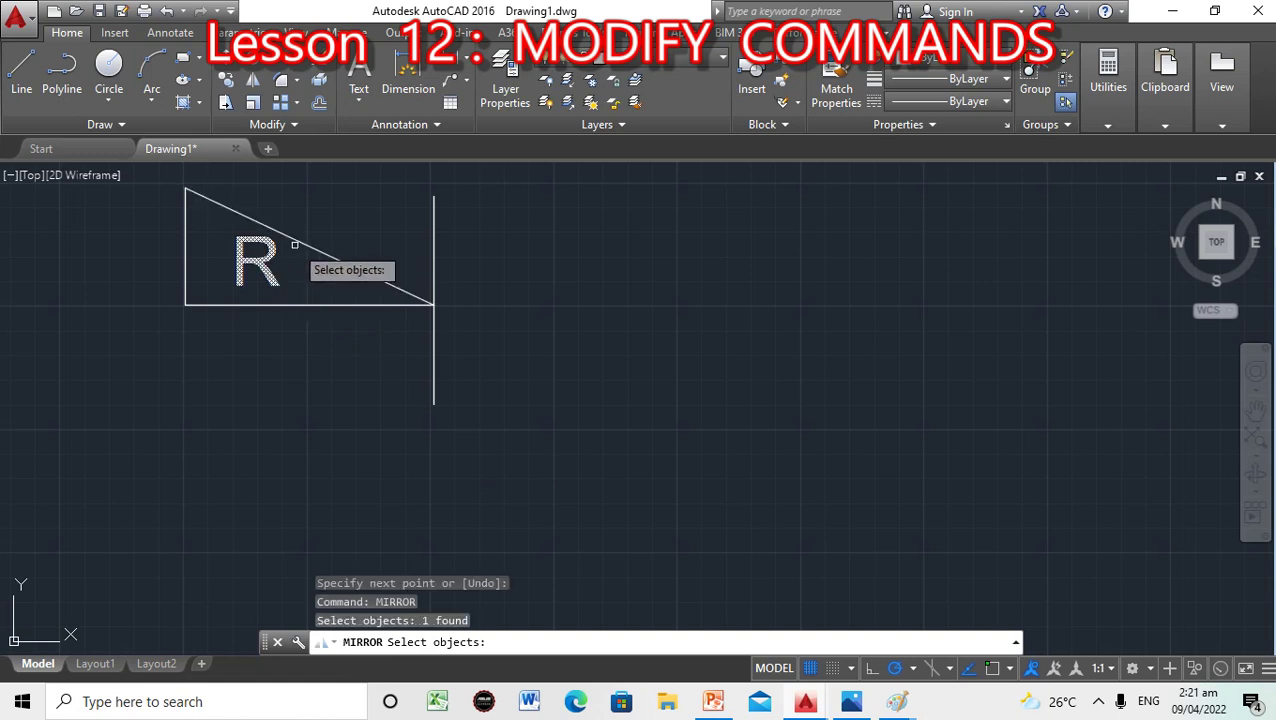
pyautogui.click(296, 241)
pyautogui.click(187, 245)
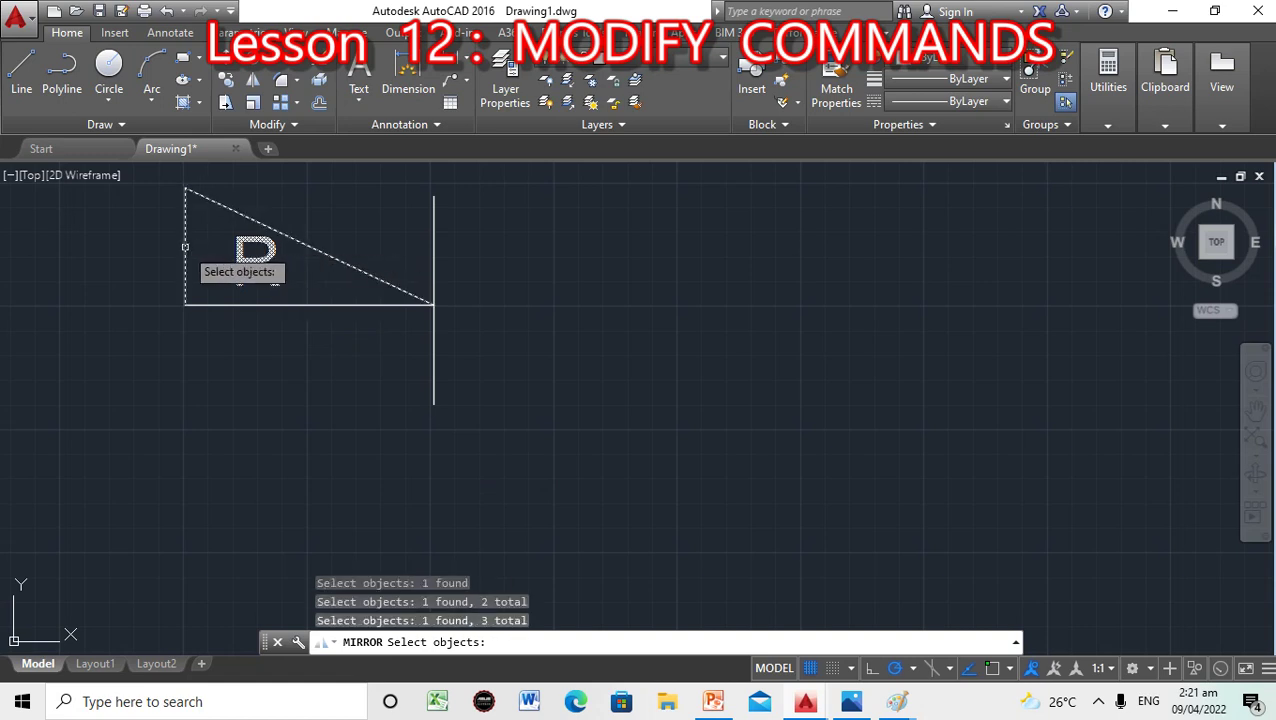
pyautogui.click(255, 305)
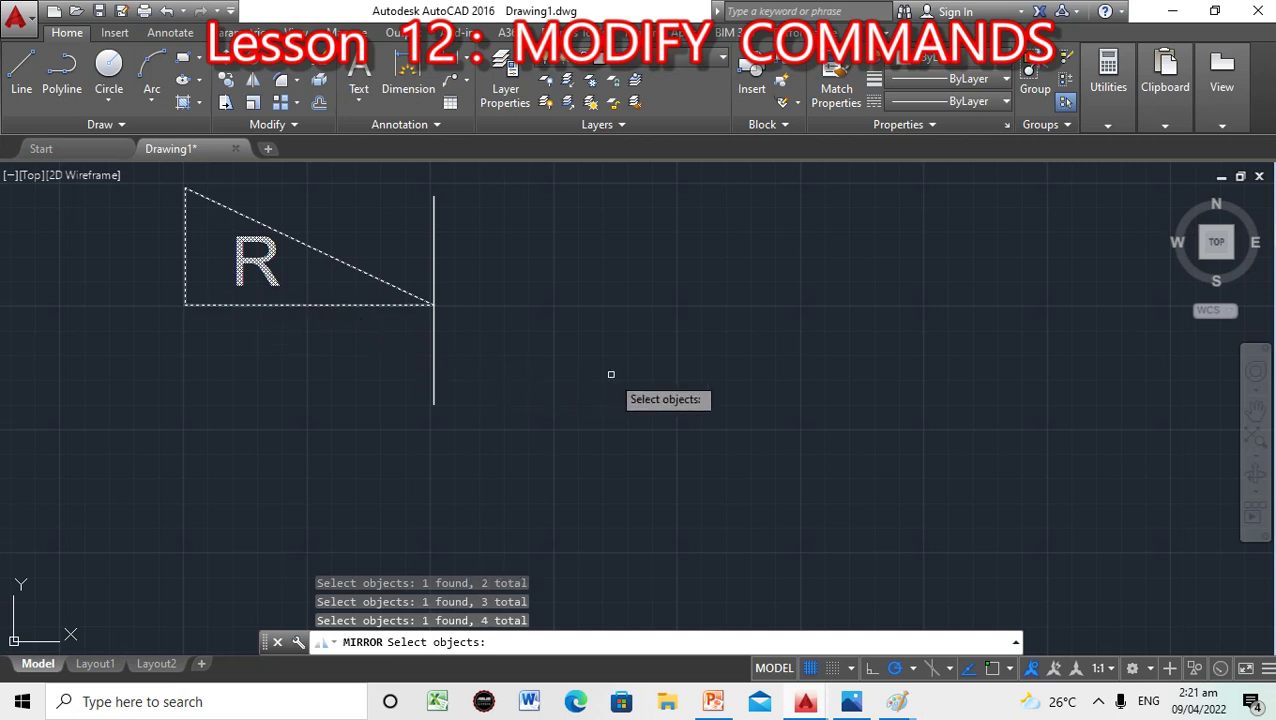
pyautogui.press('Return')
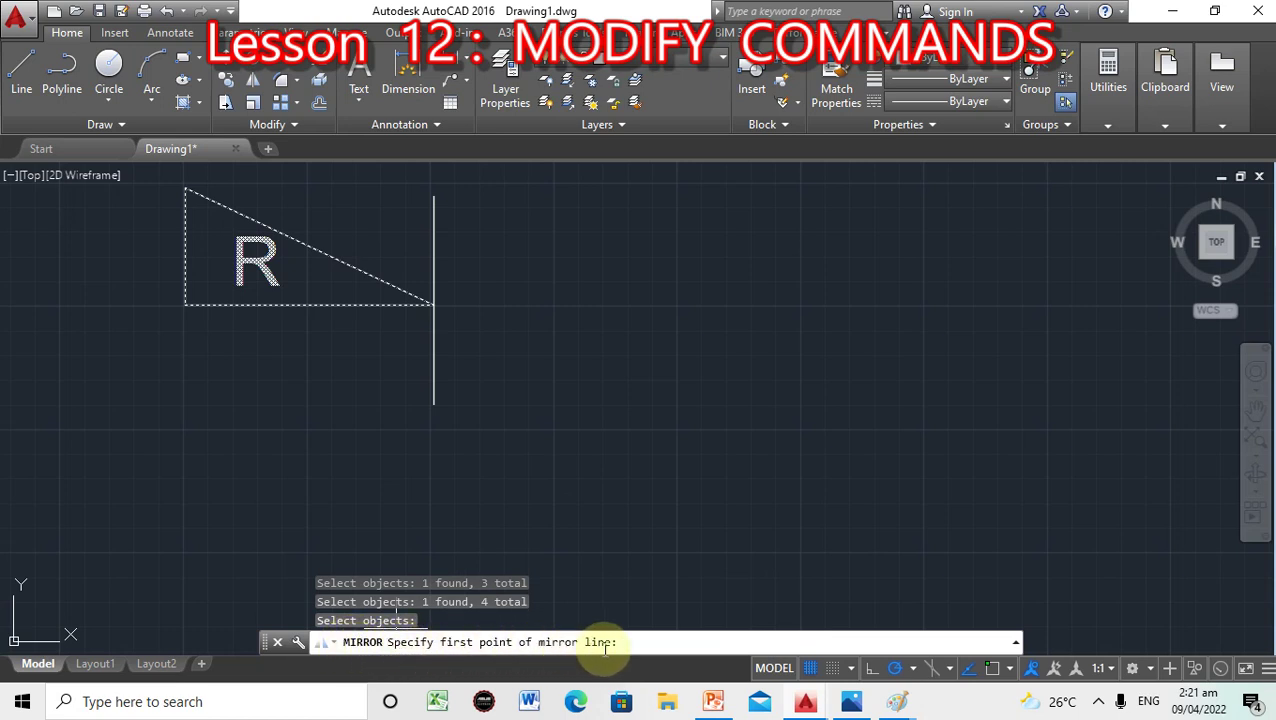
pyautogui.keyDown('shift'); pyautogui.rightClick(433, 251); pyautogui.keyUp('shift')
pyautogui.click(485, 340)
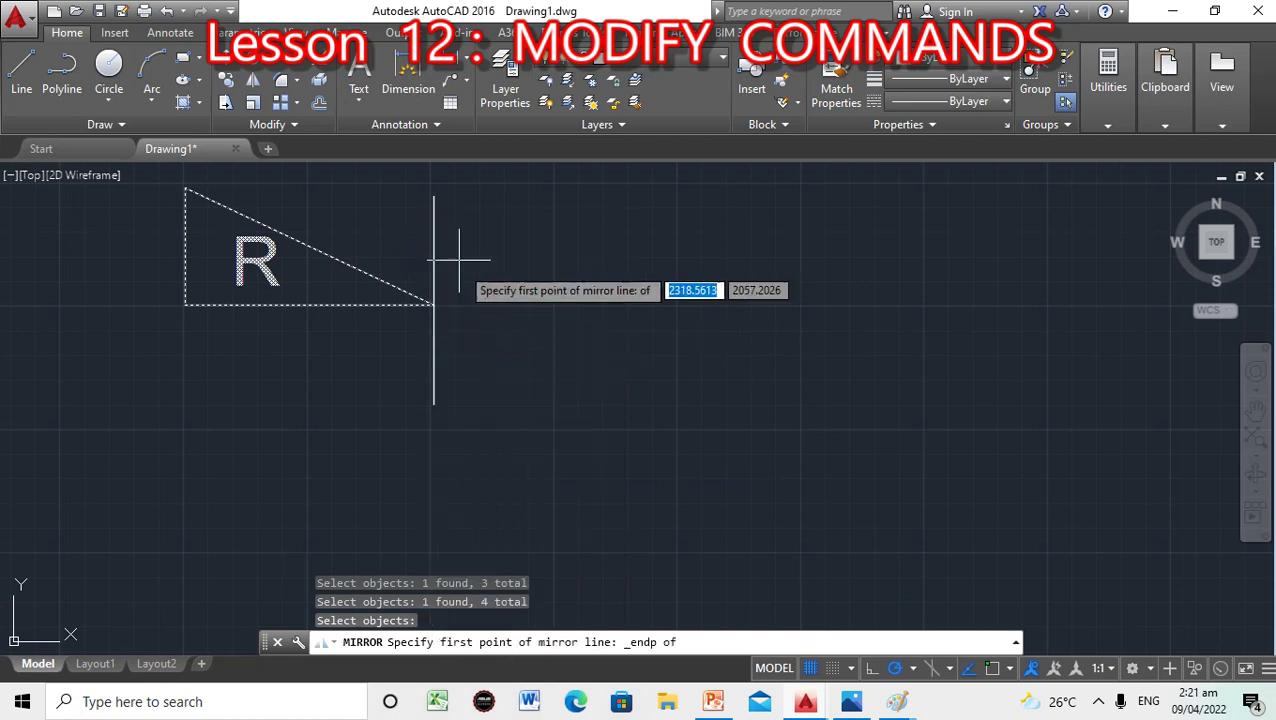
pyautogui.click(433, 197)
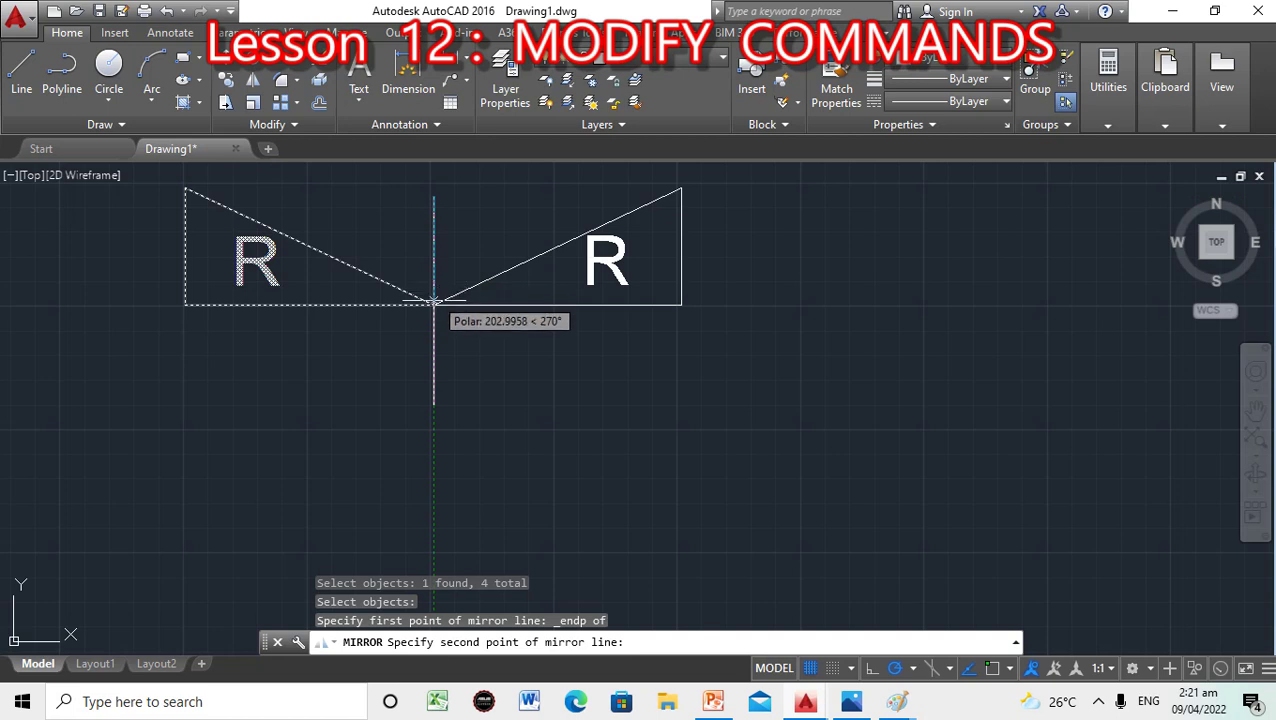
pyautogui.keyDown('shift'); pyautogui.rightClick(435, 415); pyautogui.keyUp('shift')
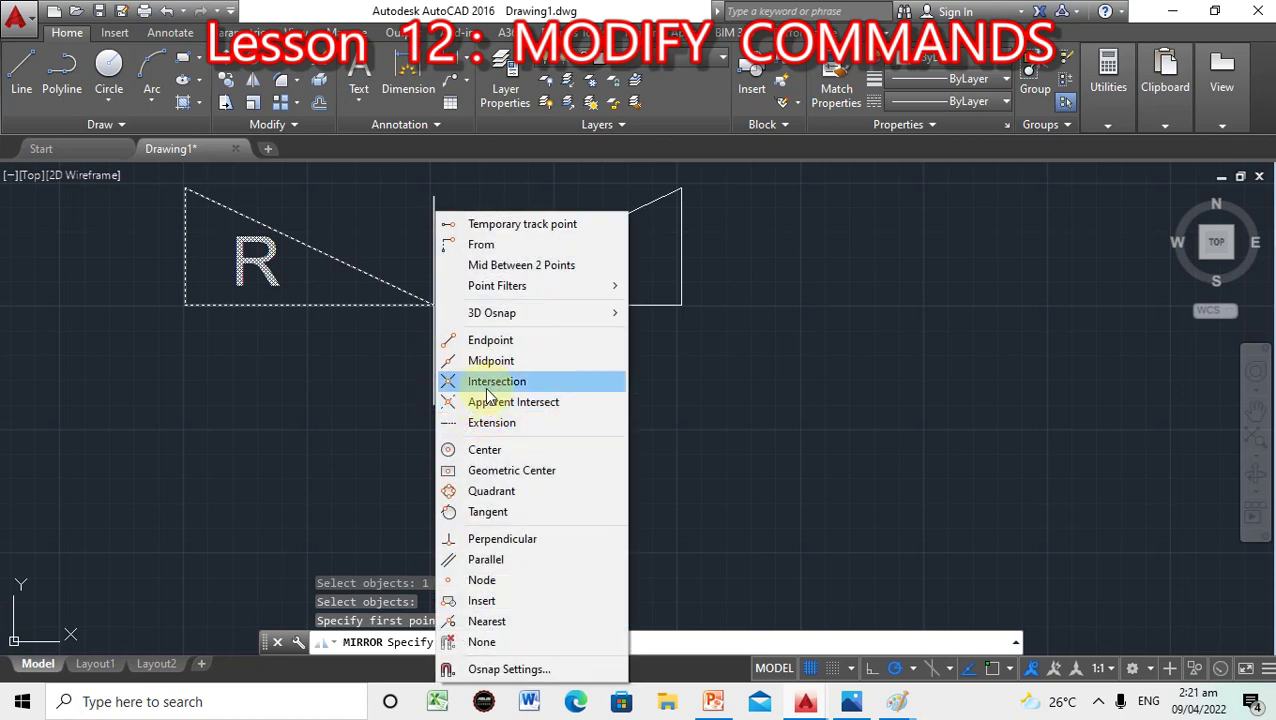
pyautogui.click(468, 340)
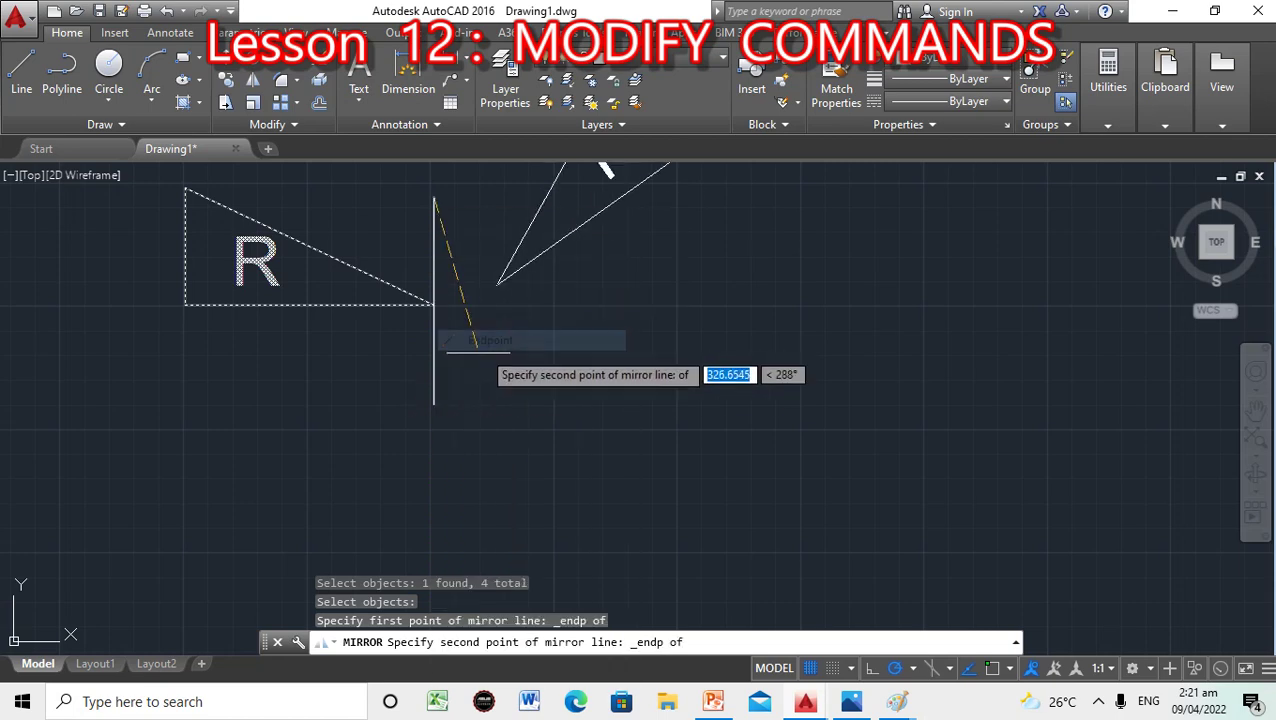
pyautogui.click(434, 405)
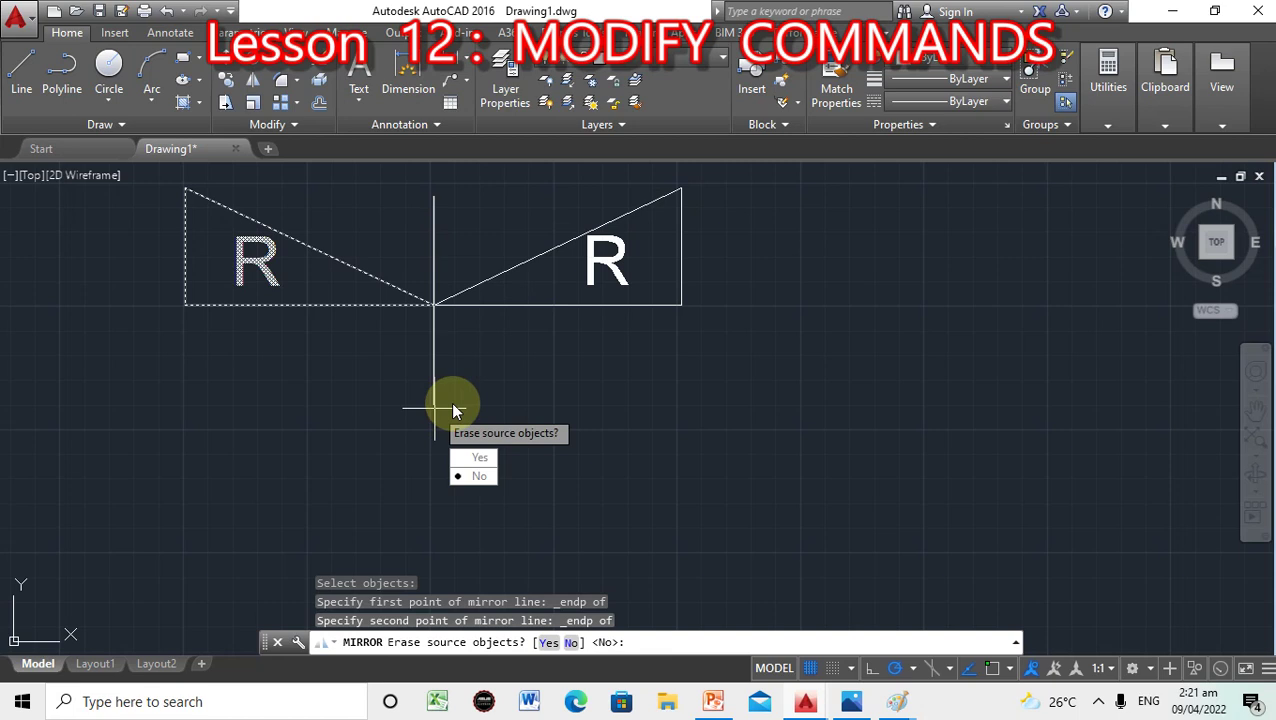
pyautogui.press('Return')
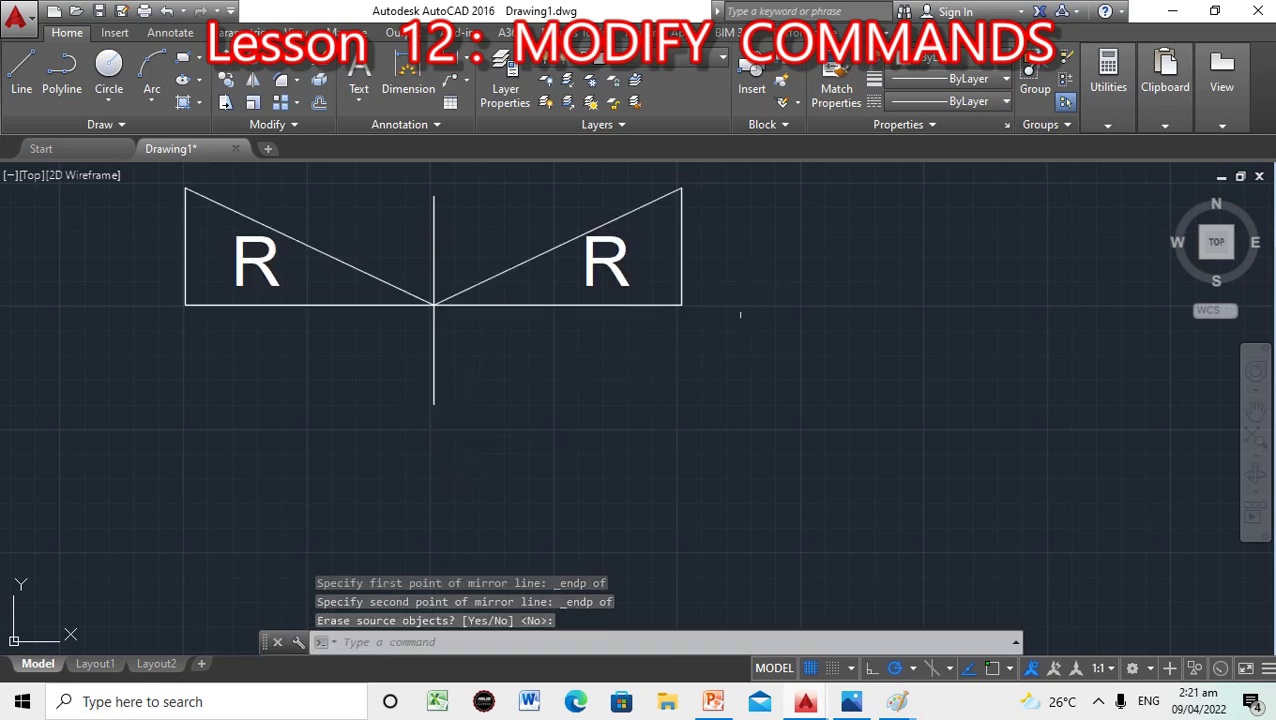
# Switch to PowerPoint to compare the mirrored result with the MIRRTEXT notes, and return to the AutoCAD drawing.
pyautogui.click(722, 706)
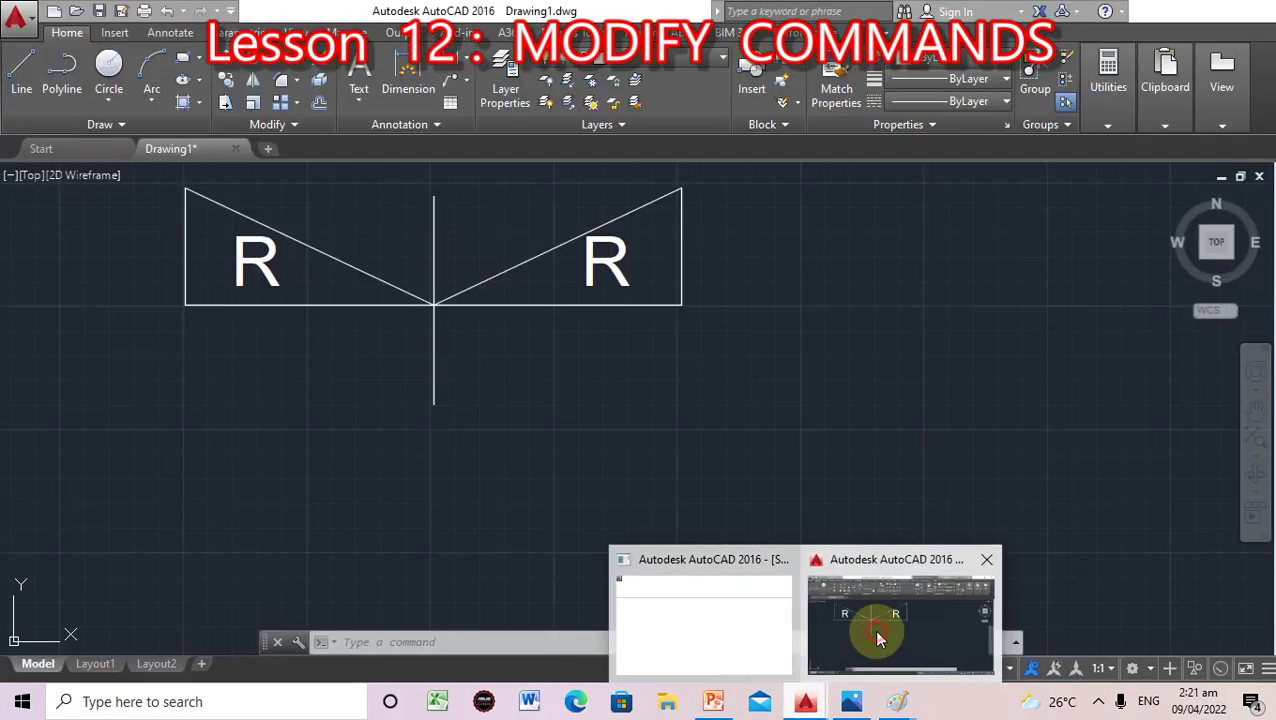
pyautogui.click(866, 640)
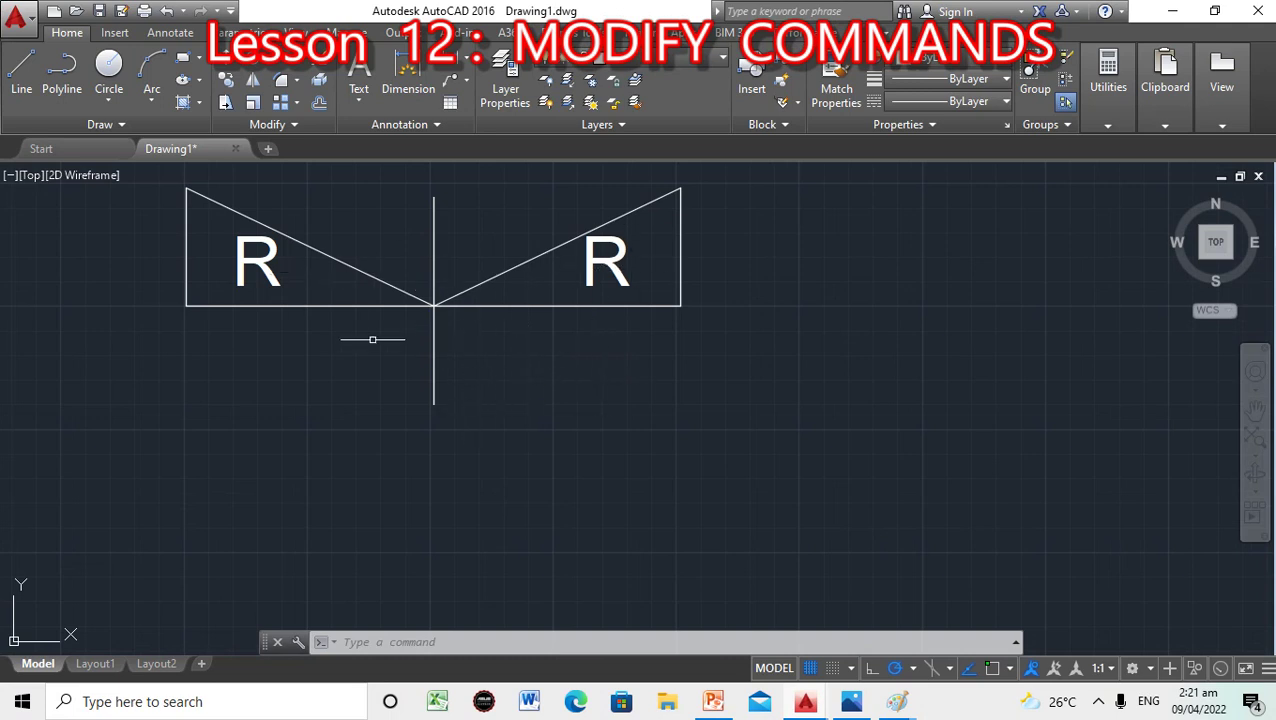
# Copy the original triangle, its R and both vertical lines straight down by about 500 units, using the triangle's right-angle corner endpoint as base point.
pyautogui.click(356, 268)
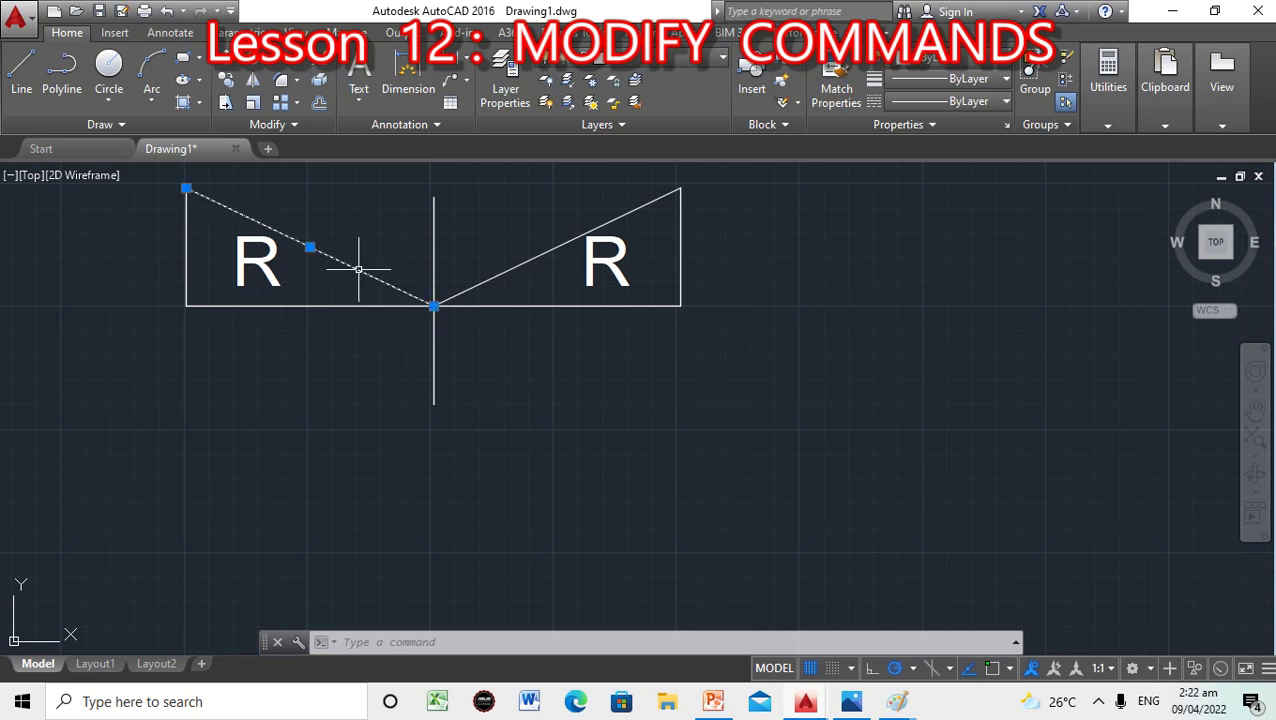
pyautogui.click(188, 256)
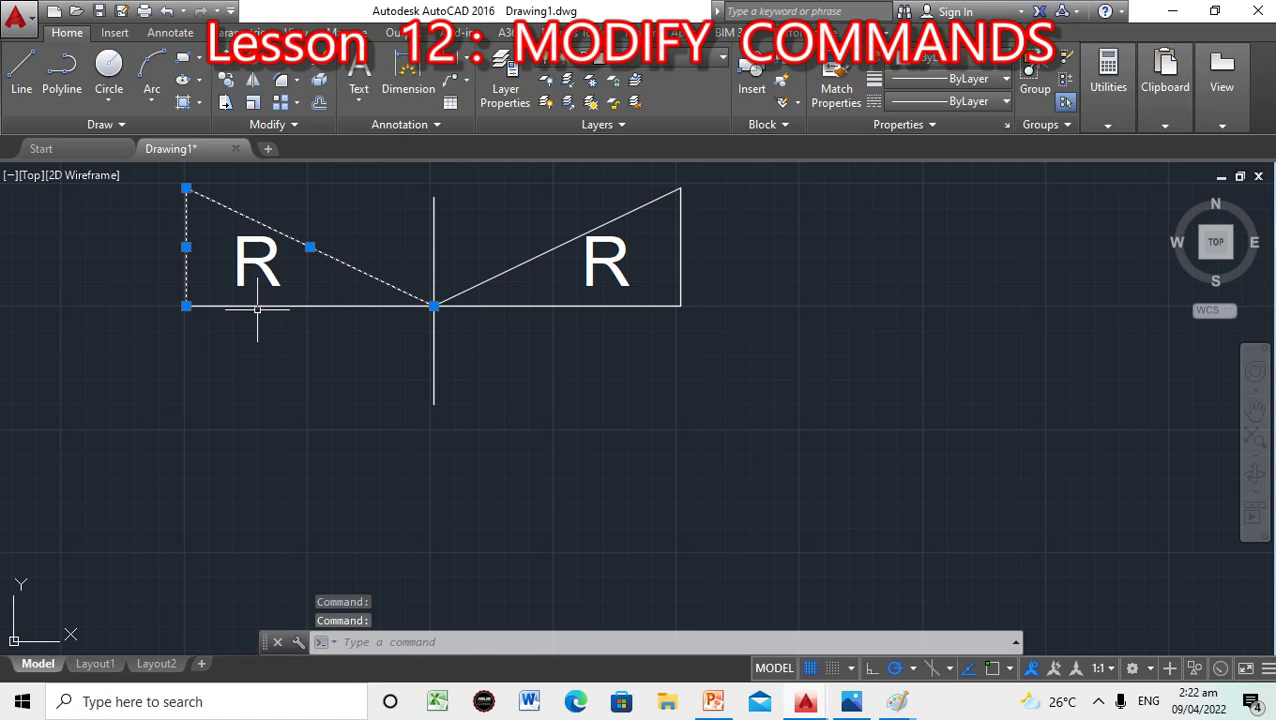
pyautogui.click(258, 306)
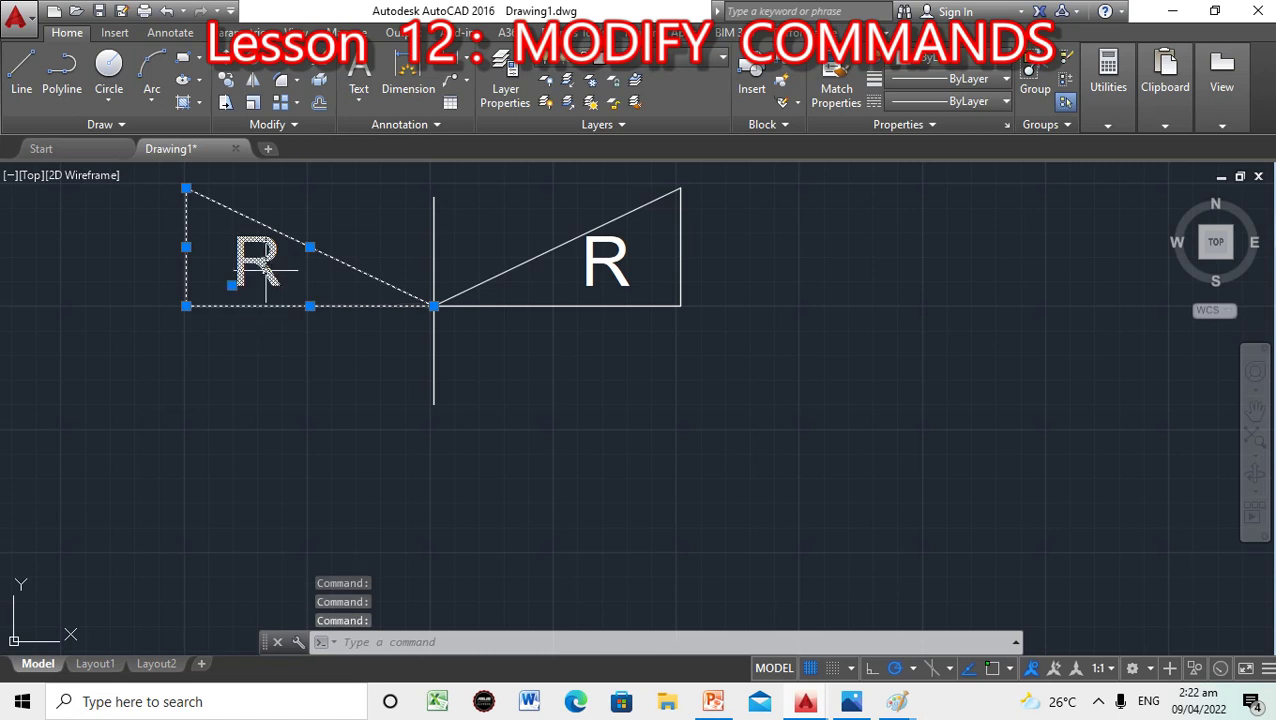
pyautogui.click(433, 256)
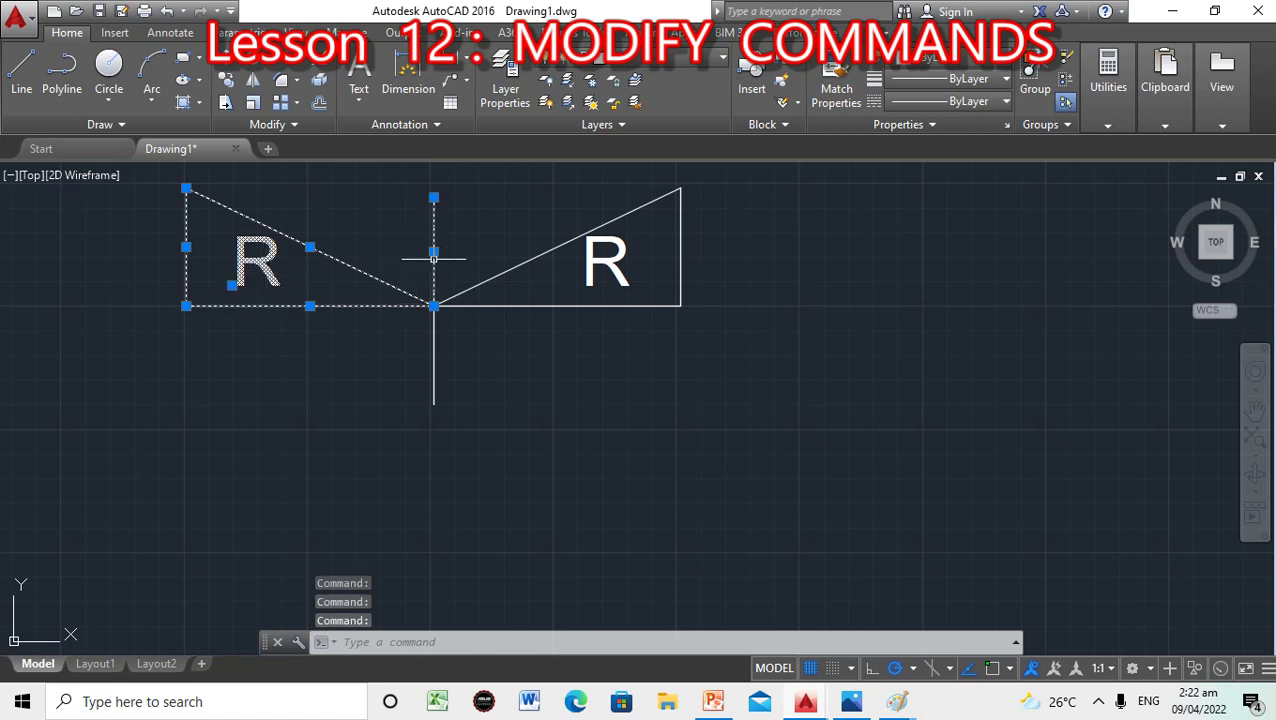
pyautogui.click(434, 366)
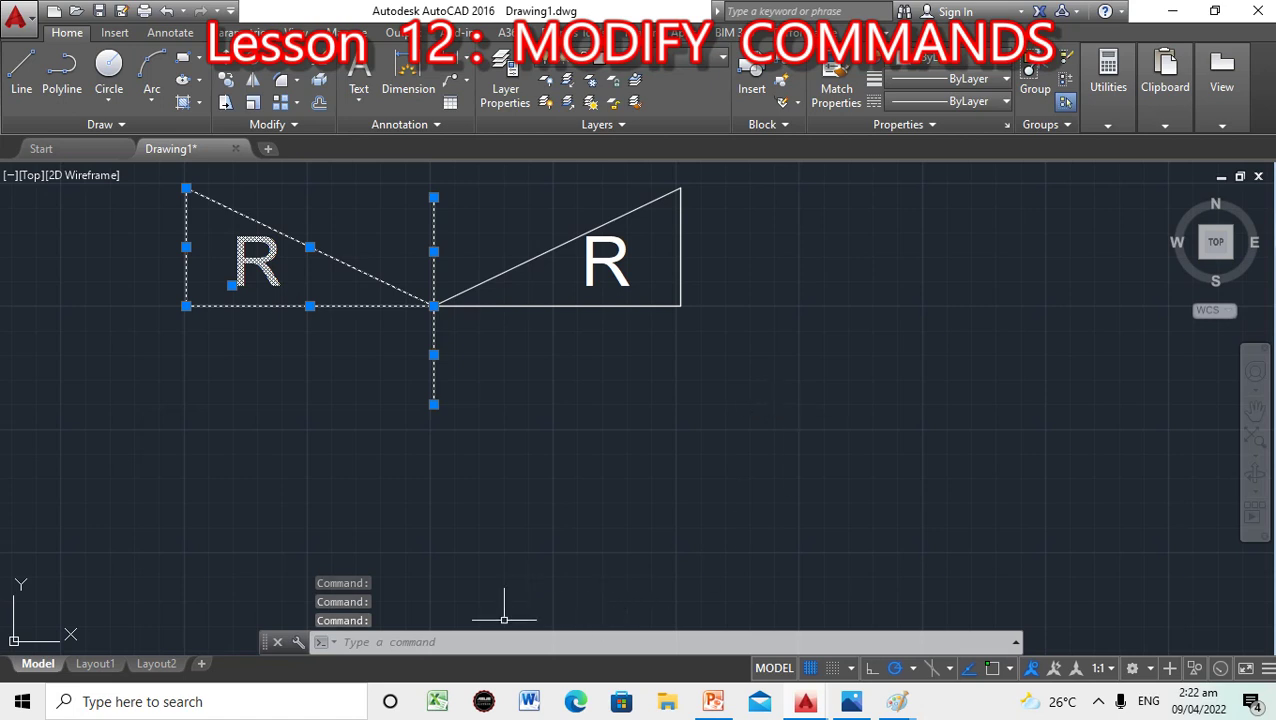
pyautogui.click(485, 643)
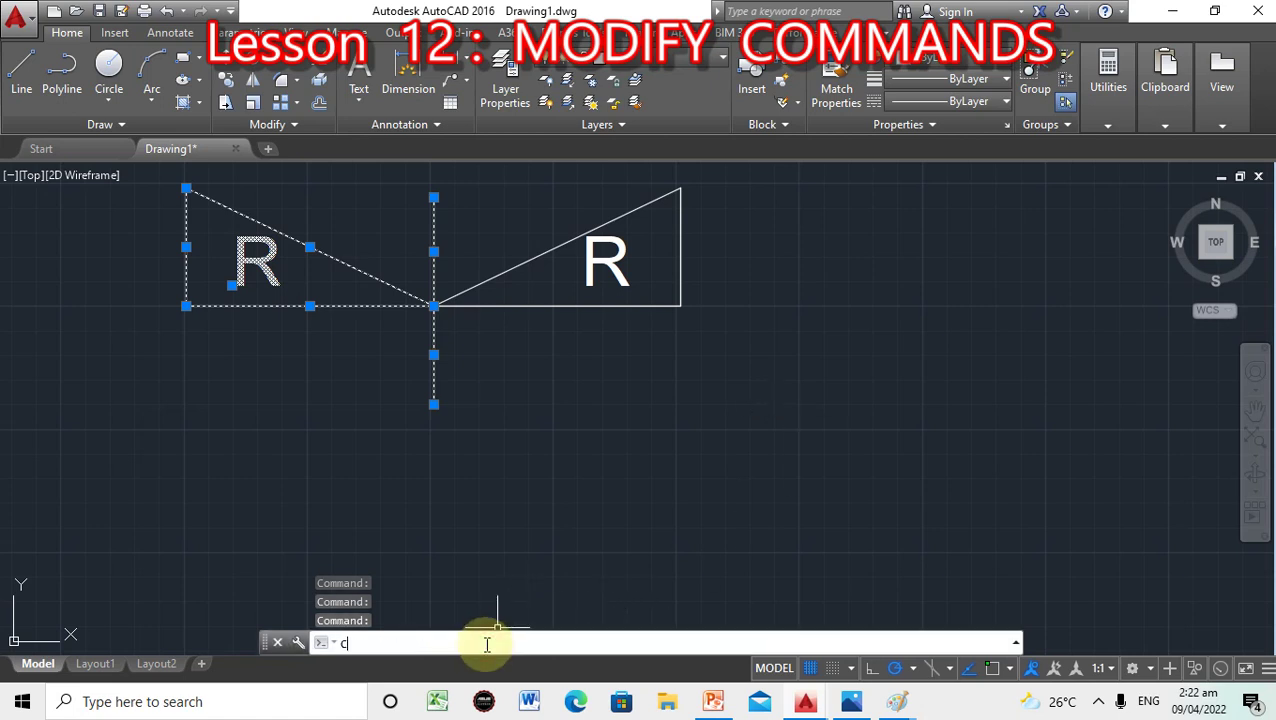
pyautogui.write('COPY')
pyautogui.press('Return')
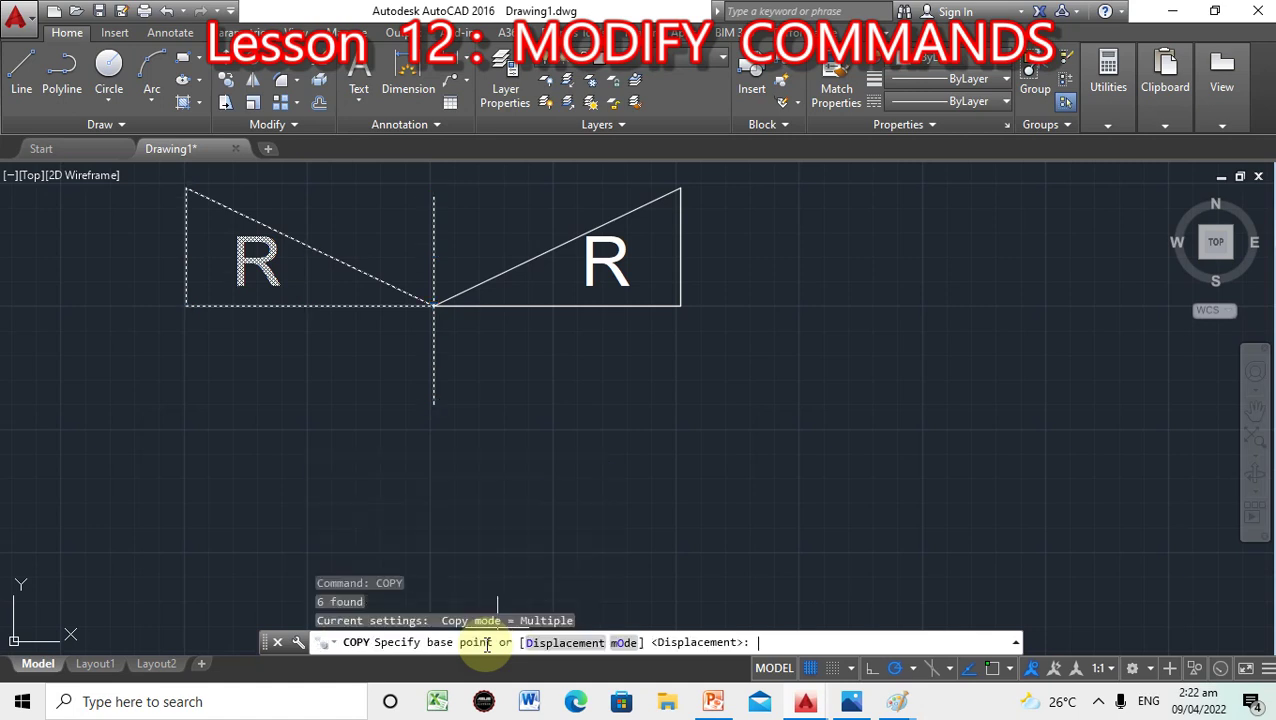
pyautogui.keyDown('shift'); pyautogui.rightClick(196, 318); pyautogui.keyUp('shift')
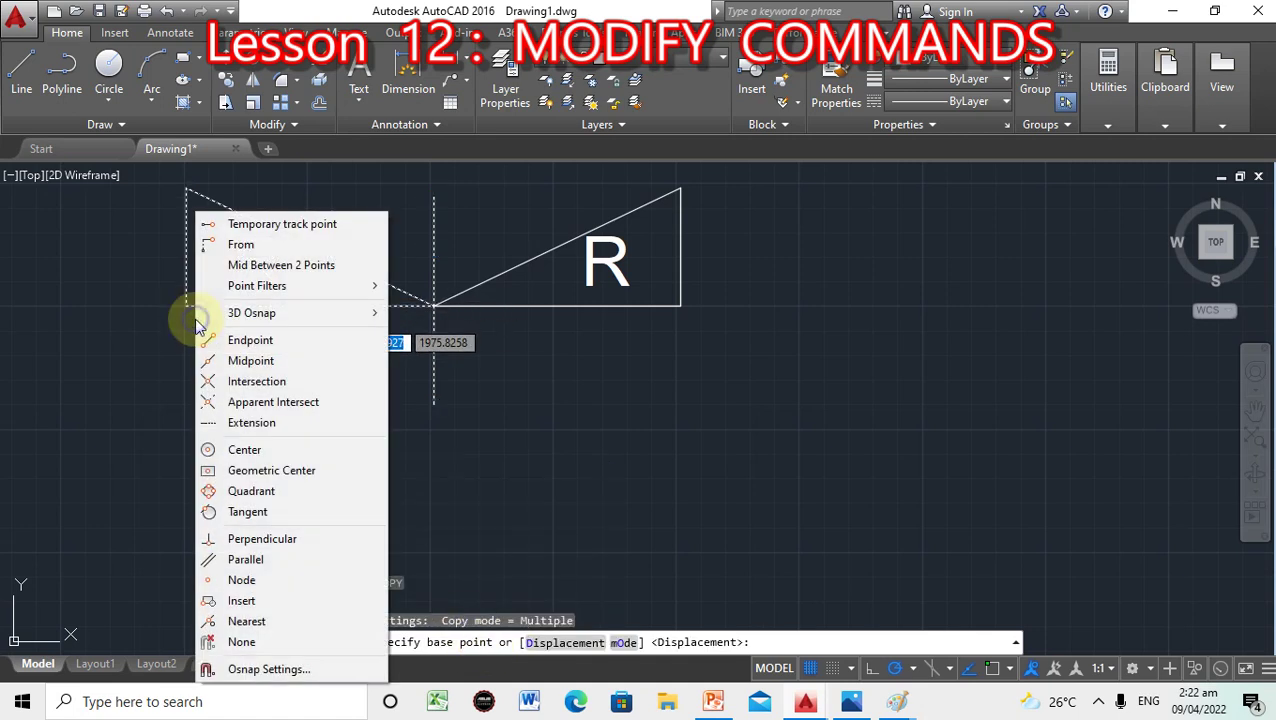
pyautogui.click(250, 340)
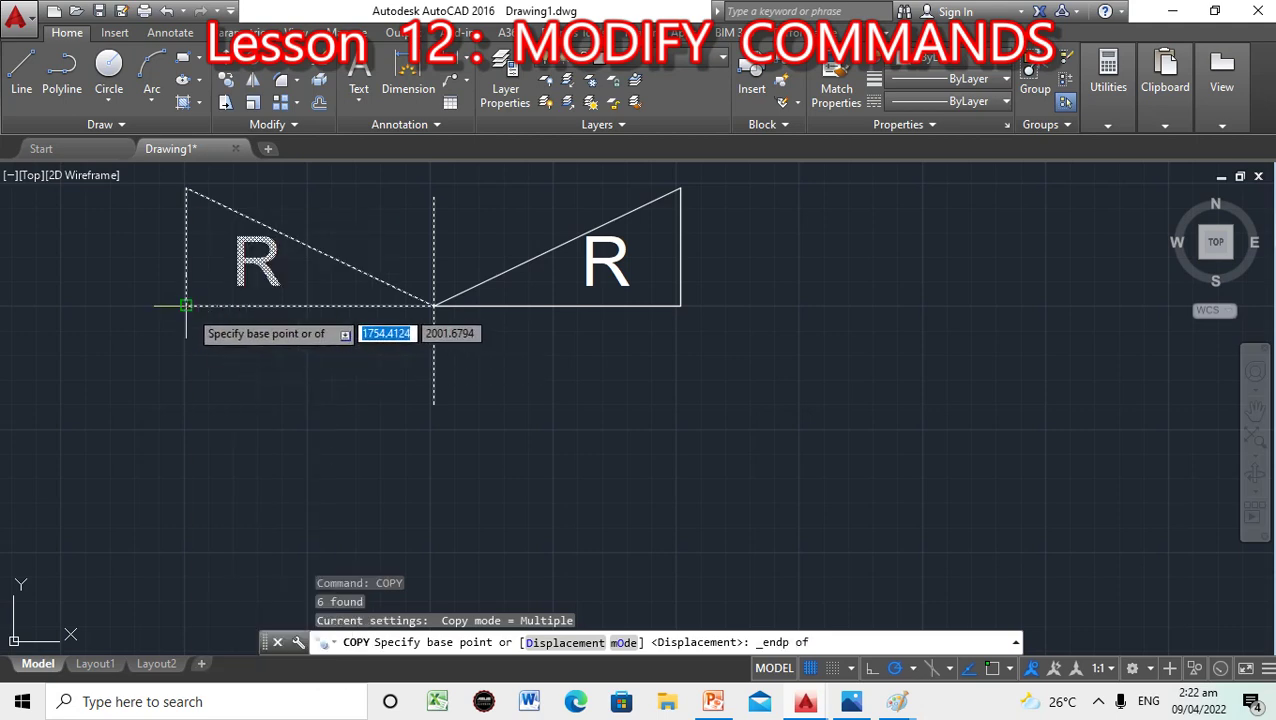
pyautogui.click(185, 305)
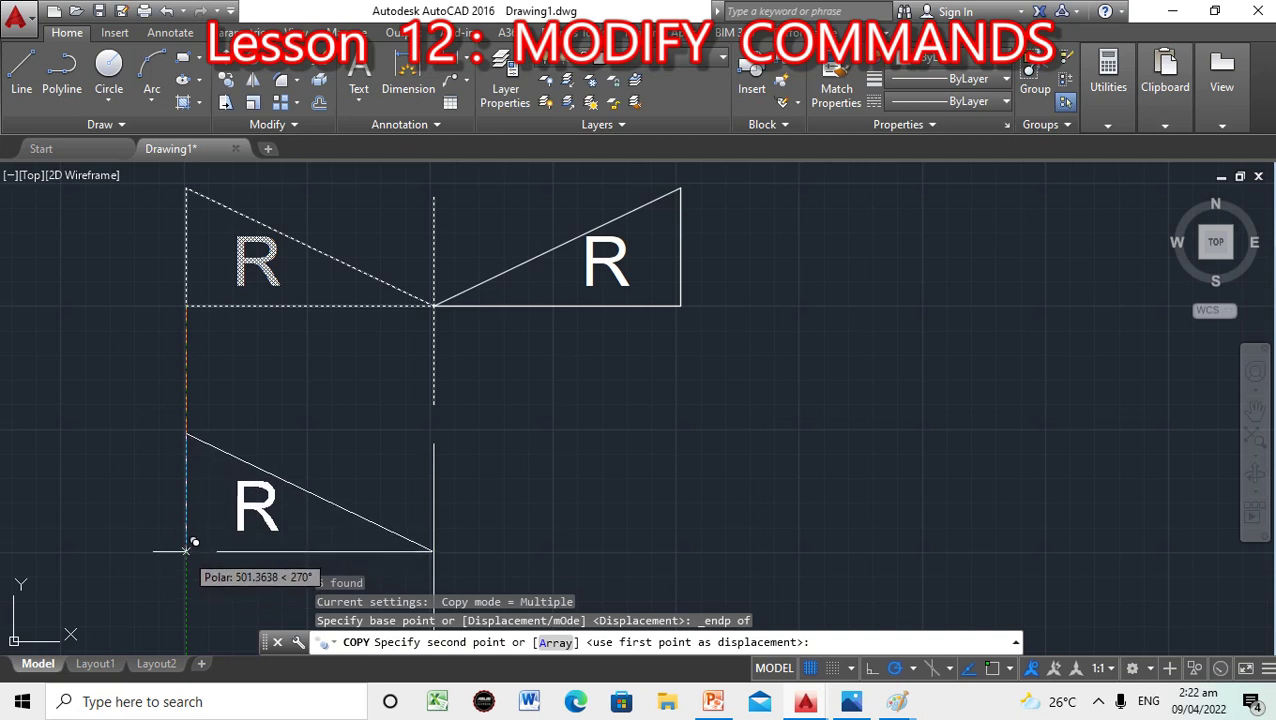
pyautogui.click(185, 547)
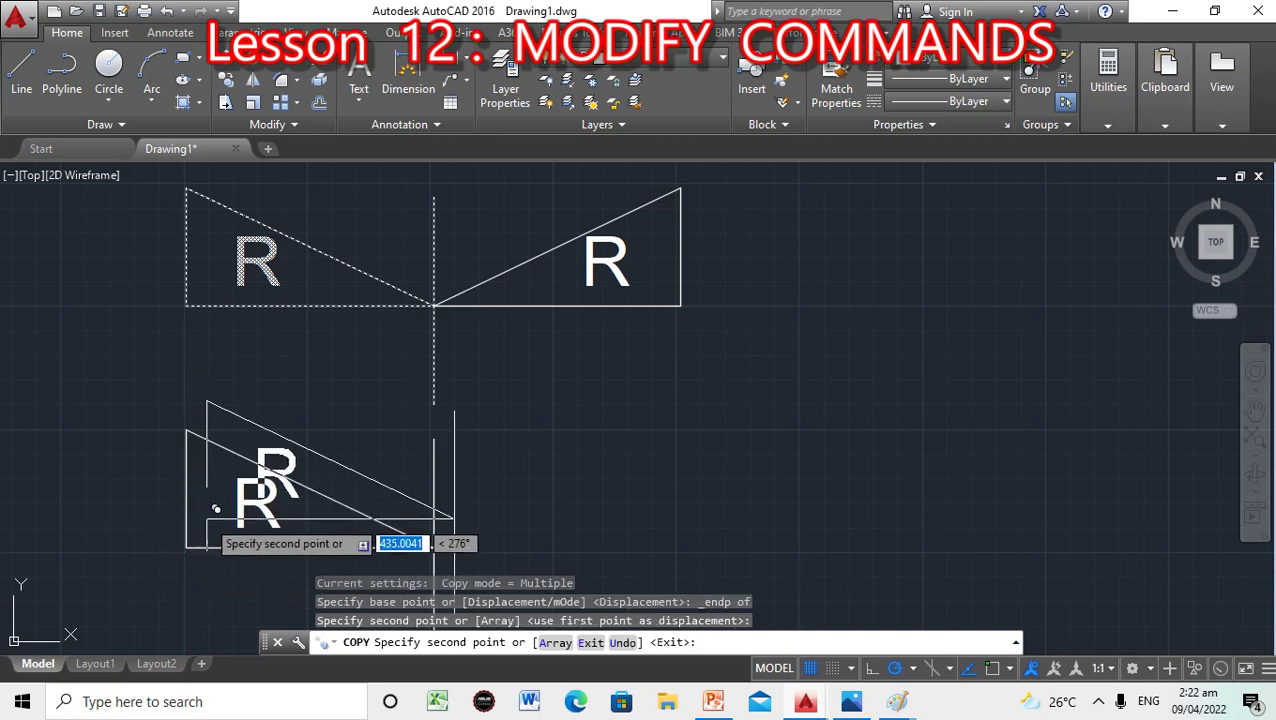
pyautogui.press('Return')
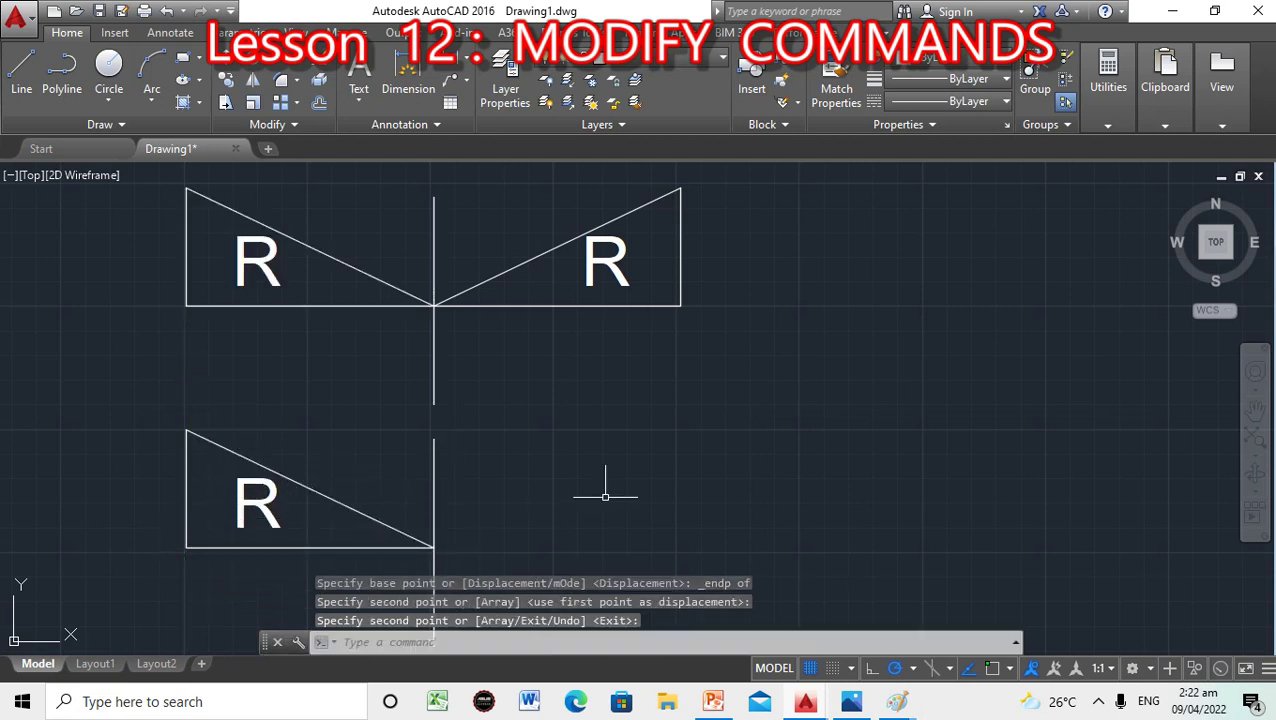
# Start the MIRRTEXT command so that it asks for a new value, with the copied triangle and its full mirror line in view.
pyautogui.scroll(-2, 620, 450)
pyautogui.scroll(2, 620, 450)
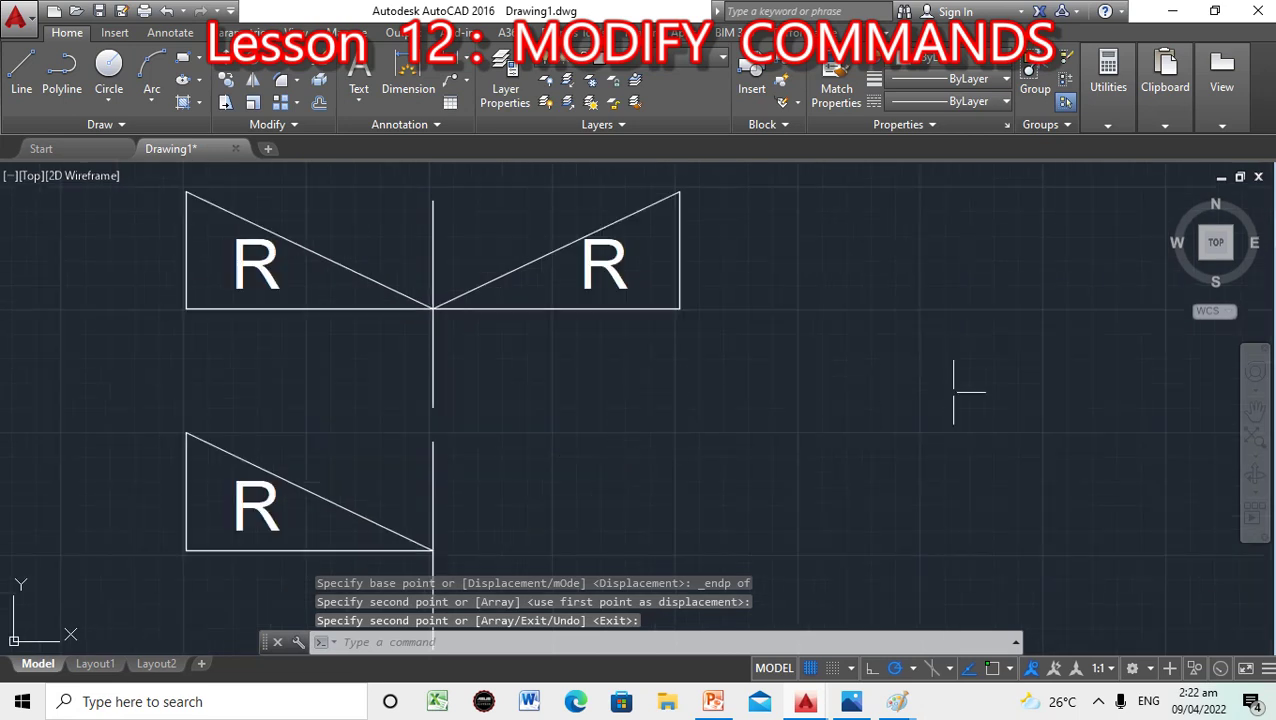
pyautogui.click(1255, 410)
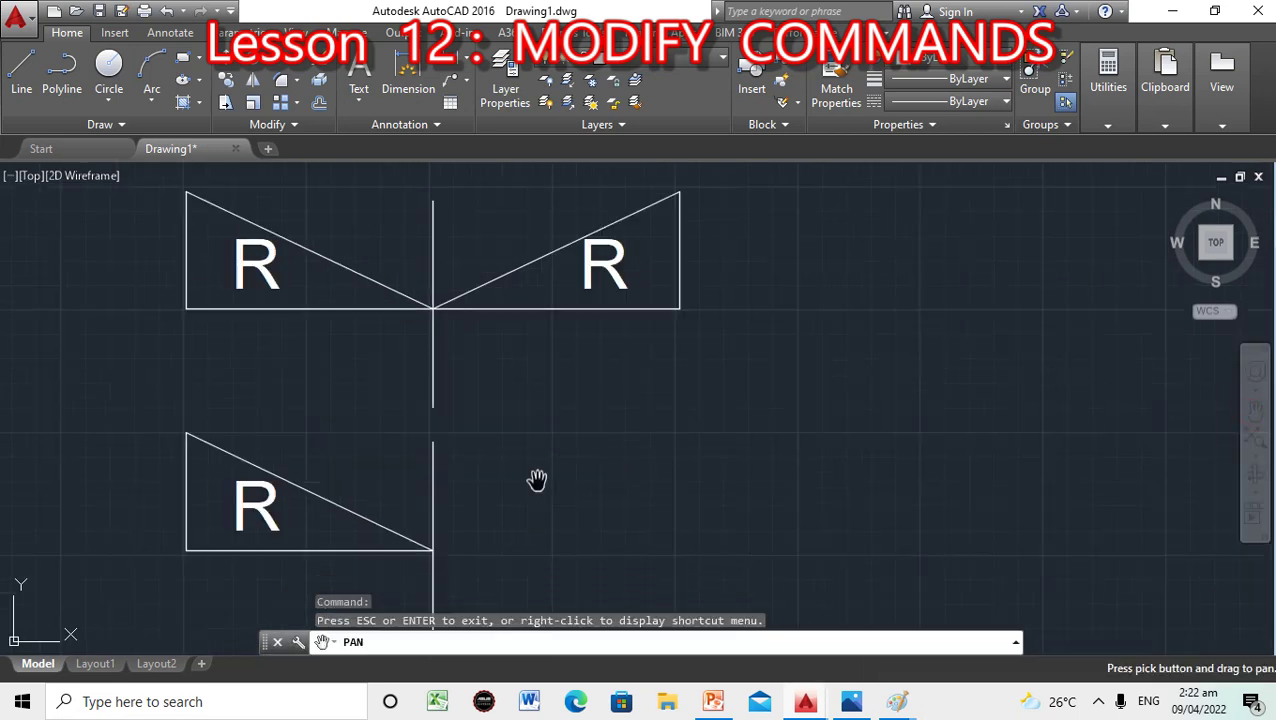
pyautogui.moveTo(491, 441)
pyautogui.mouseDown()
pyautogui.moveTo(484, 359)
pyautogui.moveTo(483, 381)
pyautogui.mouseUp()
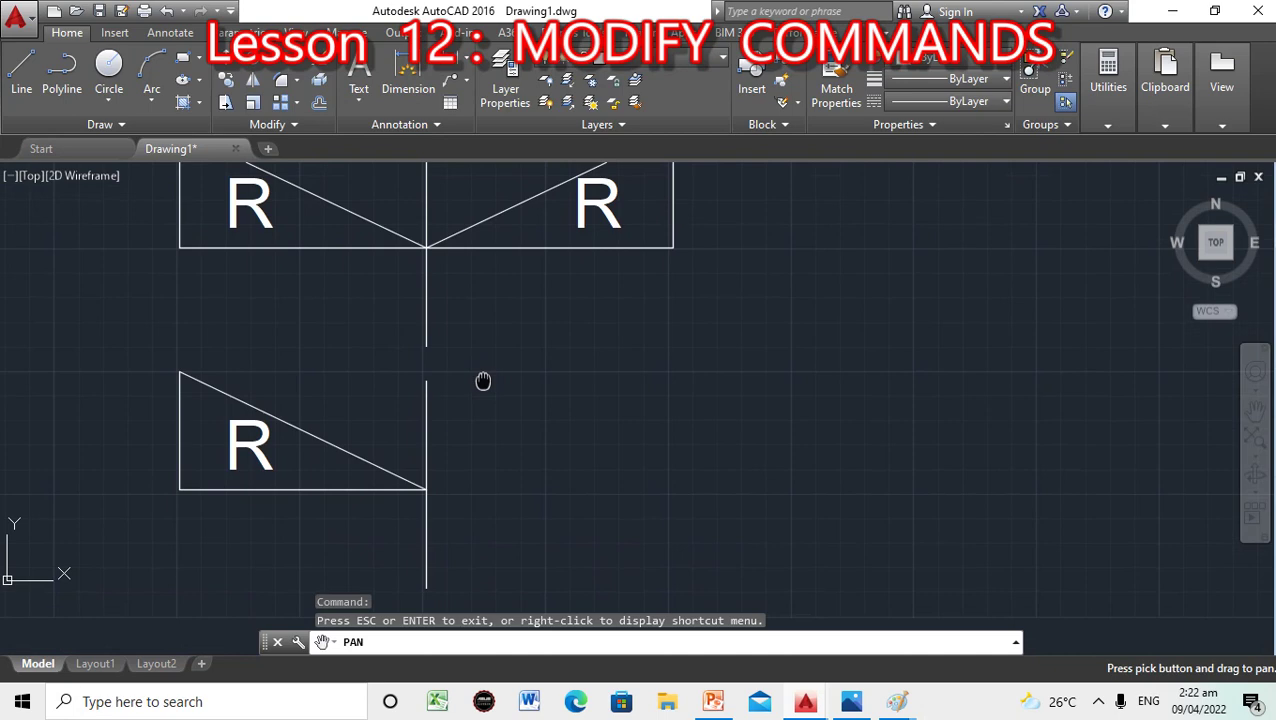
pyautogui.press('Escape')
pyautogui.click(449, 642)
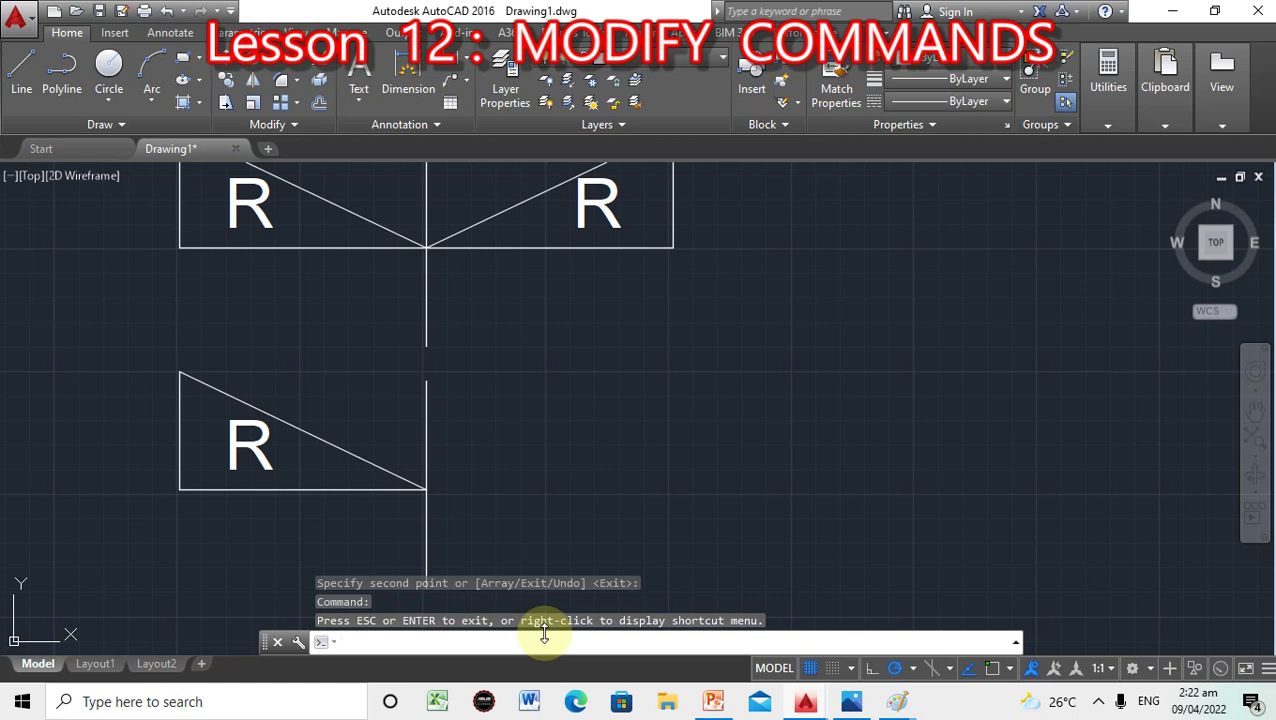
pyautogui.write('MIRR')
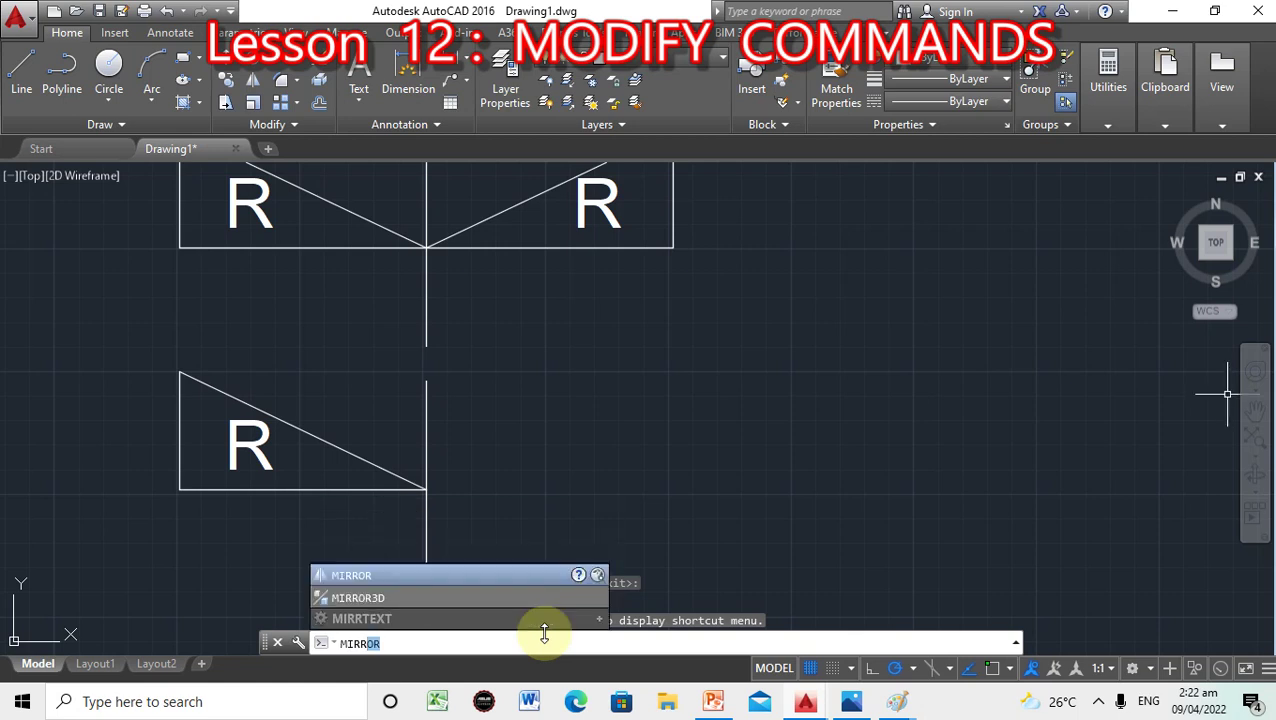
pyautogui.write('TEXT')
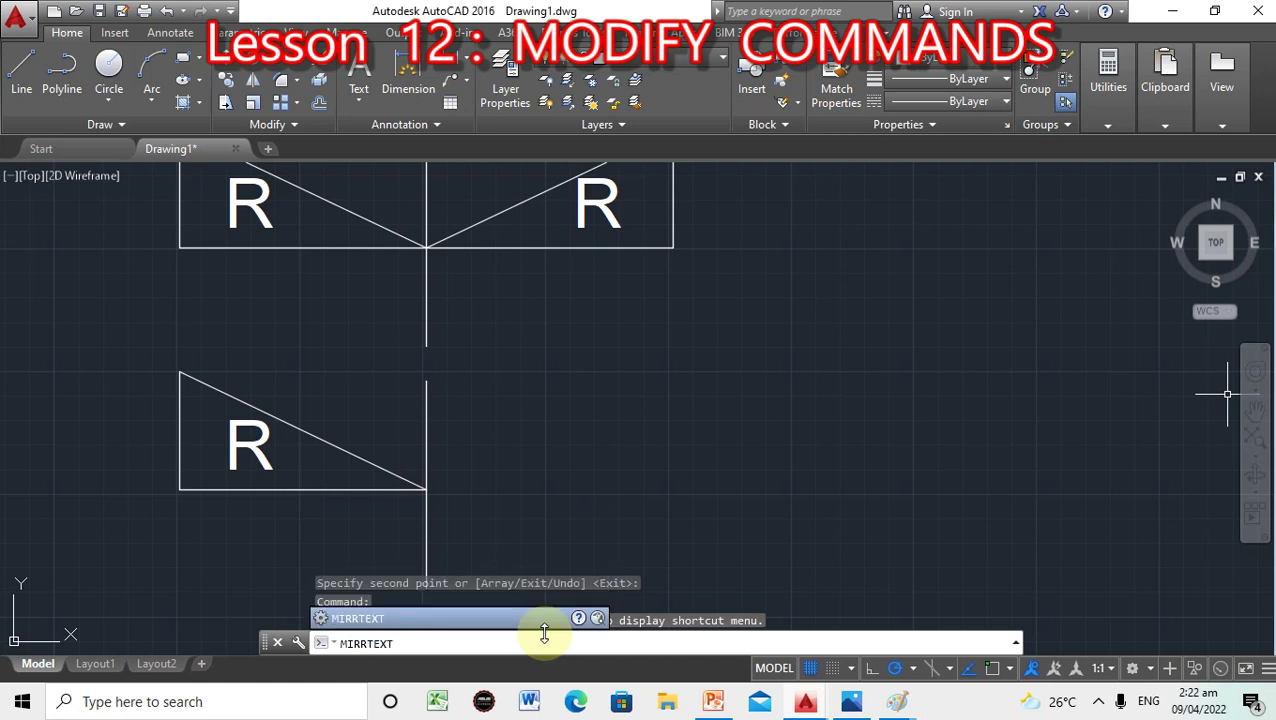
pyautogui.press('Return')
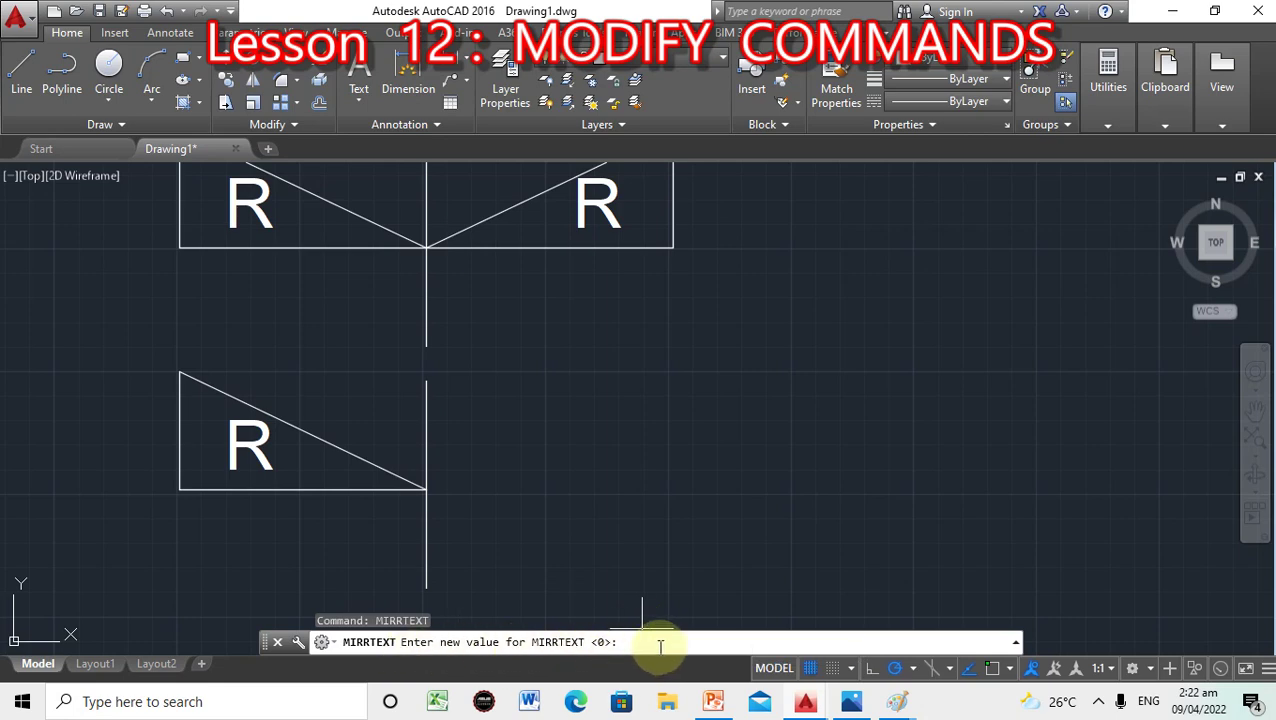
# Switch to PowerPoint to check the MIRRTEXT ON (1) and OFF (0) notes, and return to the waiting MIRRTEXT prompt in AutoCAD.
pyautogui.click(718, 704)
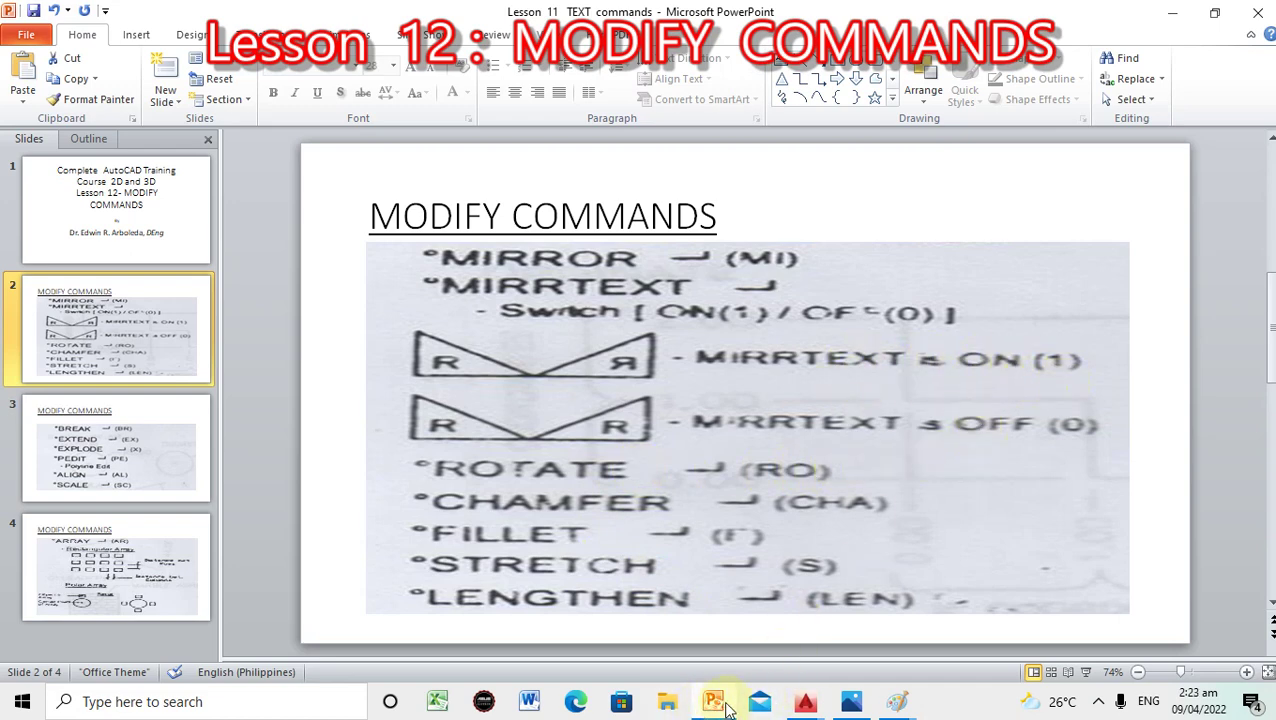
pyautogui.moveTo(807, 703)
pyautogui.click(869, 650)
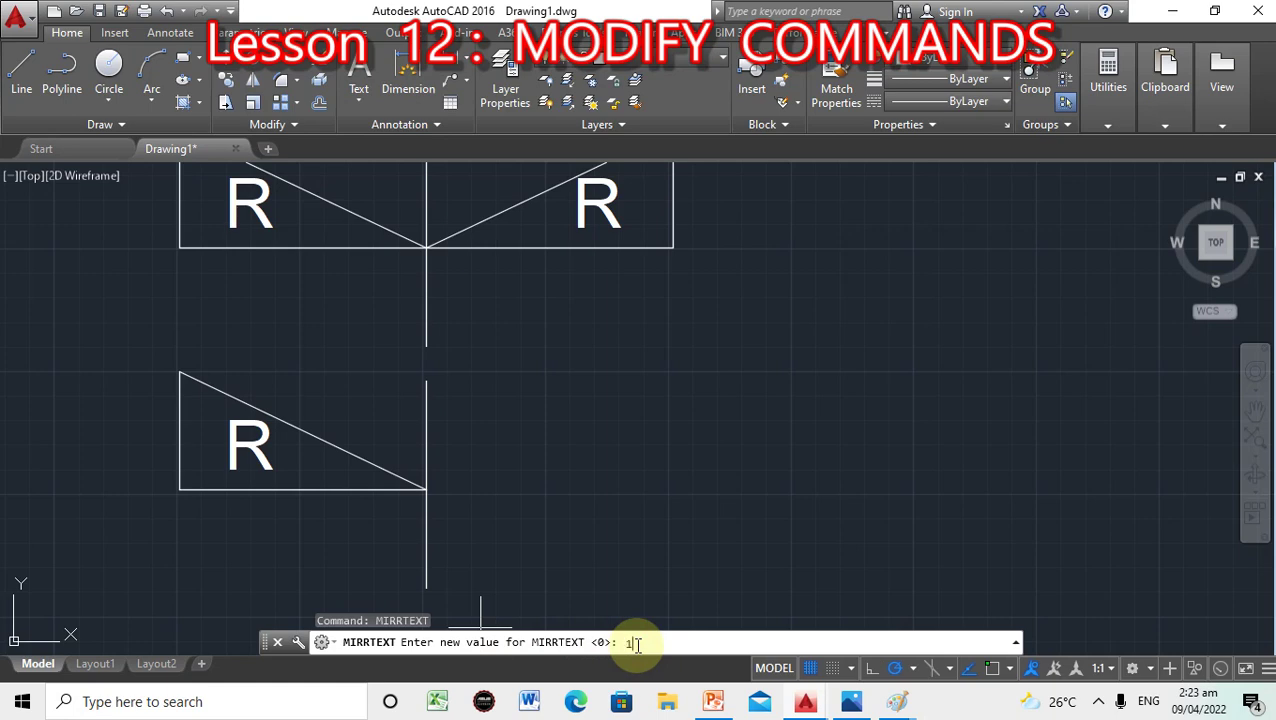
# Set MIRRTEXT to 1 and mirror the lower triangle with its R across the lower vertical line, using its two endpoints and keeping the source objects.
pyautogui.press('Return')
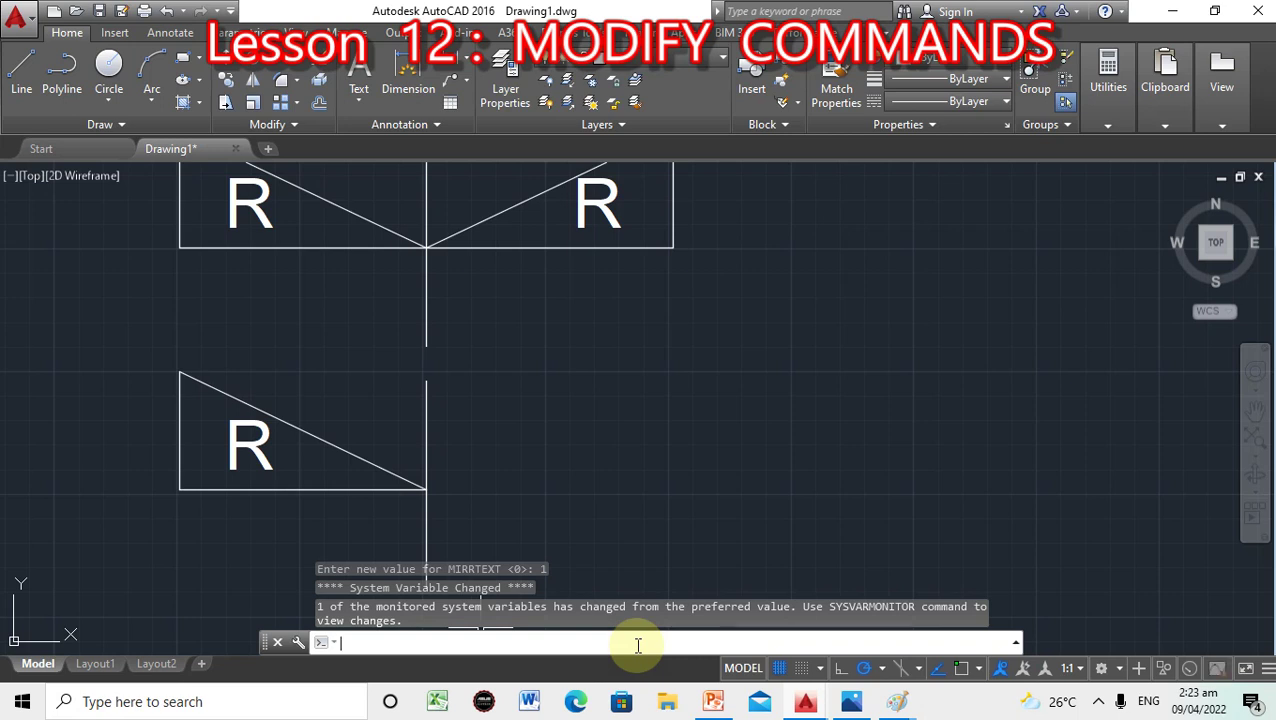
pyautogui.click(418, 641)
pyautogui.write('MIRRO')
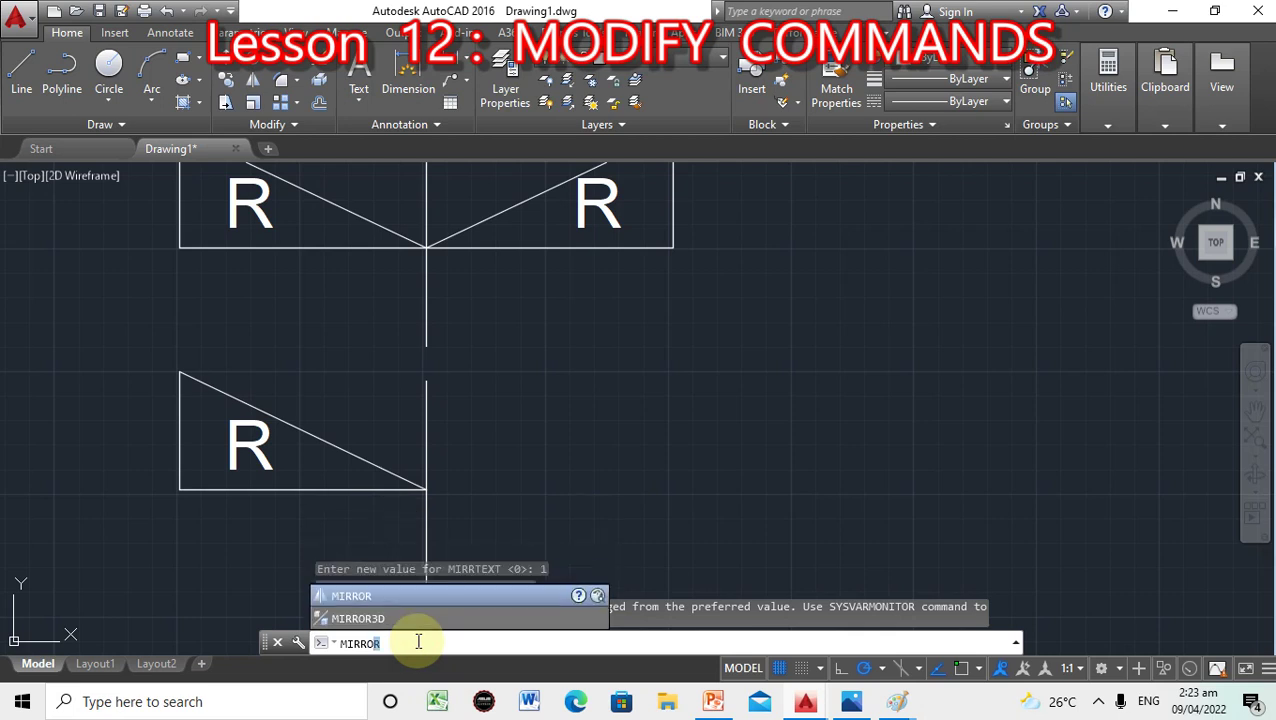
pyautogui.write('R')
pyautogui.press('Return')
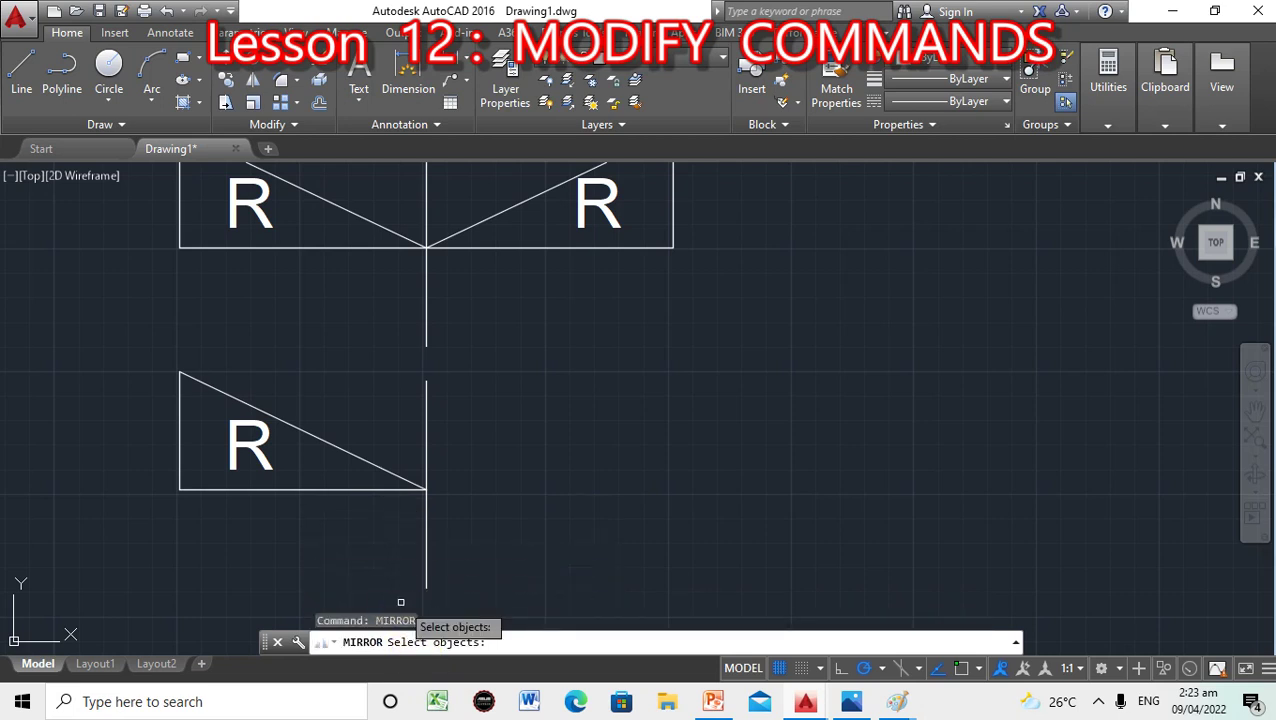
pyautogui.click(321, 489)
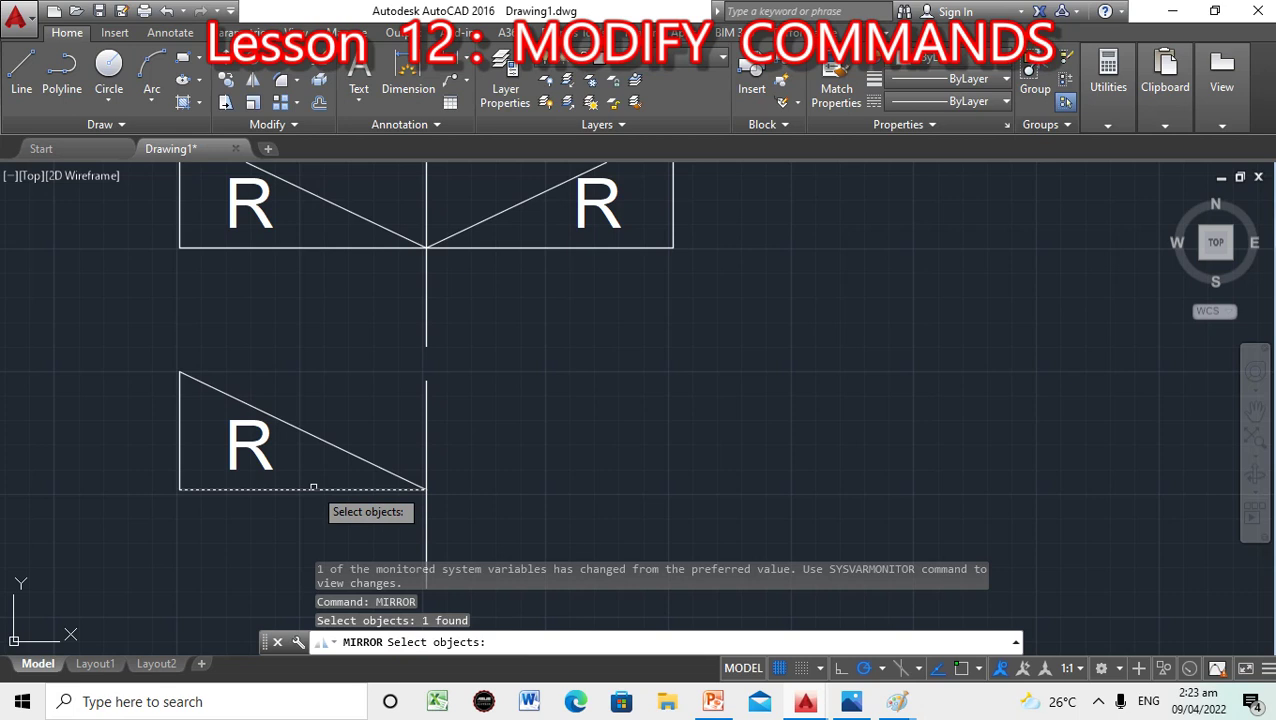
pyautogui.click(288, 440)
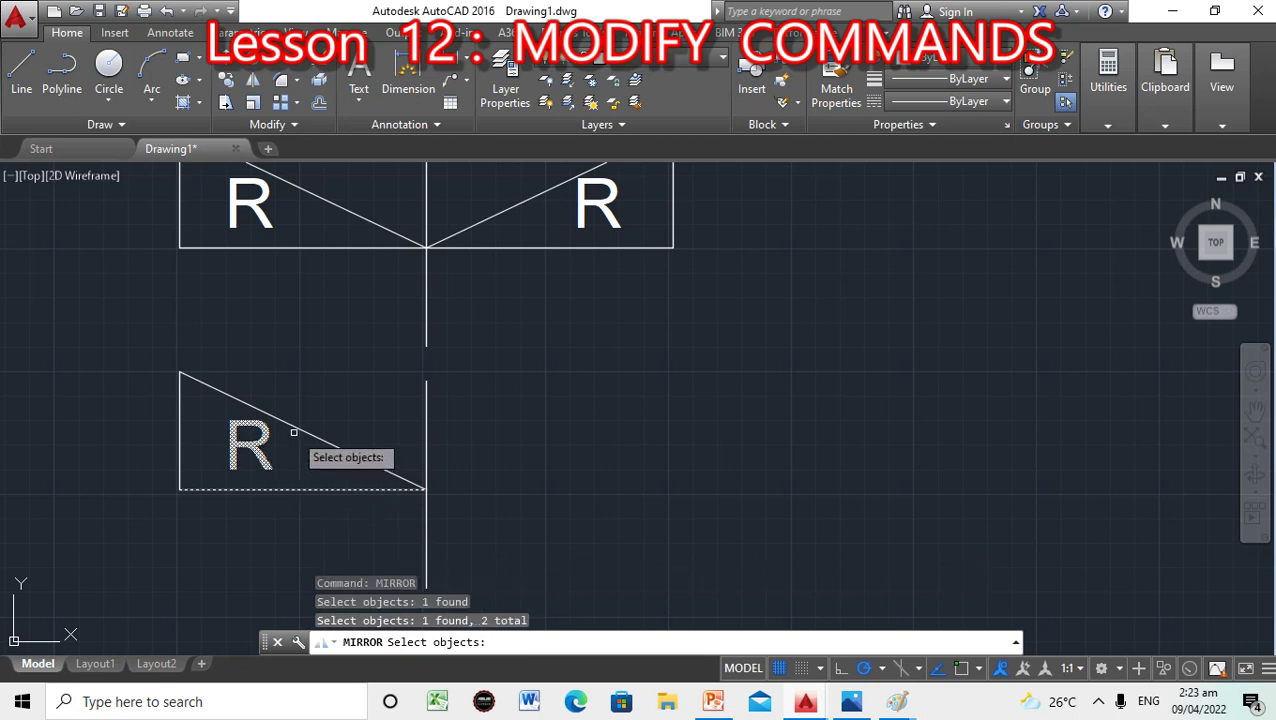
pyautogui.click(293, 429)
pyautogui.click(180, 432)
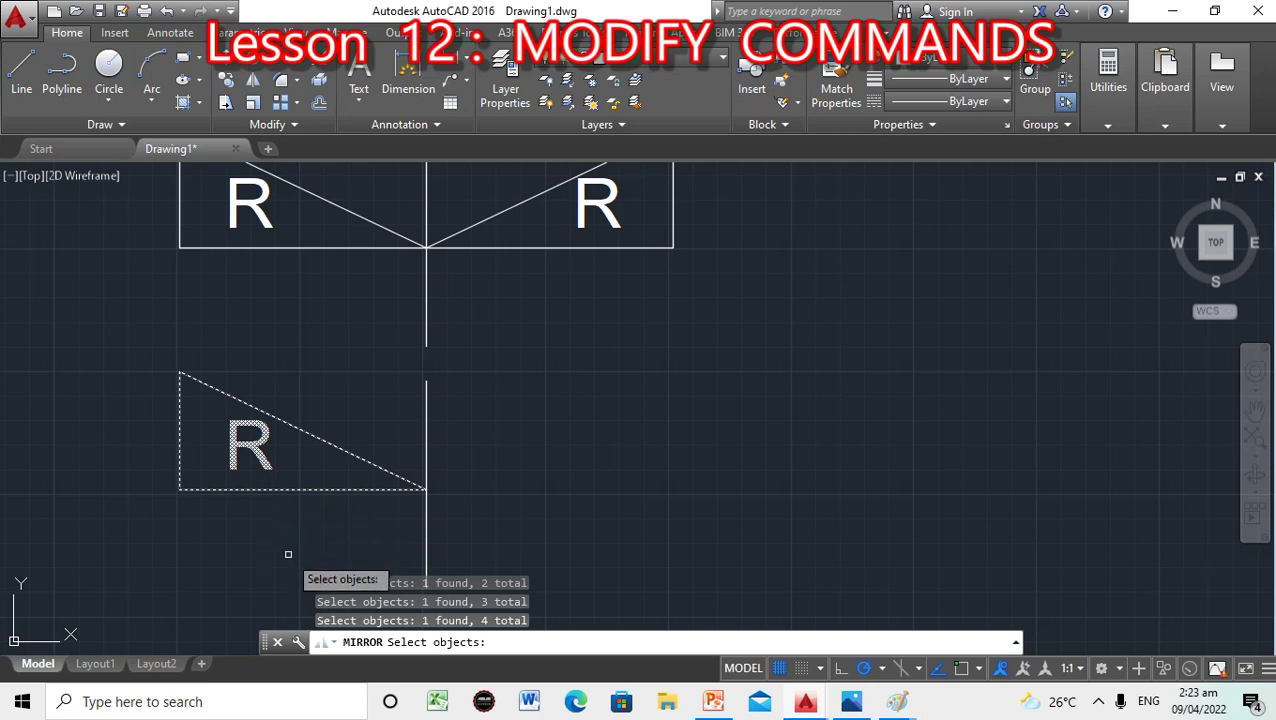
pyautogui.press('Return')
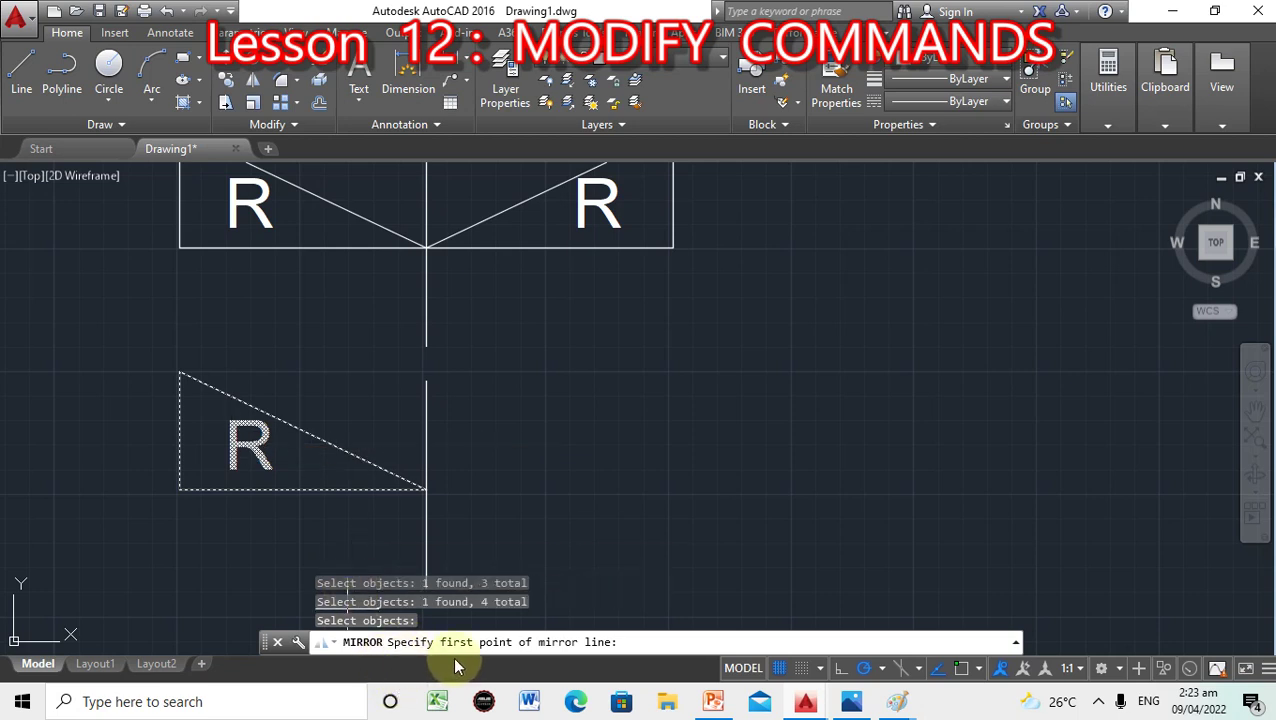
pyautogui.keyDown('shift'); pyautogui.rightClick(443, 402); pyautogui.keyUp('shift')
pyautogui.click(500, 340)
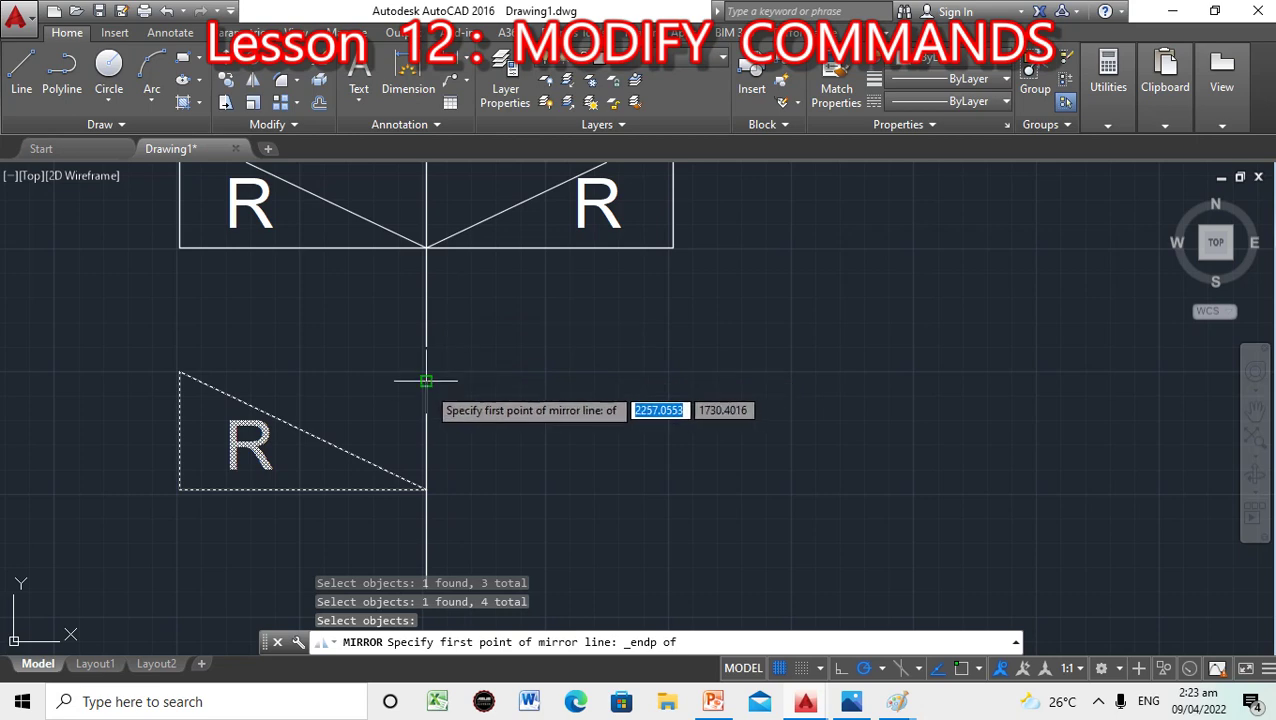
pyautogui.click(427, 381)
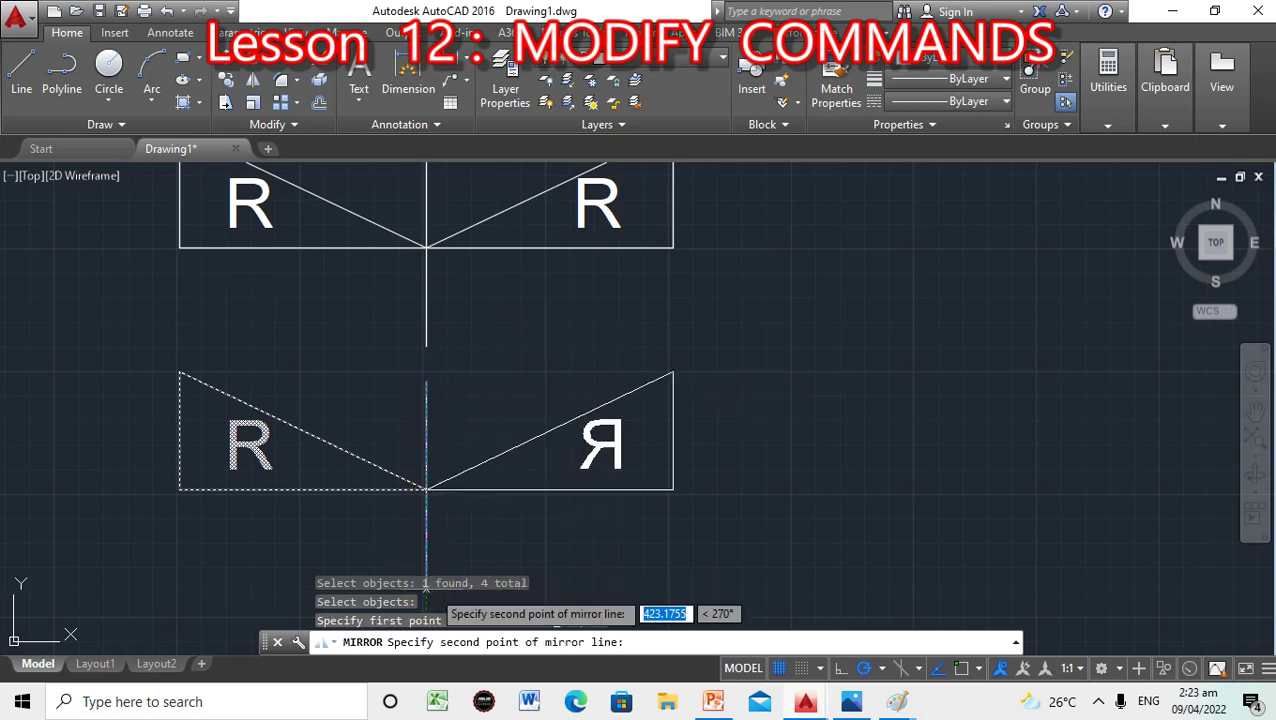
pyautogui.keyDown('shift'); pyautogui.rightClick(427, 593); pyautogui.keyUp('shift')
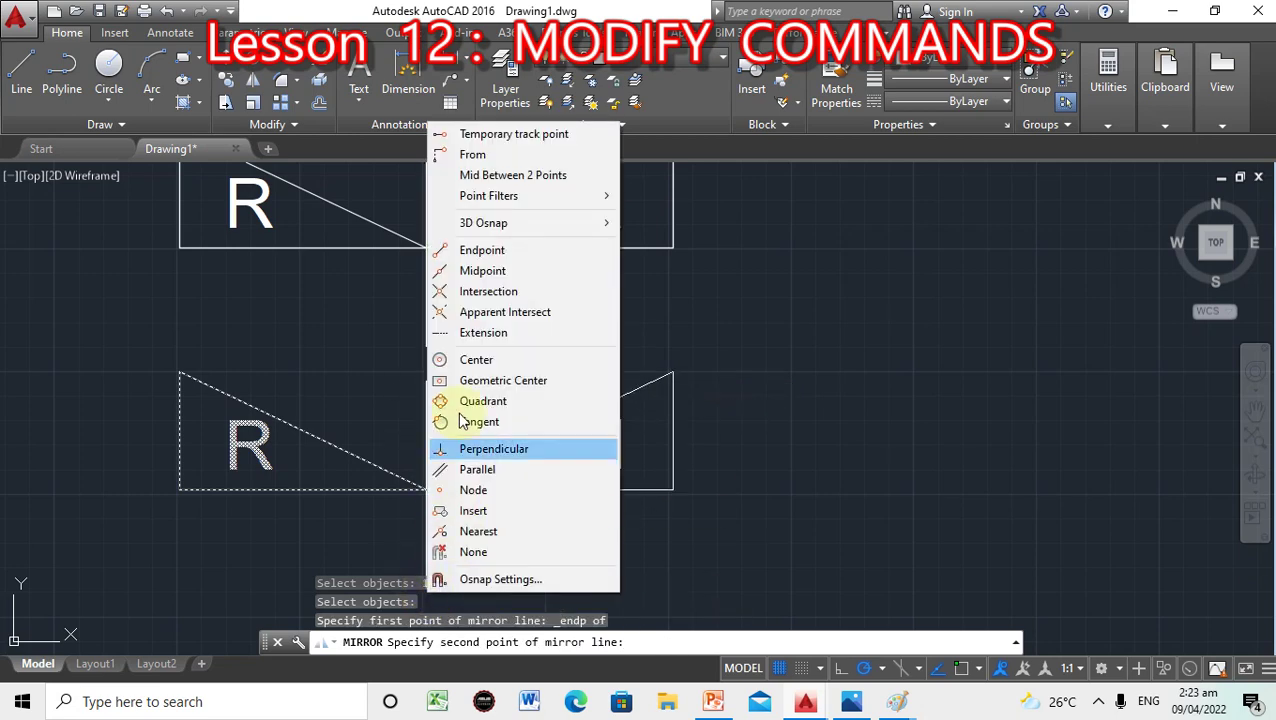
pyautogui.click(478, 249)
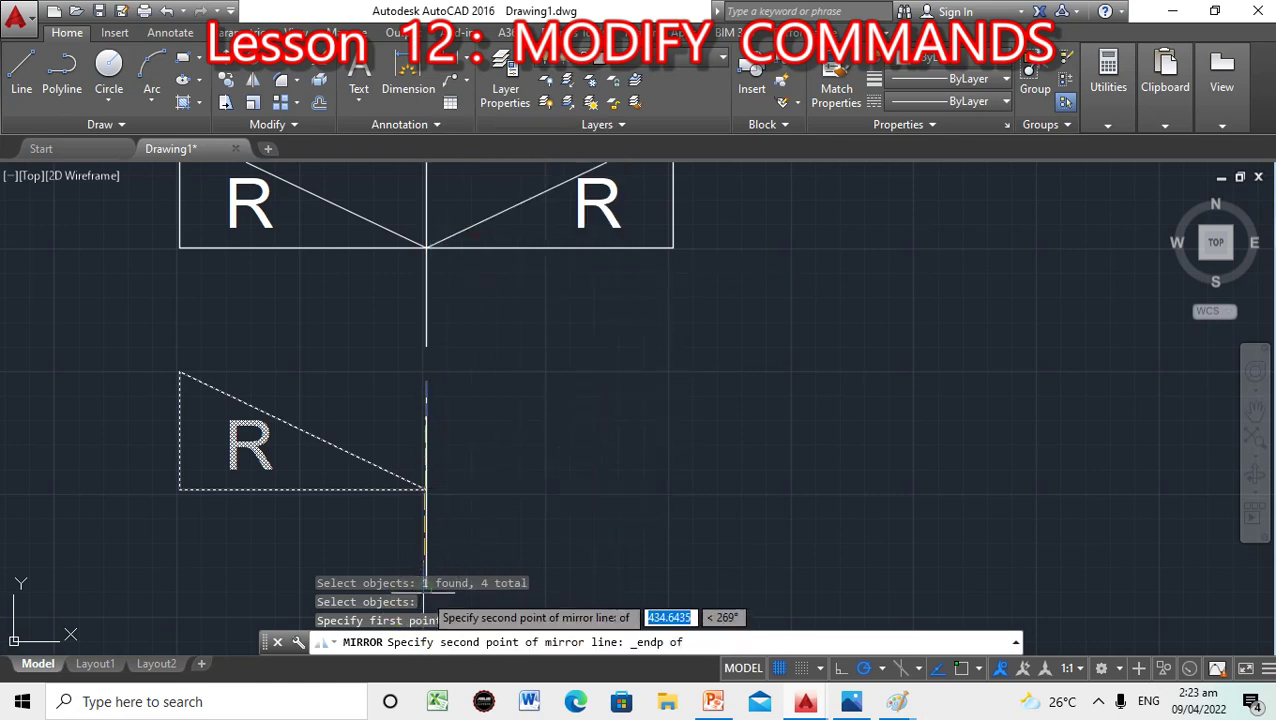
pyautogui.click(426, 597)
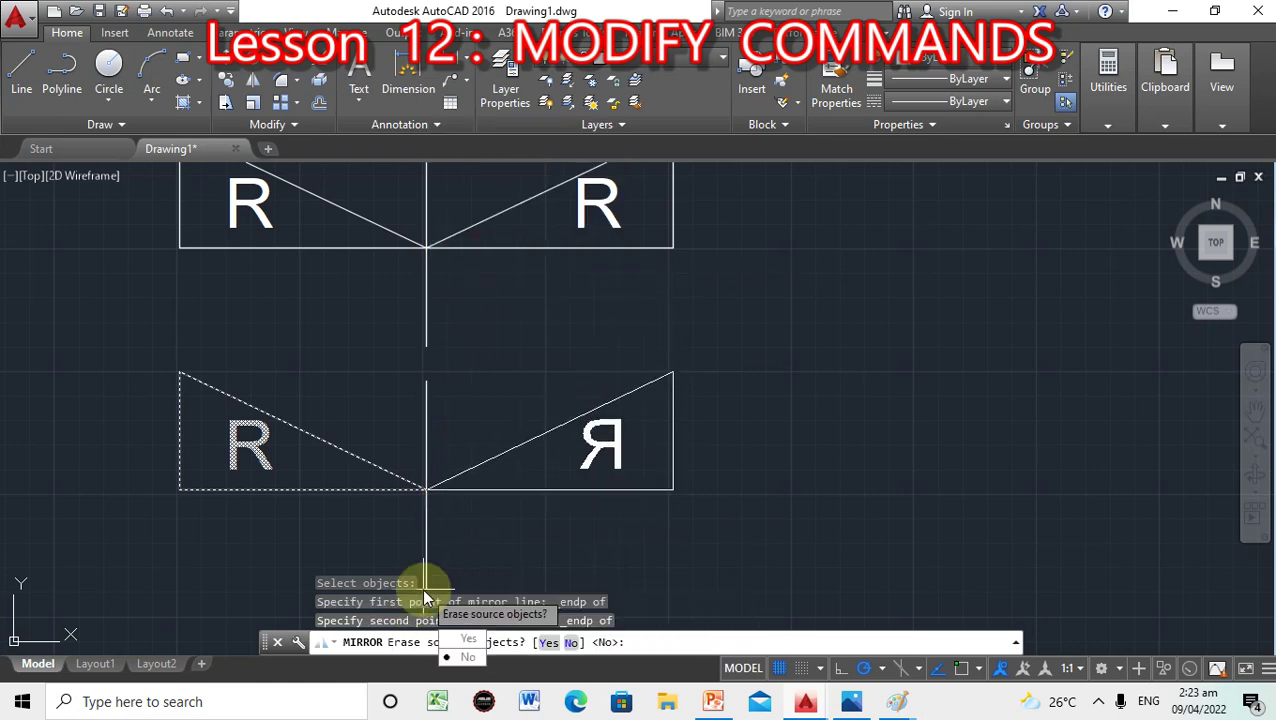
pyautogui.press('Return')
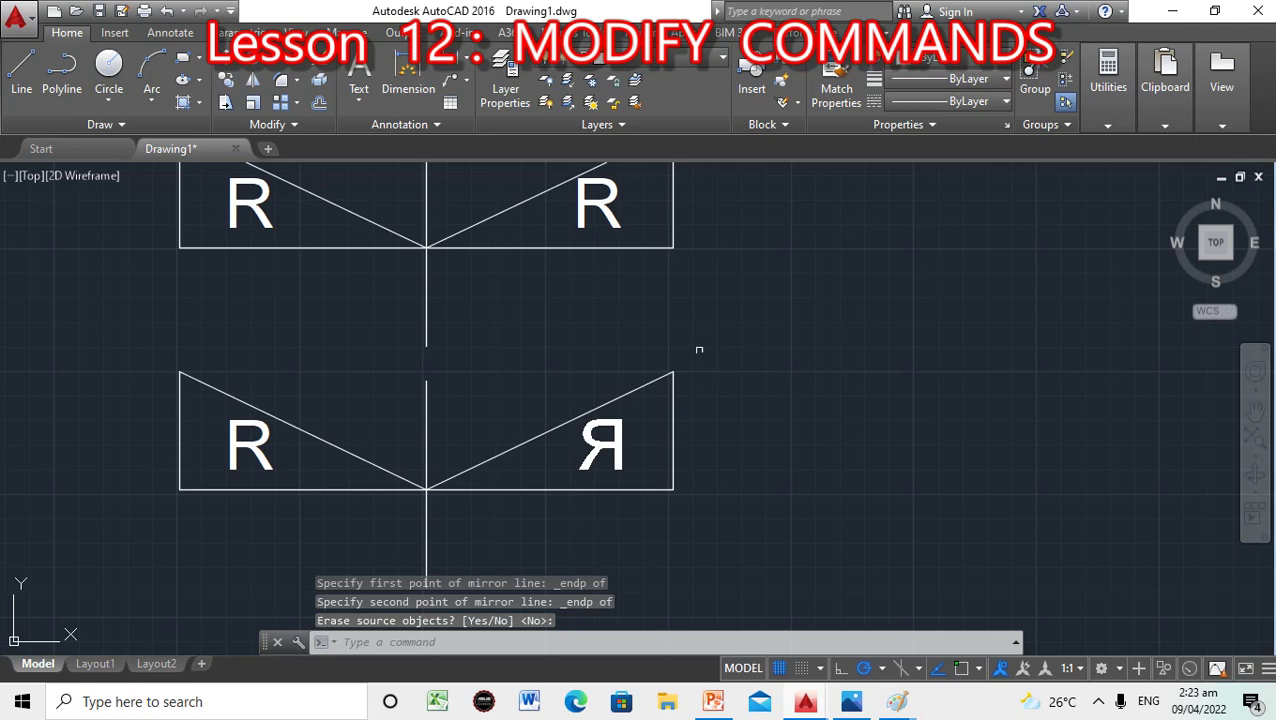
# Compare both mirrored figures, switch to PowerPoint to check the MIRRTEXT and ROTATE notes, and return to the AutoCAD drawing.
pyautogui.scroll(2, 510, 322)
pyautogui.scroll(-4, 510, 322)
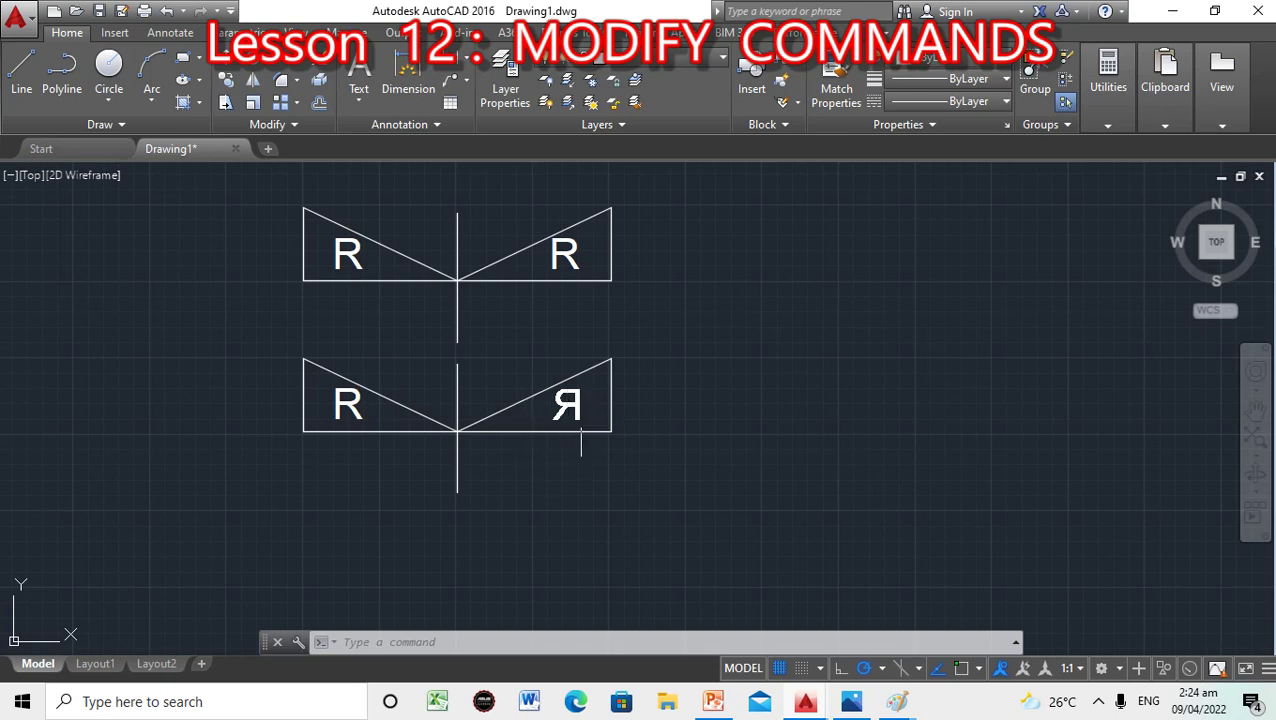
pyautogui.click(720, 704)
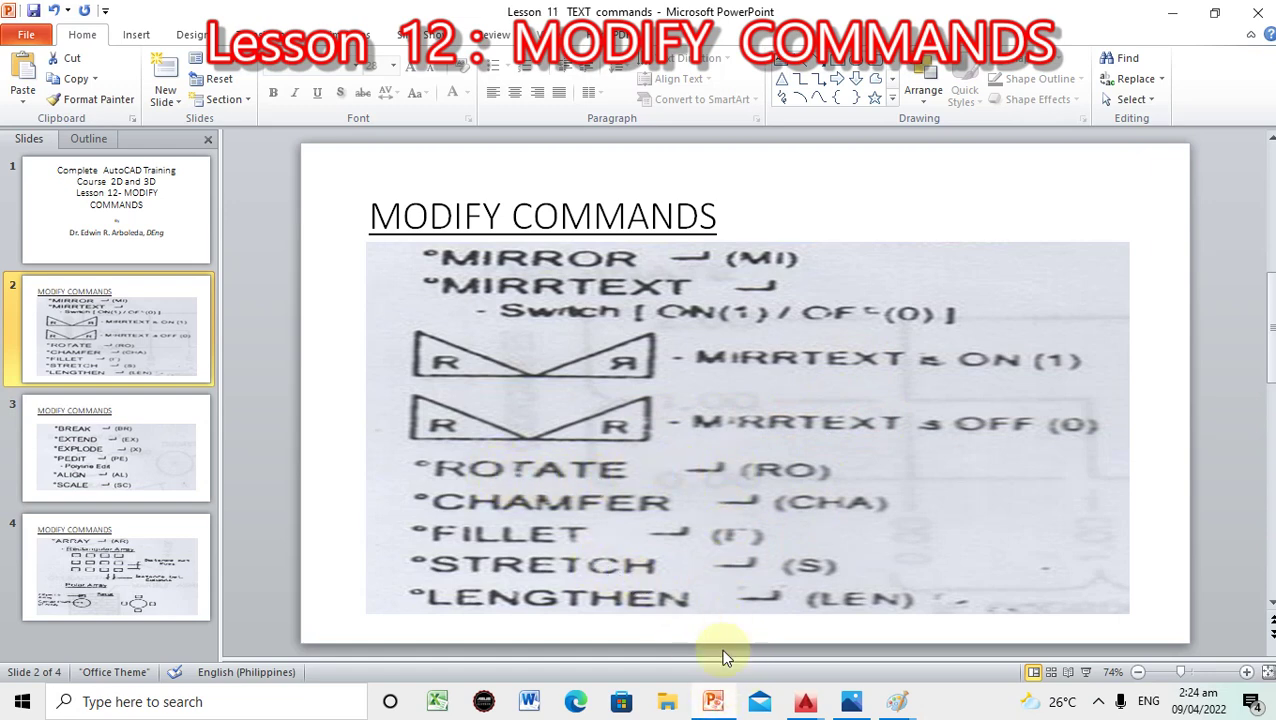
pyautogui.moveTo(722, 706)
pyautogui.moveTo(805, 702)
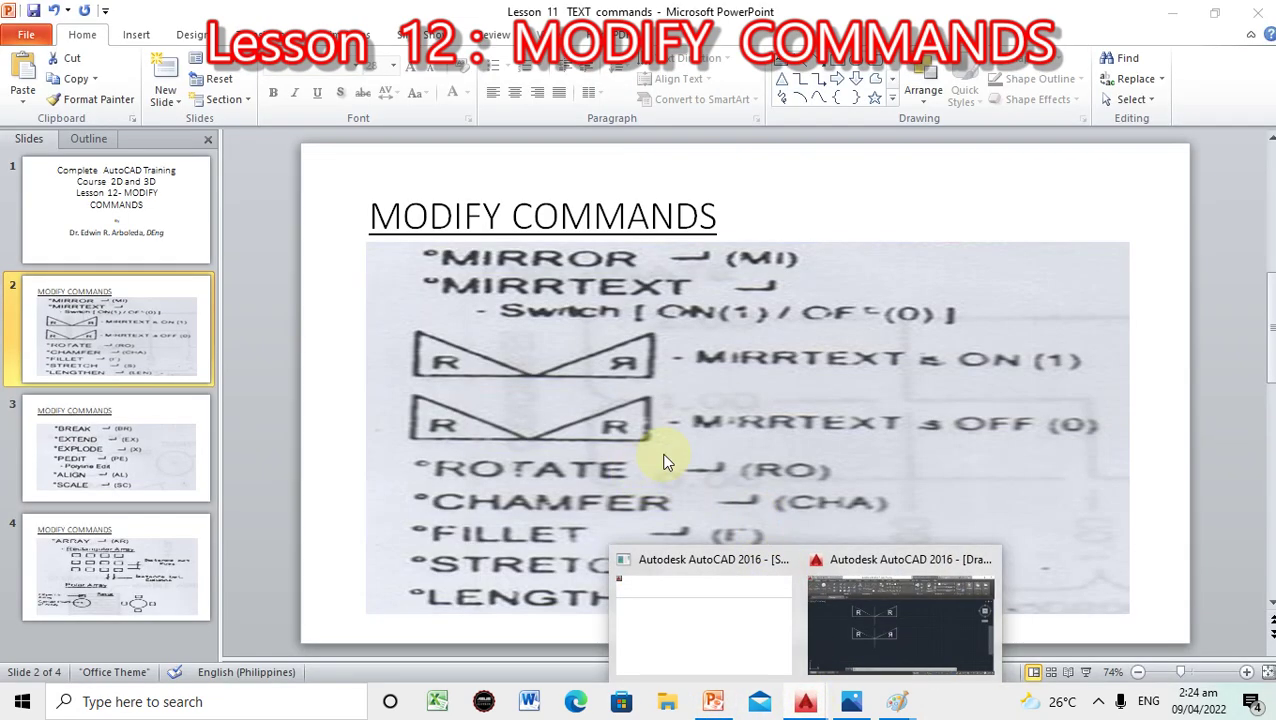
pyautogui.click(845, 628)
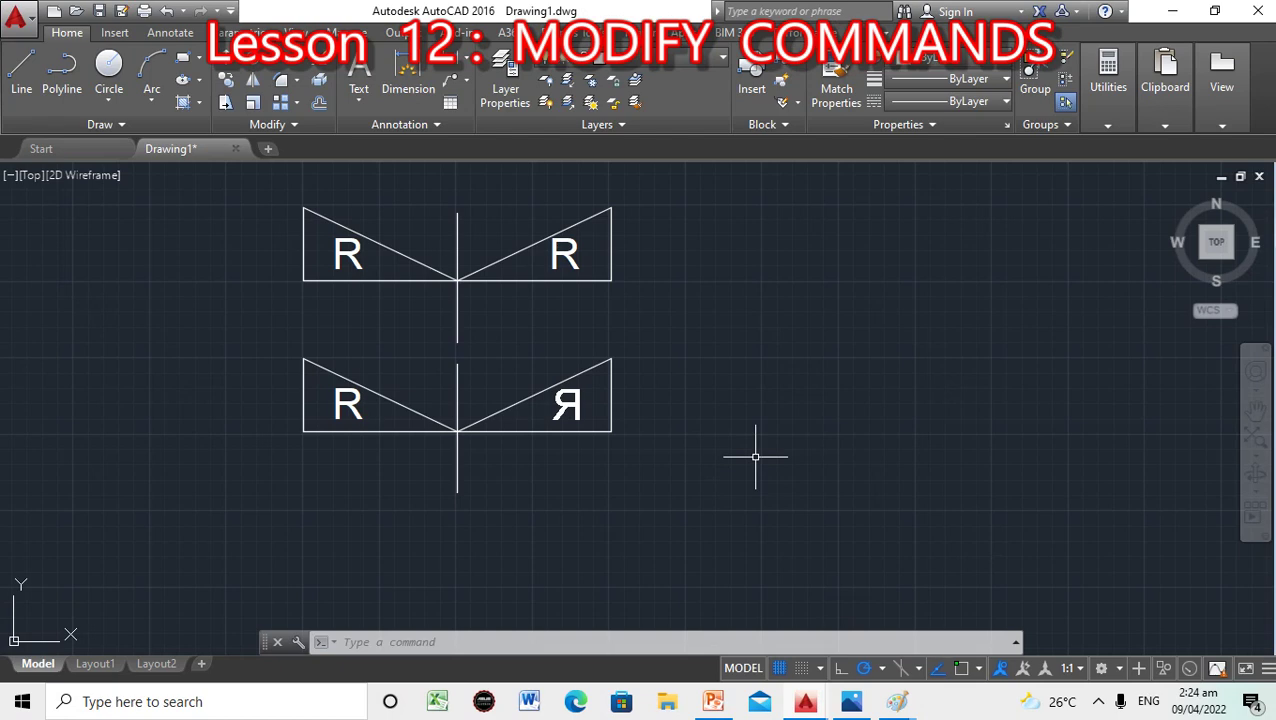
pyautogui.click(453, 644)
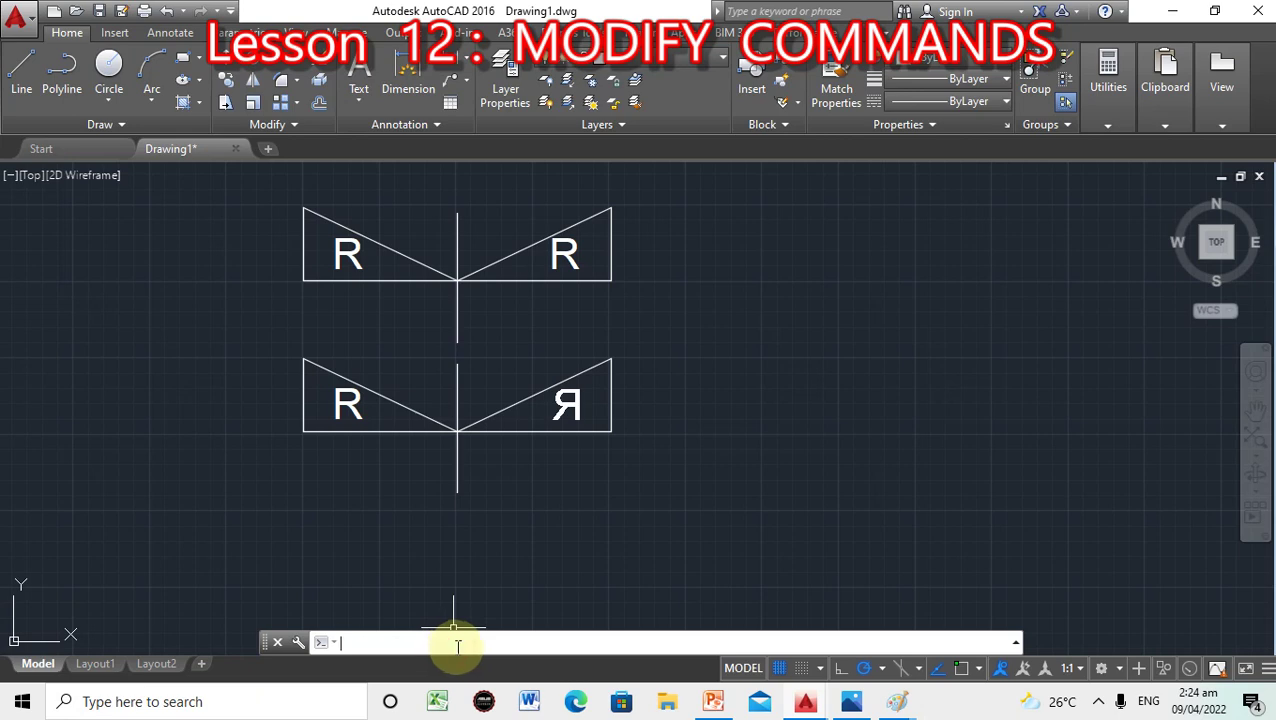
pyautogui.write('ROTATE')
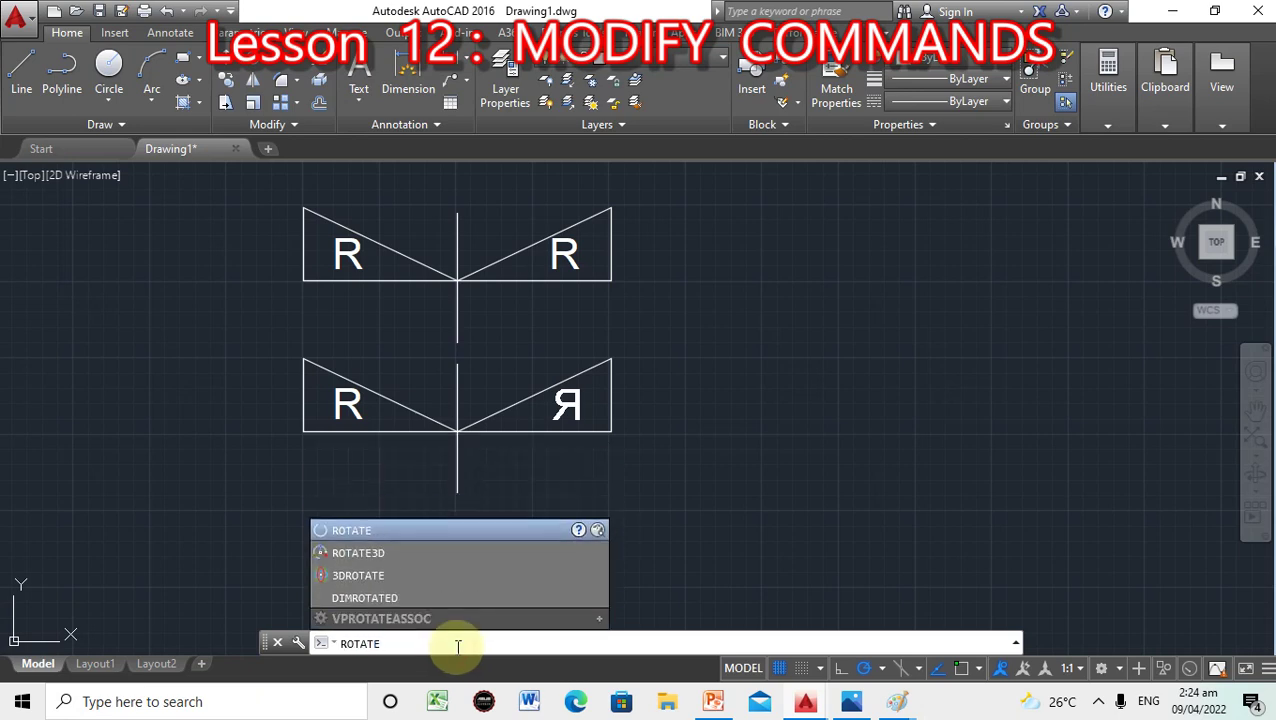
pyautogui.press('Return')
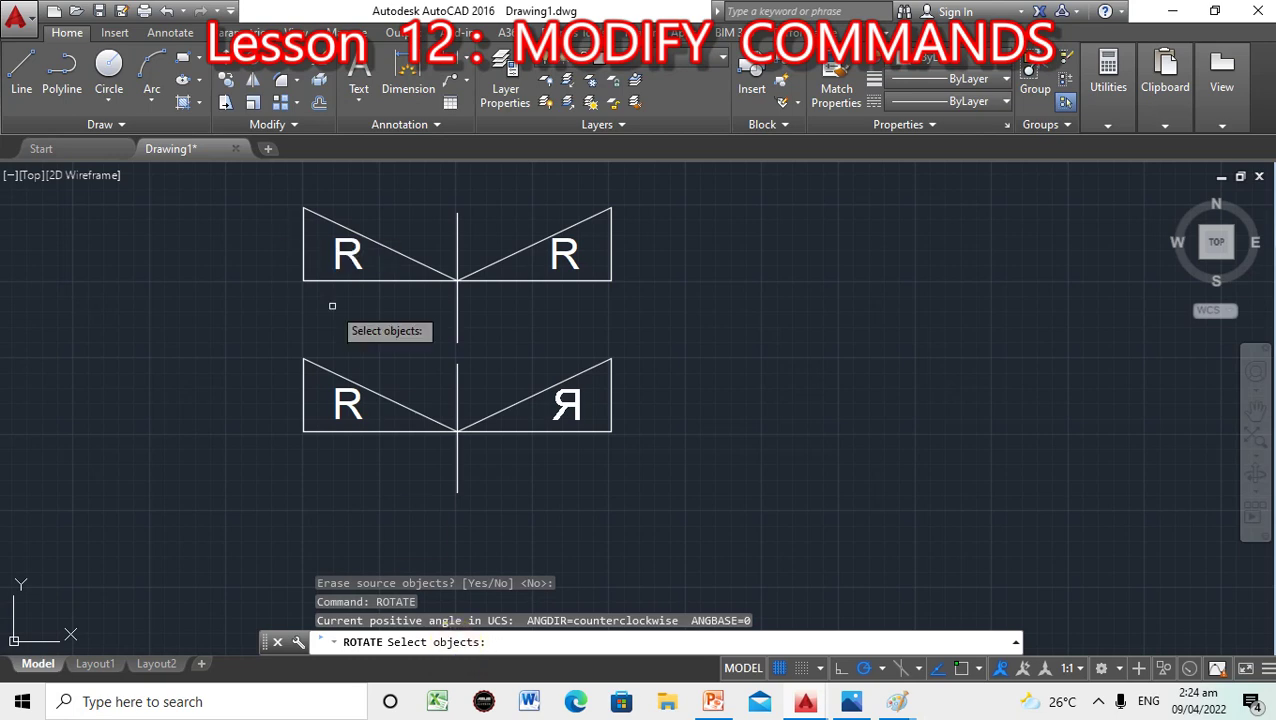
pyautogui.click(530, 647)
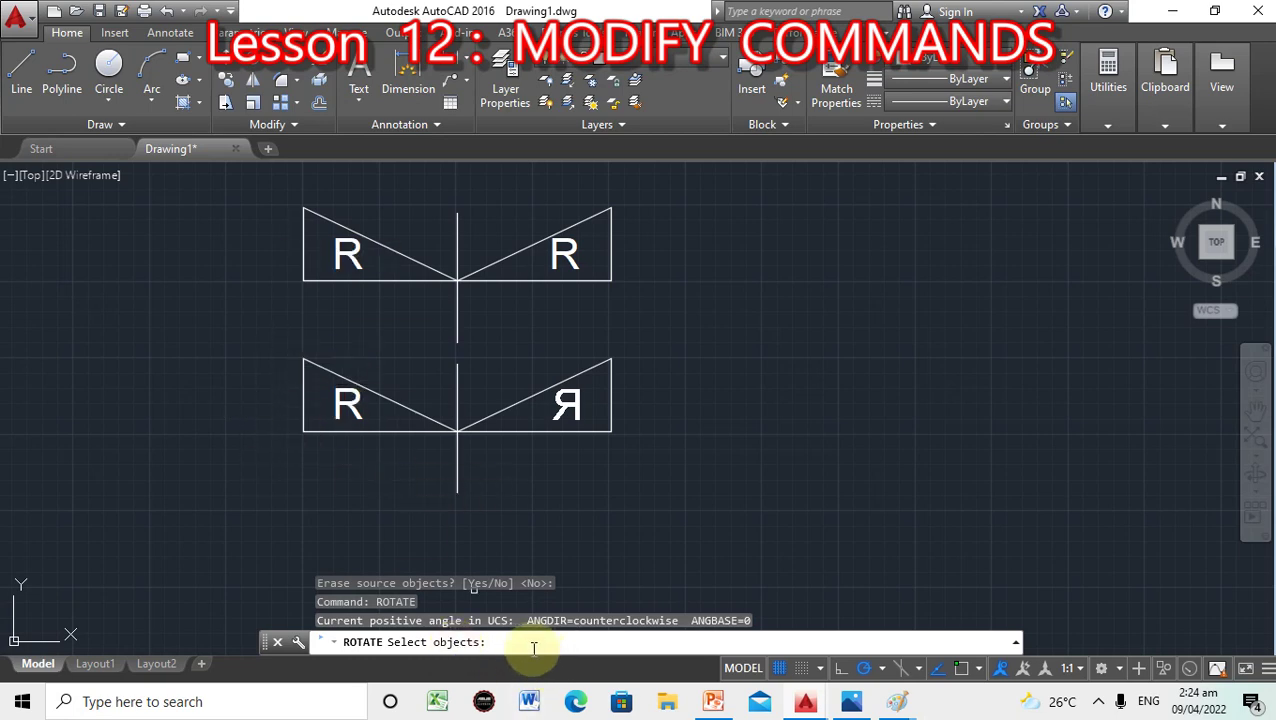
pyautogui.write('W')
pyautogui.press('Return')
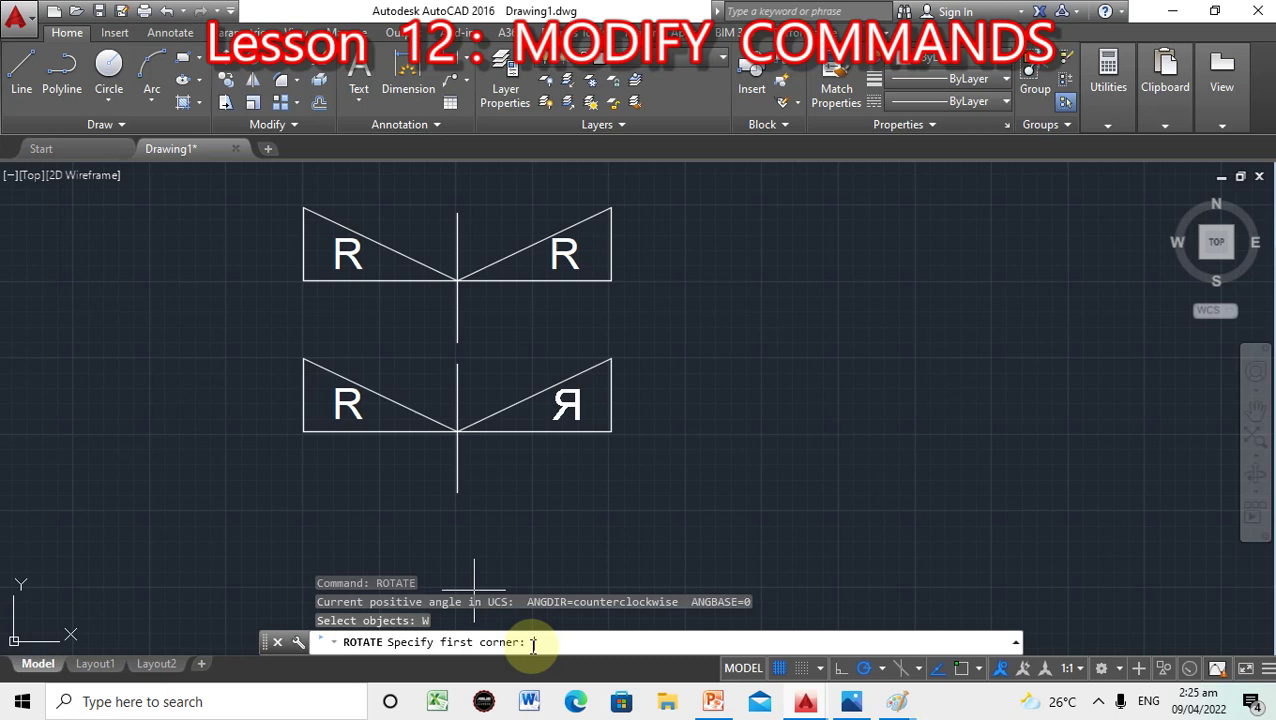
pyautogui.click(277, 348)
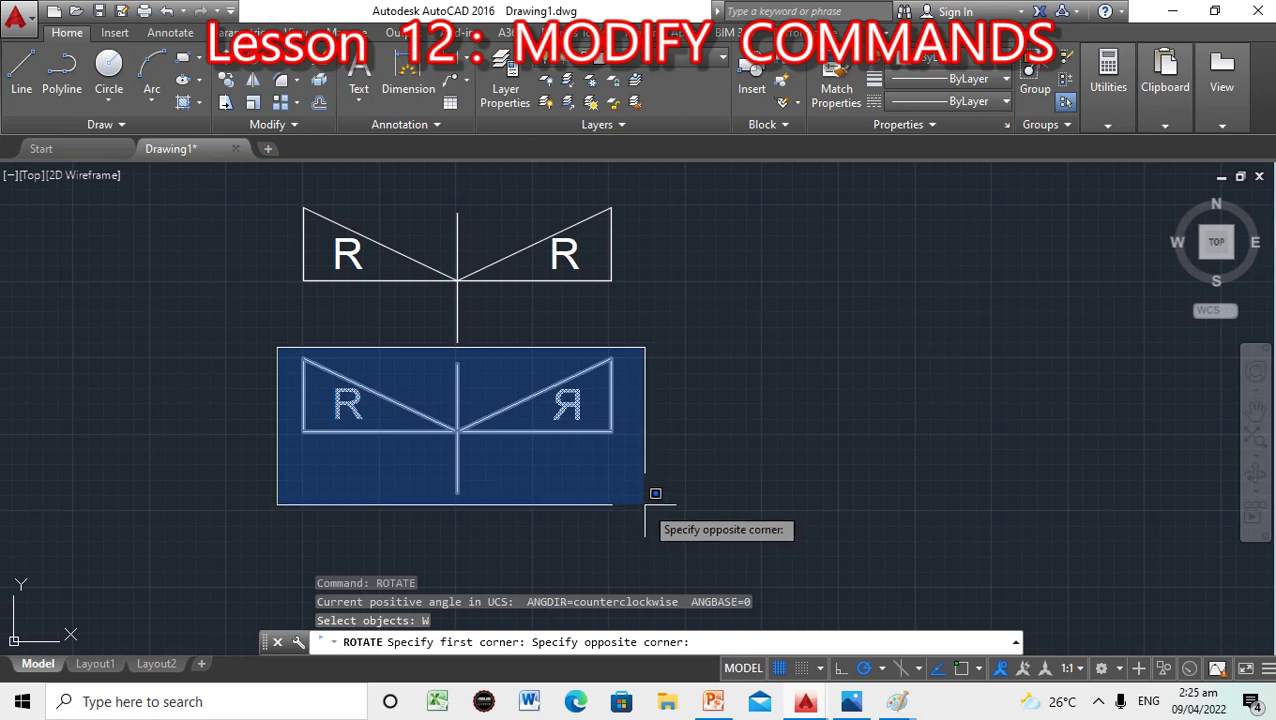
pyautogui.press('Escape')
# Rotate the whole lower mirrored figure, including its vertical line, by 45 degrees about the endpoint at the mirrored triangle's right-angle corner.
pyautogui.click(462, 640)
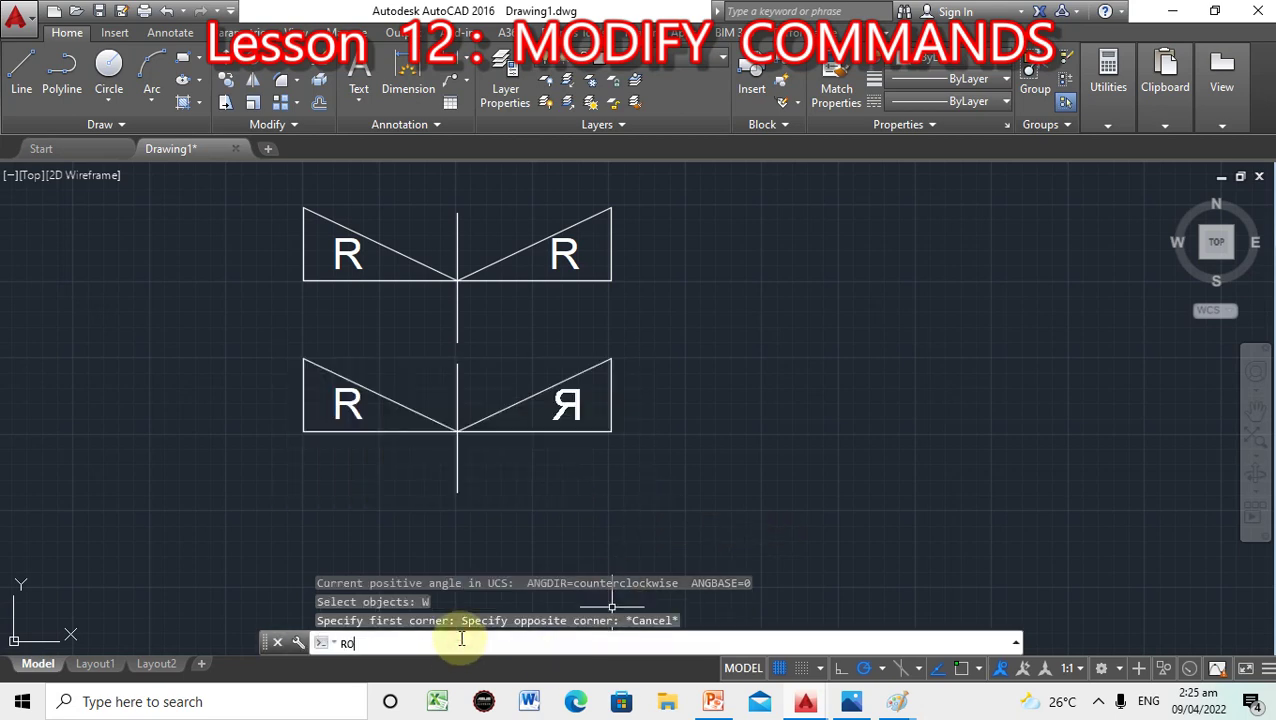
pyautogui.write('RO')
pyautogui.press('Return')
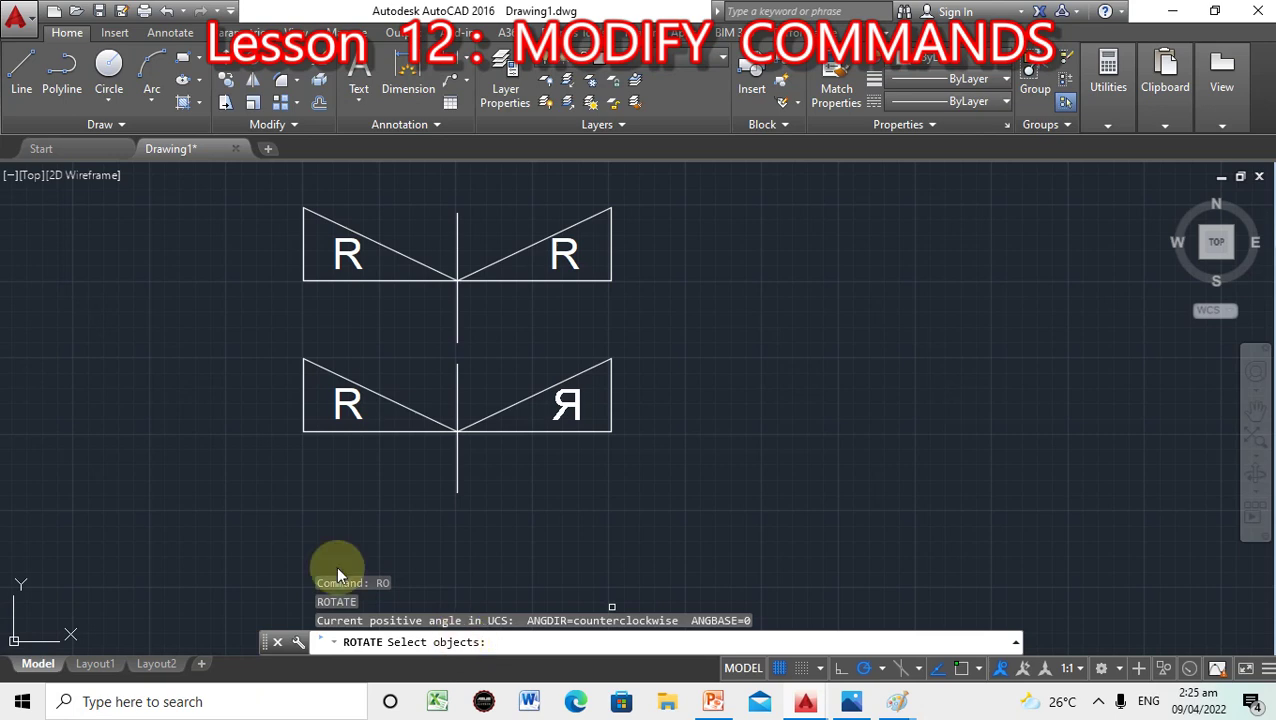
pyautogui.click(280, 345)
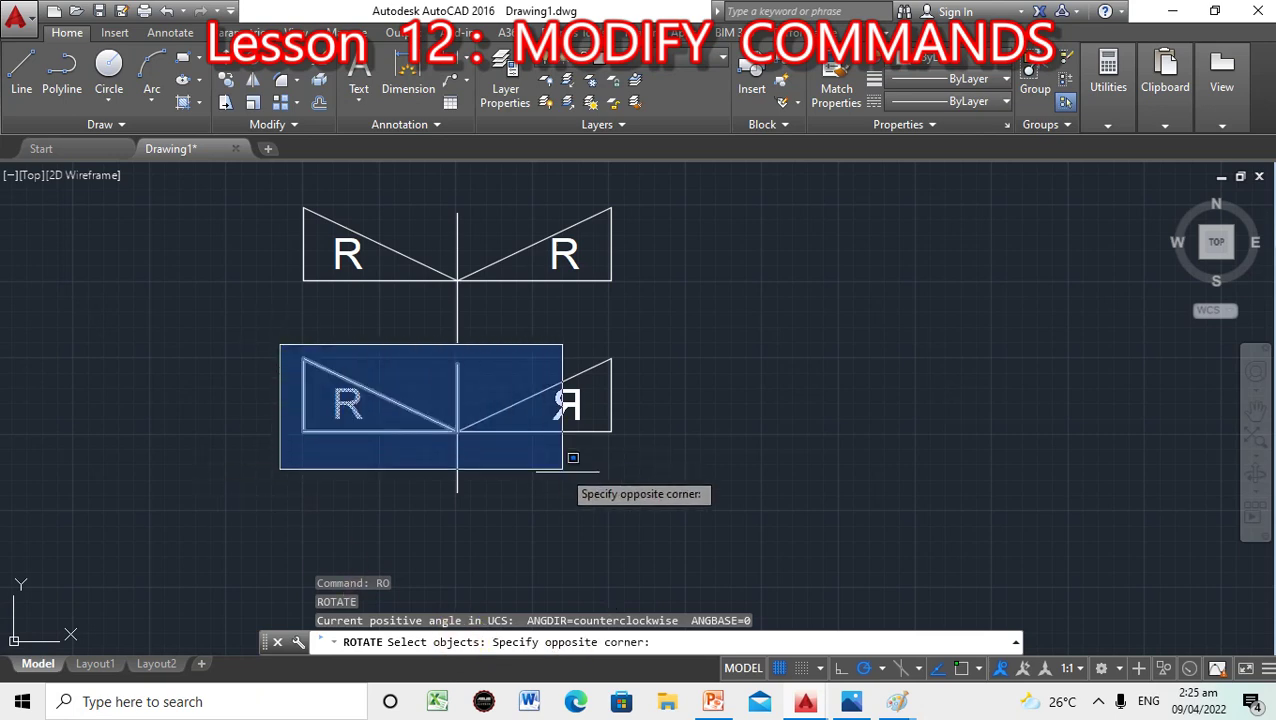
pyautogui.click(635, 510)
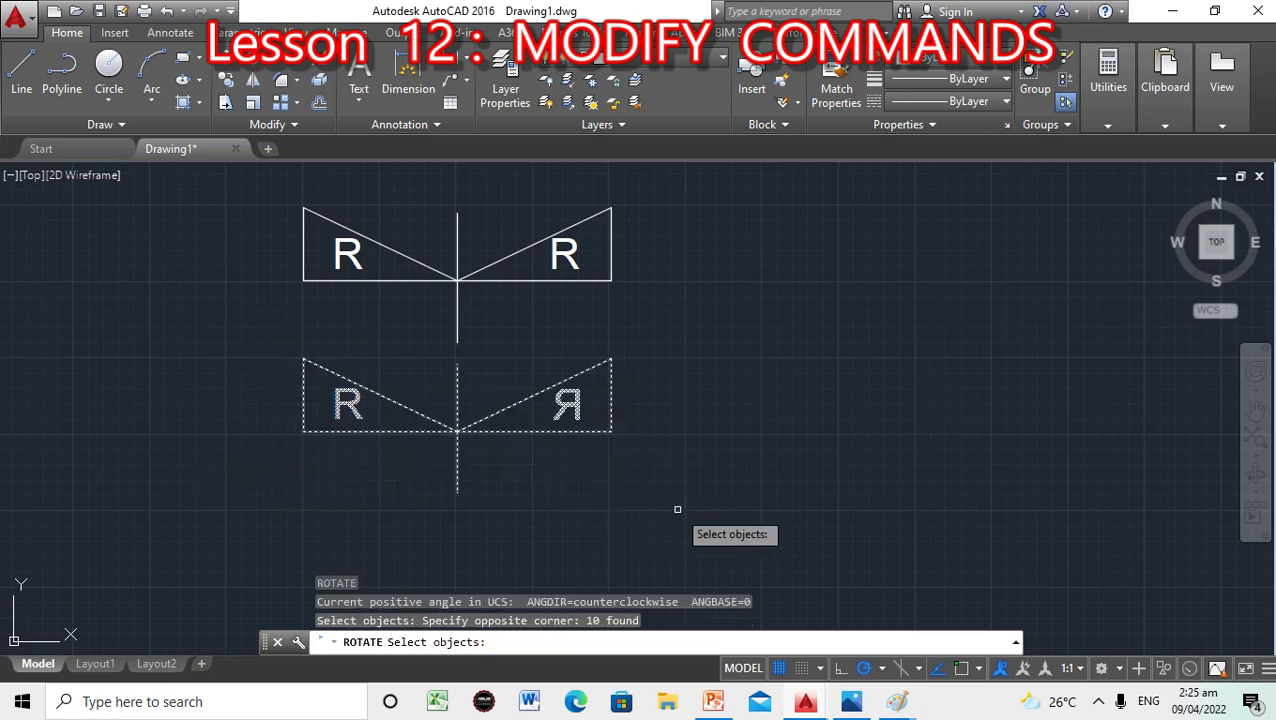
pyautogui.press('Return')
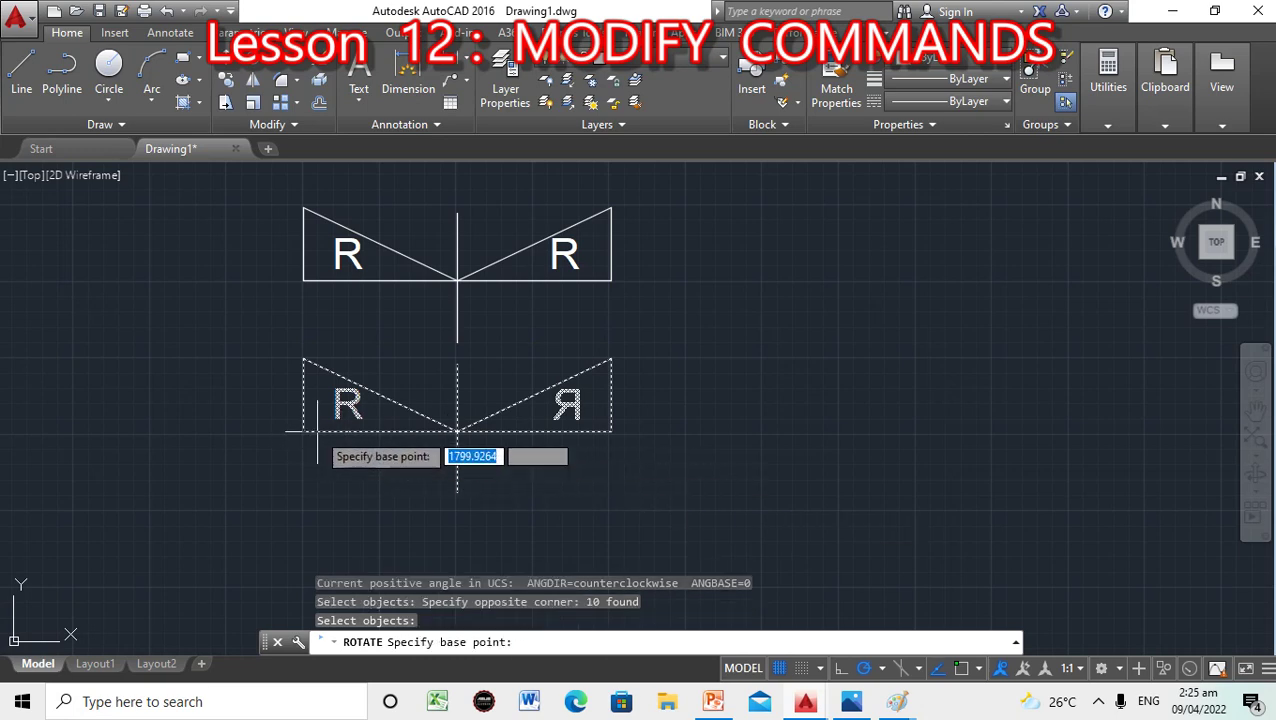
pyautogui.keyDown('shift'); pyautogui.rightClick(610, 431); pyautogui.keyUp('shift')
pyautogui.click(658, 337)
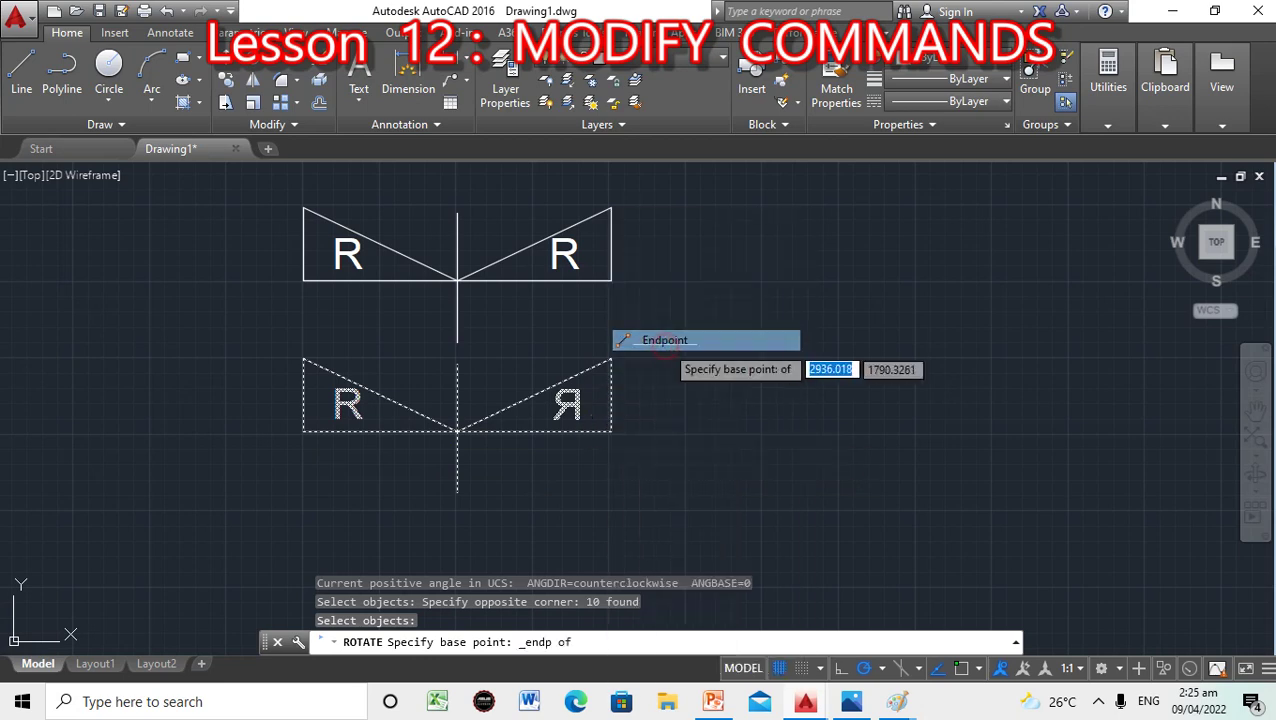
pyautogui.click(612, 431)
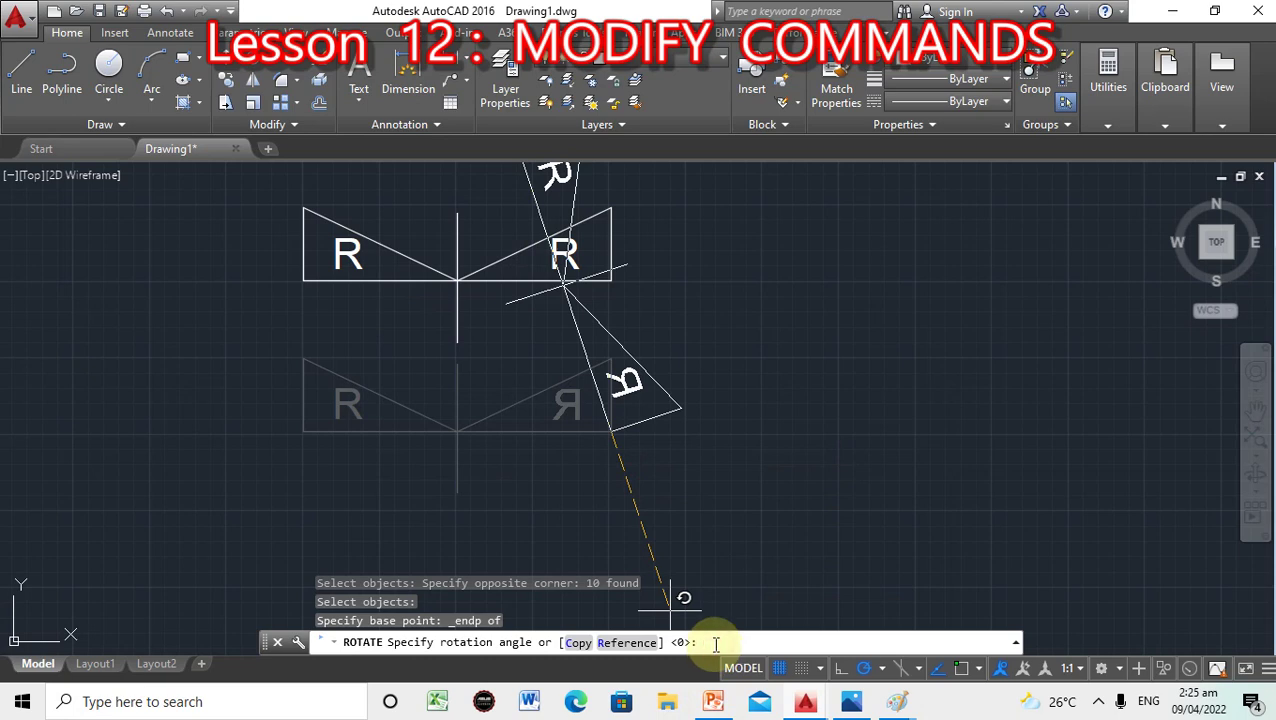
pyautogui.press('Return')
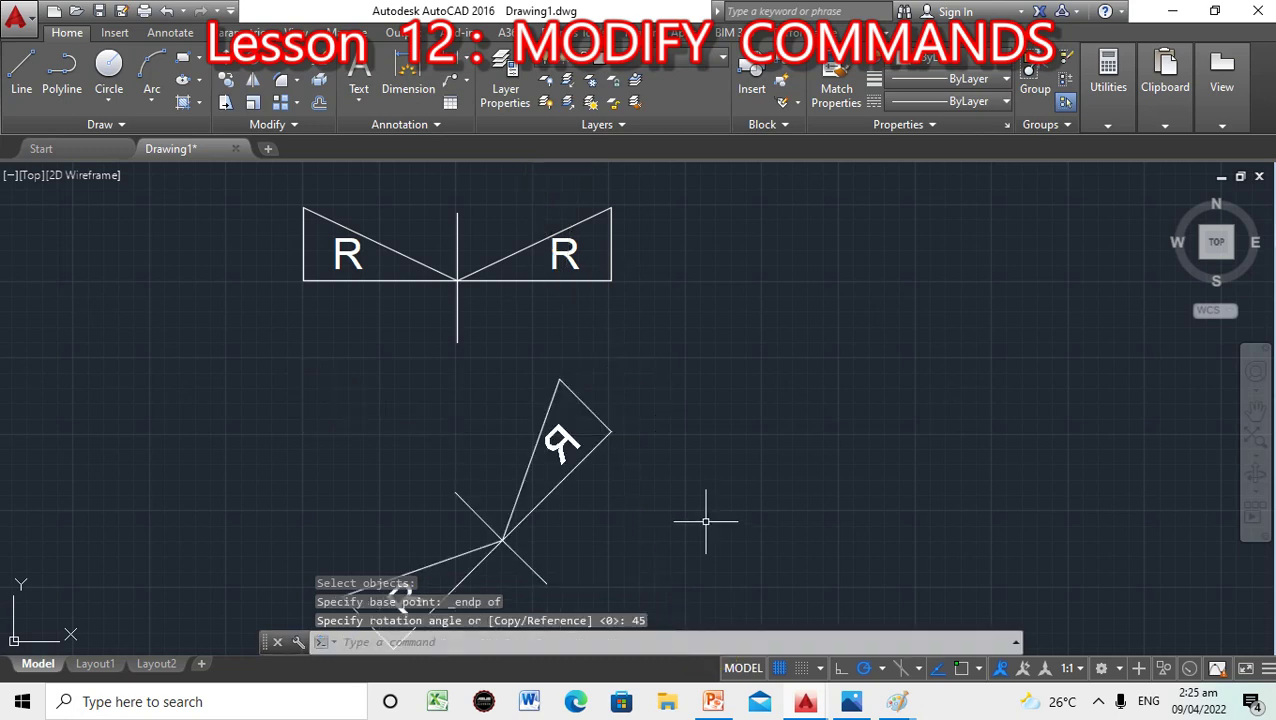
# Rotate the whole tilted lower figure about the endpoint at the mirrored triangle's right-angle corner until its base is horizontal and its triangles point downward.
pyautogui.scroll(-1, 705, 524)
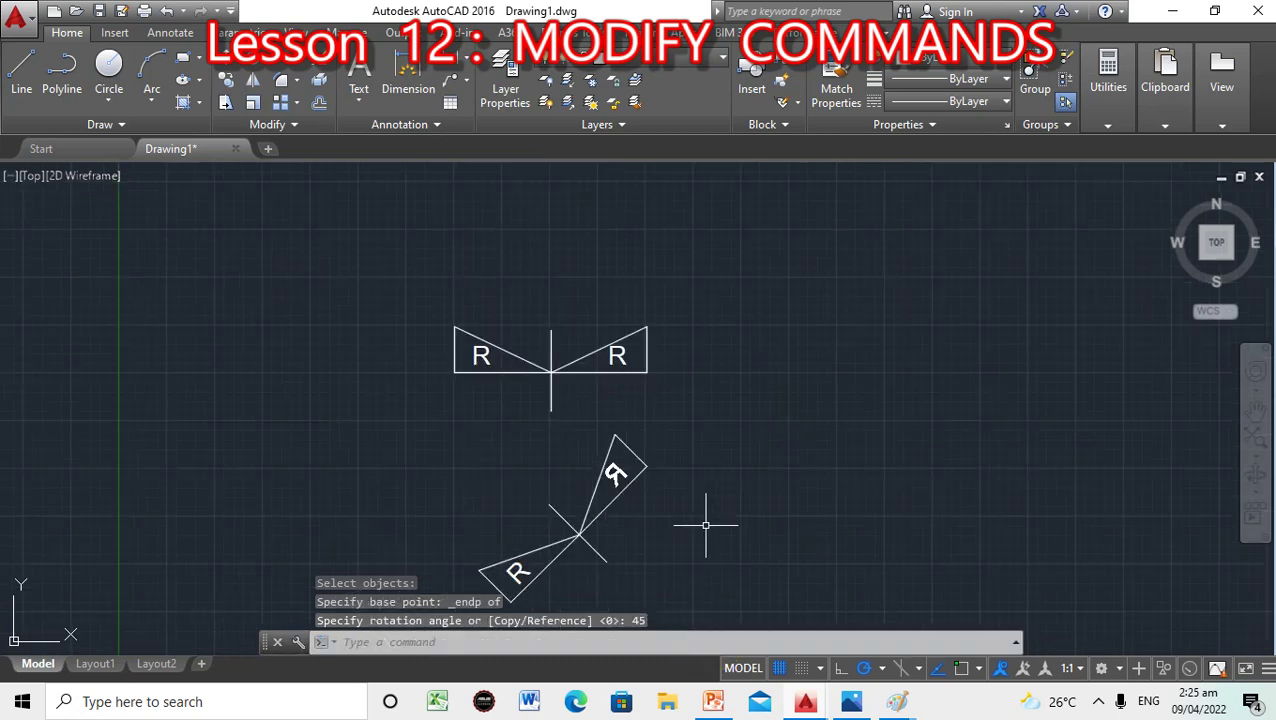
pyautogui.click(1256, 410)
pyautogui.moveTo(852, 465)
pyautogui.mouseDown()
pyautogui.moveTo(738, 299)
pyautogui.moveTo(727, 344)
pyautogui.mouseUp()
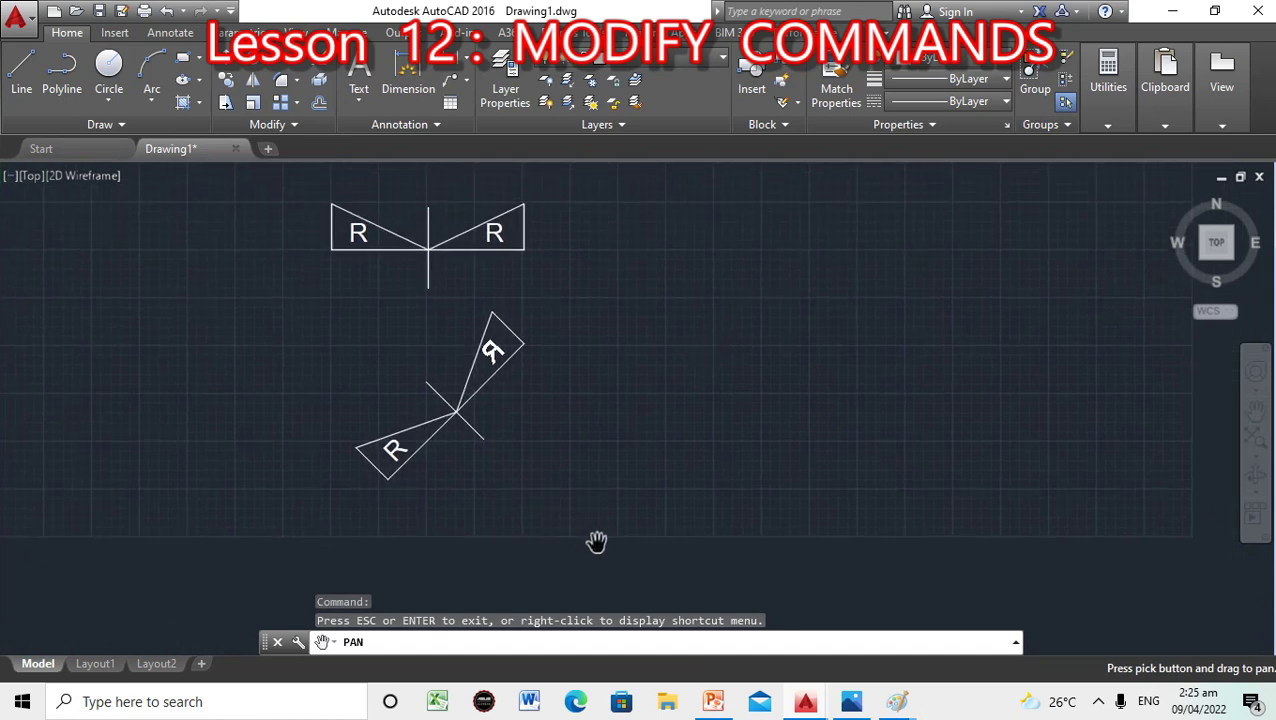
pyautogui.press('Escape')
pyautogui.click(412, 645)
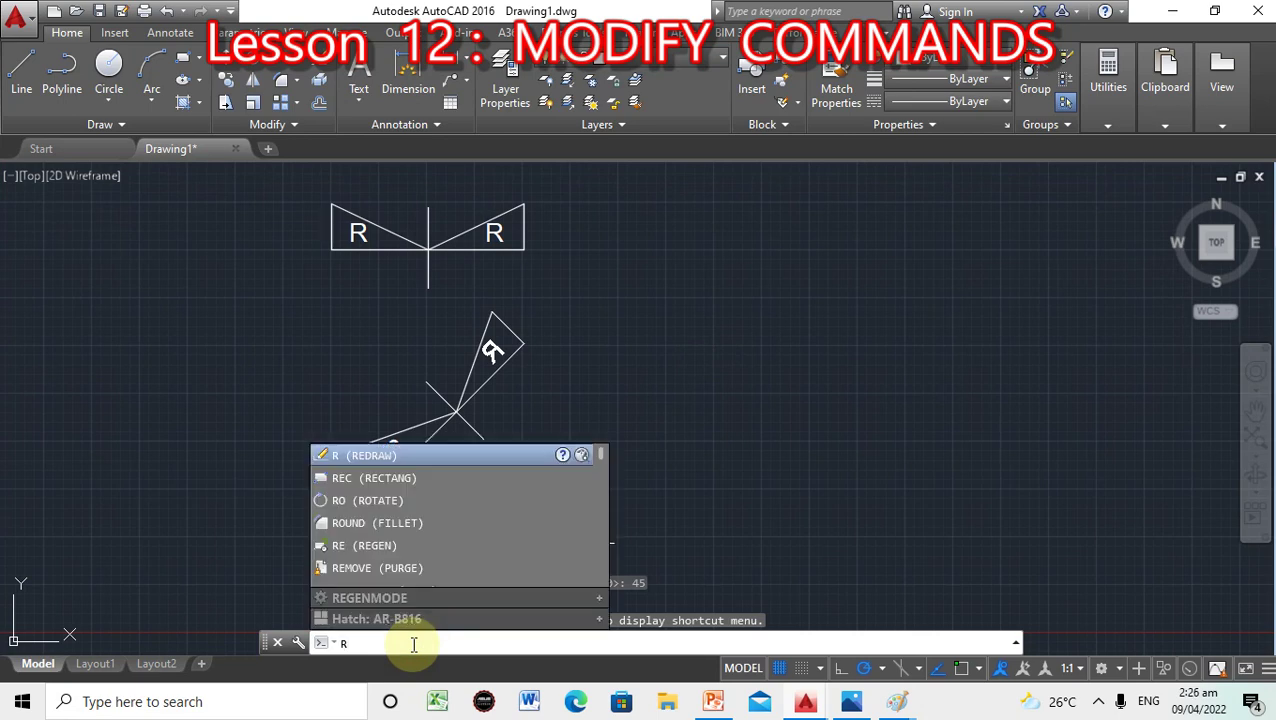
pyautogui.write('RO')
pyautogui.press('Return')
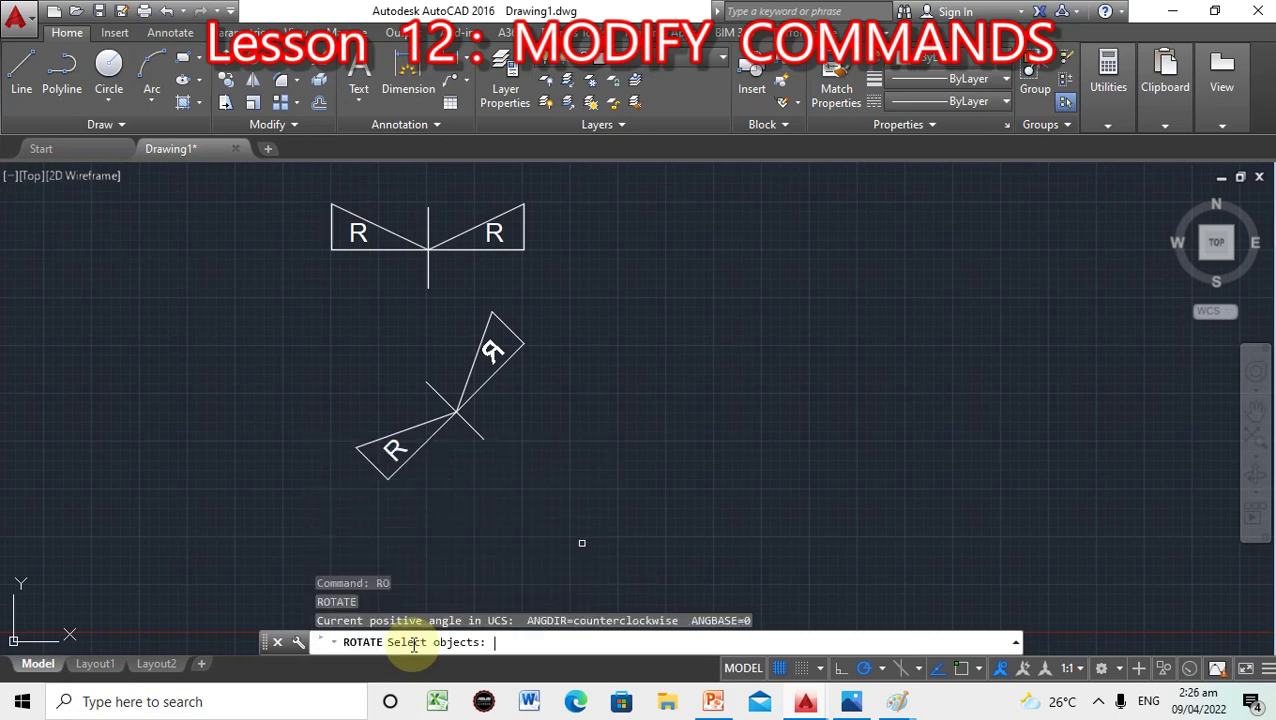
pyautogui.click(309, 305)
pyautogui.click(564, 482)
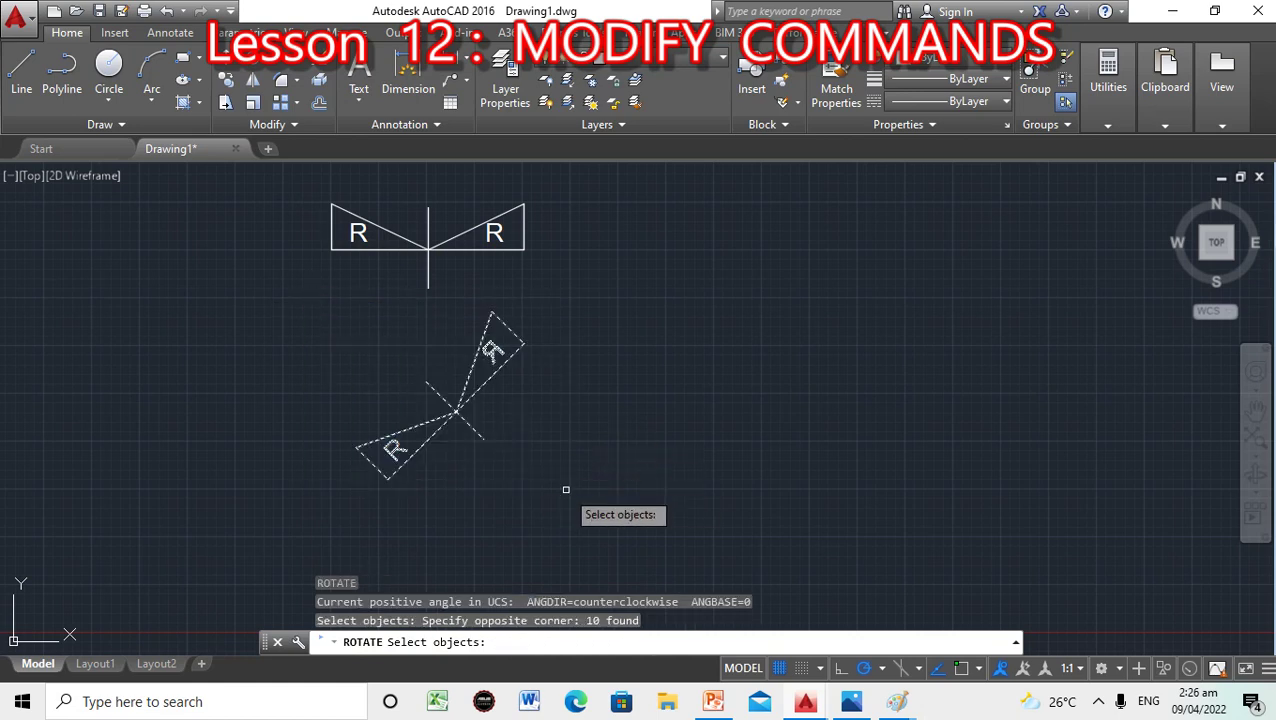
pyautogui.press('Return')
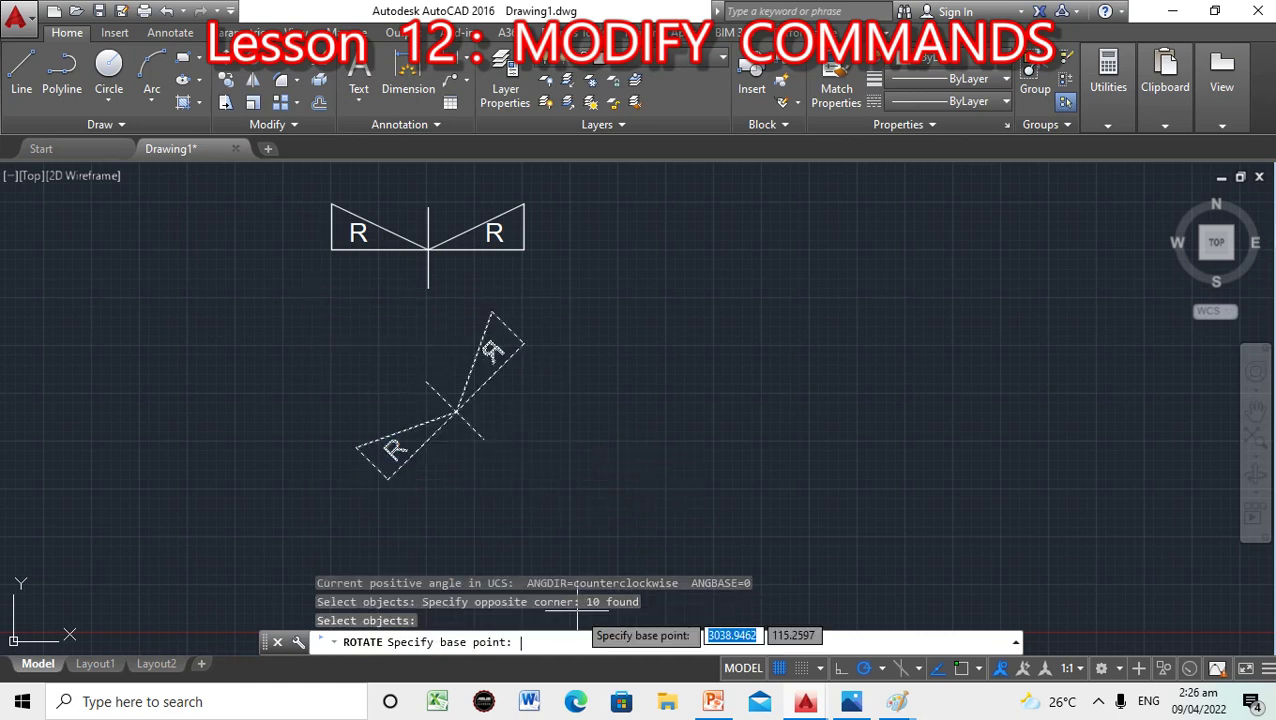
pyautogui.keyDown('shift'); pyautogui.rightClick(484, 440); pyautogui.keyUp('shift')
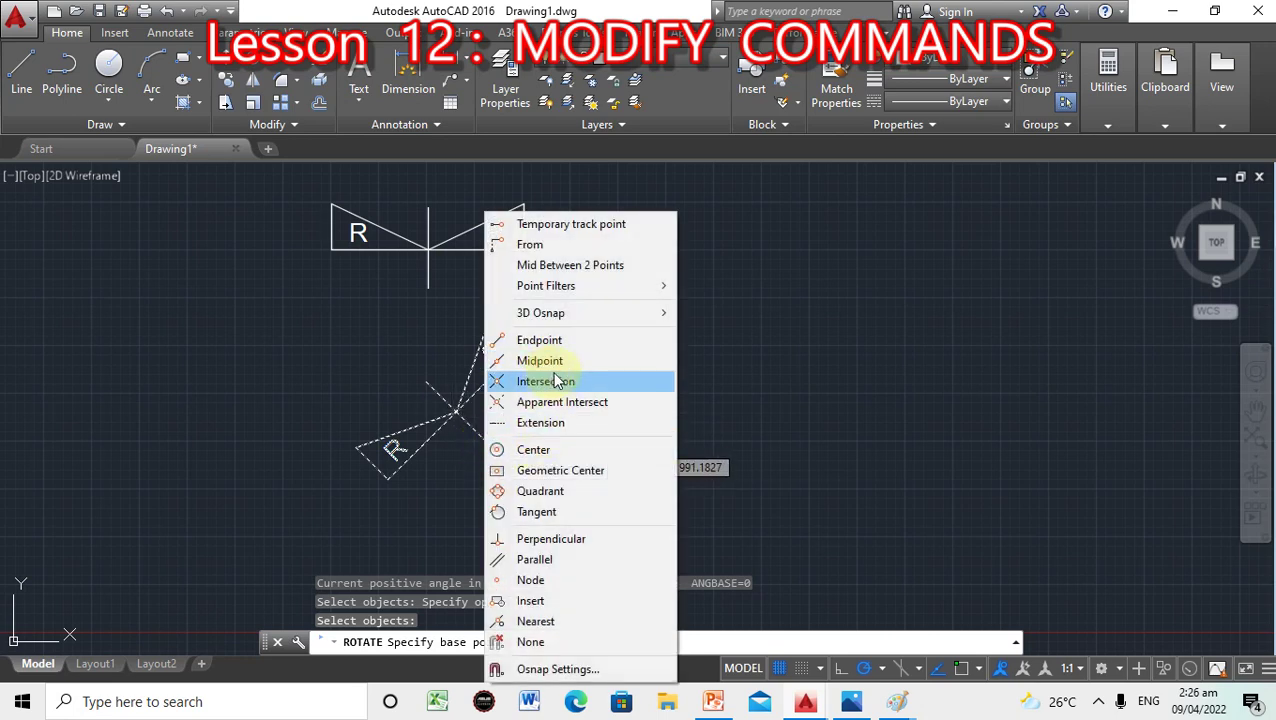
pyautogui.click(540, 340)
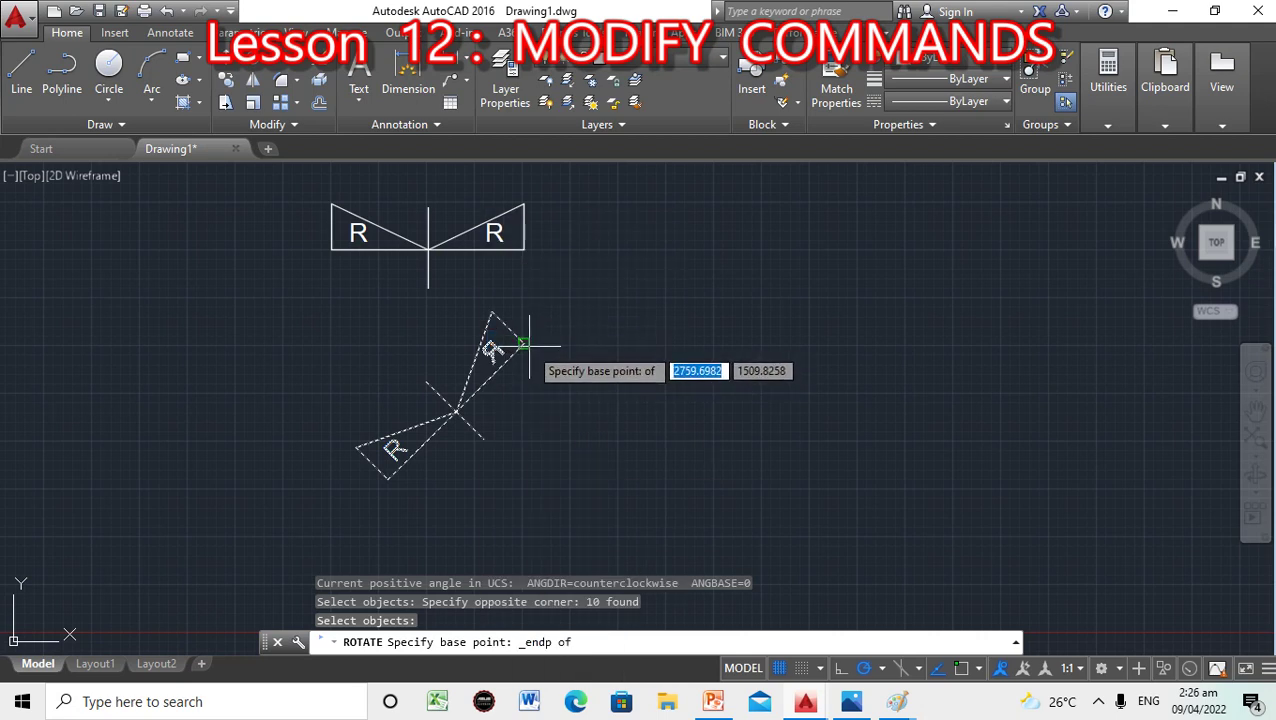
pyautogui.click(524, 346)
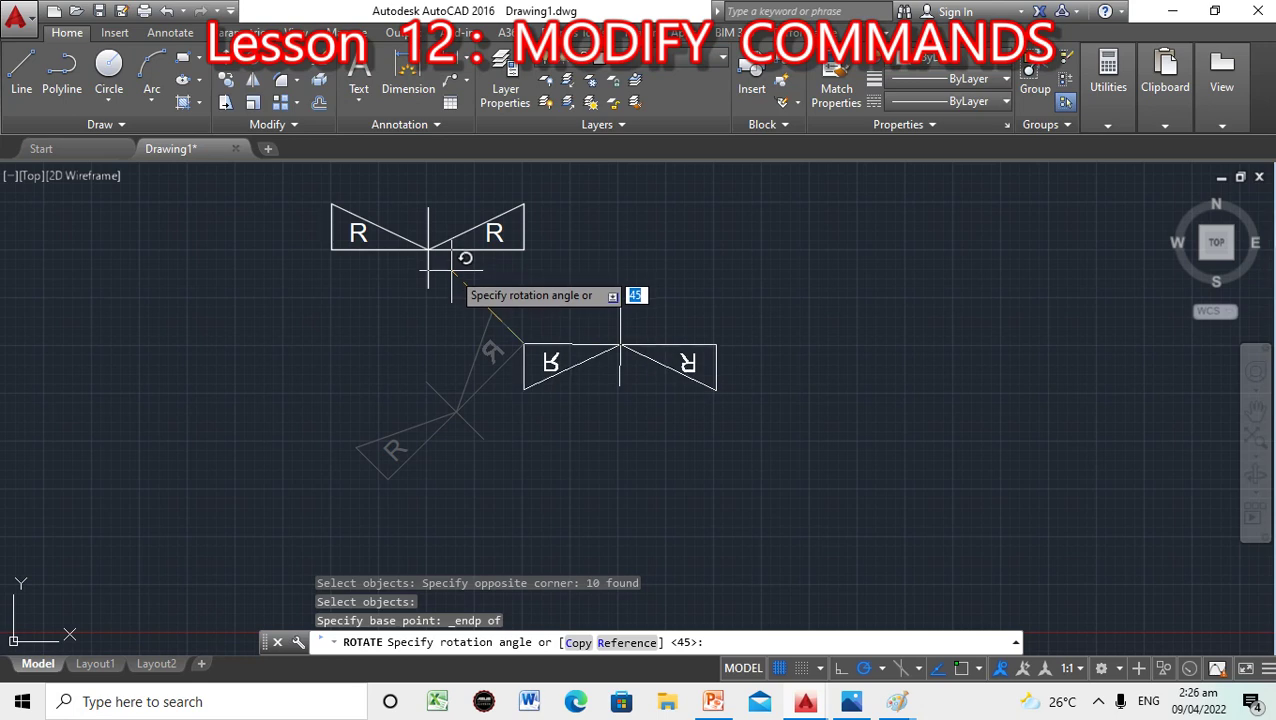
pyautogui.press('Escape')
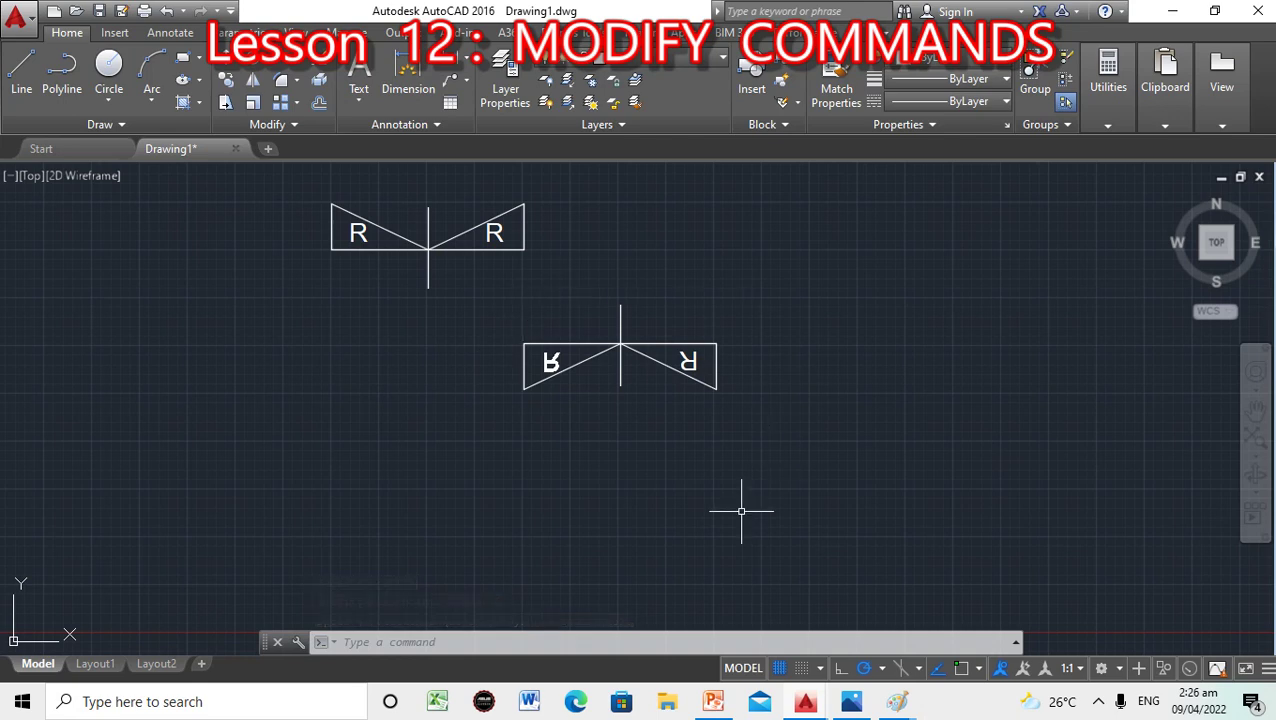
# Switch to PowerPoint to check which modify command follows ROTATE in the notes, and return to the AutoCAD drawing.
pyautogui.click(458, 645)
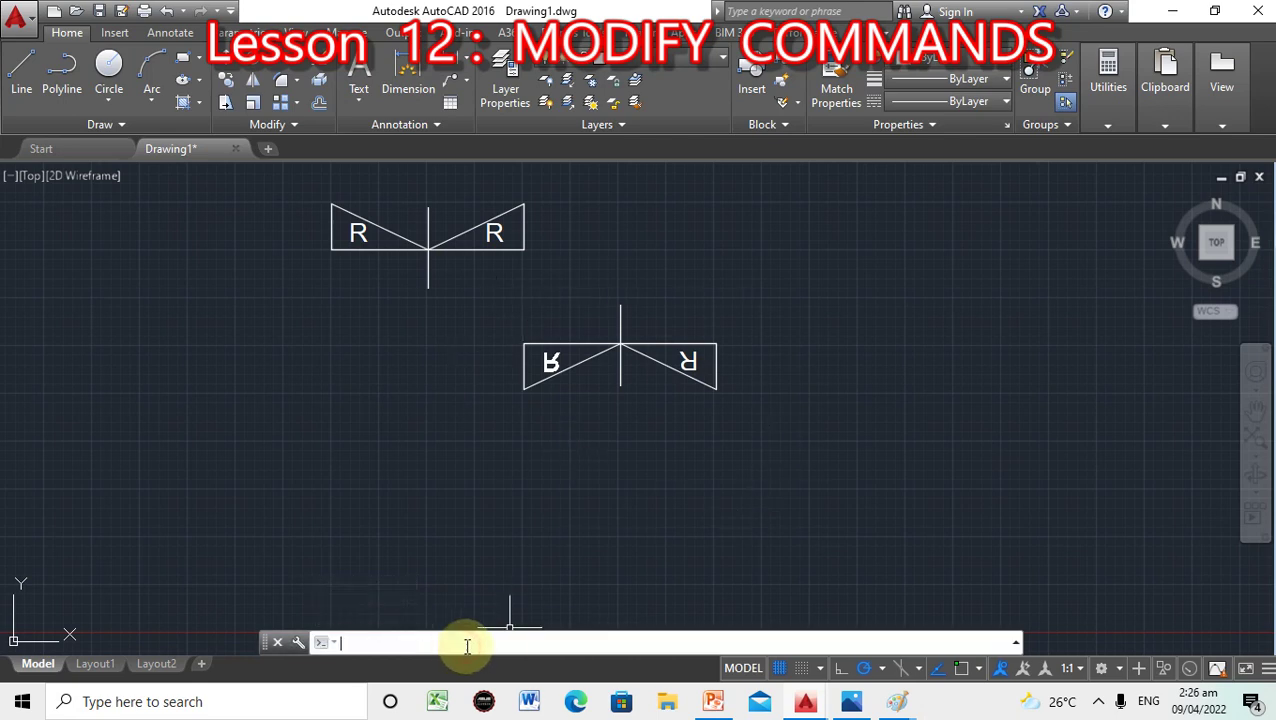
pyautogui.click(713, 701)
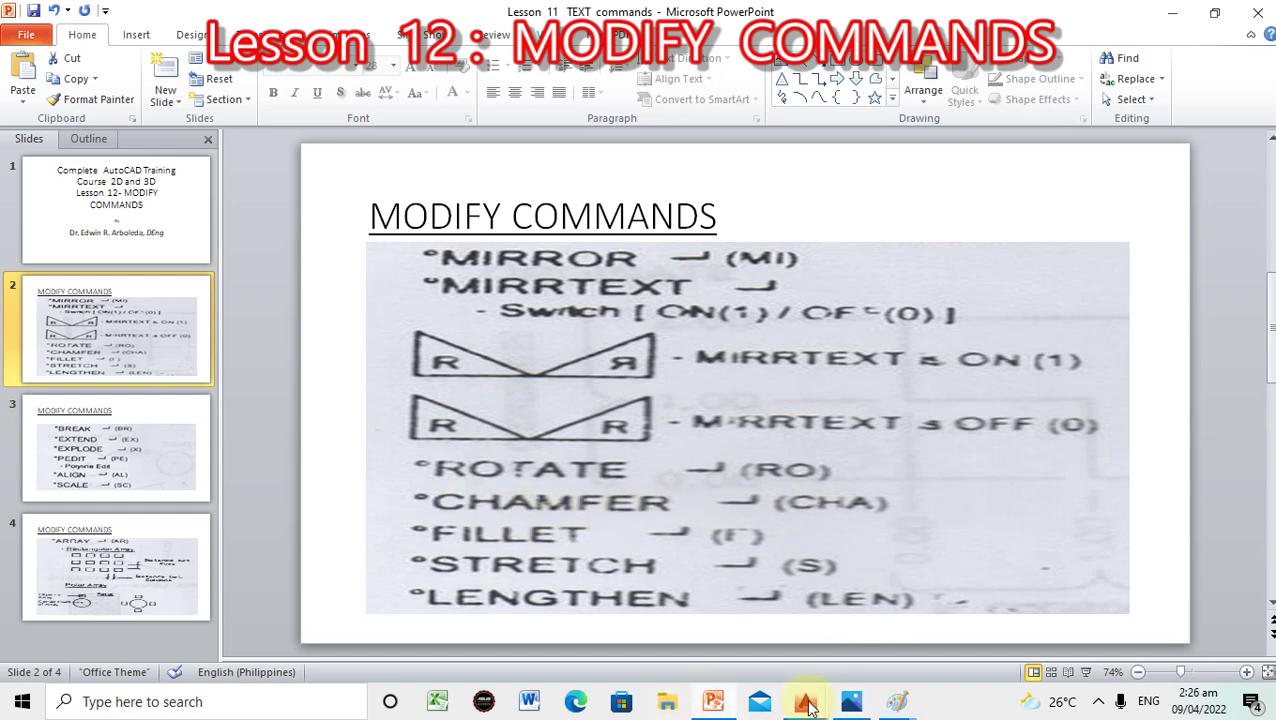
pyautogui.moveTo(806, 703)
pyautogui.click(890, 630)
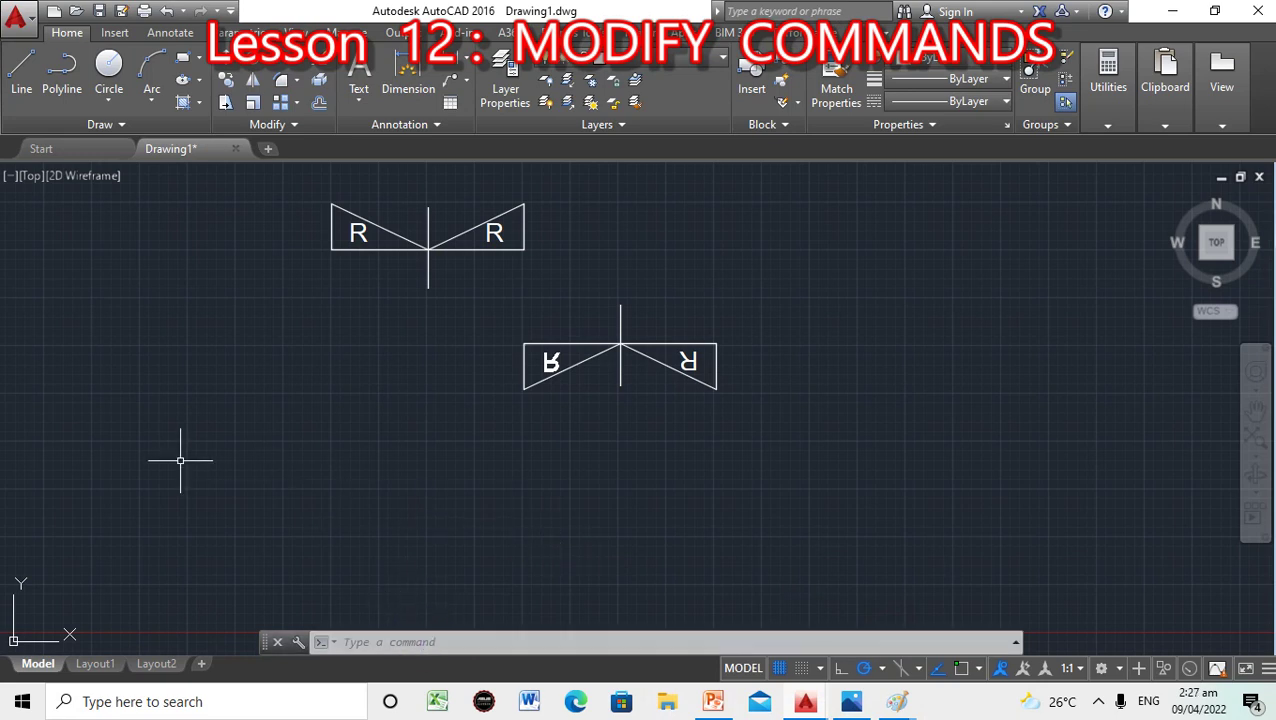
# Draw a rectangle in the empty area below and left of the upper mirrored figure.
pyautogui.write('RECT')
pyautogui.press('Return')
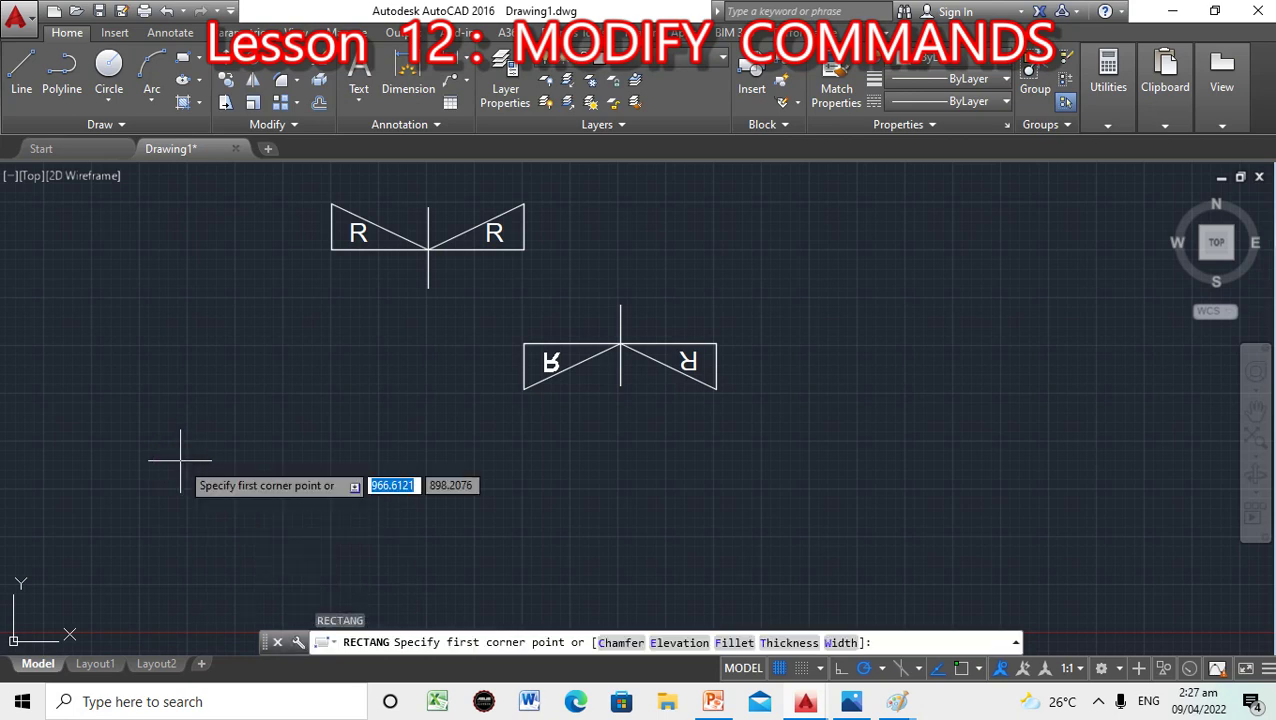
pyautogui.click(82, 339)
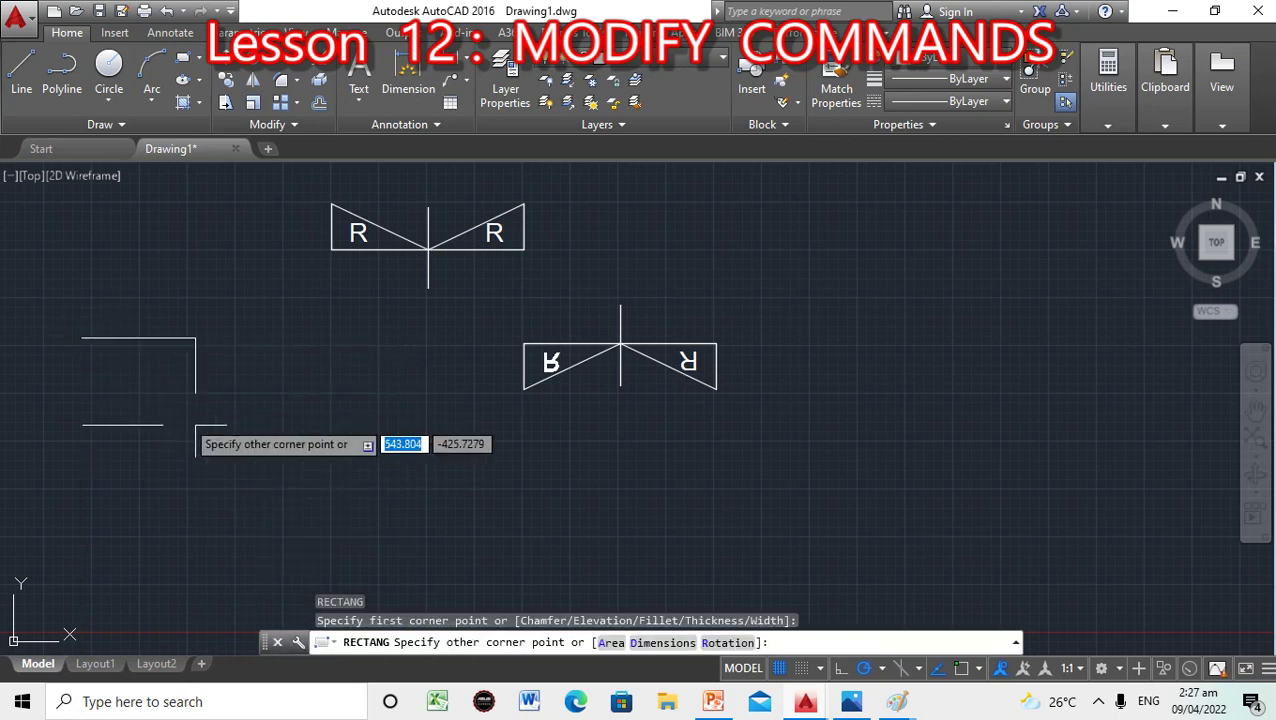
pyautogui.click(237, 457)
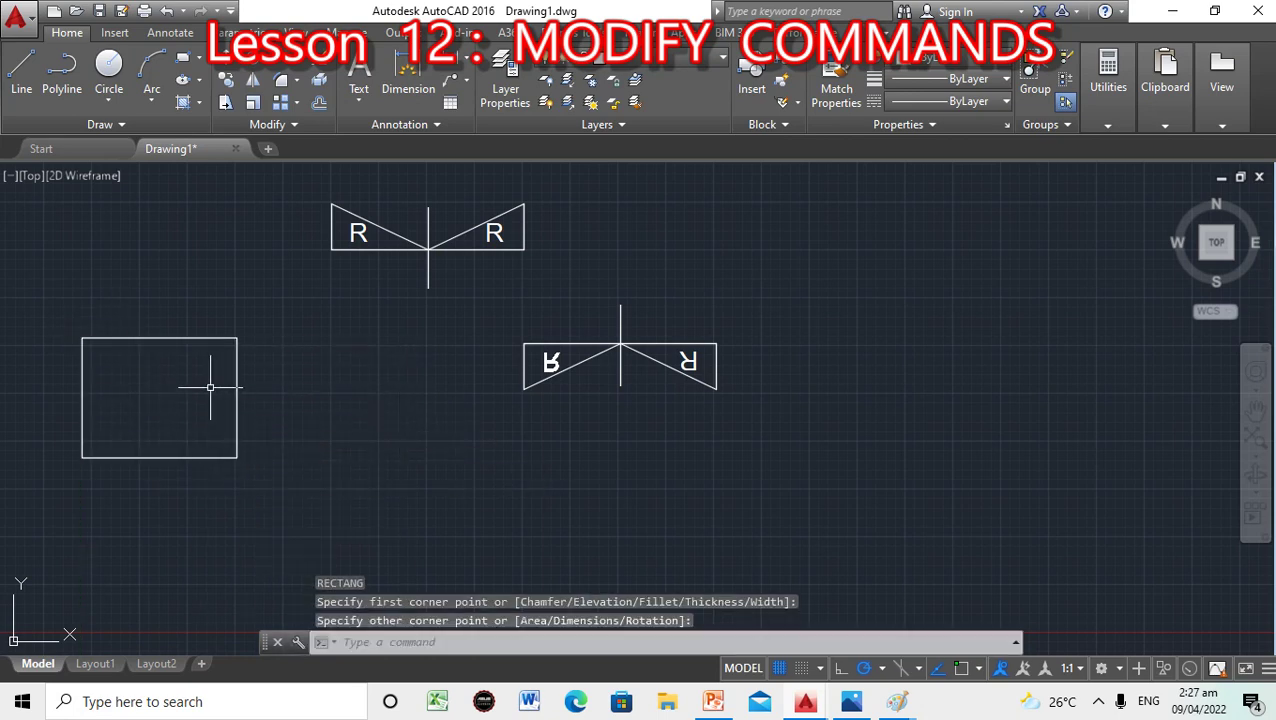
# Copy the rectangle about 1146 units horizontally to its right, using its lower-left corner as the base point.
pyautogui.click(381, 645)
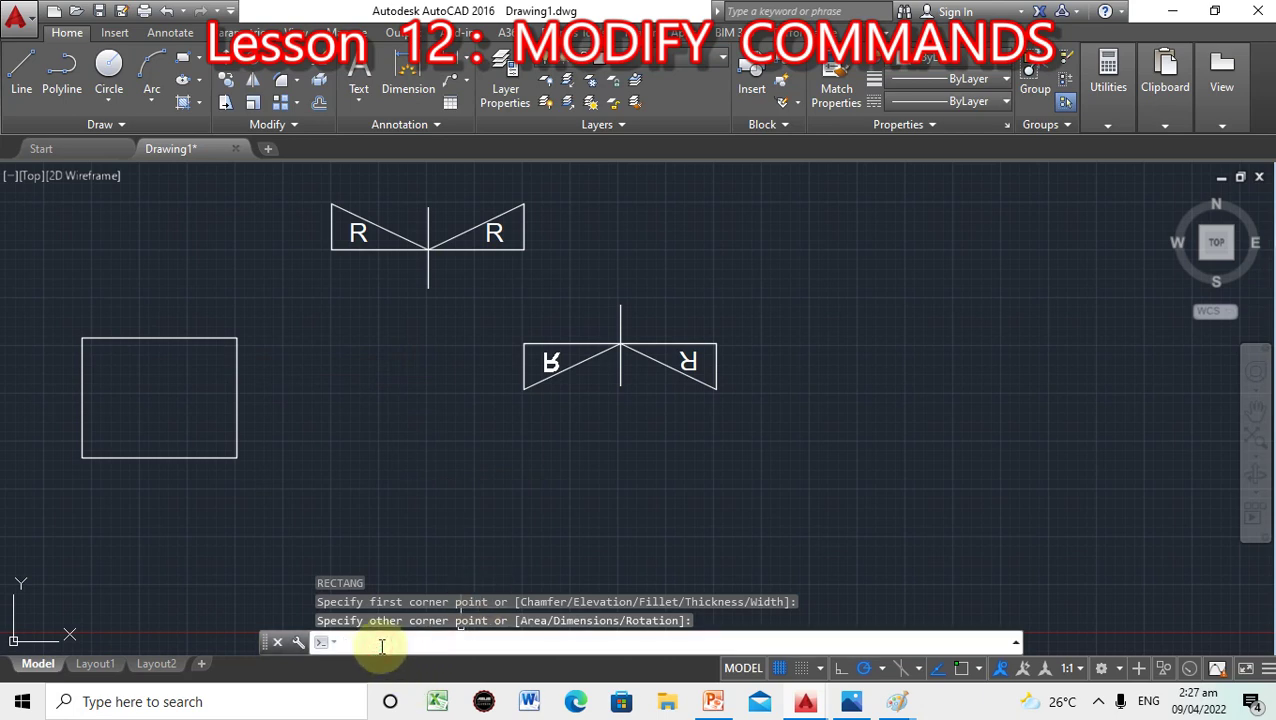
pyautogui.write('COPY')
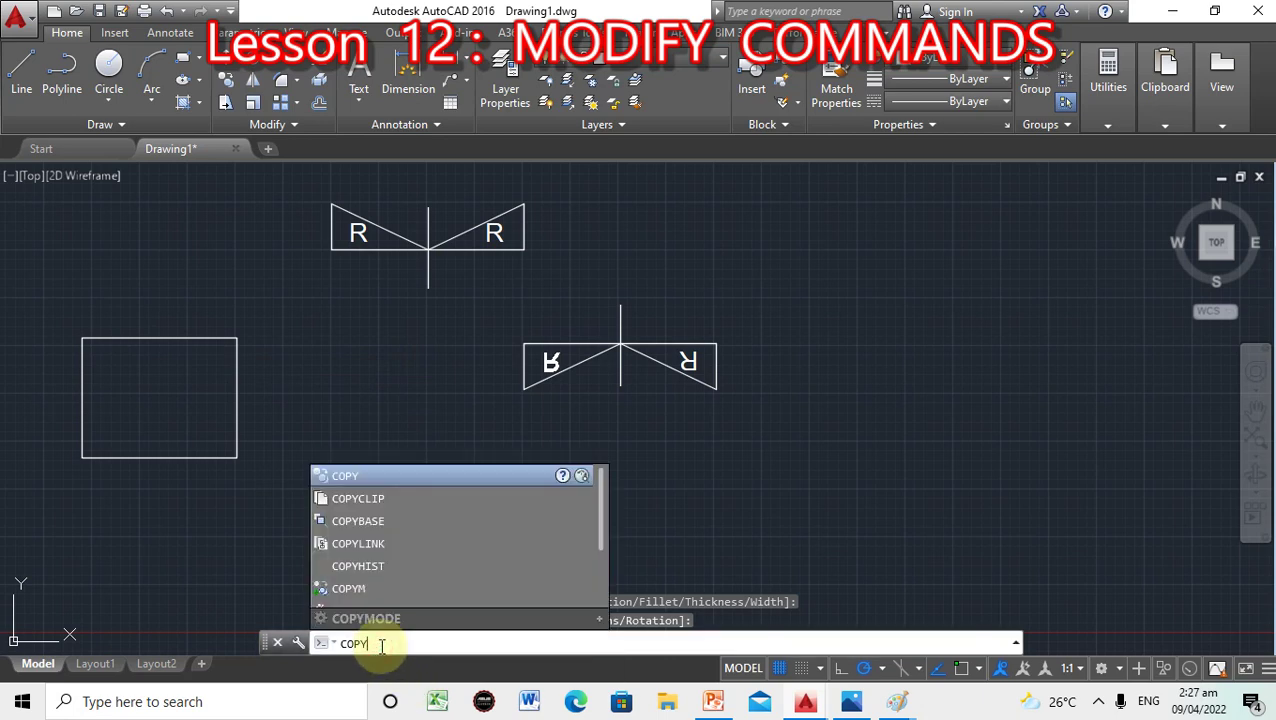
pyautogui.press('Return')
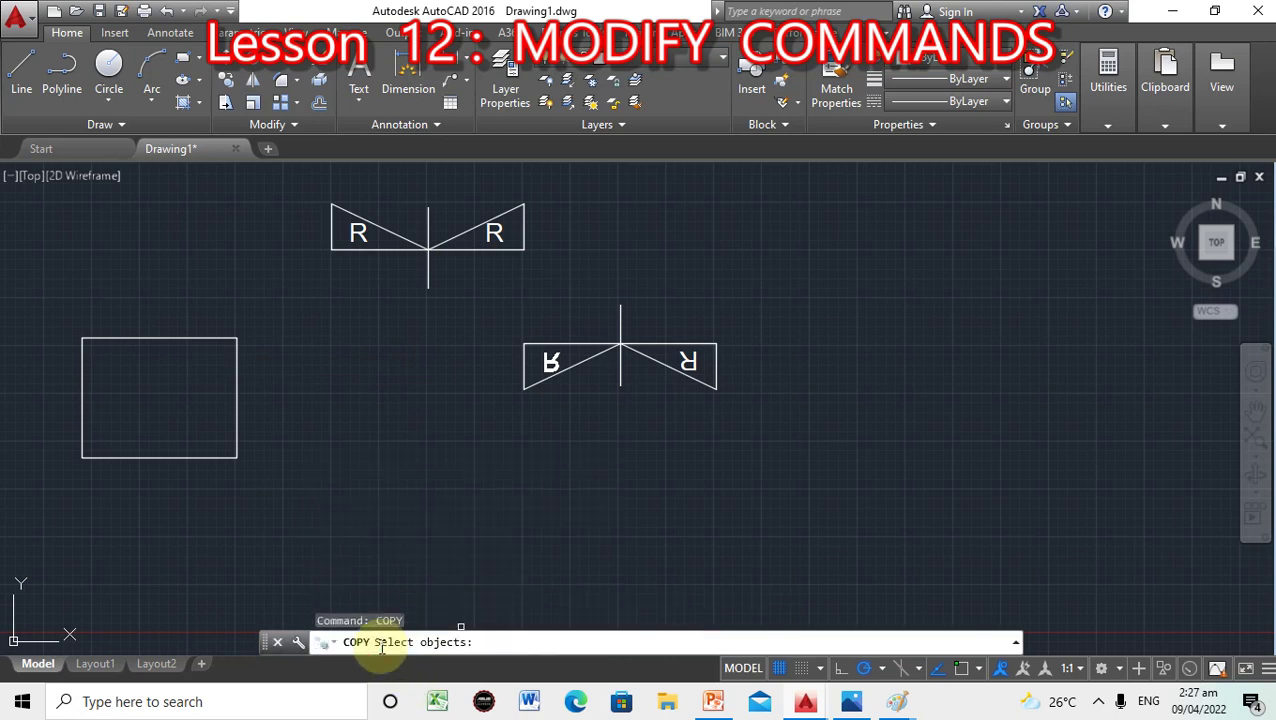
pyautogui.click(201, 458)
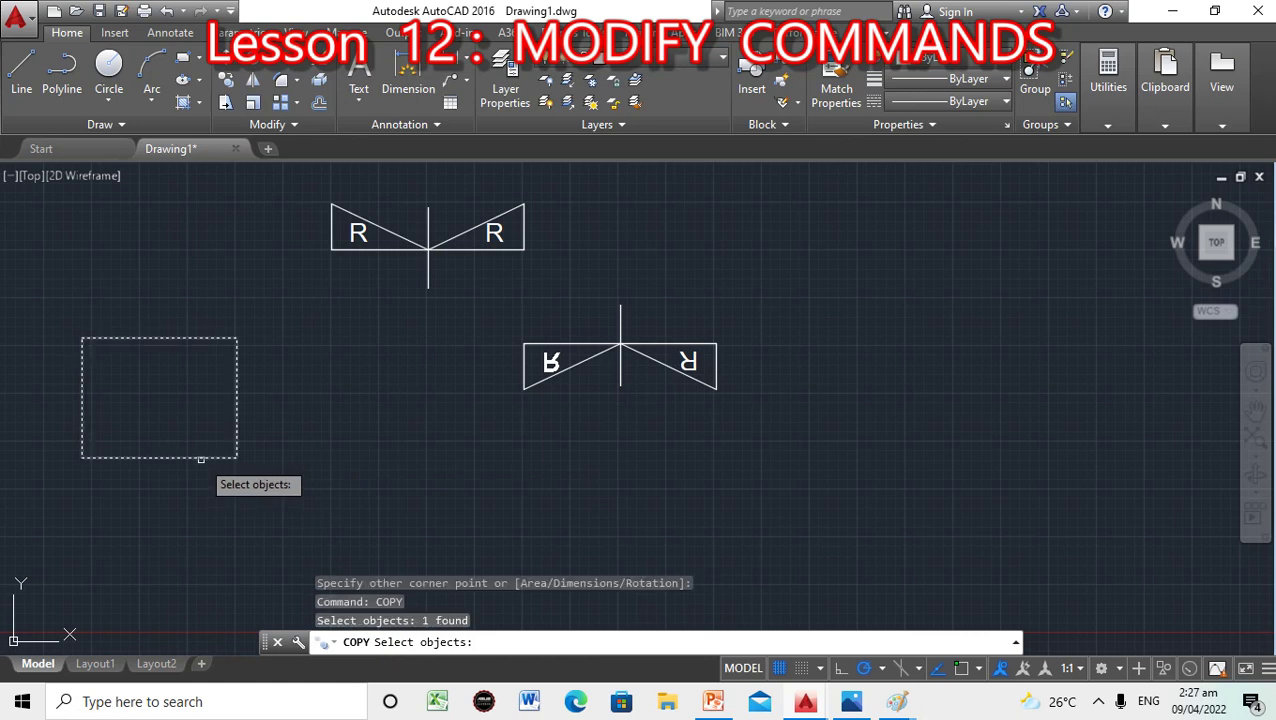
pyautogui.press('Return')
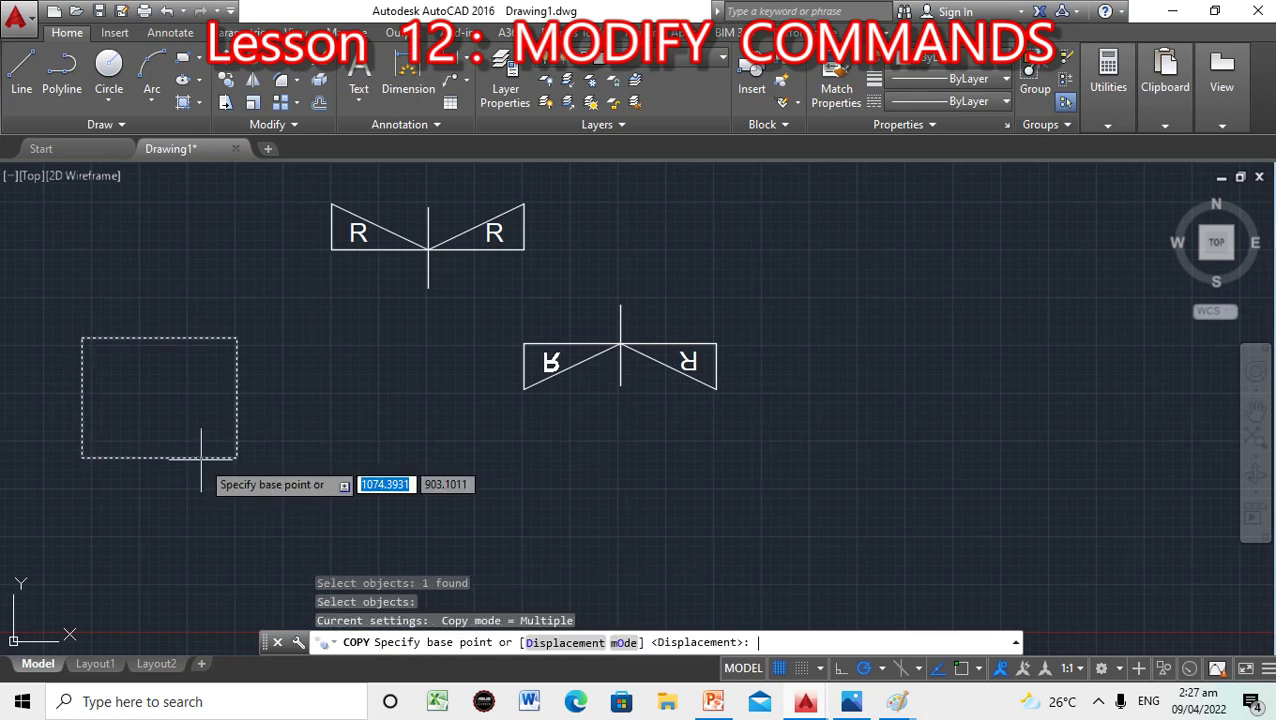
pyautogui.click(83, 459)
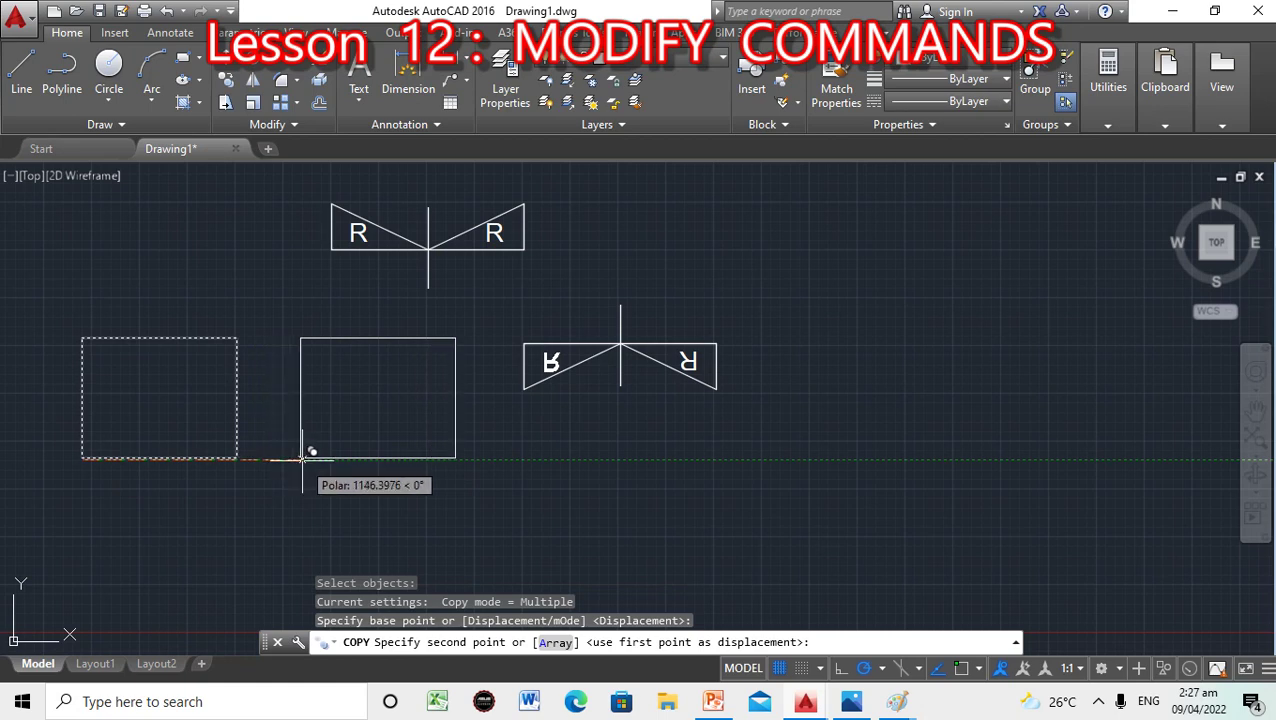
pyautogui.click(302, 458)
pyautogui.press('Escape')
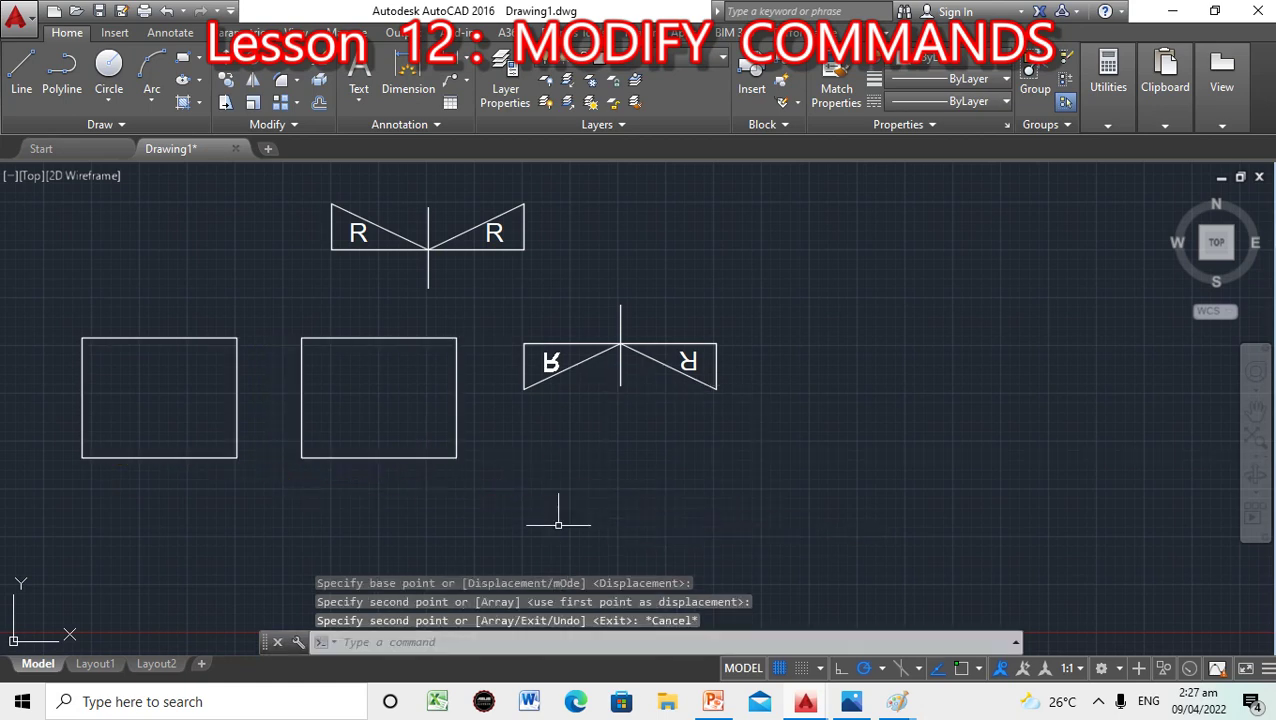
# Try to chamfer the upper-right corner of the original rectangle by selecting its top and right edges.
pyautogui.click(490, 644)
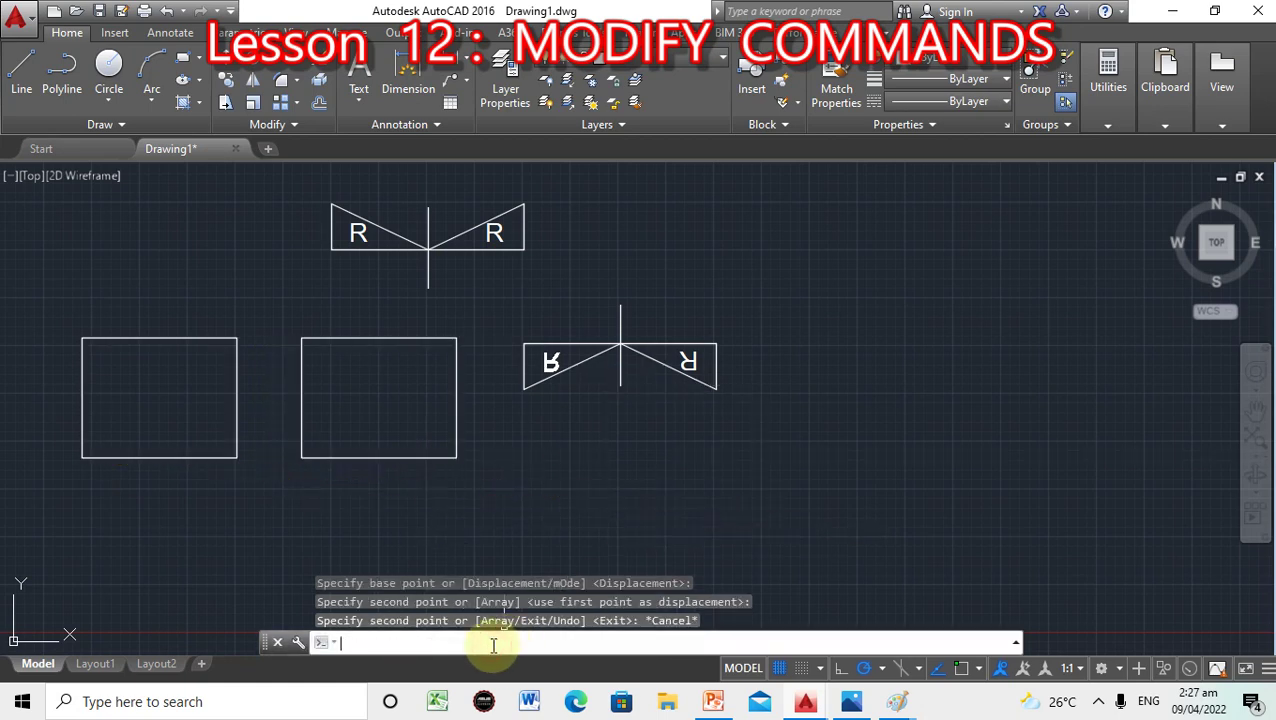
pyautogui.write('CHAMFER')
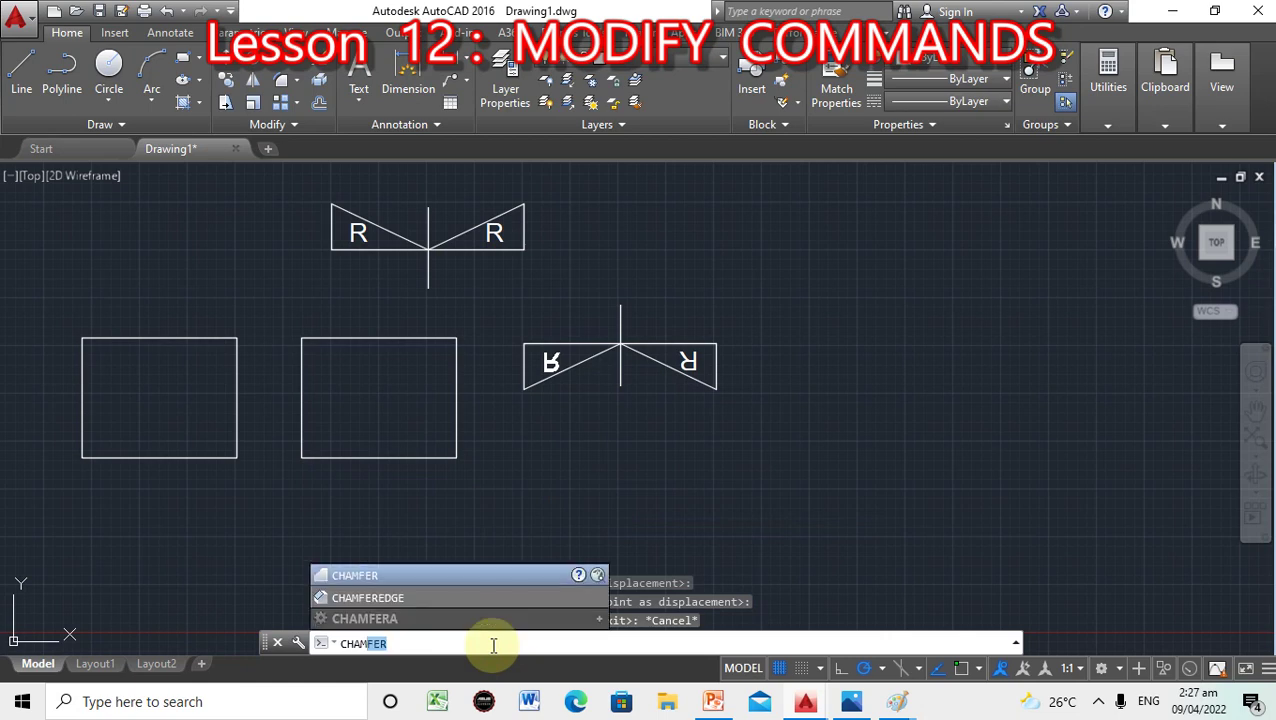
pyautogui.press('Return')
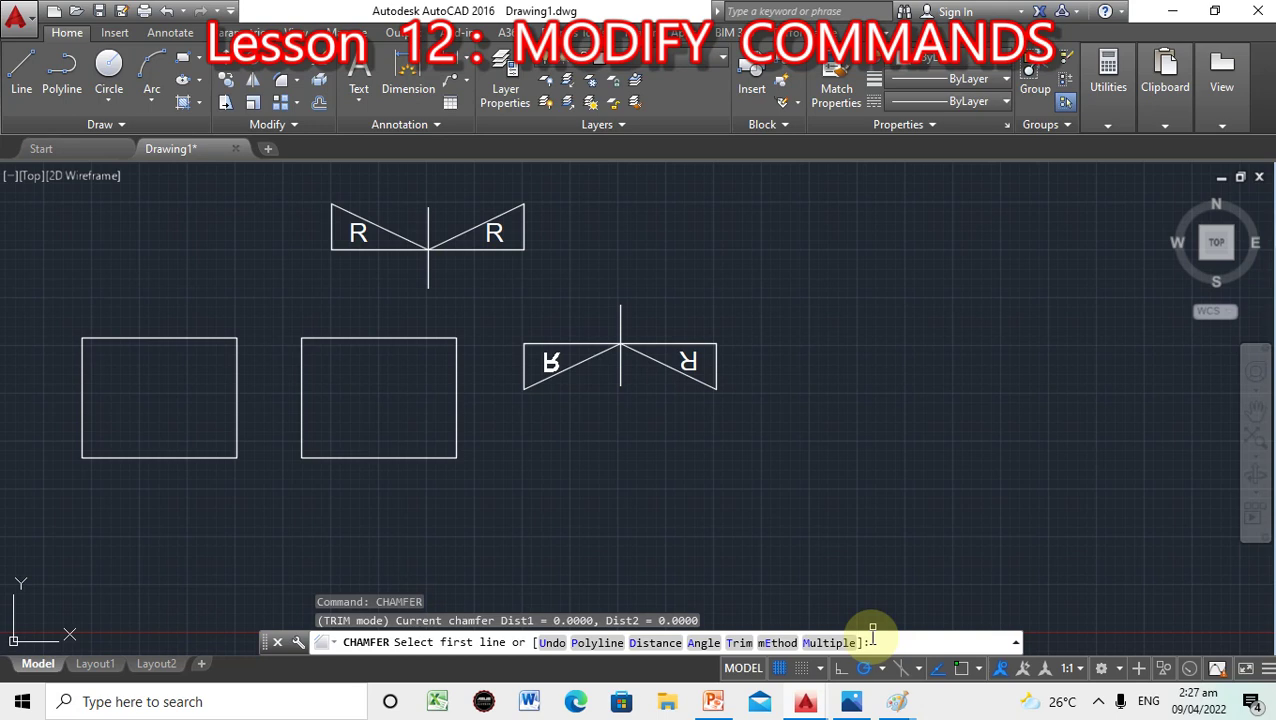
pyautogui.click(193, 339)
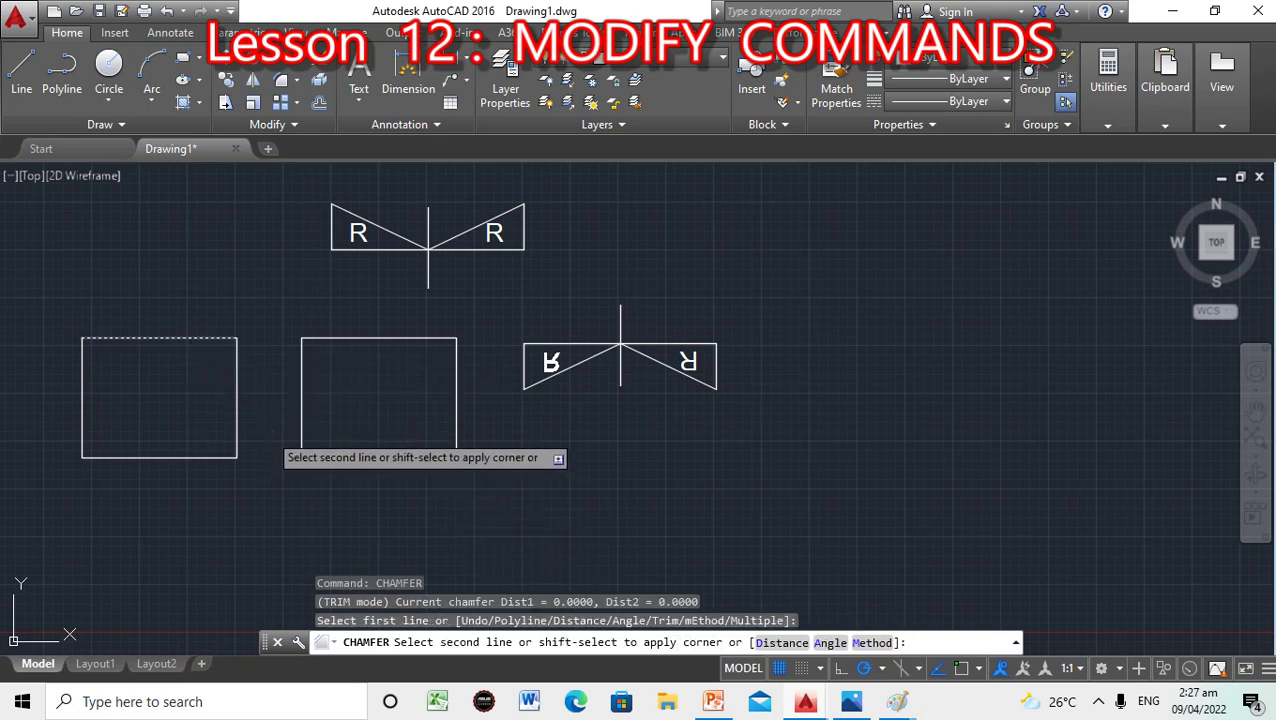
pyautogui.click(238, 398)
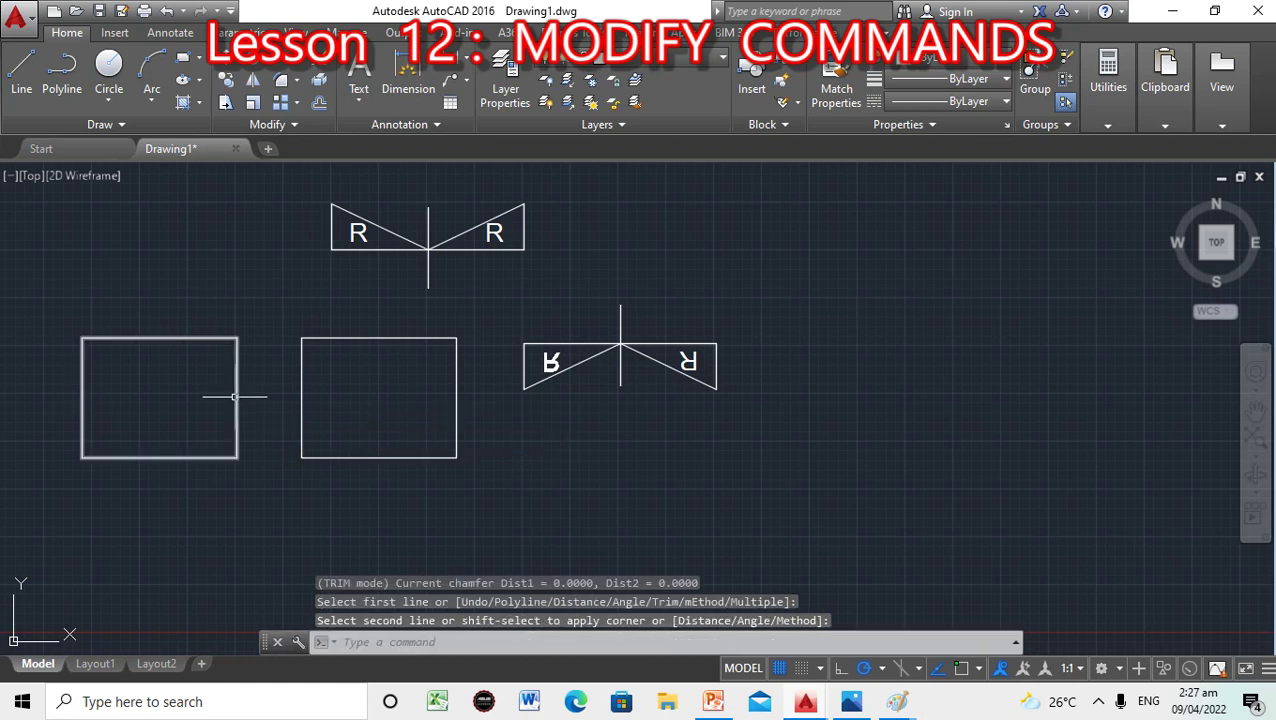
pyautogui.click(240, 396)
pyautogui.moveTo(237, 398)
pyautogui.press('Escape')
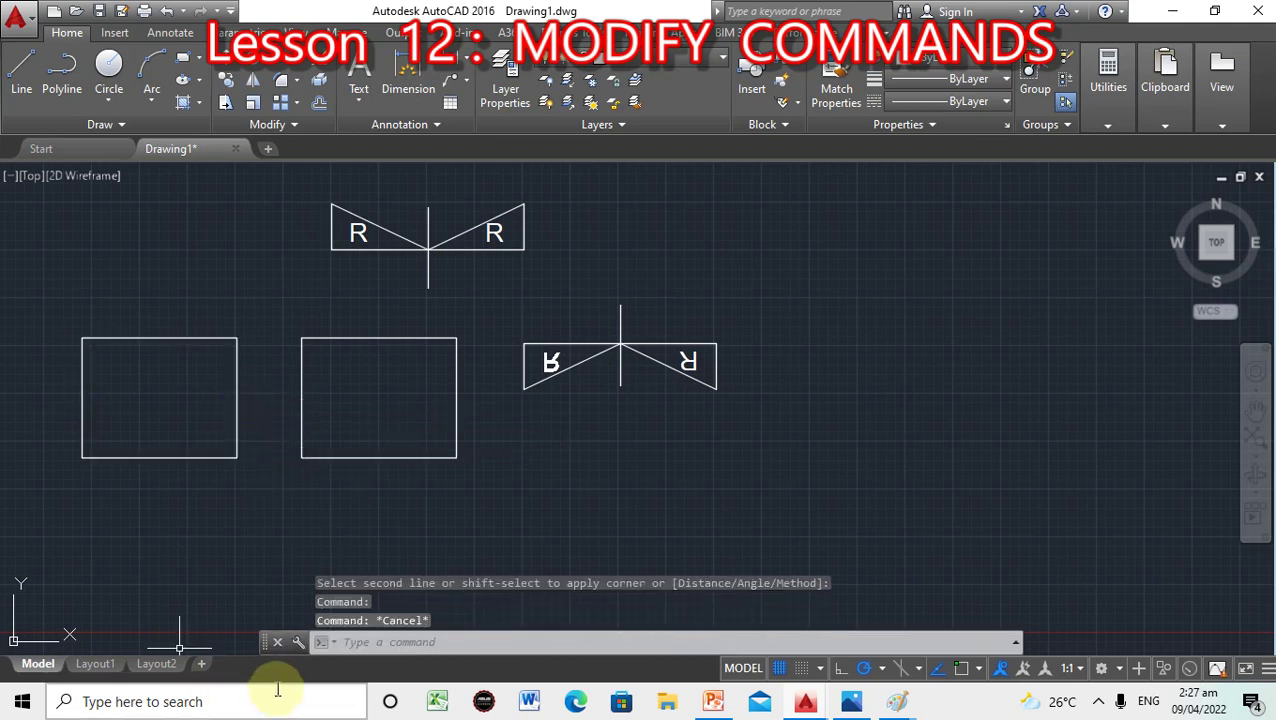
# Retry the chamfer between the original rectangle's top and right edges with the chamfer settings left as they are.
pyautogui.write('c')
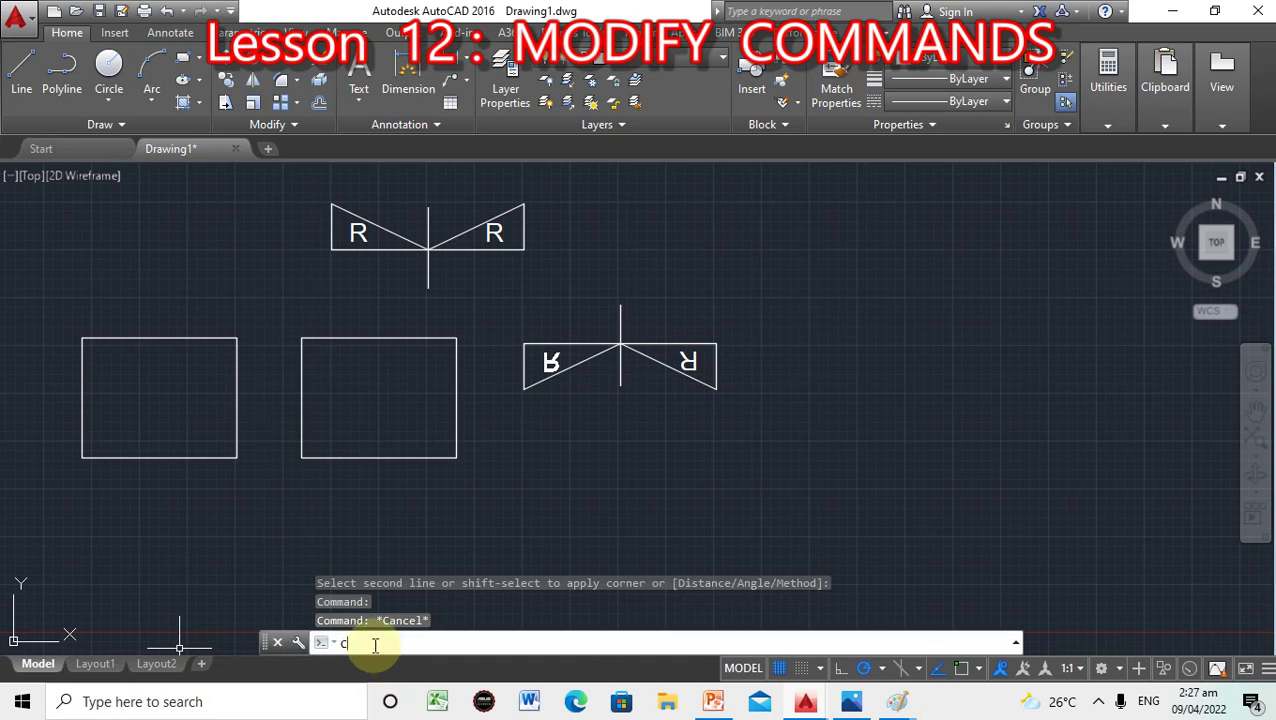
pyautogui.write('hamfer')
pyautogui.press('Return')
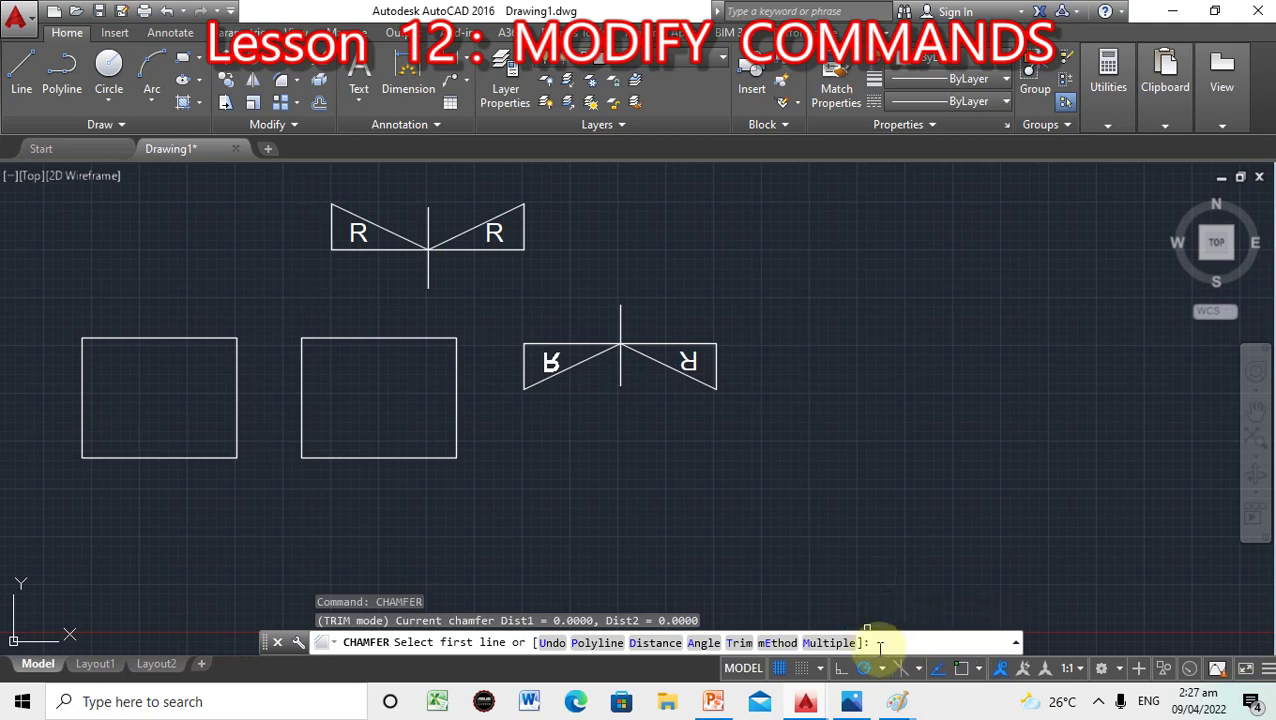
pyautogui.click(190, 339)
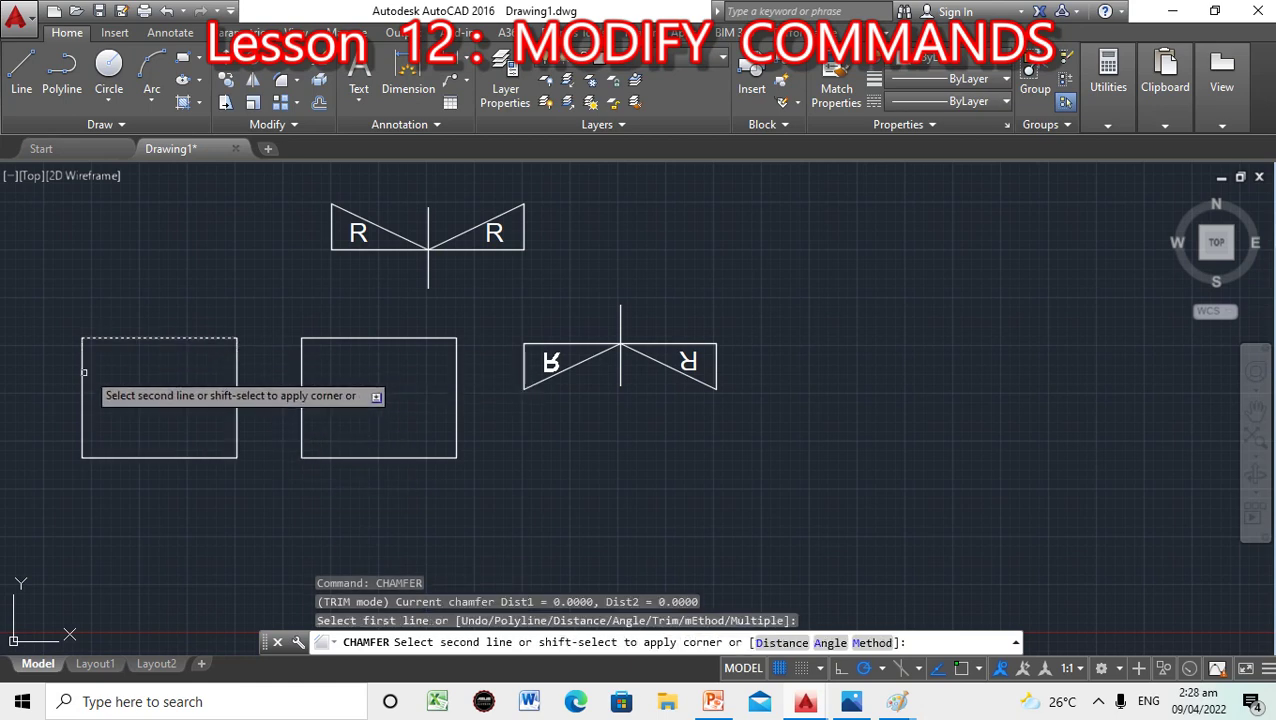
pyautogui.click(236, 366)
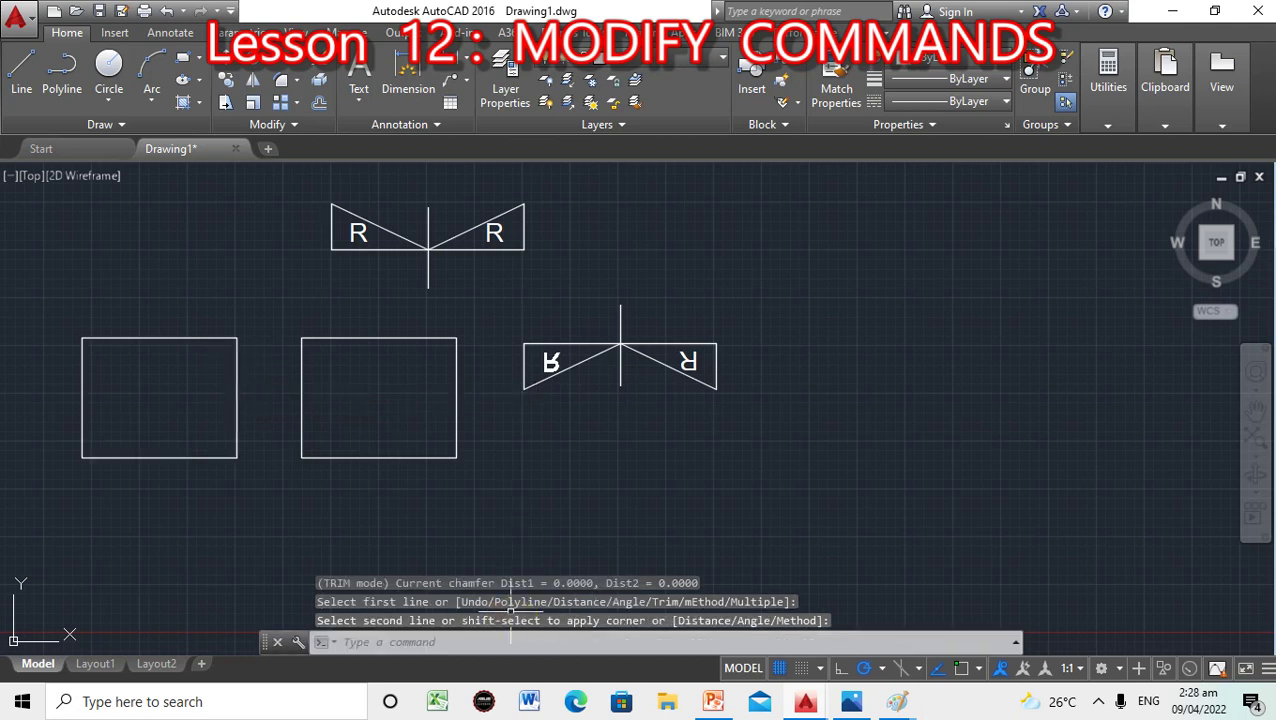
# Chamfer the original rectangle's upper-right corner between its top and right edges, with both chamfer distances set to 40.
pyautogui.press('Return')
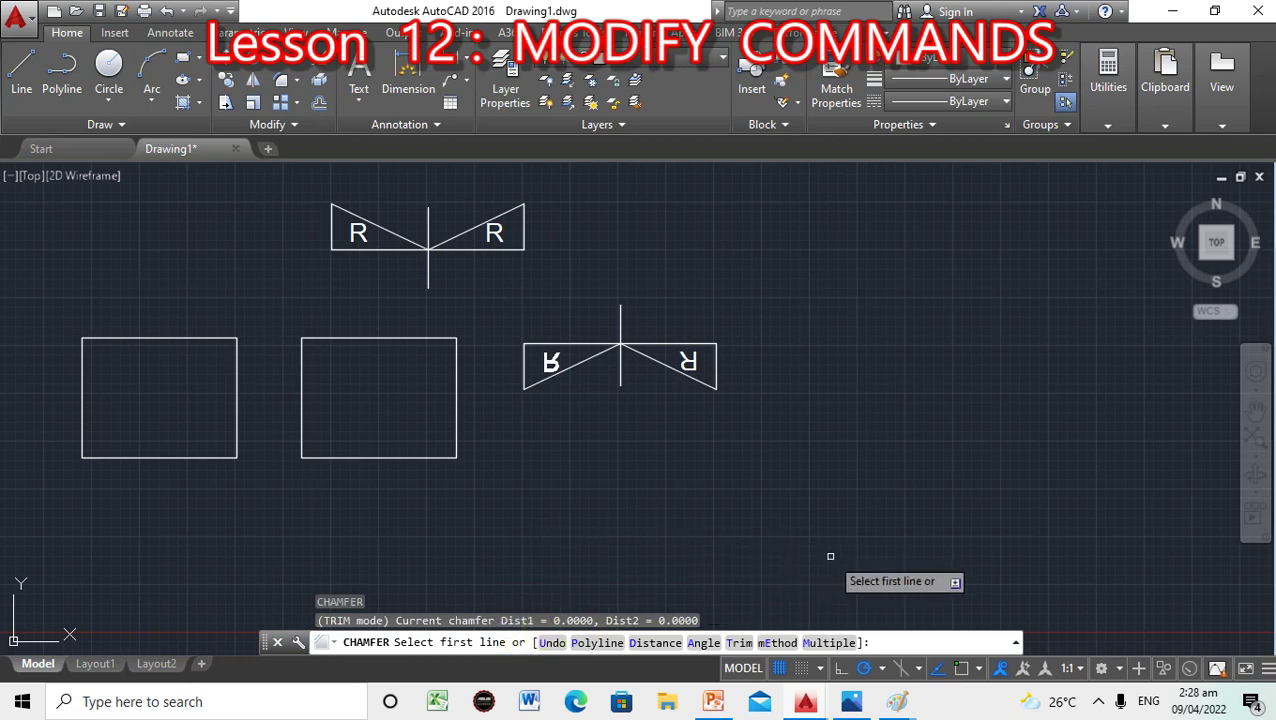
pyautogui.click(891, 642)
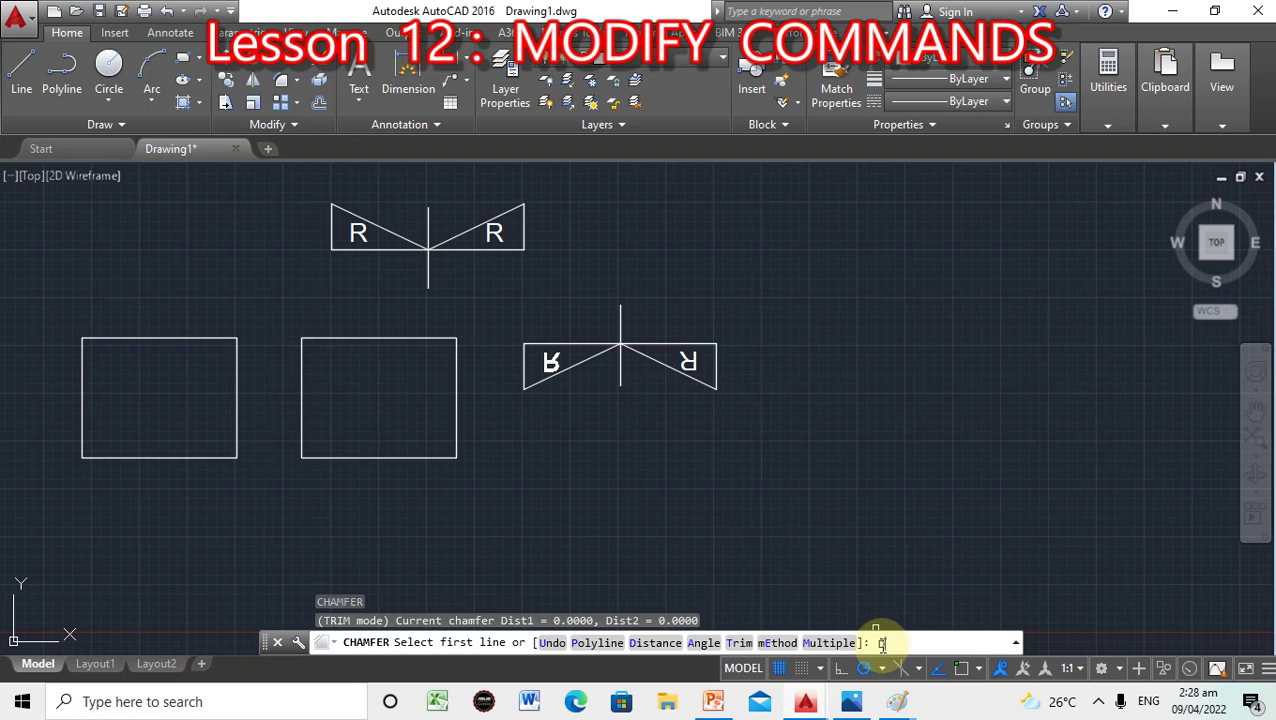
pyautogui.write('D')
pyautogui.press('Return')
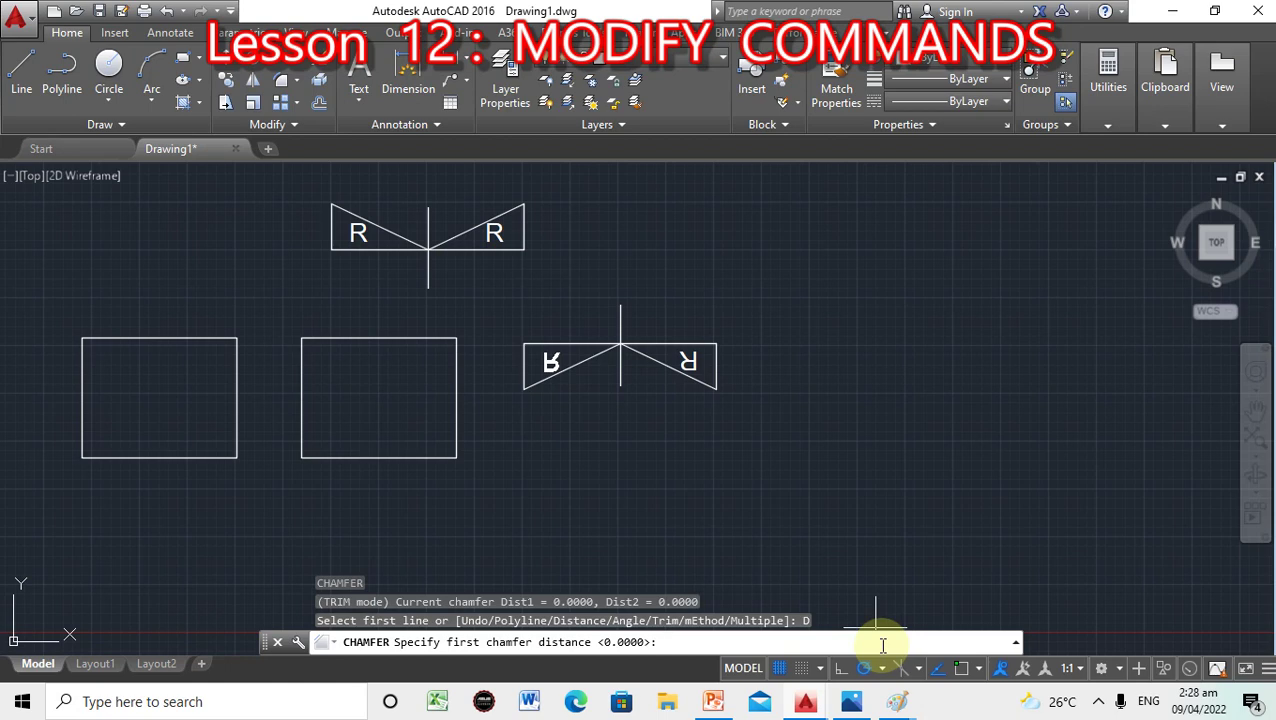
pyautogui.press('Return')
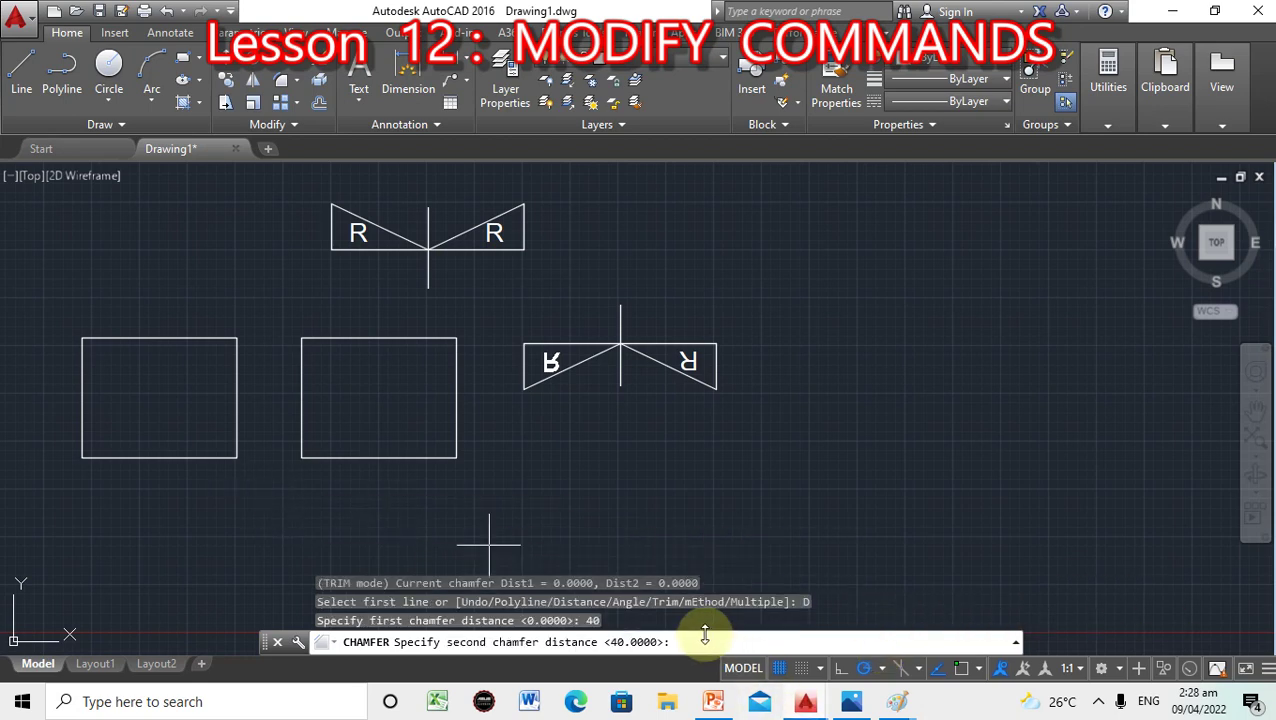
pyautogui.press('Return')
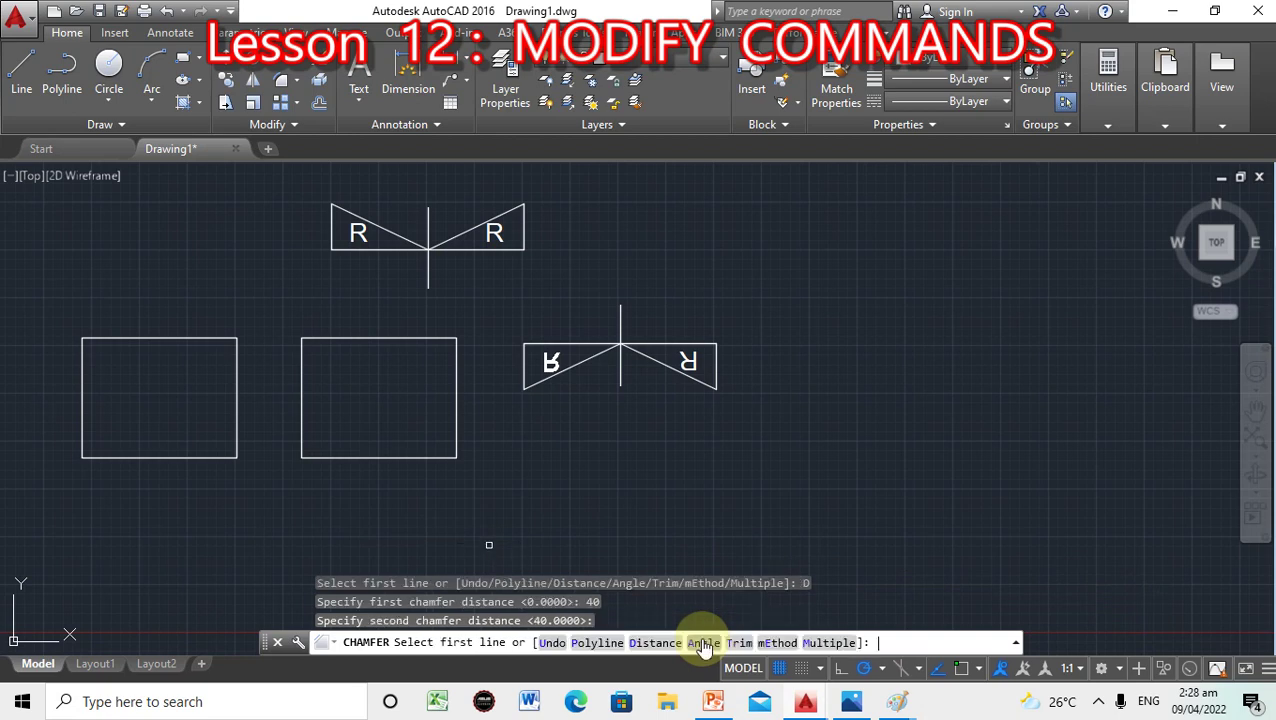
pyautogui.click(175, 340)
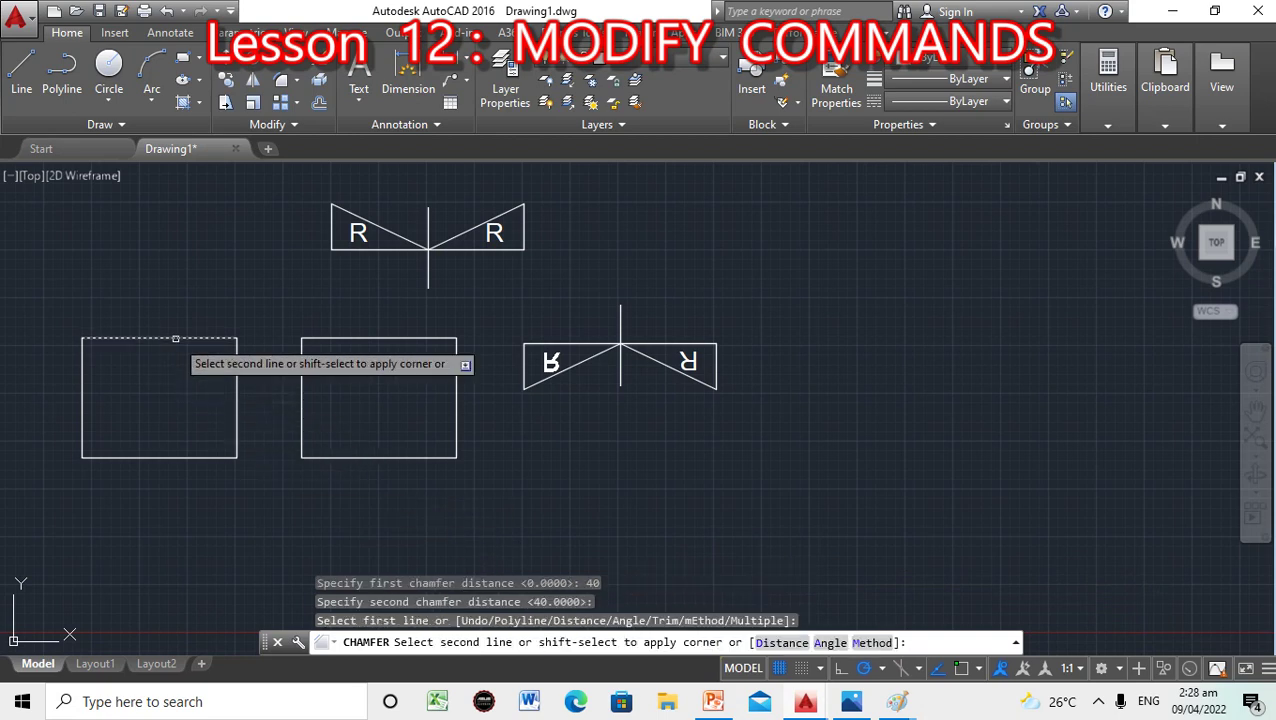
pyautogui.click(234, 382)
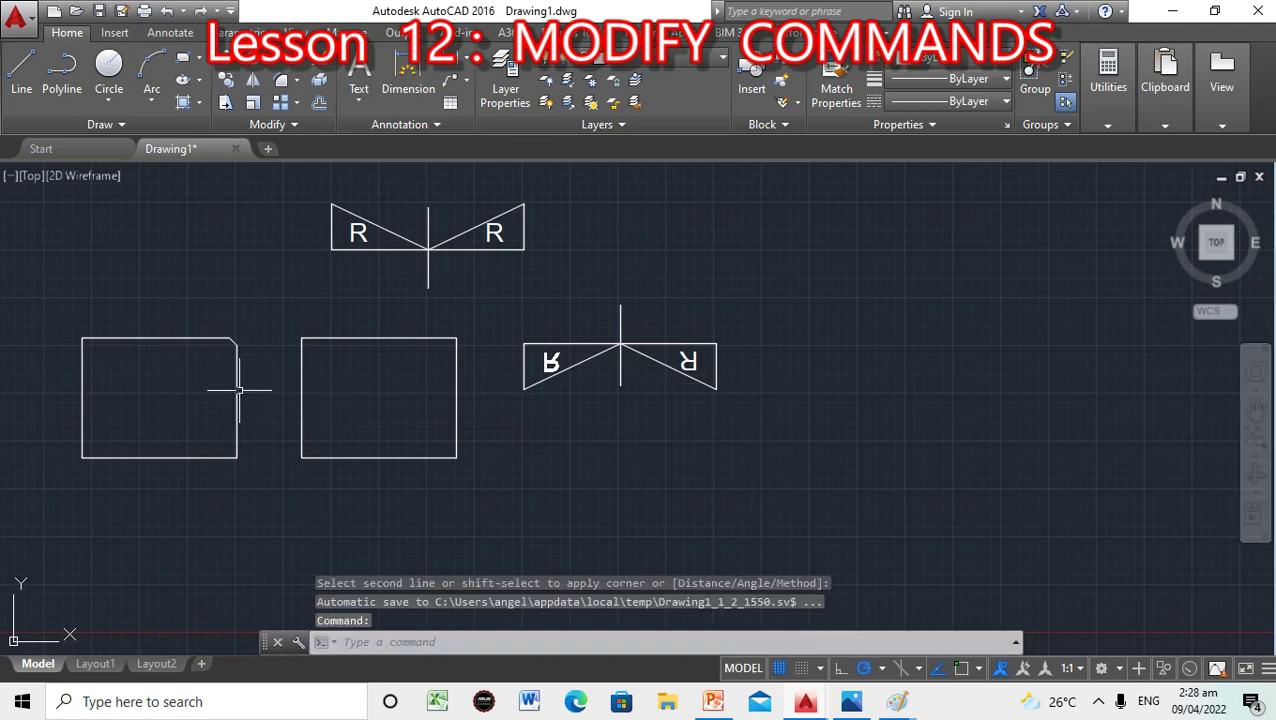
# Chamfer the original rectangle's lower-right corner between its right and bottom edges, with both chamfer distances set to 100.
pyautogui.scroll(2, 260, 362)
pyautogui.scroll(2, 263, 362)
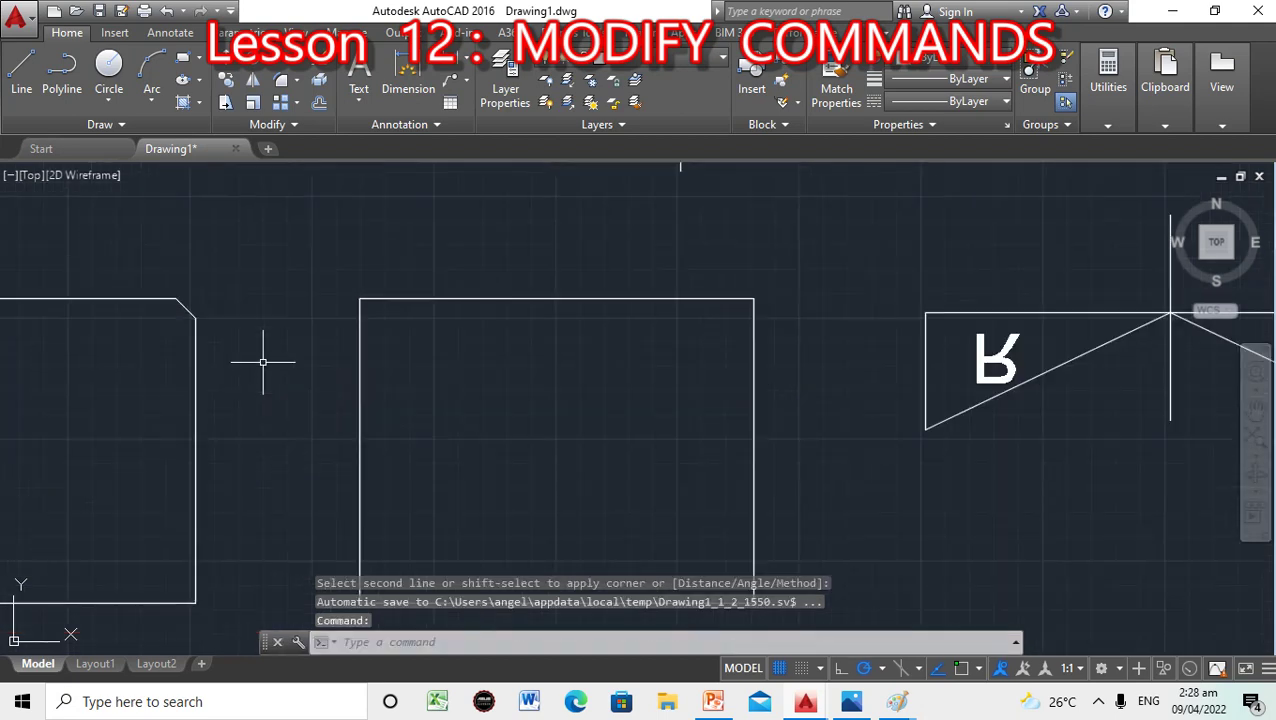
pyautogui.scroll(-4, 263, 362)
pyautogui.scroll(2, 263, 362)
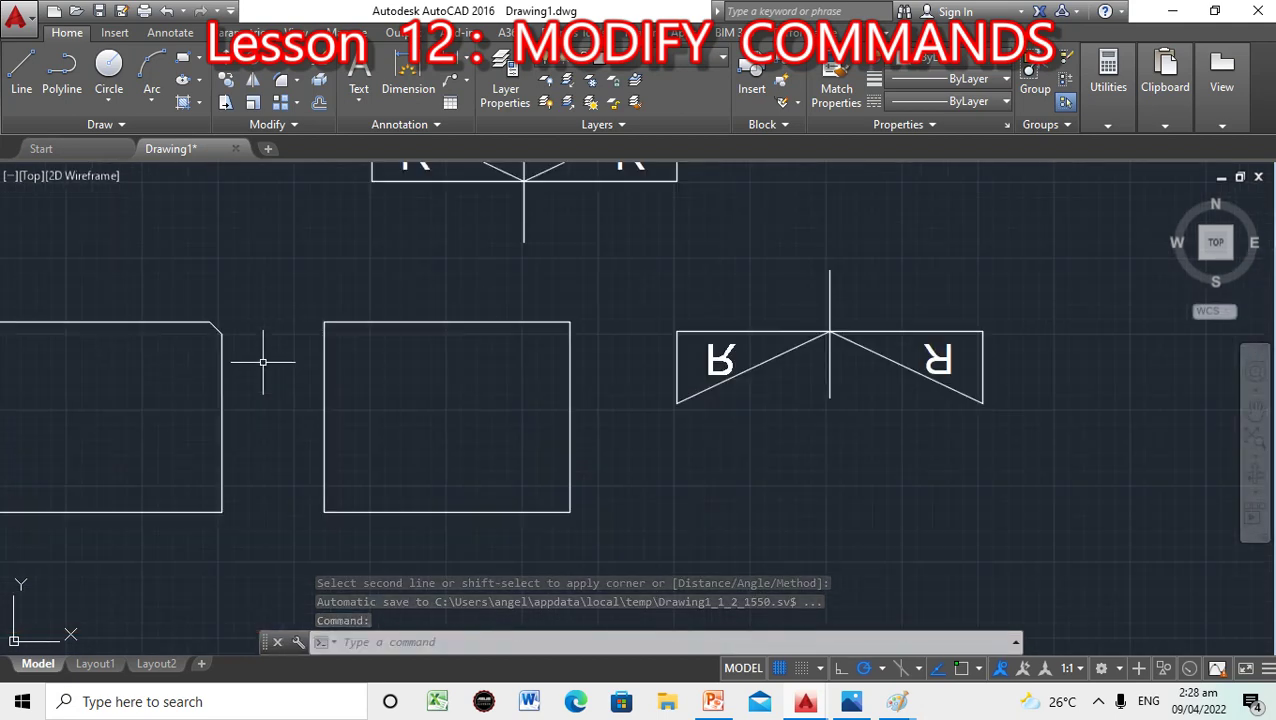
pyautogui.click(1255, 405)
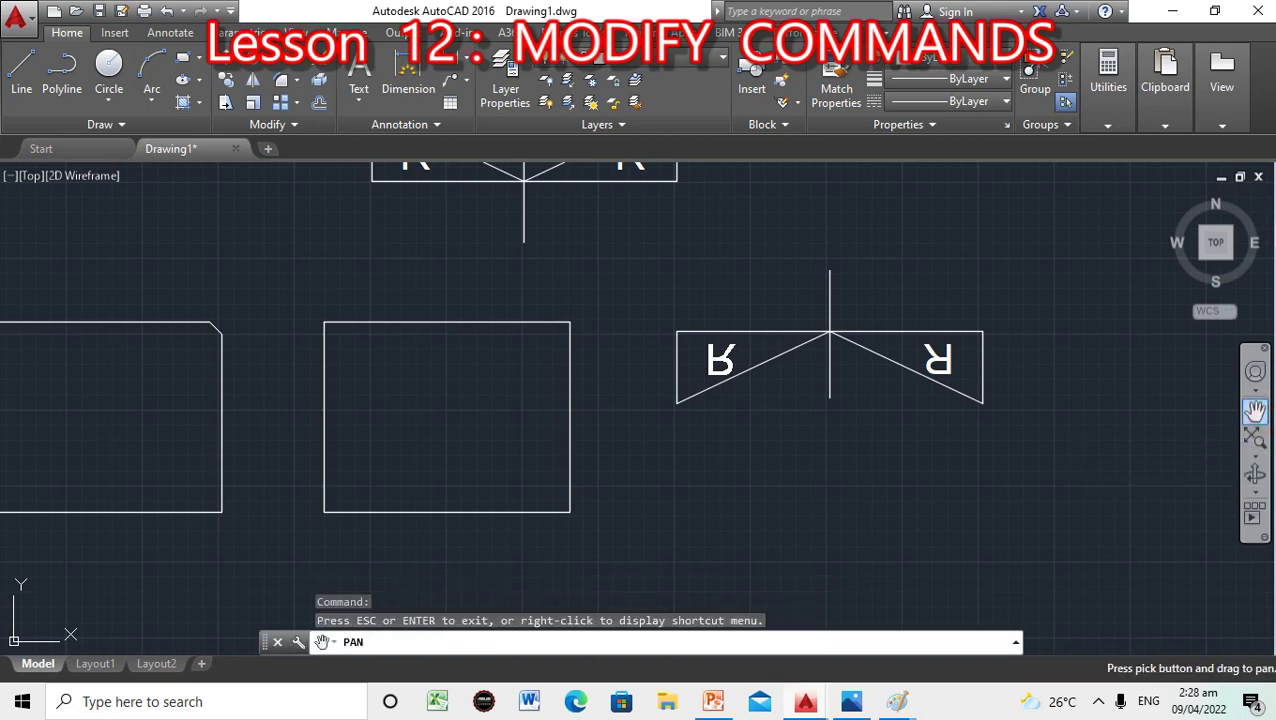
pyautogui.moveTo(259, 490)
pyautogui.mouseDown()
pyautogui.moveTo(305, 470)
pyautogui.moveTo(512, 458)
pyautogui.mouseUp()
pyautogui.press('Escape')
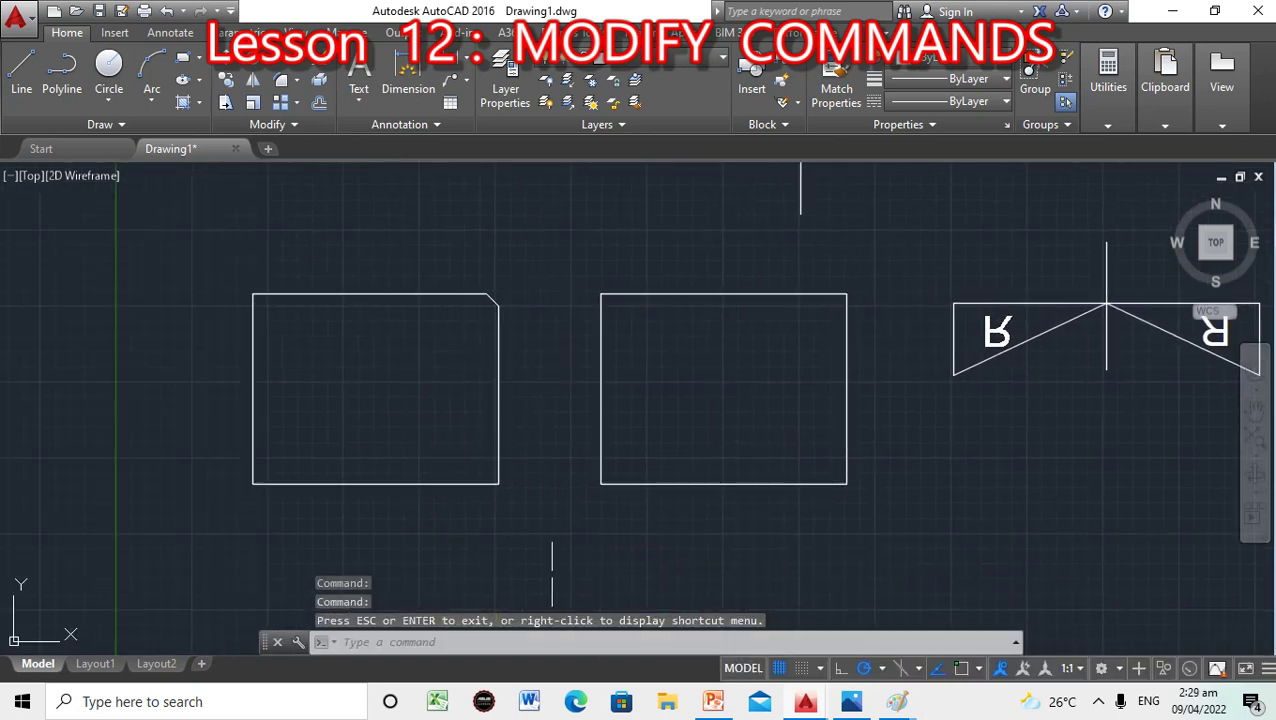
pyautogui.click(537, 642)
pyautogui.write('chamf')
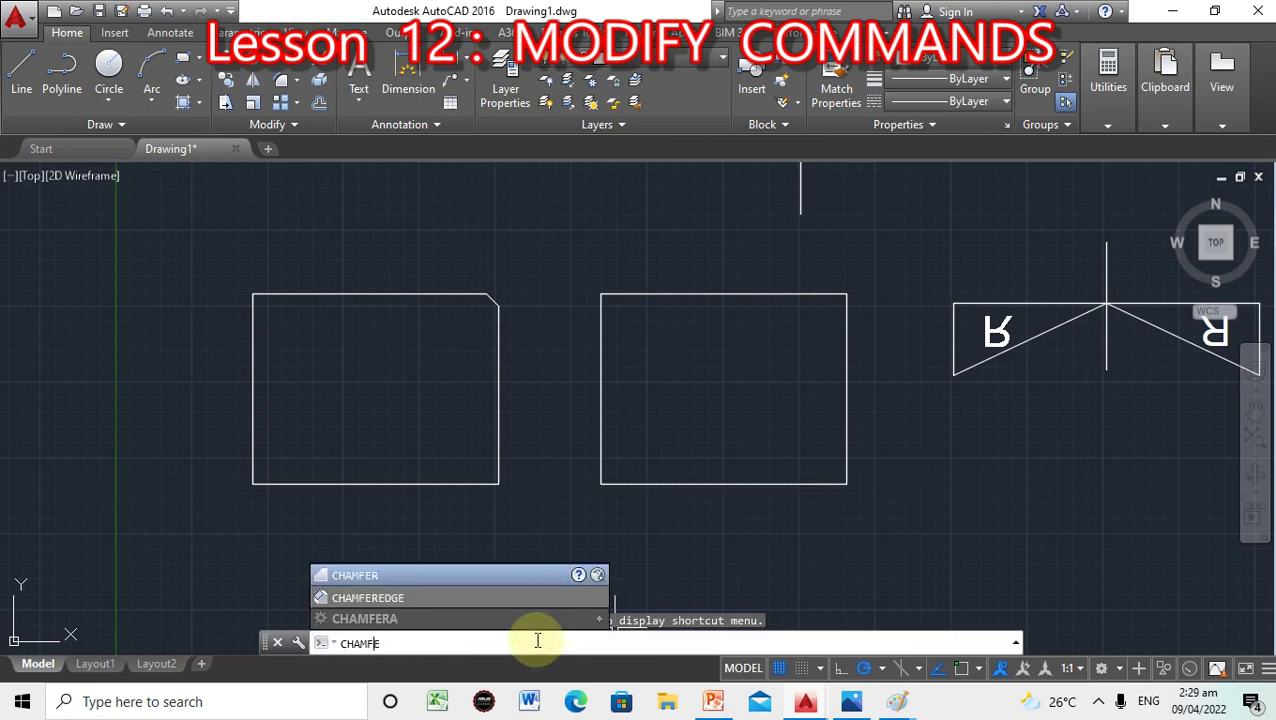
pyautogui.write('er')
pyautogui.press('Return')
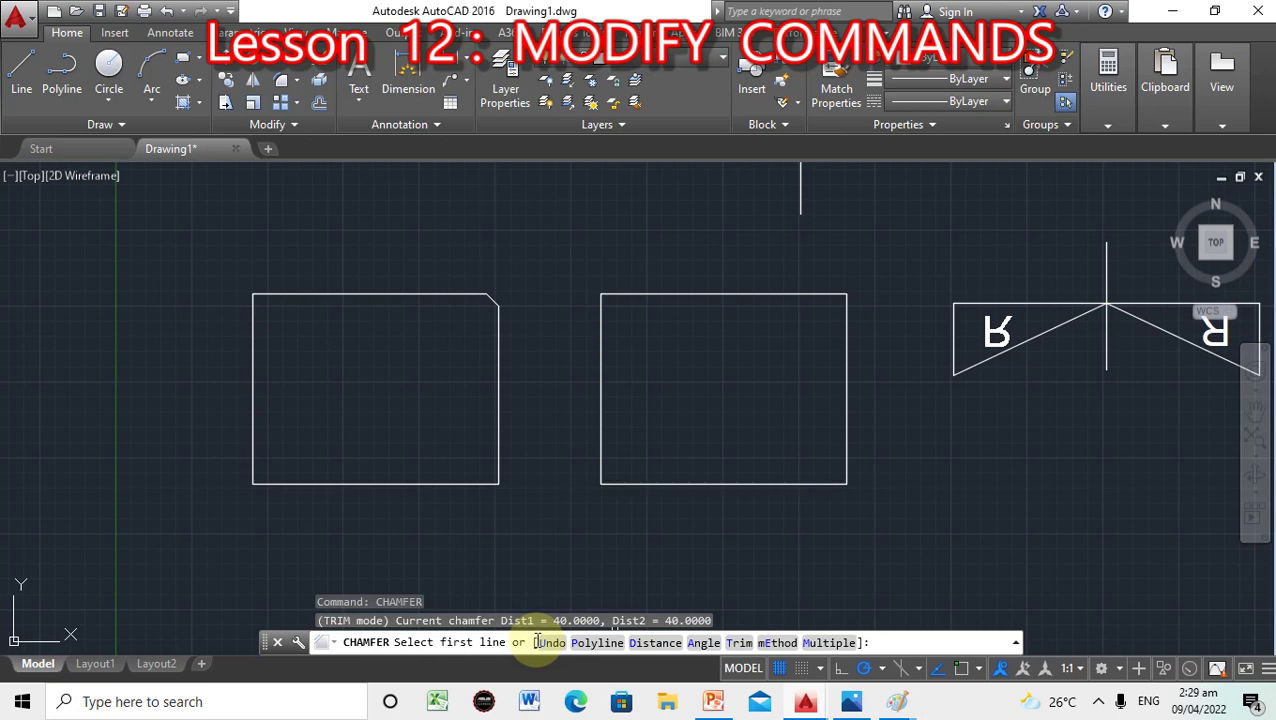
pyautogui.write('d')
pyautogui.press('Return')
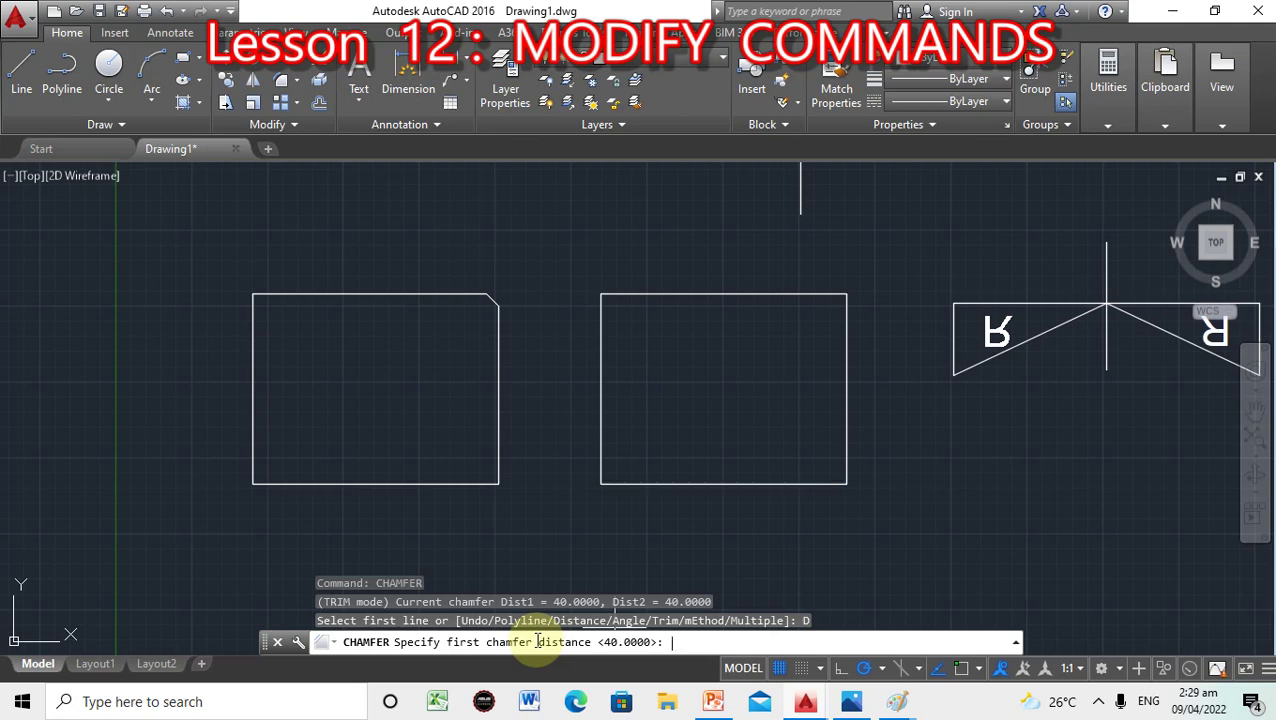
pyautogui.write('100')
pyautogui.press('Return')
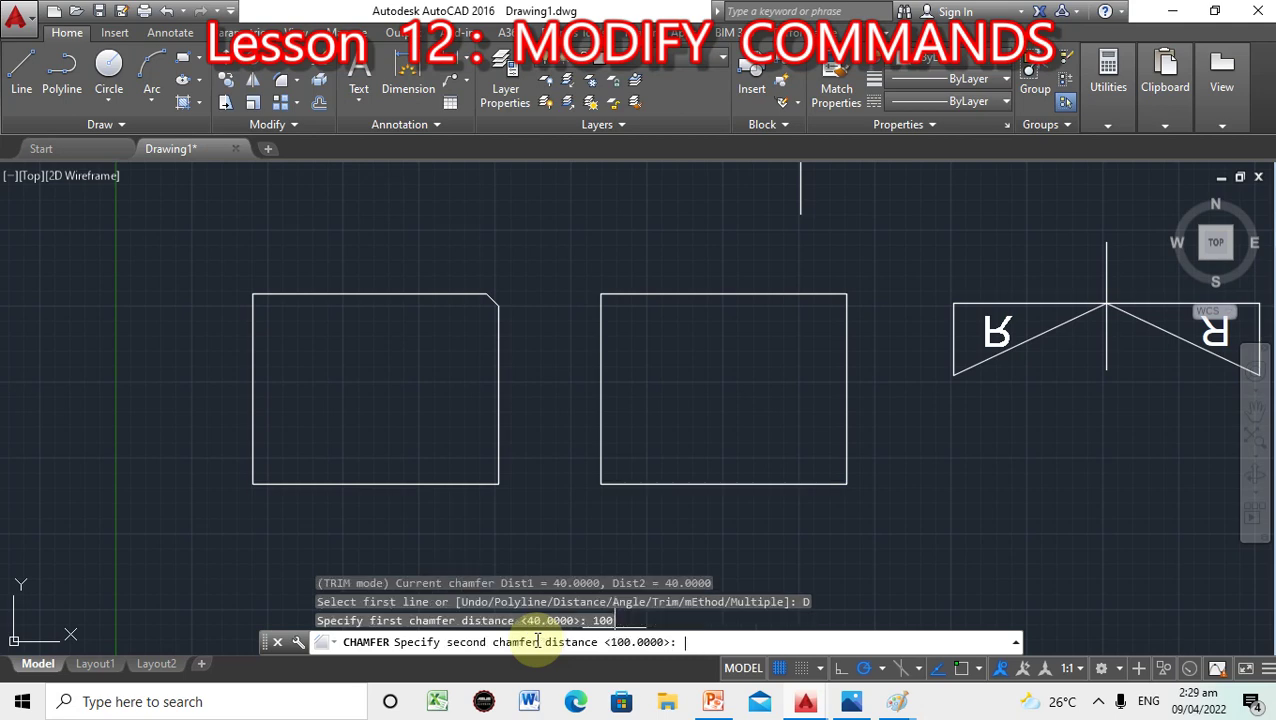
pyautogui.write('100')
pyautogui.press('Return')
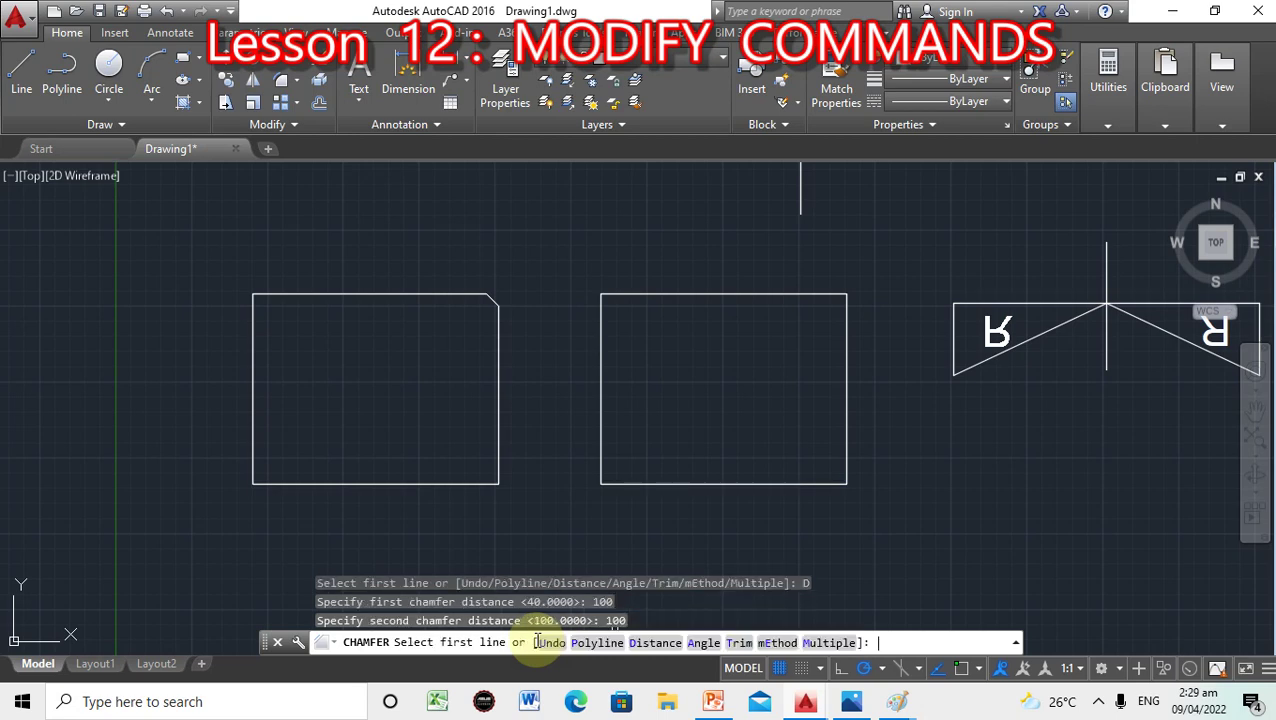
pyautogui.click(496, 462)
pyautogui.click(460, 483)
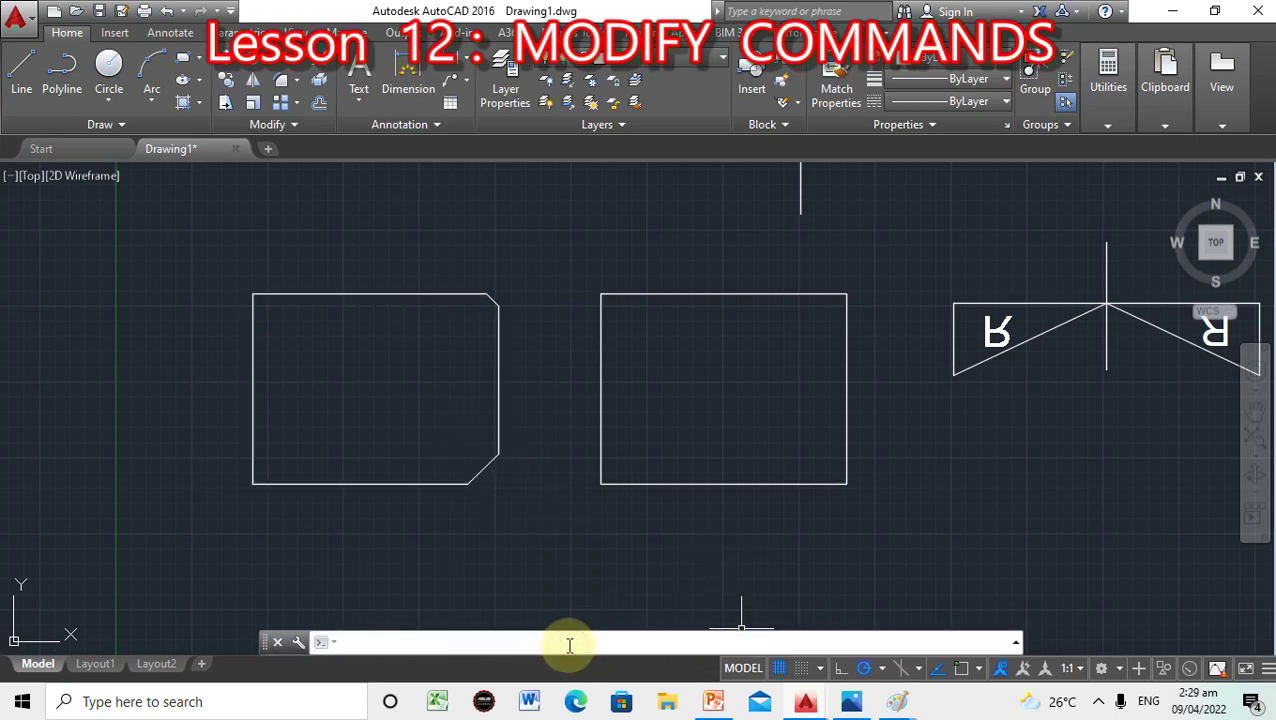
# Chamfer the original rectangle's lower-left corner with a first distance of 100 on the left edge and a second distance of 40 on the bottom edge.
pyautogui.write('hamfer')
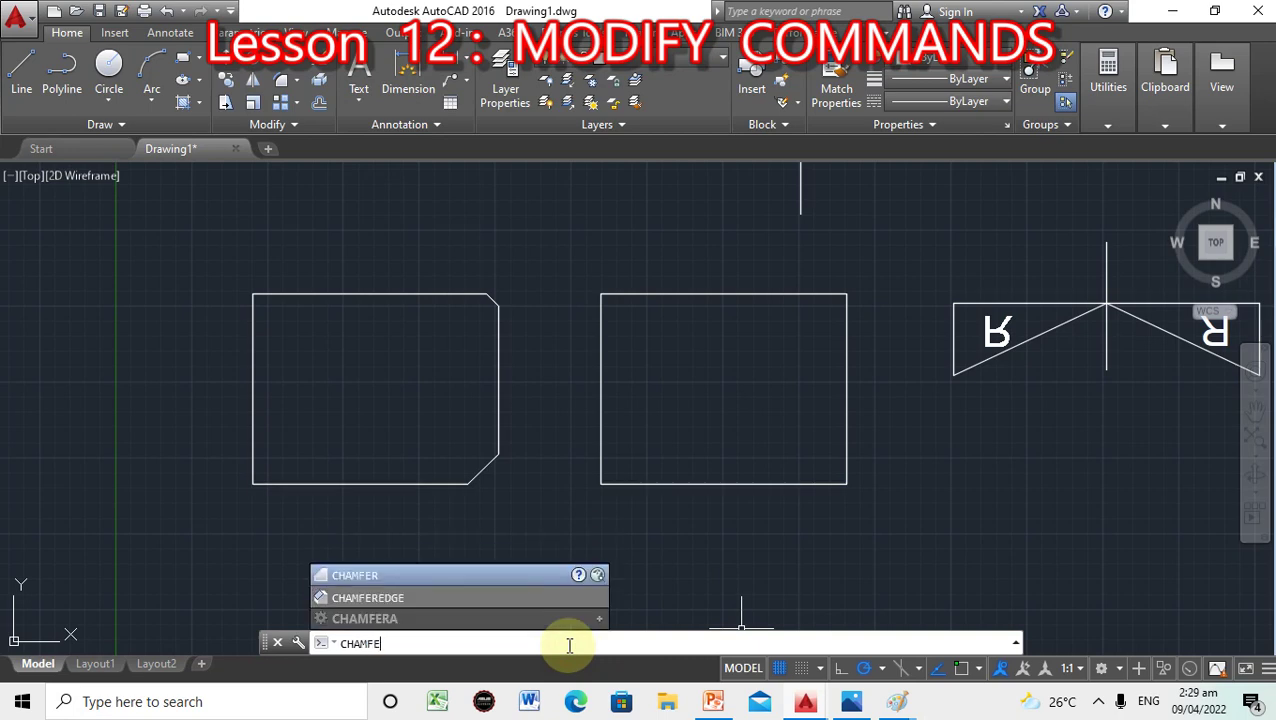
pyautogui.press('Return')
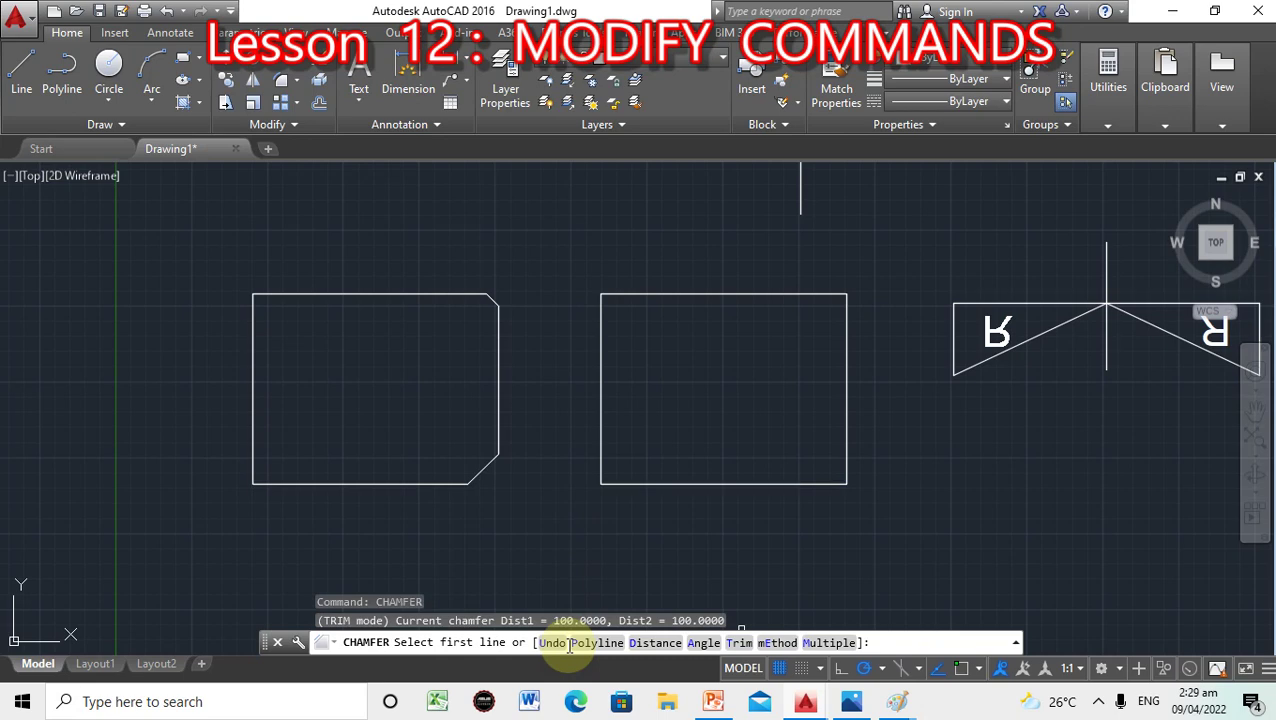
pyautogui.click(884, 645)
pyautogui.write('d')
pyautogui.press('Return')
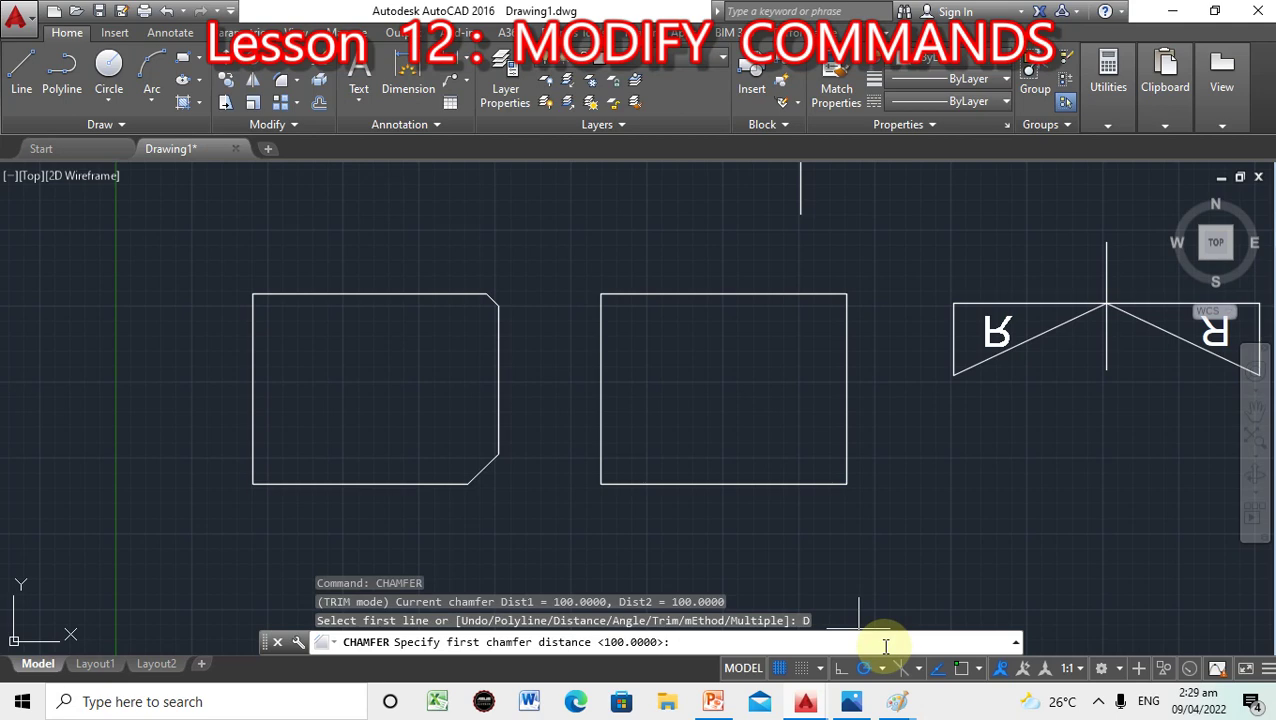
pyautogui.press('Return')
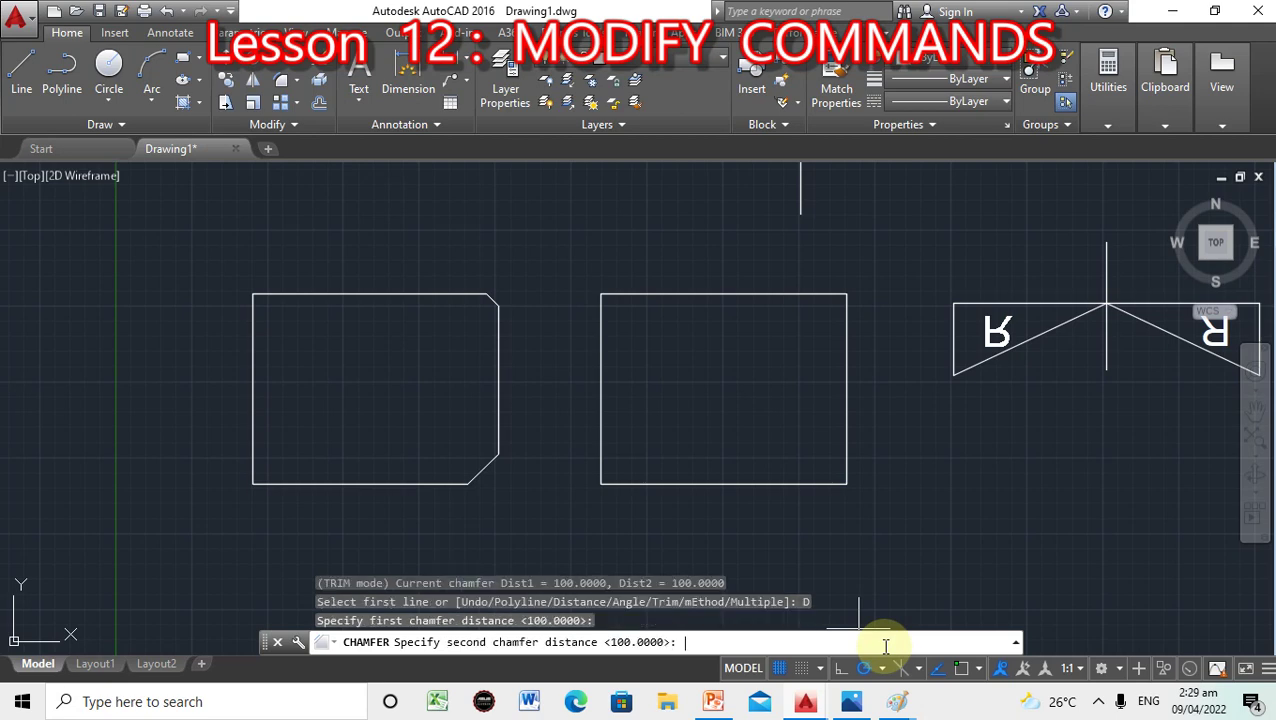
pyautogui.write('40')
pyautogui.press('Return')
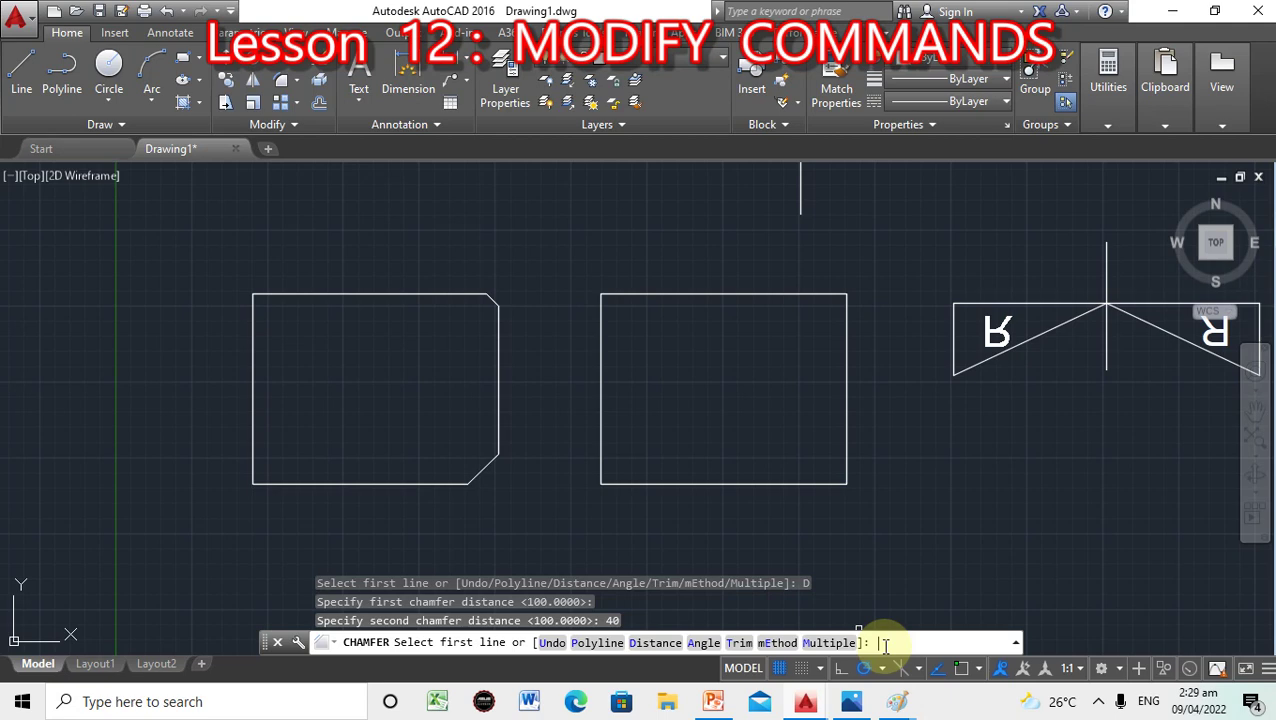
pyautogui.click(253, 457)
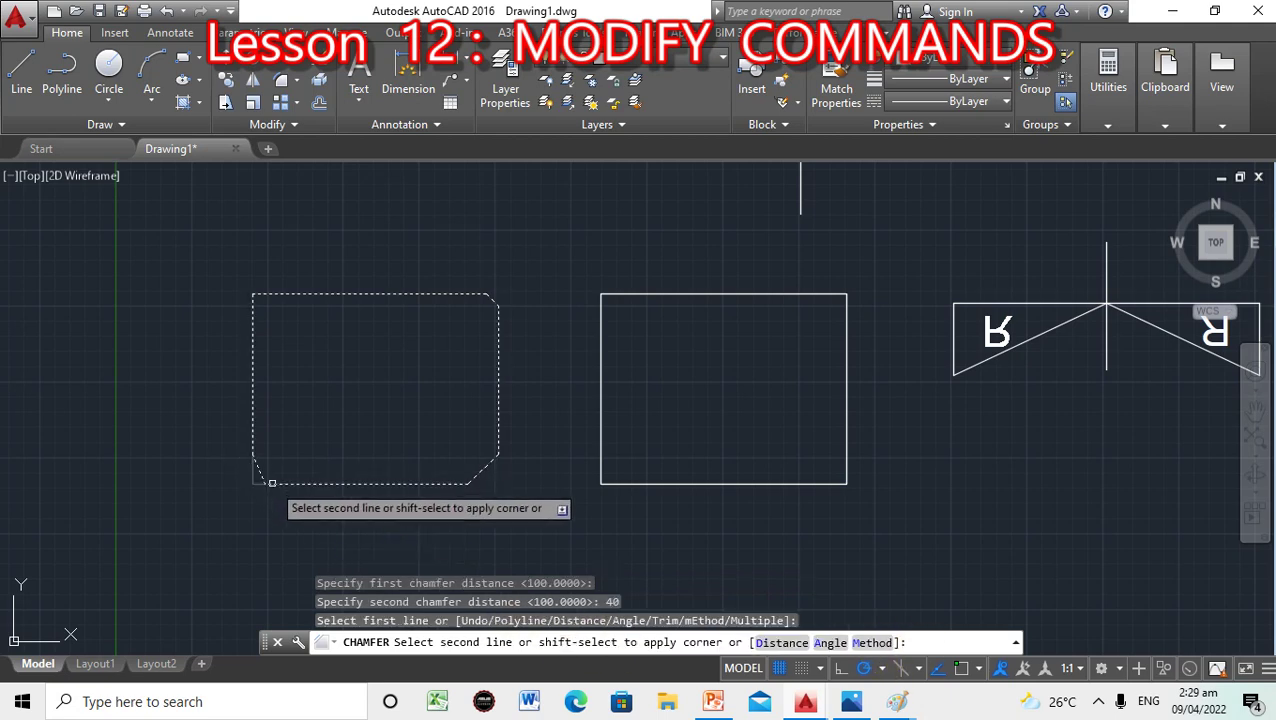
pyautogui.click(268, 482)
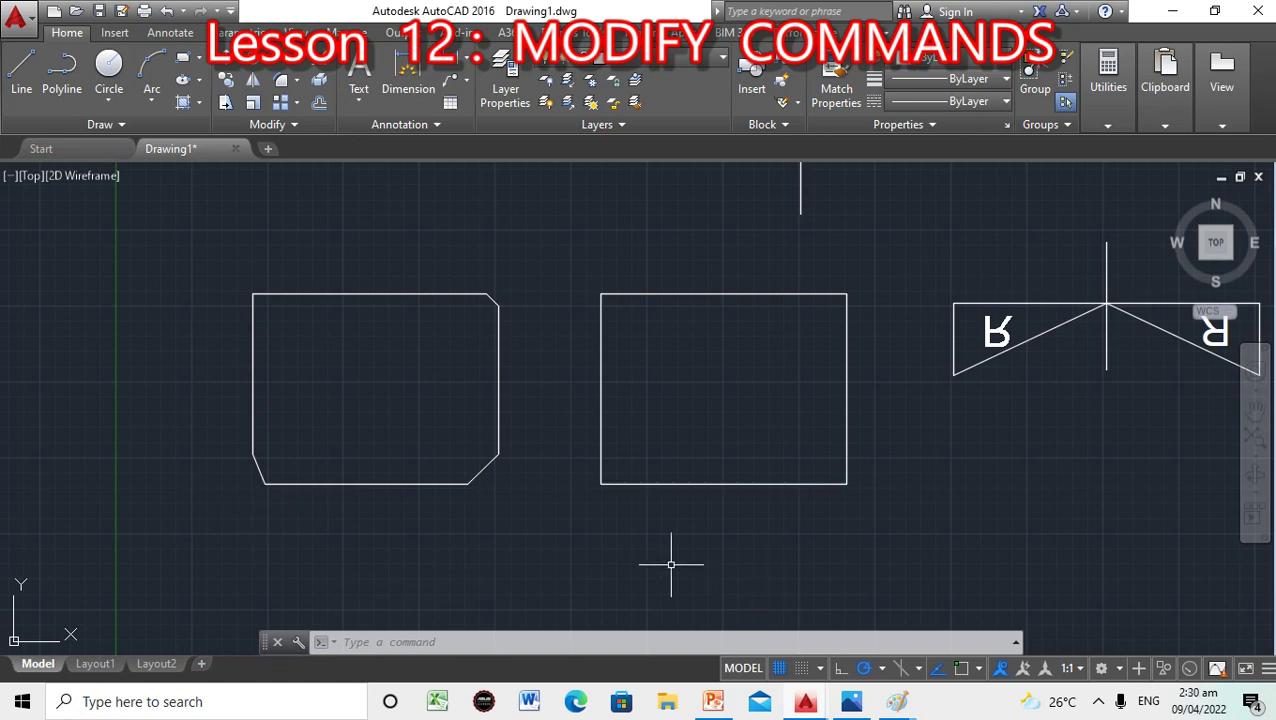
# Chamfer the original rectangle's upper-left corner between its left and top edges, with both chamfer distances set to 200.
pyautogui.click(501, 640)
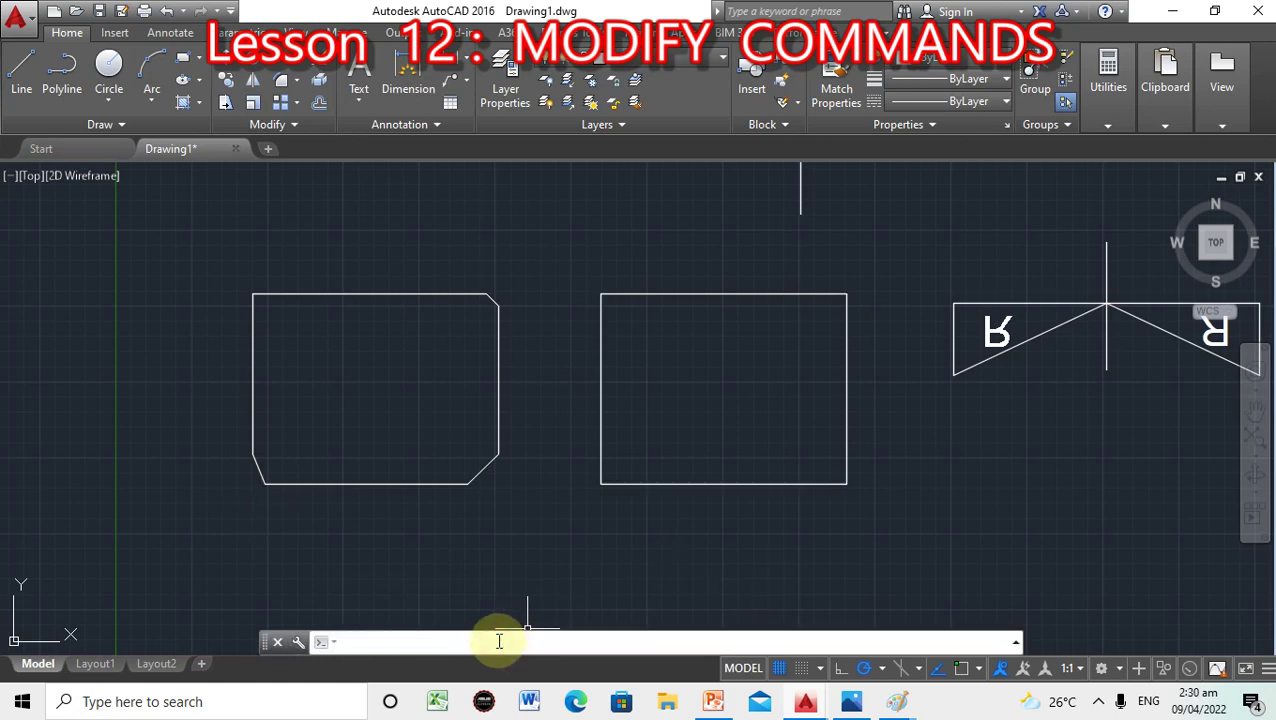
pyautogui.write('CHAMF')
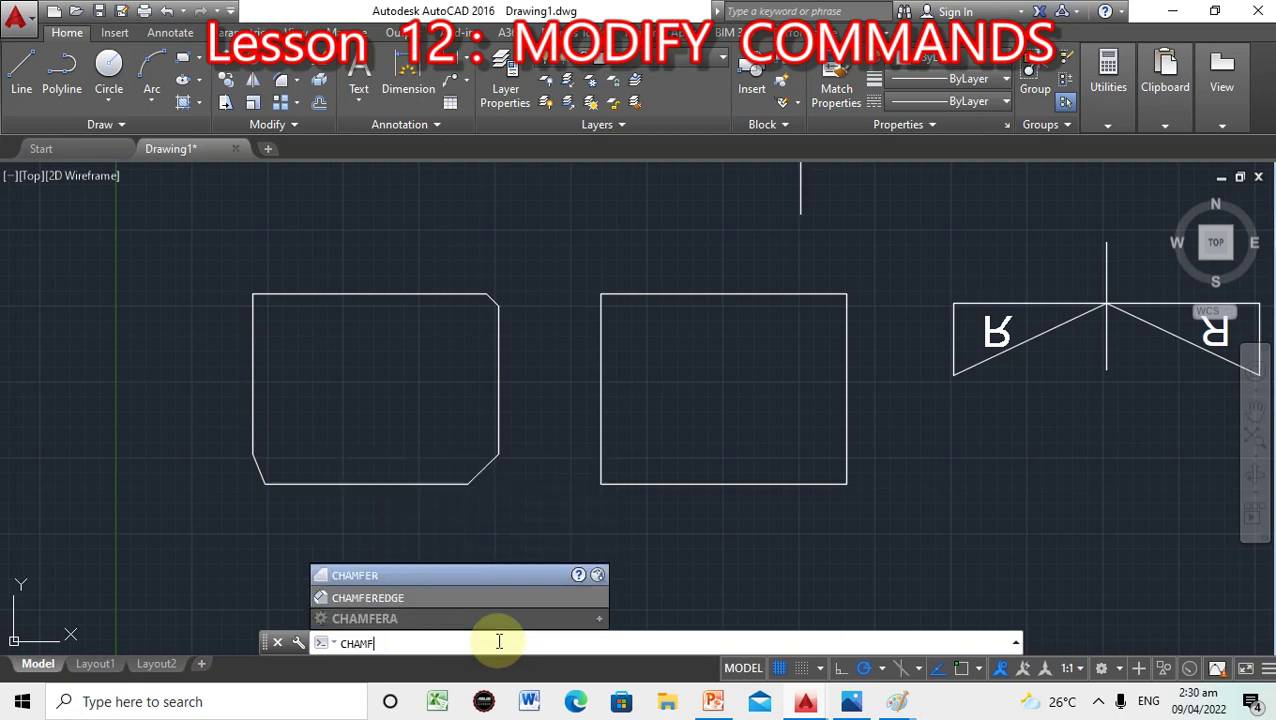
pyautogui.write('ER')
pyautogui.press('Return')
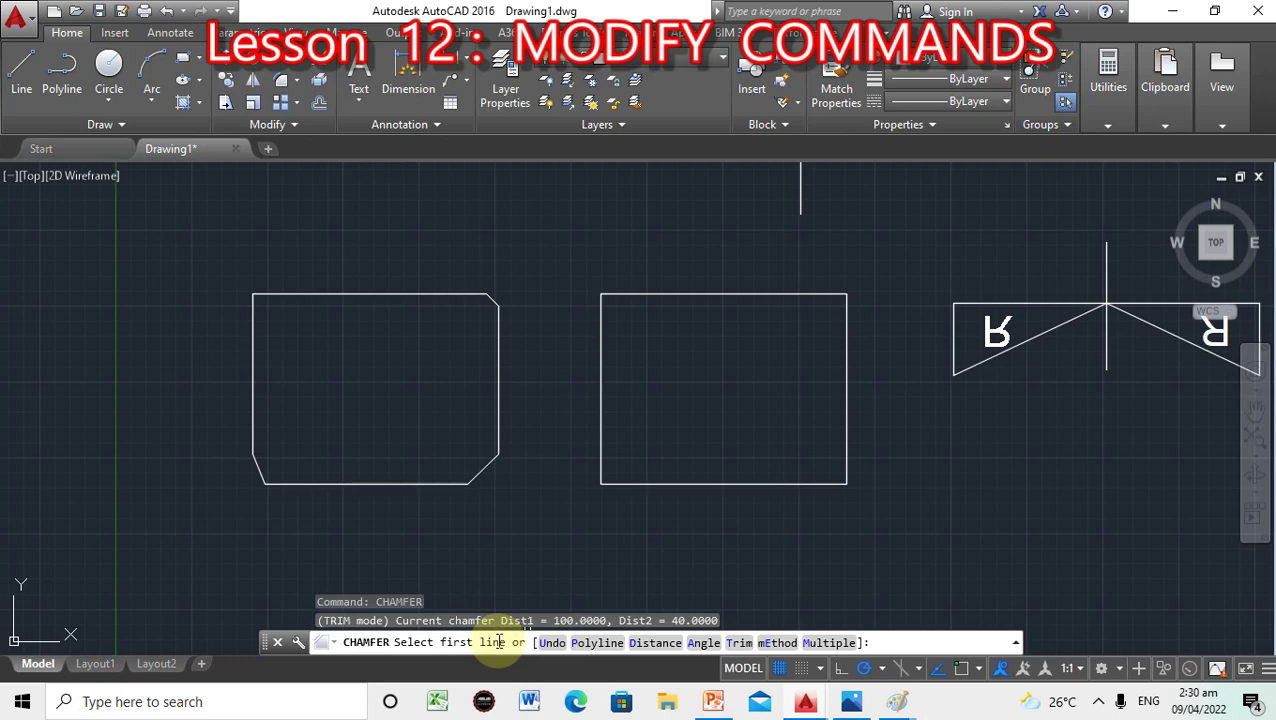
pyautogui.write('D')
pyautogui.press('Return')
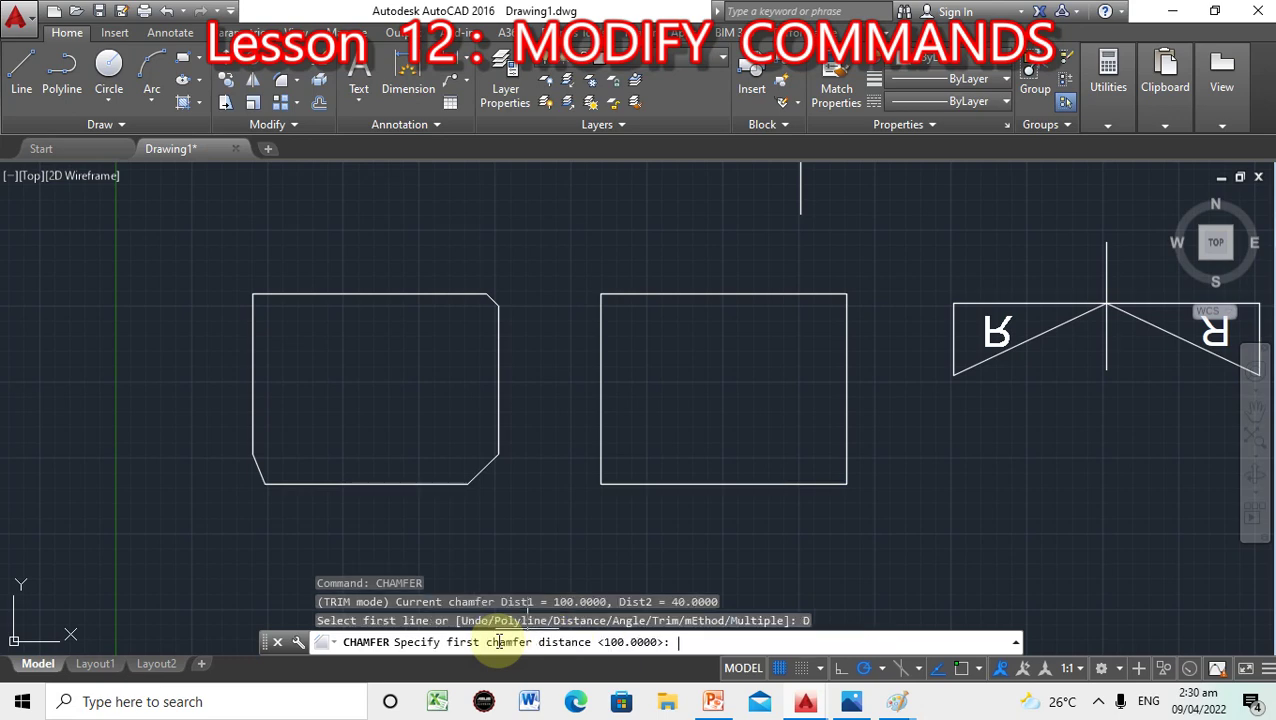
pyautogui.write('200')
pyautogui.press('Return')
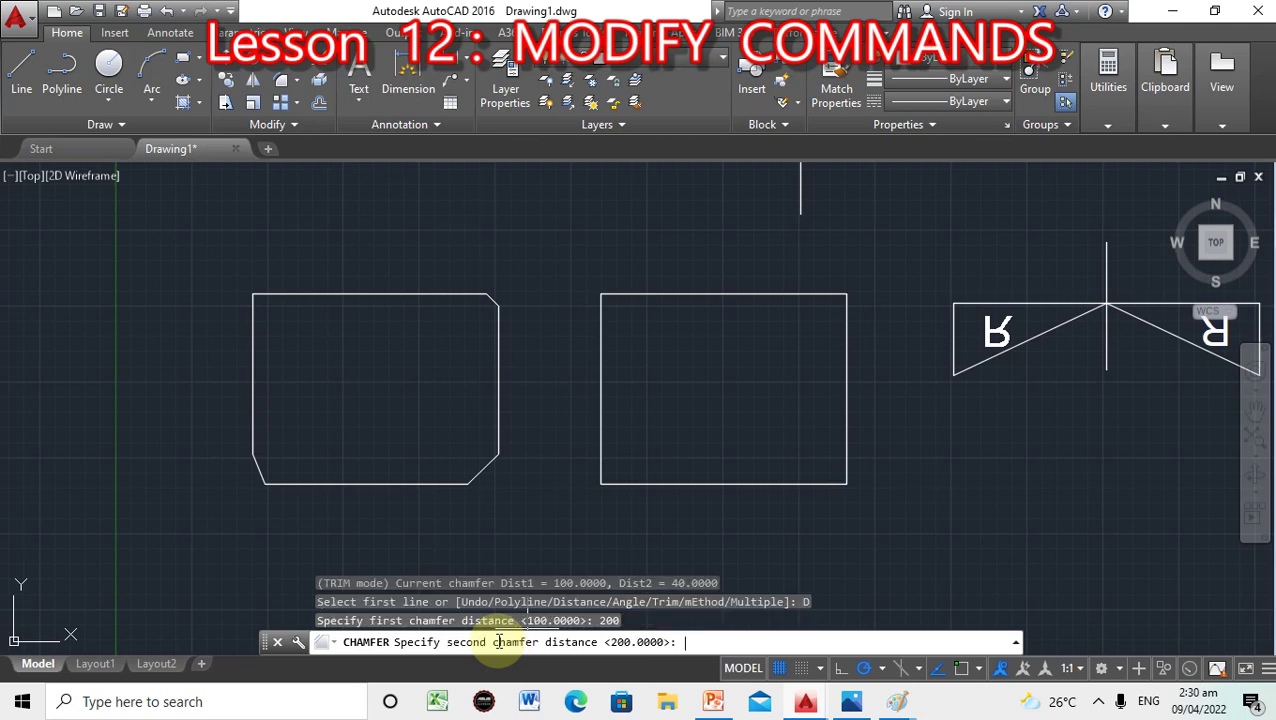
pyautogui.press('Return')
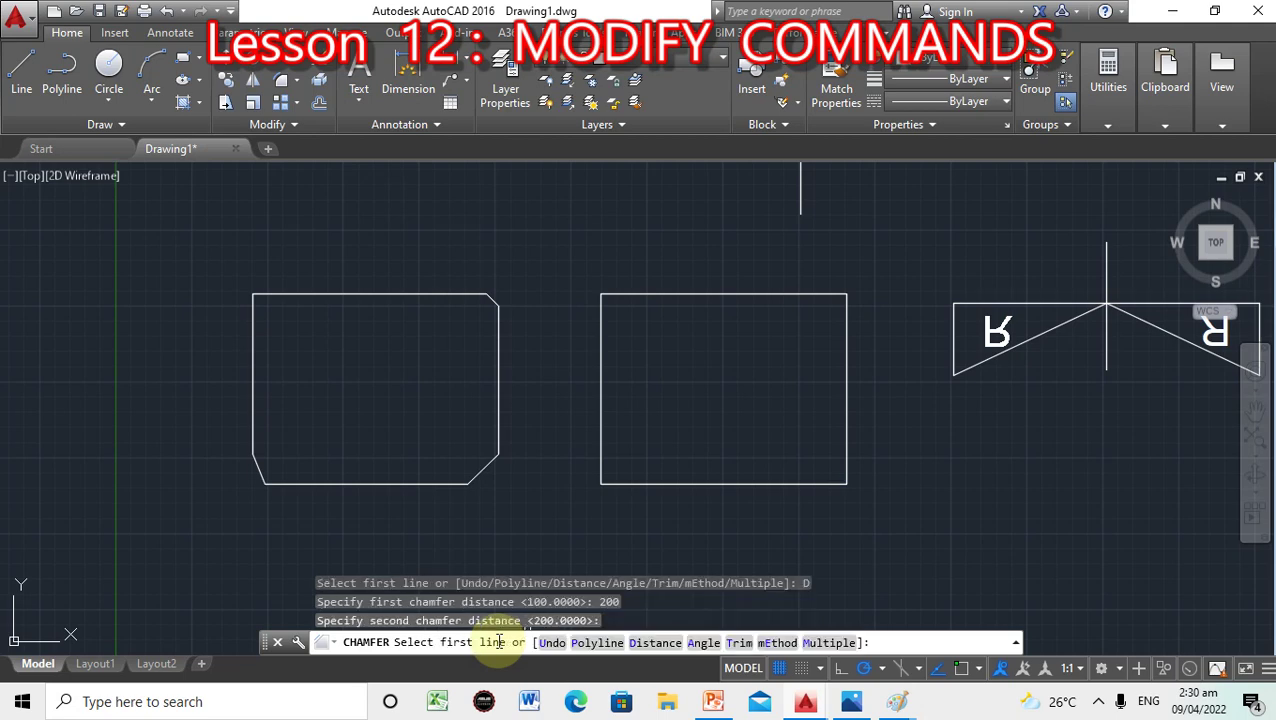
pyautogui.click(252, 325)
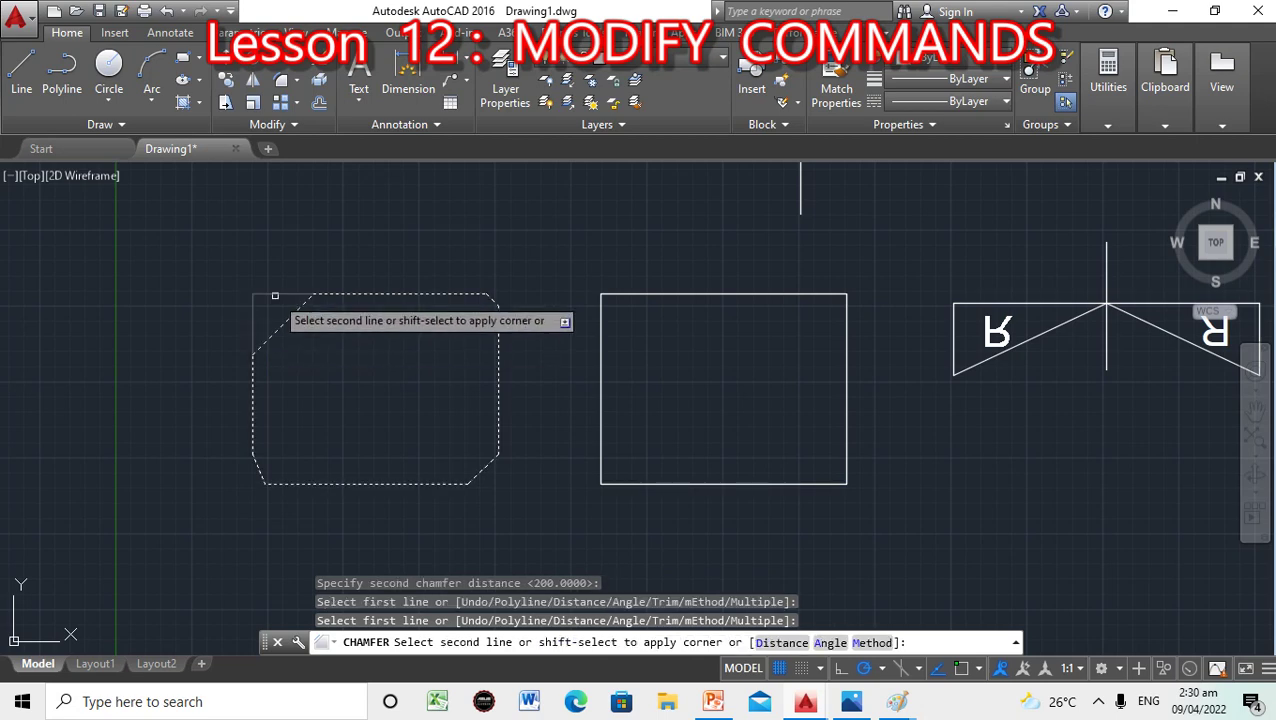
pyautogui.click(272, 295)
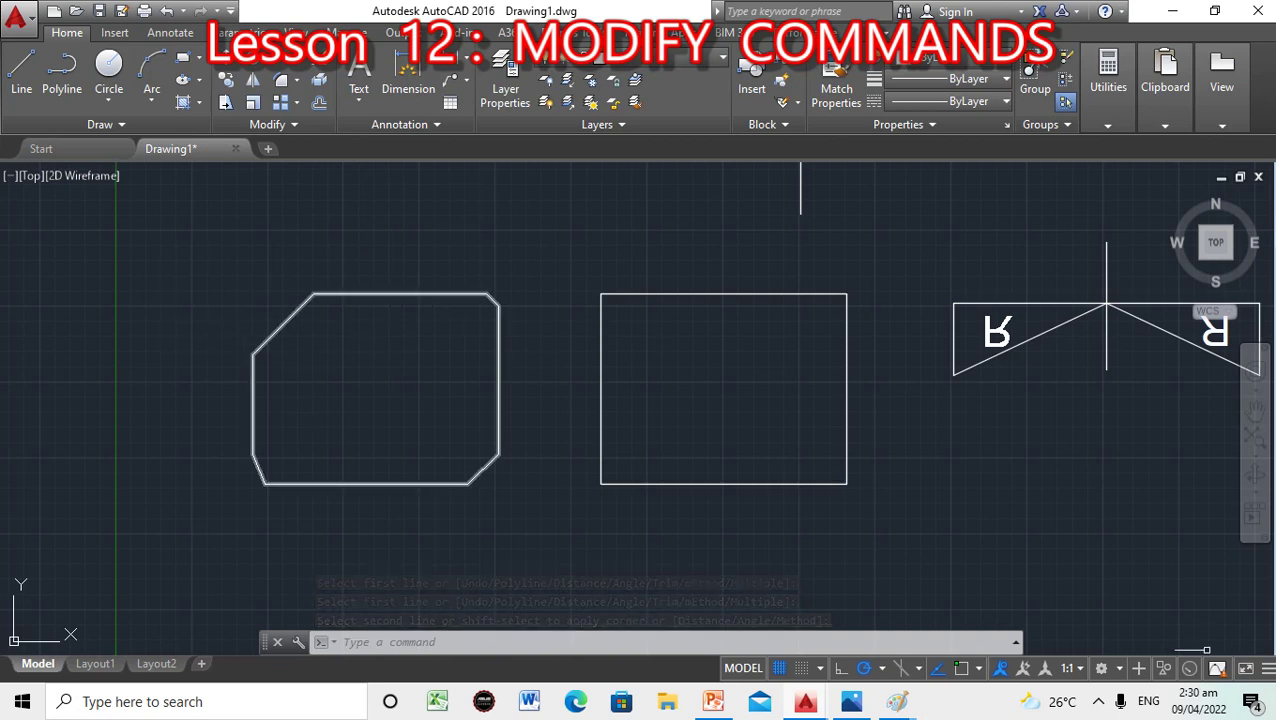
# Switch to PowerPoint to check the Modify Commands list on the slide, and return to the AutoCAD drawing.
pyautogui.click(711, 705)
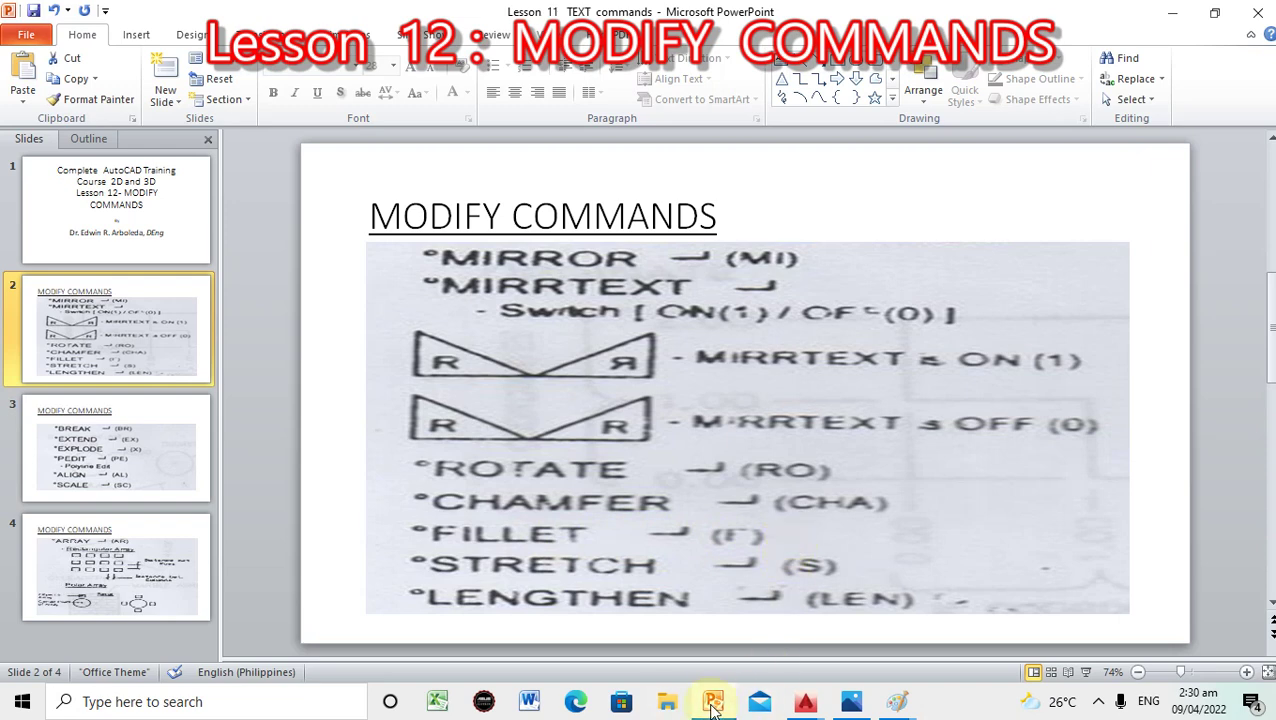
pyautogui.moveTo(805, 701)
pyautogui.click(876, 647)
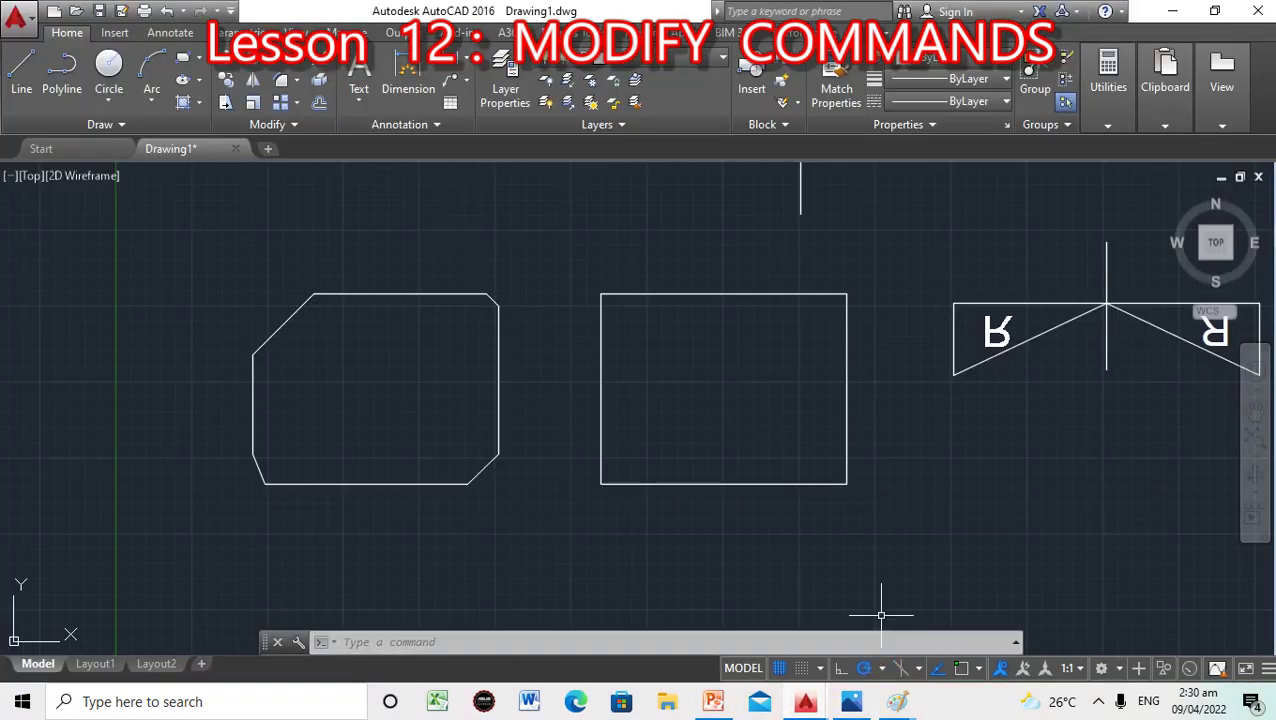
# Fillet the unchamfered rectangle's upper-right corner between its top and right edges with a radius of 100.
pyautogui.click(550, 643)
pyautogui.write('FILLET')
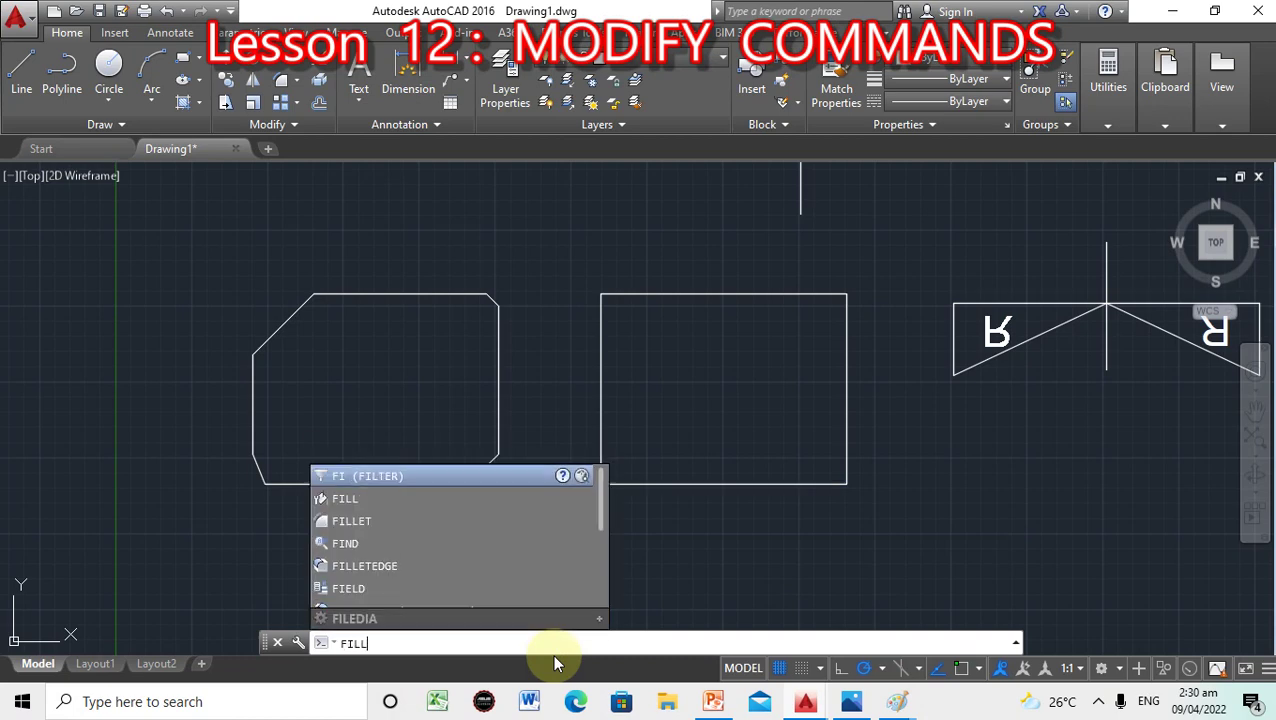
pyautogui.press('Return')
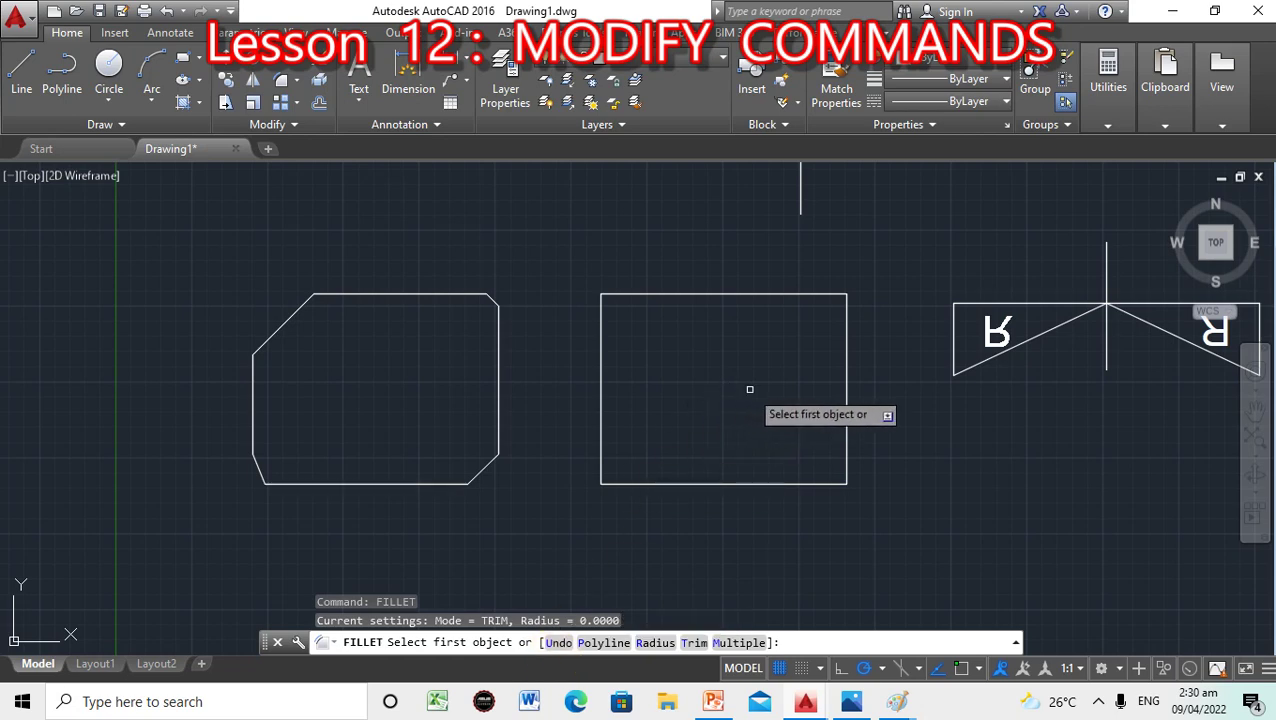
pyautogui.click(805, 644)
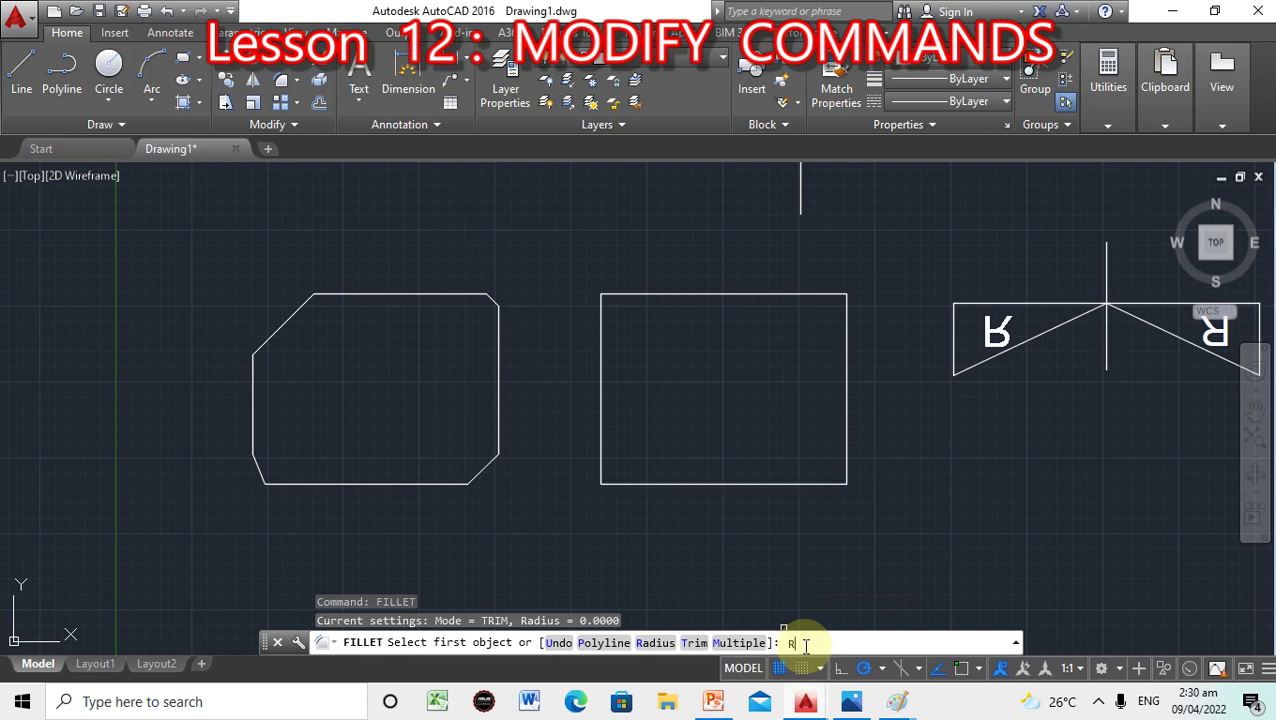
pyautogui.press('Return')
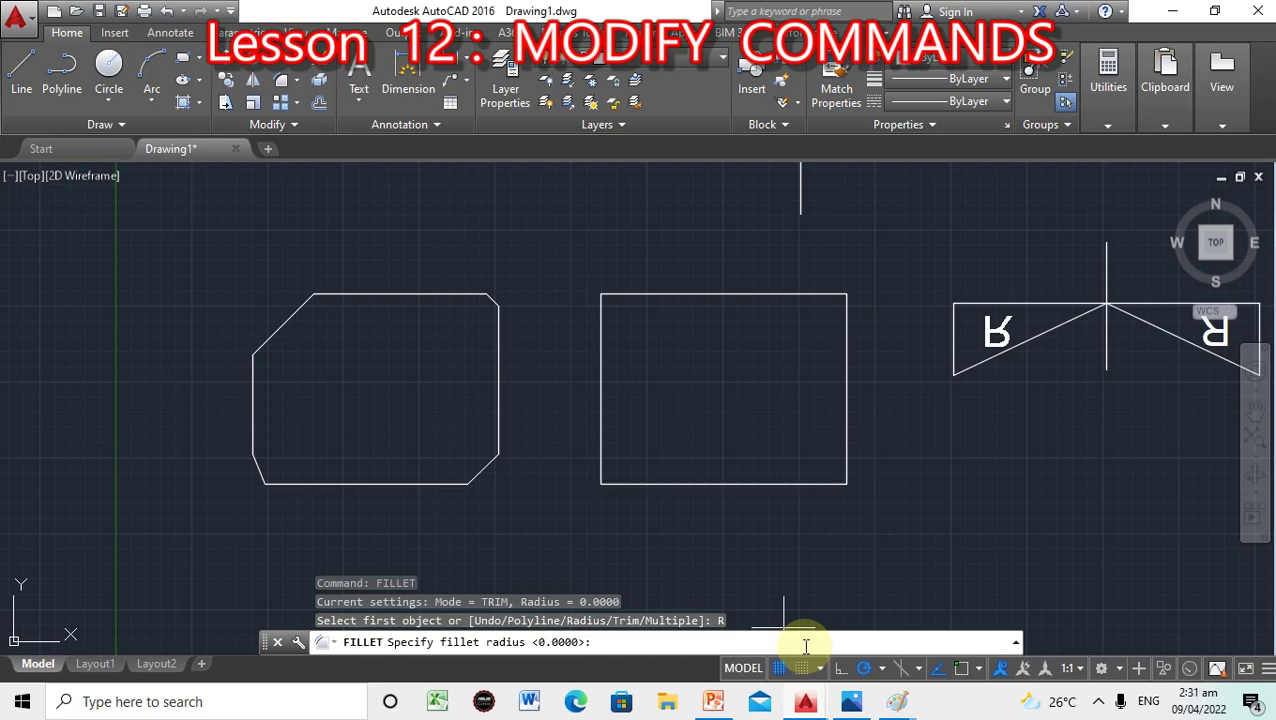
pyautogui.press('Return')
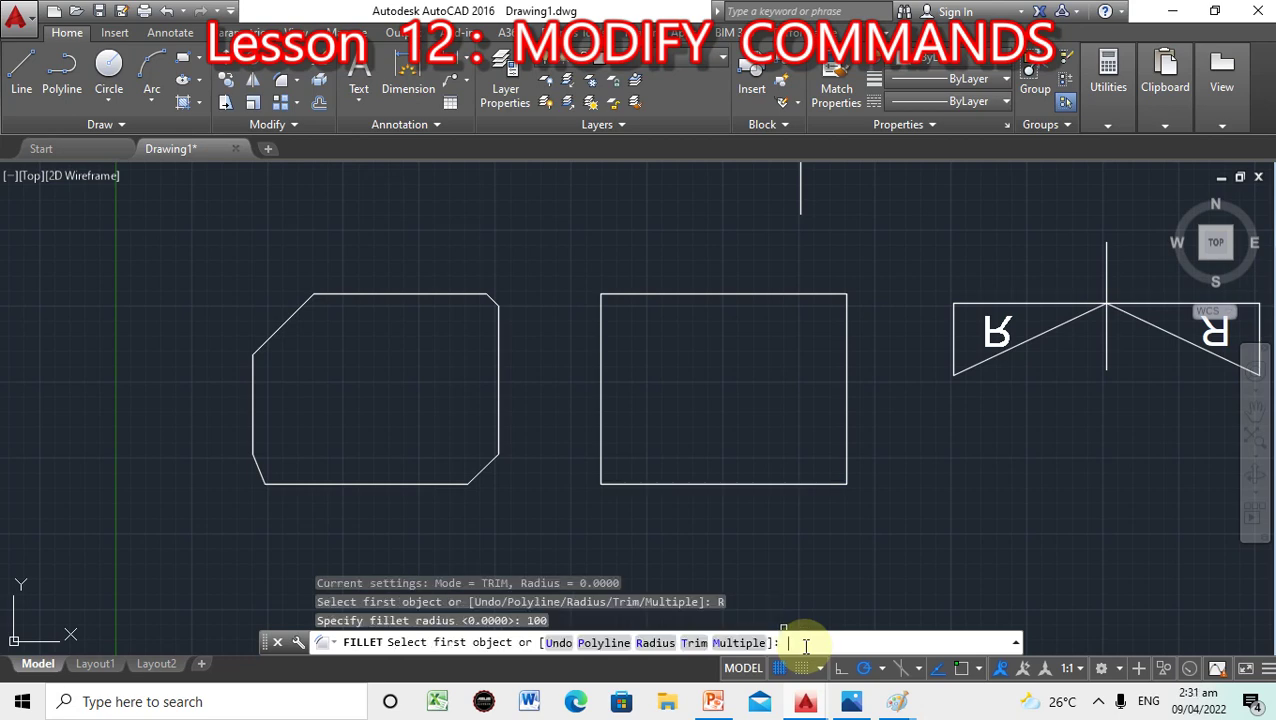
pyautogui.click(798, 295)
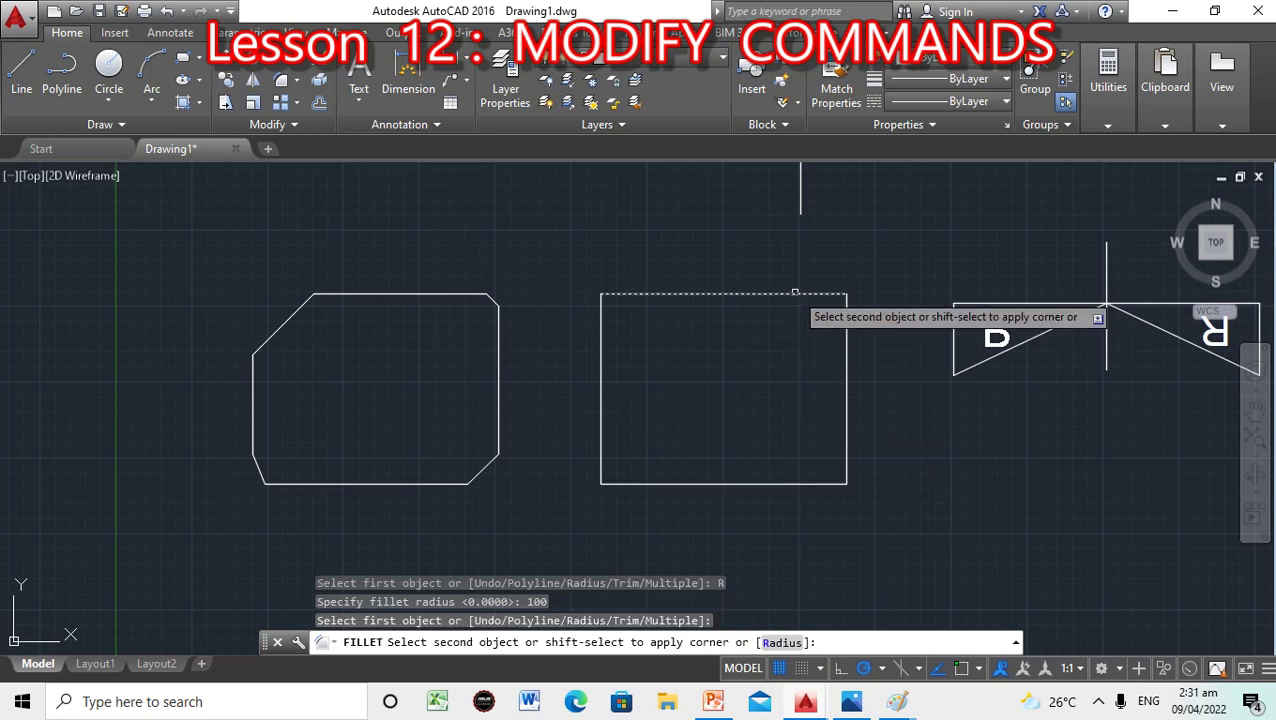
pyautogui.click(845, 335)
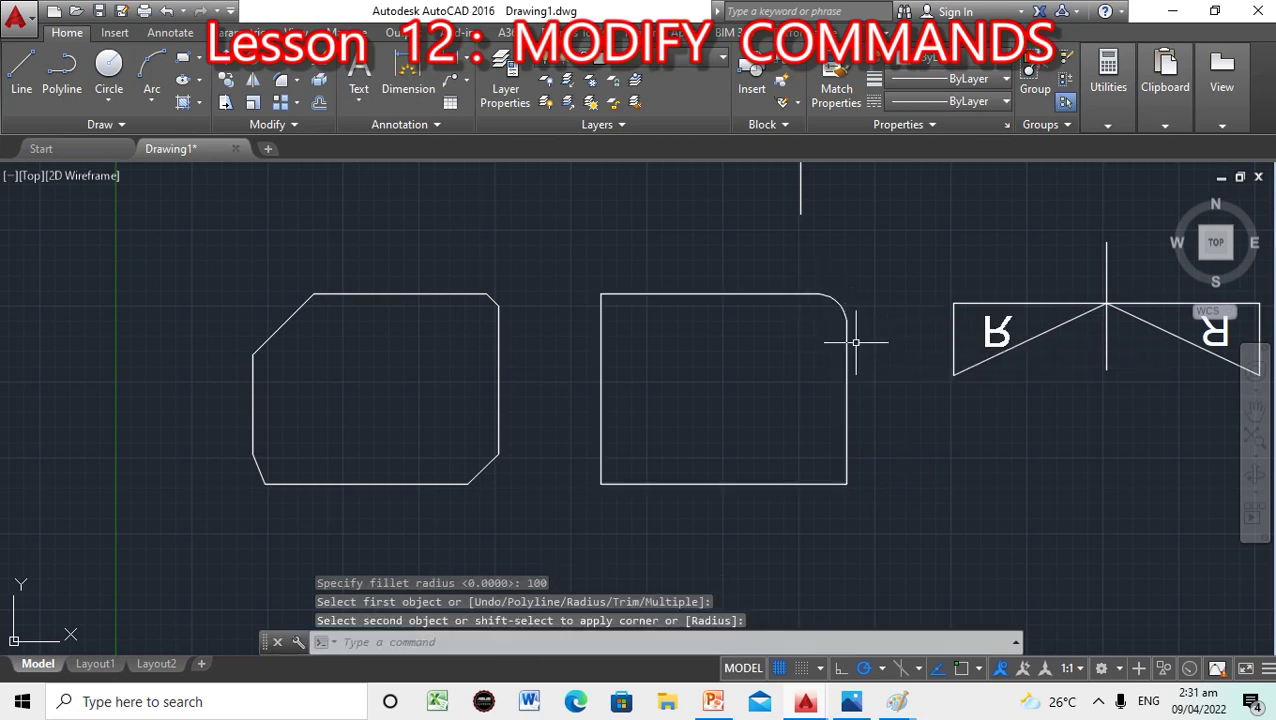
# Fillet the same rectangle's lower-right corner between its right and bottom edges, using the current radius of 100.
pyautogui.click(455, 645)
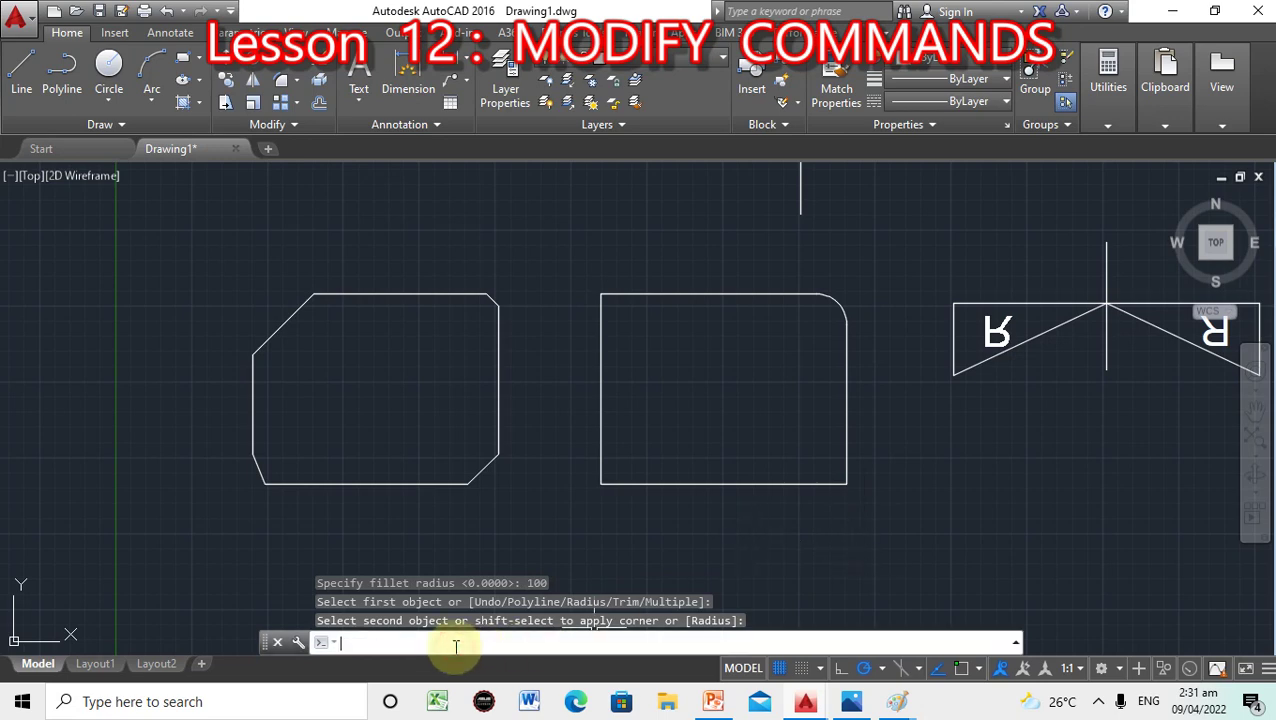
pyautogui.write('FILLET')
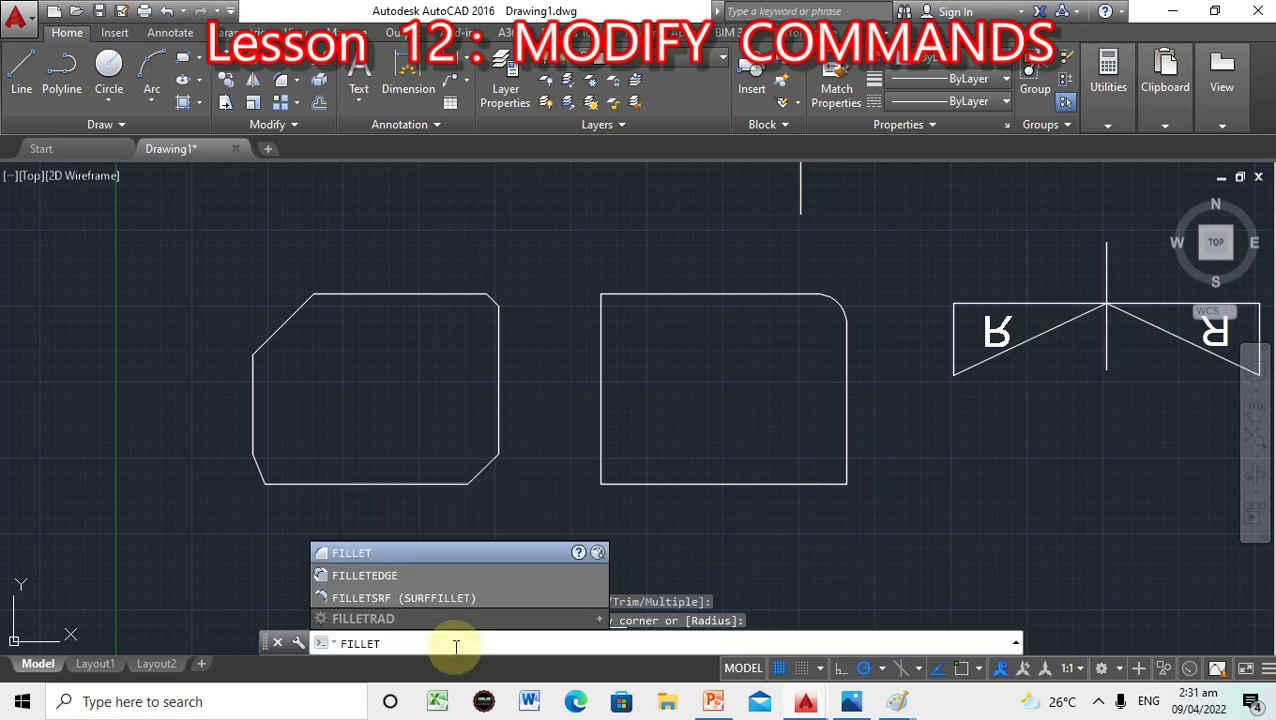
pyautogui.press('Return')
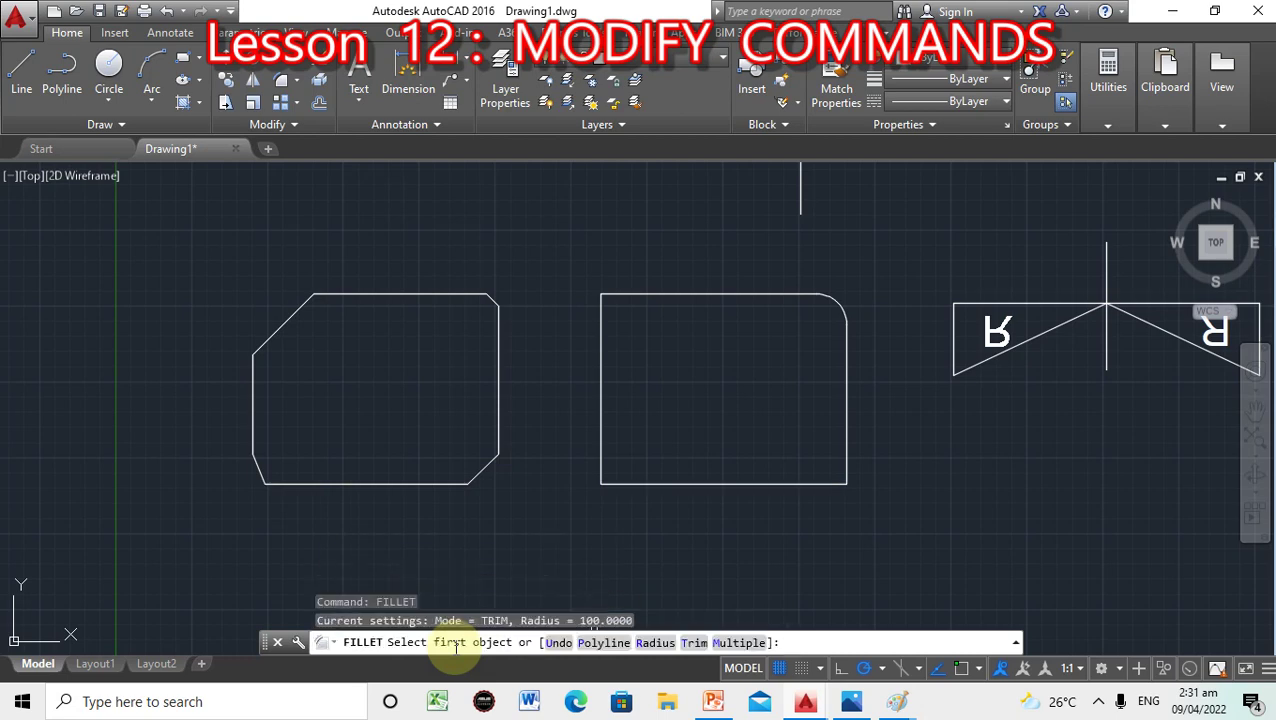
pyautogui.click(846, 441)
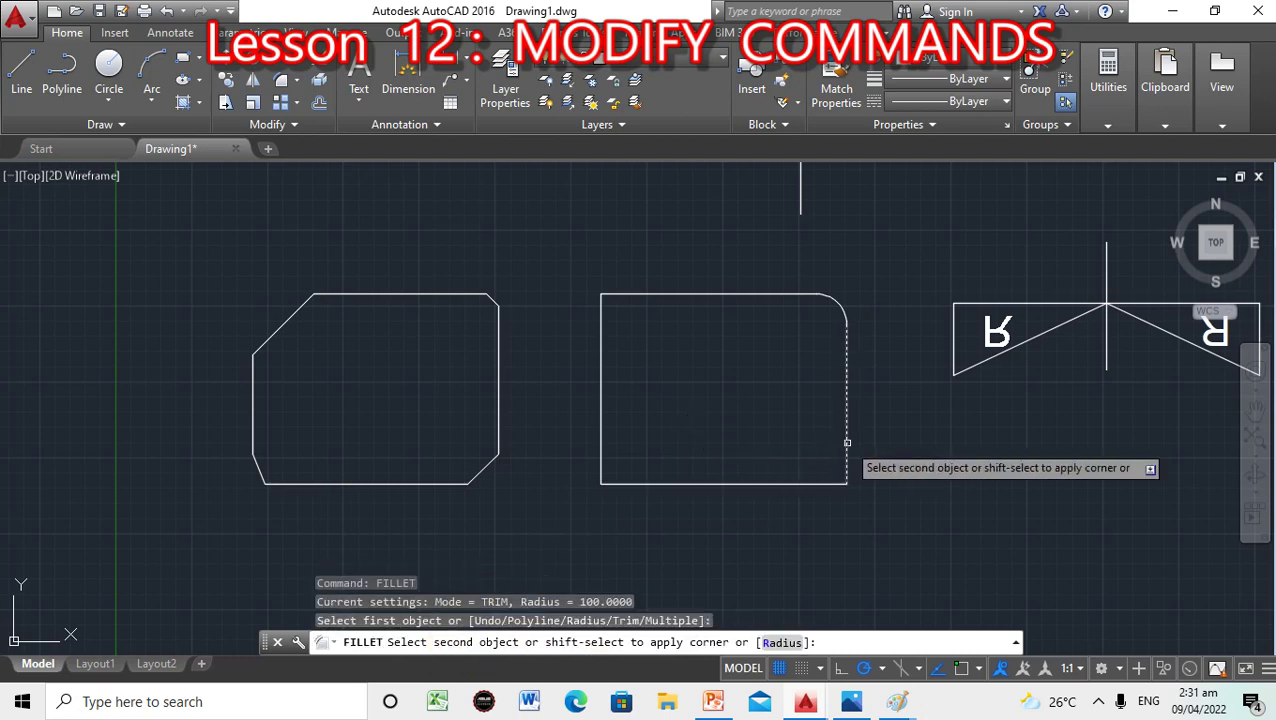
pyautogui.click(815, 484)
# Fillet the rectangle's lower-left corner between its bottom and left edges, keeping the radius of 100.
pyautogui.click(530, 645)
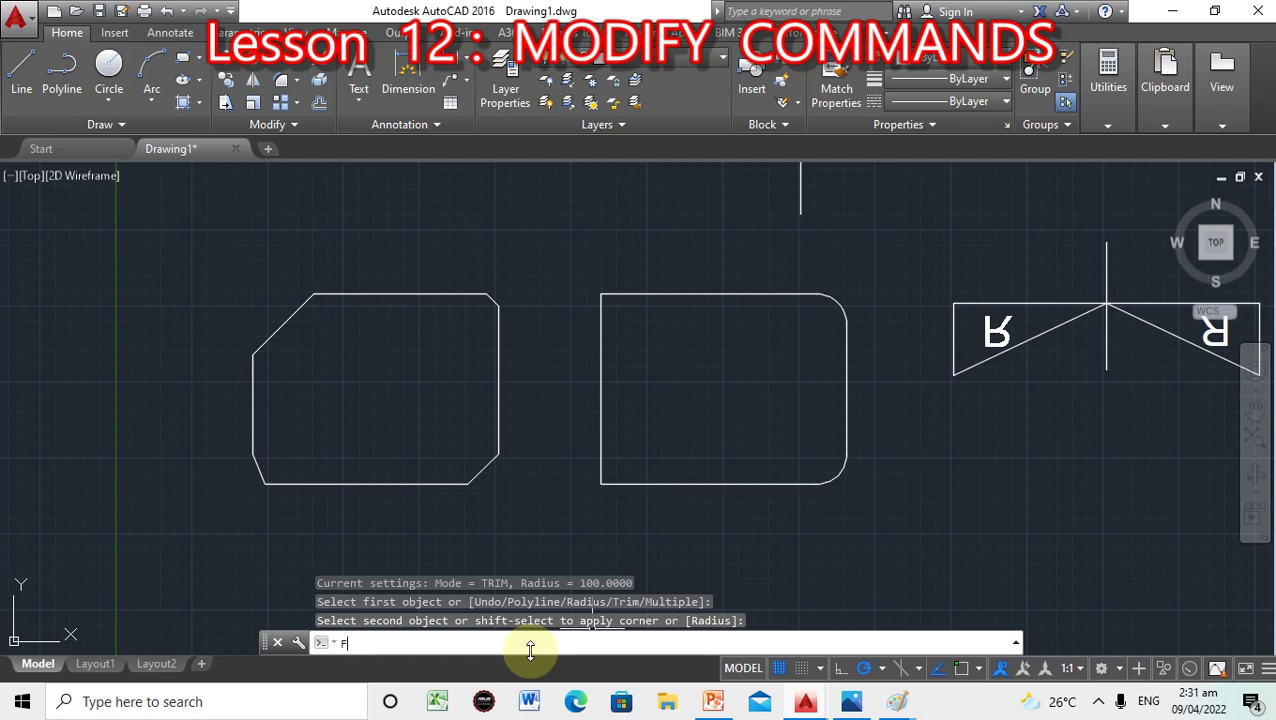
pyautogui.write('LLET')
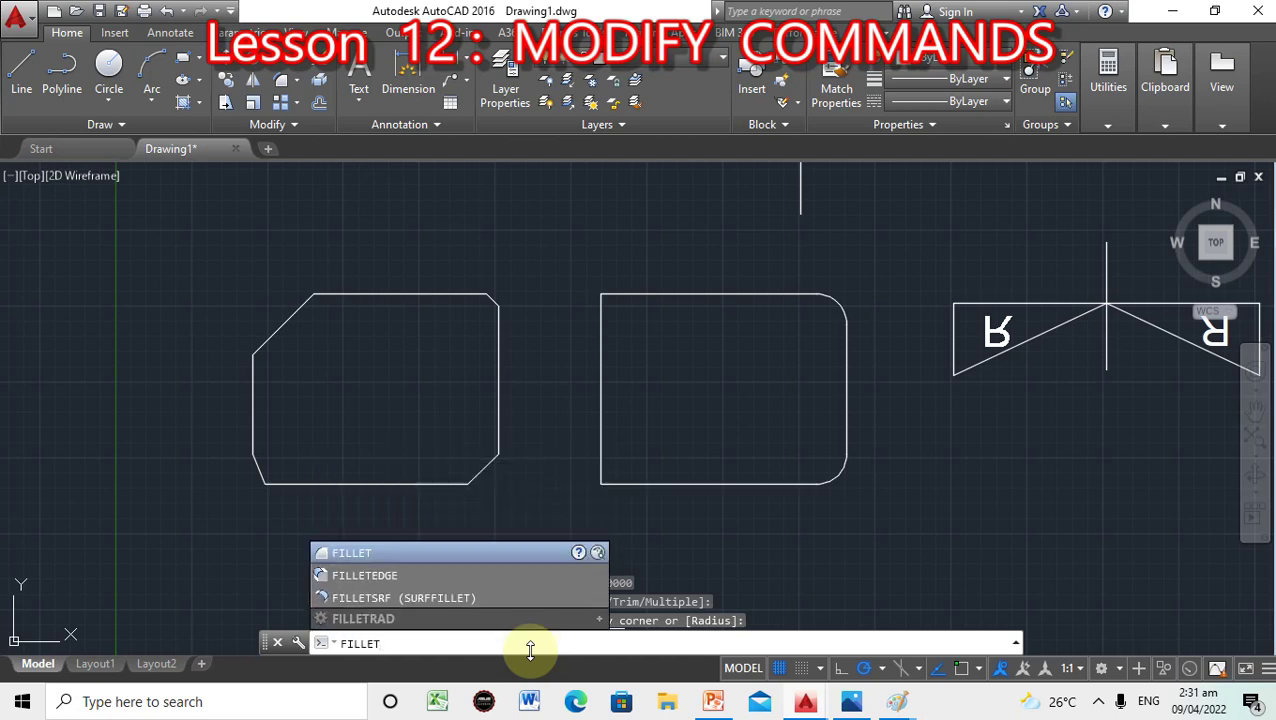
pyautogui.press('Return')
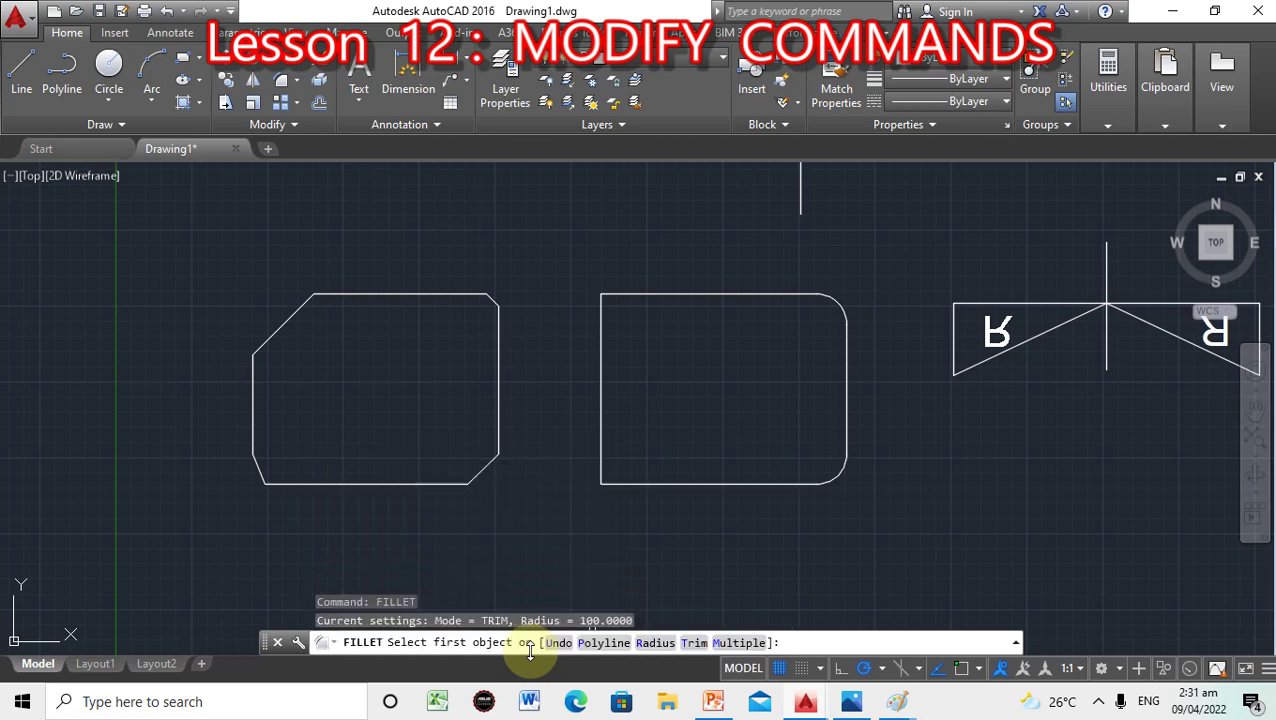
pyautogui.click(641, 483)
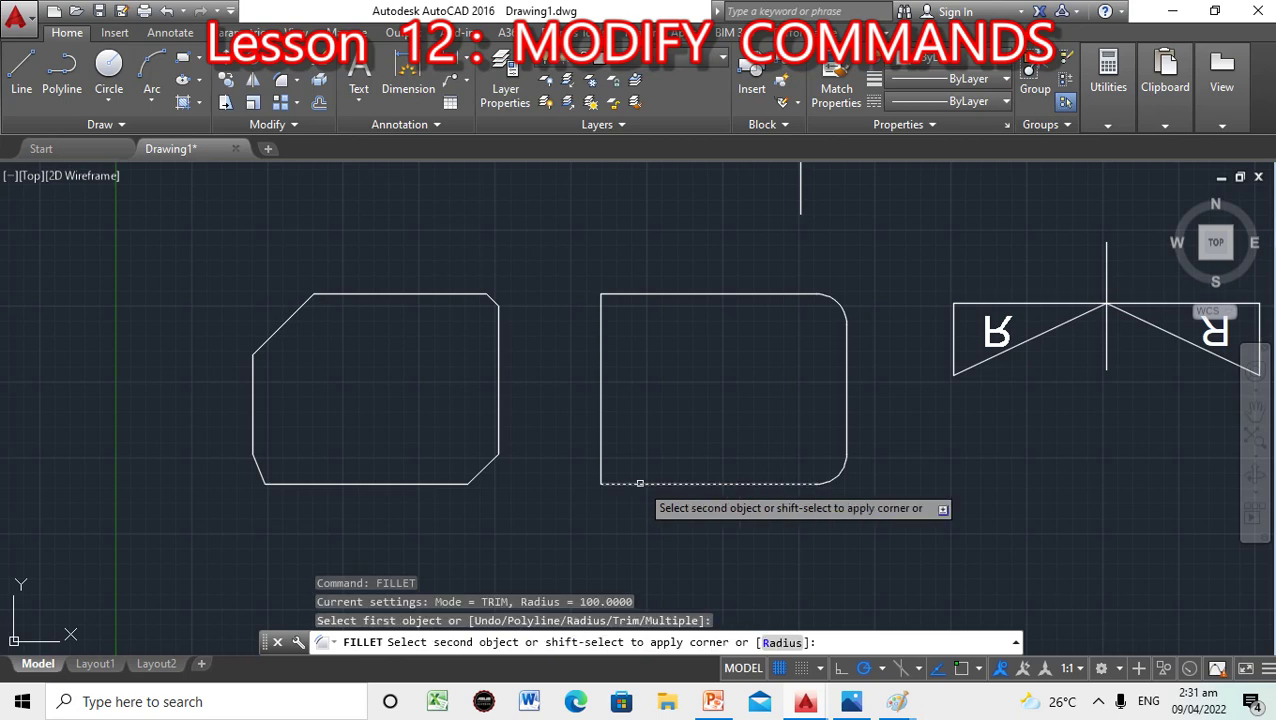
pyautogui.click(601, 445)
# Fillet the rectangle's remaining upper-left corner between its left and top edges with the radius of 100.
pyautogui.click(583, 645)
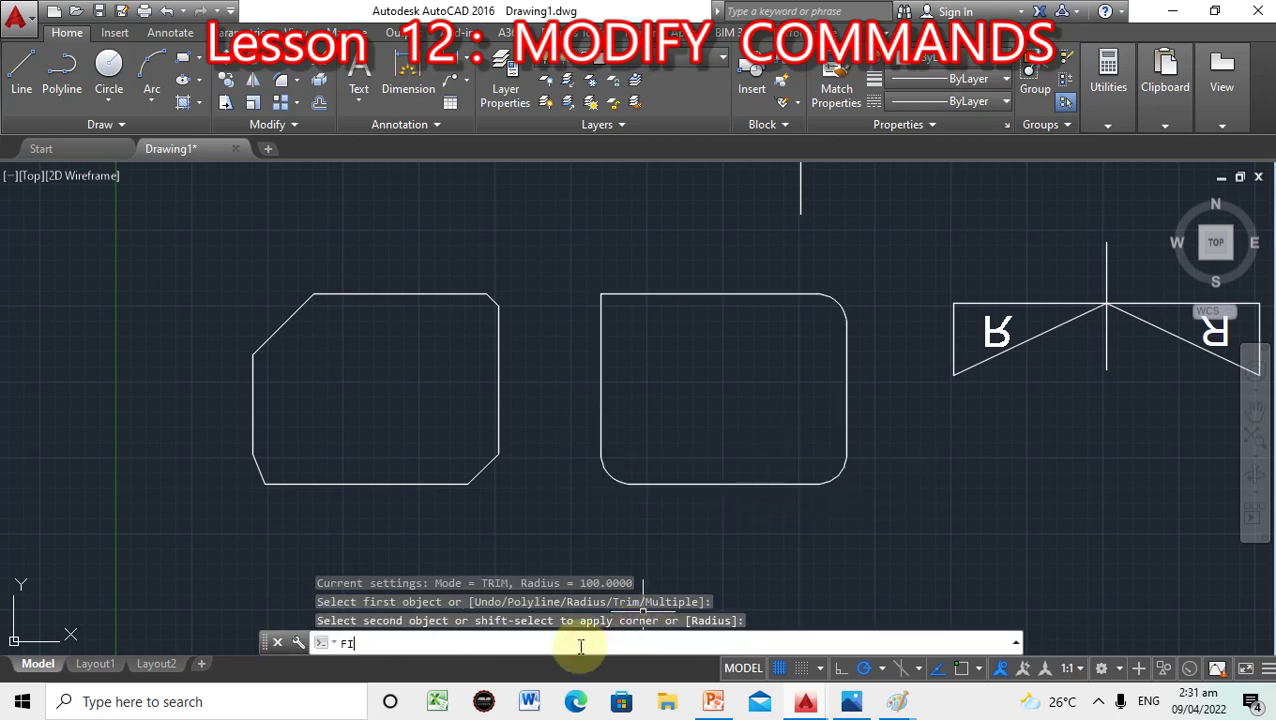
pyautogui.write('FILLET')
pyautogui.press('Return')
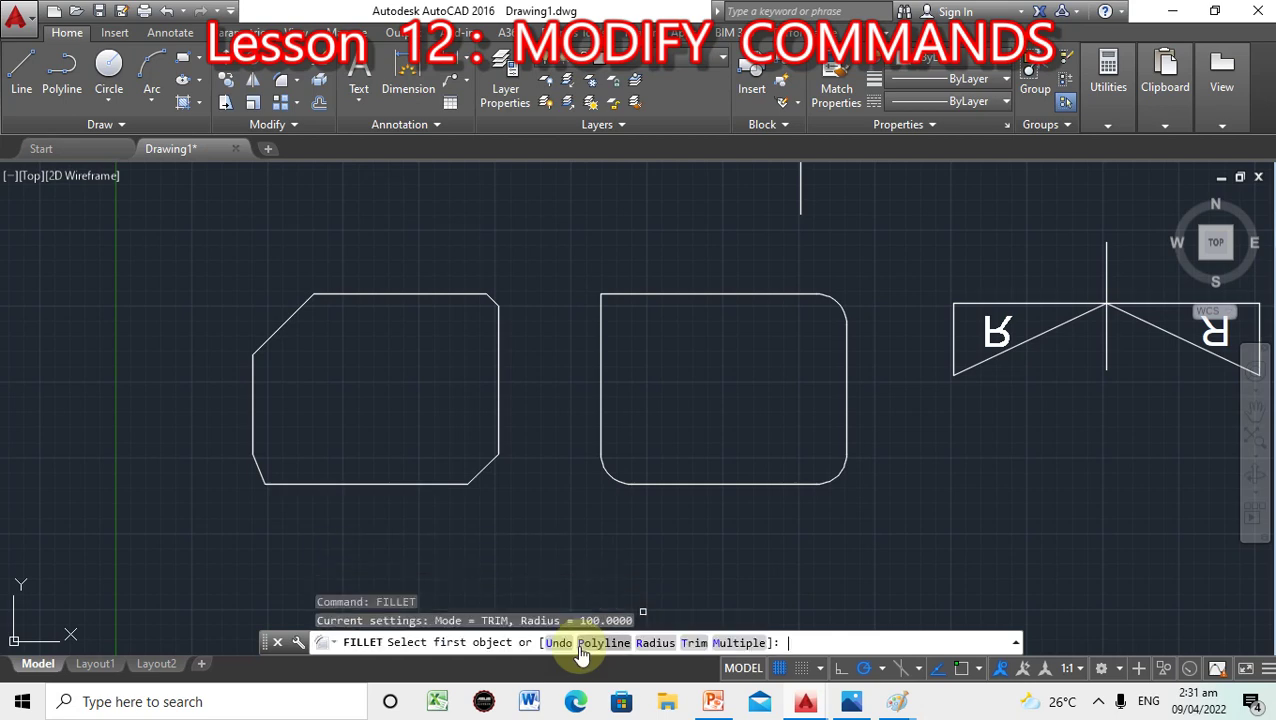
pyautogui.click(599, 346)
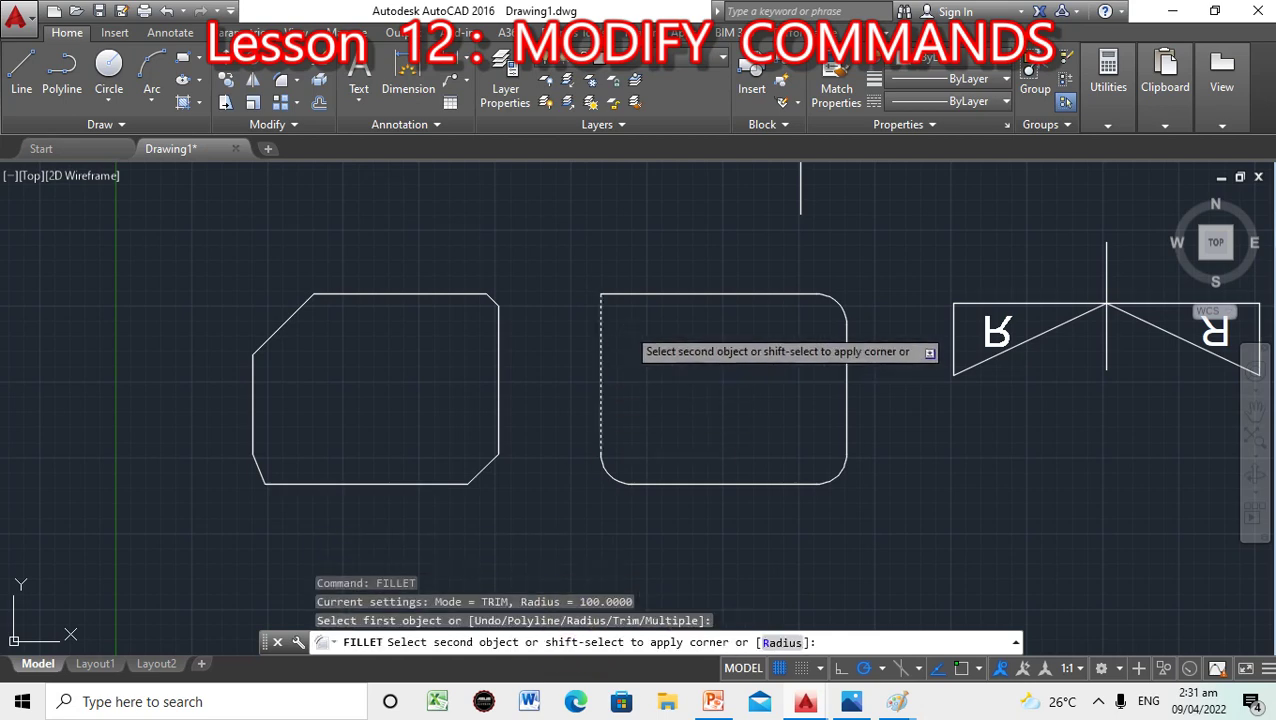
pyautogui.click(638, 296)
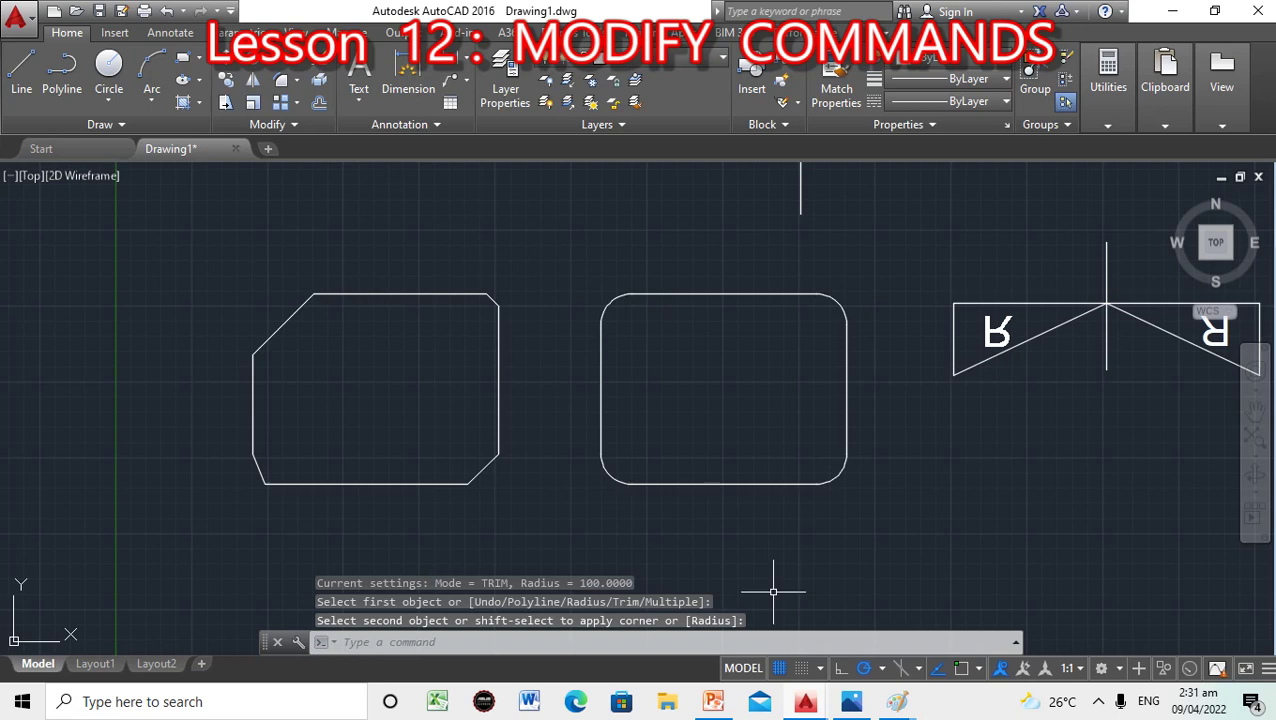
# Switch to PowerPoint to check which command follows Fillet on the Modify Commands slide, and return to the AutoCAD drawing.
pyautogui.scroll(-2, 769, 570)
pyautogui.scroll(1, 769, 555)
pyautogui.scroll(-3, 769, 560)
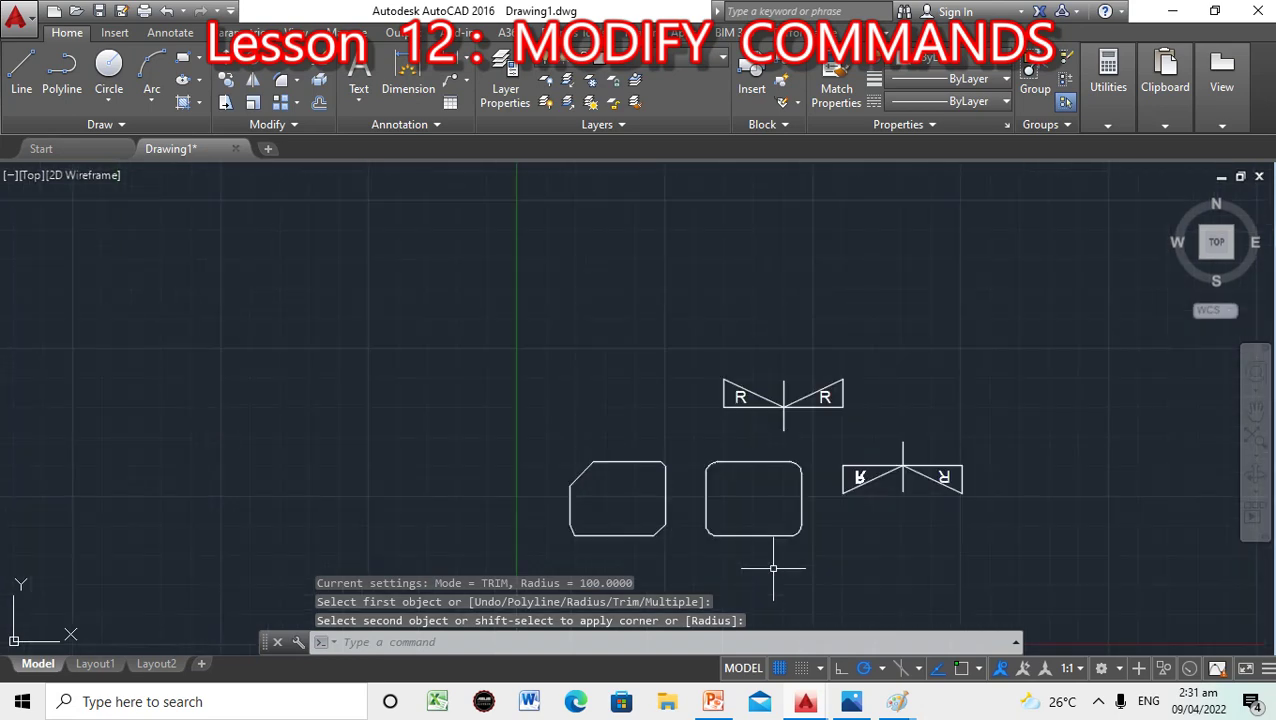
pyautogui.click(713, 703)
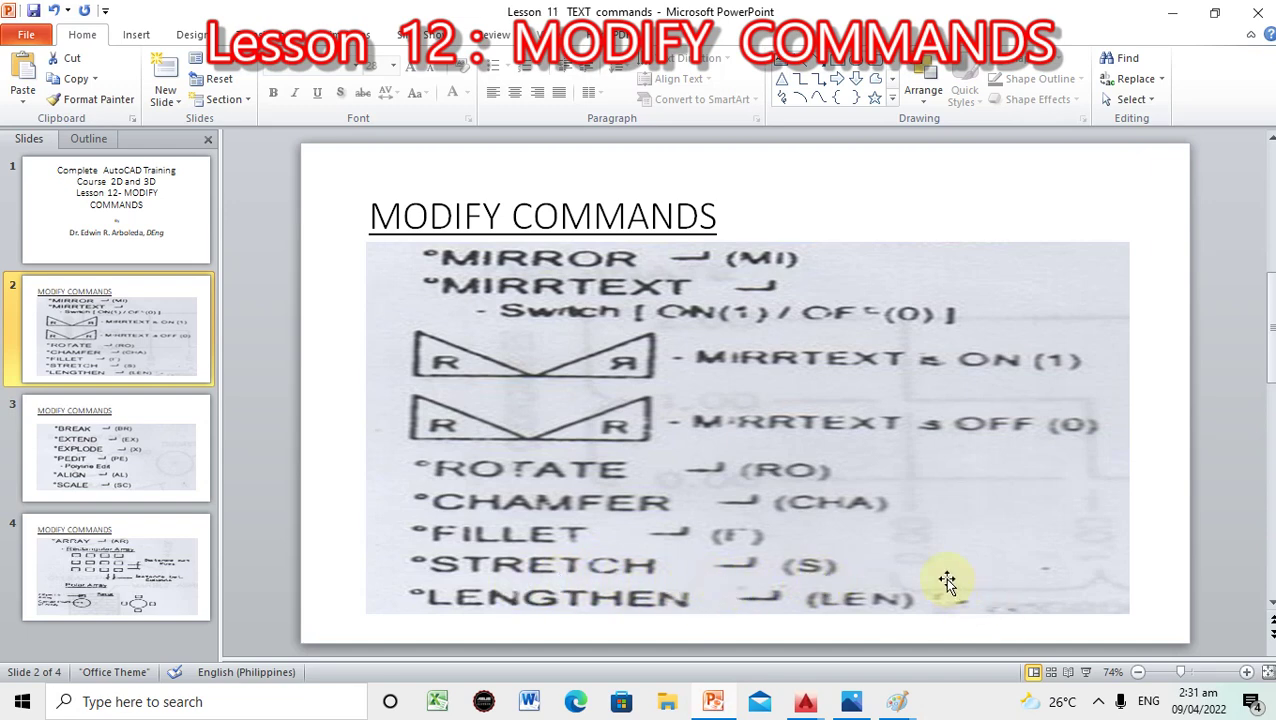
pyautogui.scroll(-1, 947, 581)
pyautogui.scroll(1, 947, 581)
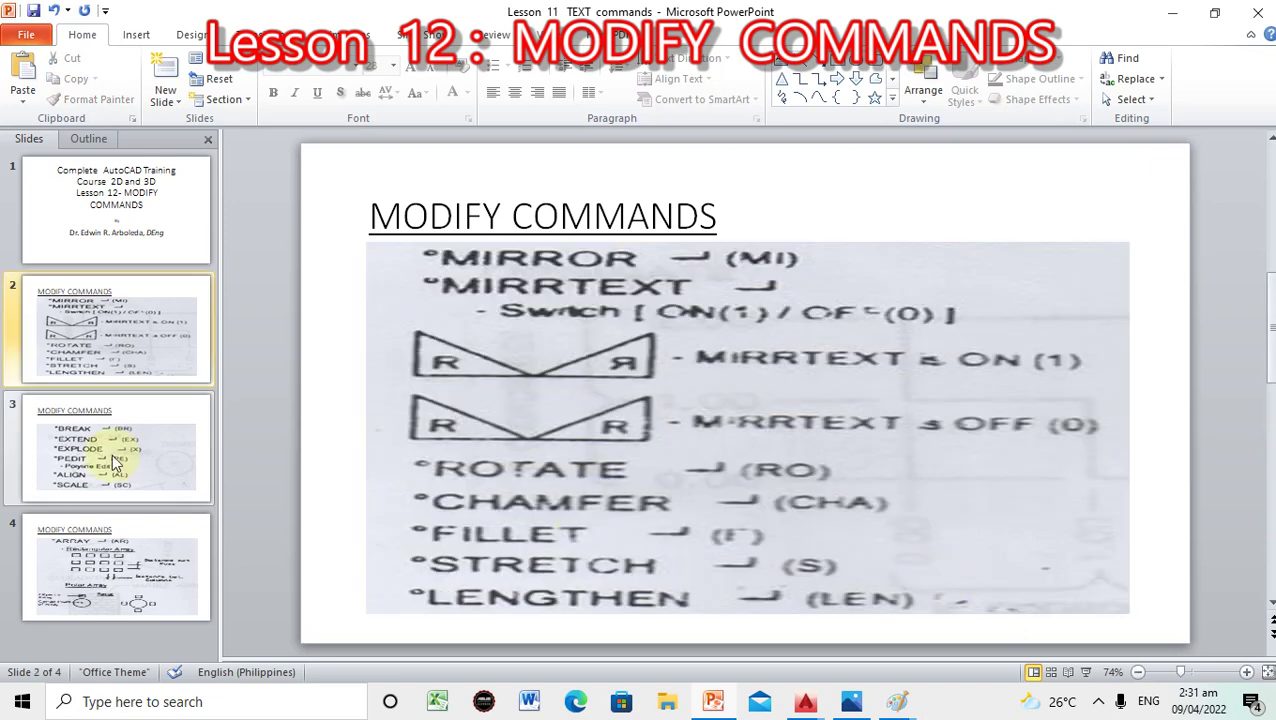
pyautogui.click(125, 367)
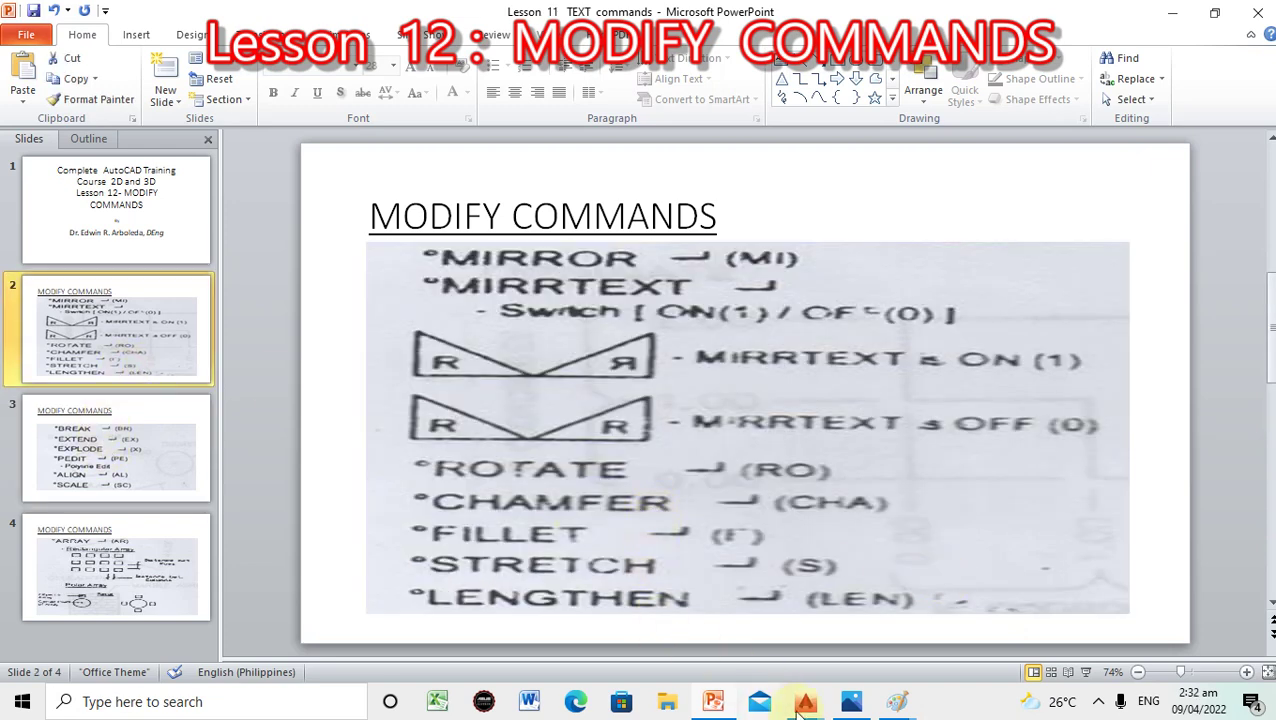
pyautogui.moveTo(806, 708)
pyautogui.click(856, 632)
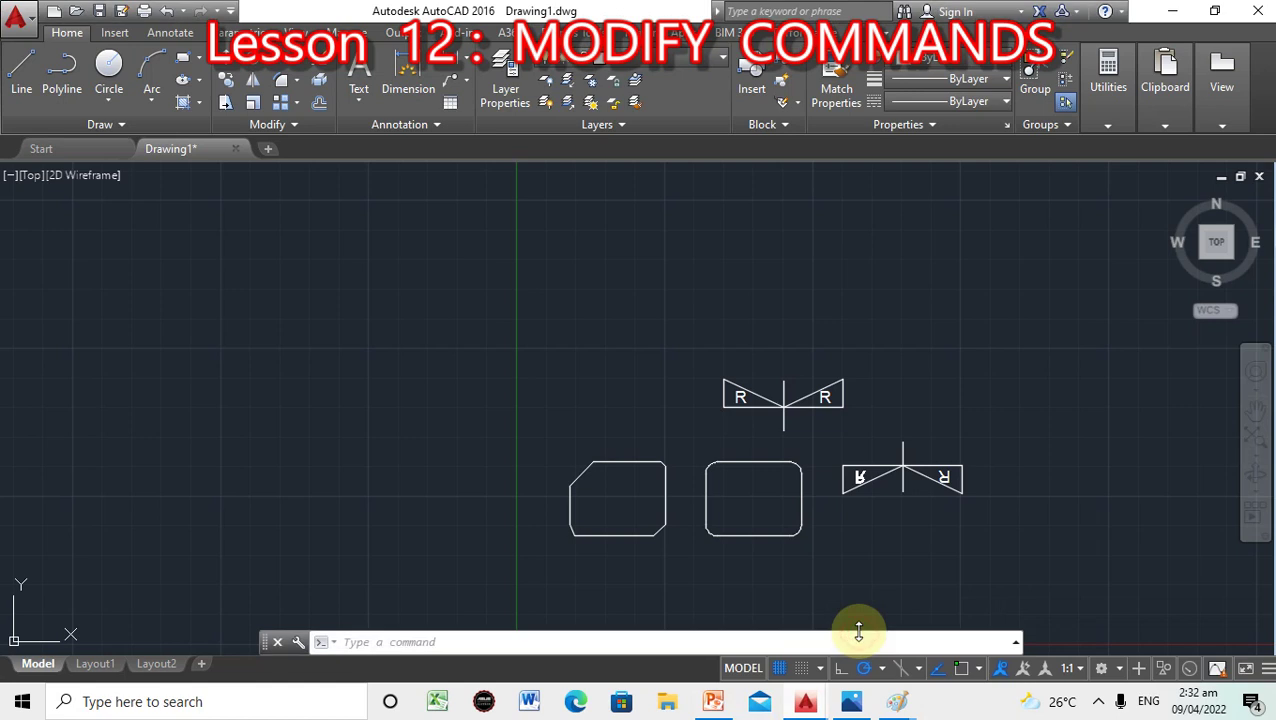
pyautogui.click(466, 648)
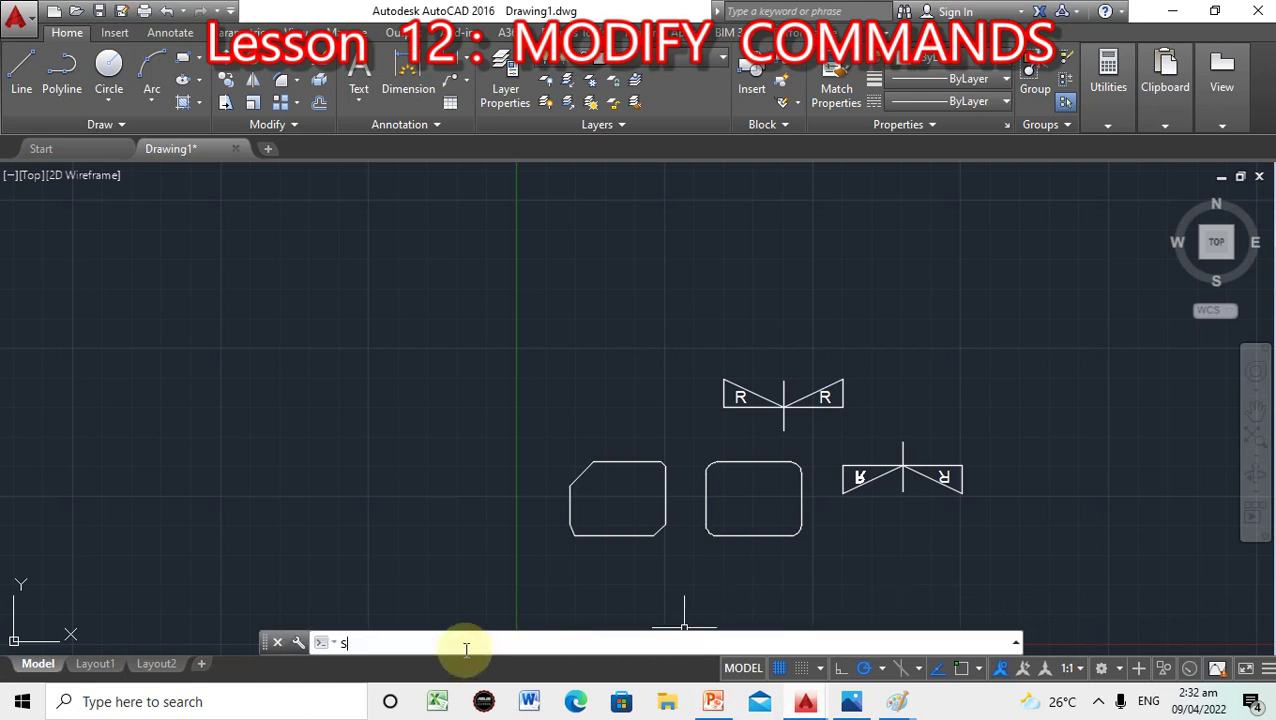
pyautogui.write('STRETCH')
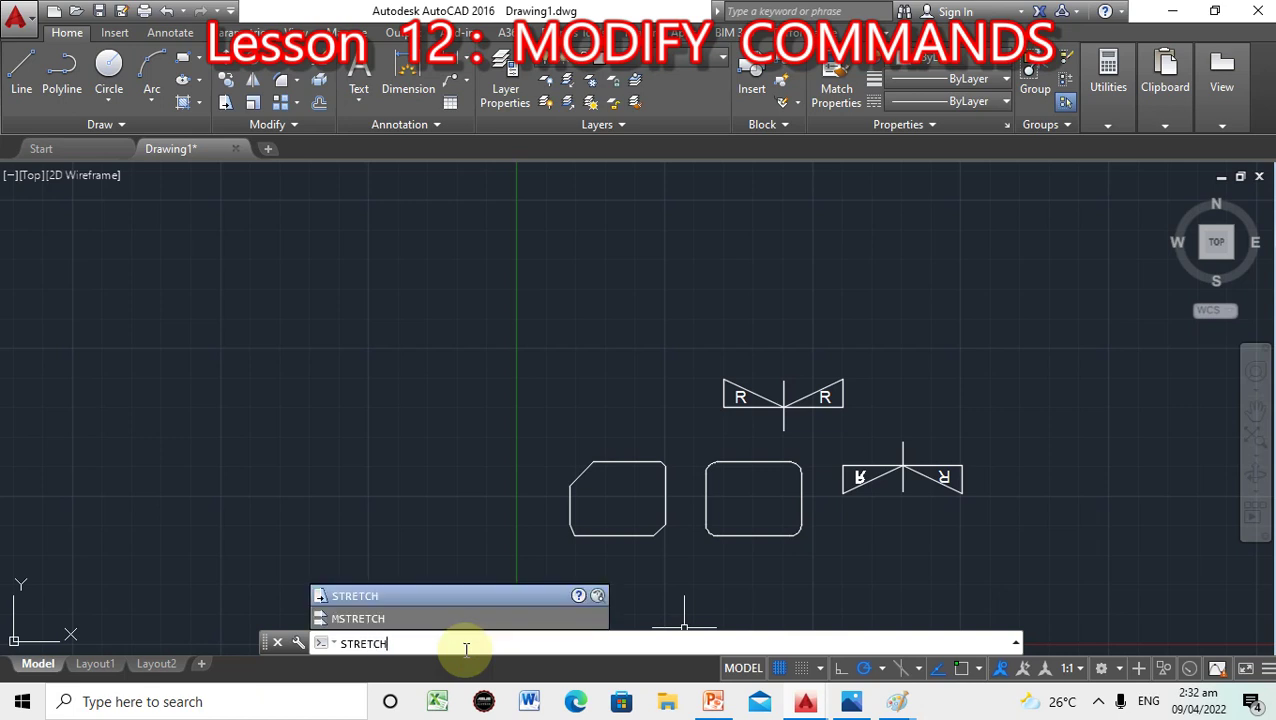
pyautogui.press('Return')
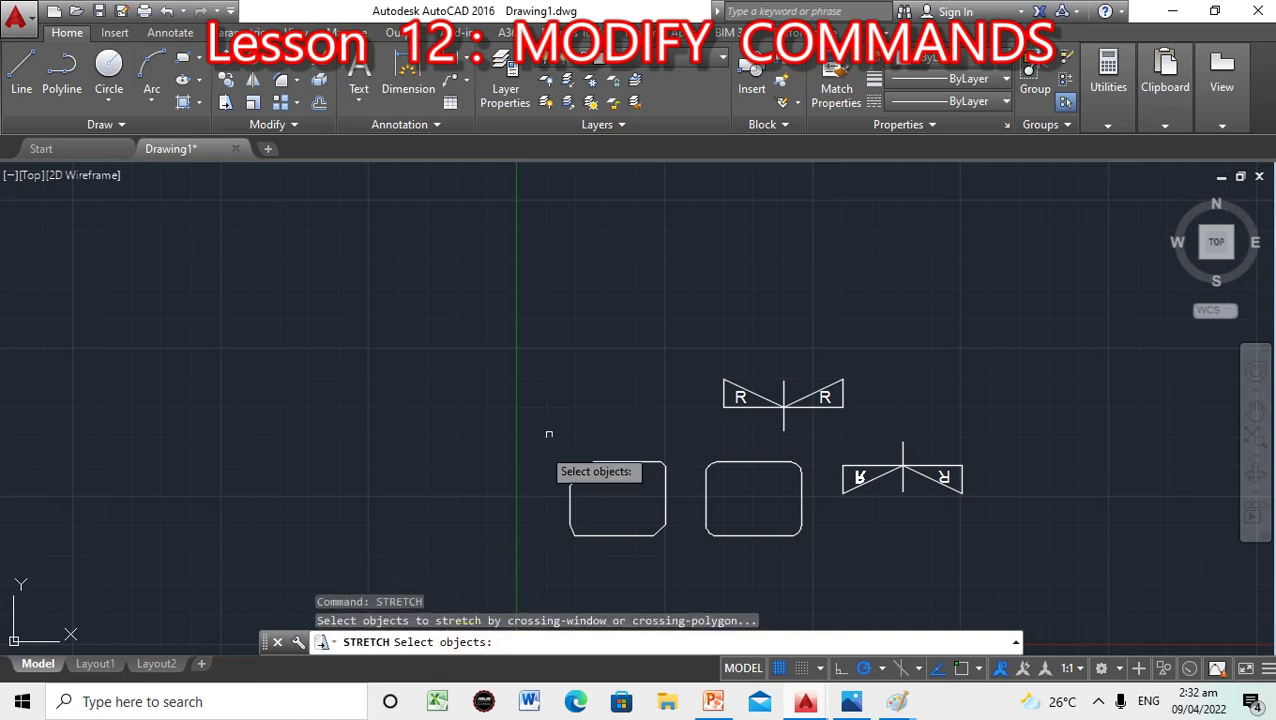
pyautogui.click(784, 390)
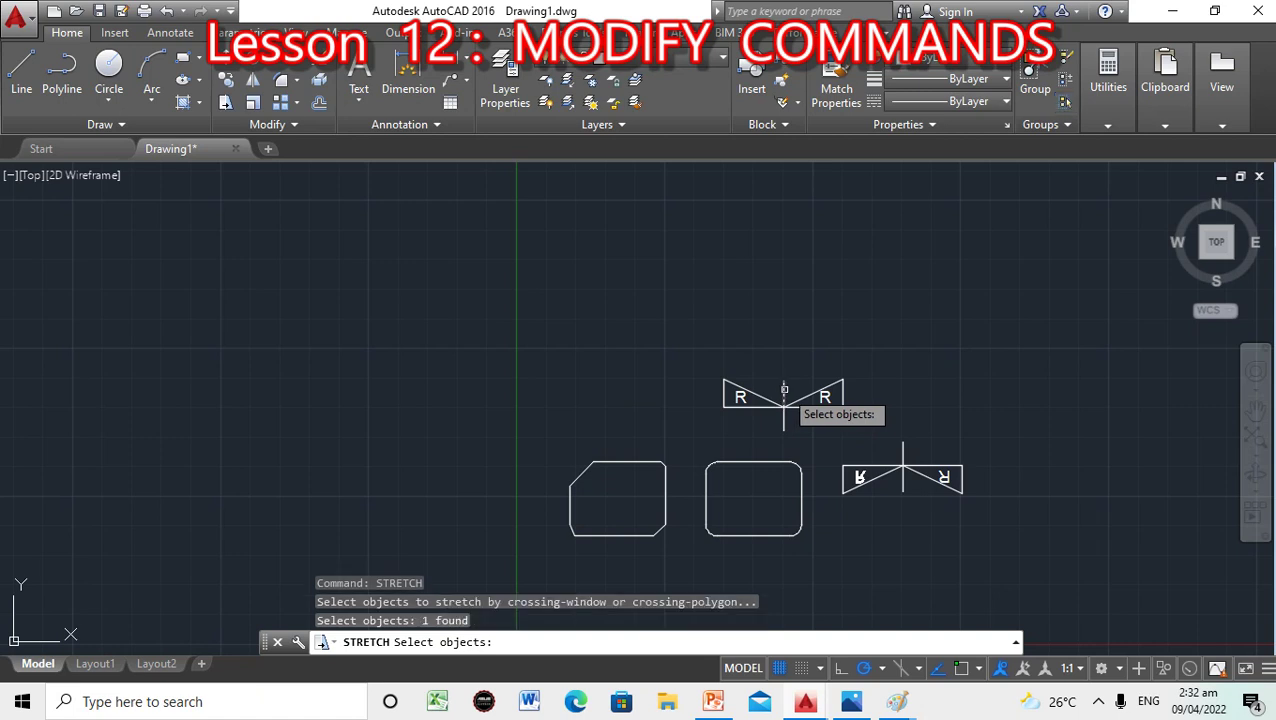
pyautogui.press('Return')
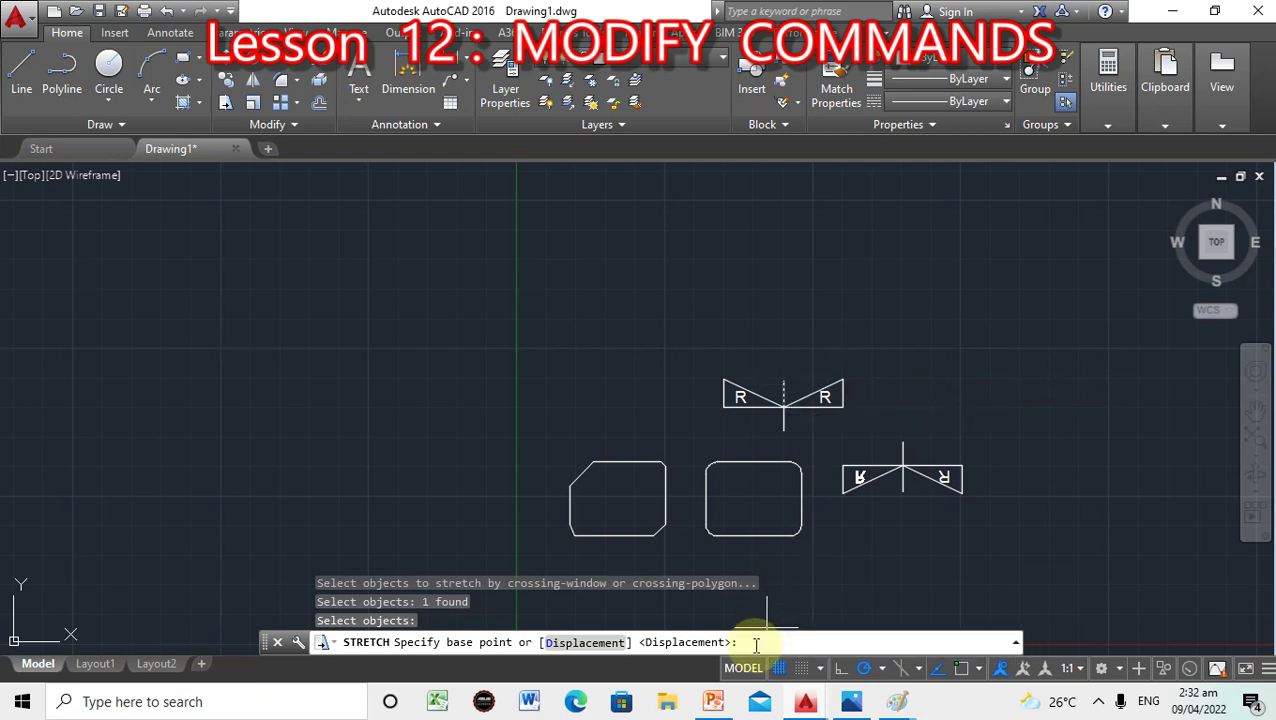
pyautogui.write('D')
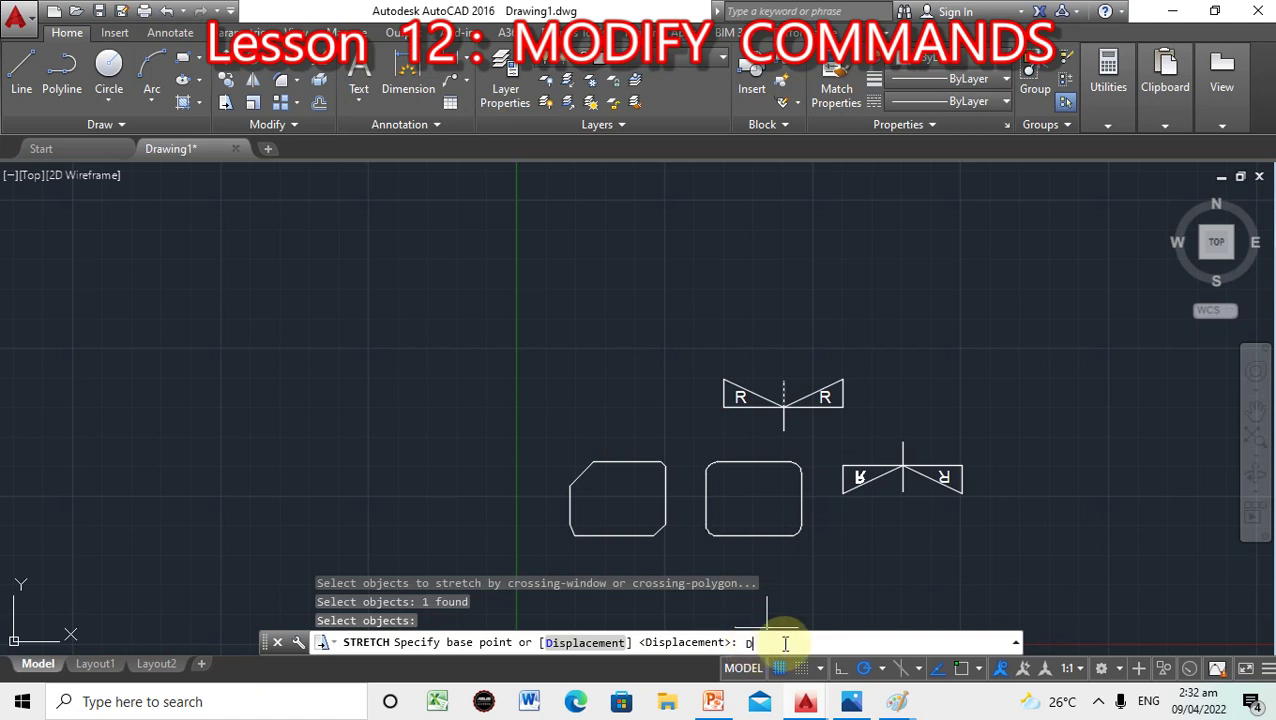
pyautogui.press('Return')
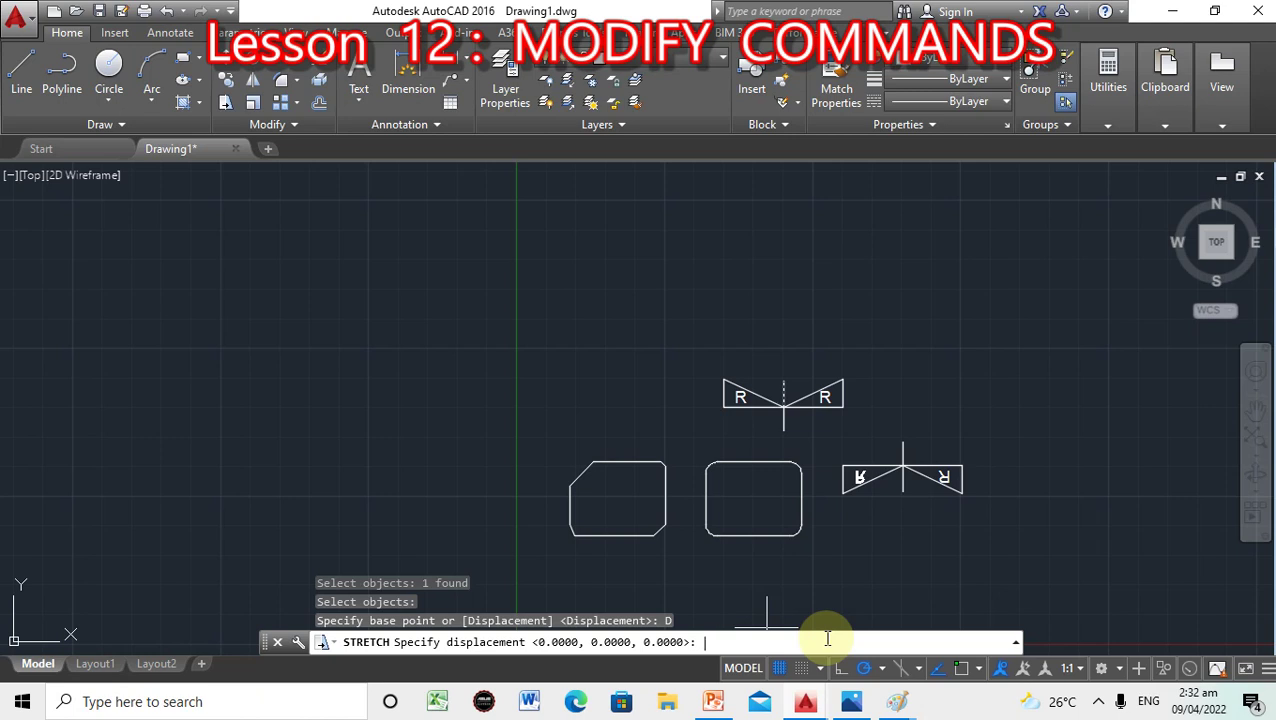
pyautogui.press('Escape')
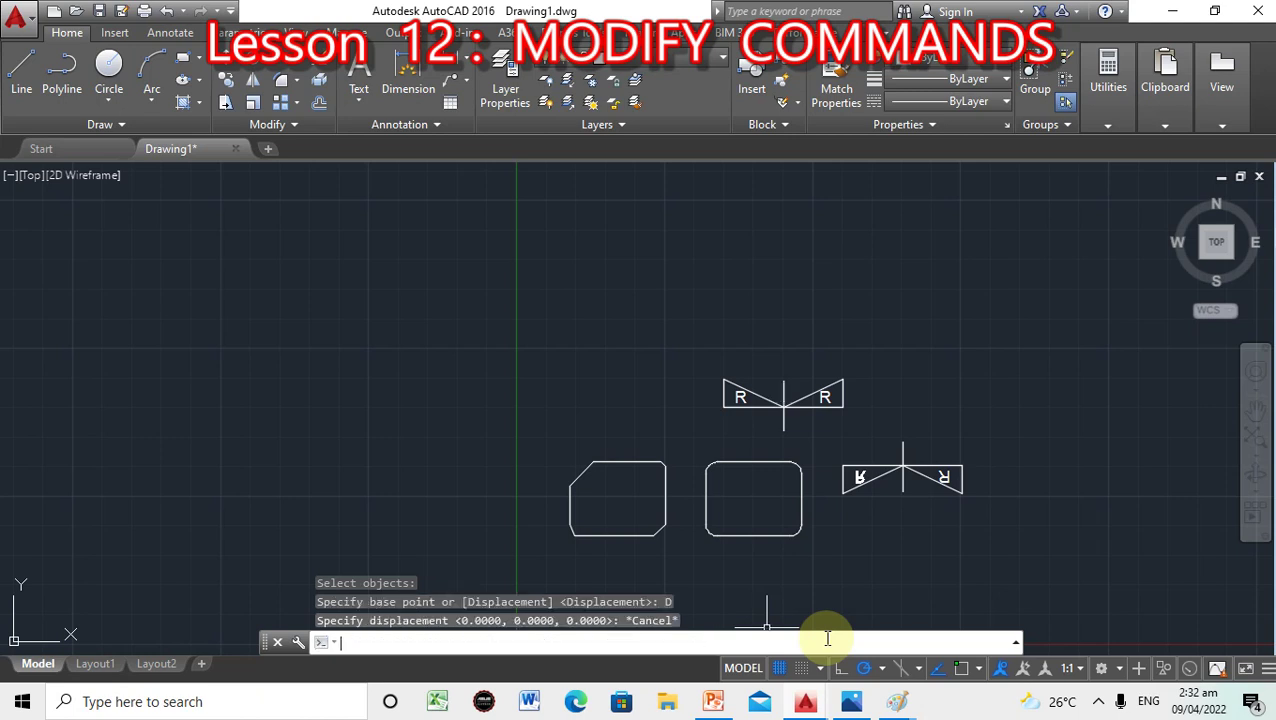
# Try to stretch the upper vertical line between the upright mirrored R triangles, moving its top endpoint straight up.
pyautogui.write('STRETCH')
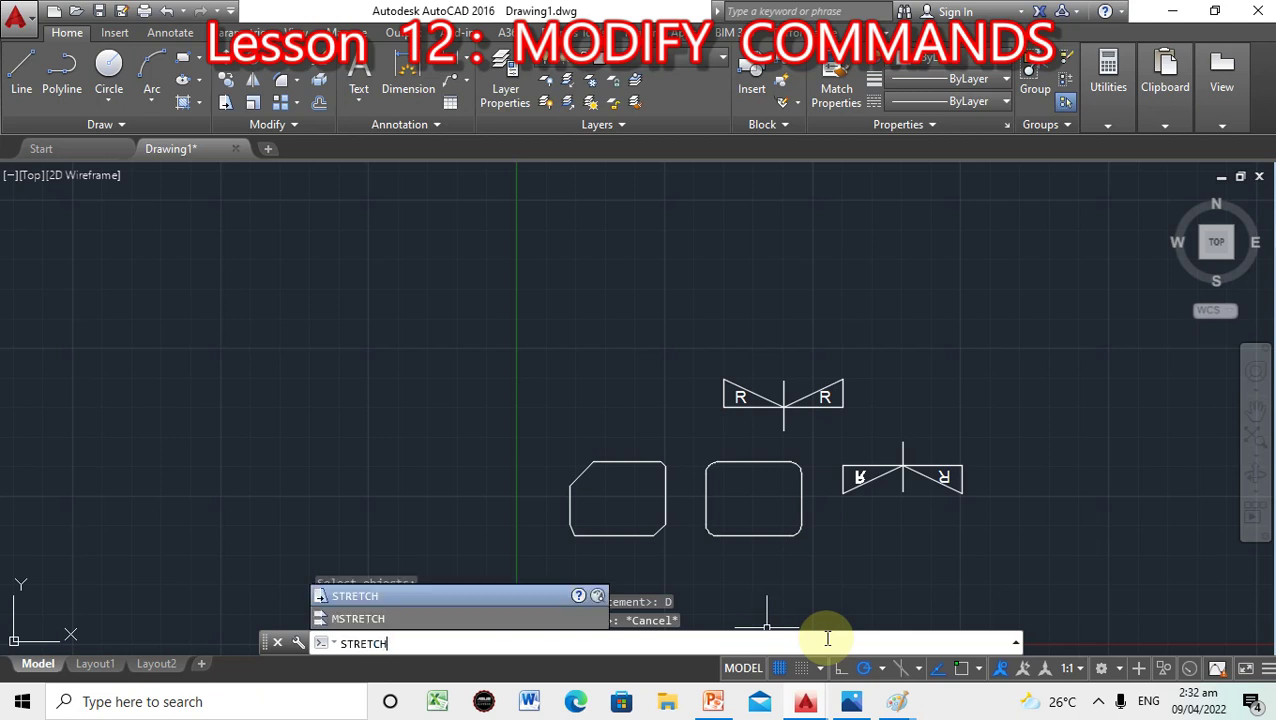
pyautogui.press('Return')
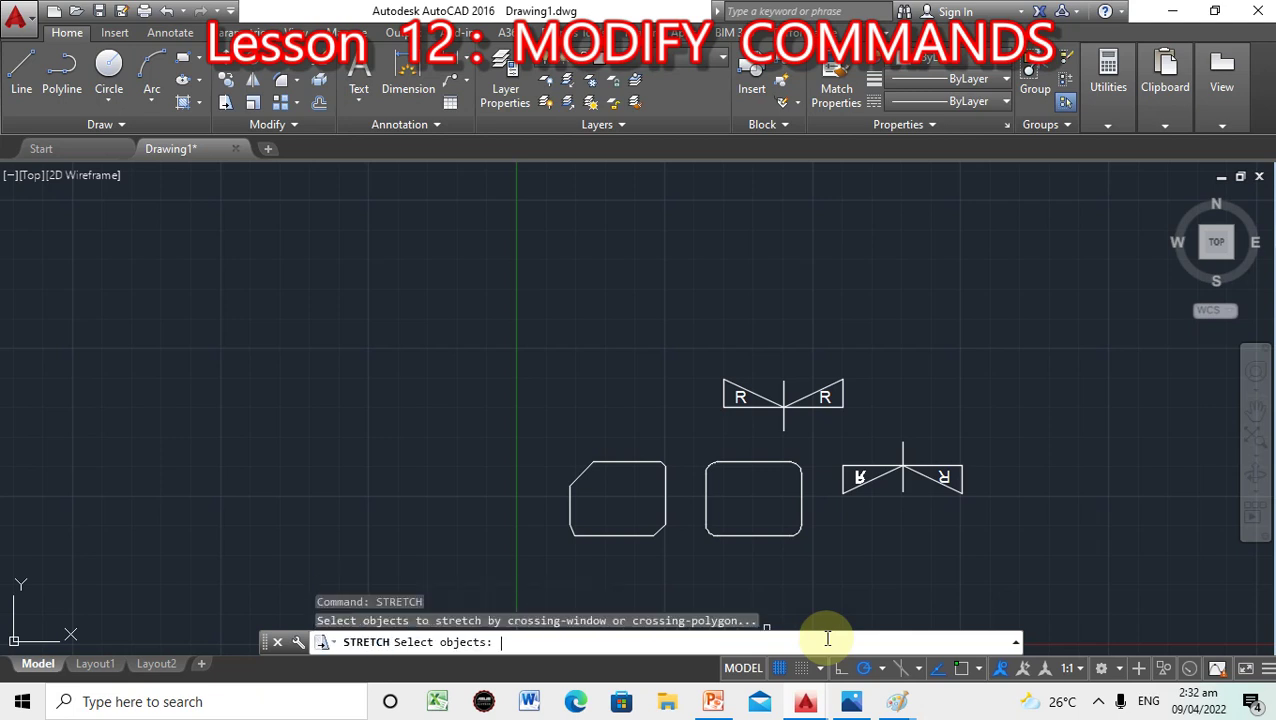
pyautogui.click(785, 390)
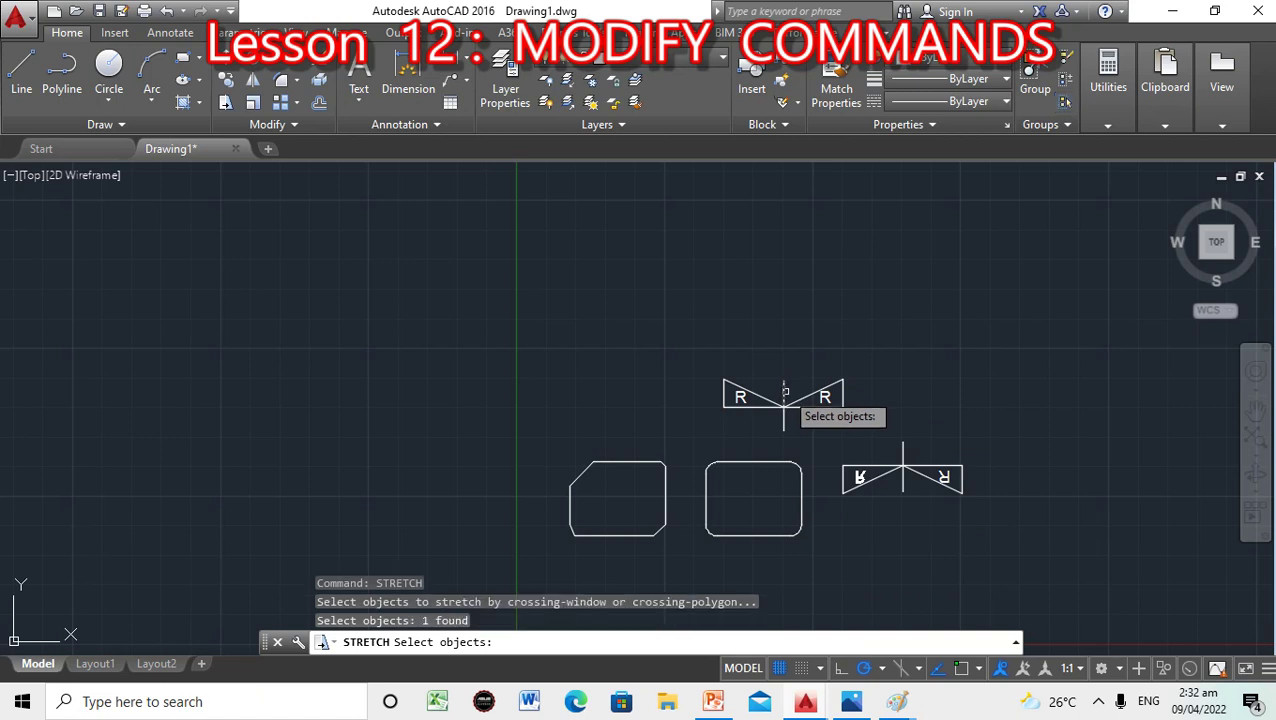
pyautogui.press('Return')
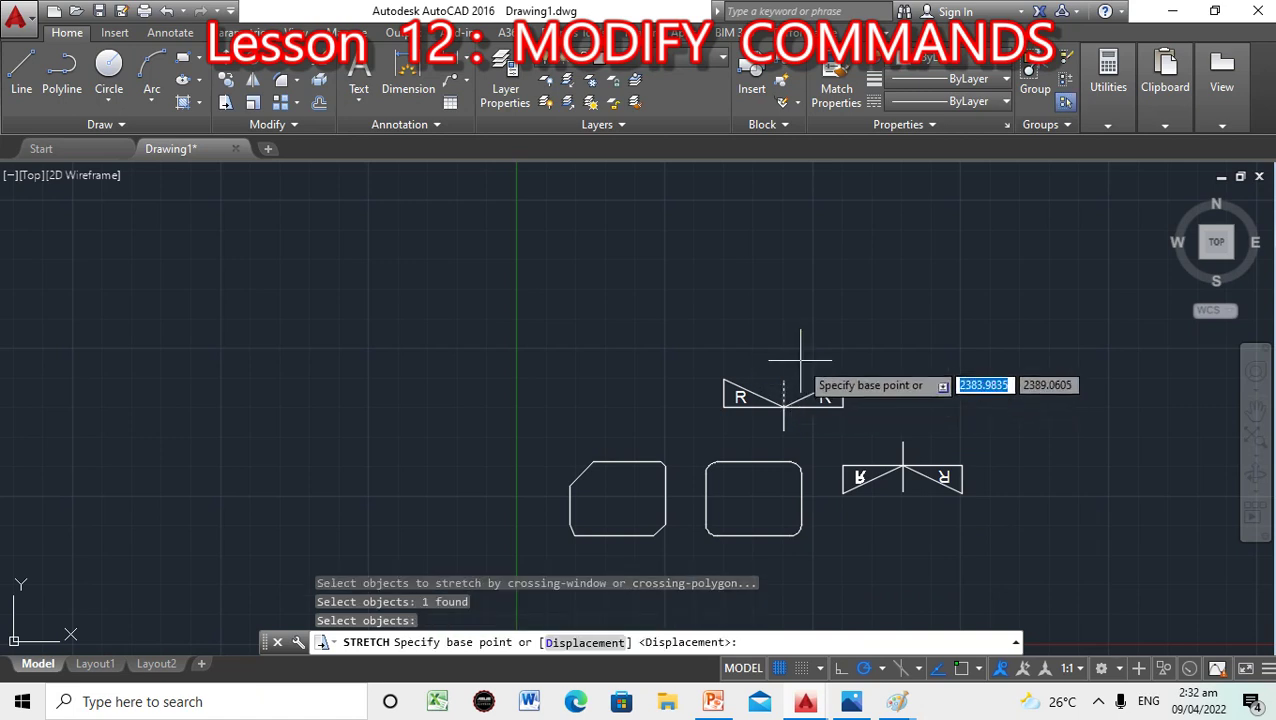
pyautogui.keyDown('shift'); pyautogui.rightClick(800, 376); pyautogui.keyUp('shift')
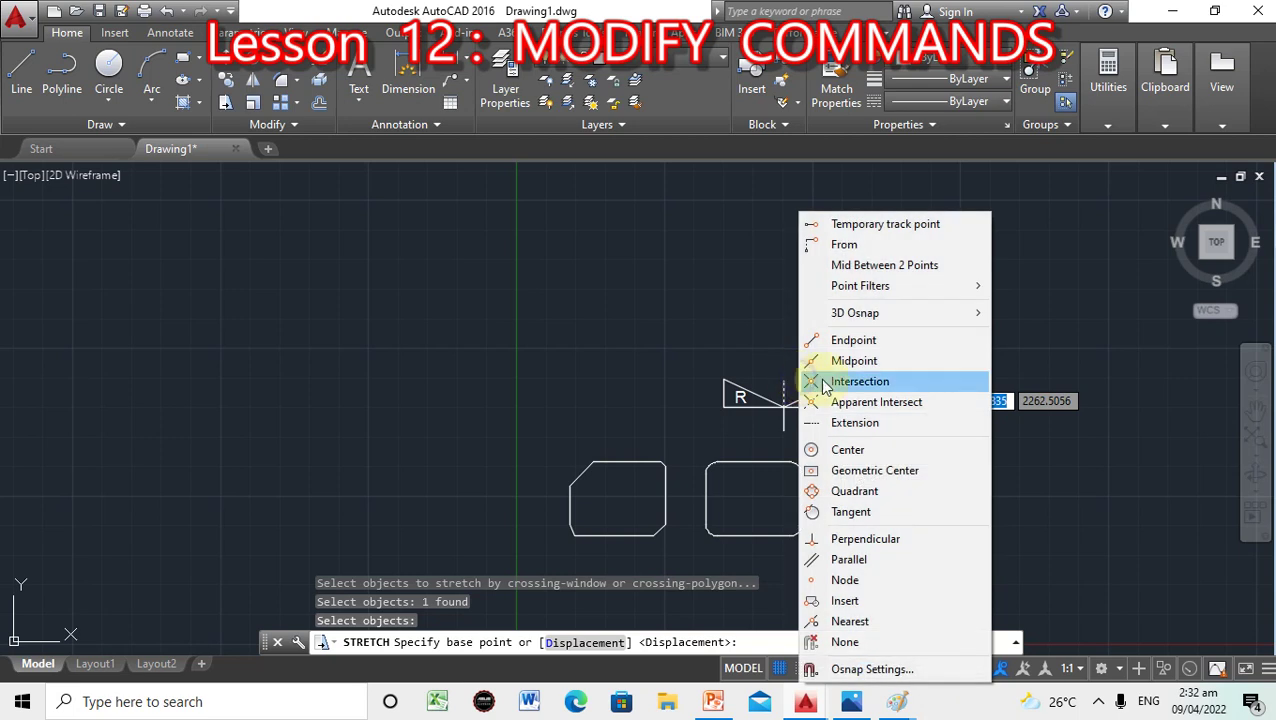
pyautogui.click(858, 341)
pyautogui.click(785, 381)
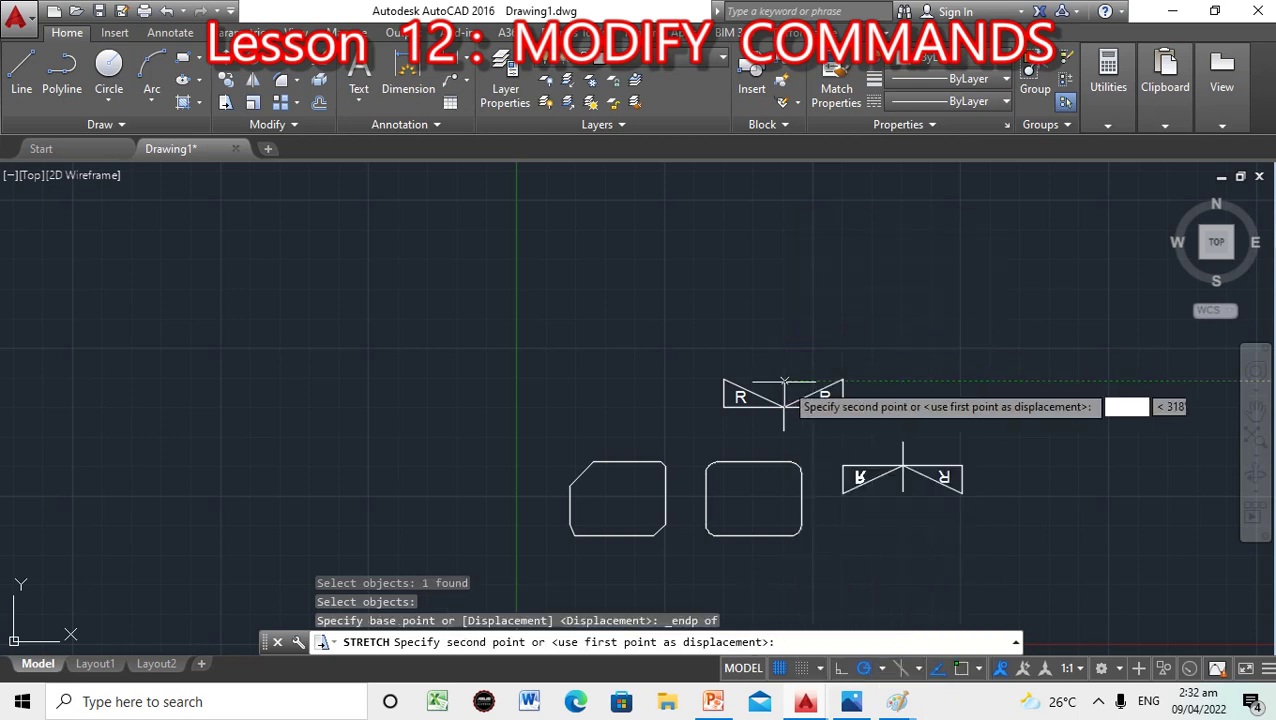
pyautogui.click(784, 319)
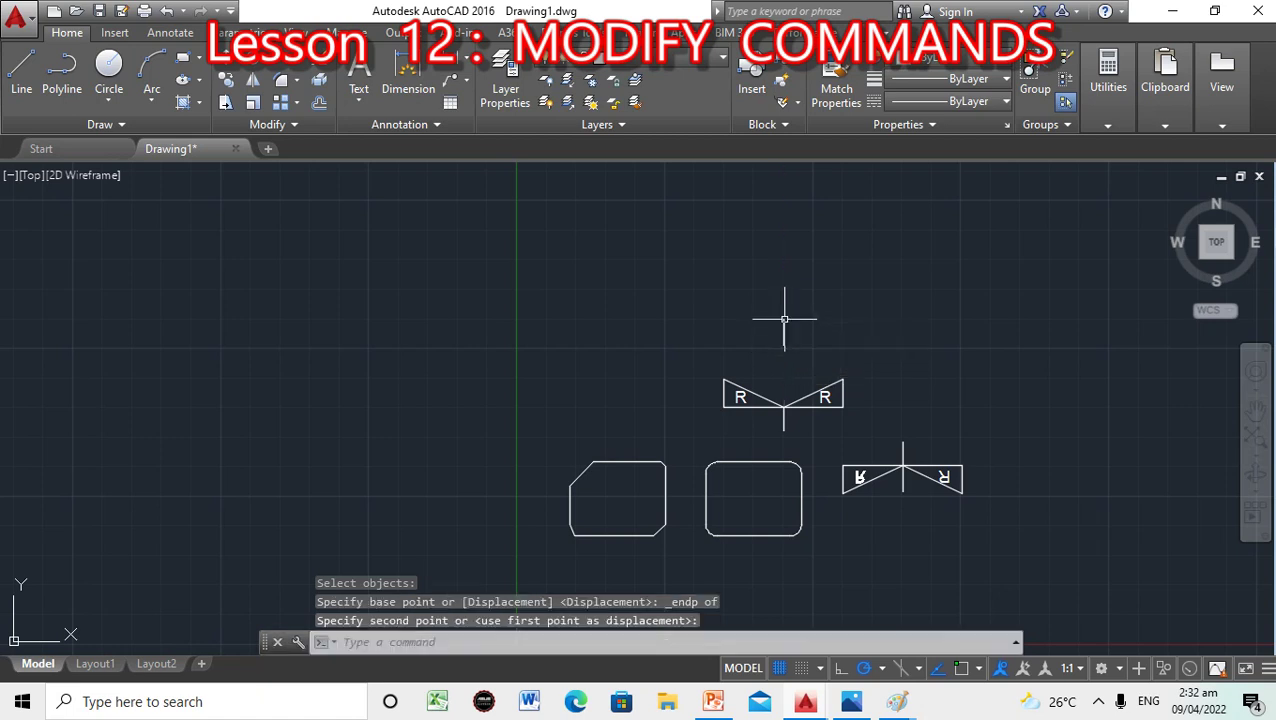
pyautogui.press('Return')
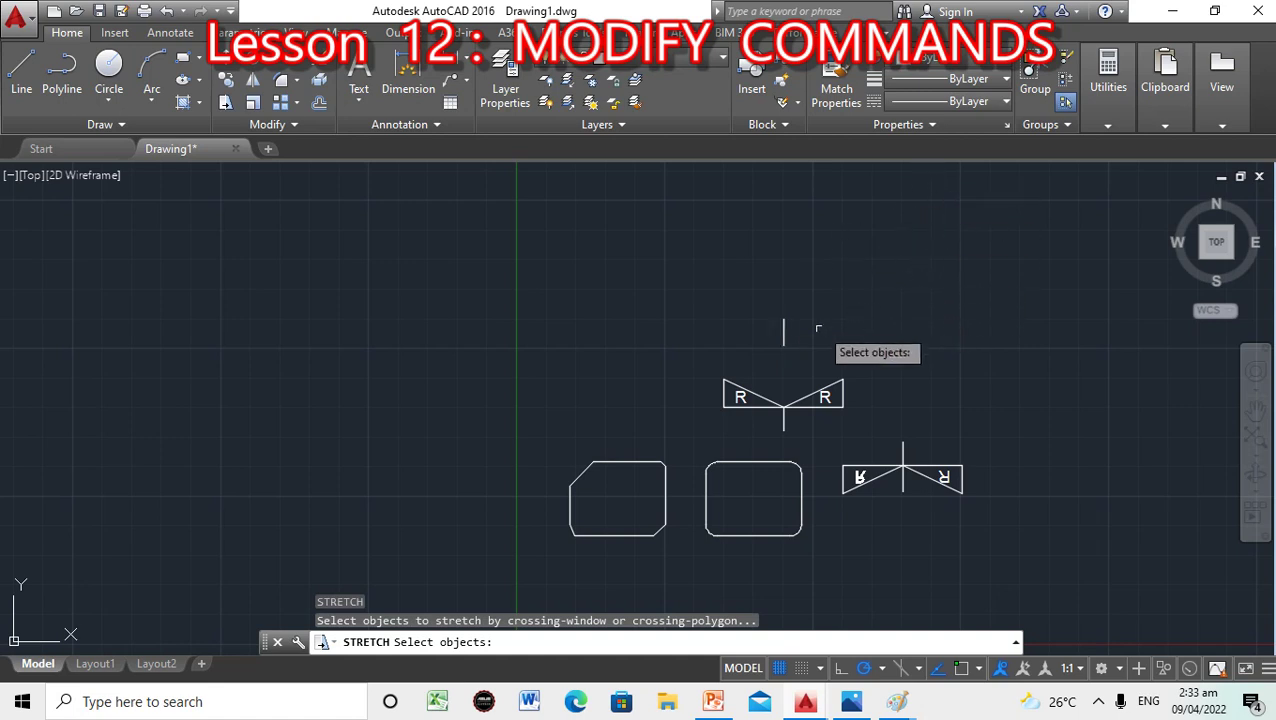
pyautogui.click(784, 334)
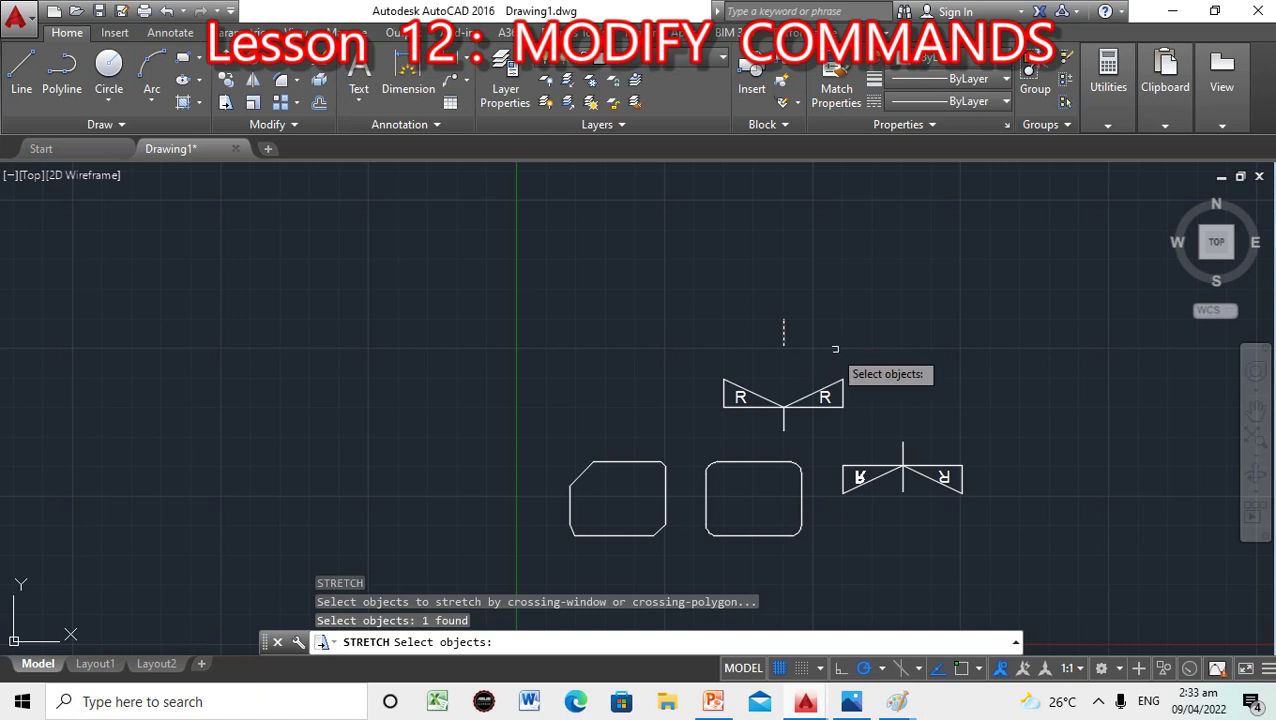
pyautogui.press('Escape')
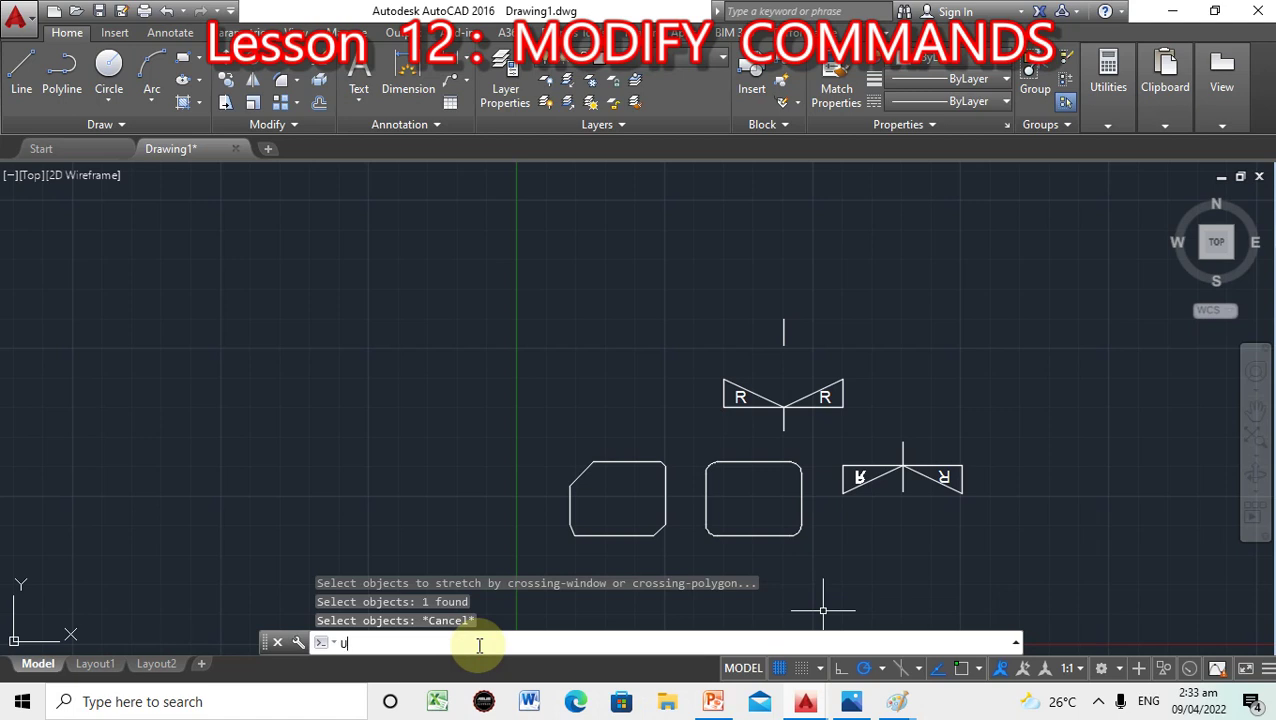
pyautogui.write('ndo')
pyautogui.press('Return')
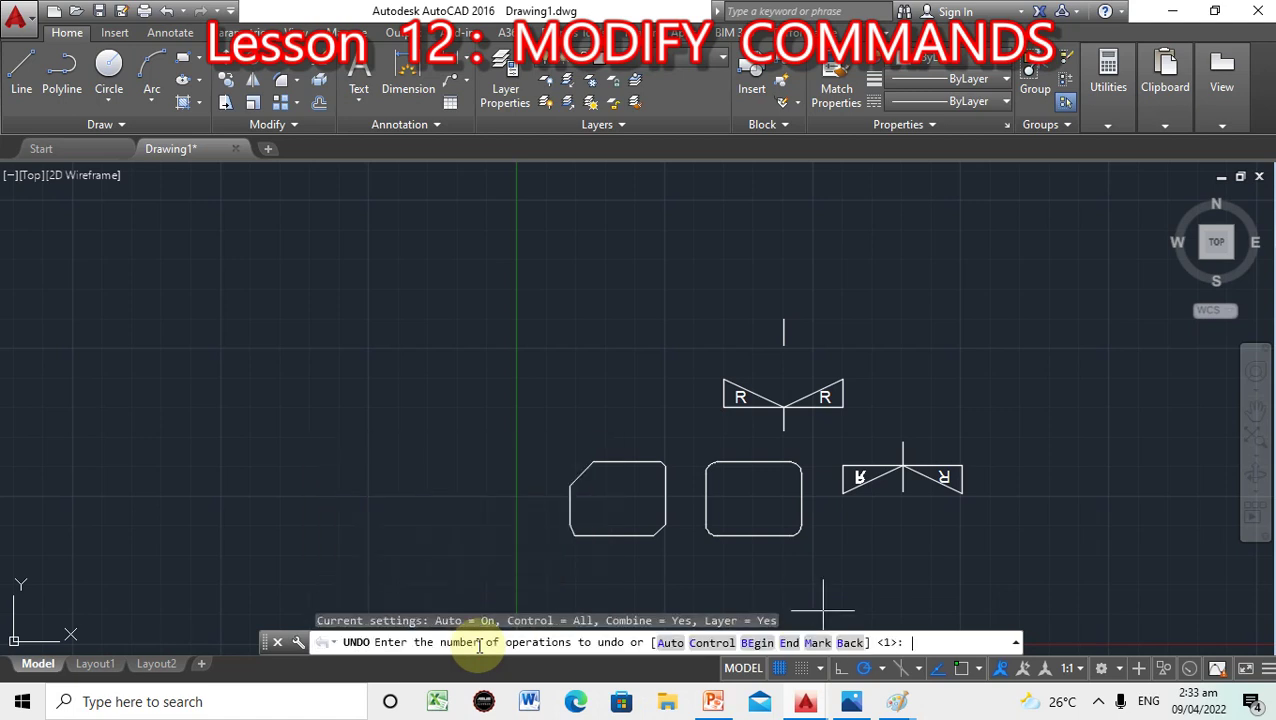
pyautogui.press('Escape')
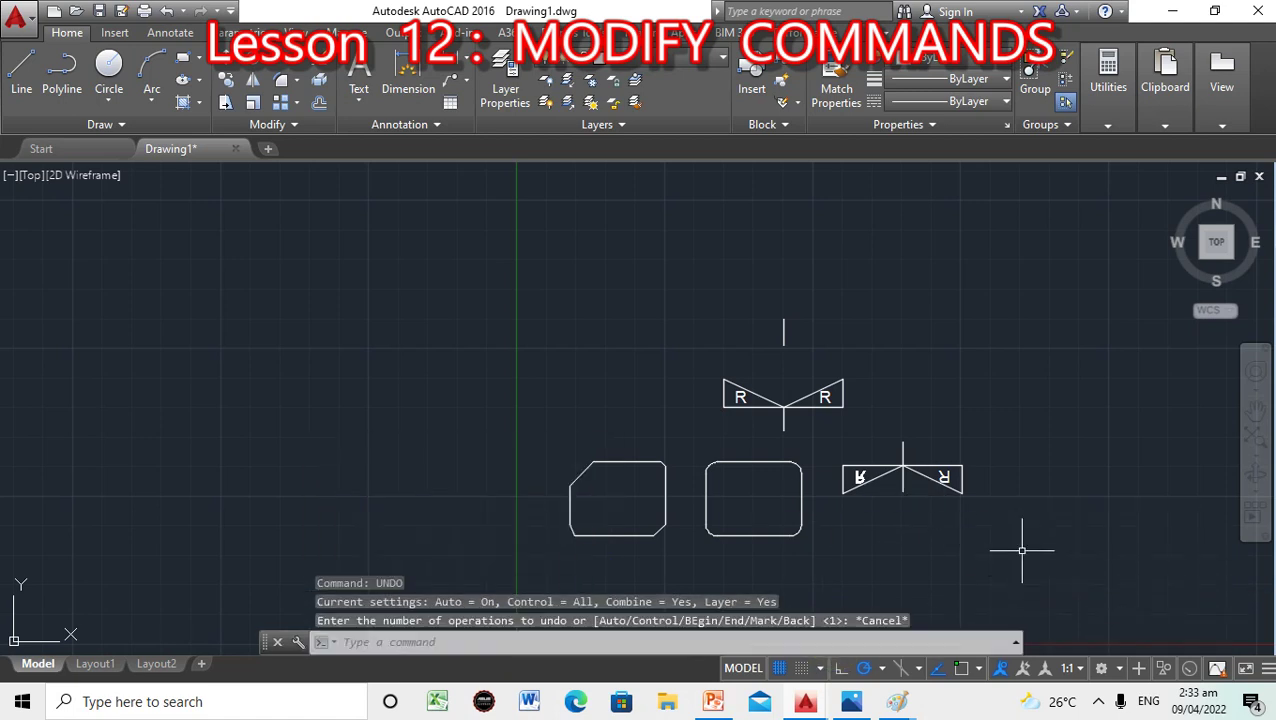
# Try Stretch again on the detached vertical line above the R triangles, moving it further up from its top endpoint.
pyautogui.click(594, 642)
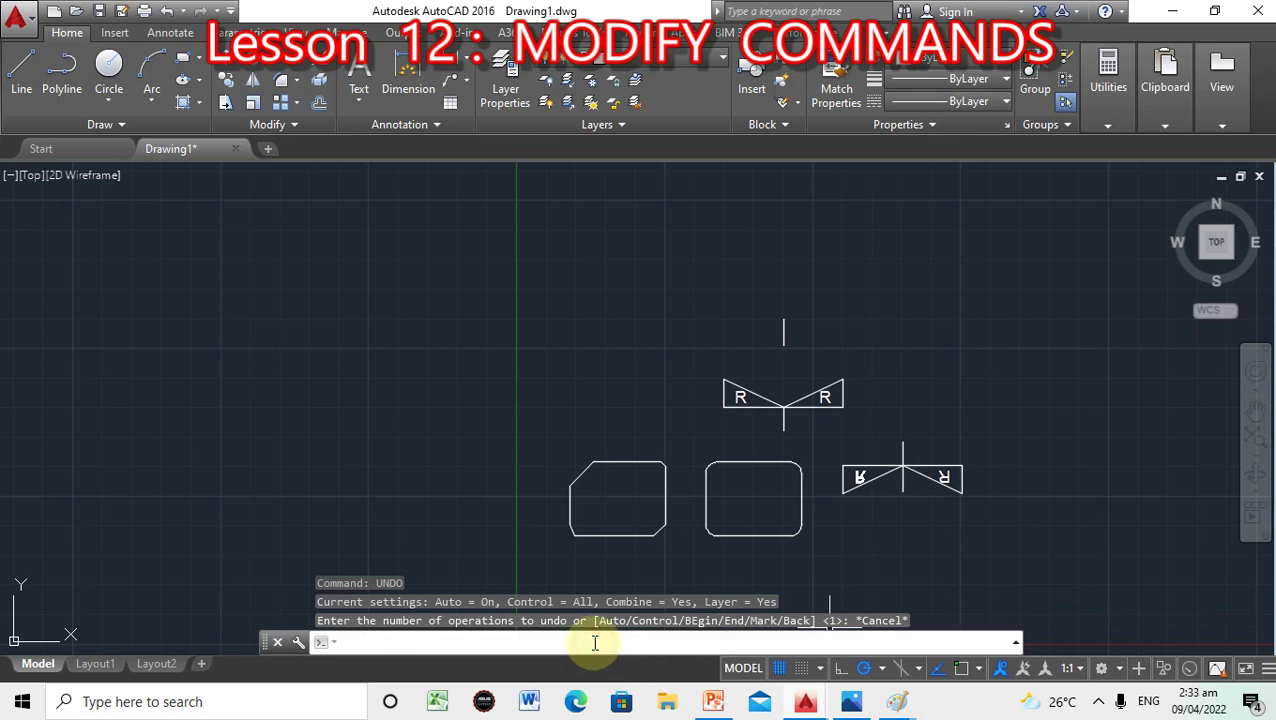
pyautogui.write('STRE')
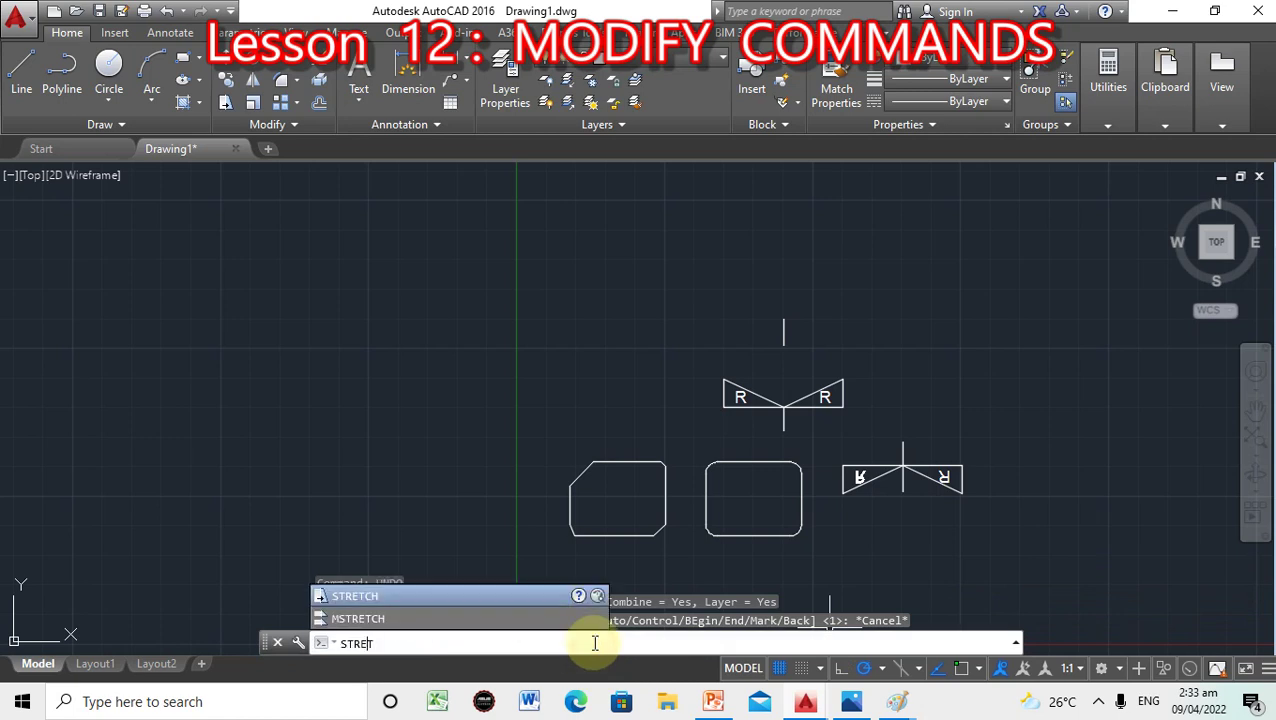
pyautogui.write('TCH')
pyautogui.press('Return')
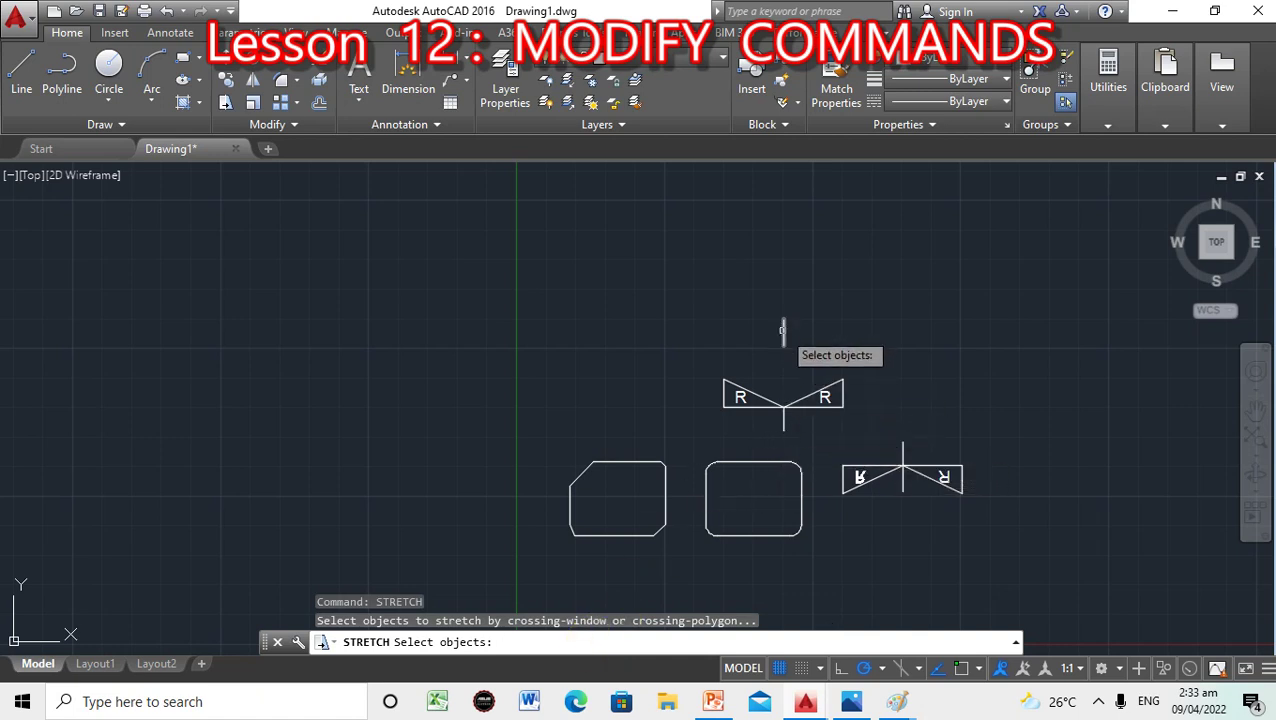
pyautogui.scroll(4, 809, 347)
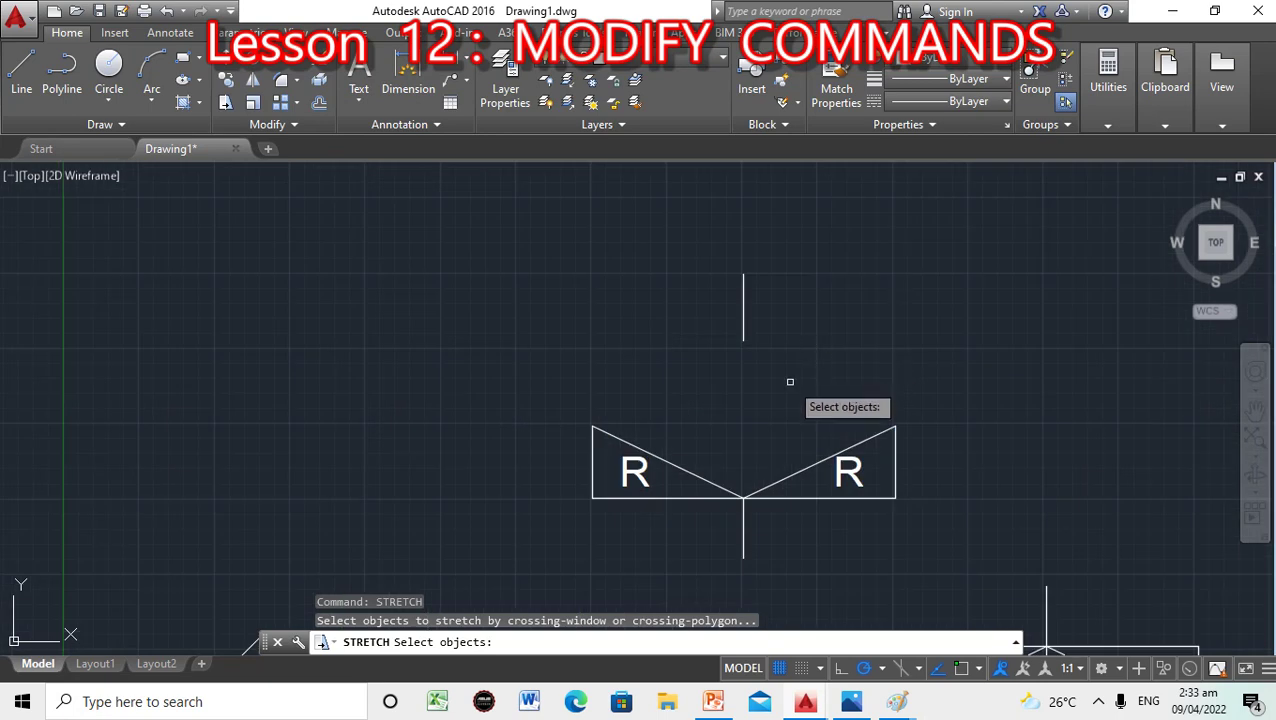
pyautogui.click(744, 326)
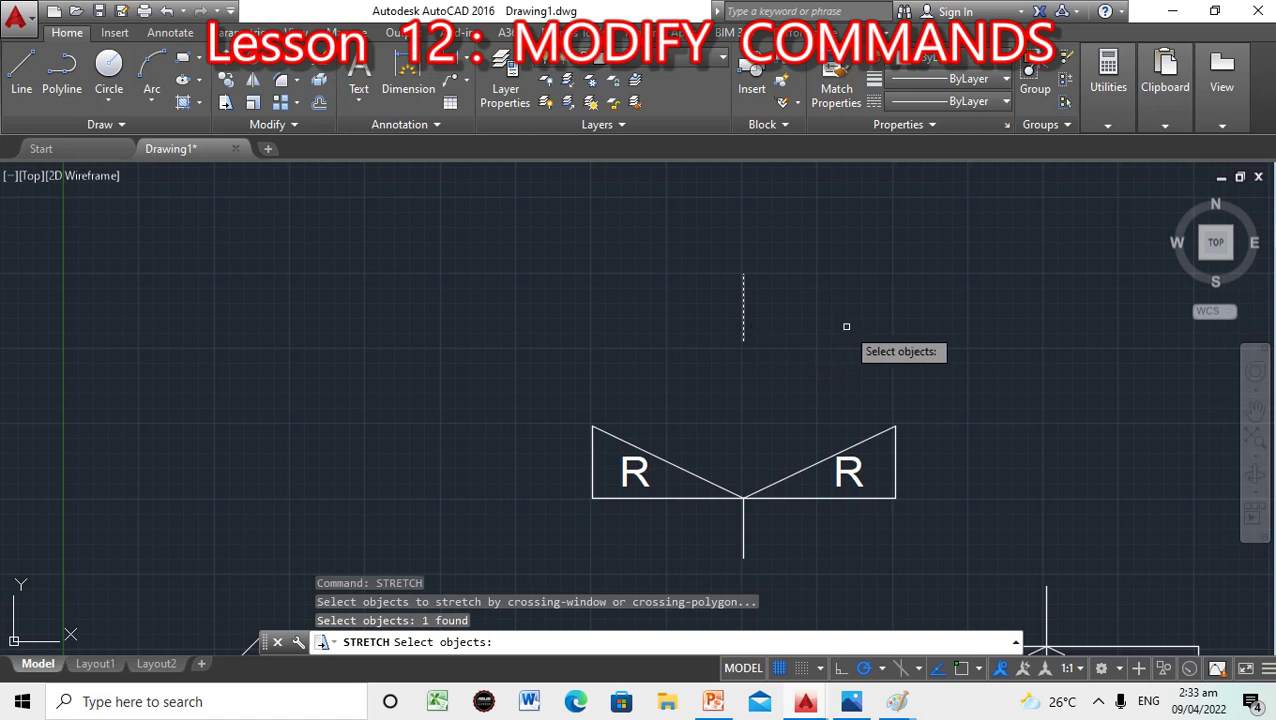
pyautogui.press('Return')
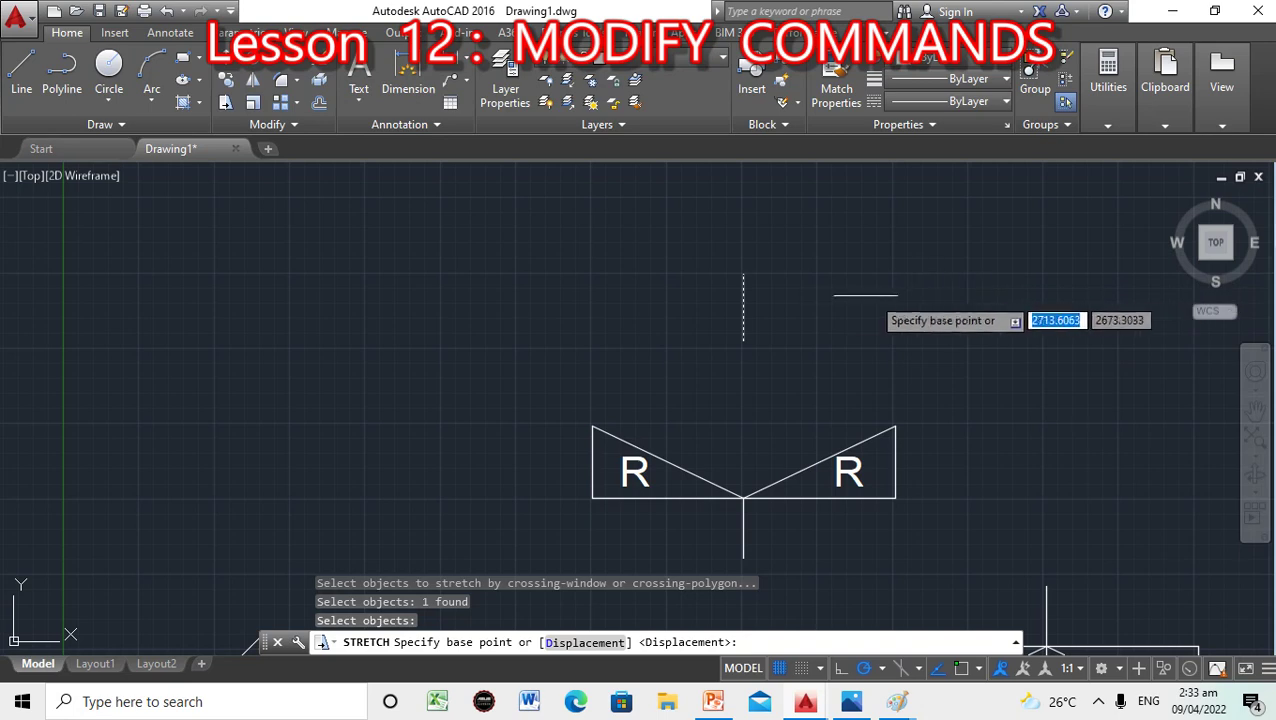
pyautogui.keyDown('shift'); pyautogui.rightClick(759, 312); pyautogui.keyUp('shift')
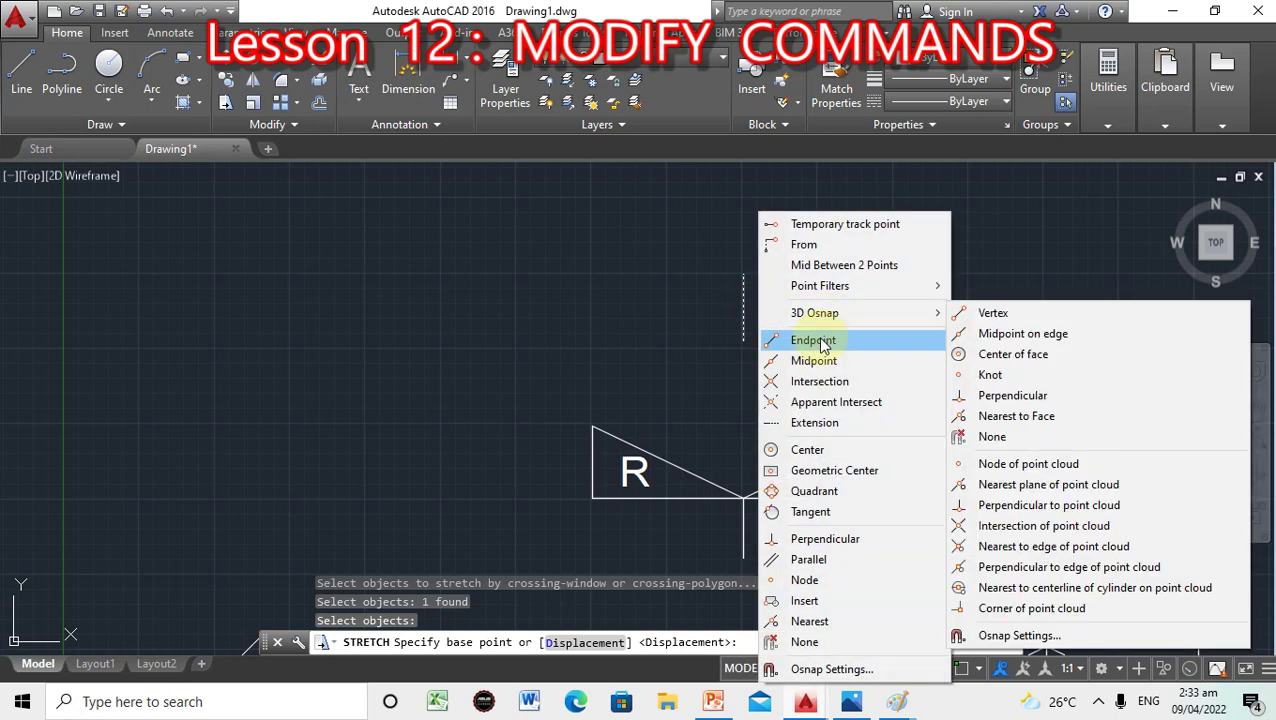
pyautogui.click(815, 336)
pyautogui.click(743, 273)
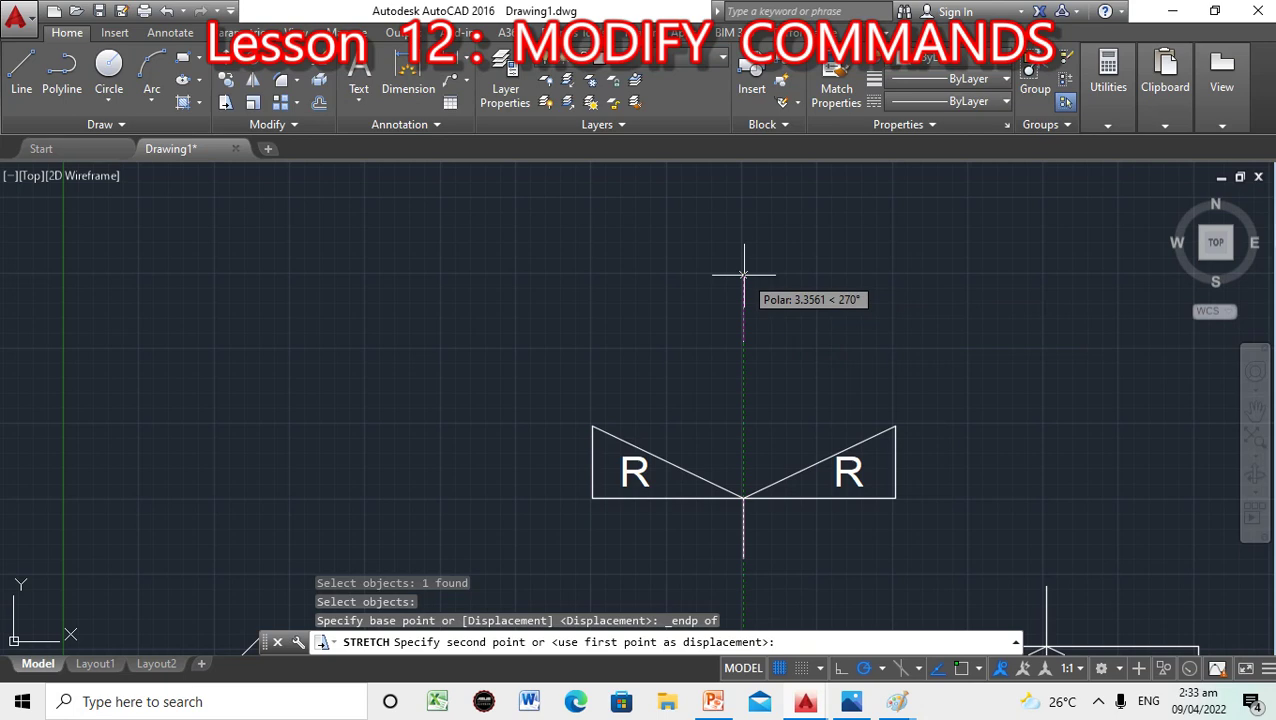
pyautogui.click(743, 222)
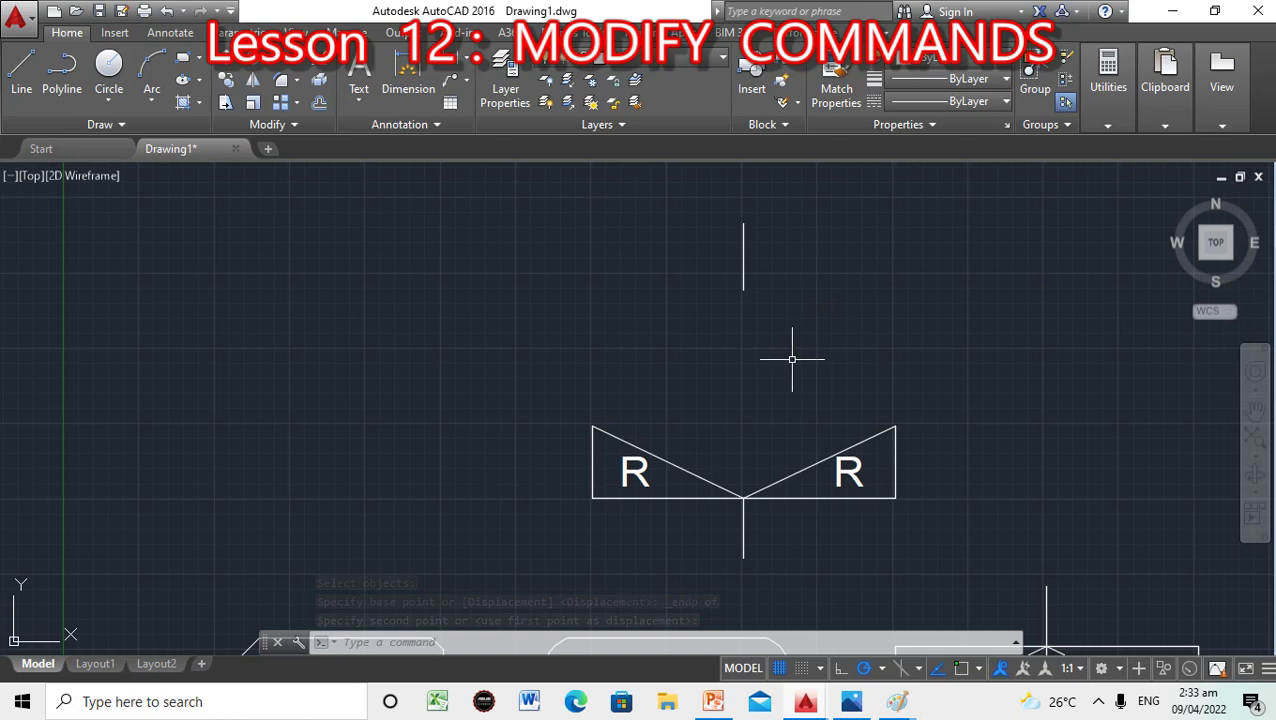
# Use Stretch to return the detached vertical line, snapping its lower endpoint to the point where the two R triangles meet.
pyautogui.click(474, 647)
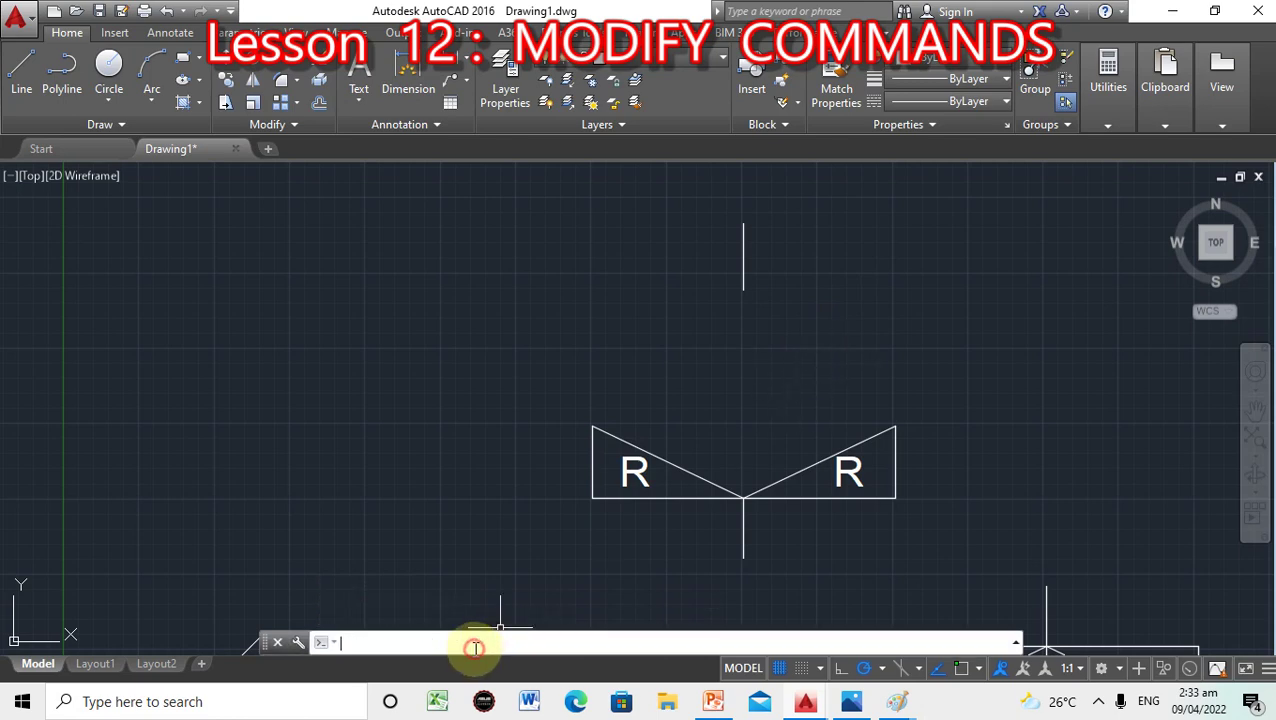
pyautogui.write('STRECT')
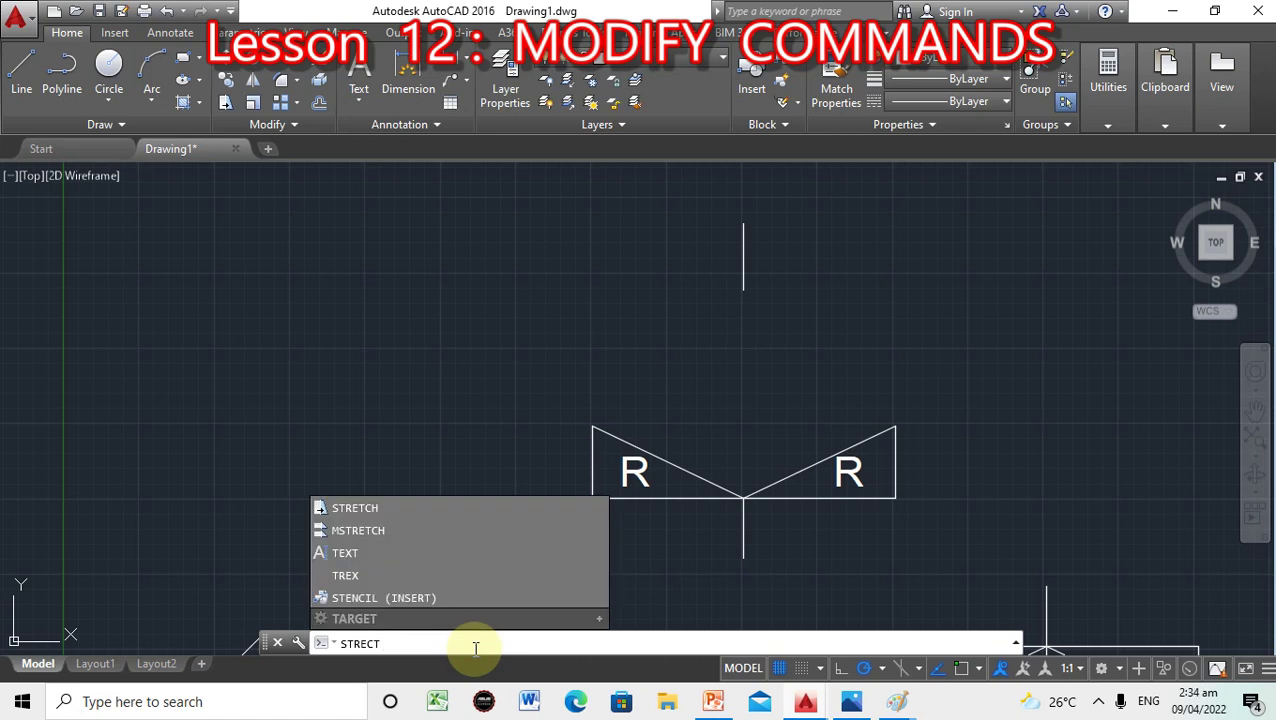
pyautogui.write('H')
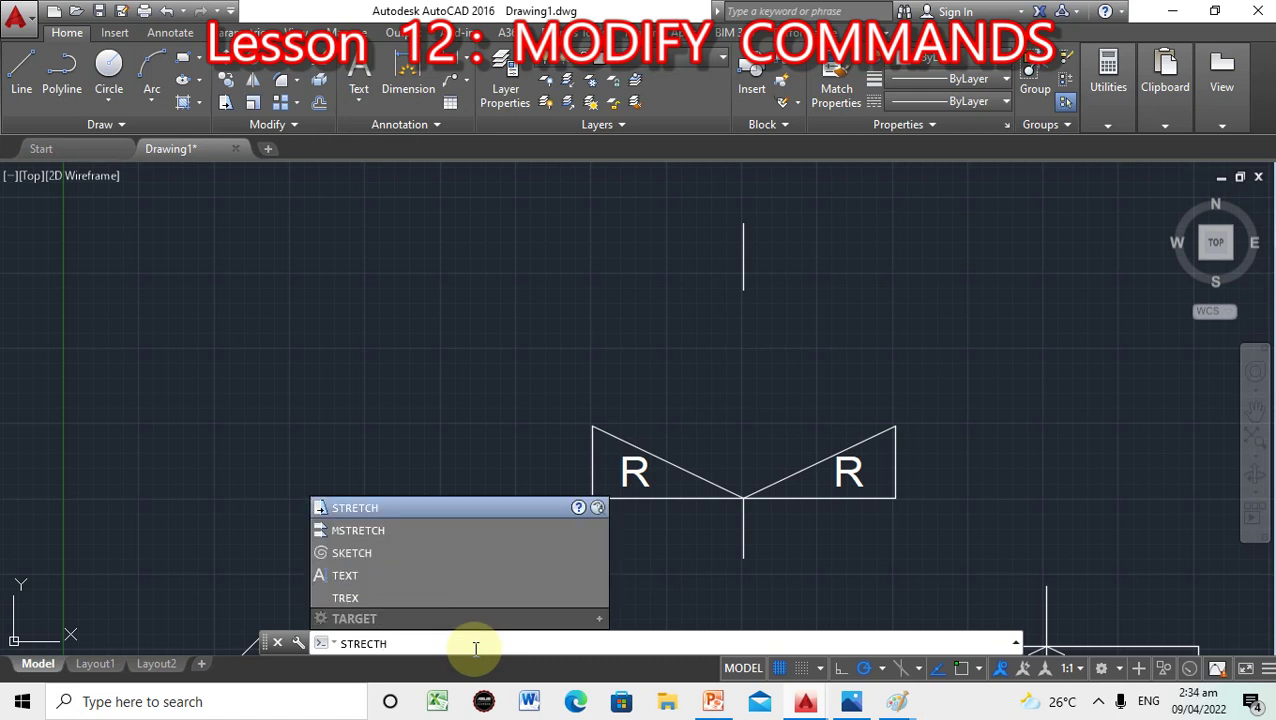
pyautogui.press('Return')
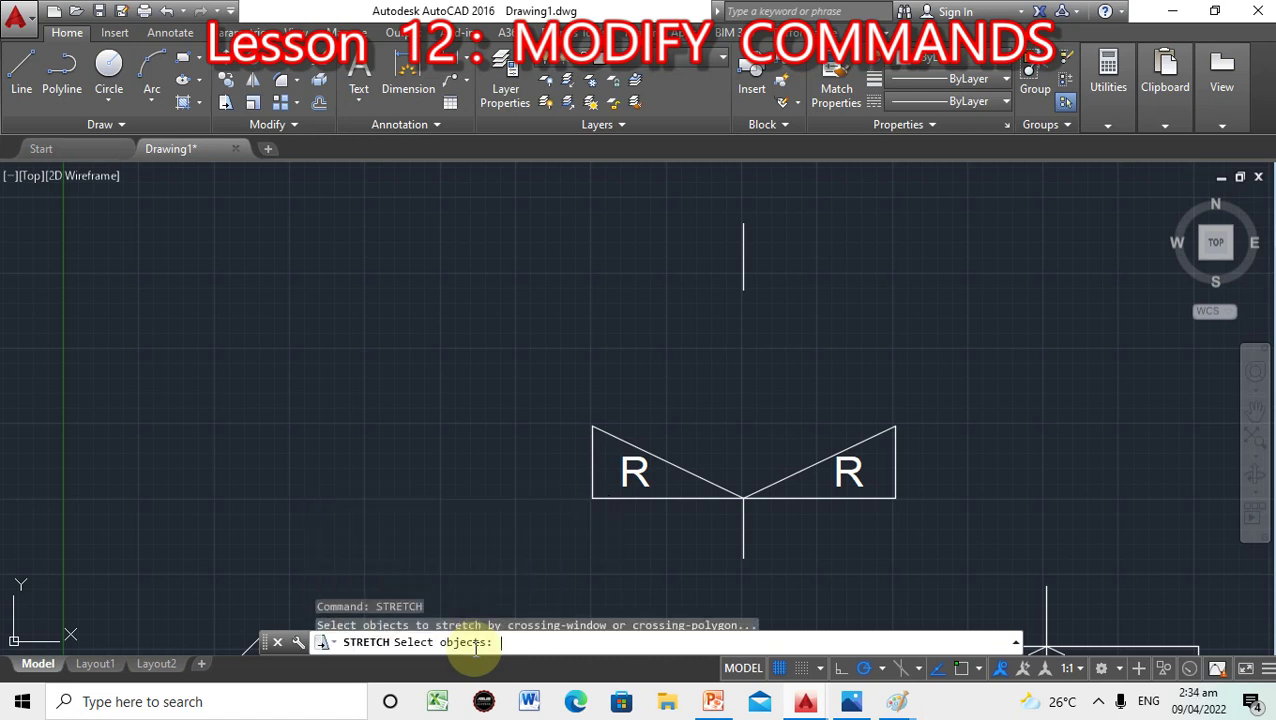
pyautogui.click(743, 283)
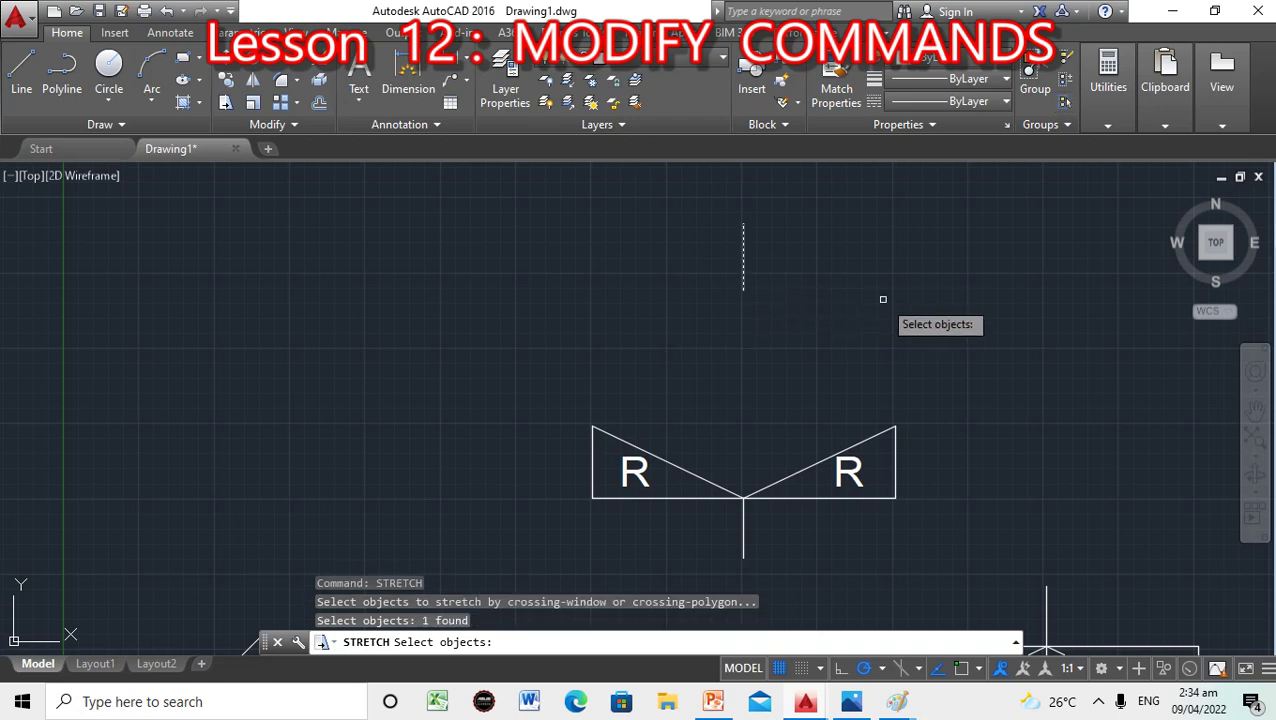
pyautogui.press('Return')
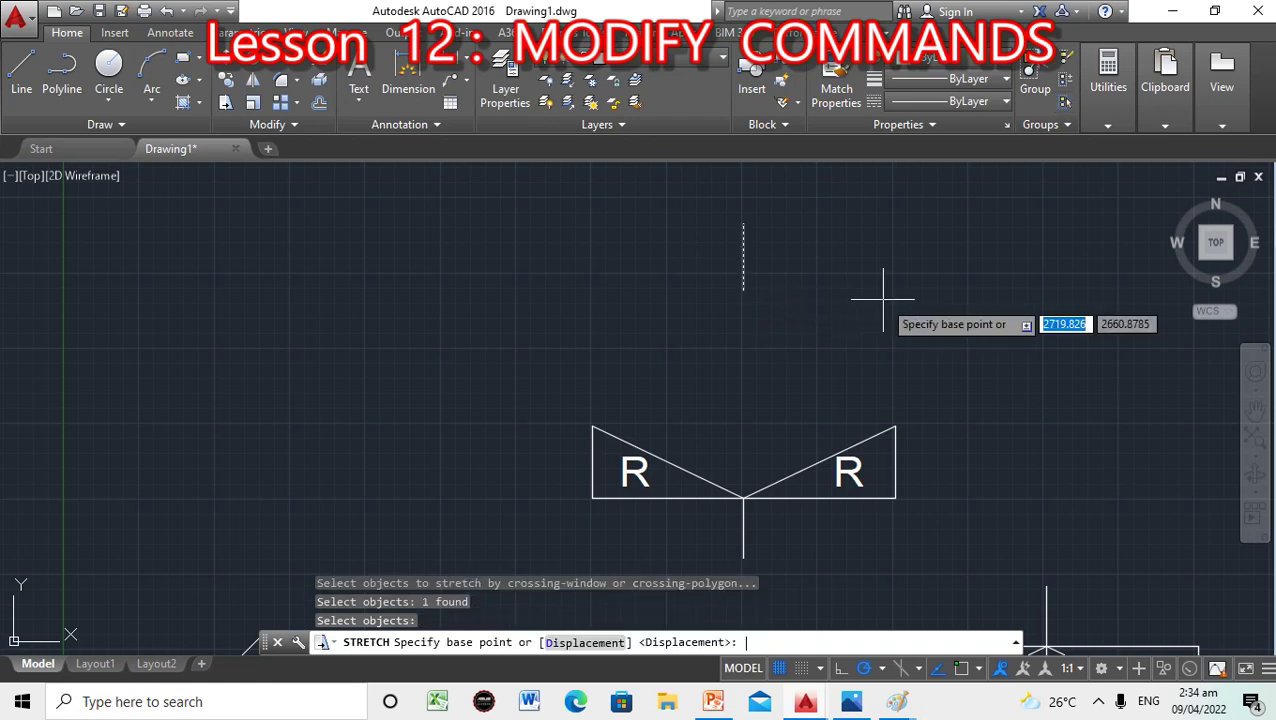
pyautogui.keyDown('shift'); pyautogui.rightClick(755, 304); pyautogui.keyUp('shift')
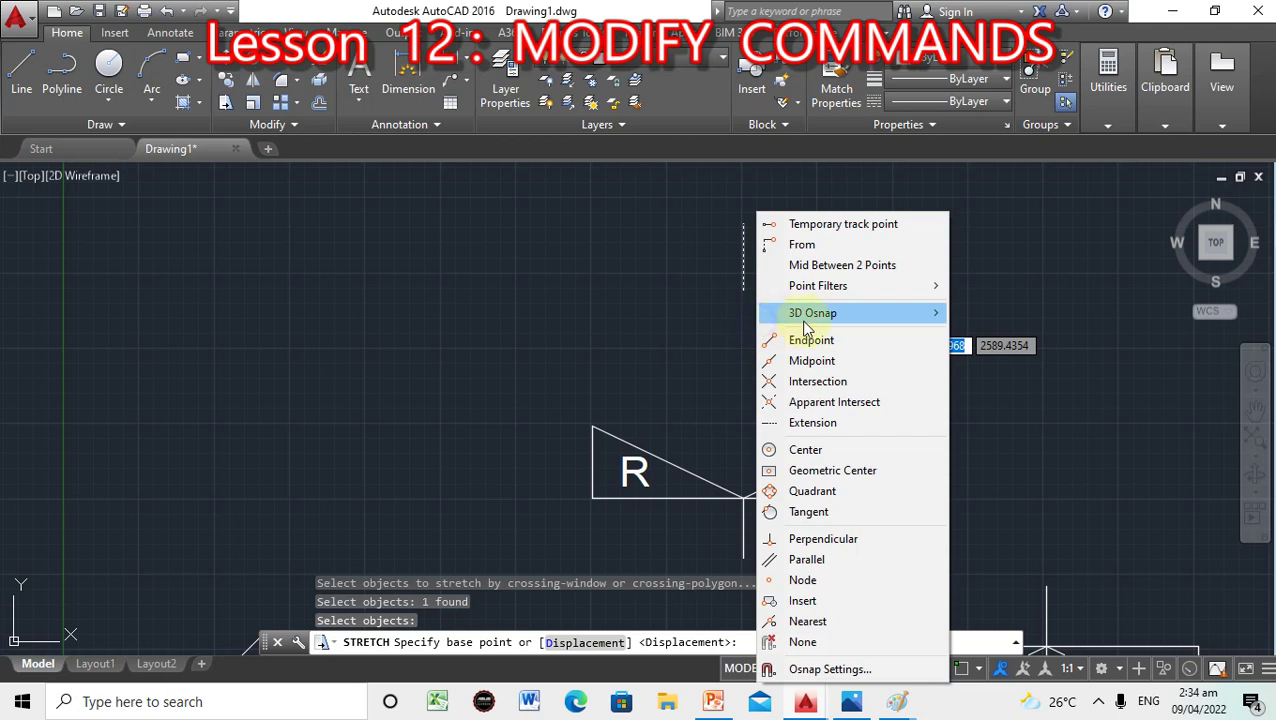
pyautogui.click(830, 343)
pyautogui.click(743, 289)
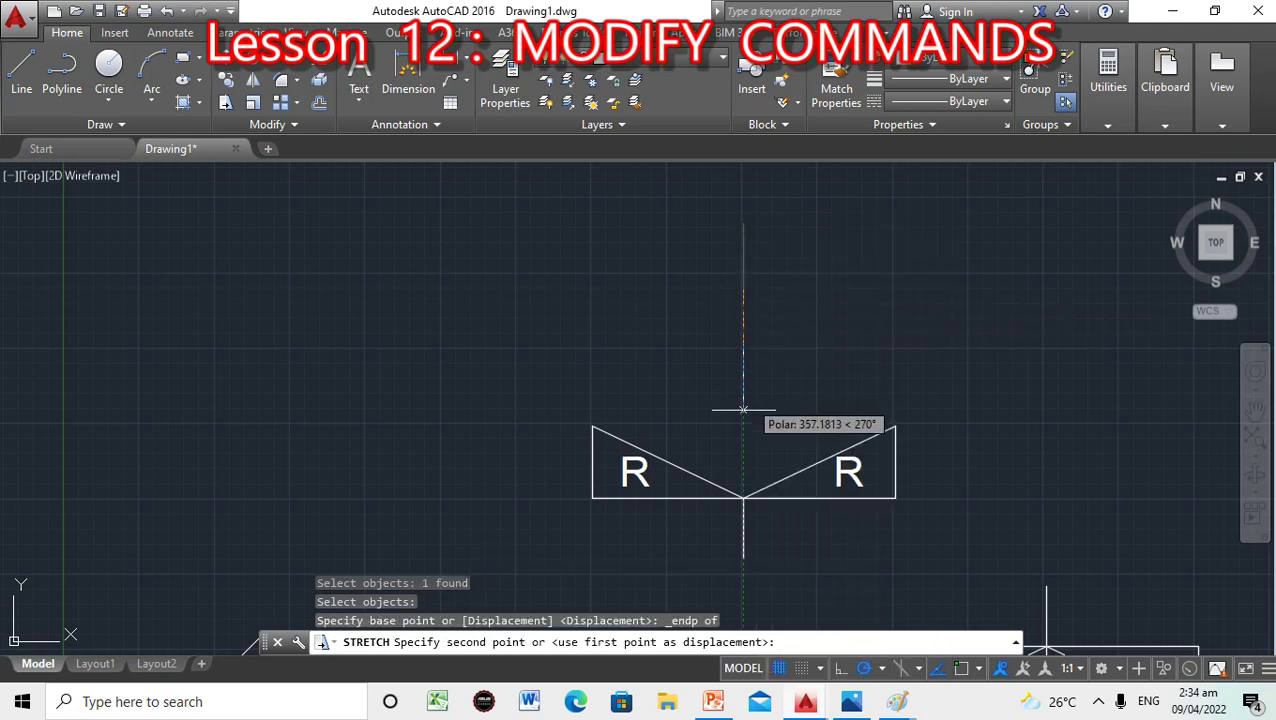
pyautogui.keyDown('shift'); pyautogui.rightClick(743, 491); pyautogui.keyUp('shift')
pyautogui.click(806, 156)
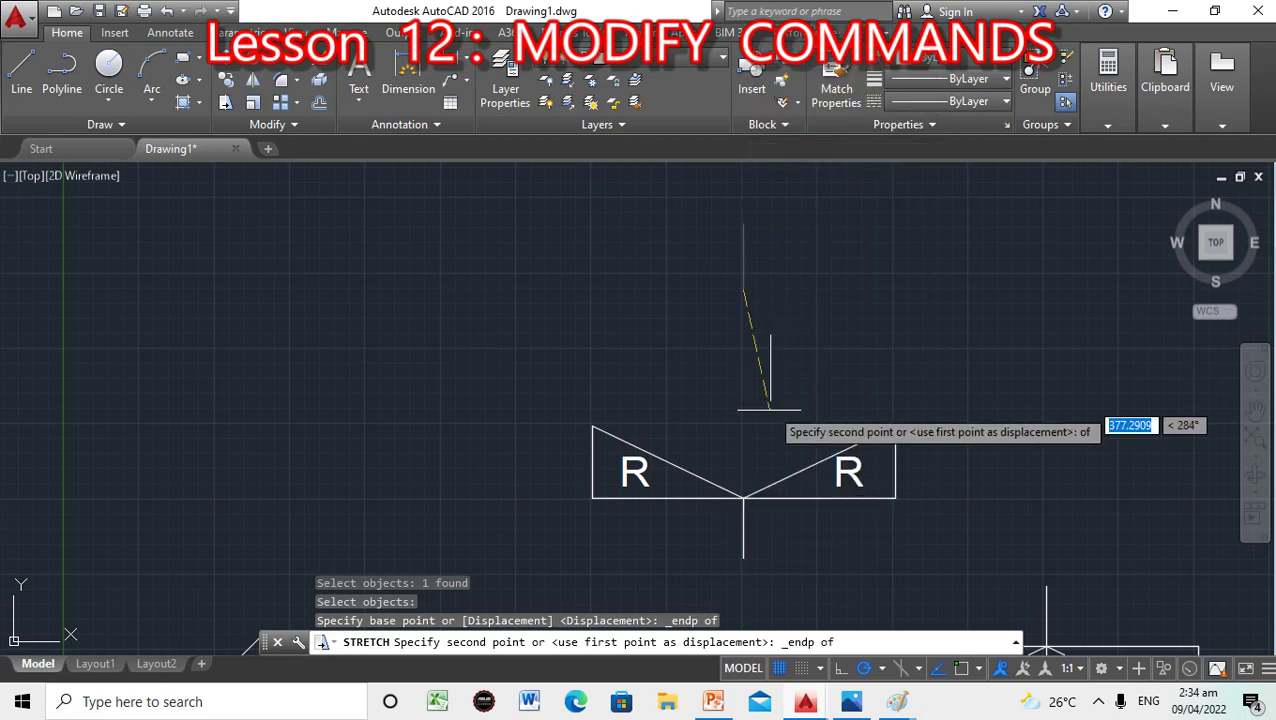
pyautogui.click(743, 498)
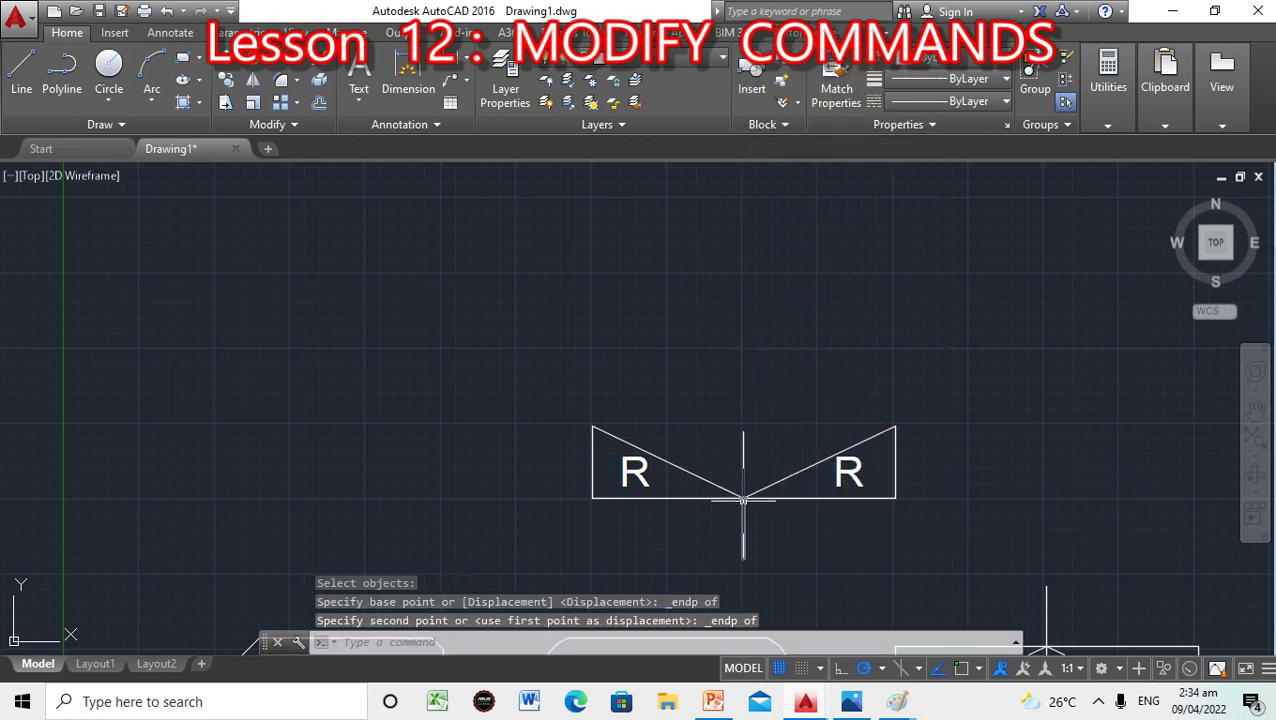
pyautogui.press('Return')
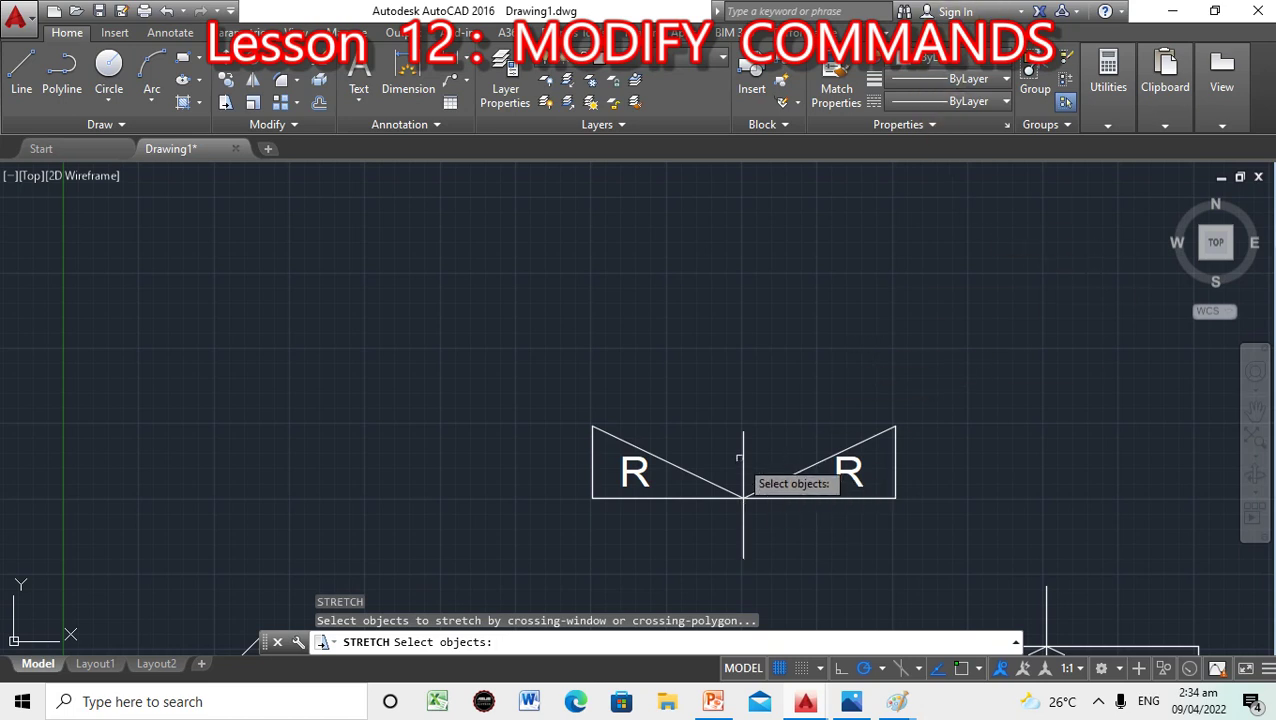
pyautogui.click(744, 445)
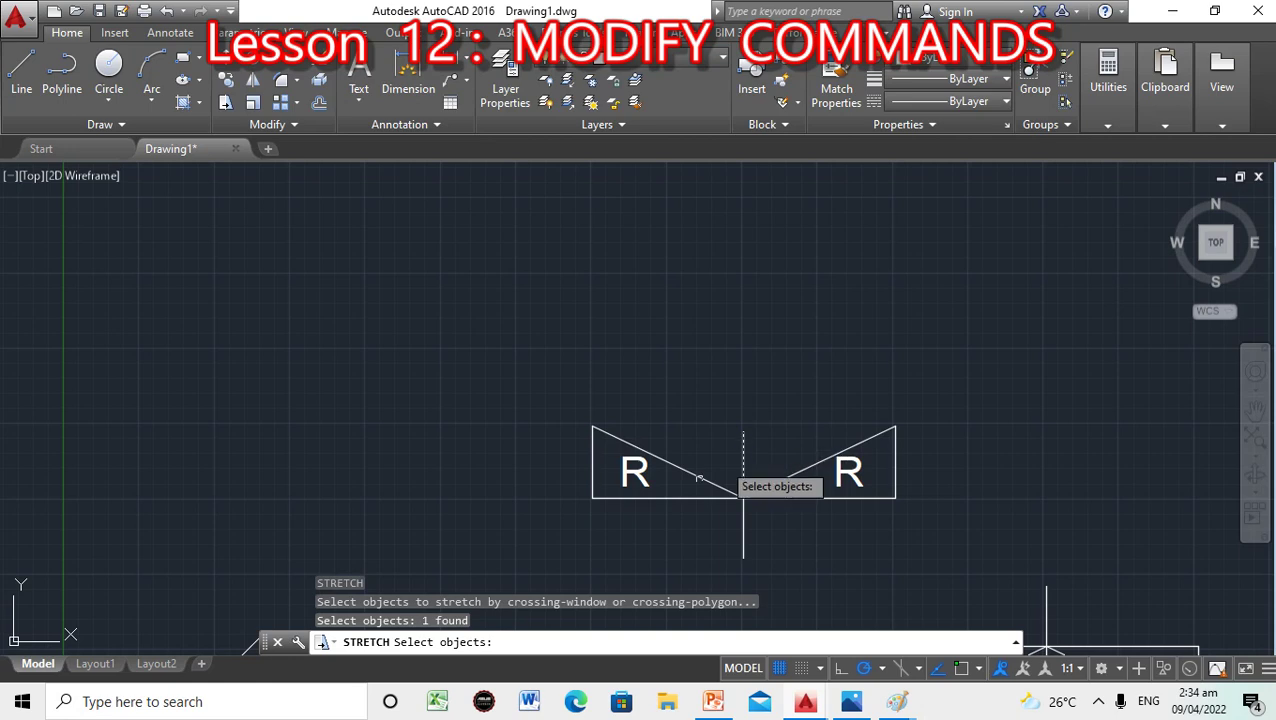
pyautogui.press('Escape')
# Start Stretch with the upper vertical line between the two upright R triangles as the selected object.
pyautogui.click(495, 645)
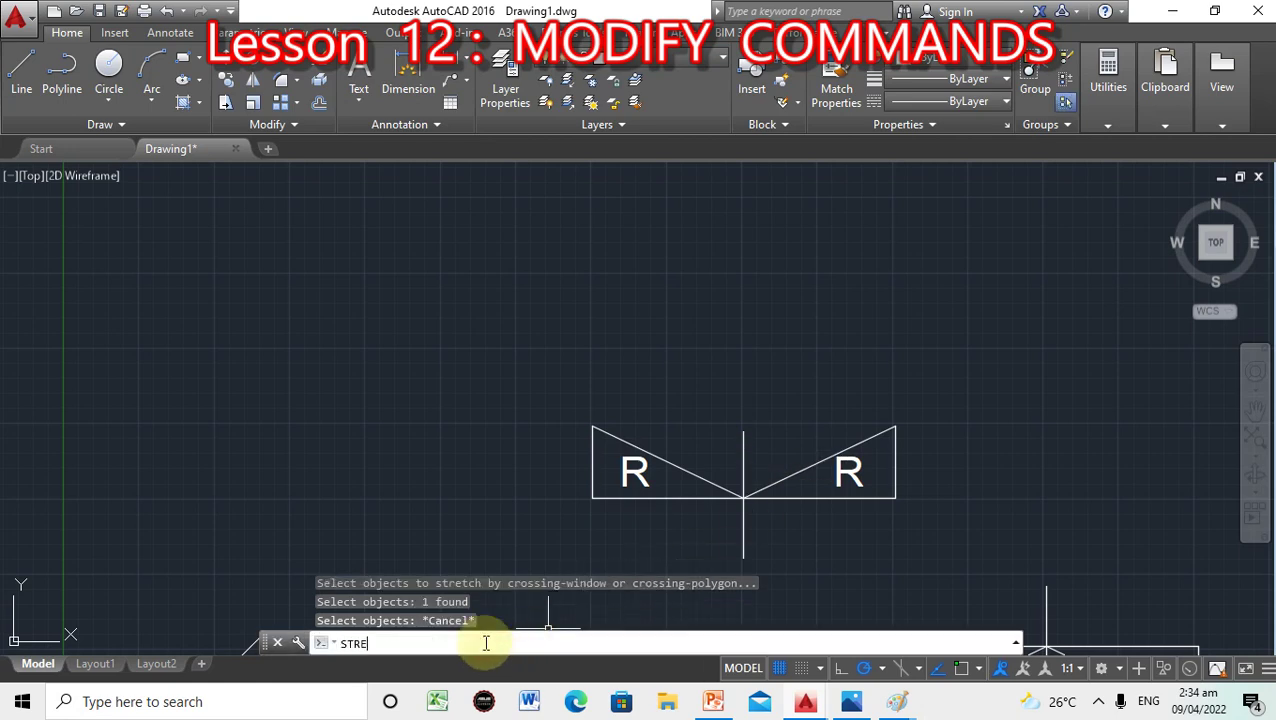
pyautogui.write('STRECH')
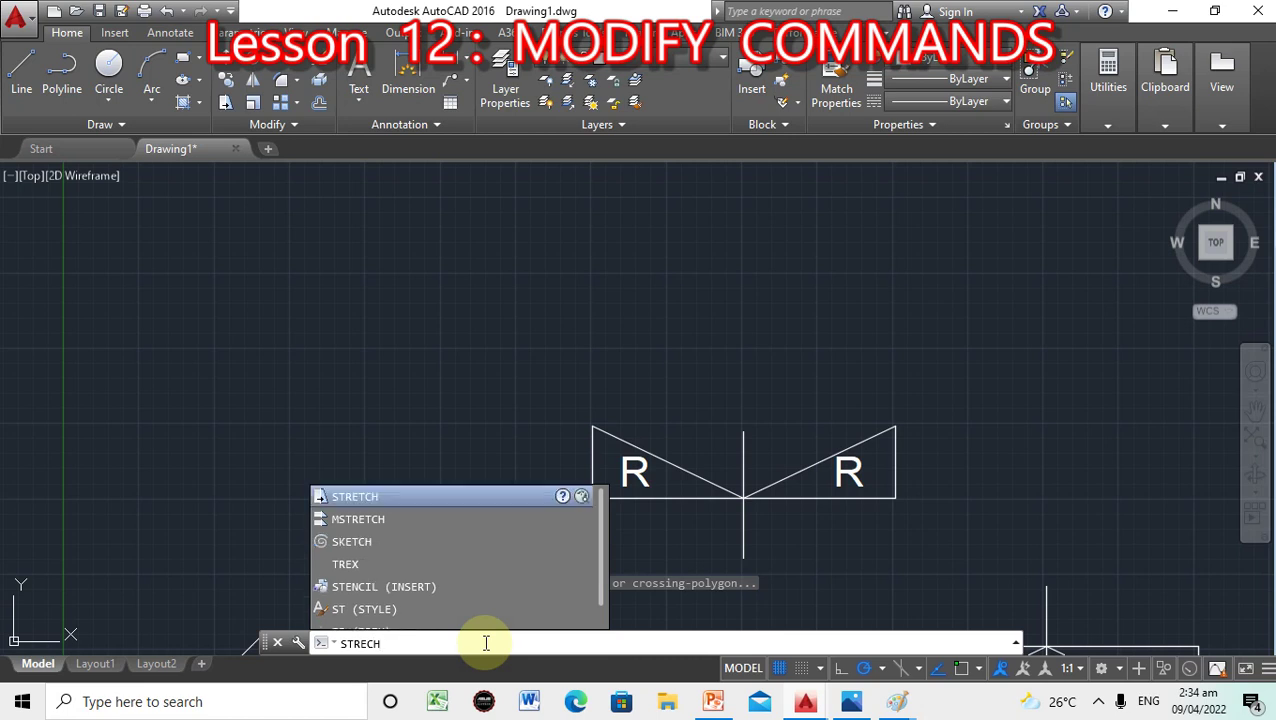
pyautogui.press('BackSpace')
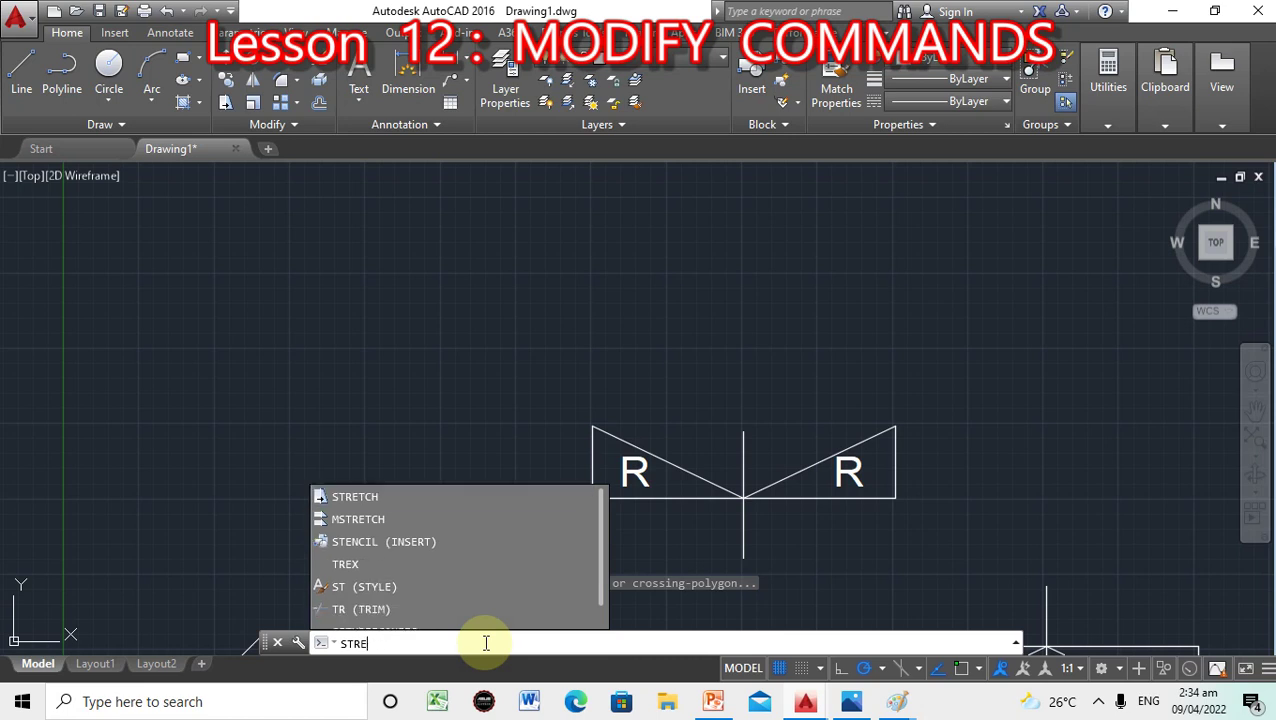
pyautogui.press('Return')
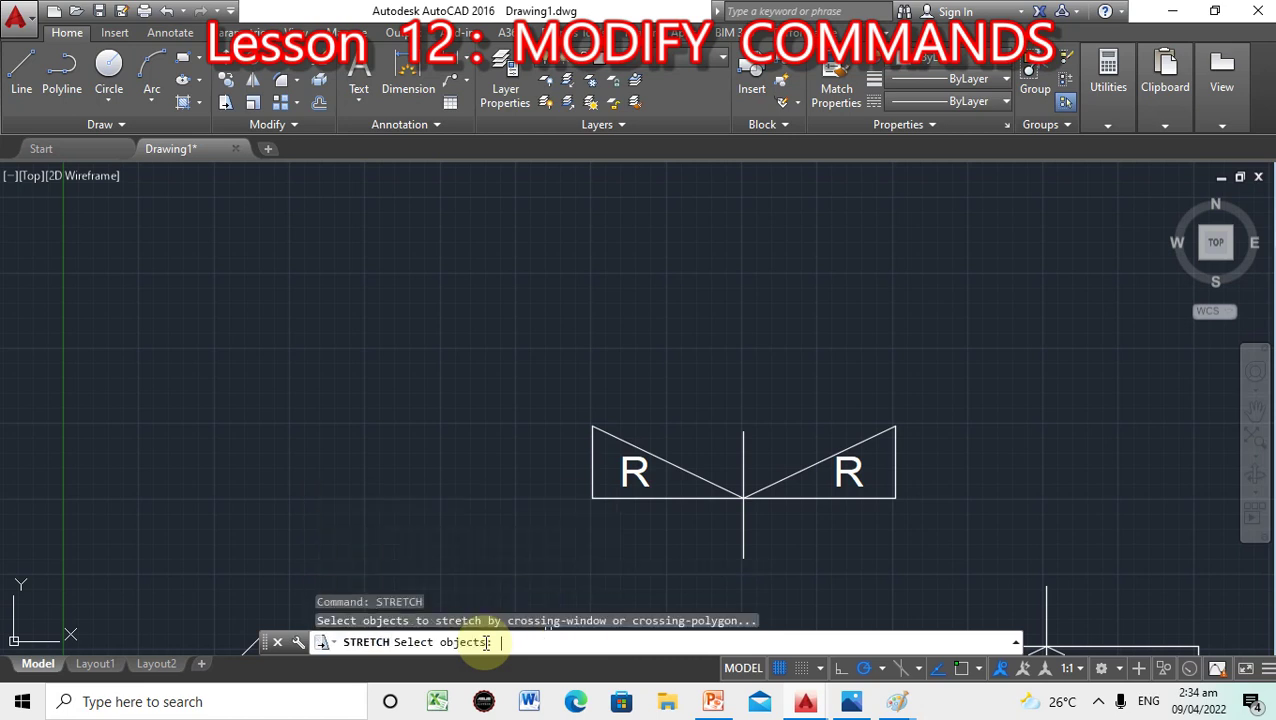
pyautogui.click(743, 444)
pyautogui.press('Return')
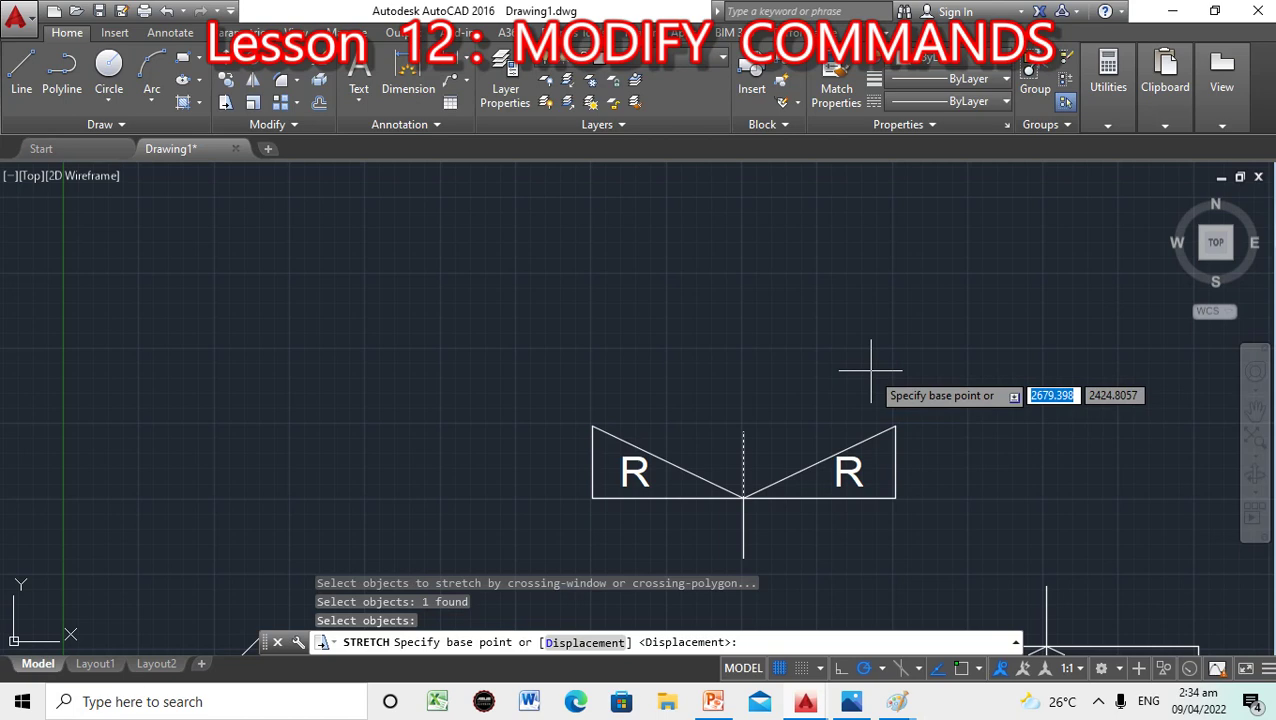
# Move the selected short vertical line straight up above the triangles with Stretch, using its upper endpoint as base point.
pyautogui.keyDown('shift'); pyautogui.rightClick(772, 432); pyautogui.keyUp('shift')
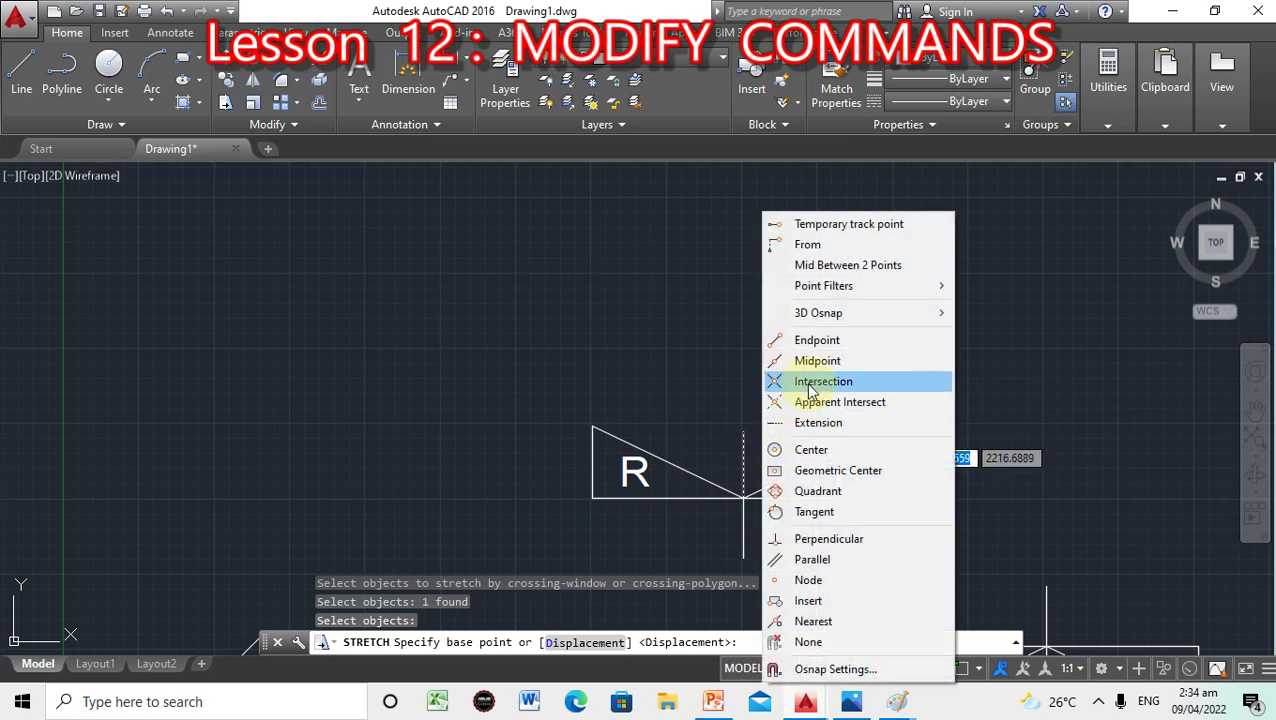
pyautogui.click(833, 342)
pyautogui.click(746, 425)
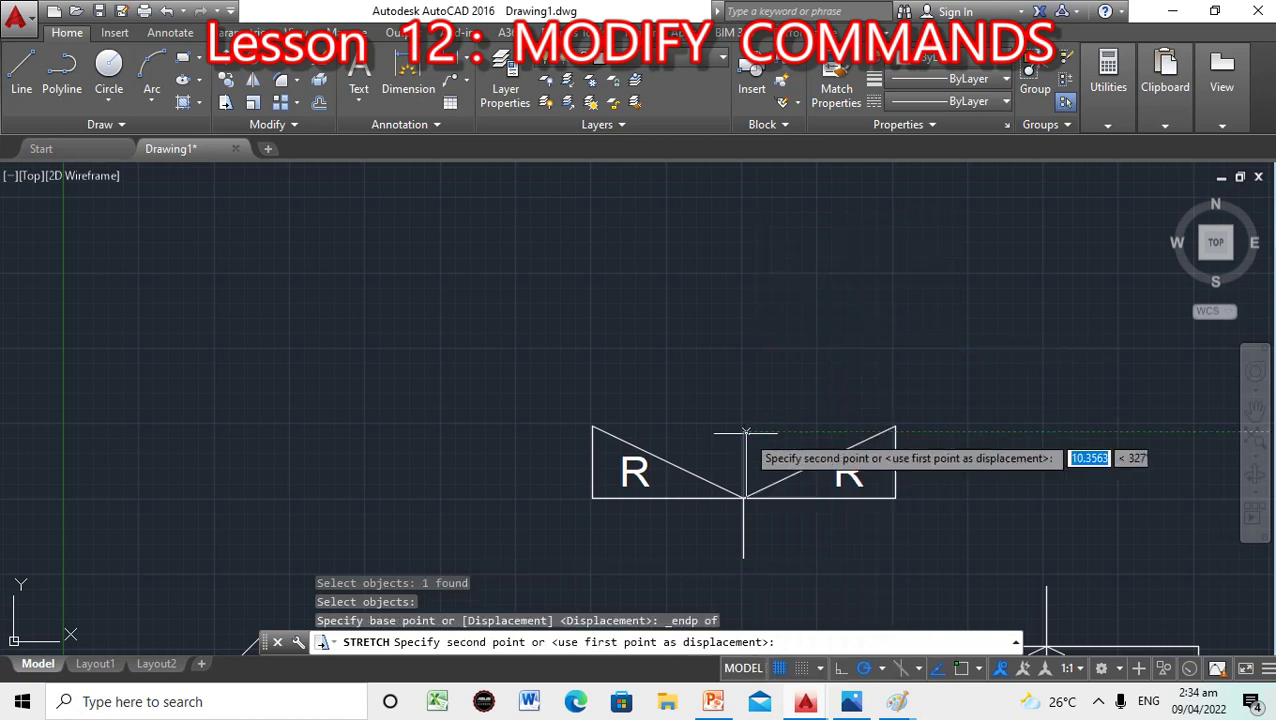
pyautogui.click(743, 250)
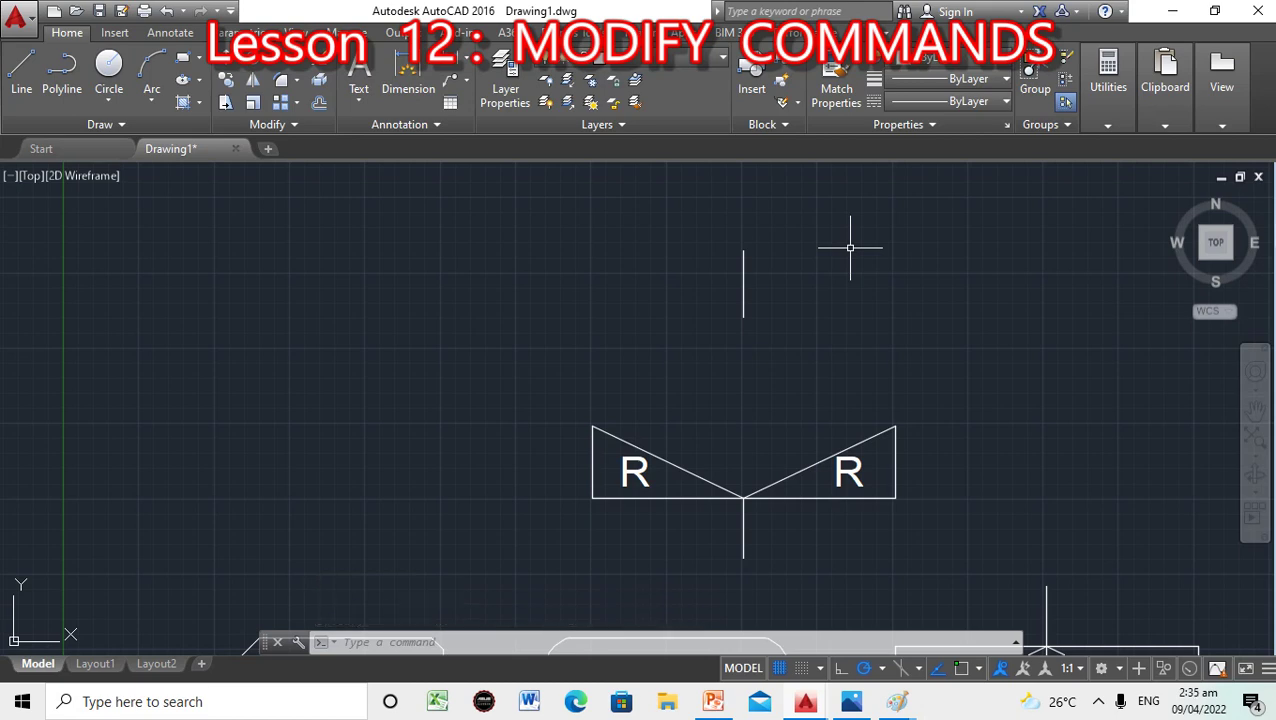
# Stretch the short vertical line's lower endpoint down to the point where the two triangles meet, then clear the selection.
pyautogui.click(574, 641)
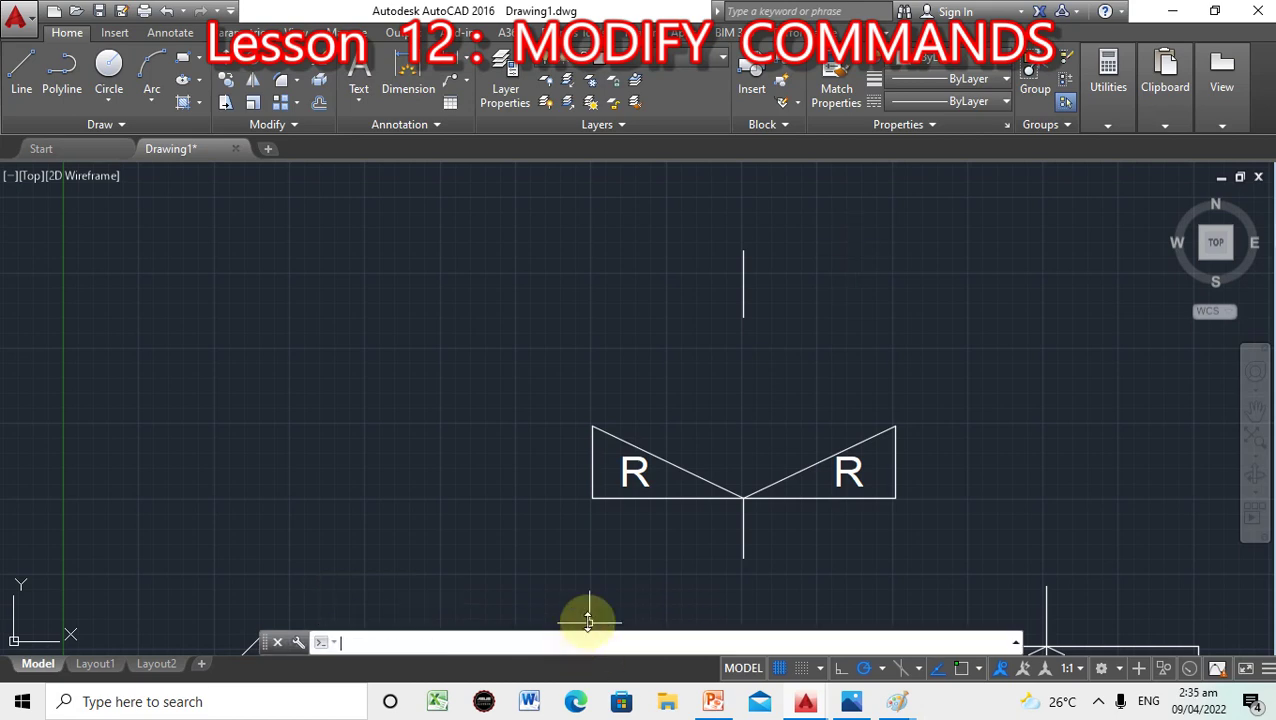
pyautogui.click(744, 318)
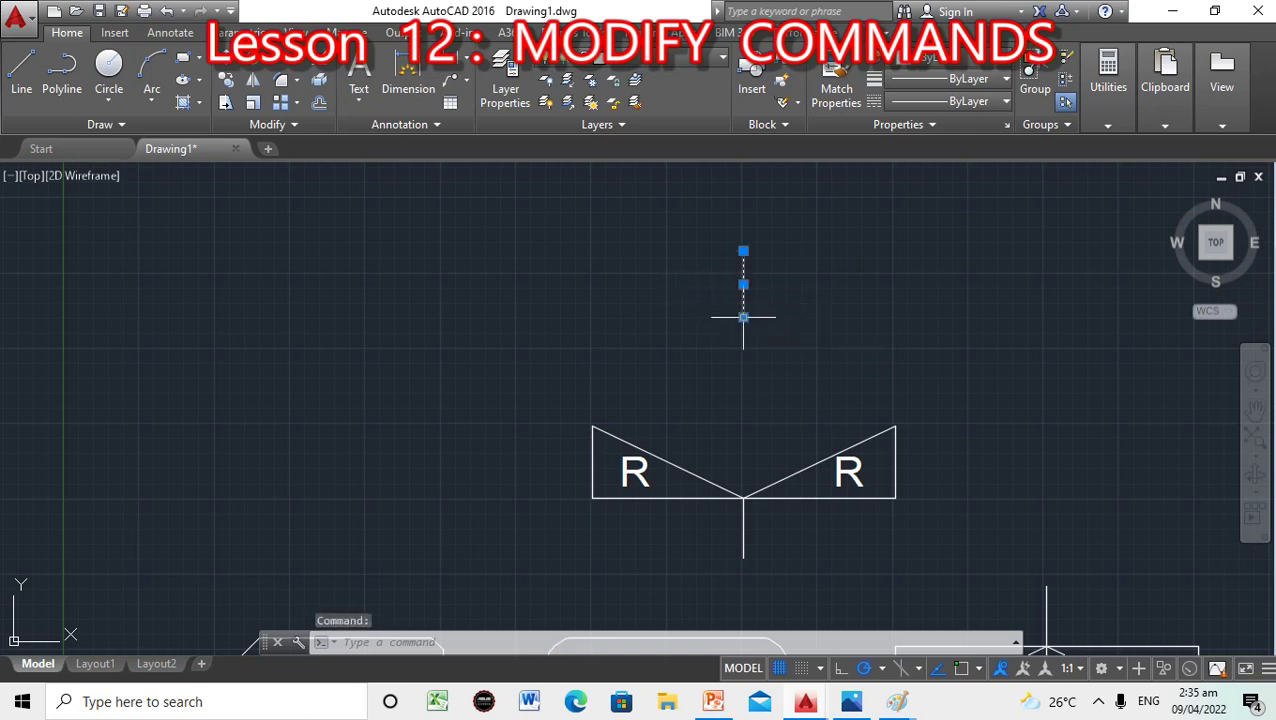
pyautogui.click(743, 318)
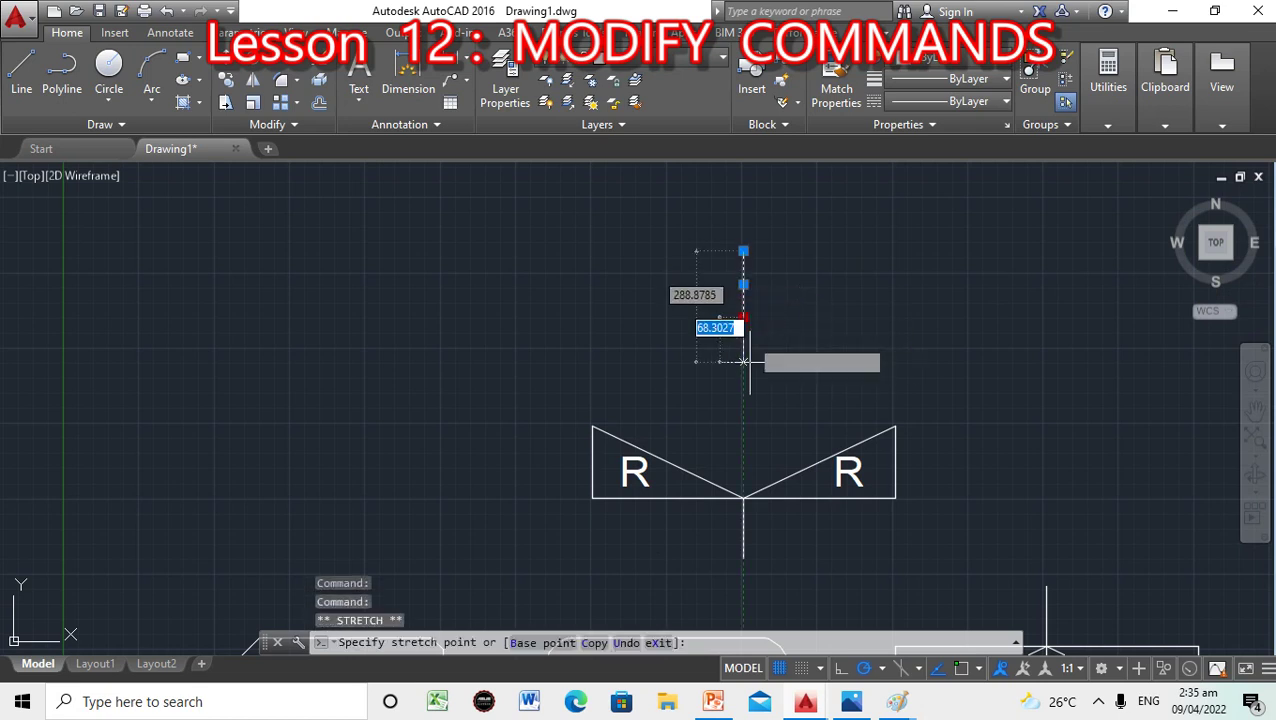
pyautogui.click(743, 497)
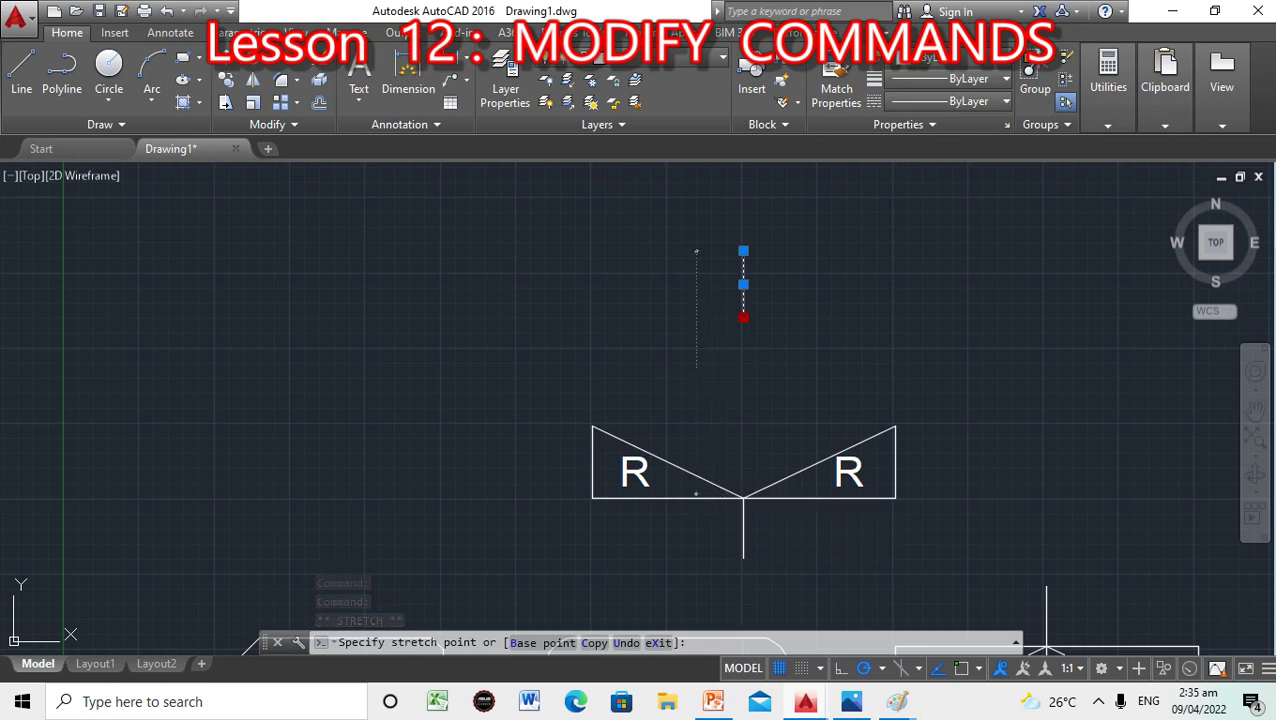
pyautogui.click(914, 341)
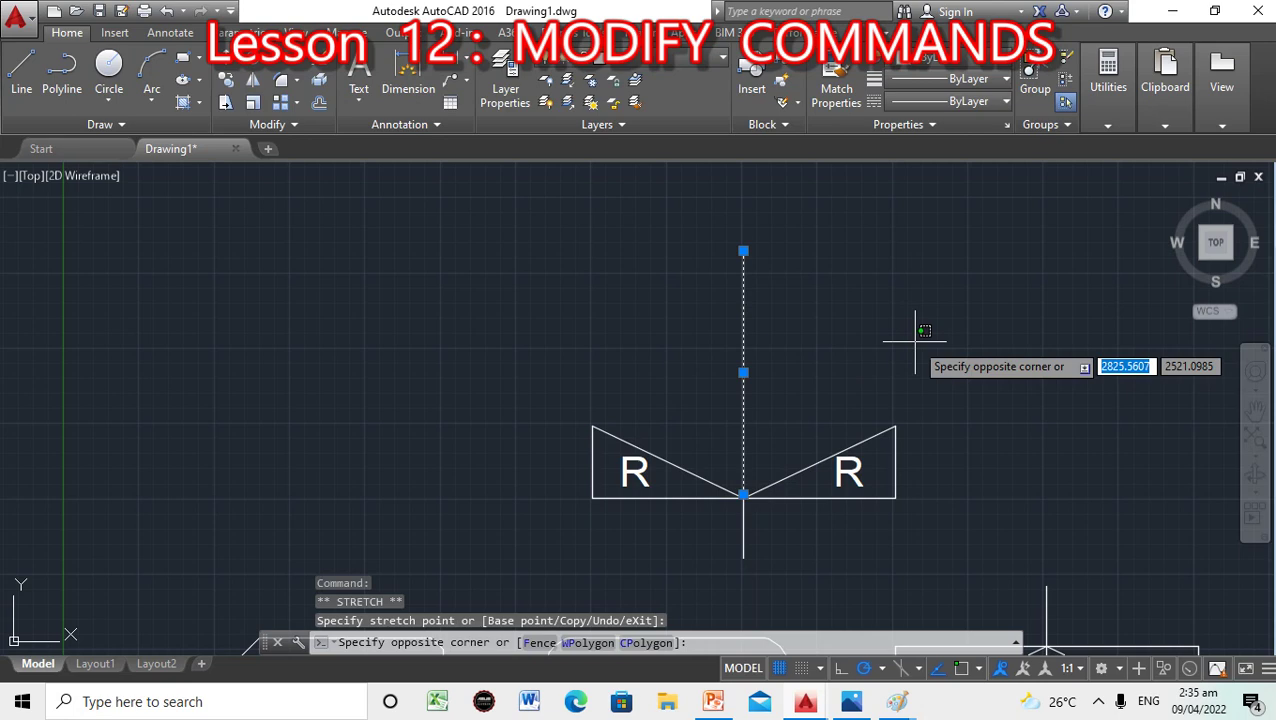
pyautogui.press('Escape')
pyautogui.press('Escape')
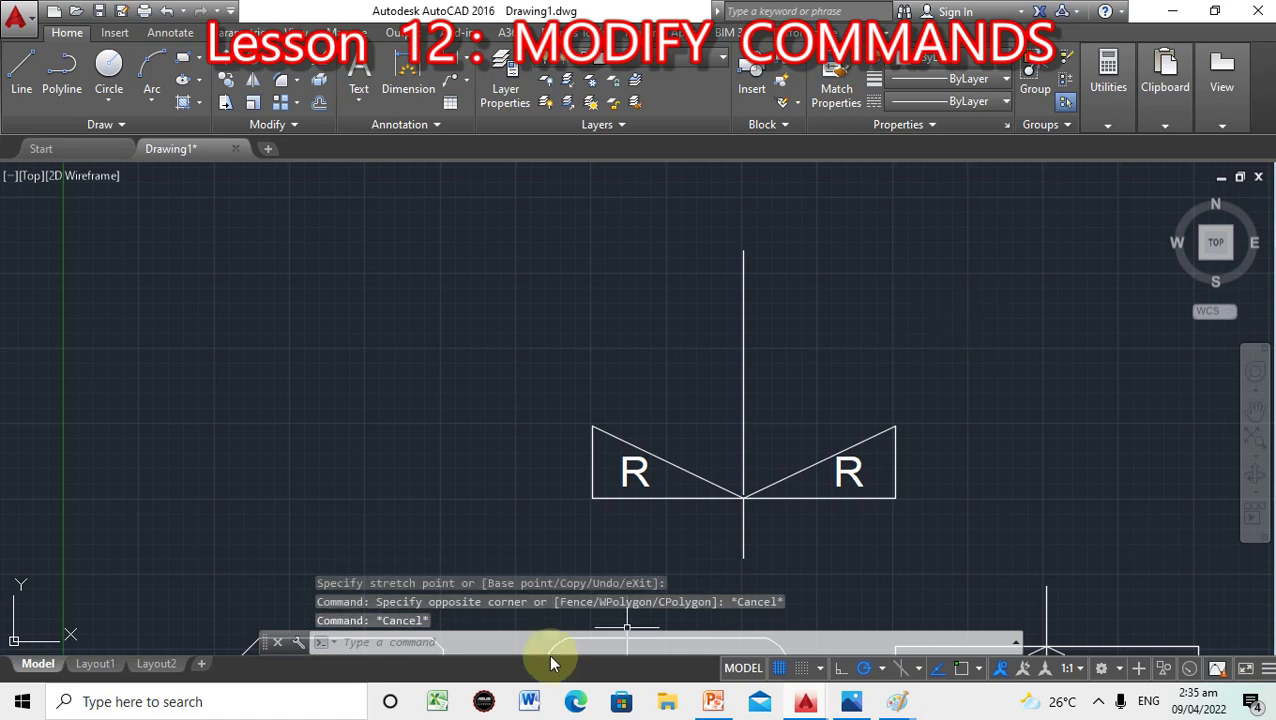
# Delete the long vertical line standing above the meeting point of the two triangles.
pyautogui.click(506, 647)
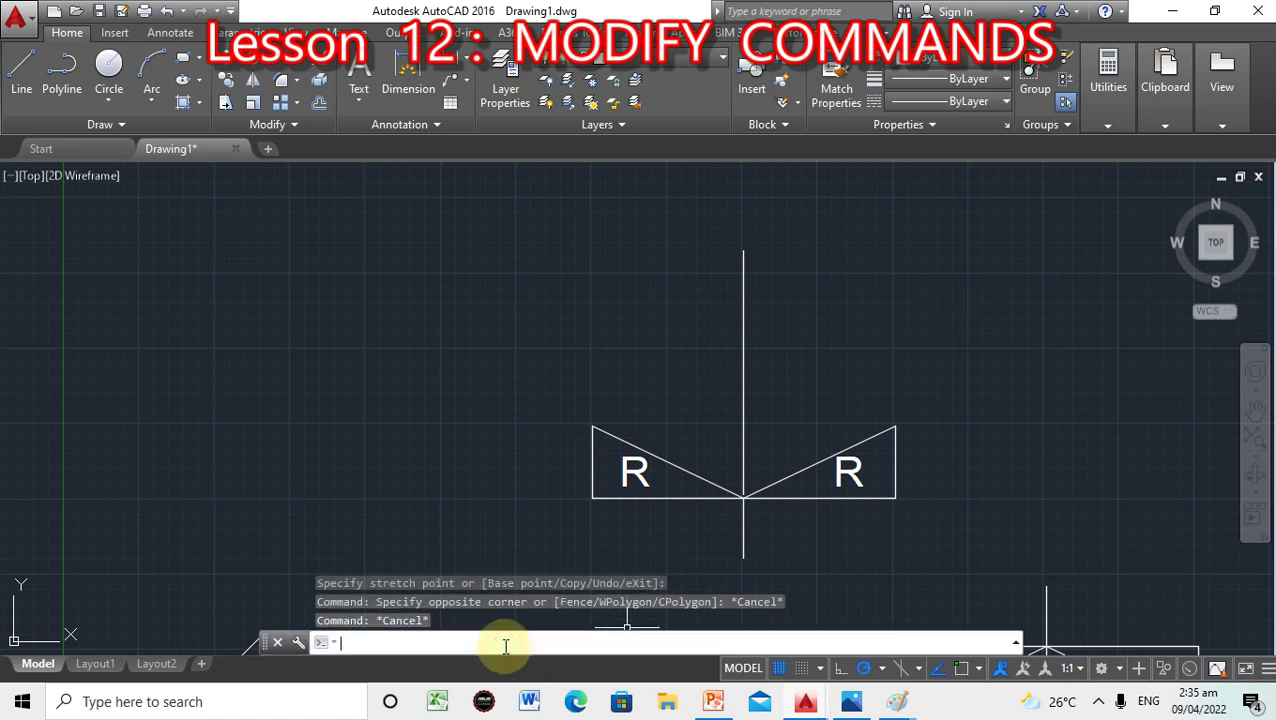
pyautogui.click(743, 323)
pyautogui.press('Delete')
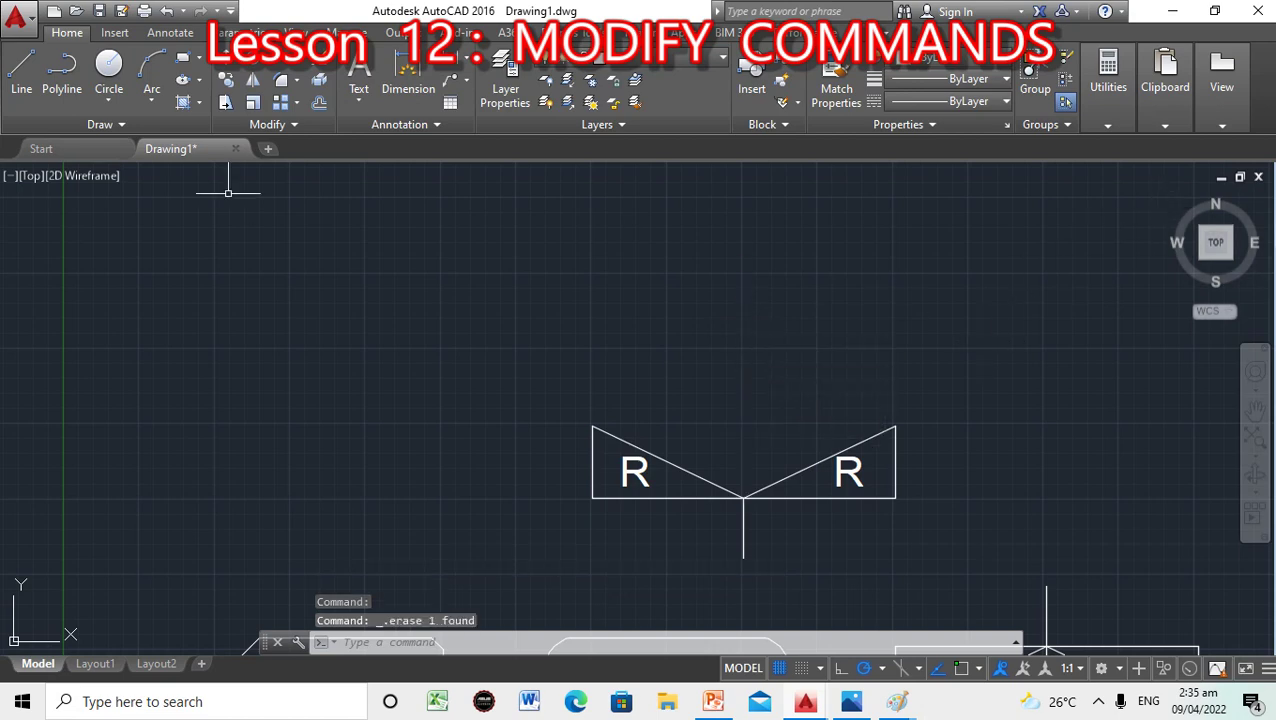
# Draw a vertical line about 248 units long, well above the point where the two triangles meet.
pyautogui.write('l')
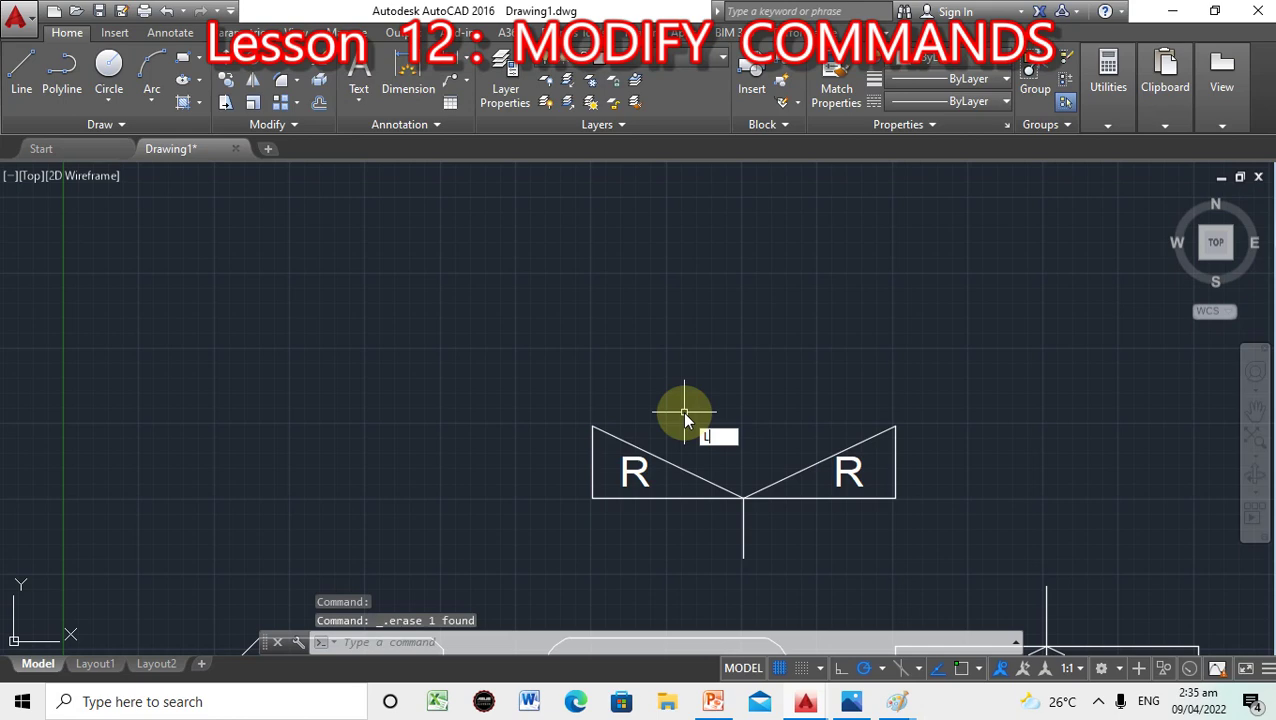
pyautogui.press('Return')
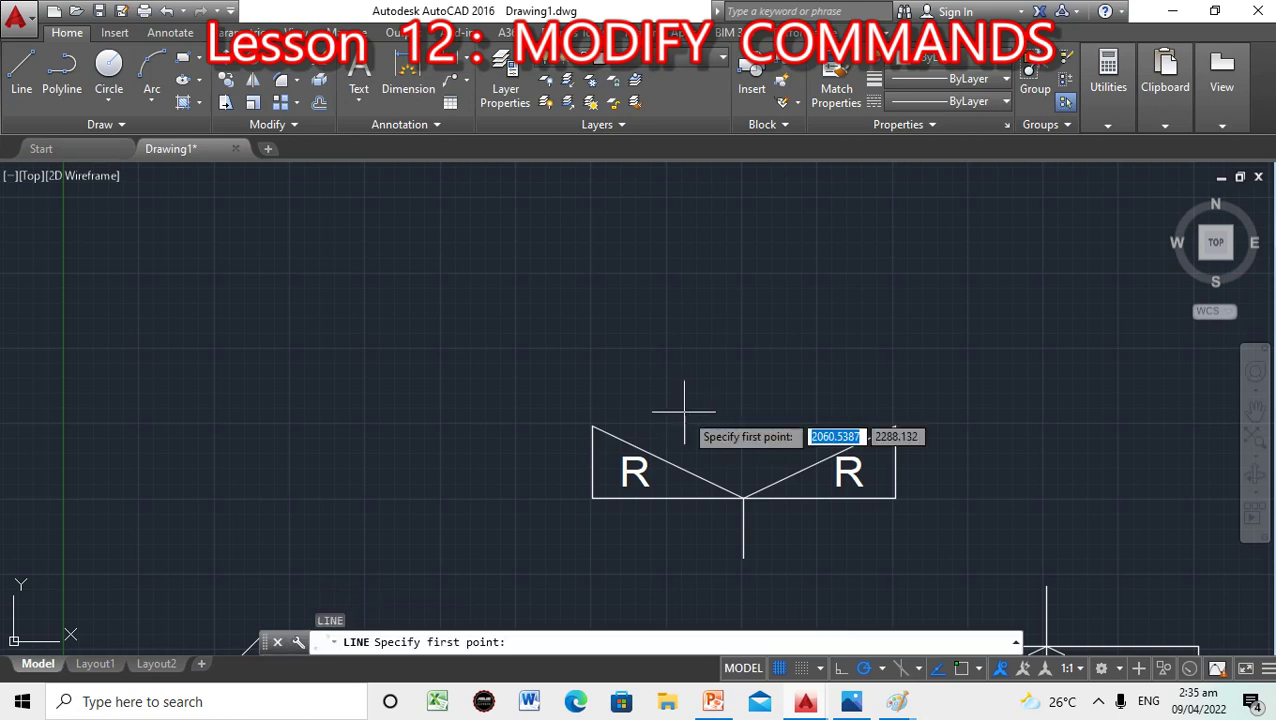
pyautogui.click(741, 201)
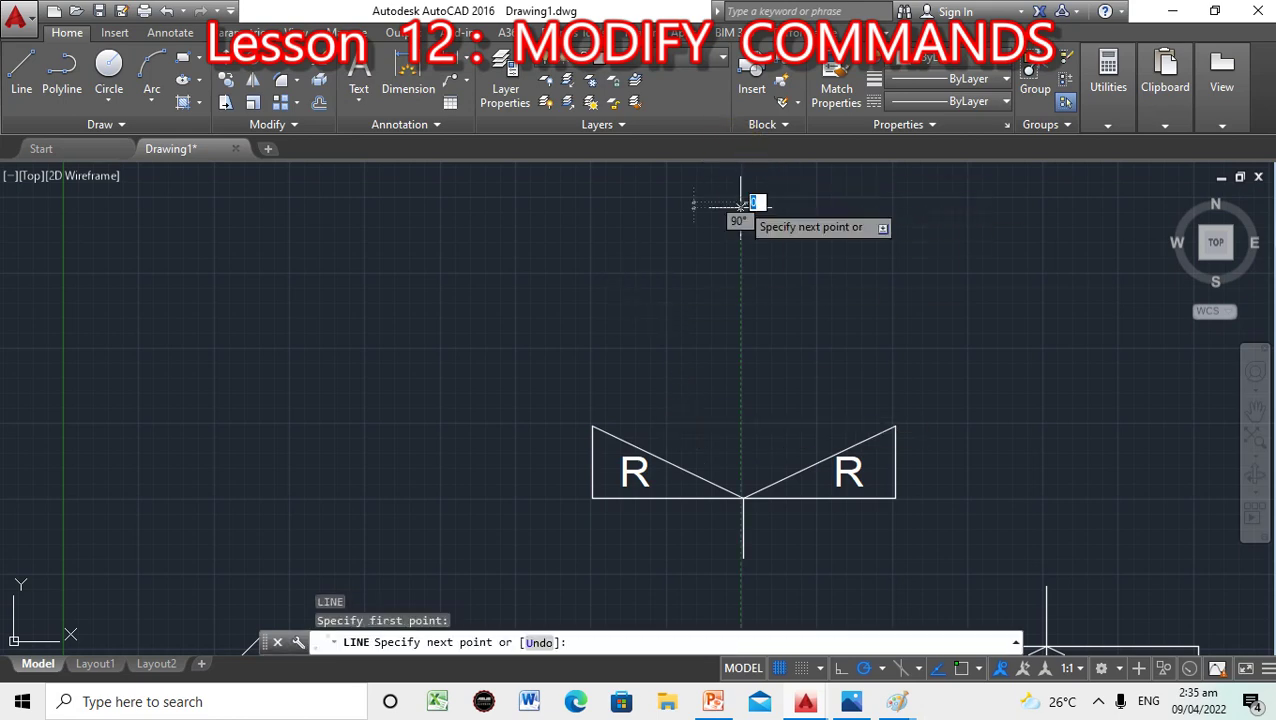
pyautogui.click(741, 276)
pyautogui.press('Return')
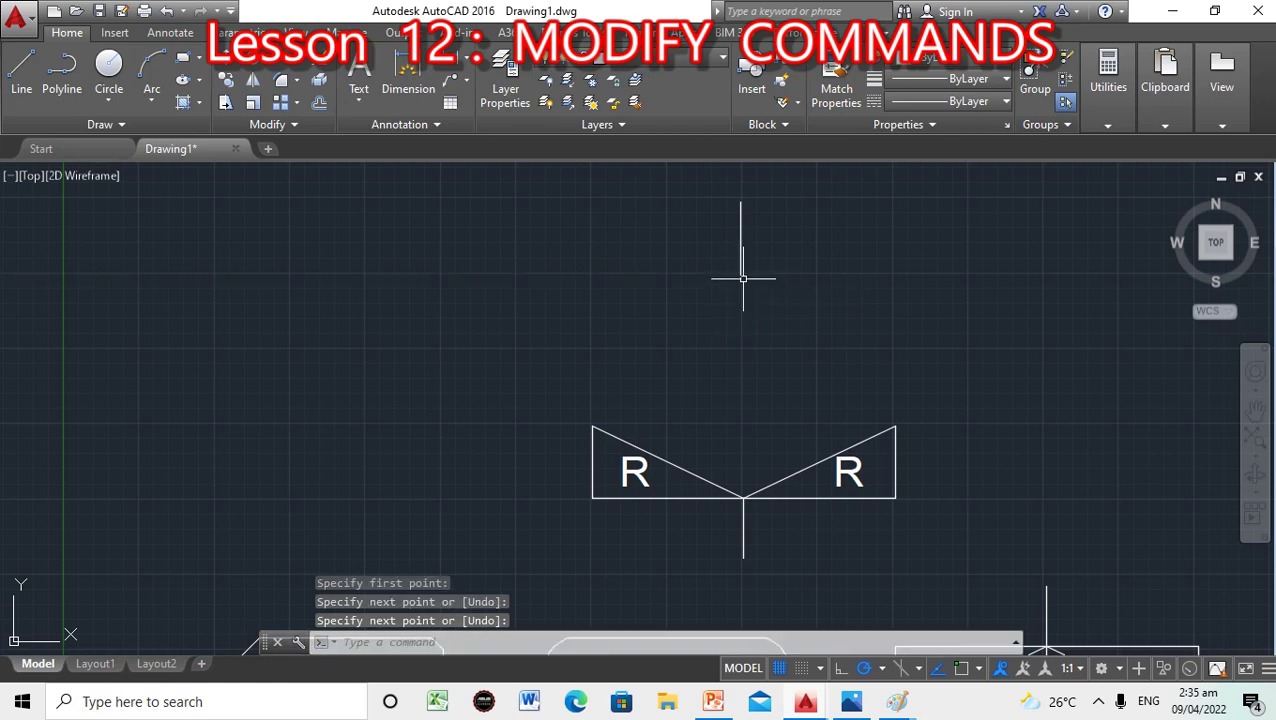
# Stretch the new vertical line's lower endpoint straight down to the triangles' meeting point and clear the selection.
pyautogui.click(742, 279)
pyautogui.moveTo(741, 279)
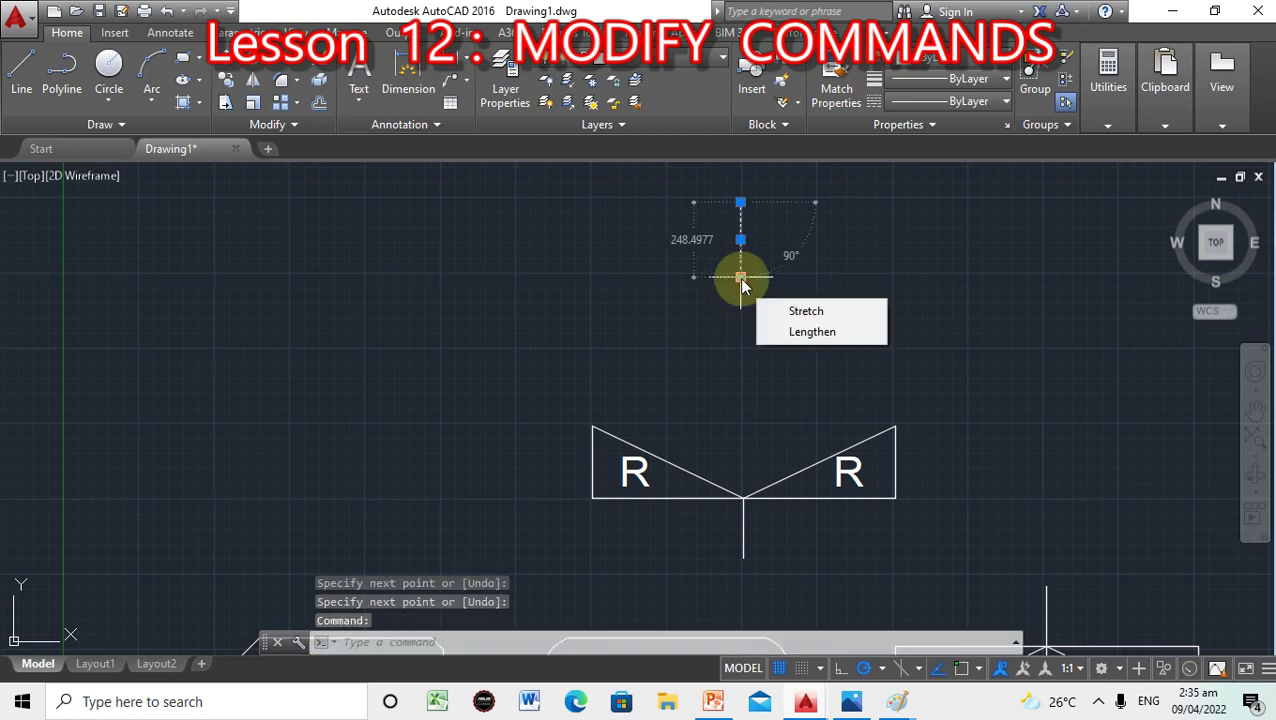
pyautogui.click(795, 312)
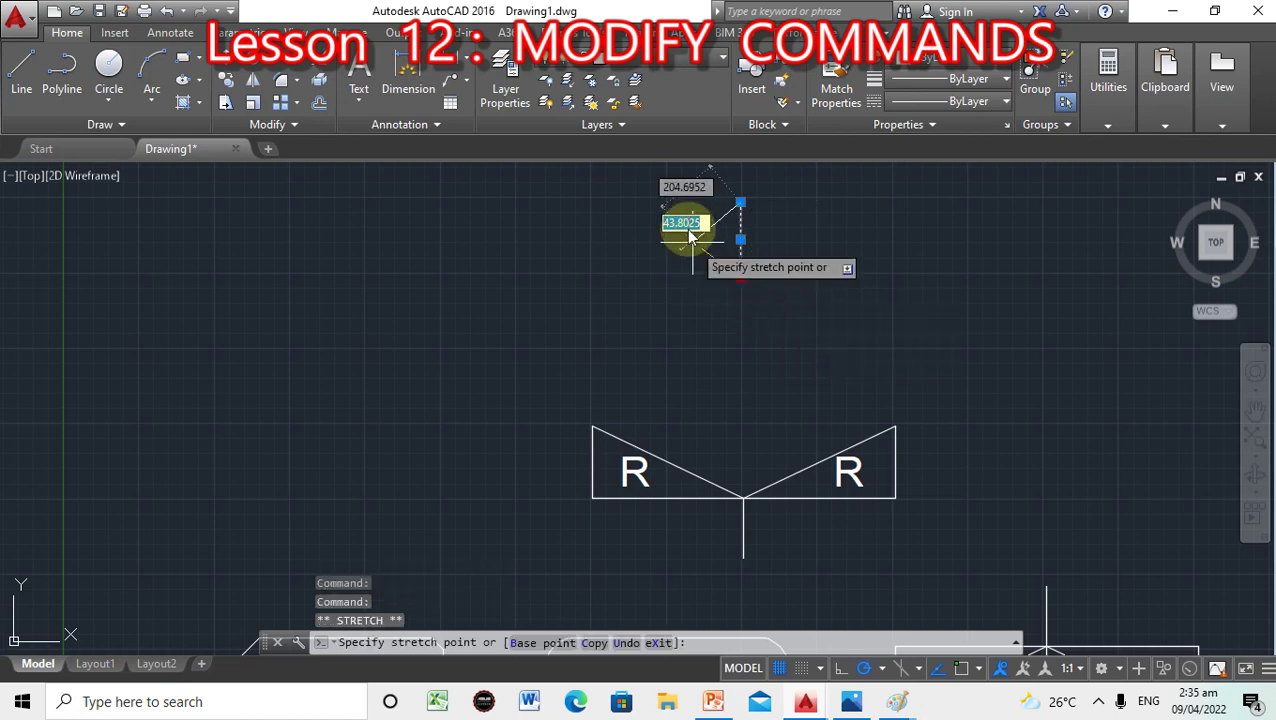
pyautogui.click(740, 277)
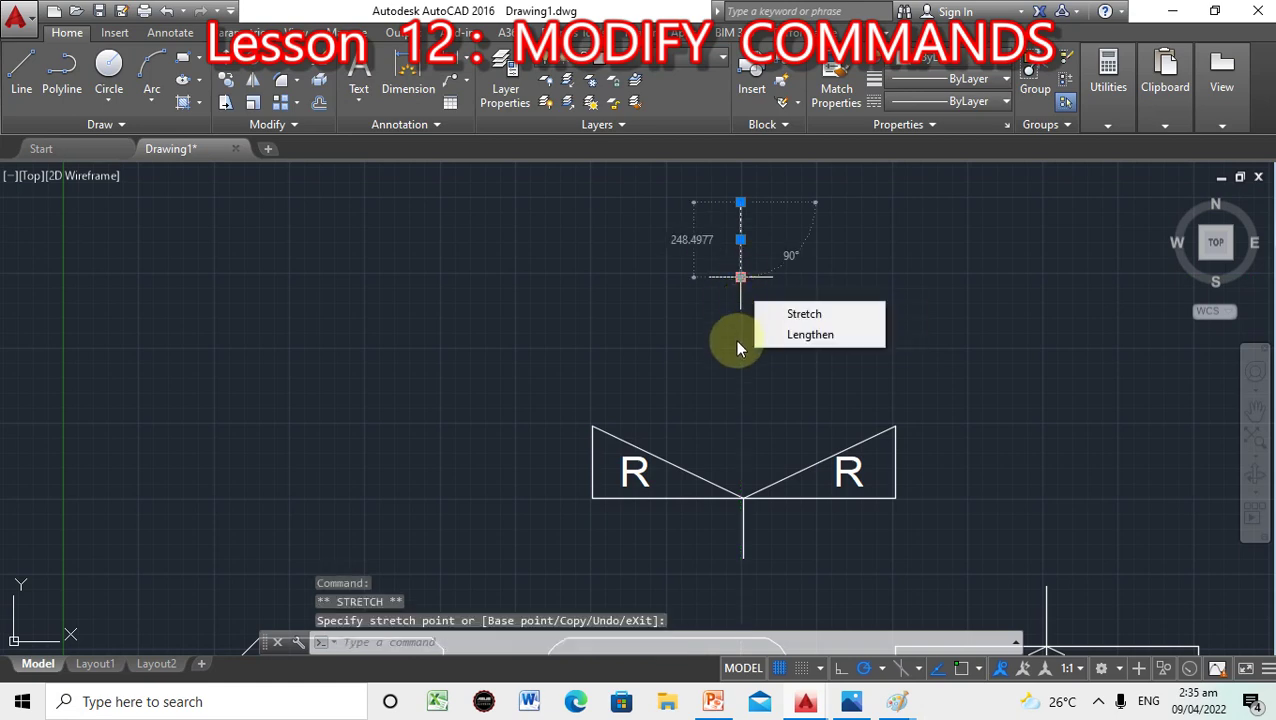
pyautogui.click(740, 279)
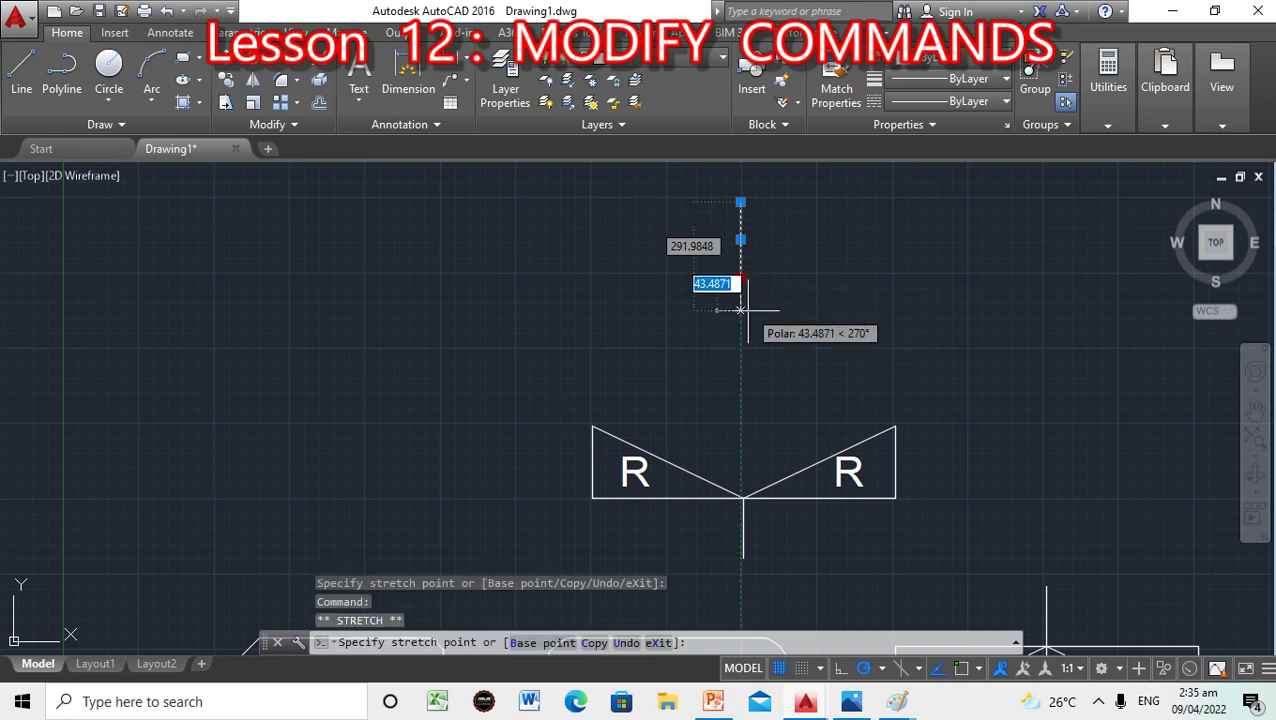
pyautogui.click(742, 494)
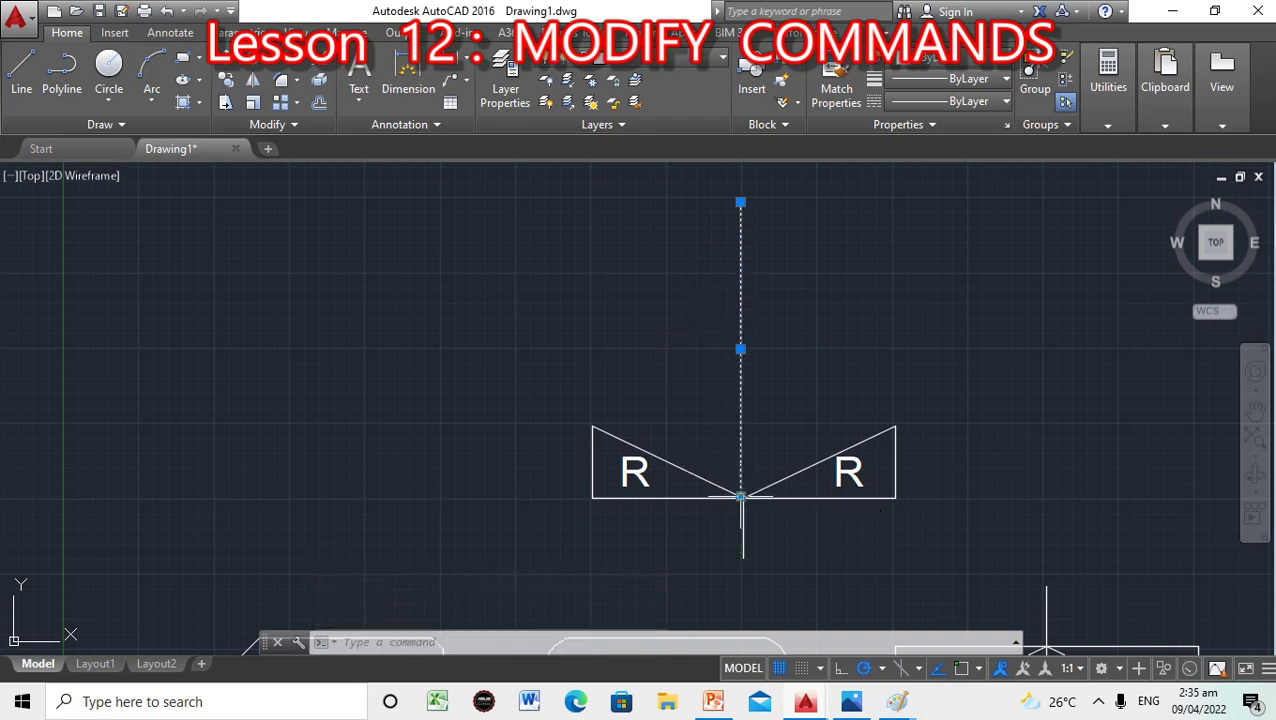
pyautogui.moveTo(740, 497)
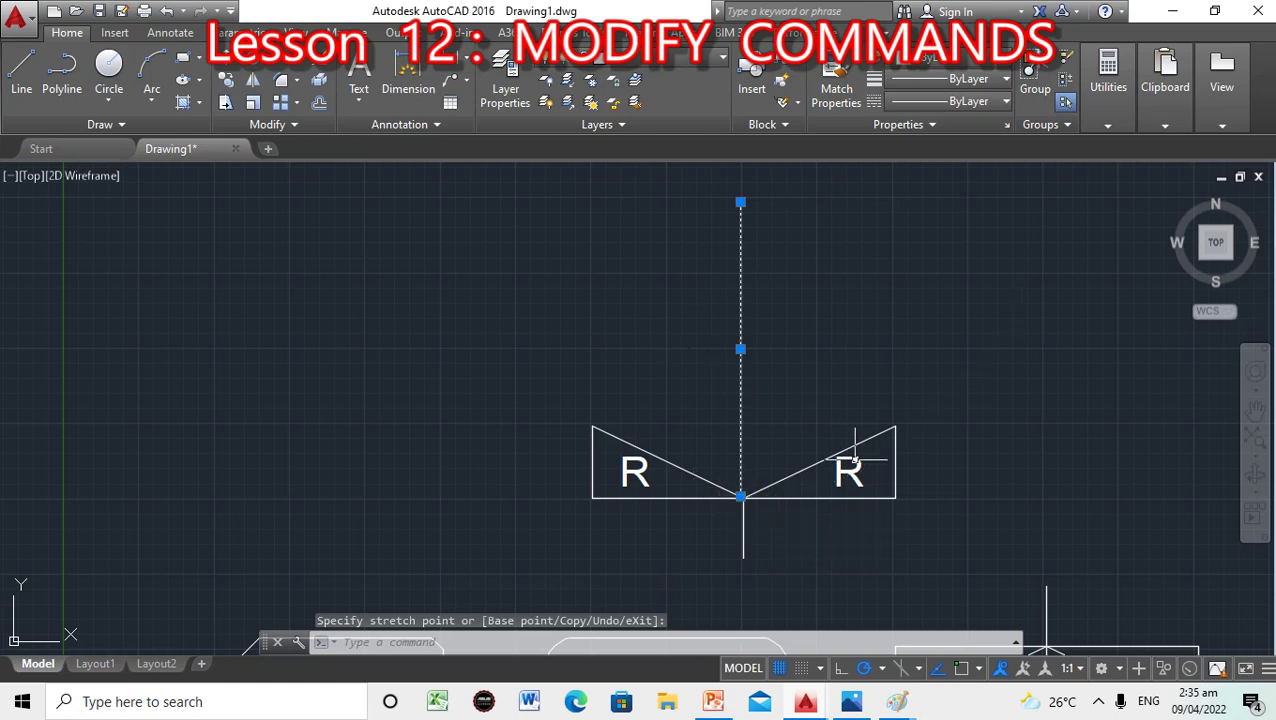
pyautogui.click(1008, 384)
pyautogui.press('Escape')
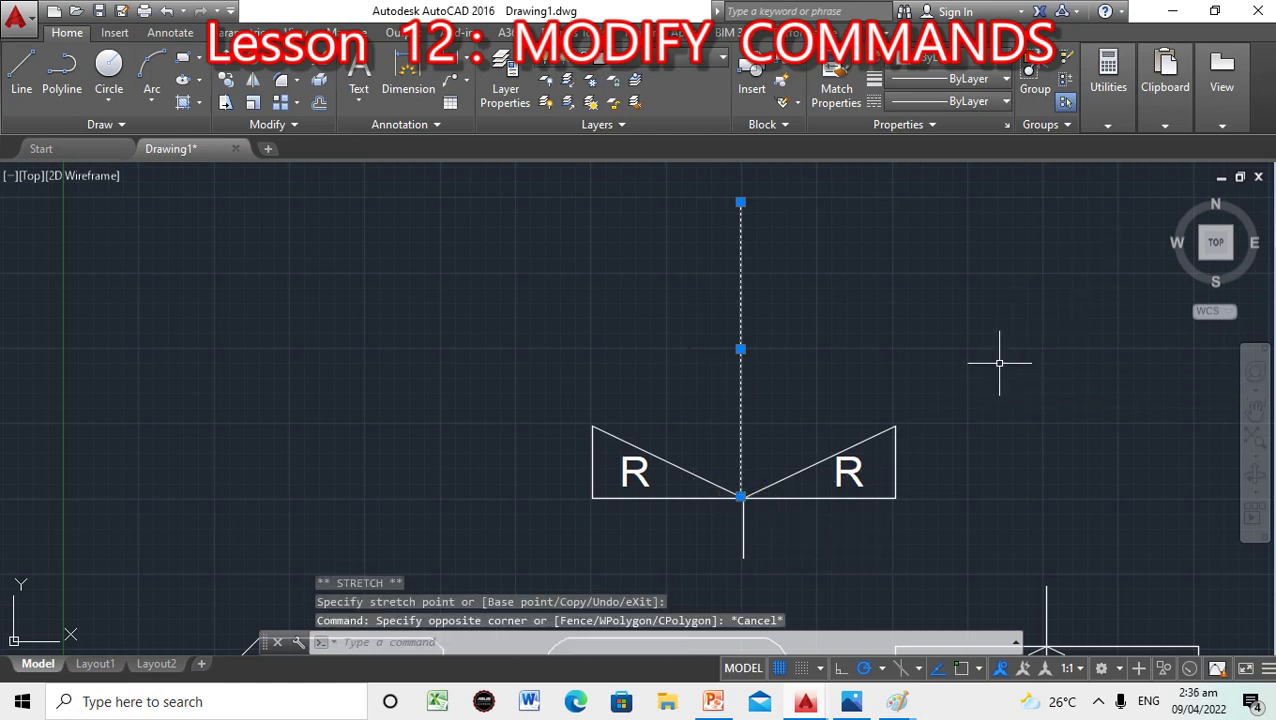
pyautogui.click(993, 360)
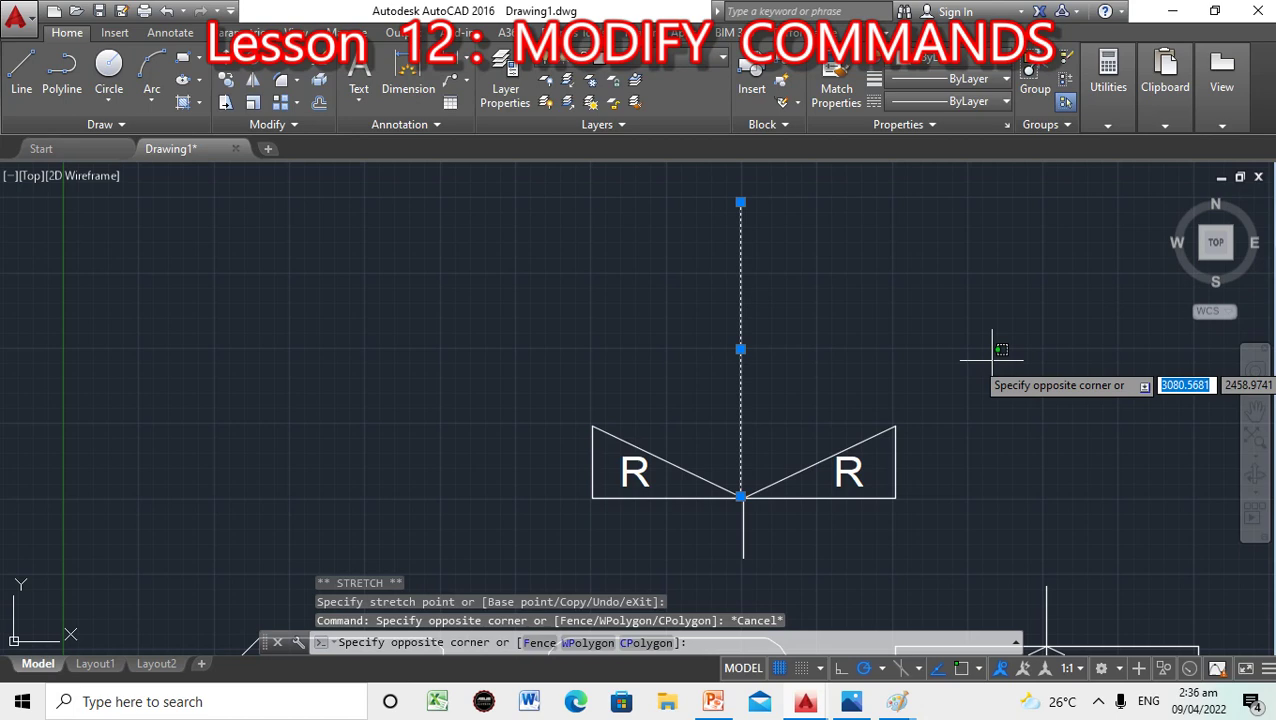
pyautogui.press('Escape')
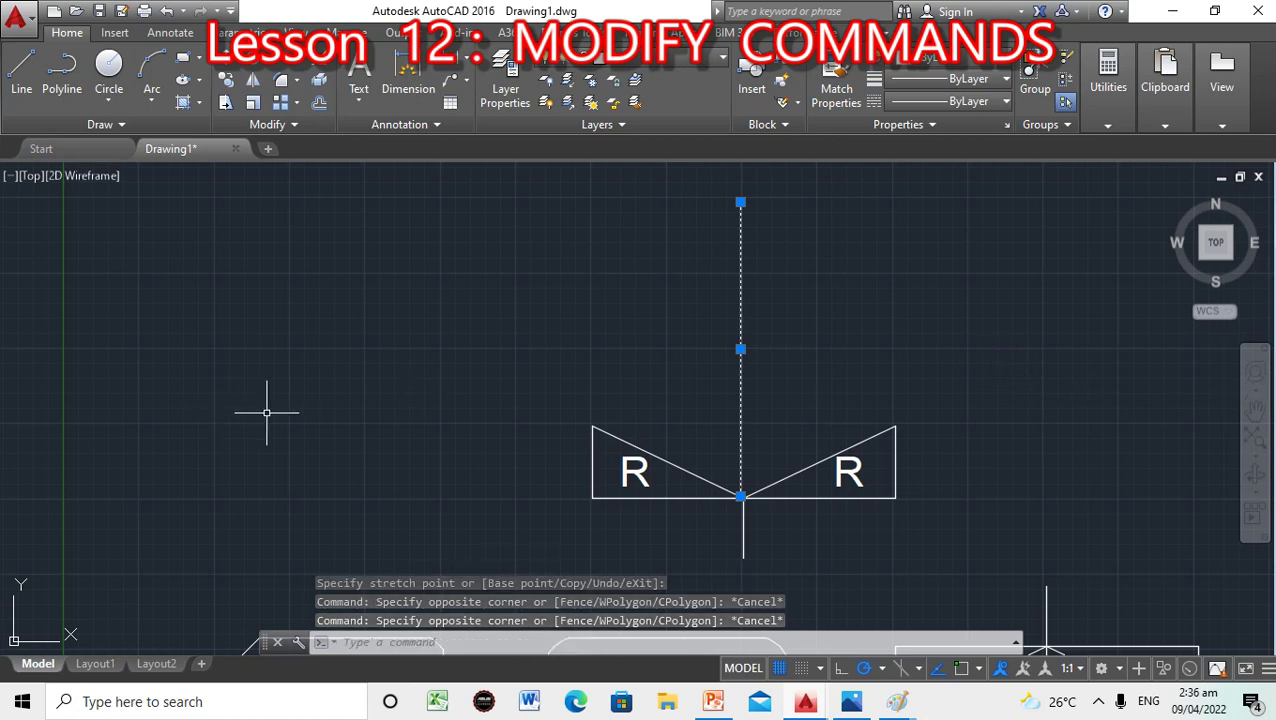
pyautogui.press('Escape')
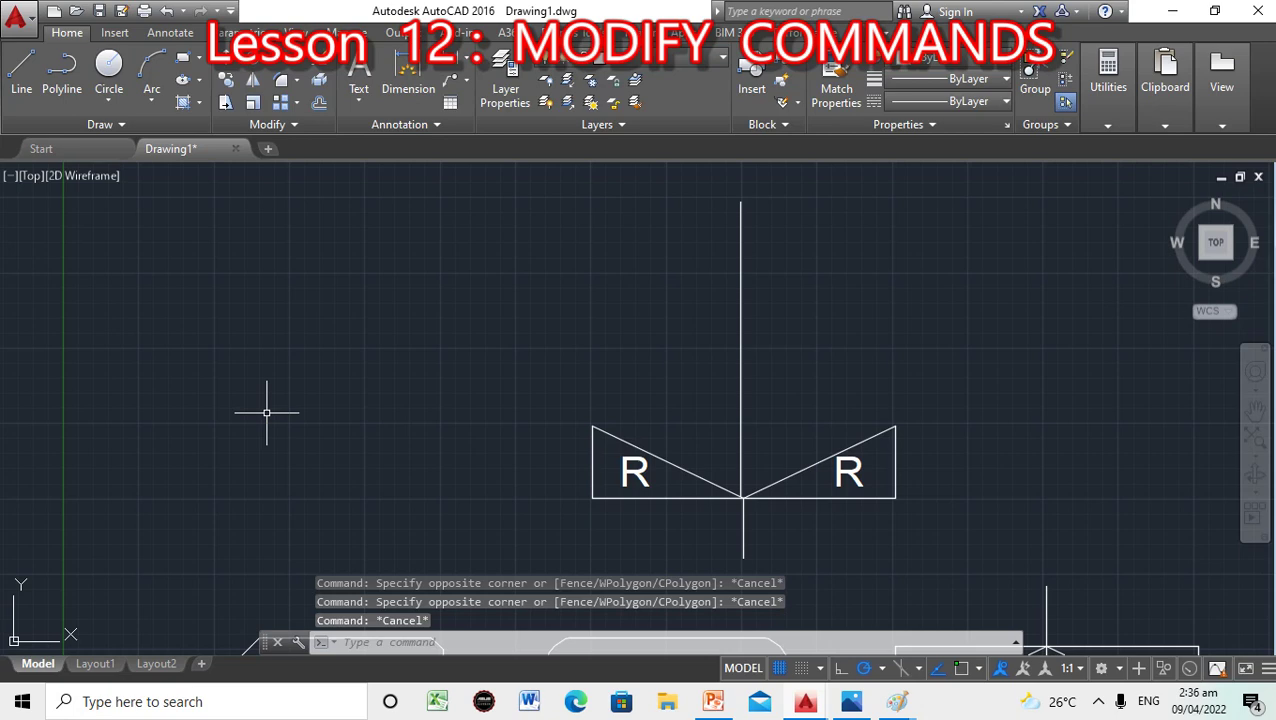
# Draw a separate line sloping up to the right in the empty area left of the triangles.
pyautogui.write('l')
pyautogui.press('Return')
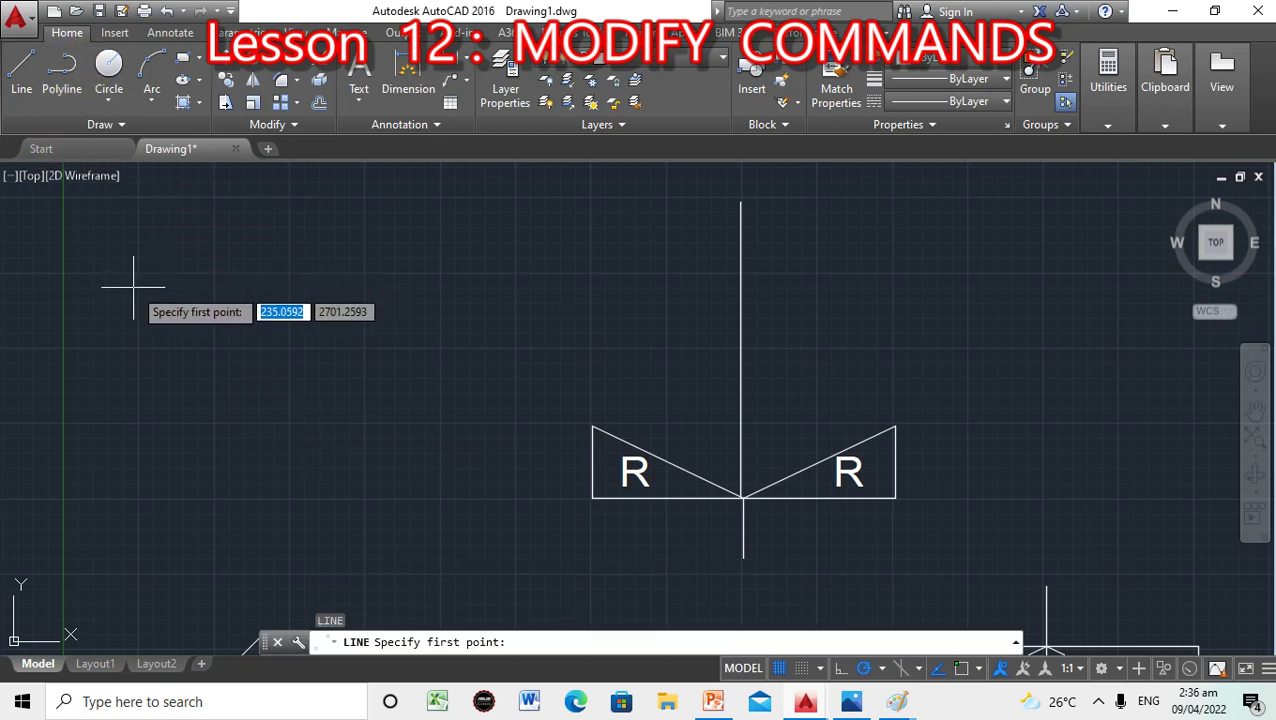
pyautogui.click(120, 403)
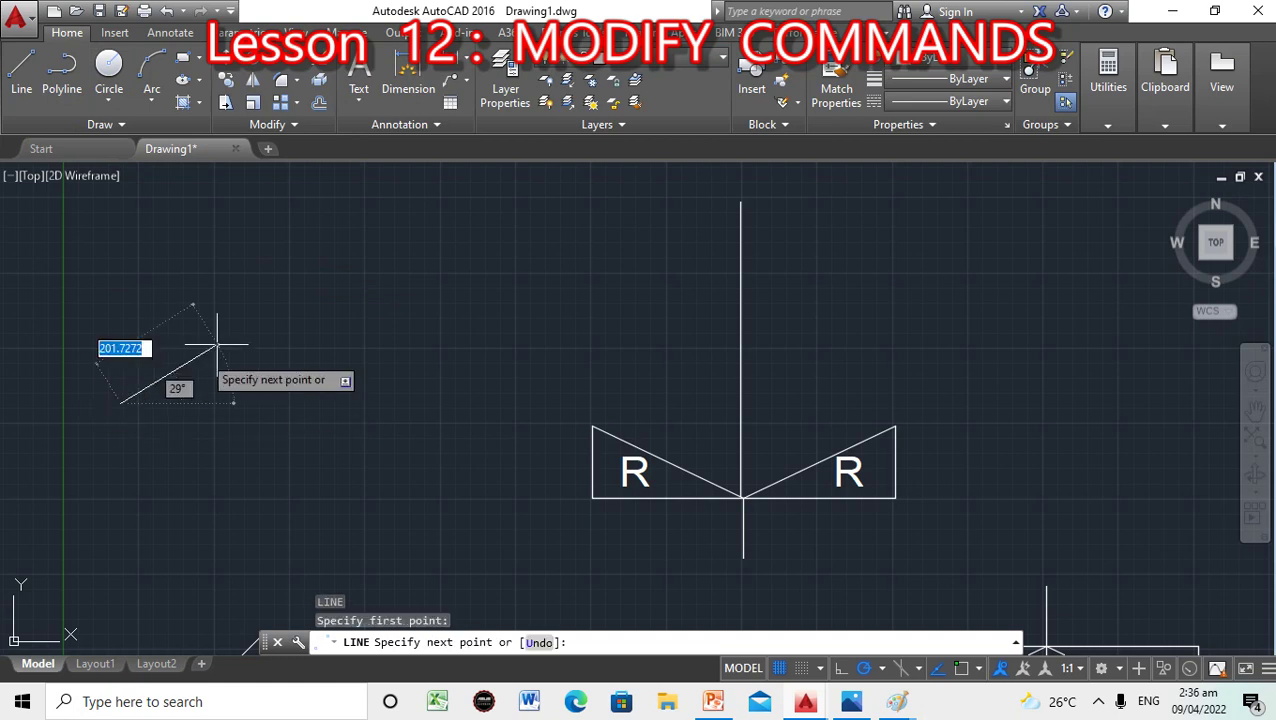
pyautogui.click(335, 292)
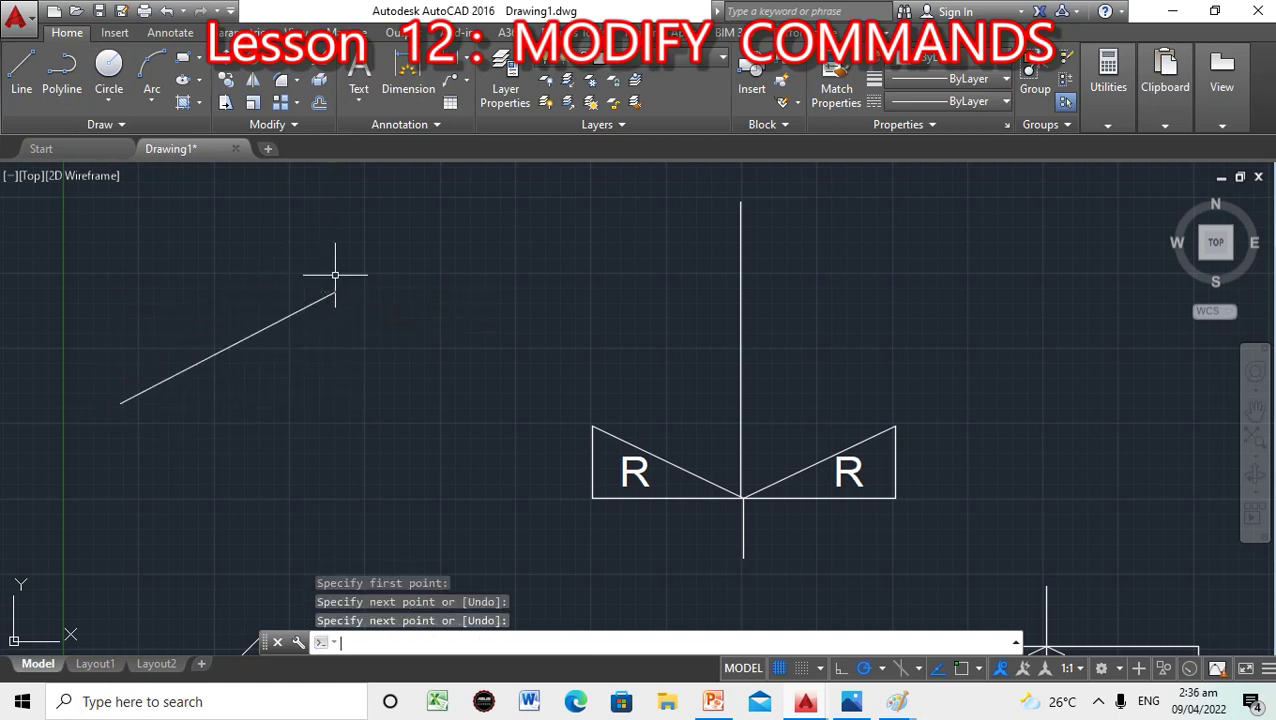
pyautogui.press('Return')
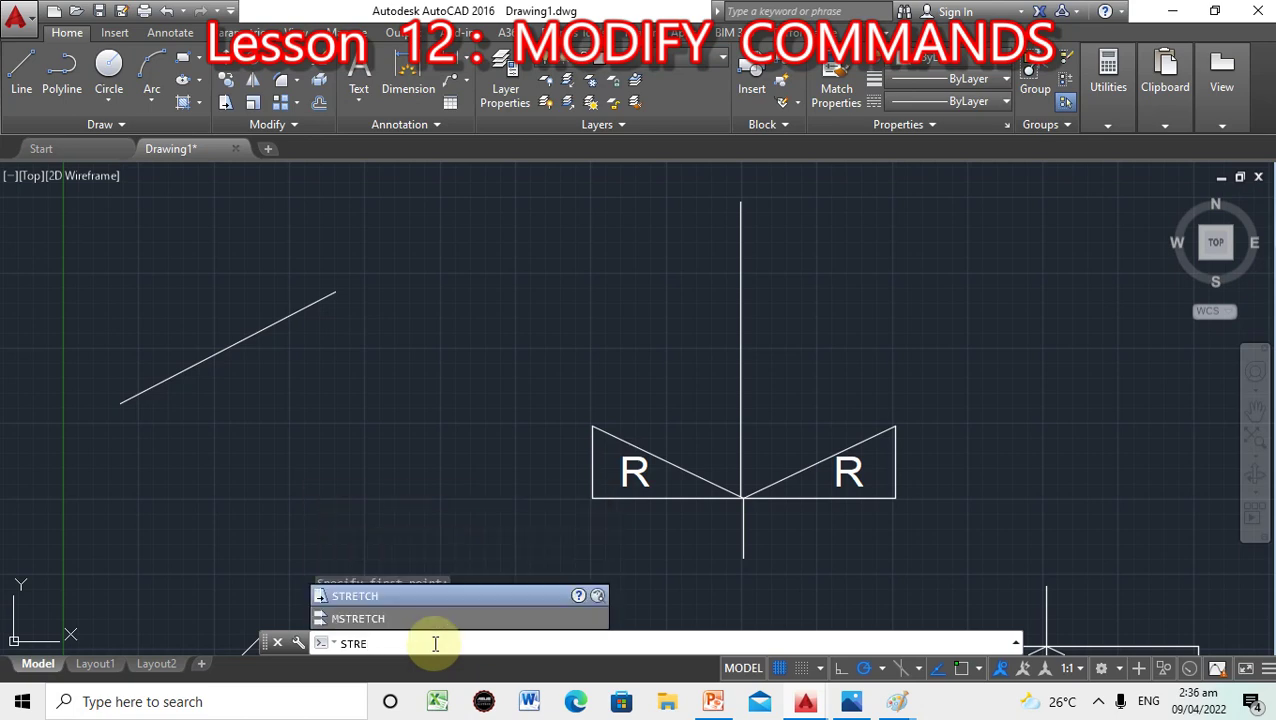
# Use Stretch on the sloping line, moving it from its upper endpoint to the top endpoint of the vertical line.
pyautogui.press('Return')
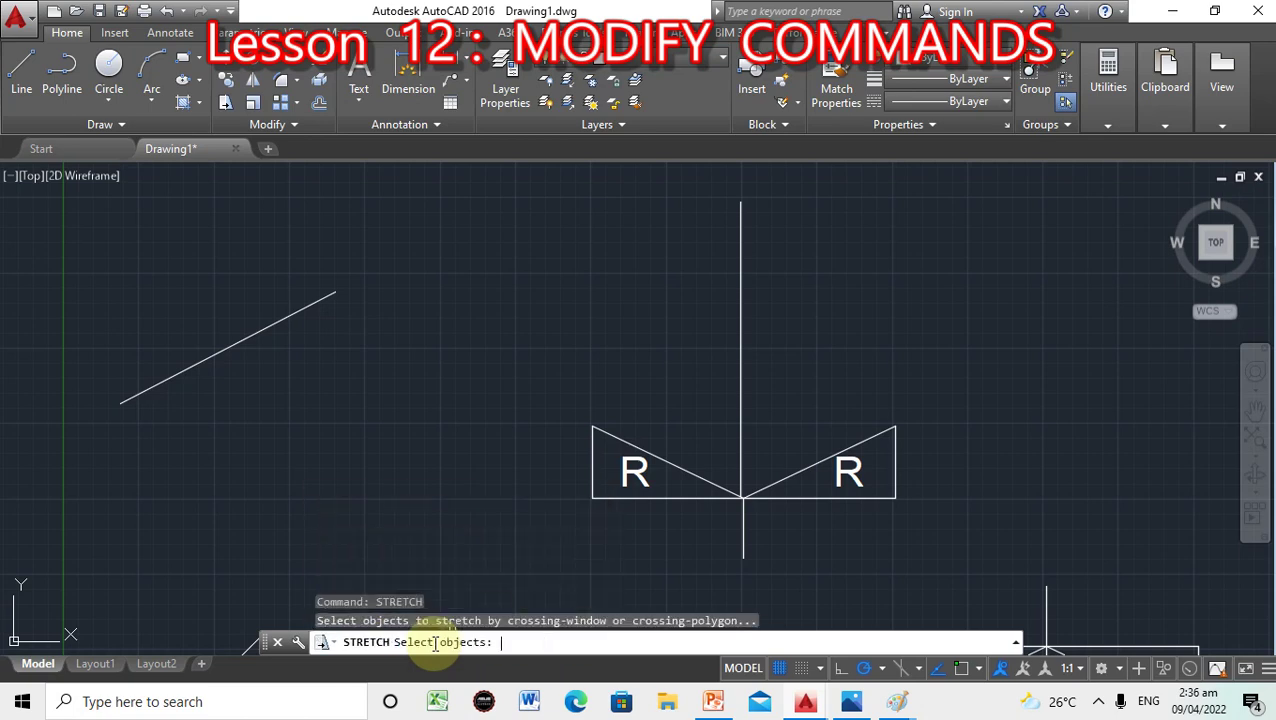
pyautogui.click(262, 331)
pyautogui.press('Return')
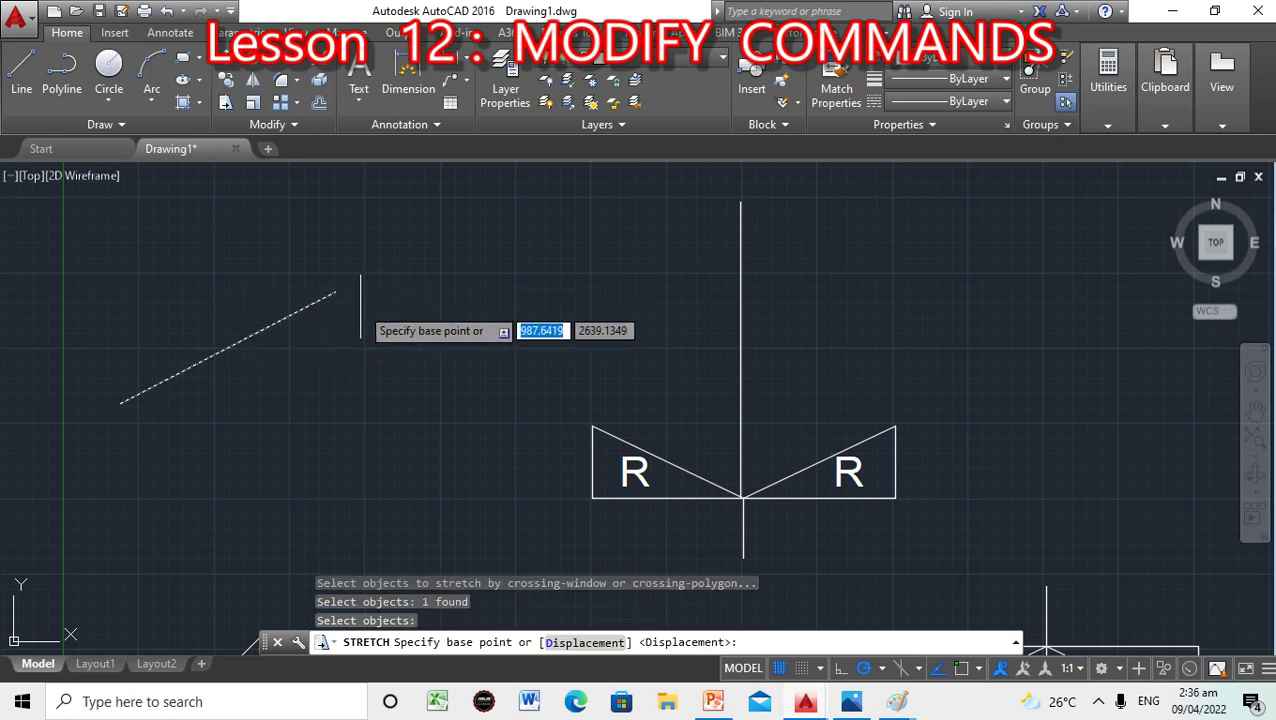
pyautogui.keyDown('shift'); pyautogui.rightClick(336, 290); pyautogui.keyUp('shift')
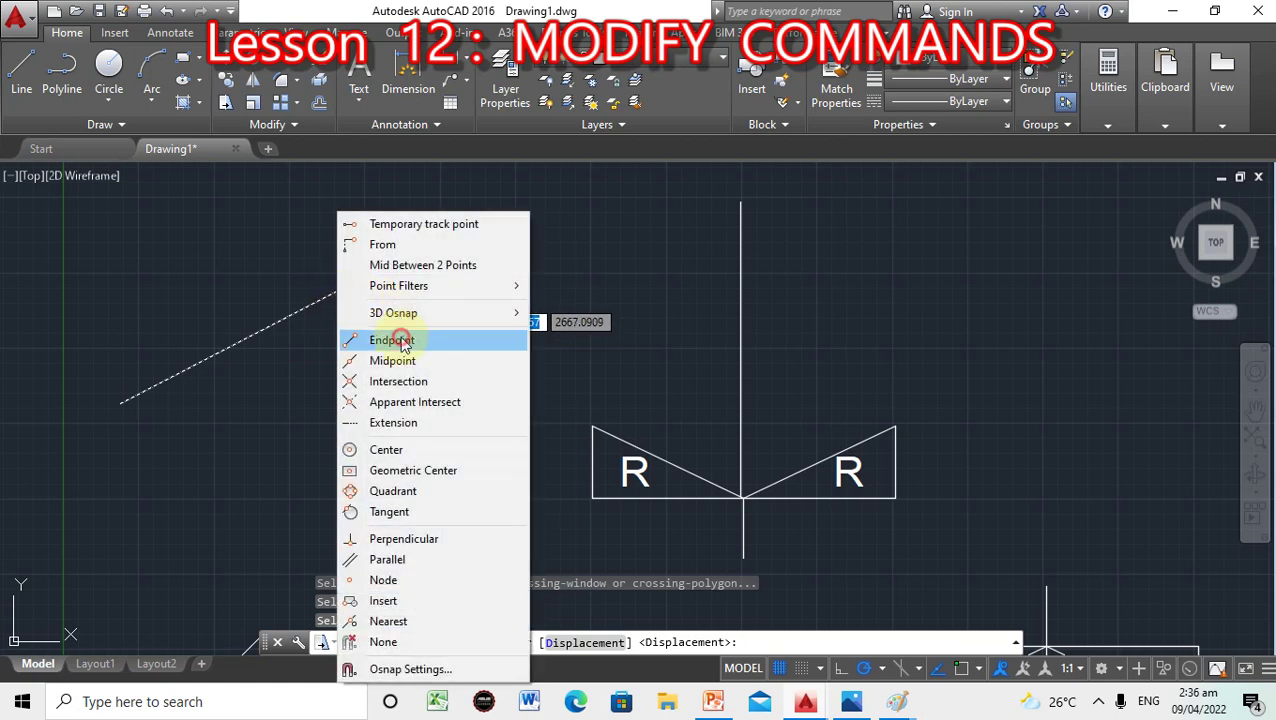
pyautogui.click(392, 340)
pyautogui.click(336, 294)
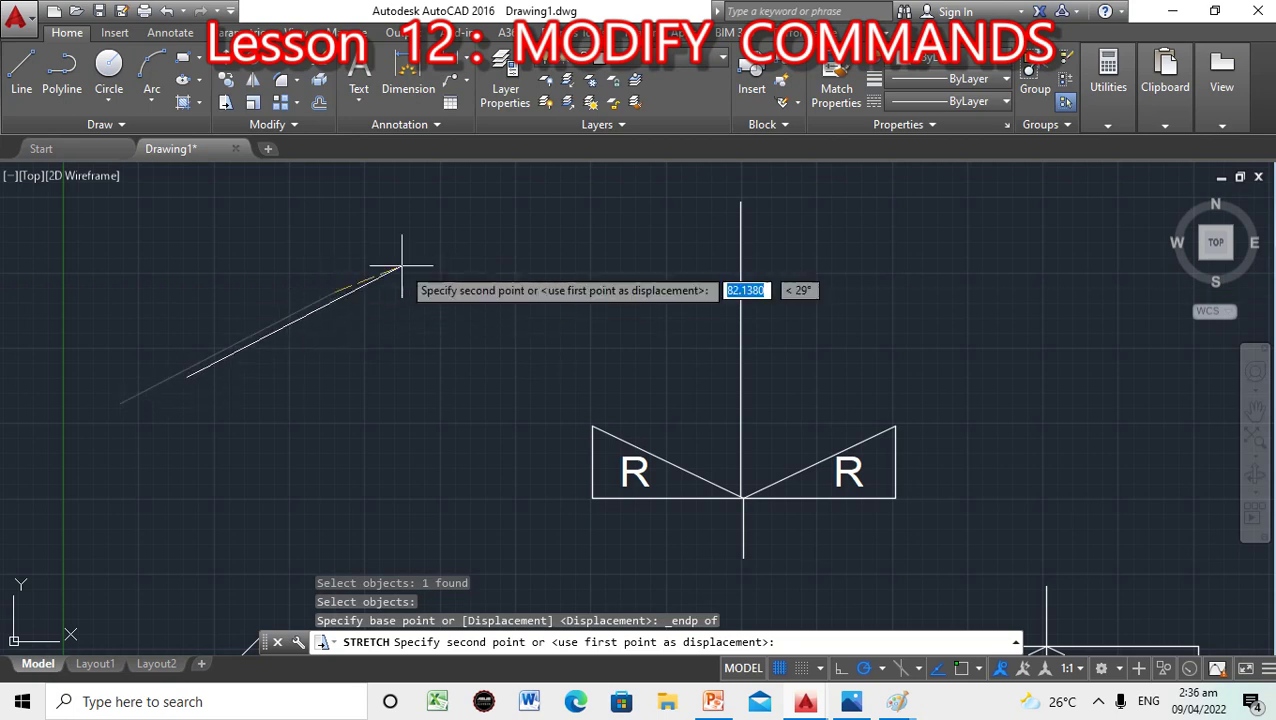
pyautogui.keyDown('shift'); pyautogui.rightClick(740, 205); pyautogui.keyUp('shift')
pyautogui.moveTo(796, 310)
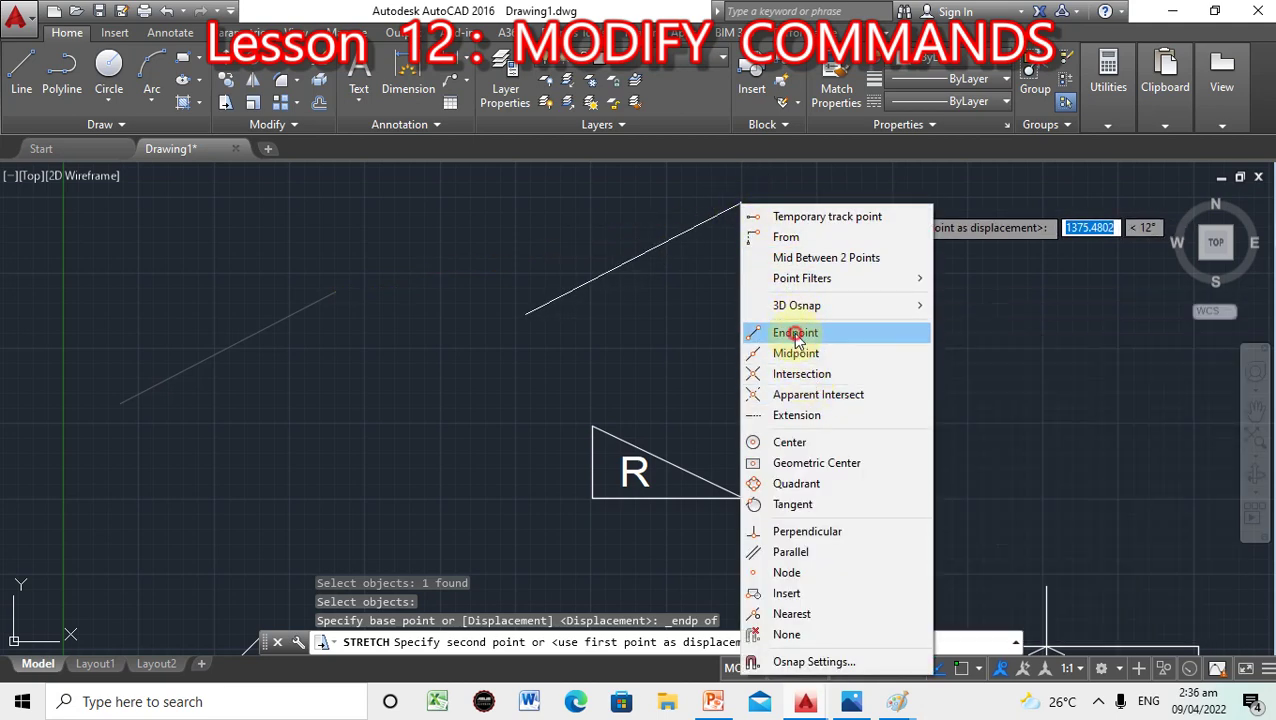
pyautogui.click(796, 333)
pyautogui.click(741, 205)
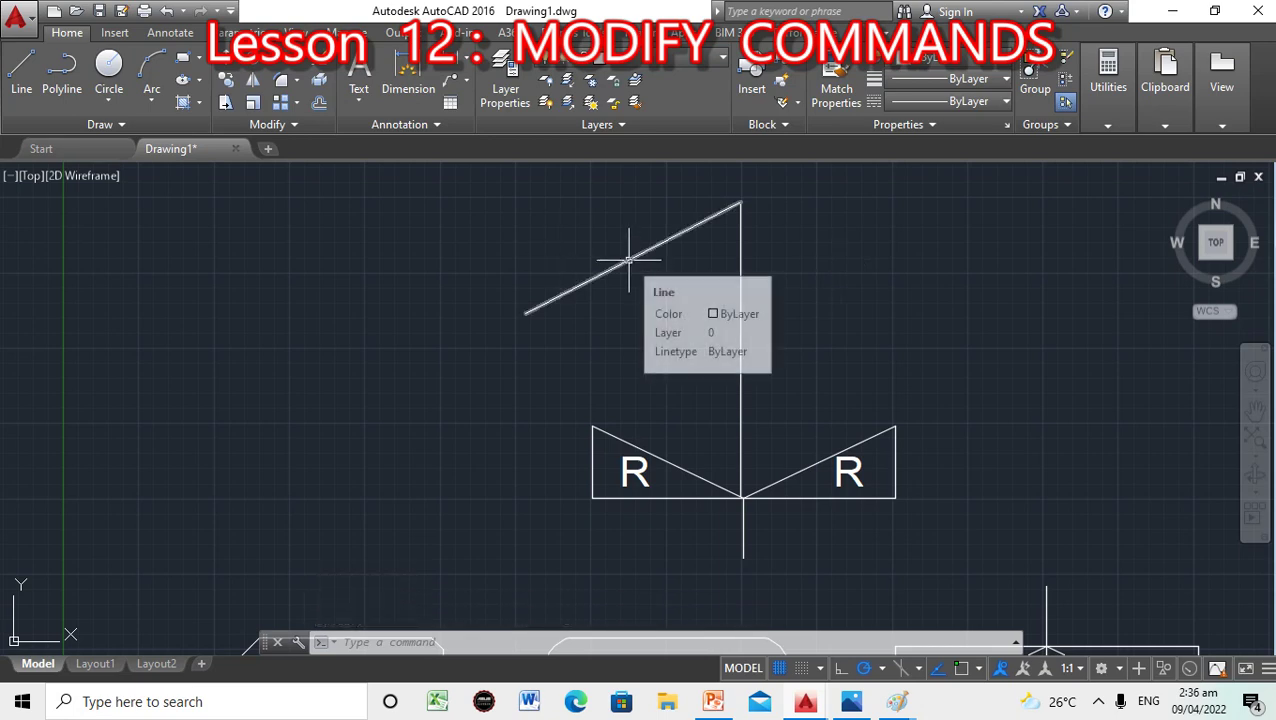
# Undo the last stretch of the sloping line.
pyautogui.click(432, 645)
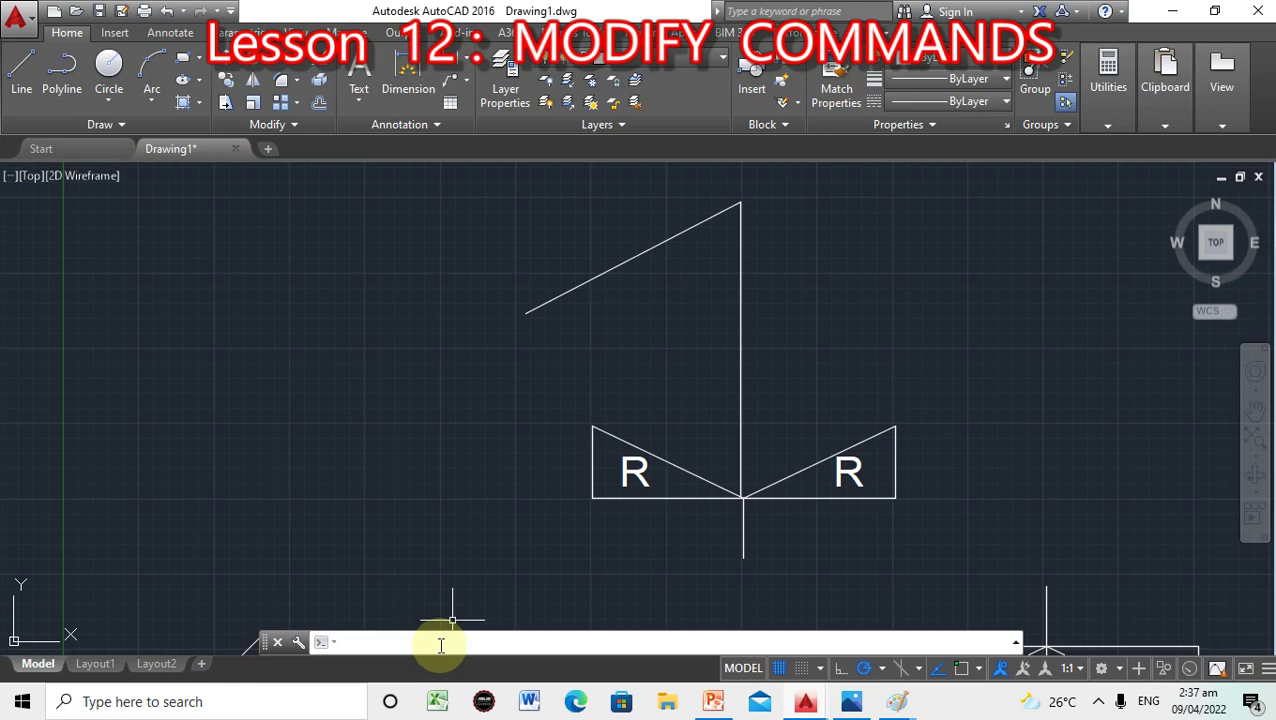
pyautogui.write('u')
pyautogui.press('Return')
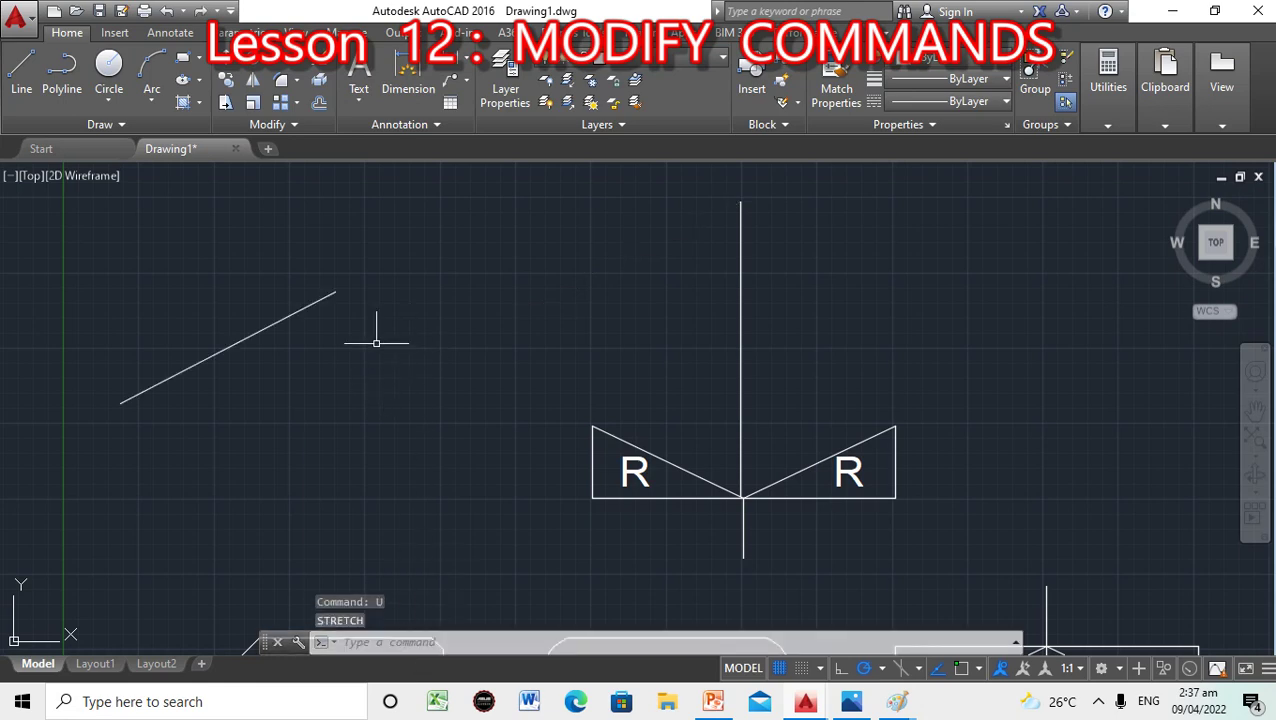
pyautogui.rightClick(324, 298)
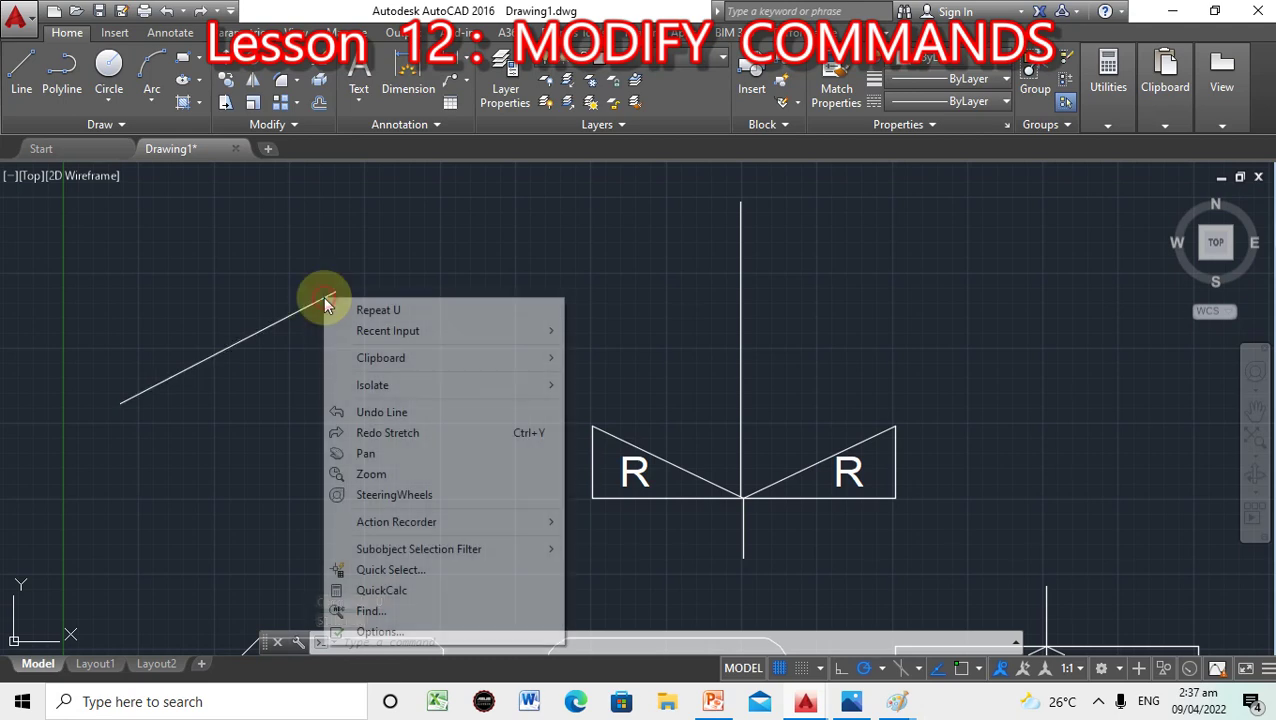
pyautogui.click(306, 318)
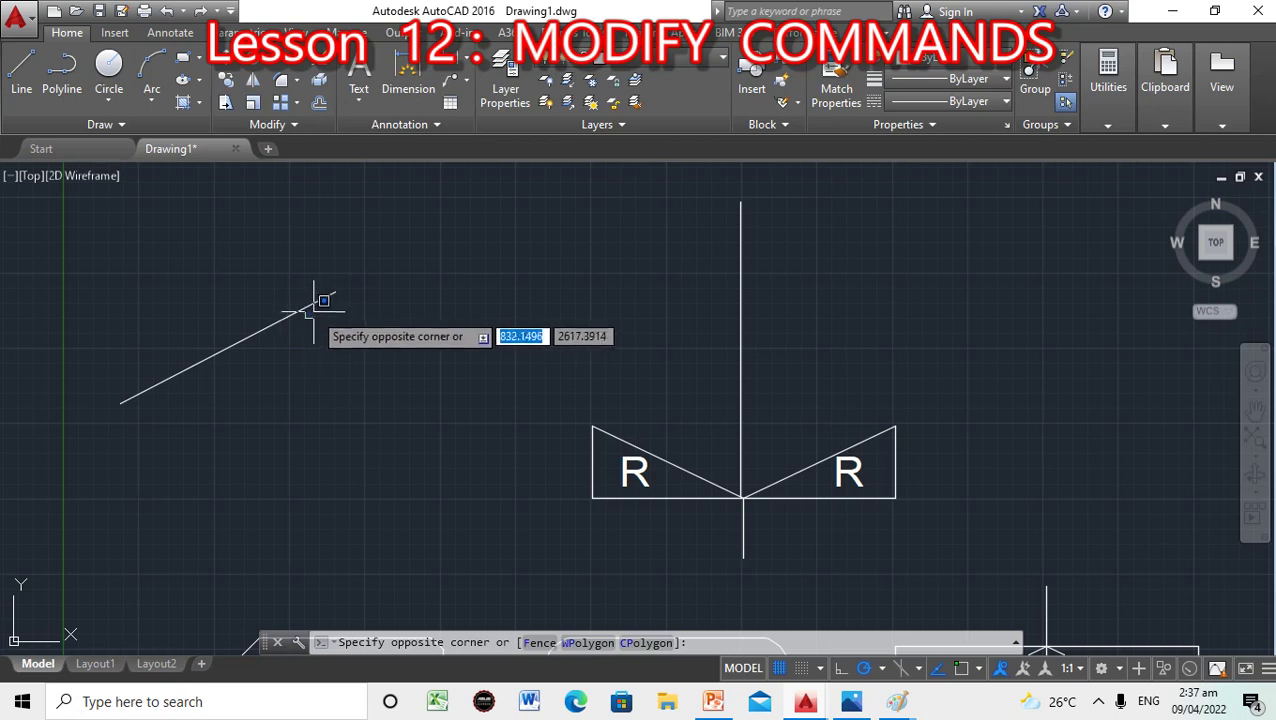
pyautogui.press('Escape')
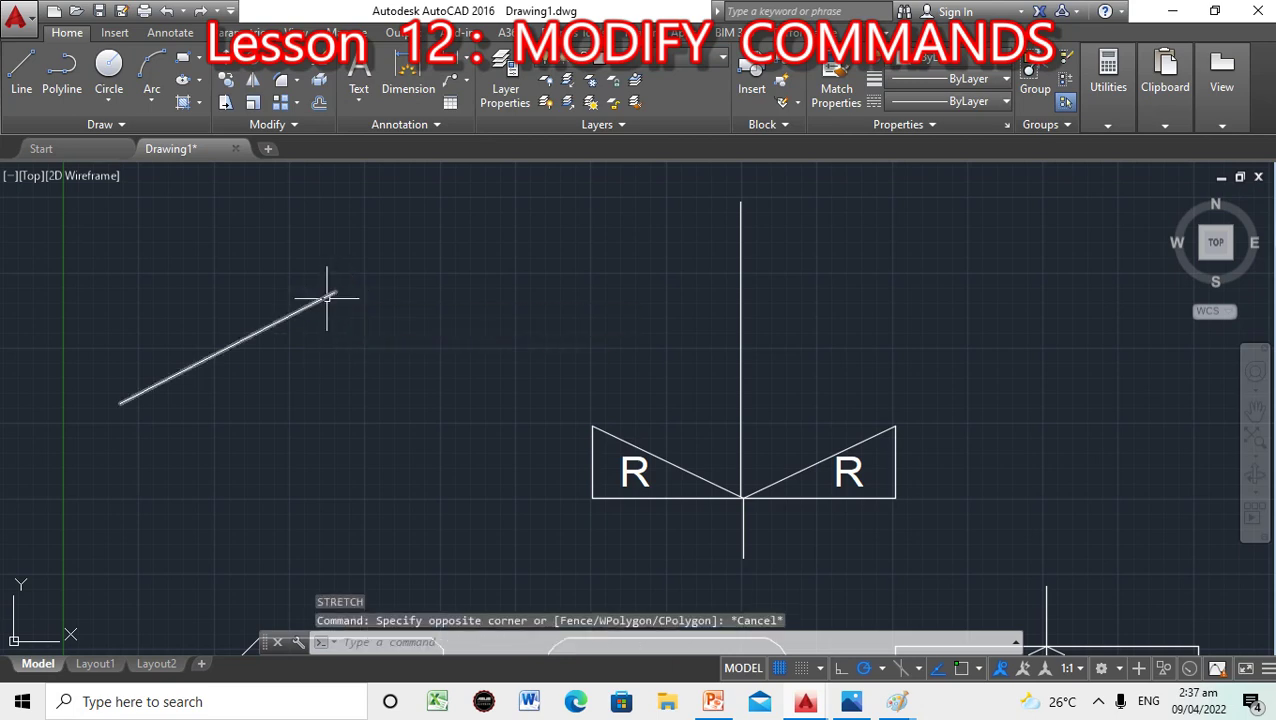
pyautogui.click(327, 296)
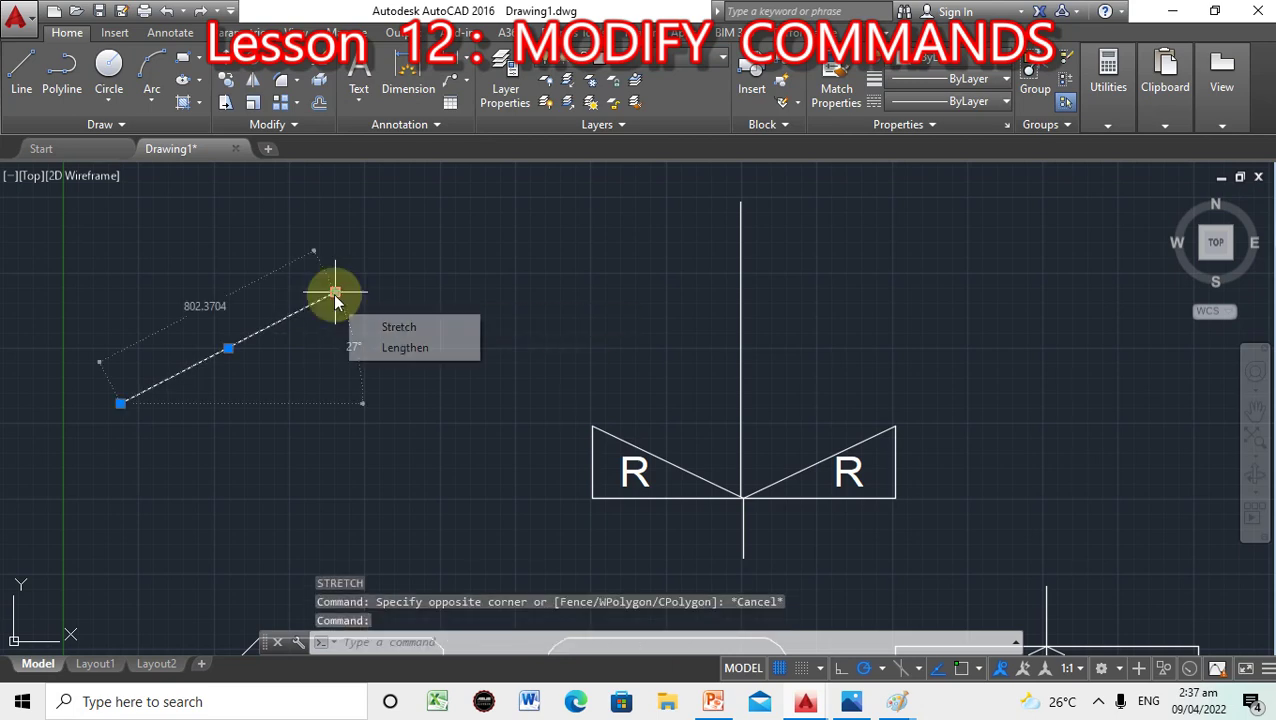
pyautogui.press('Escape')
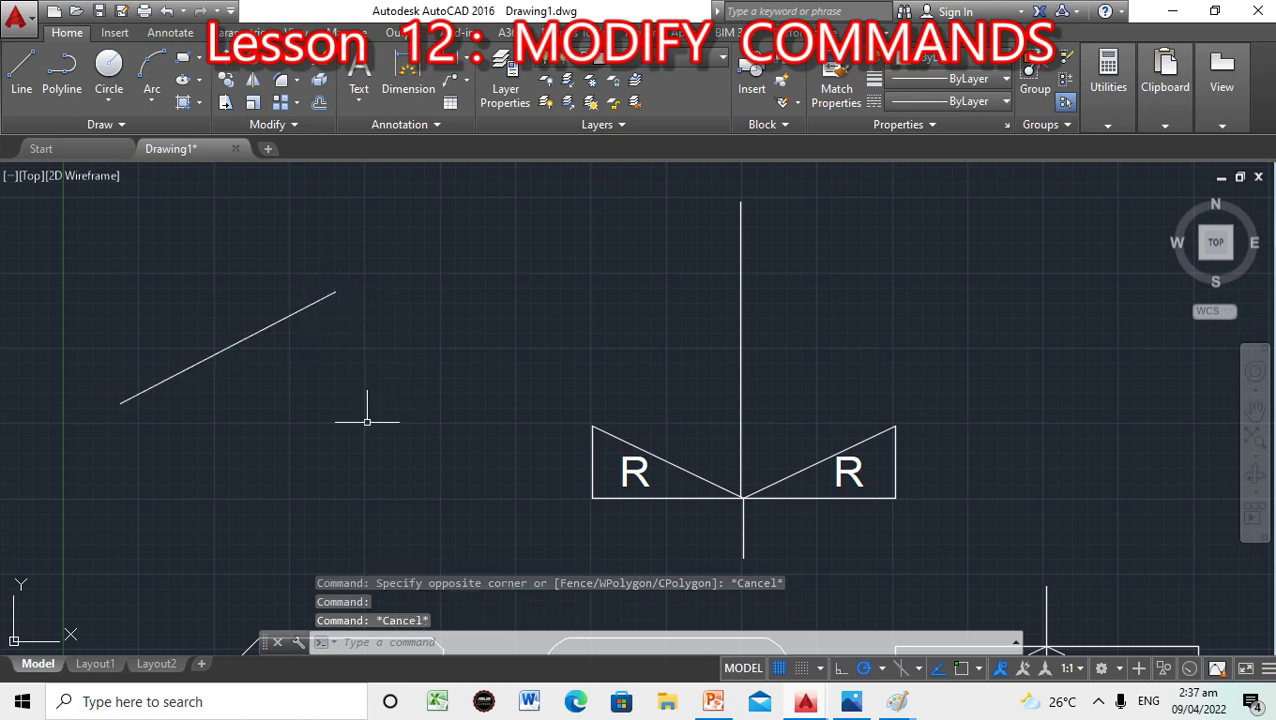
# Grip-stretch the sloping line's upper endpoint to the vertical line's top with an Endpoint snap, and undo that stretch.
pyautogui.click(301, 311)
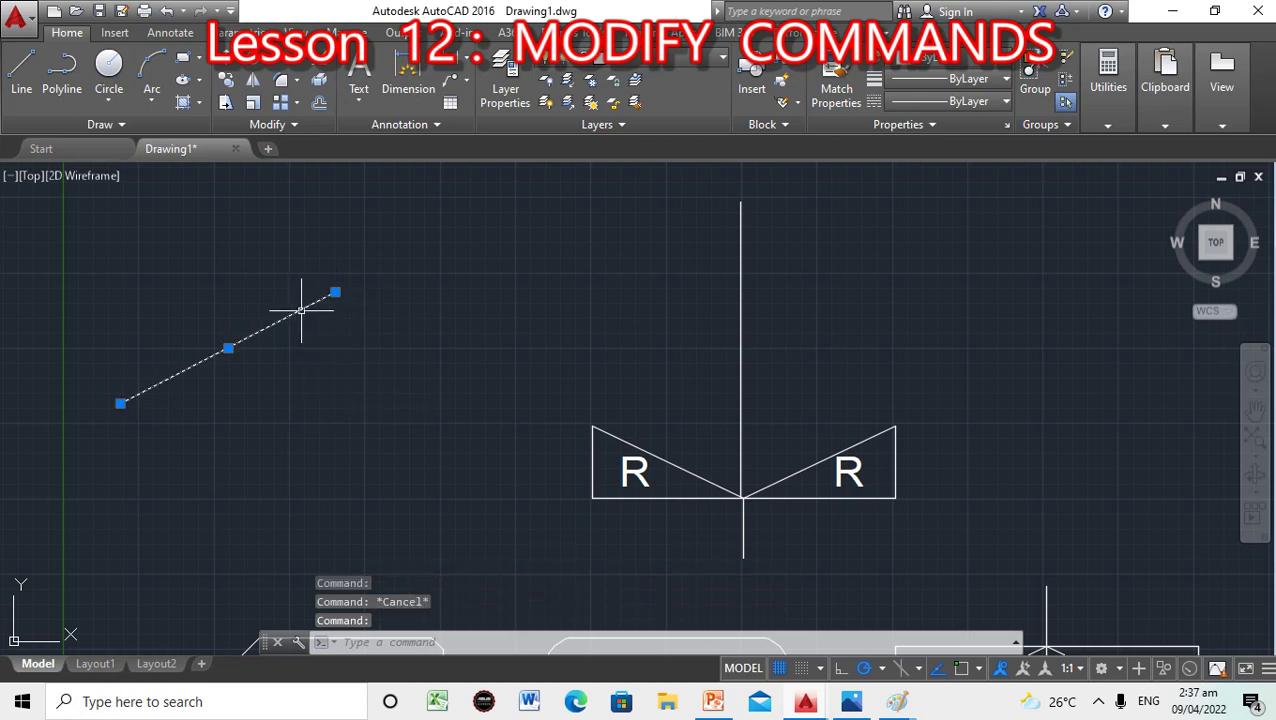
pyautogui.click(335, 292)
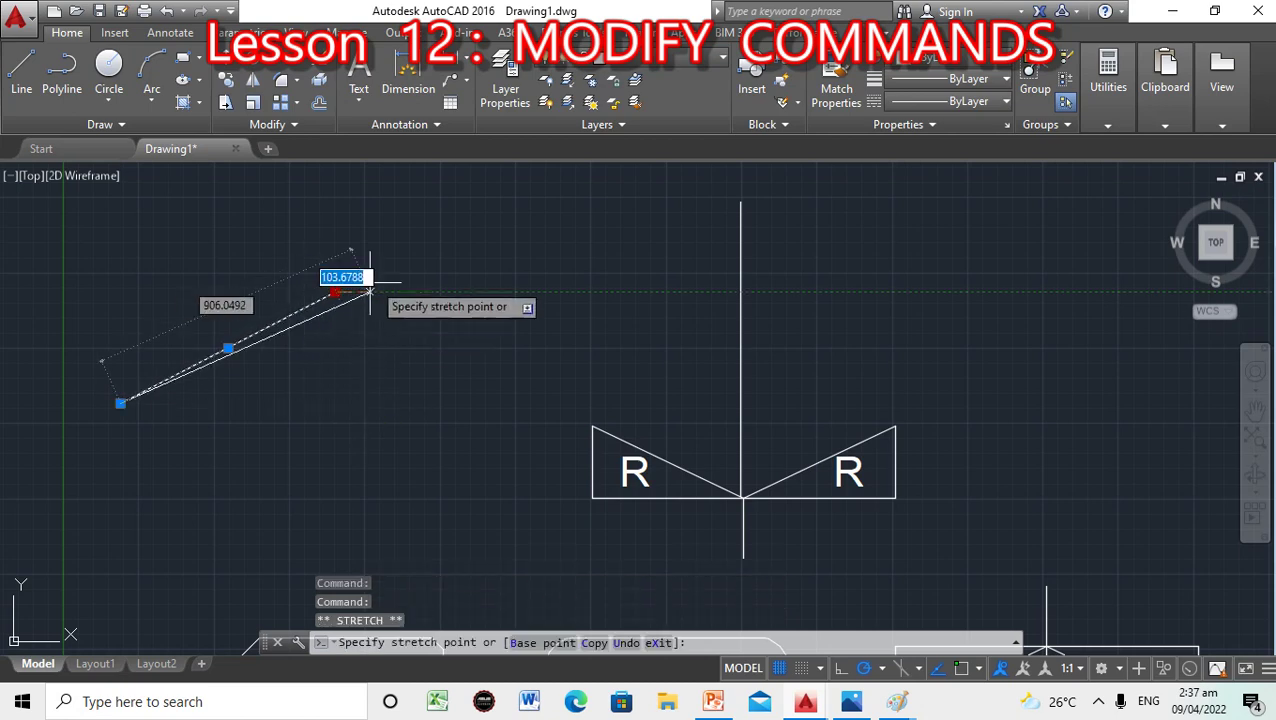
pyautogui.keyDown('shift'); pyautogui.rightClick(735, 205); pyautogui.keyUp('shift')
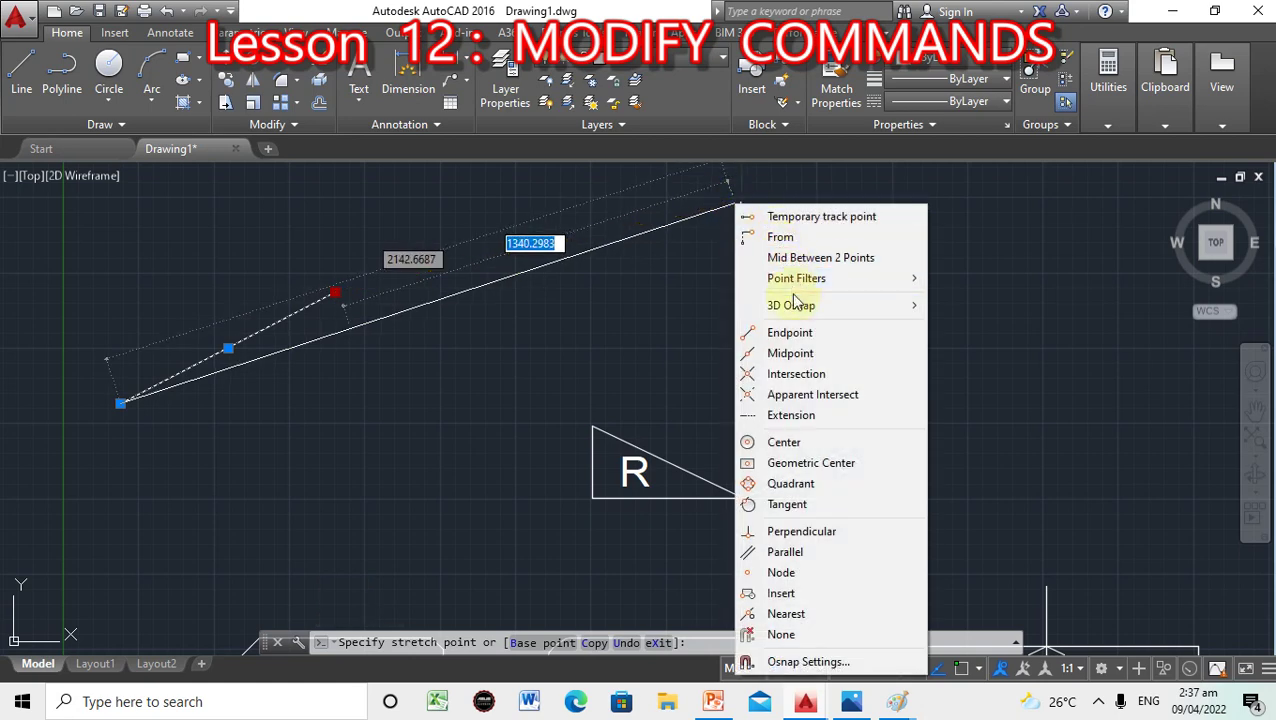
pyautogui.click(789, 332)
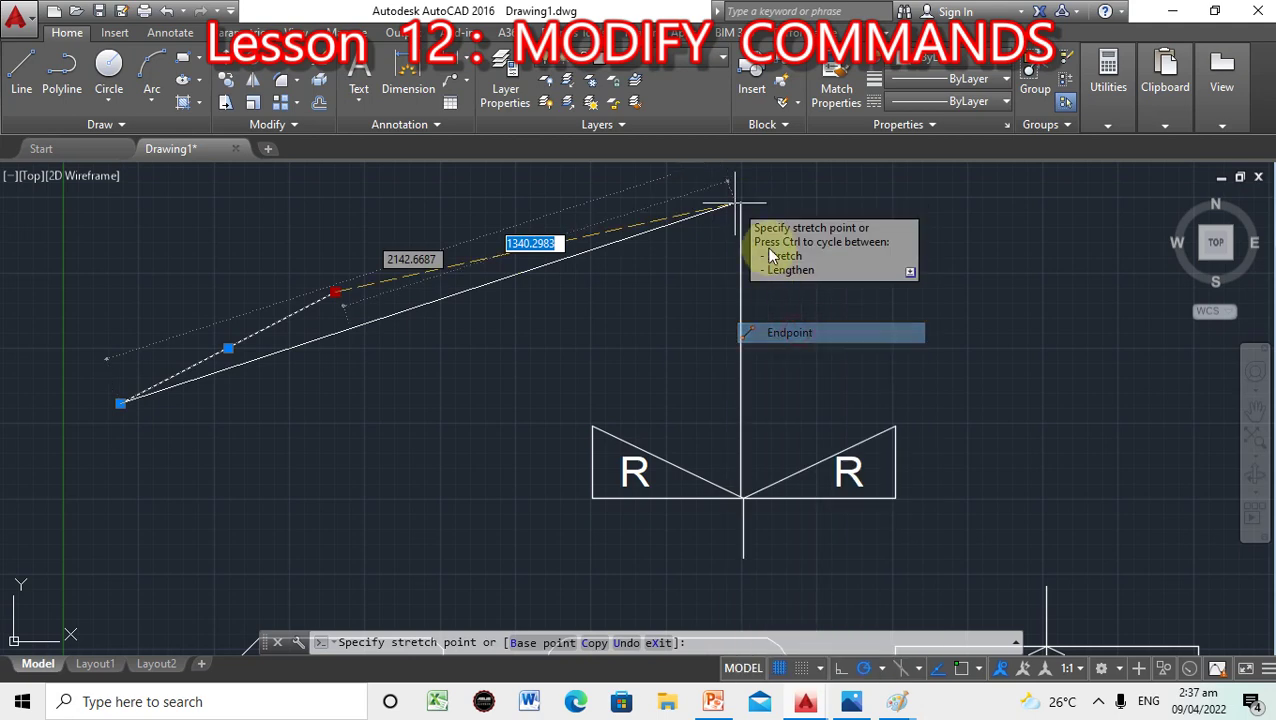
pyautogui.click(740, 203)
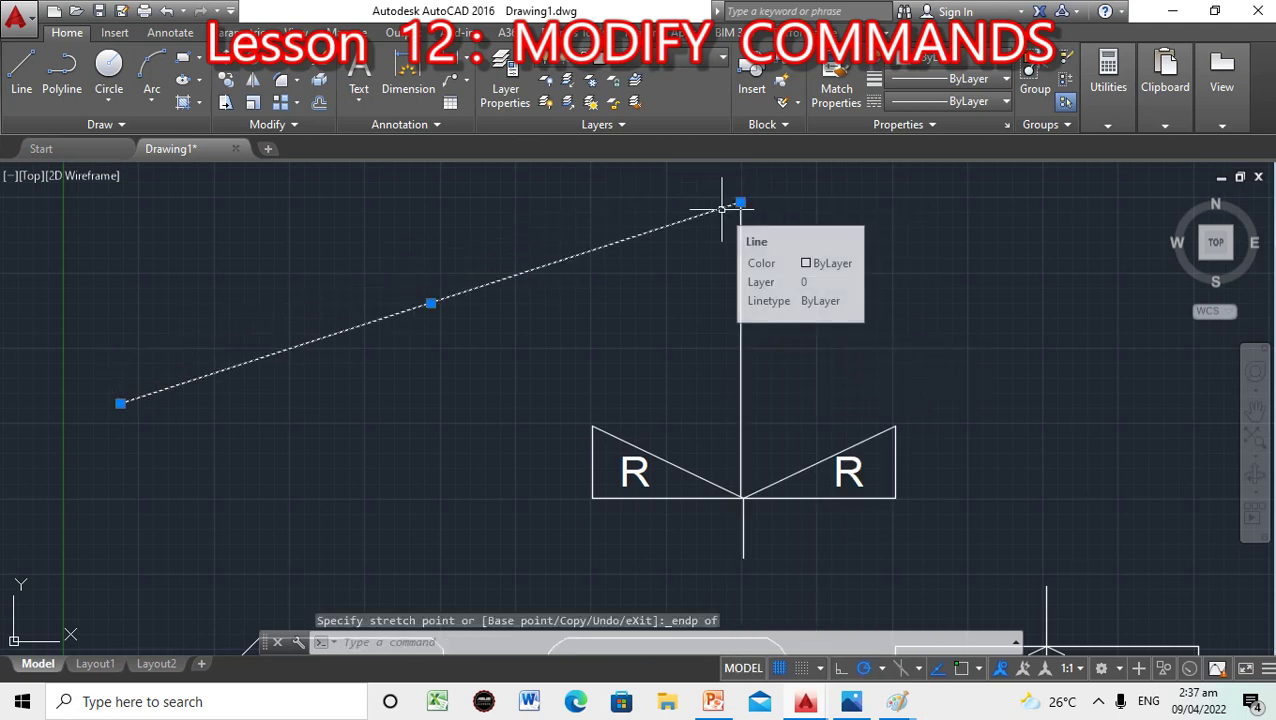
pyautogui.write('u')
pyautogui.press('Return')
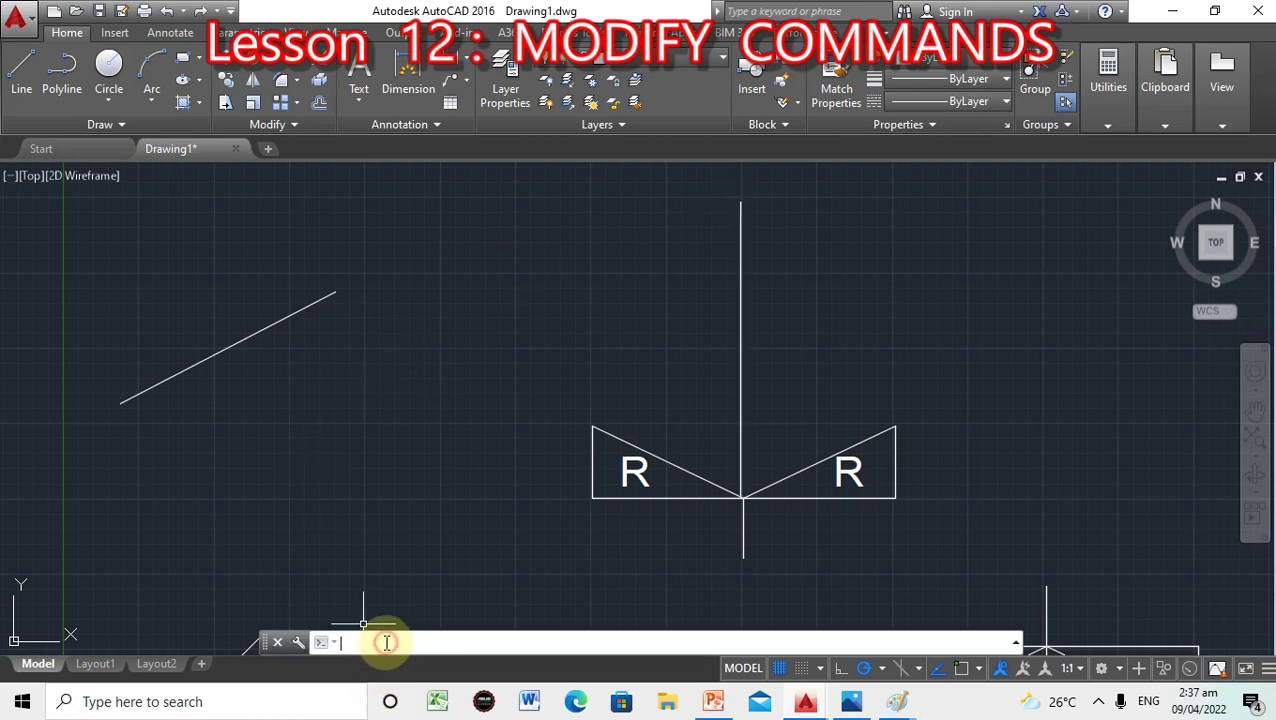
pyautogui.write('STRET')
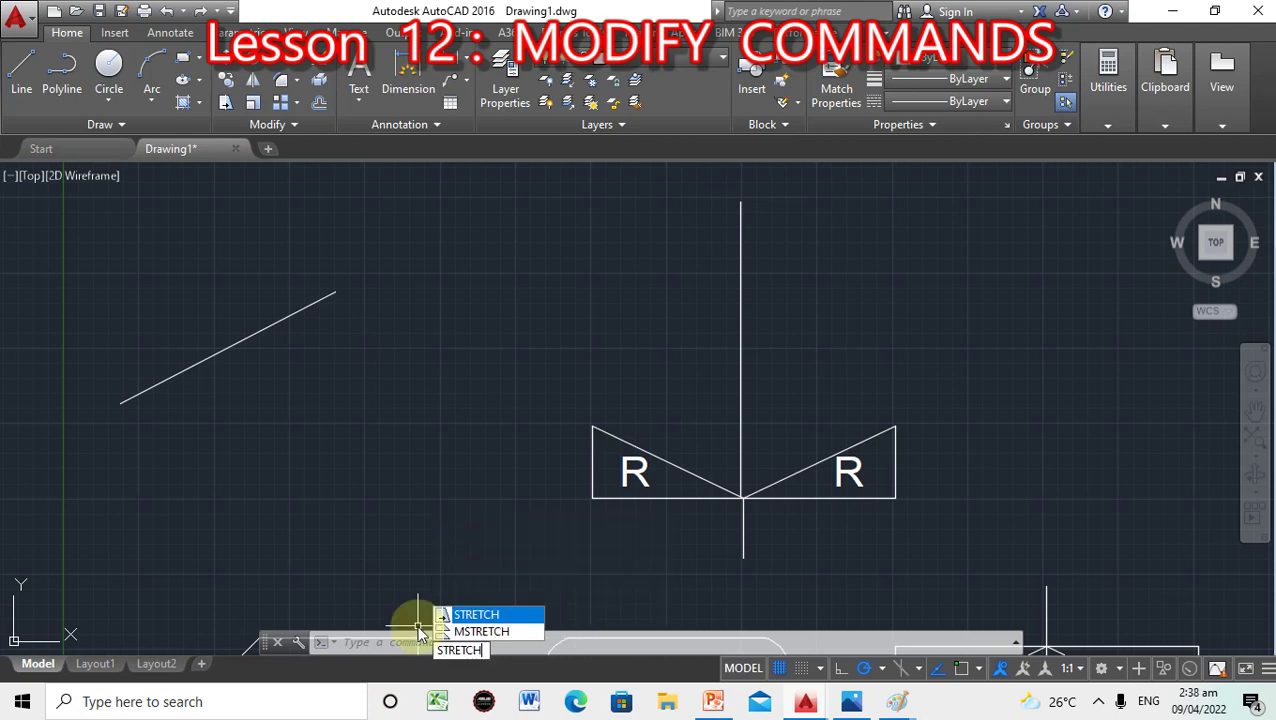
pyautogui.write('CH')
pyautogui.press('Return')
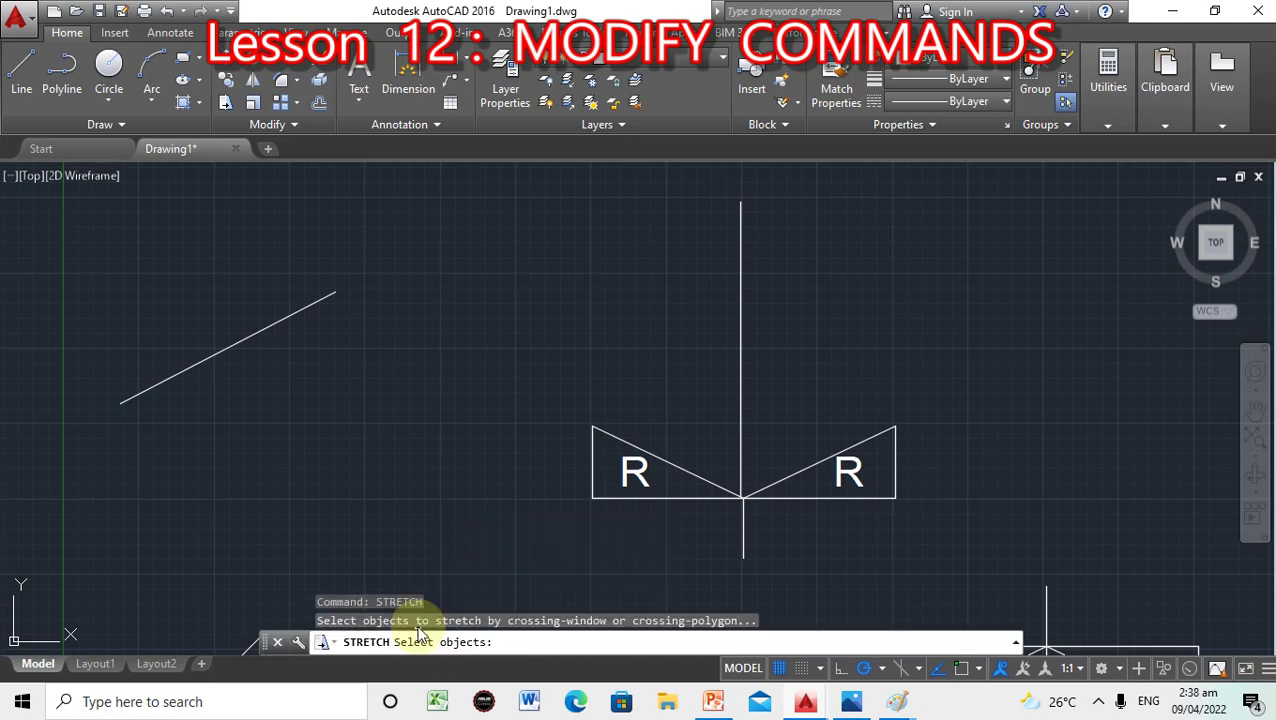
pyautogui.click(320, 300)
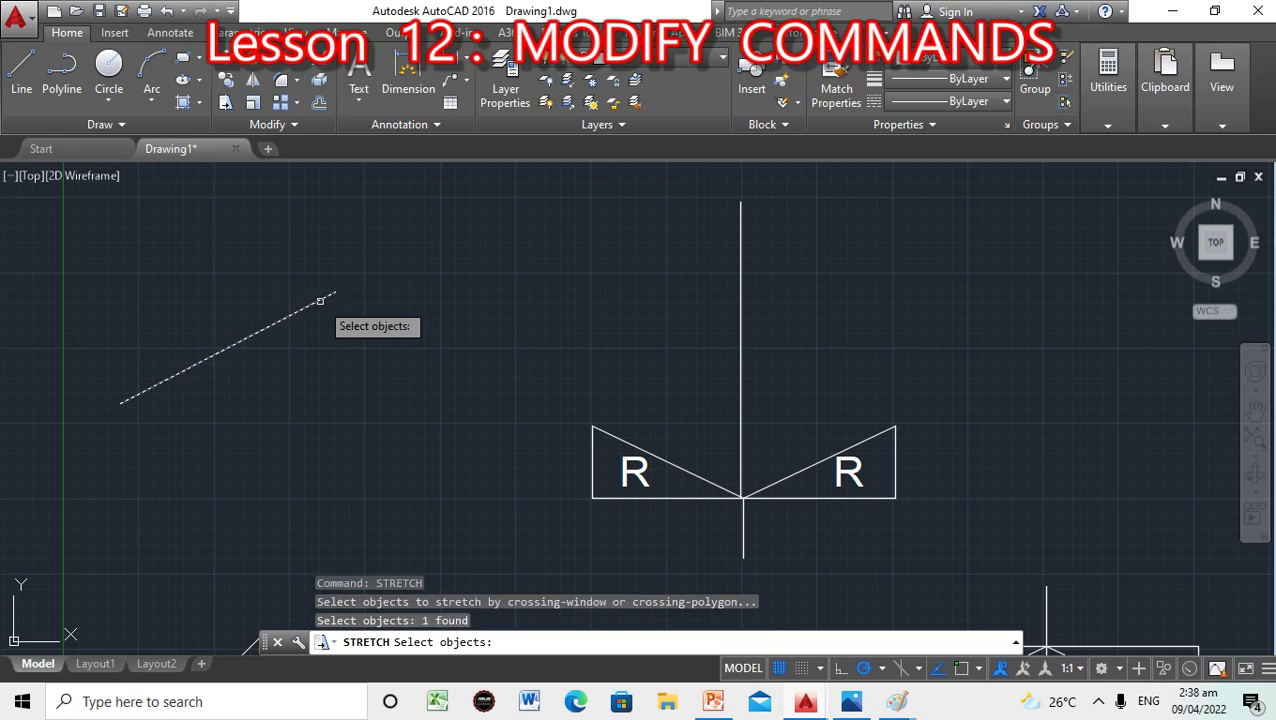
pyautogui.click(332, 296)
pyautogui.click(313, 300)
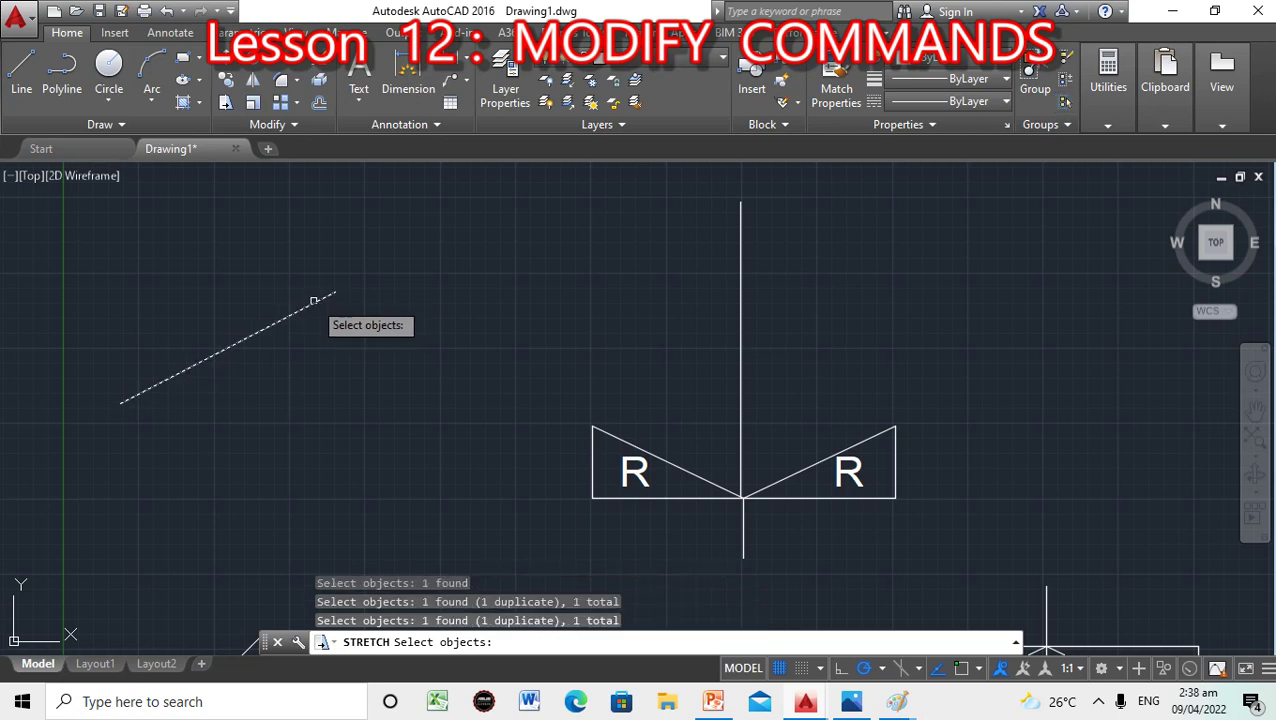
pyautogui.press('Escape')
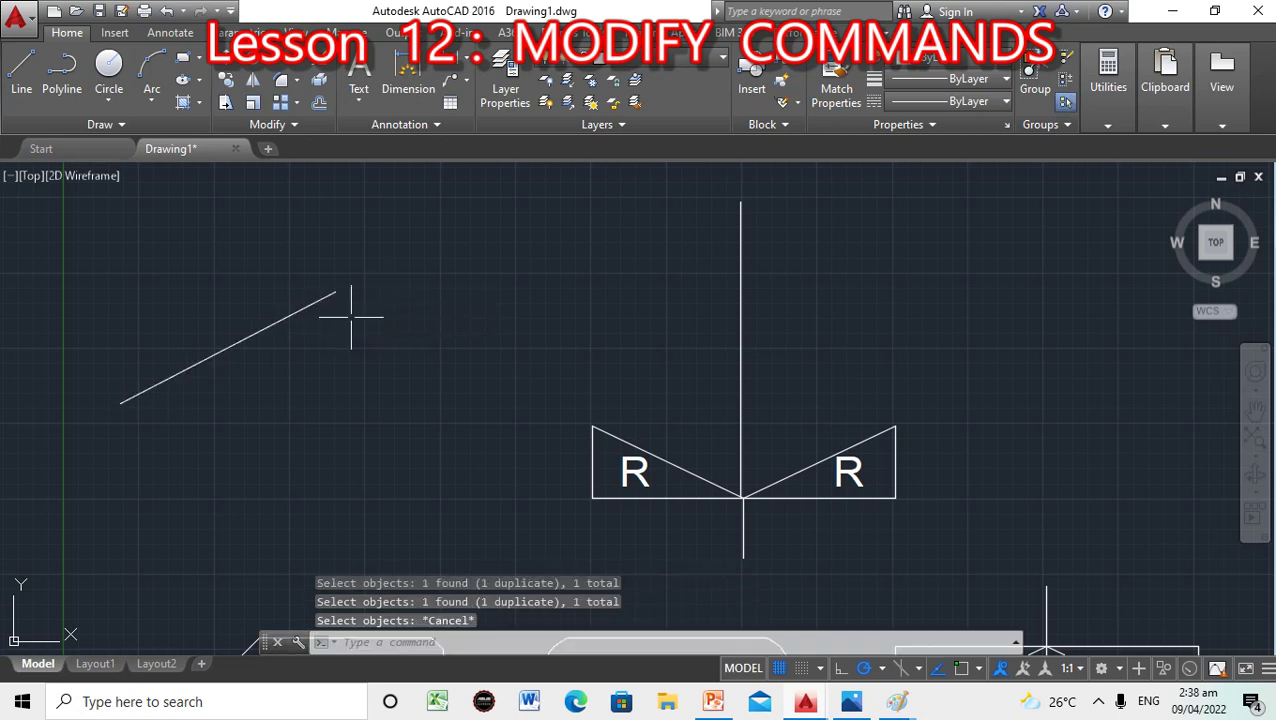
# Stretch the sloping line by its upper endpoint grip to the top of the vertical line, keeping its lower endpoint fixed.
pyautogui.click(314, 300)
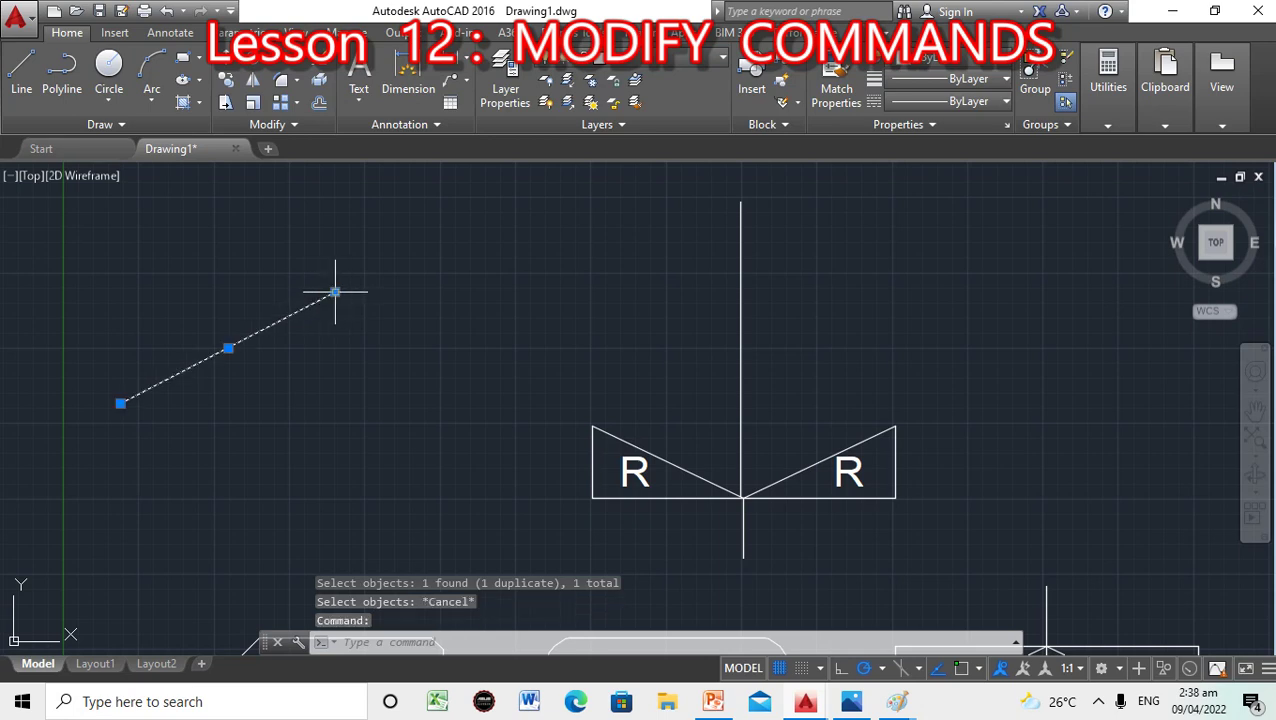
pyautogui.click(335, 291)
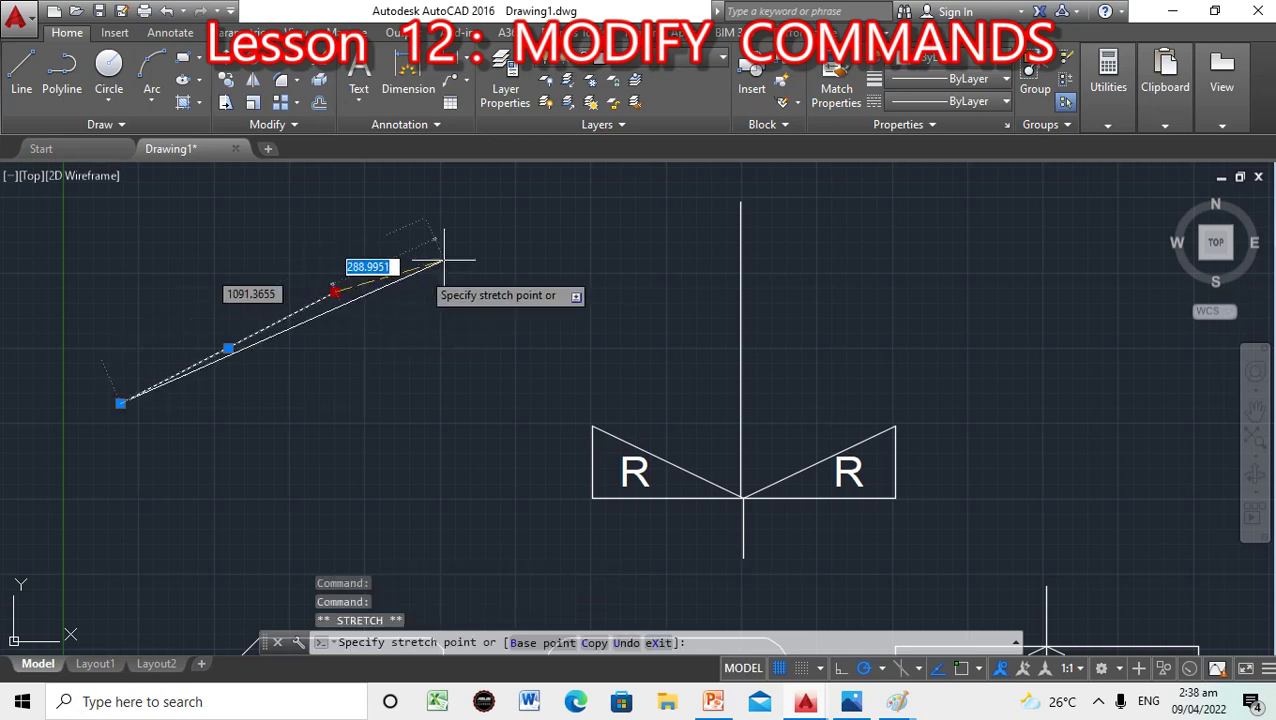
pyautogui.click(741, 204)
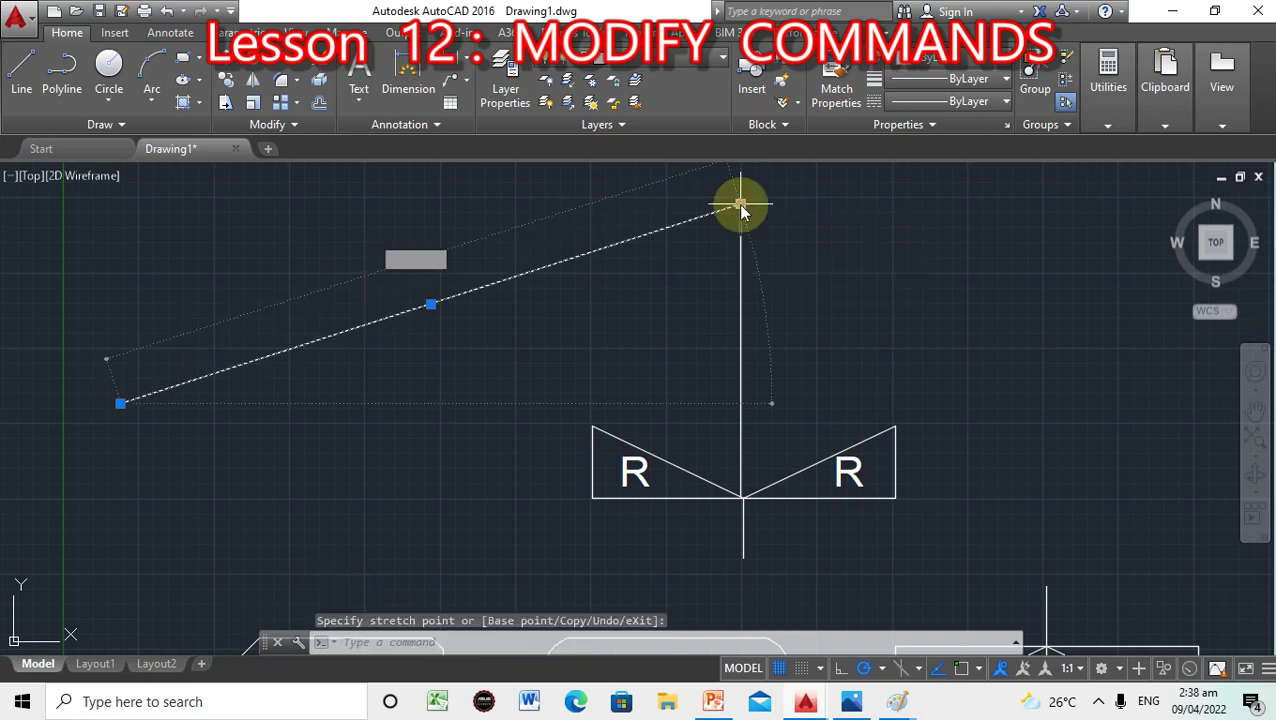
pyautogui.click(879, 303)
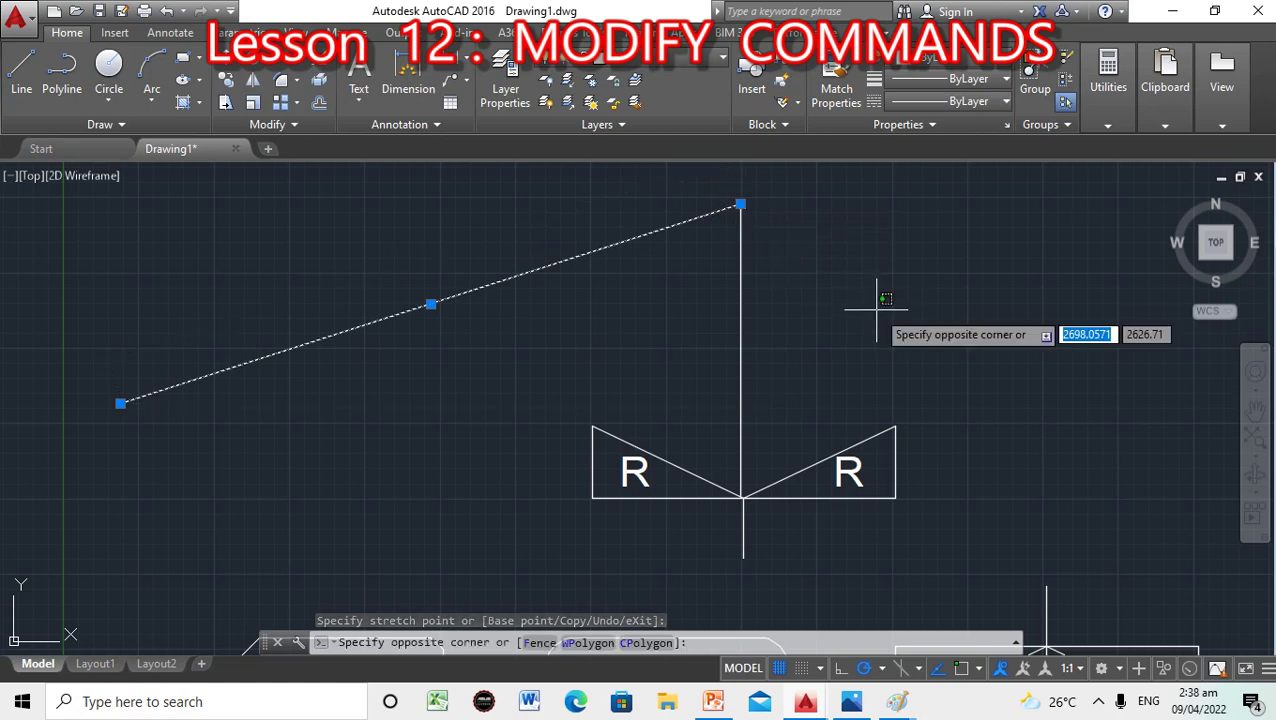
pyautogui.click(877, 309)
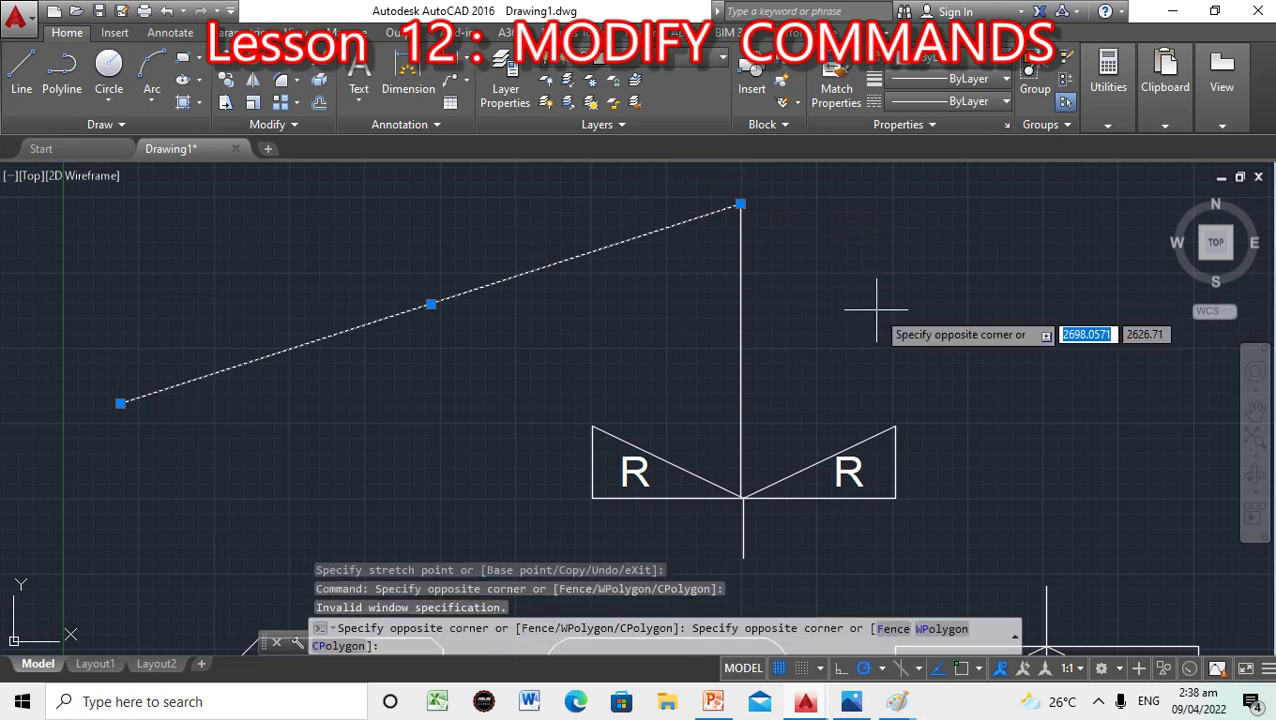
pyautogui.press('Escape')
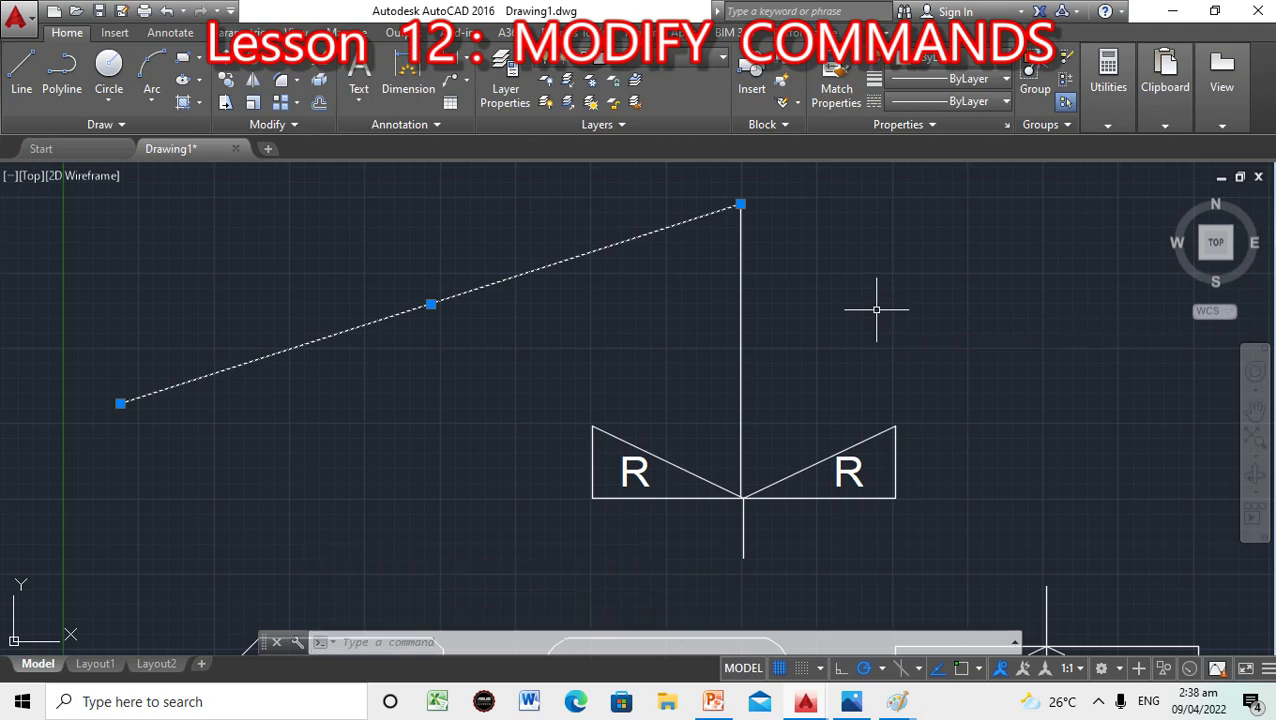
pyautogui.write('s')
pyautogui.press('Return')
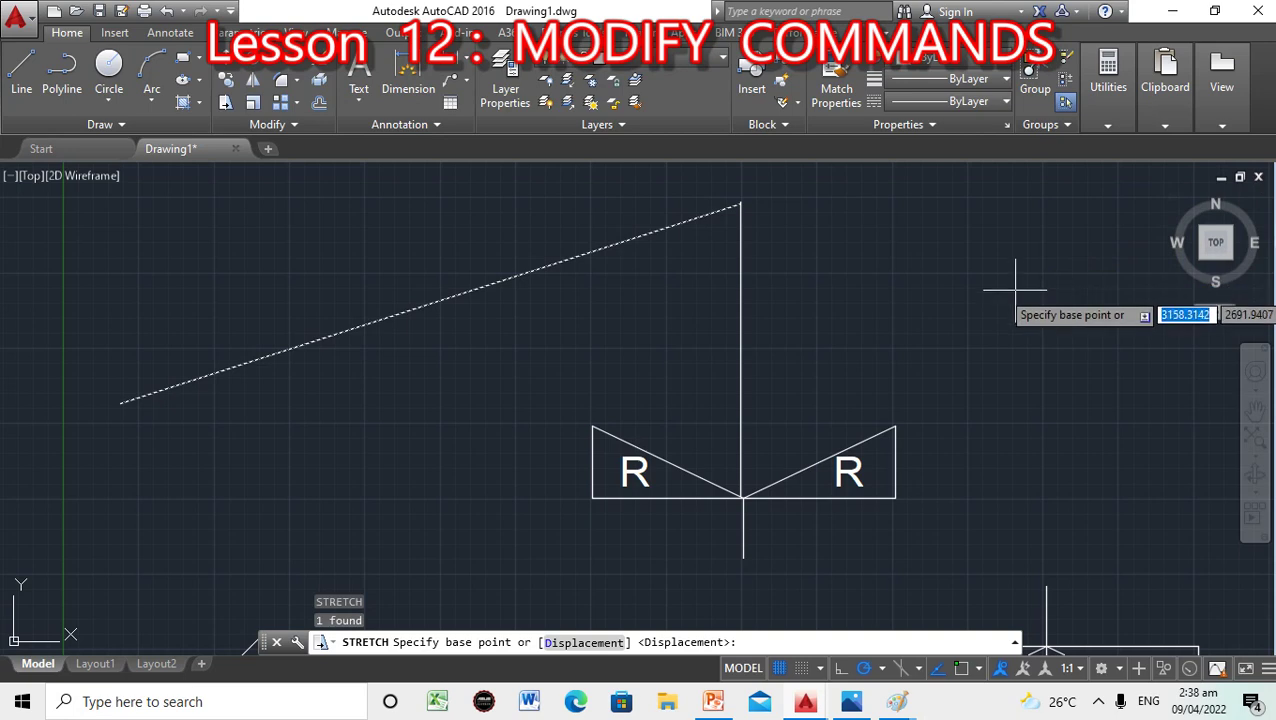
pyautogui.click(955, 305)
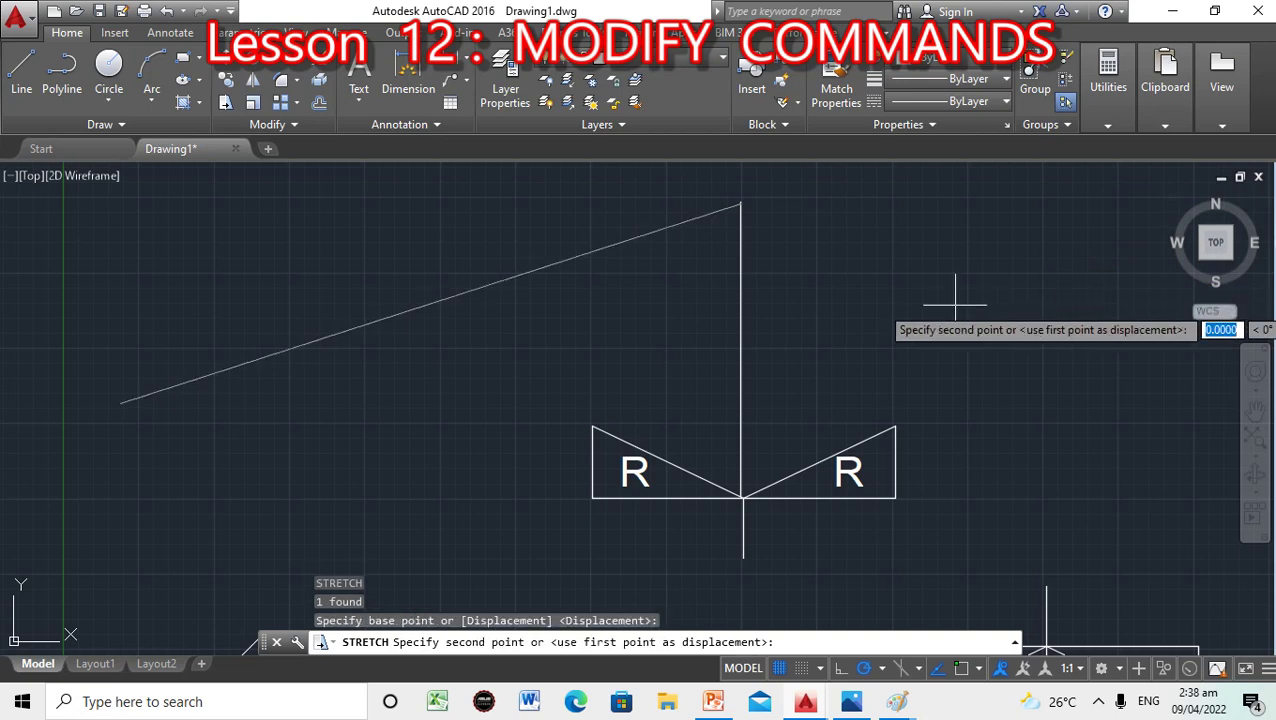
pyautogui.press('Escape')
pyautogui.press('Escape')
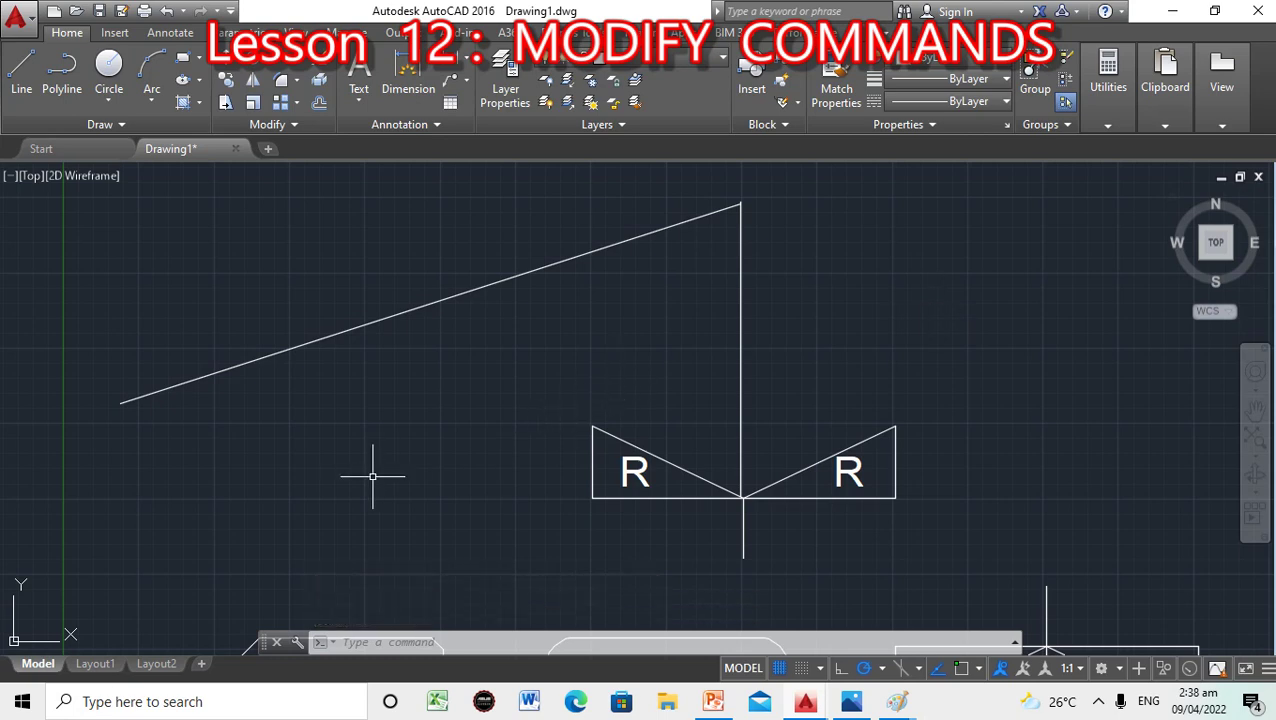
# Stretch the sloping line's lower endpoint to the upper outer corner of the left triangle and clear the selection.
pyautogui.click(138, 397)
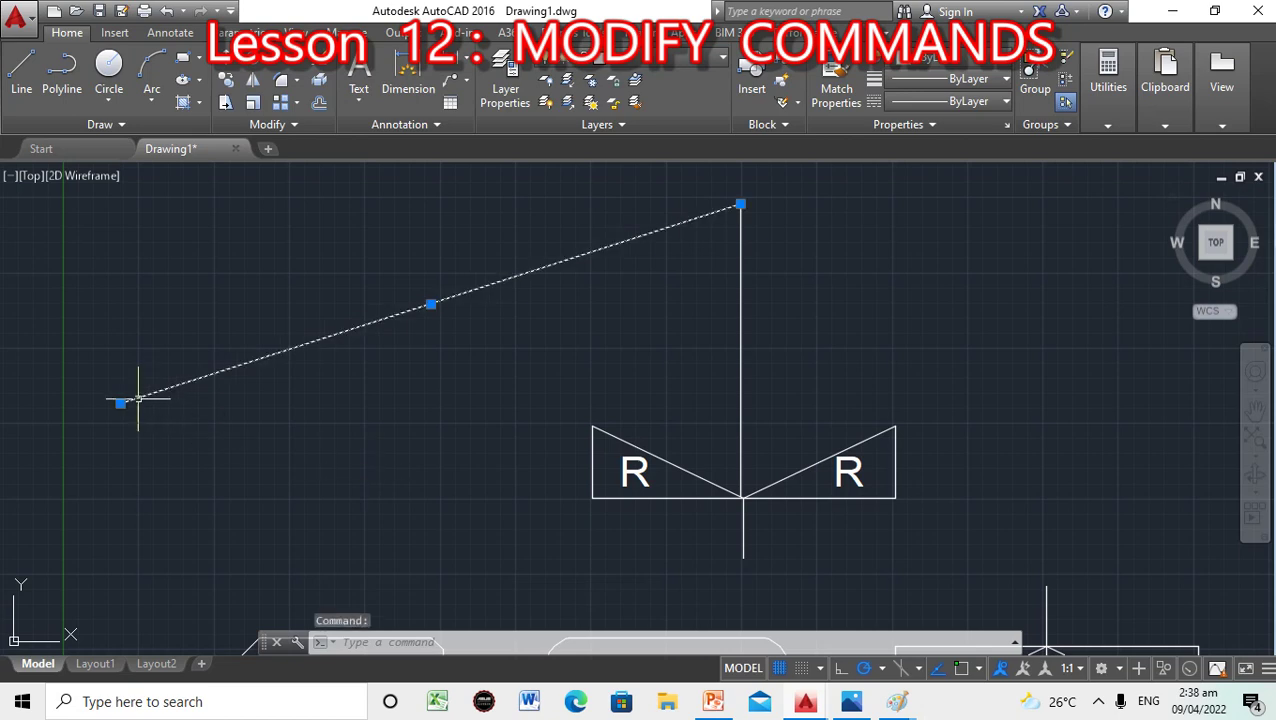
pyautogui.click(120, 403)
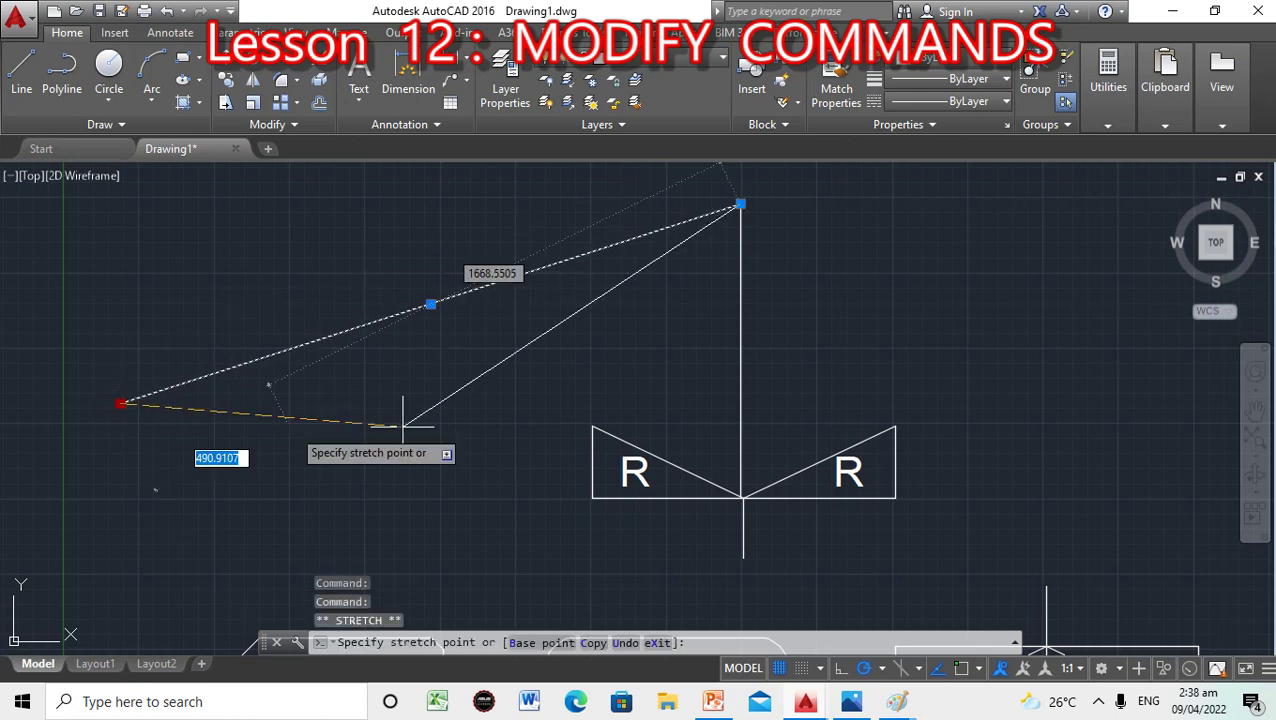
pyautogui.click(593, 424)
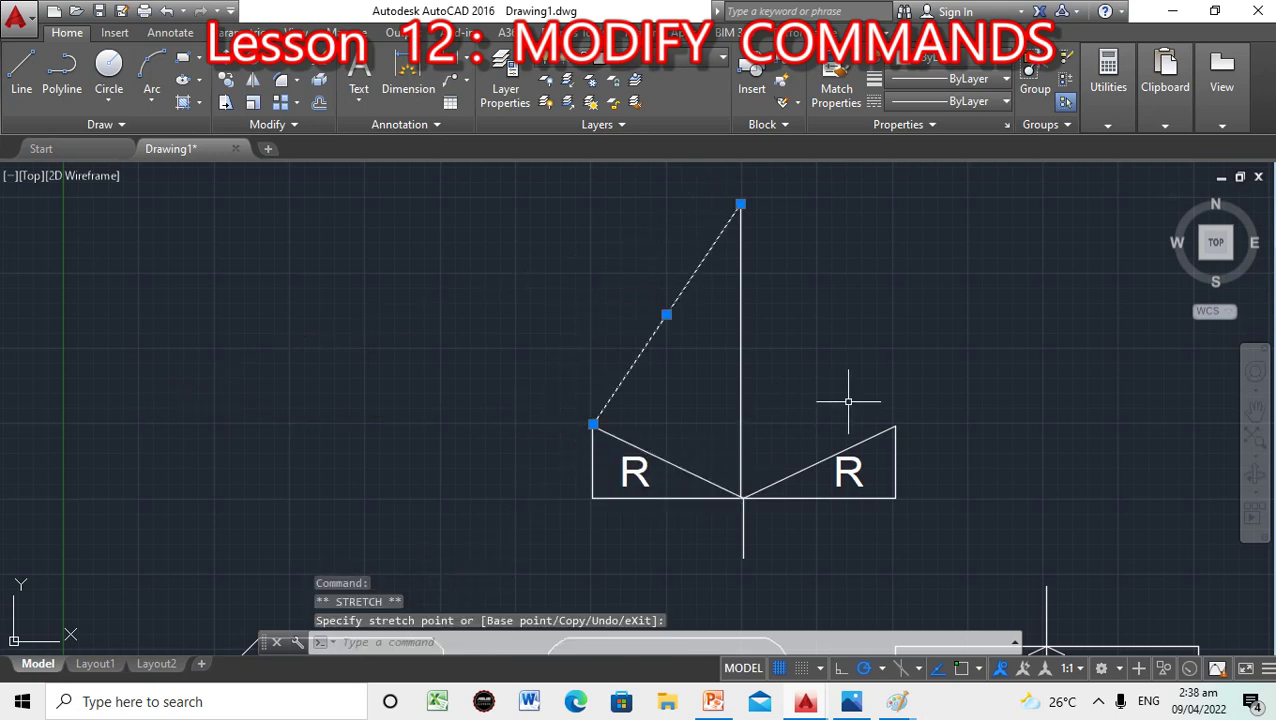
pyautogui.click(668, 586)
pyautogui.press('Escape')
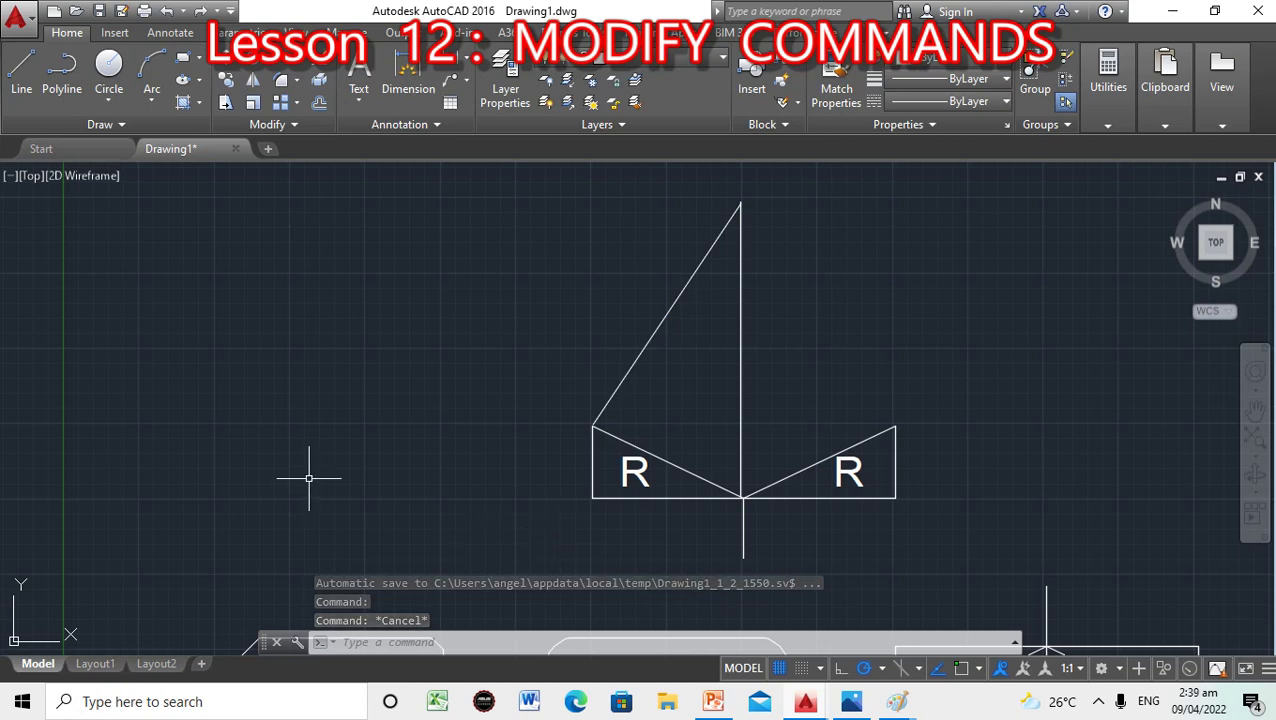
# Check the modify commands list on the PowerPoint slide and return to the AutoCAD drawing.
pyautogui.click(380, 645)
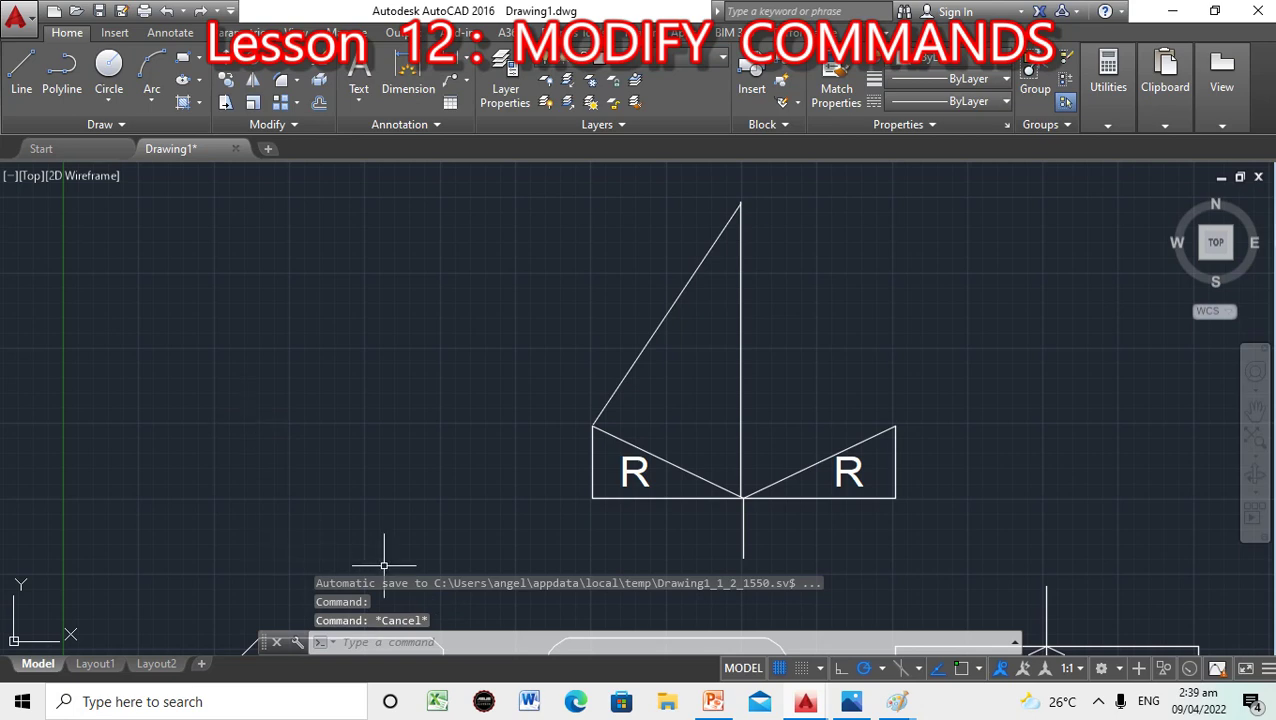
pyautogui.click(713, 703)
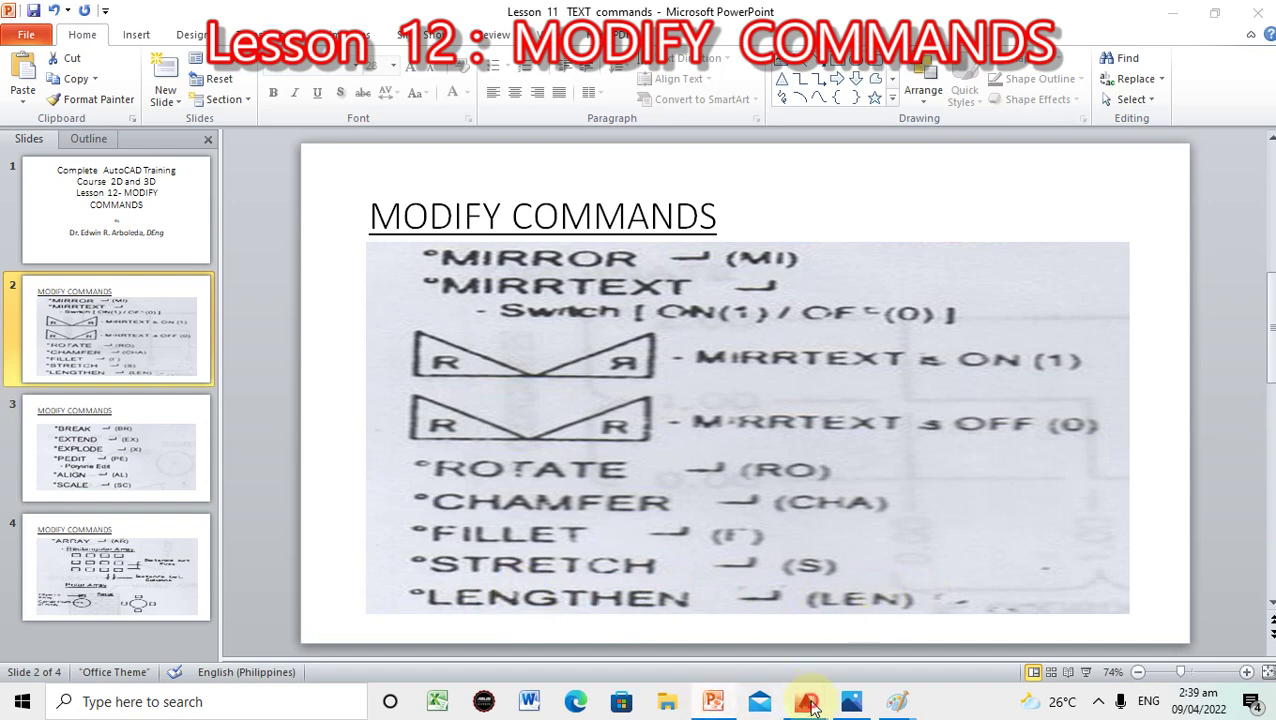
pyautogui.moveTo(810, 706)
pyautogui.click(866, 652)
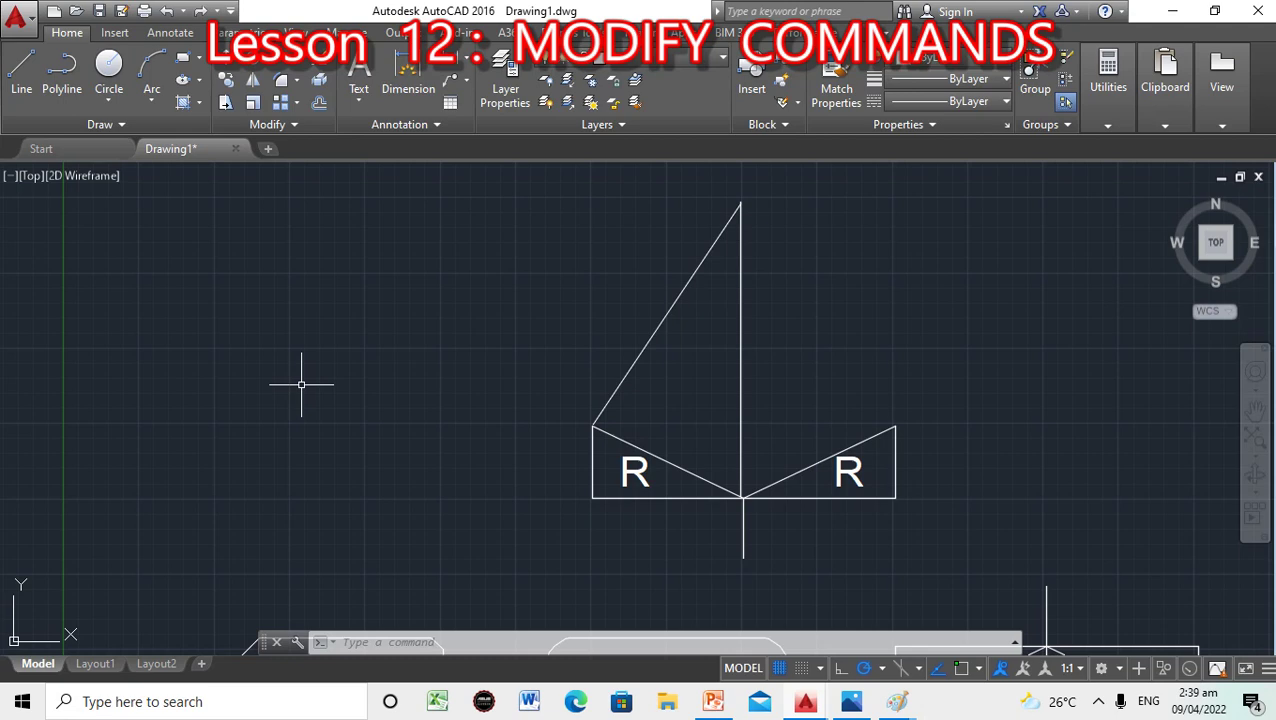
# Try to lengthen the vertical line at its upper end using Lengthen's DElta option with the default delta length of 0.
pyautogui.click(1253, 407)
pyautogui.moveTo(797, 279); pyautogui.dragTo(655, 423)
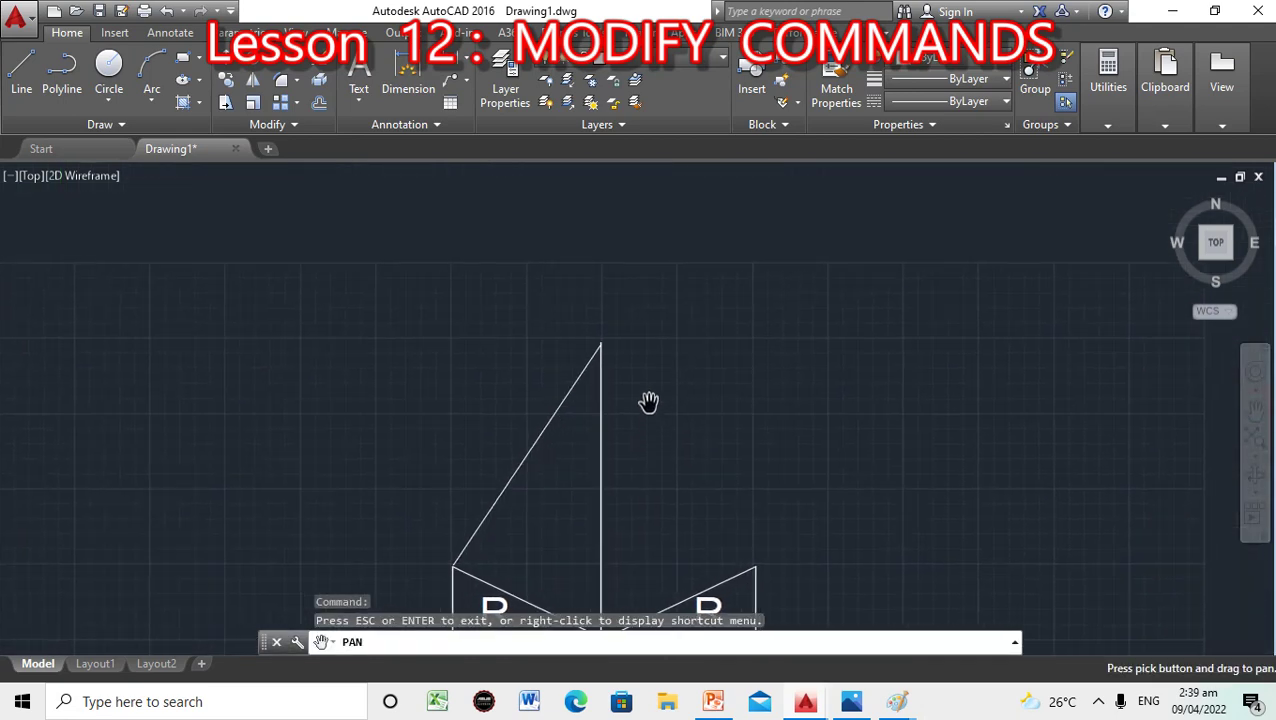
pyautogui.press('Escape')
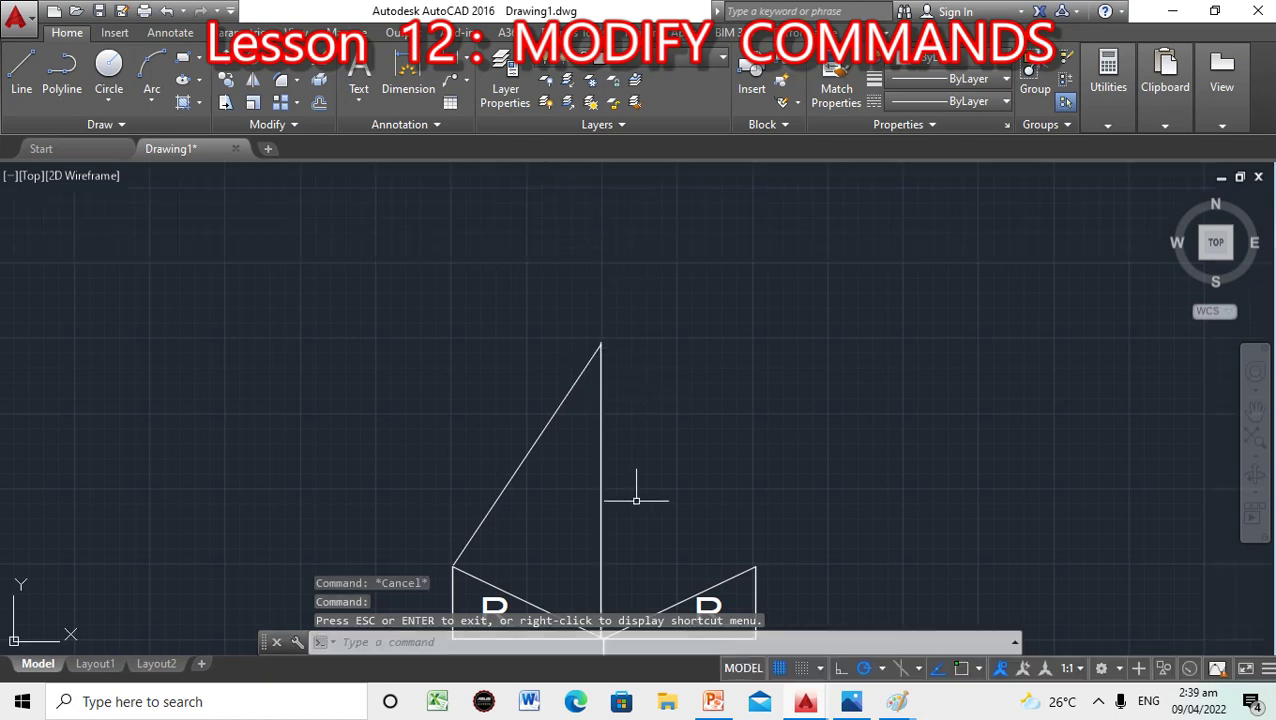
pyautogui.click(497, 641)
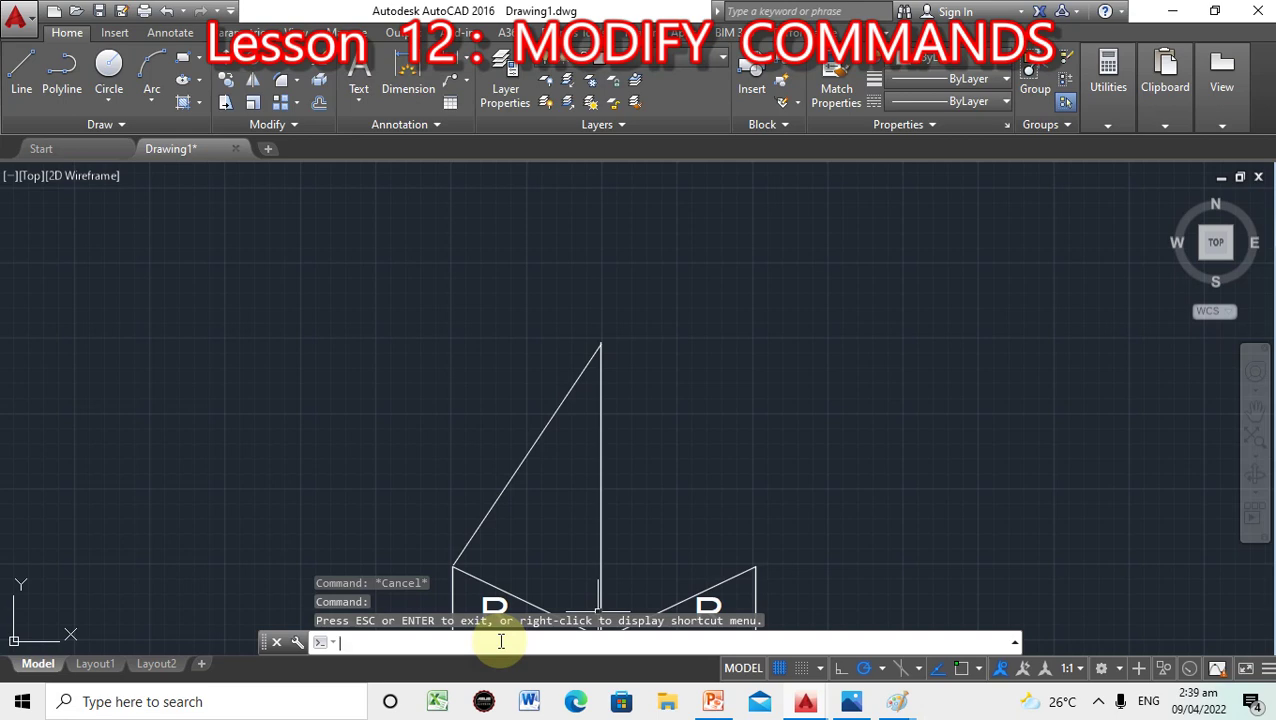
pyautogui.write('LE')
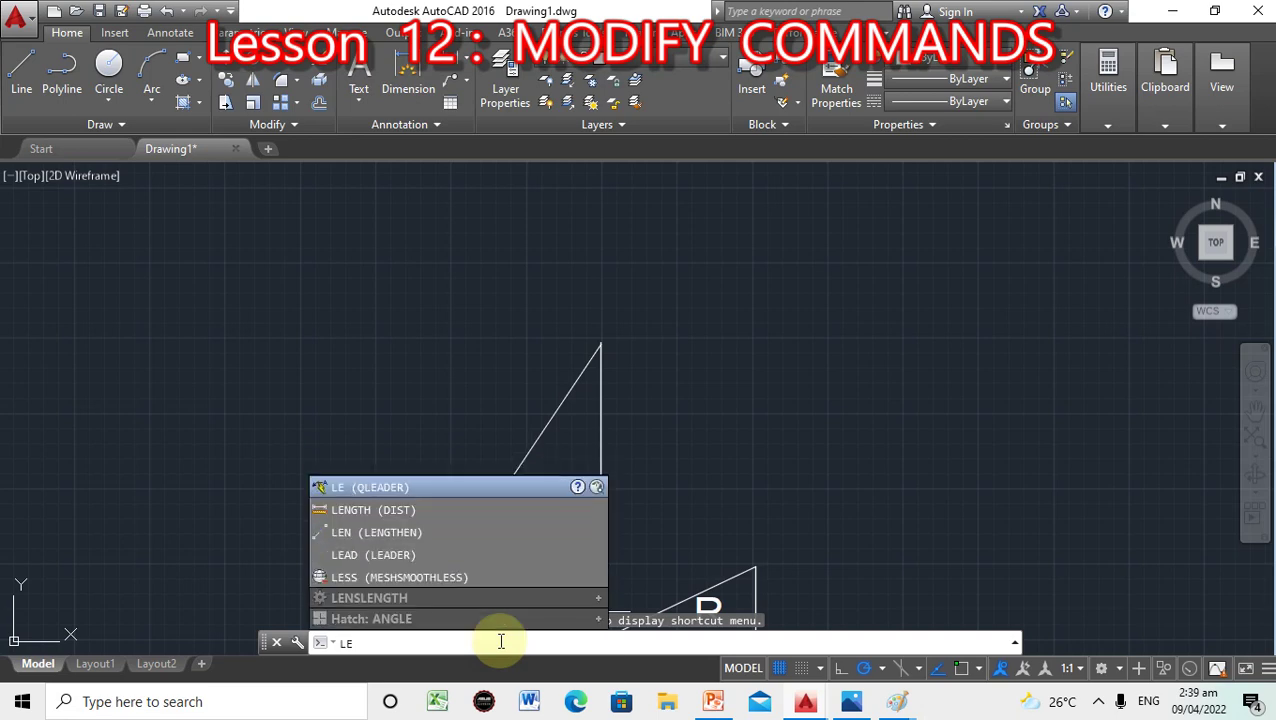
pyautogui.write('N')
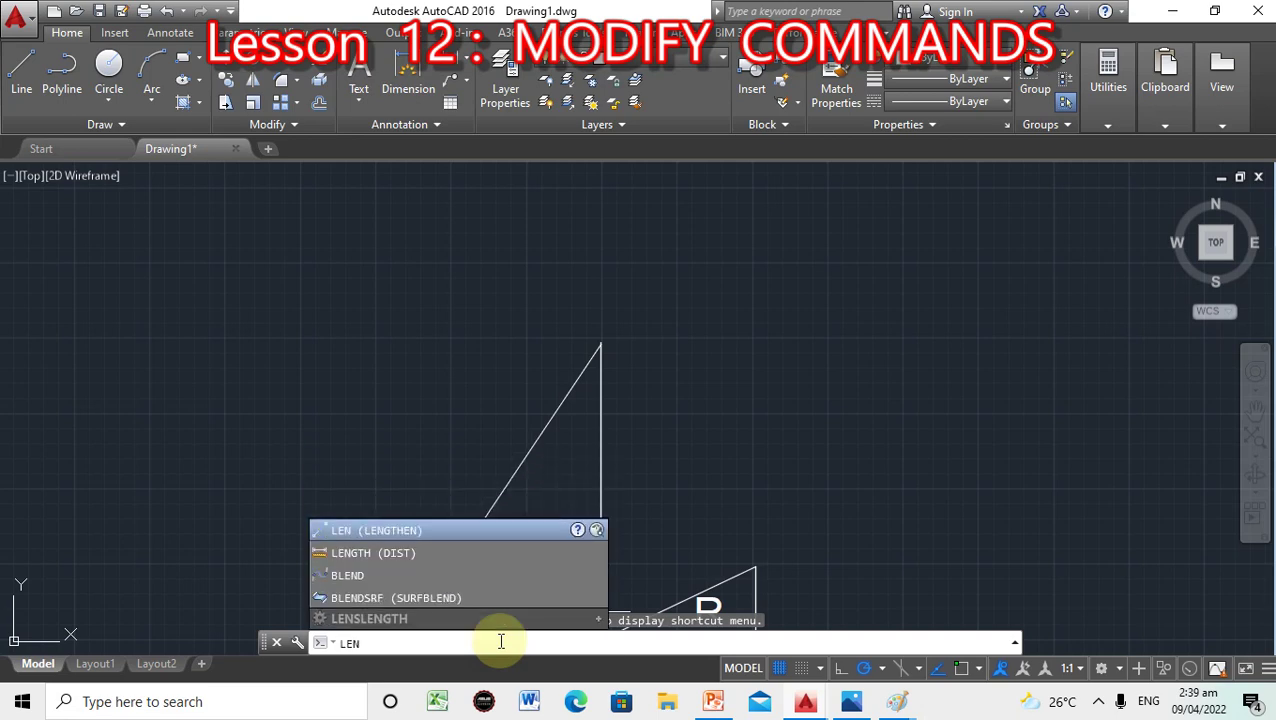
pyautogui.press('Return')
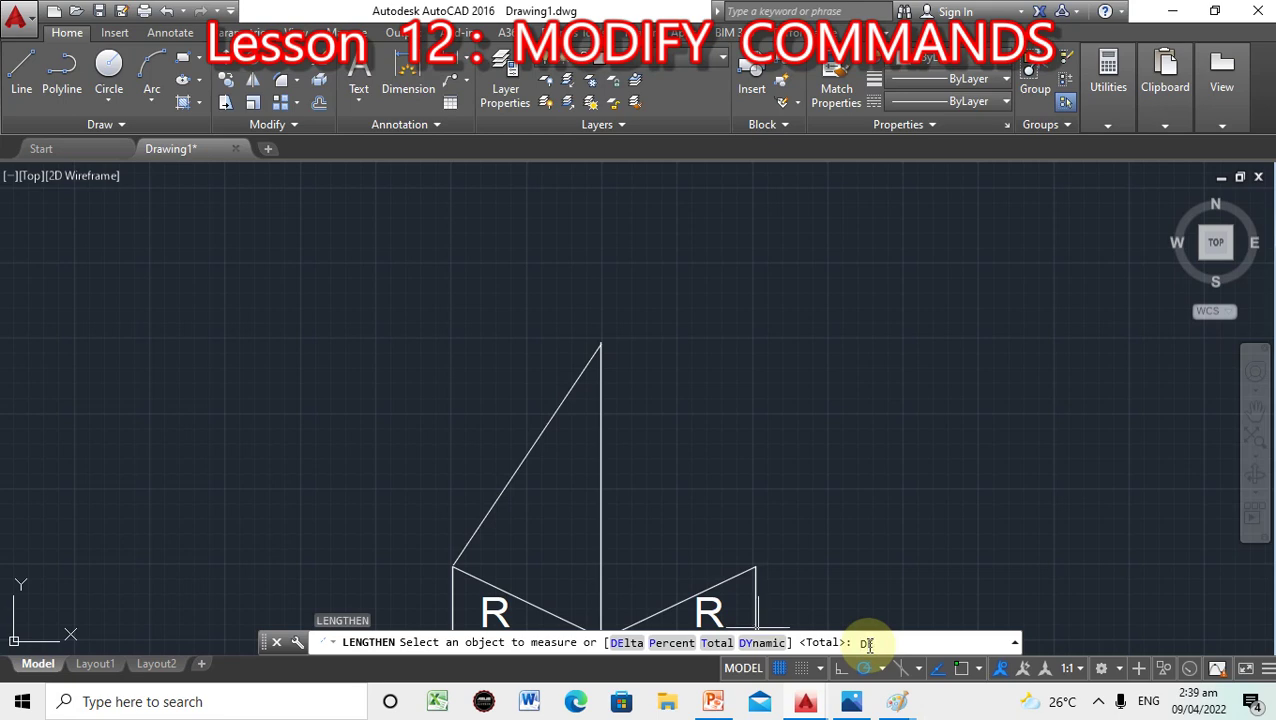
pyautogui.press('Return')
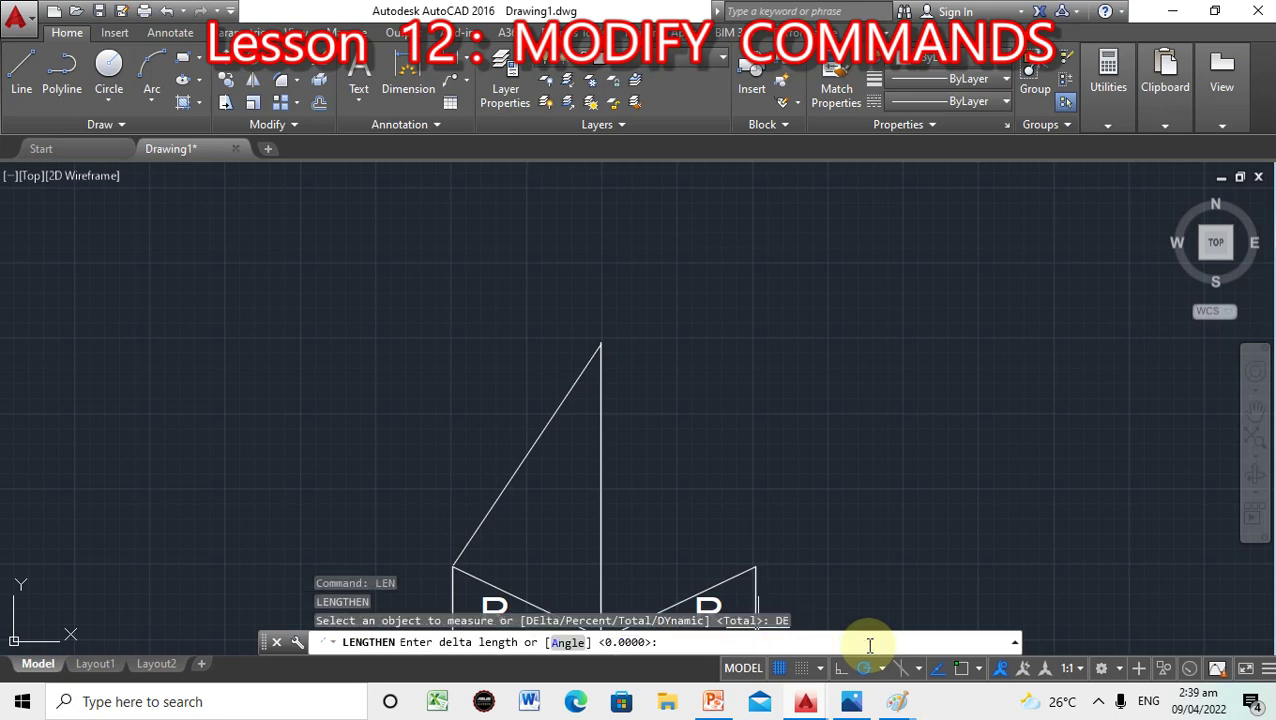
pyautogui.press('Return')
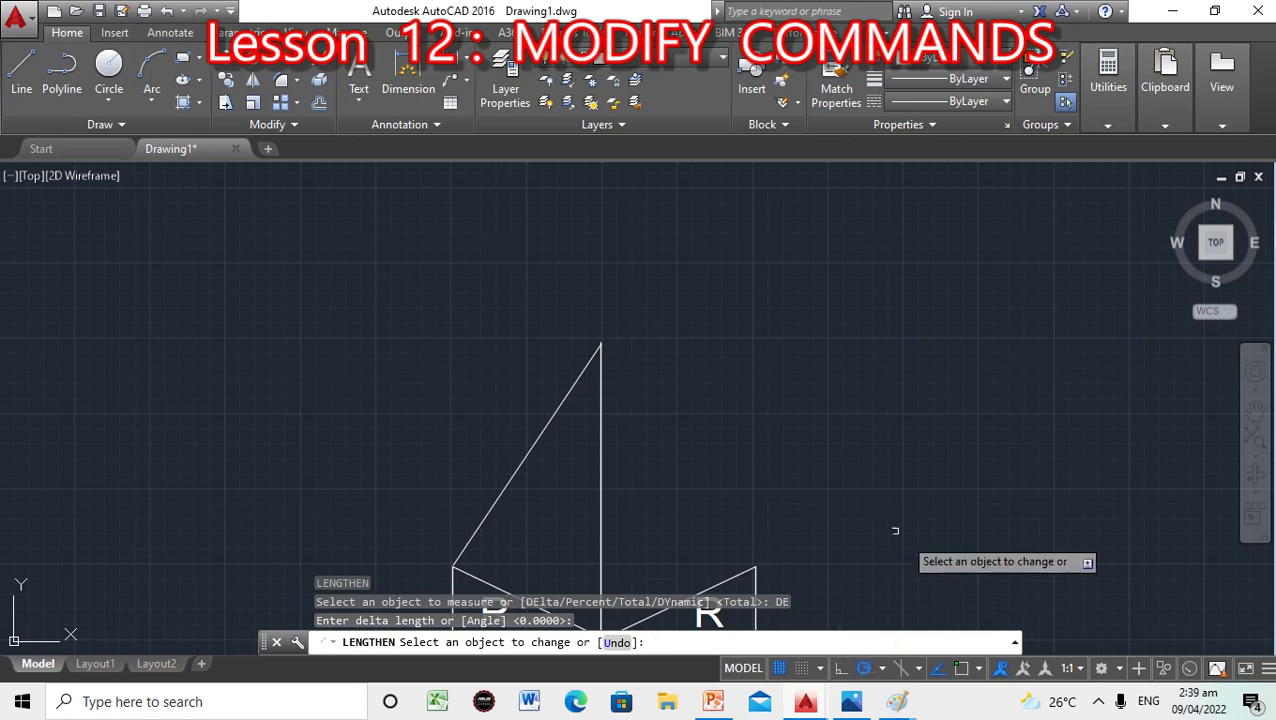
pyautogui.click(600, 393)
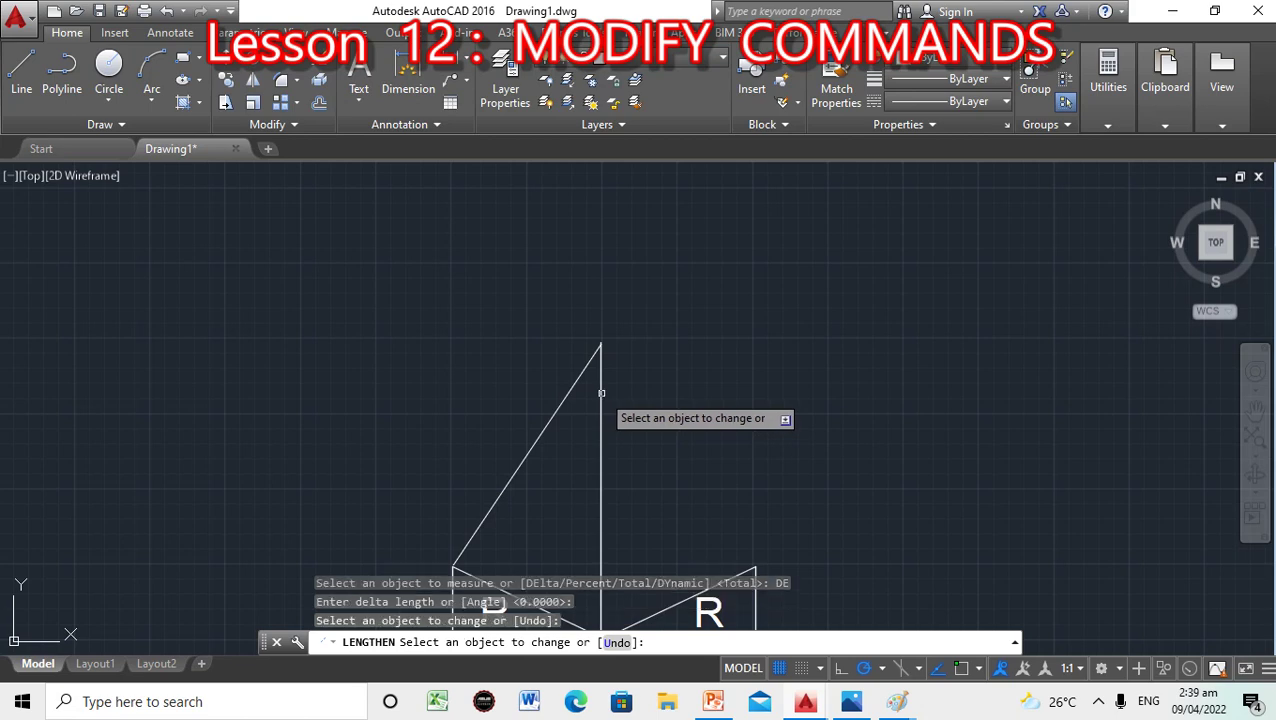
pyautogui.click(601, 388)
pyautogui.click(601, 388)
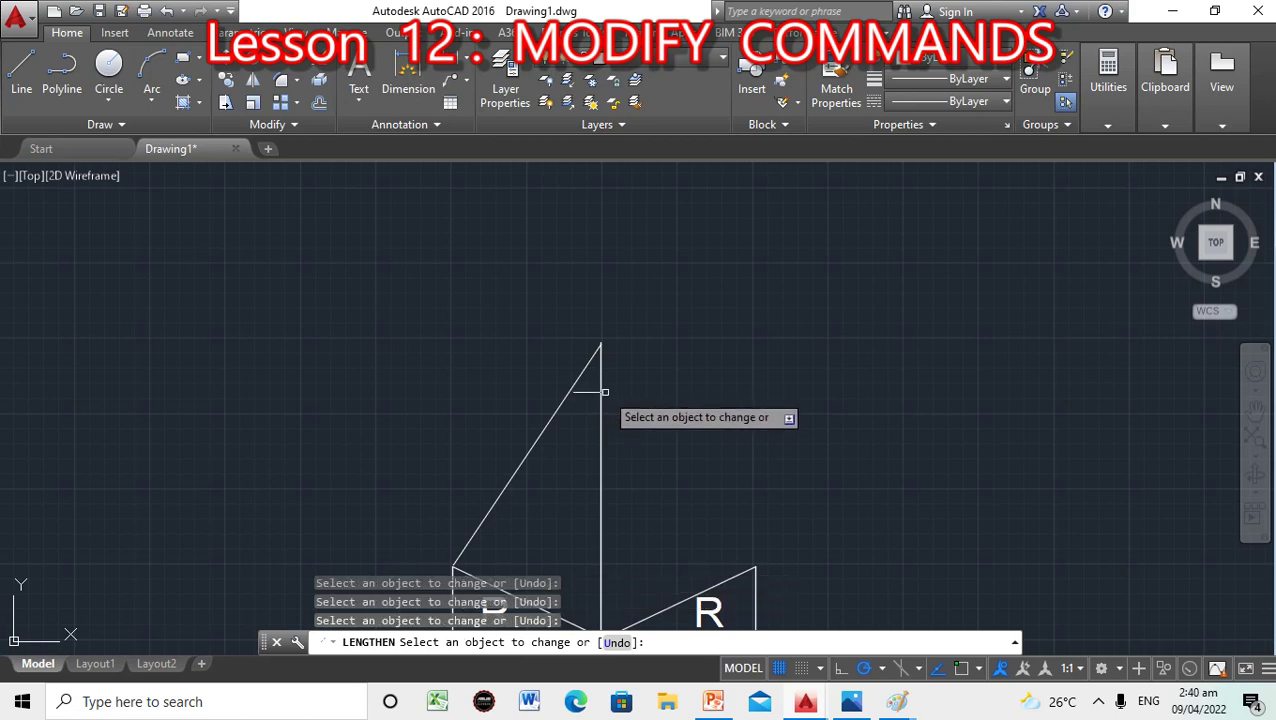
pyautogui.press('Escape')
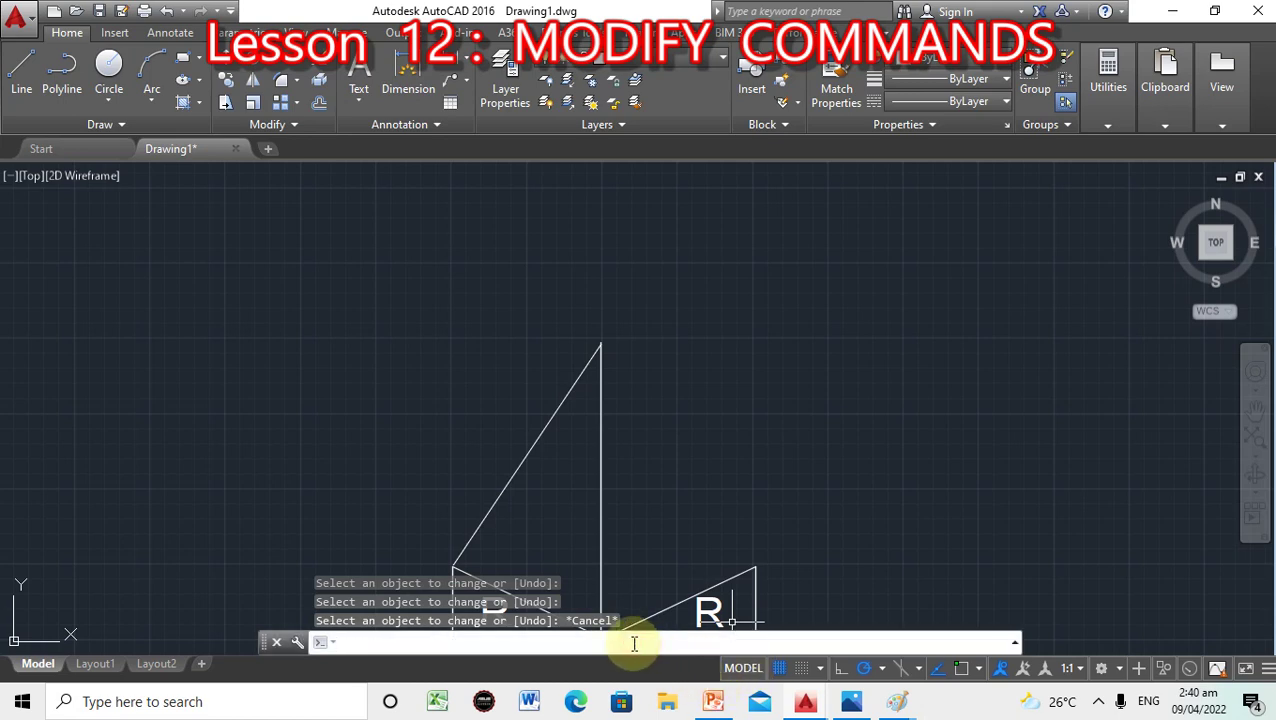
# Extend the upper ends of the vertical line and the long sloping line in repeated 100-unit increments using Lengthen's DElta option.
pyautogui.write('LEN')
pyautogui.press('Return')
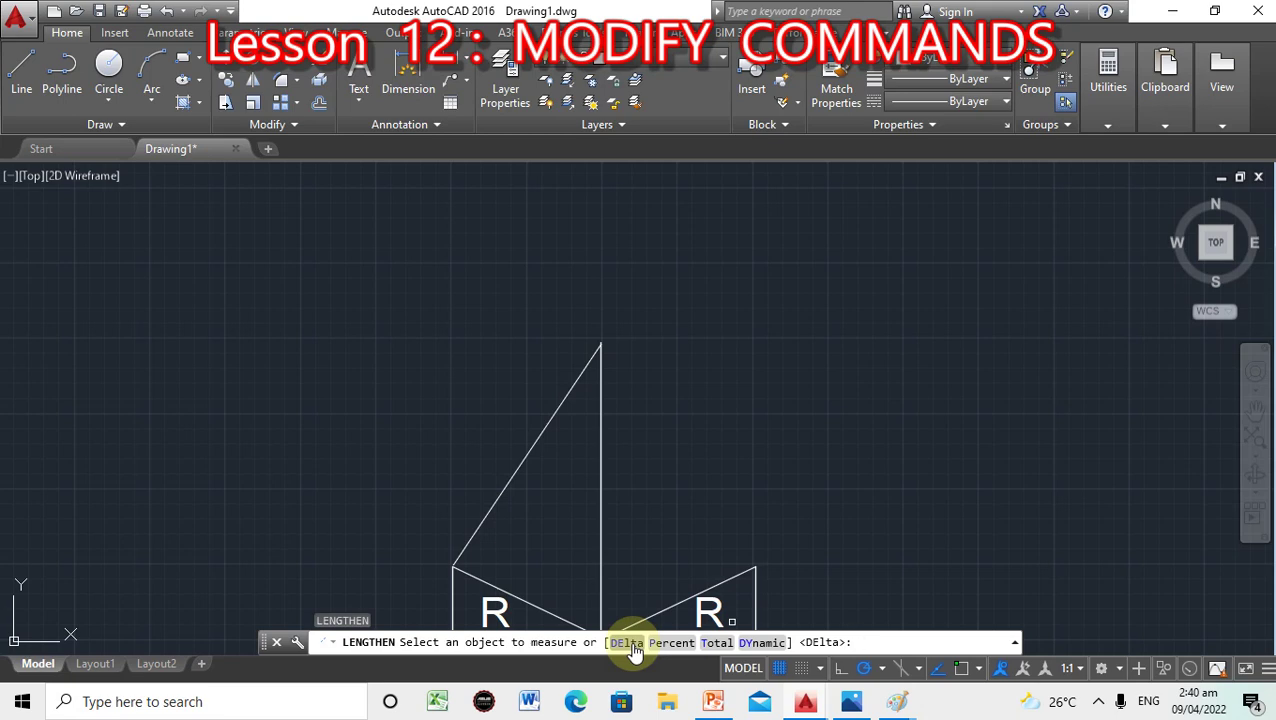
pyautogui.click(600, 413)
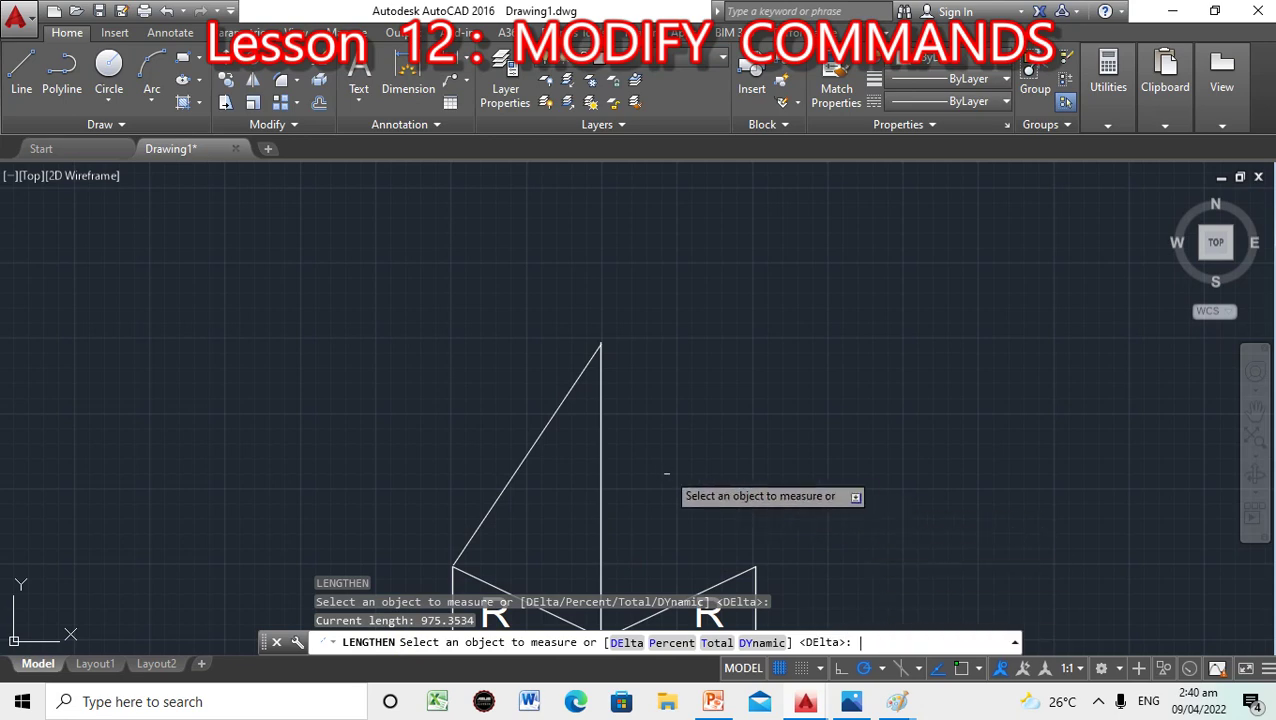
pyautogui.press('Return')
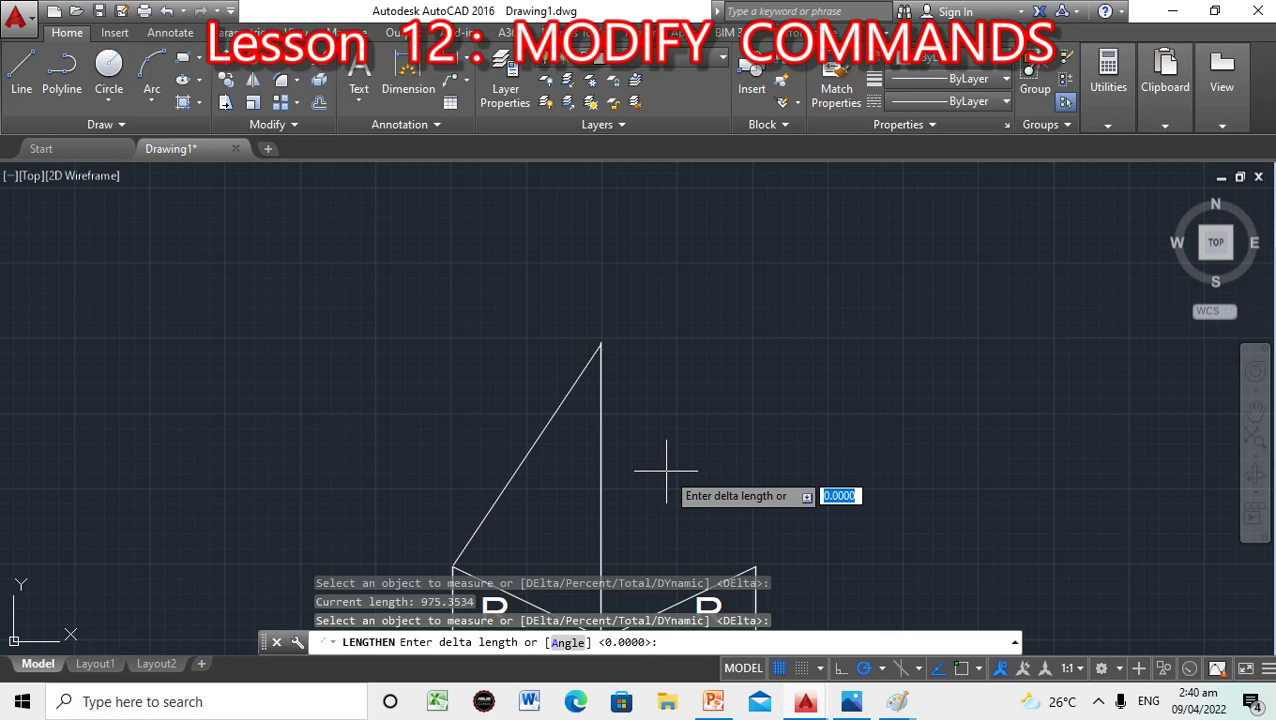
pyautogui.write('100')
pyautogui.press('Return')
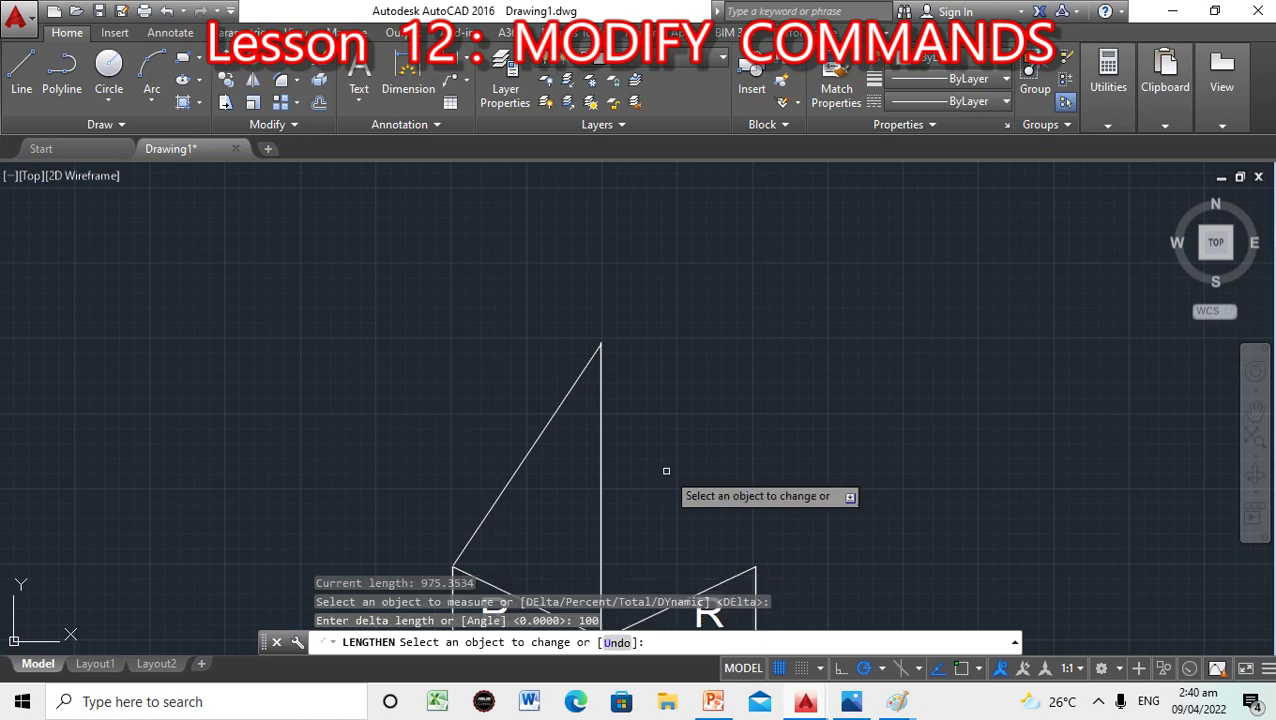
pyautogui.click(600, 407)
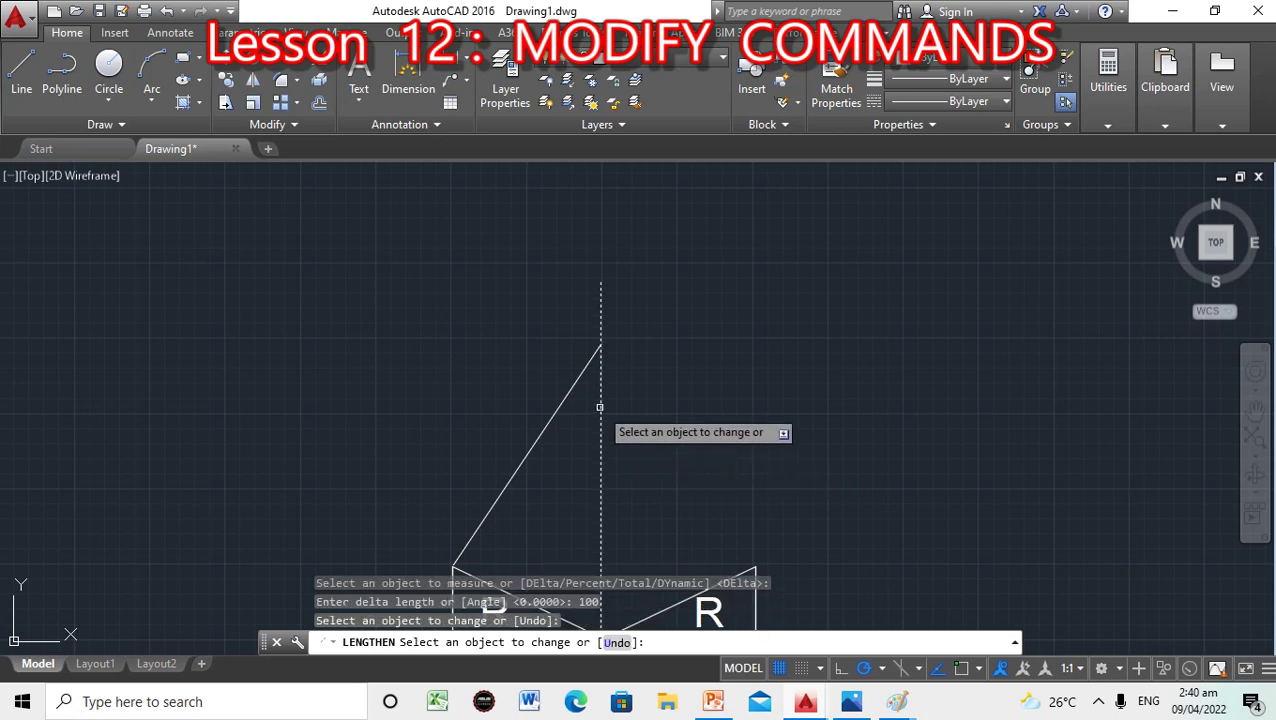
pyautogui.click(600, 330)
pyautogui.click(601, 298)
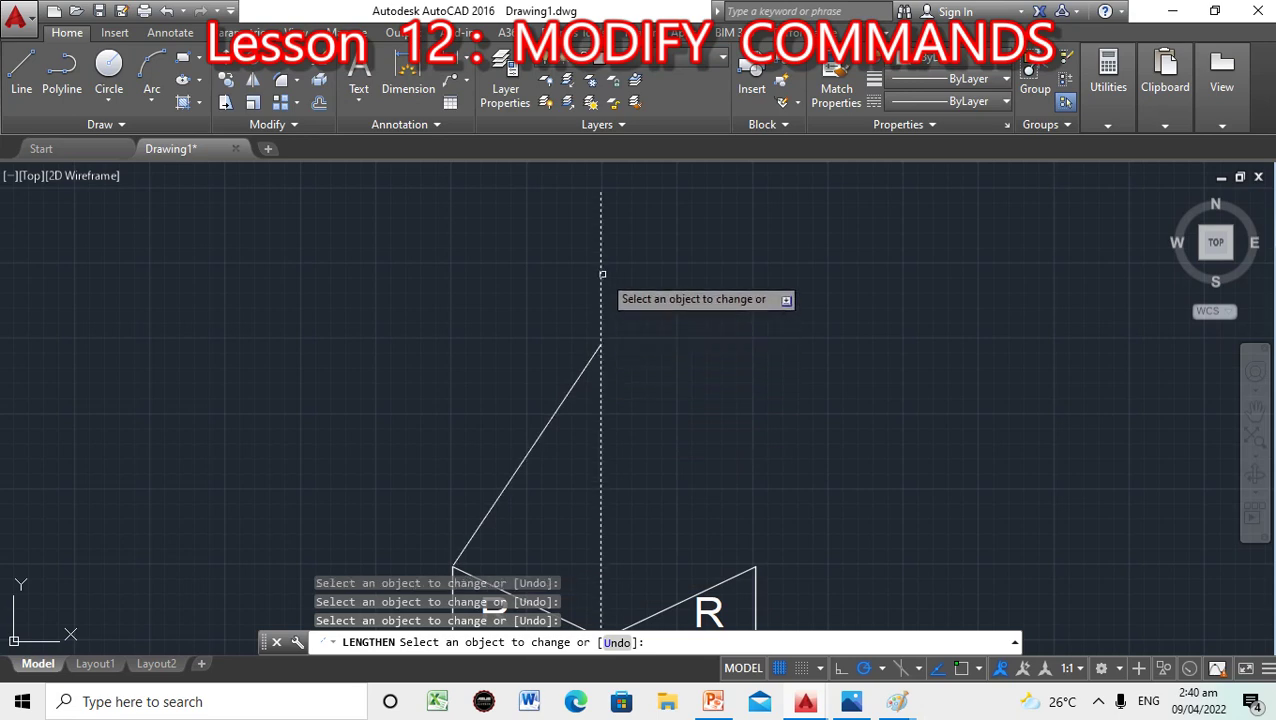
pyautogui.click(571, 388)
pyautogui.click(572, 387)
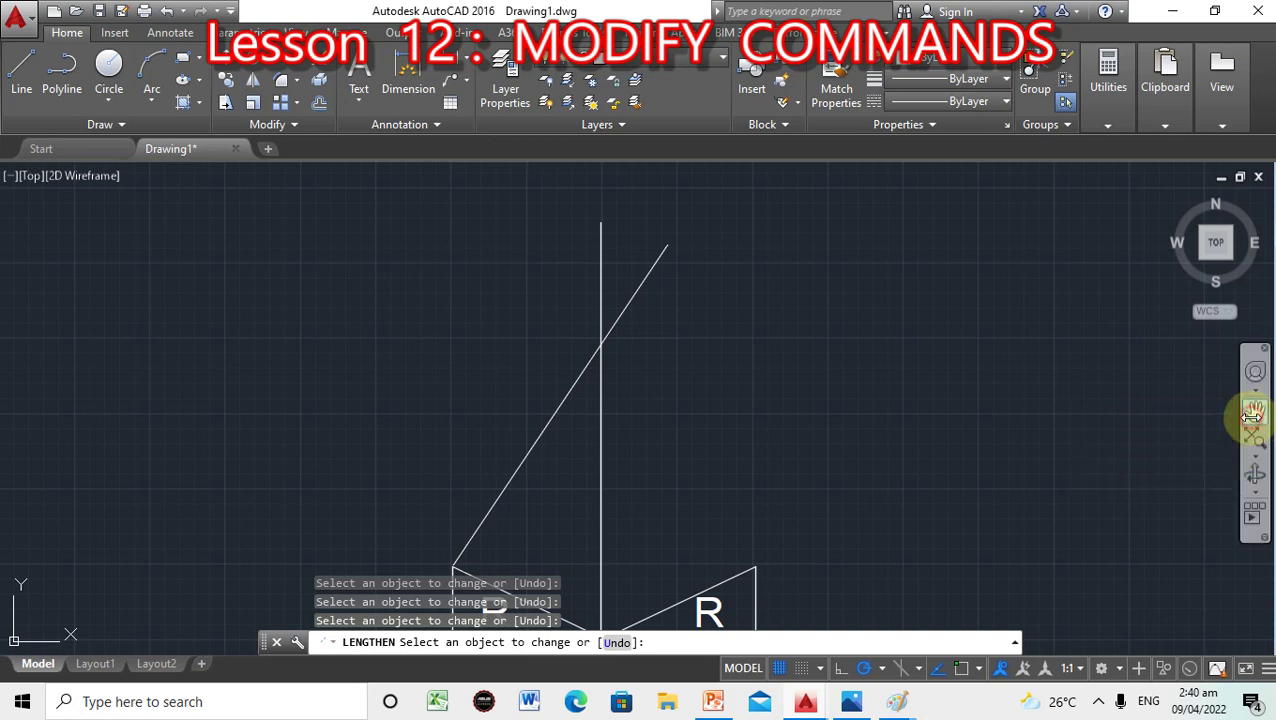
# Lengthen the right triangle's sloping edge at both its upper and lower ends by repeatedly applying the 100-unit delta.
pyautogui.click(1254, 411)
pyautogui.moveTo(793, 455); pyautogui.dragTo(769, 367)
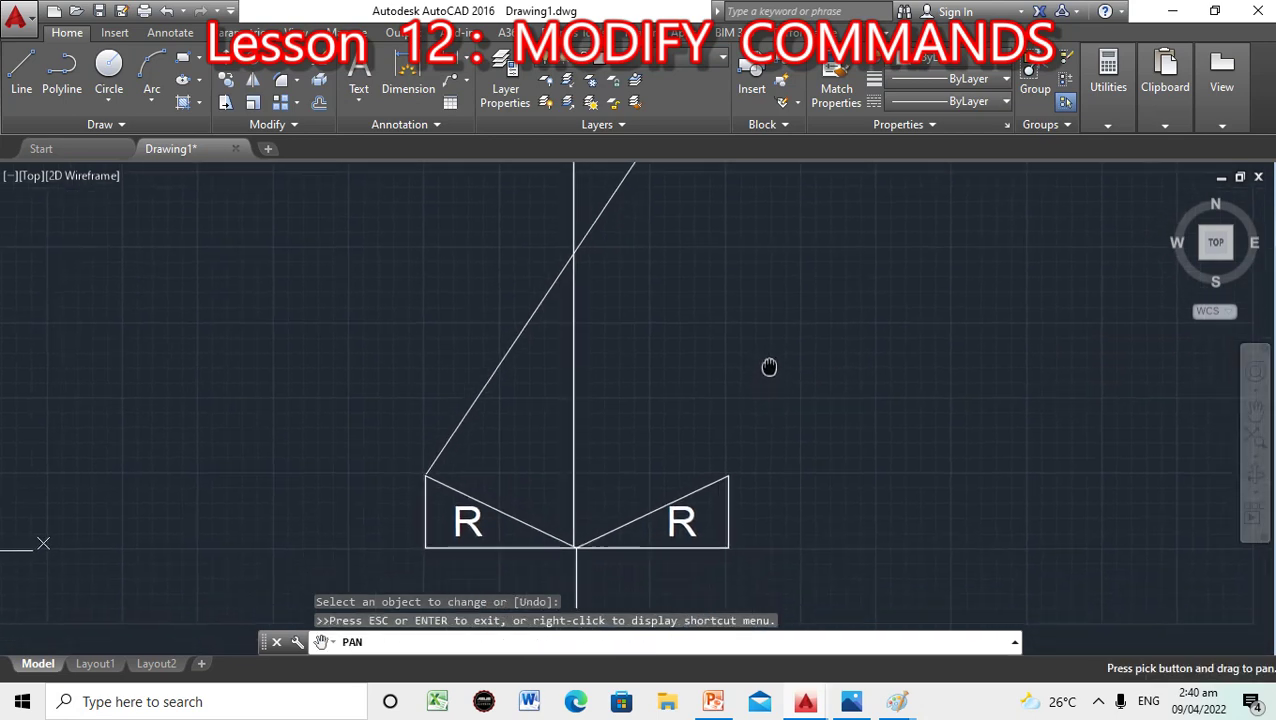
pyautogui.press('Escape')
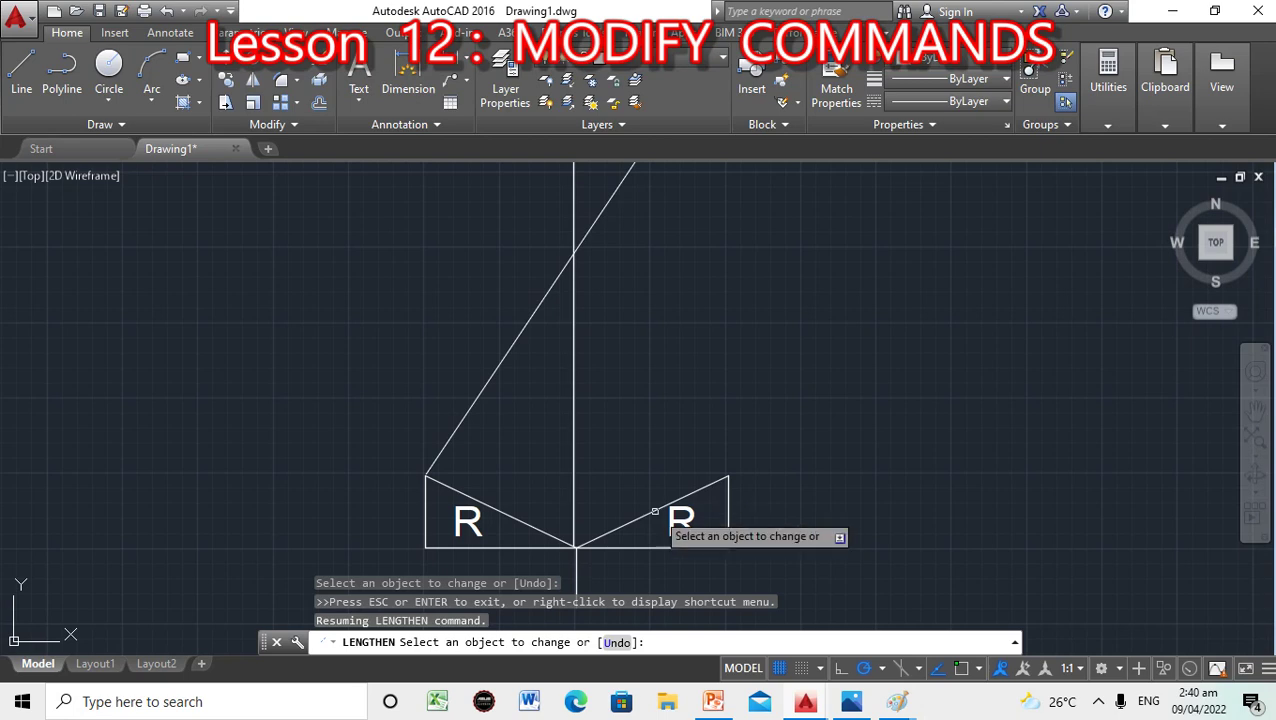
pyautogui.click(687, 499)
pyautogui.click(687, 497)
pyautogui.click(688, 495)
pyautogui.click(706, 486)
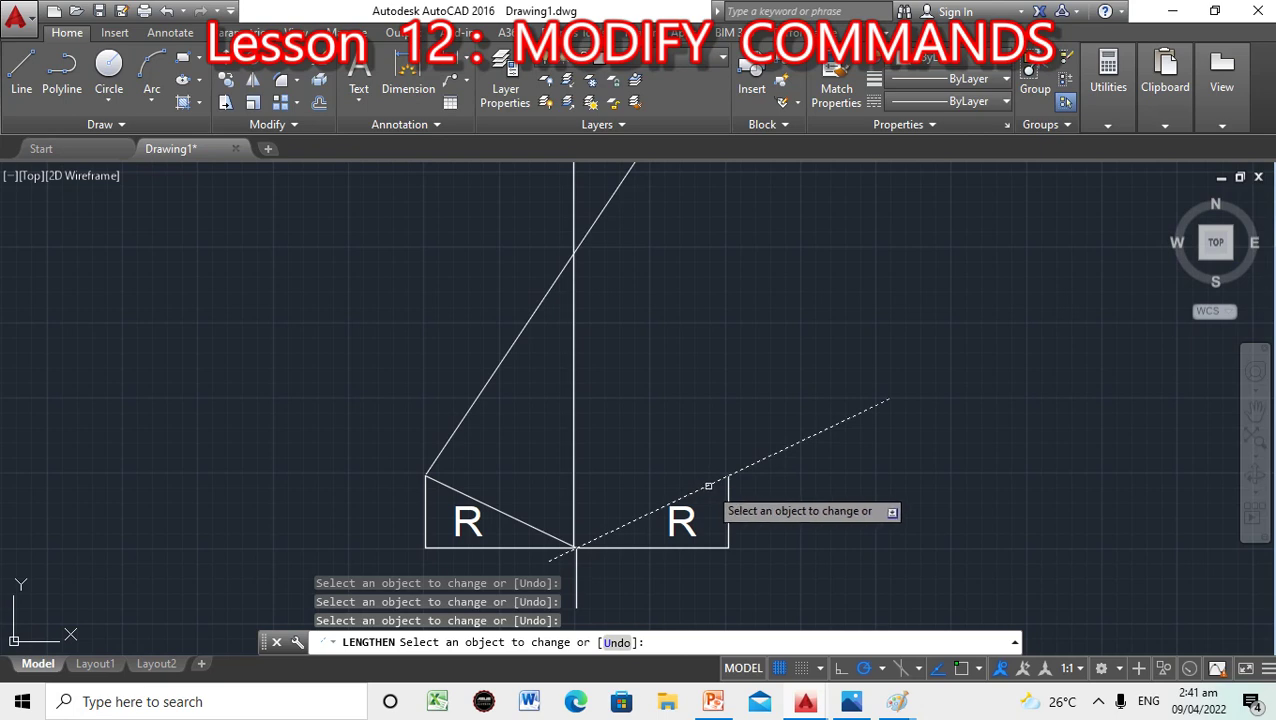
pyautogui.click(713, 484)
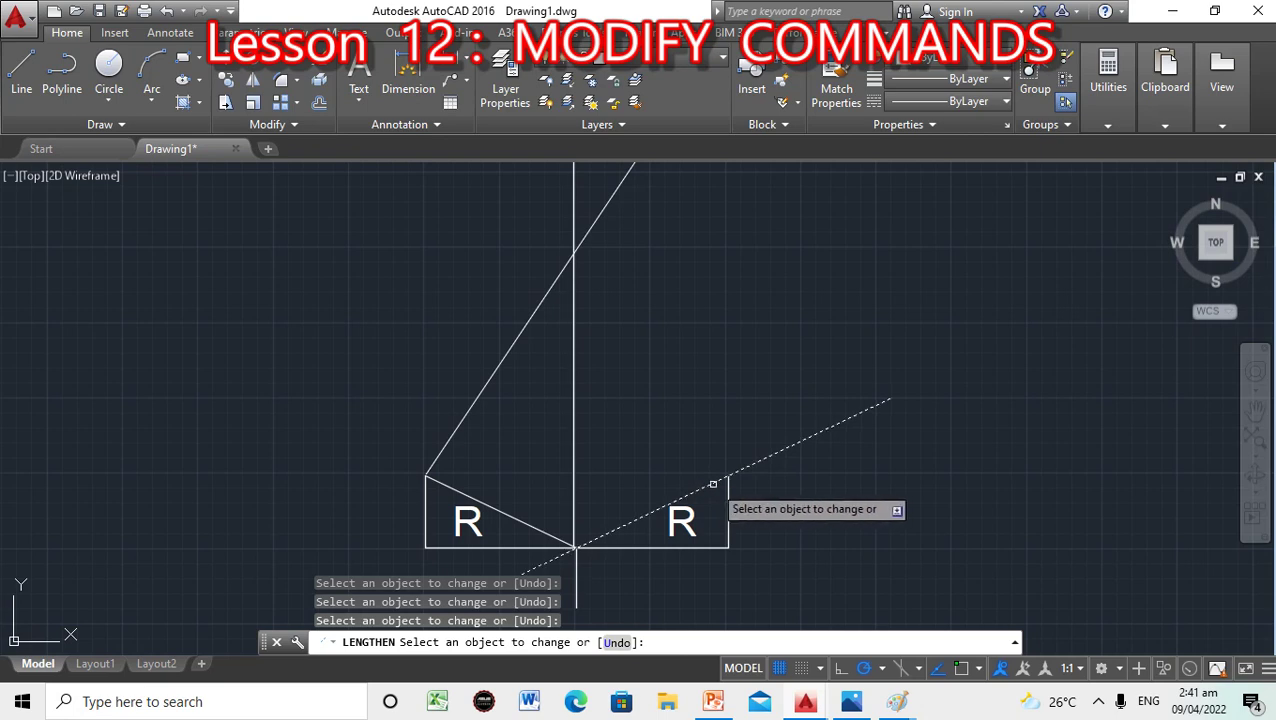
pyautogui.click(710, 486)
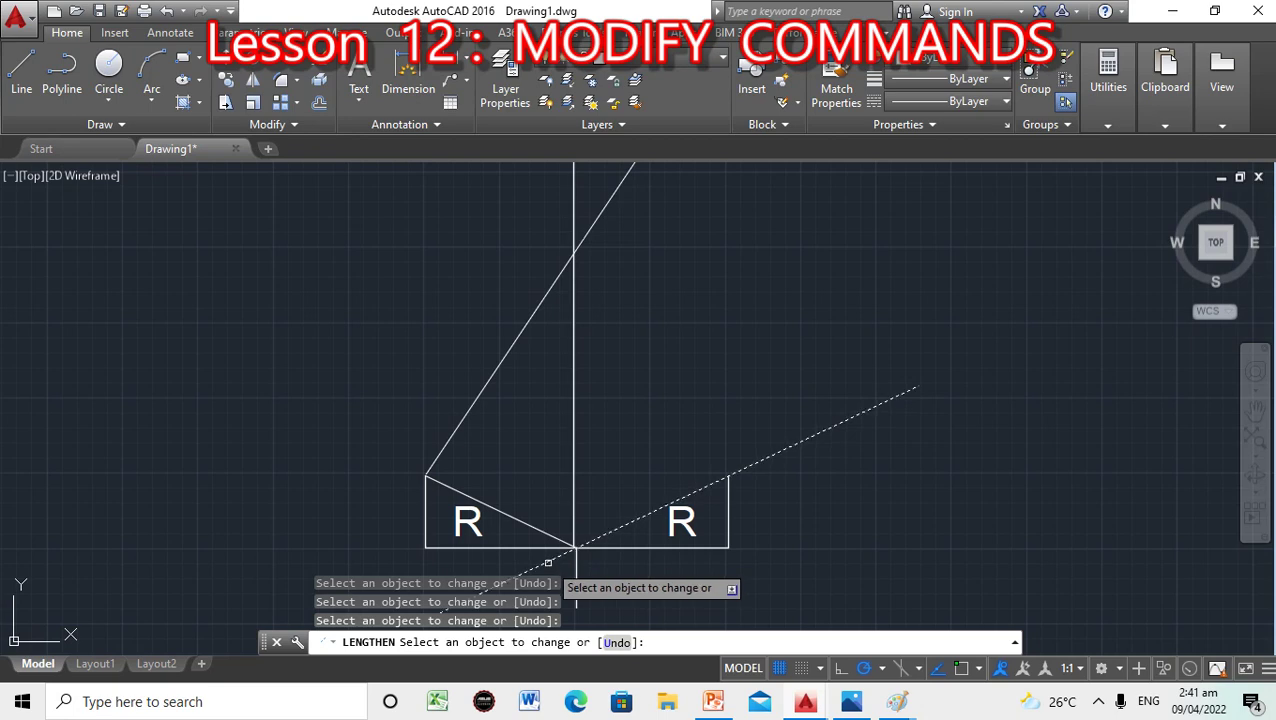
pyautogui.click(548, 563)
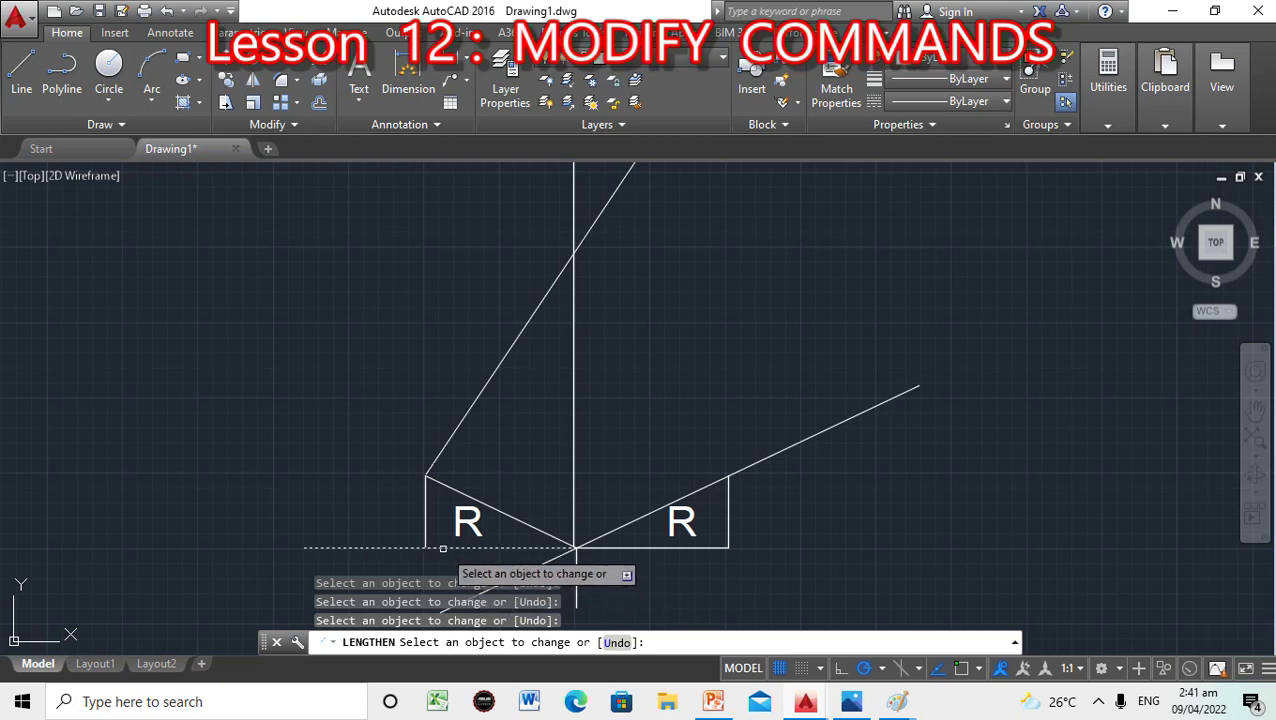
# Lengthen the left triangle's base and sloping edge outward, and the right triangle's base and vertical side, using the 100-unit delta.
pyautogui.click(440, 548)
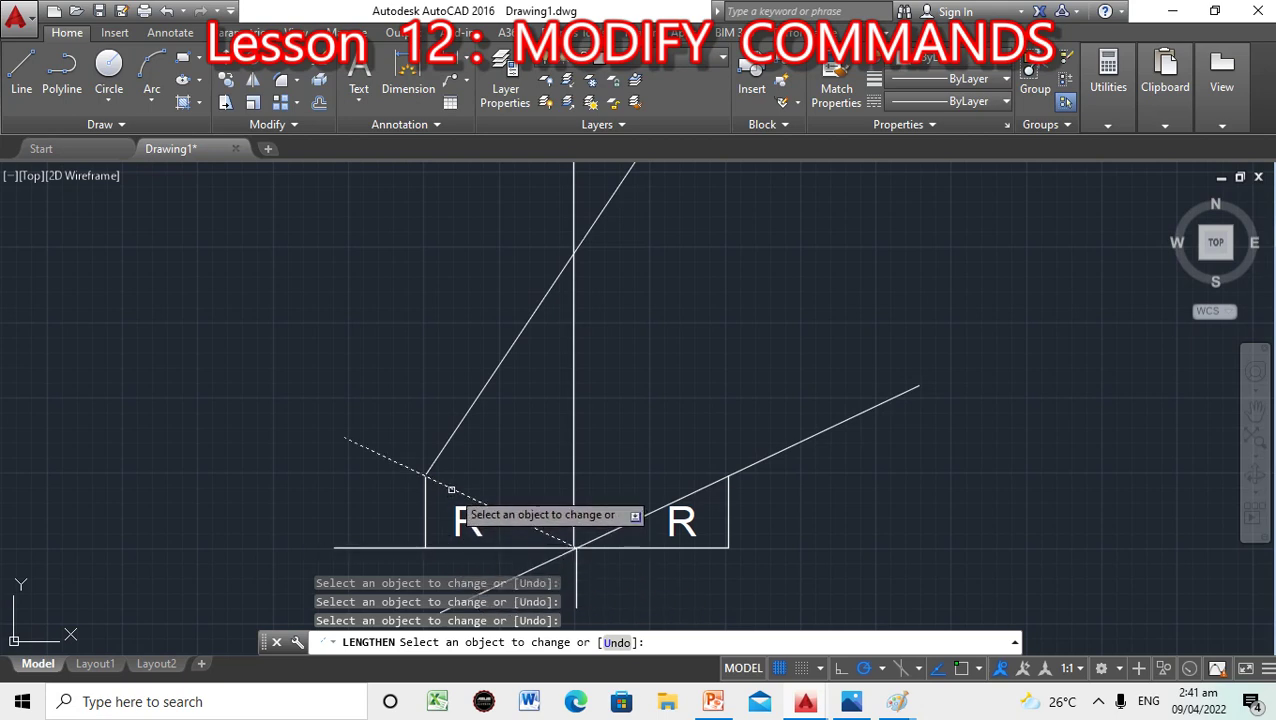
pyautogui.click(449, 485)
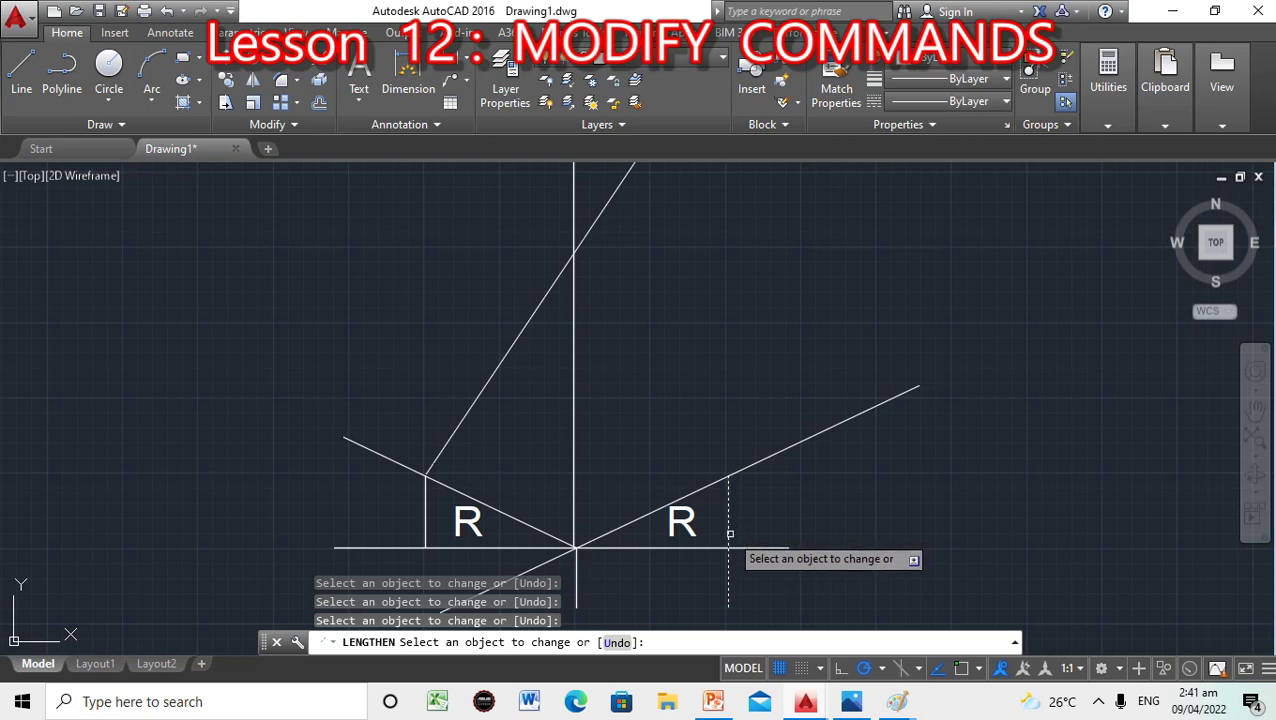
pyautogui.click(729, 500)
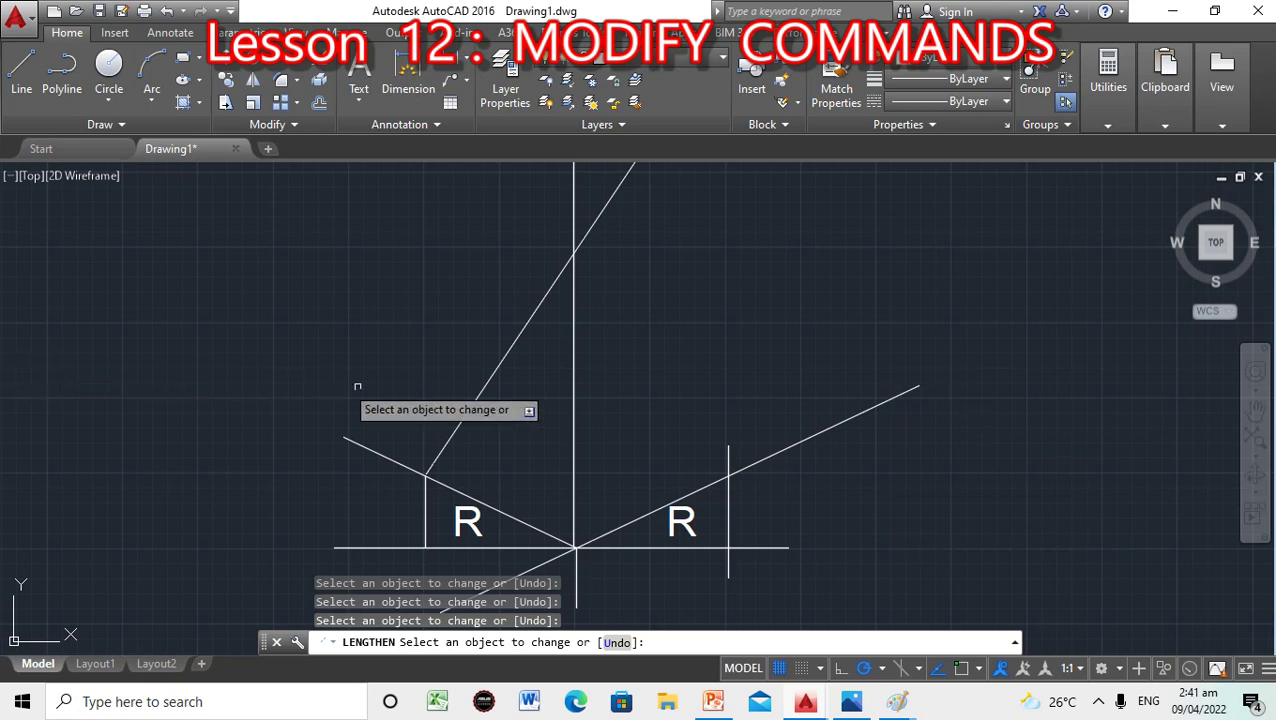
pyautogui.press('Escape')
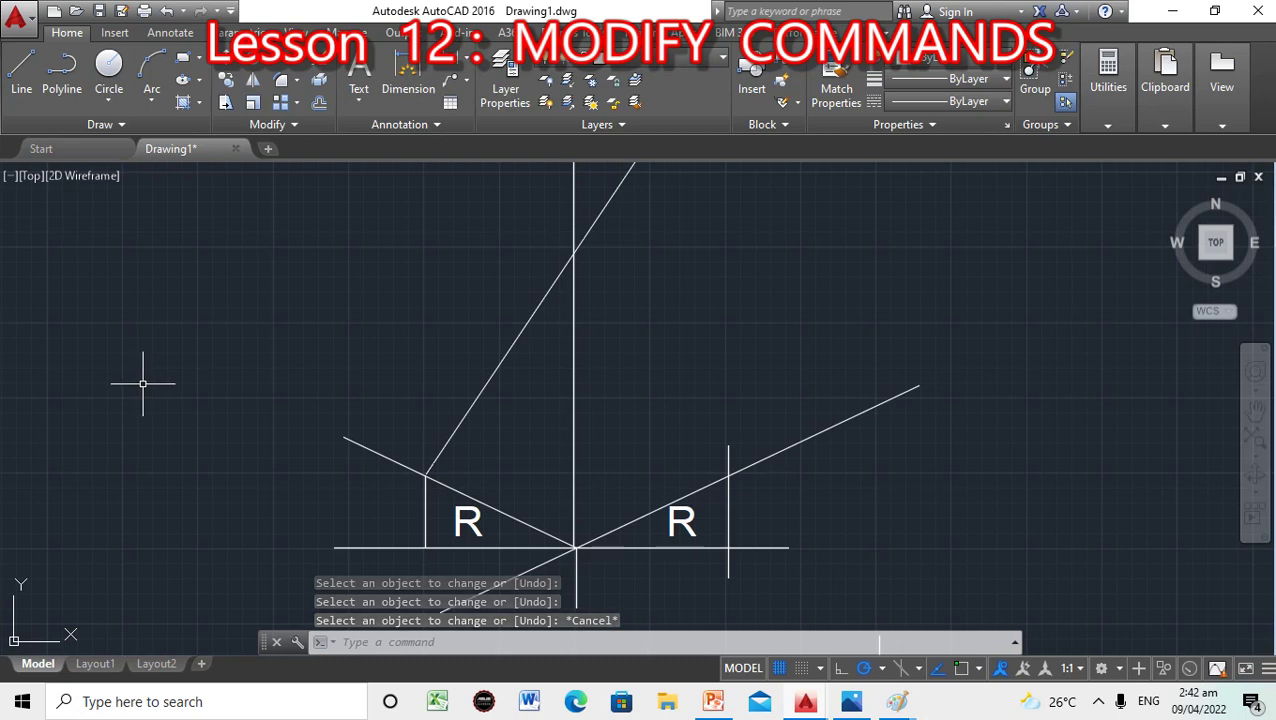
# Draw a four-segment rectangular outline with the Line command left of the triangles, leaving a gap at its upper-left corner.
pyautogui.write('l')
pyautogui.press('Return')
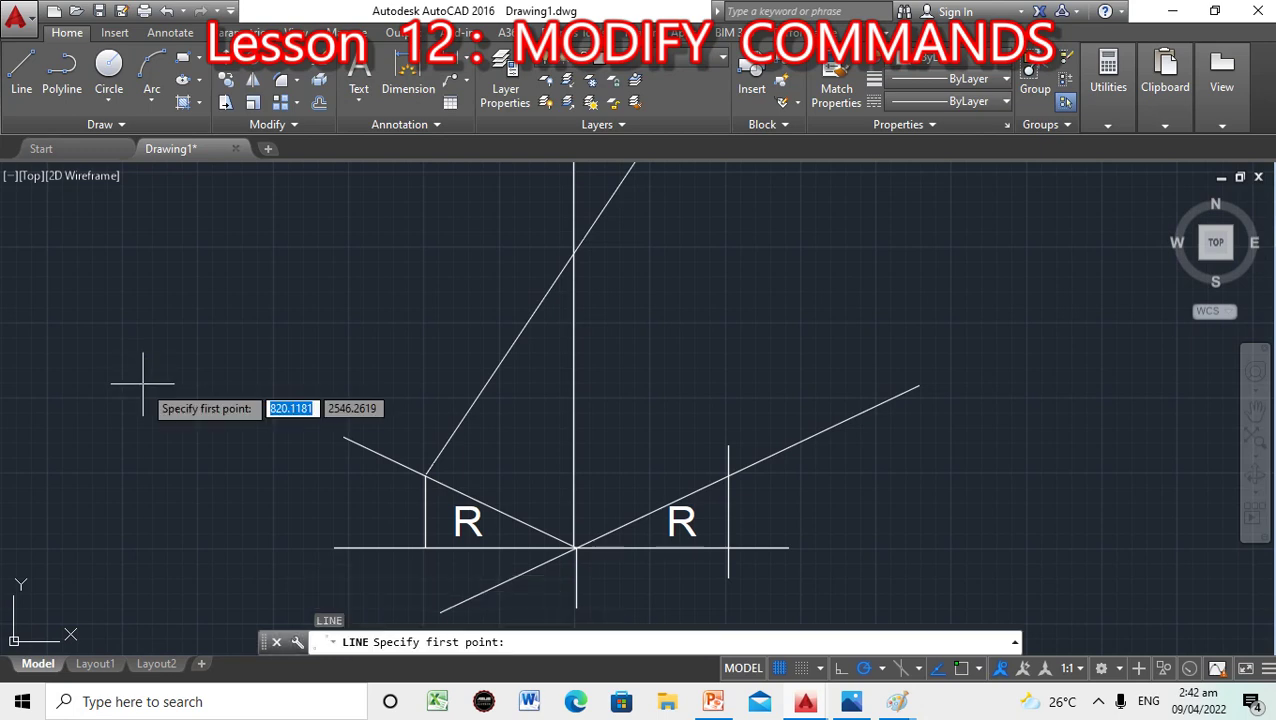
pyautogui.click(119, 288)
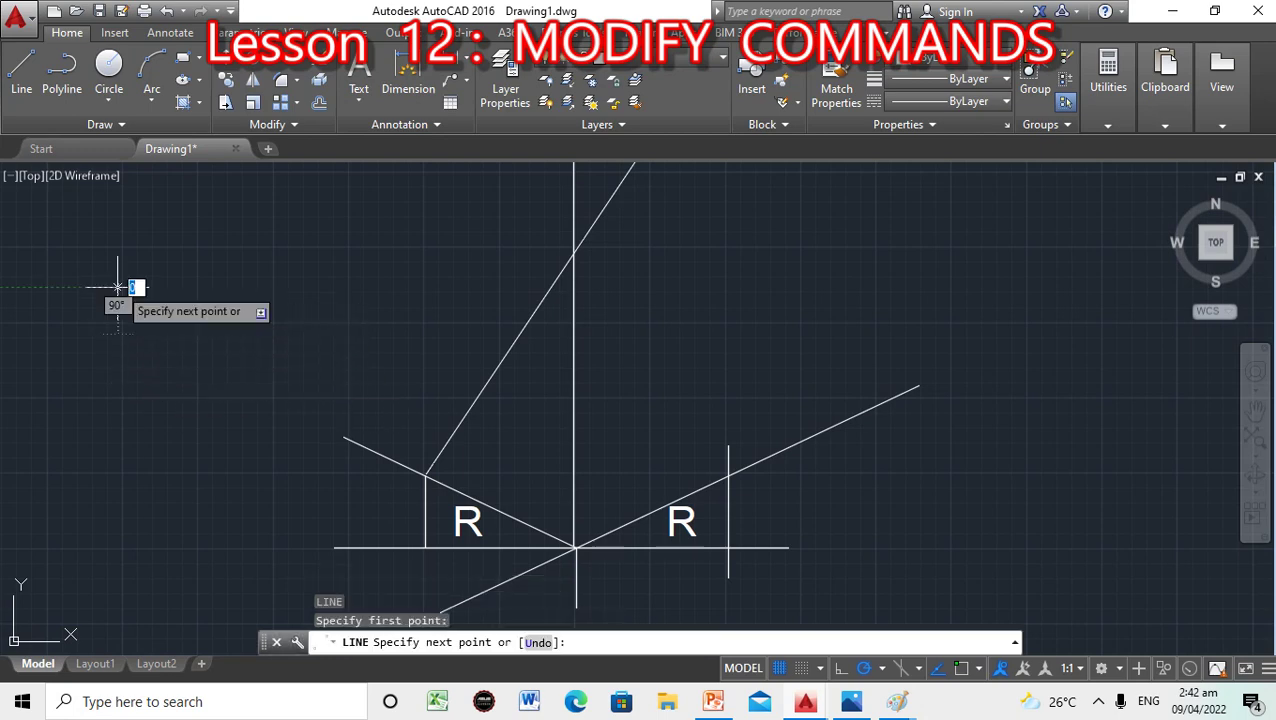
pyautogui.click(119, 365)
pyautogui.click(240, 365)
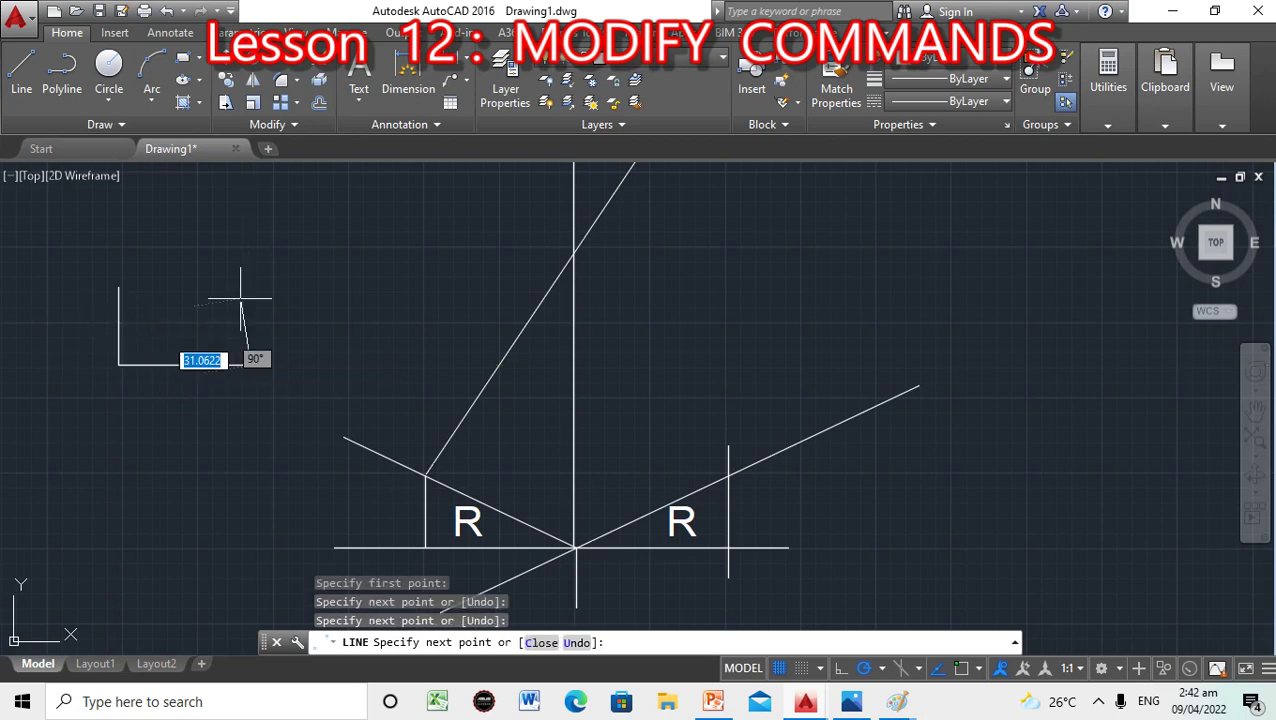
pyautogui.click(244, 287)
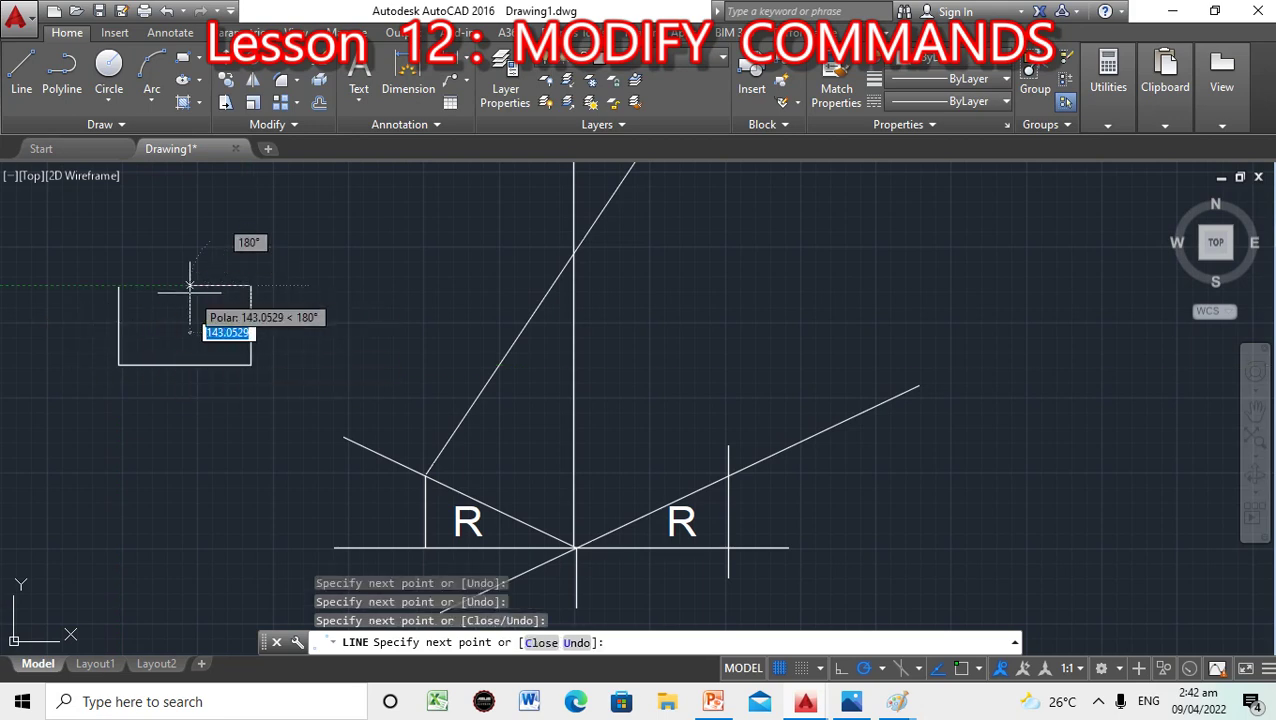
pyautogui.click(118, 287)
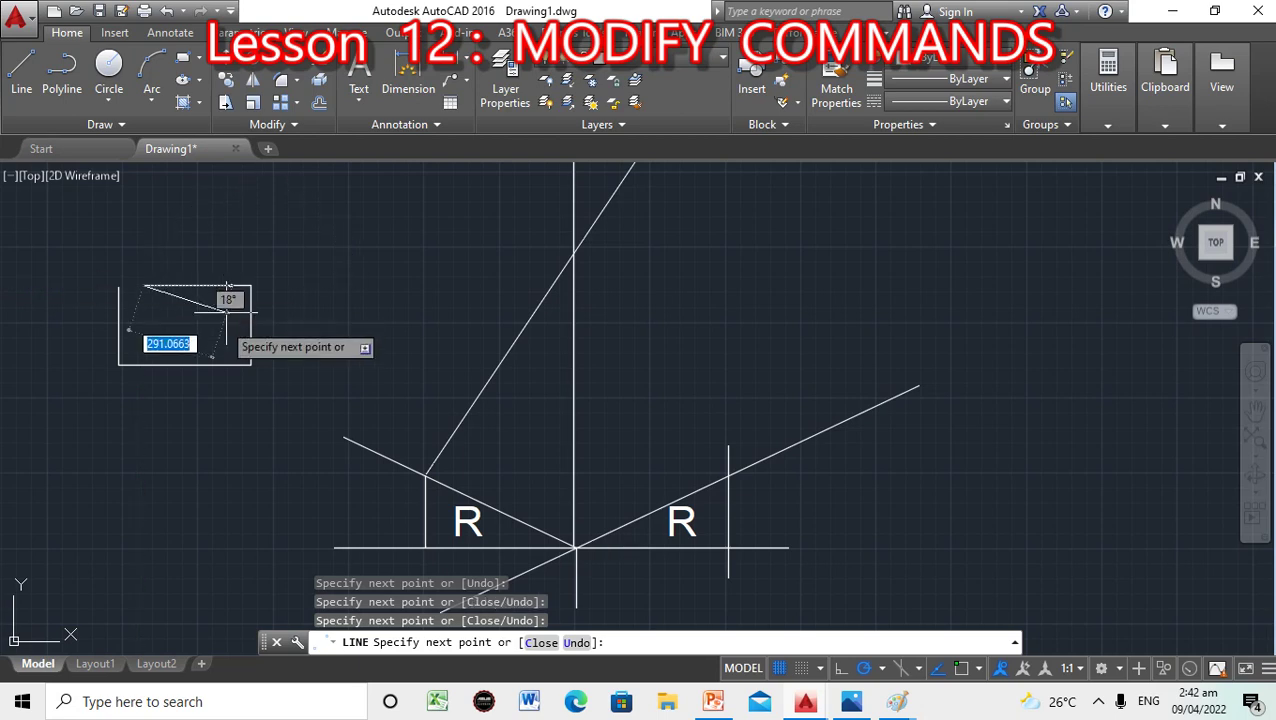
pyautogui.press('Return')
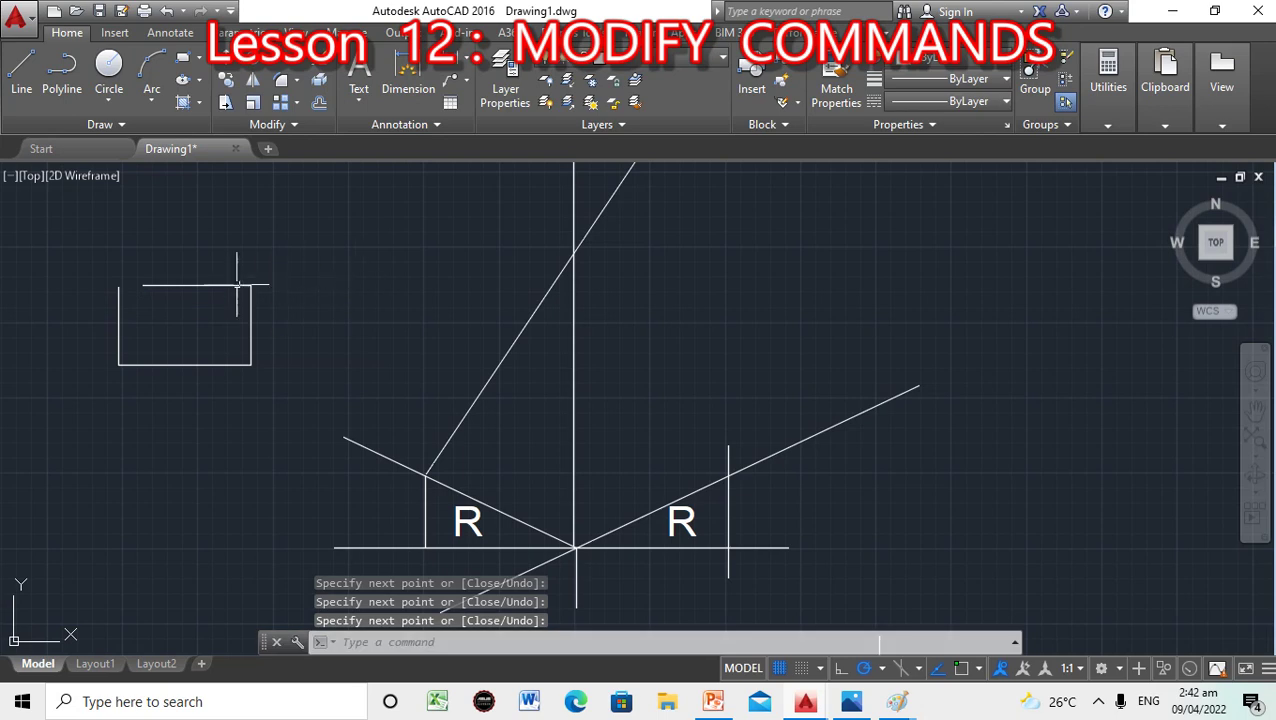
# Lengthen the open outline's top and left edges past their upper-left corner using Lengthen's DElta option with a delta of 20.
pyautogui.click(218, 286)
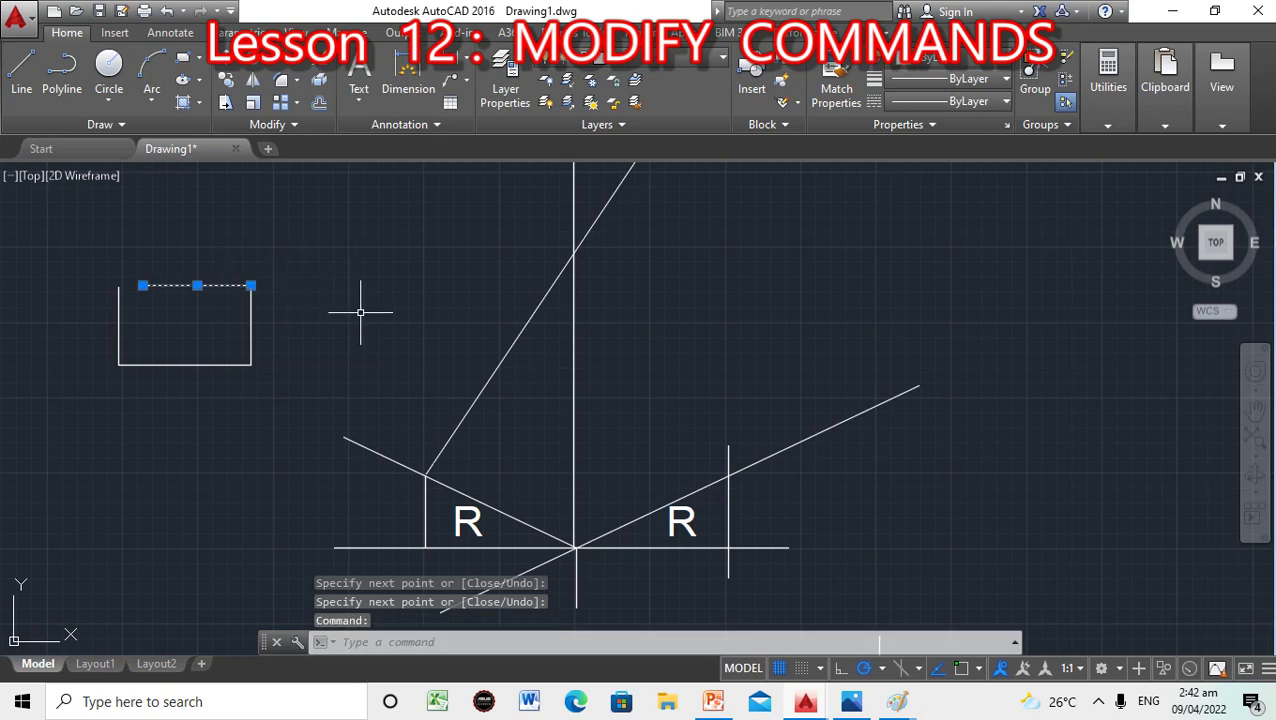
pyautogui.press('Escape')
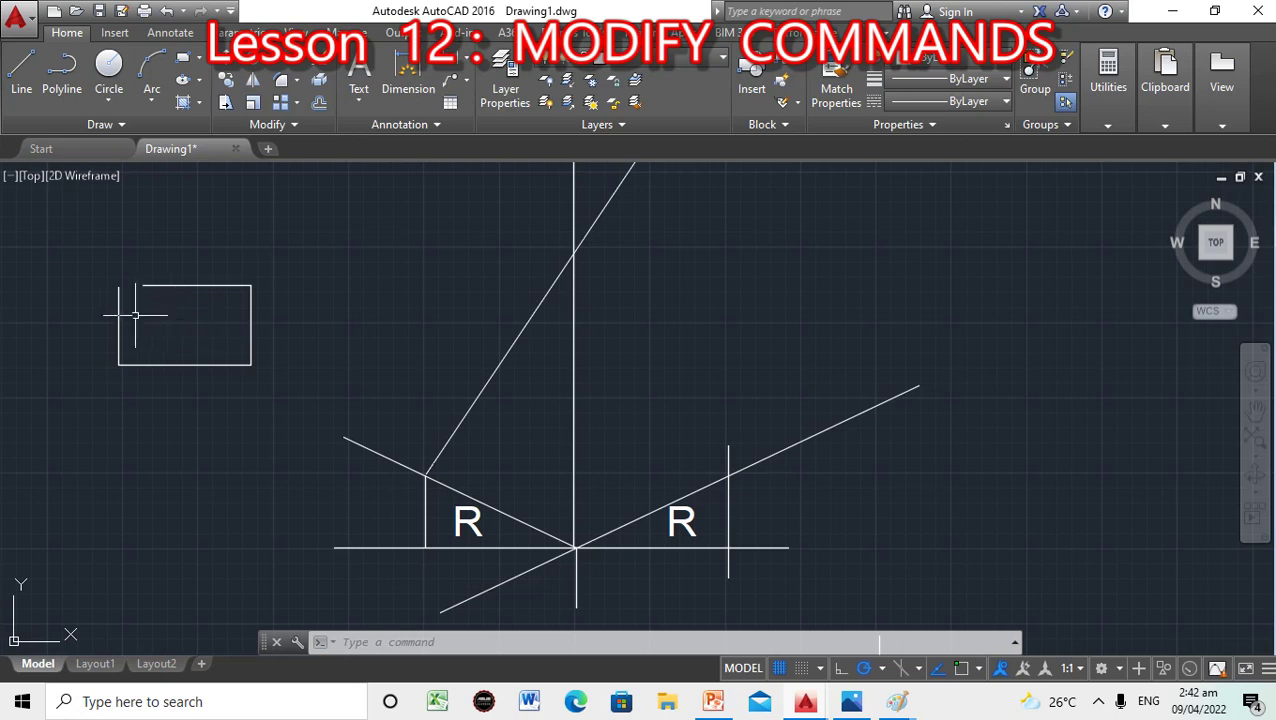
pyautogui.click(370, 637)
pyautogui.write('LEN')
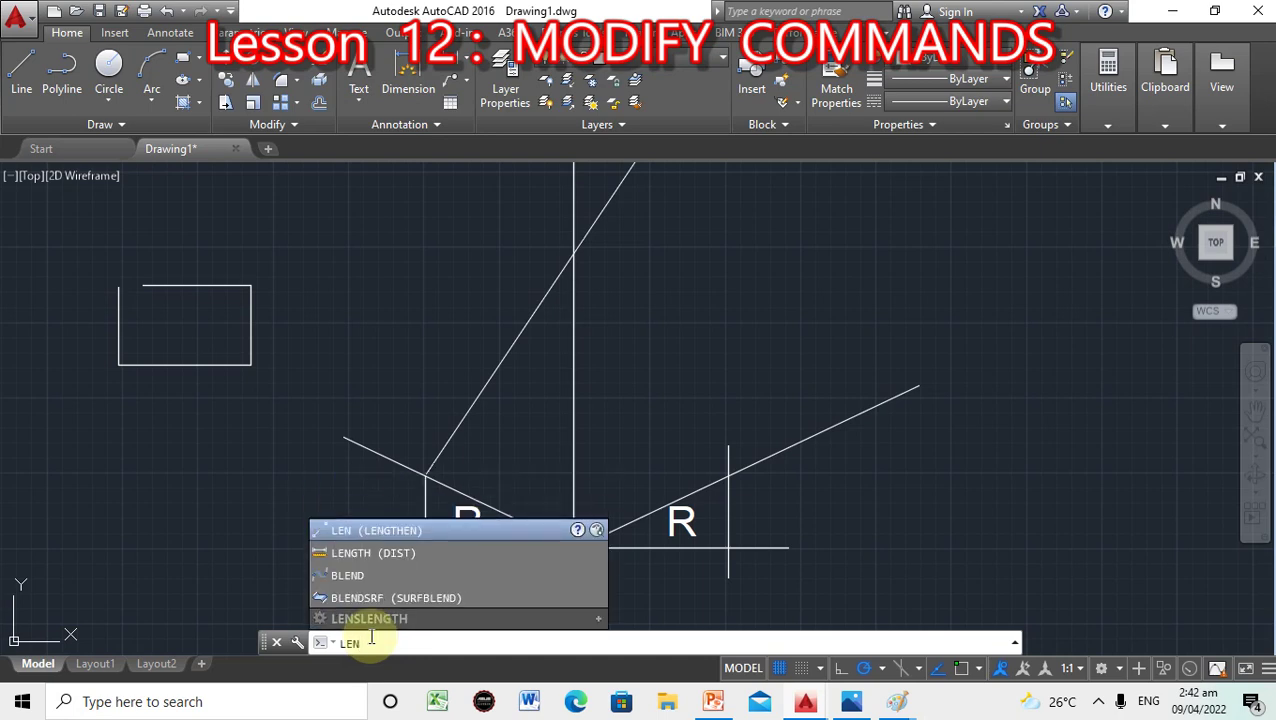
pyautogui.press('Return')
pyautogui.write('DE')
pyautogui.press('Return')
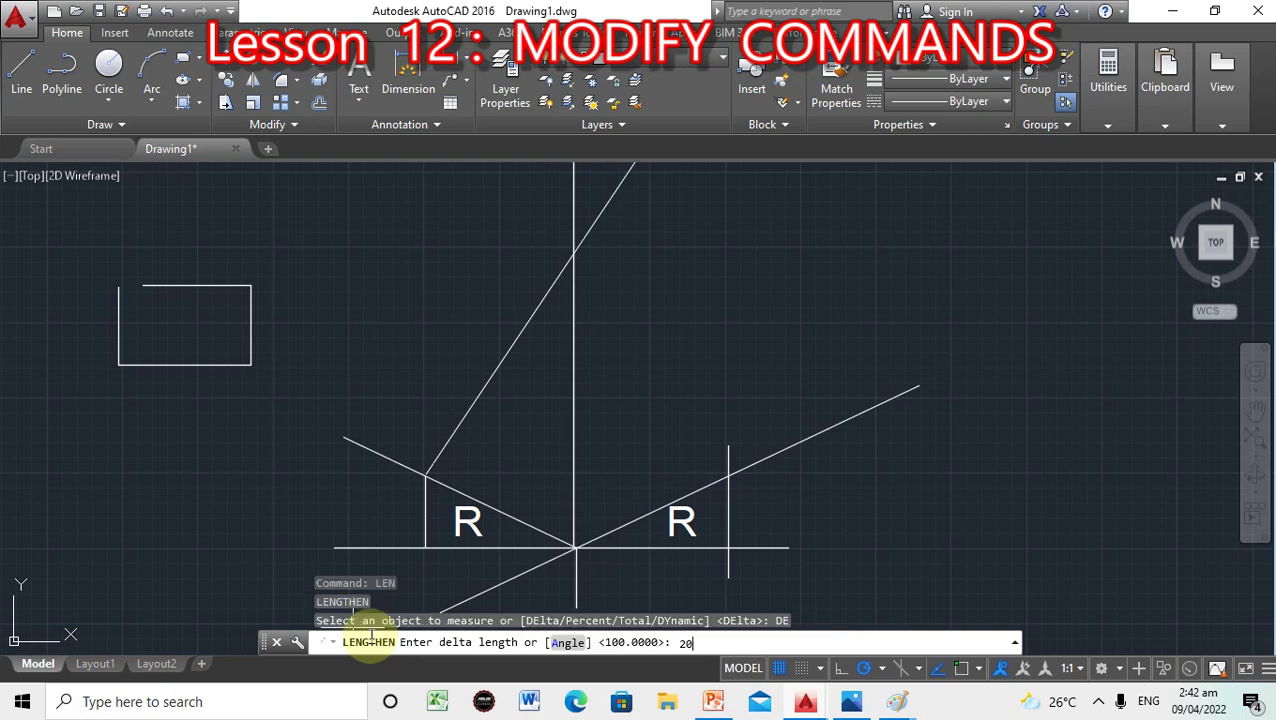
pyautogui.press('Return')
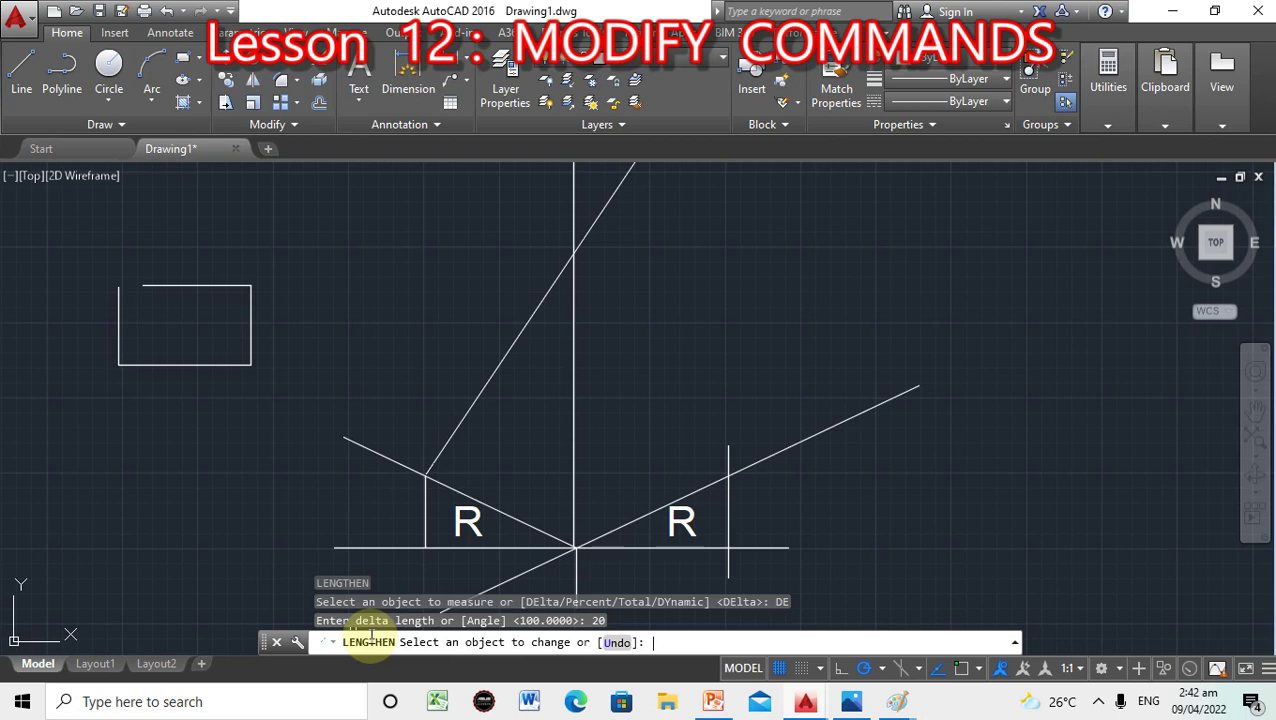
pyautogui.click(156, 285)
pyautogui.click(154, 285)
pyautogui.click(152, 285)
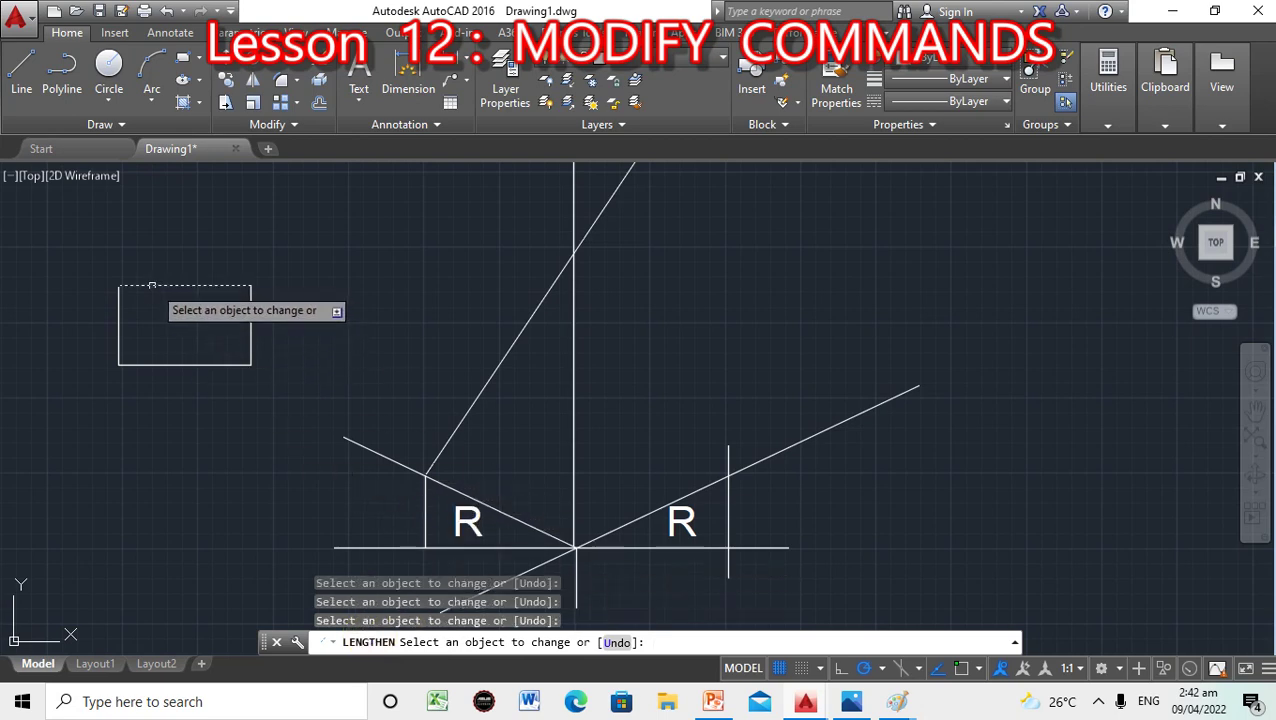
pyautogui.click(143, 285)
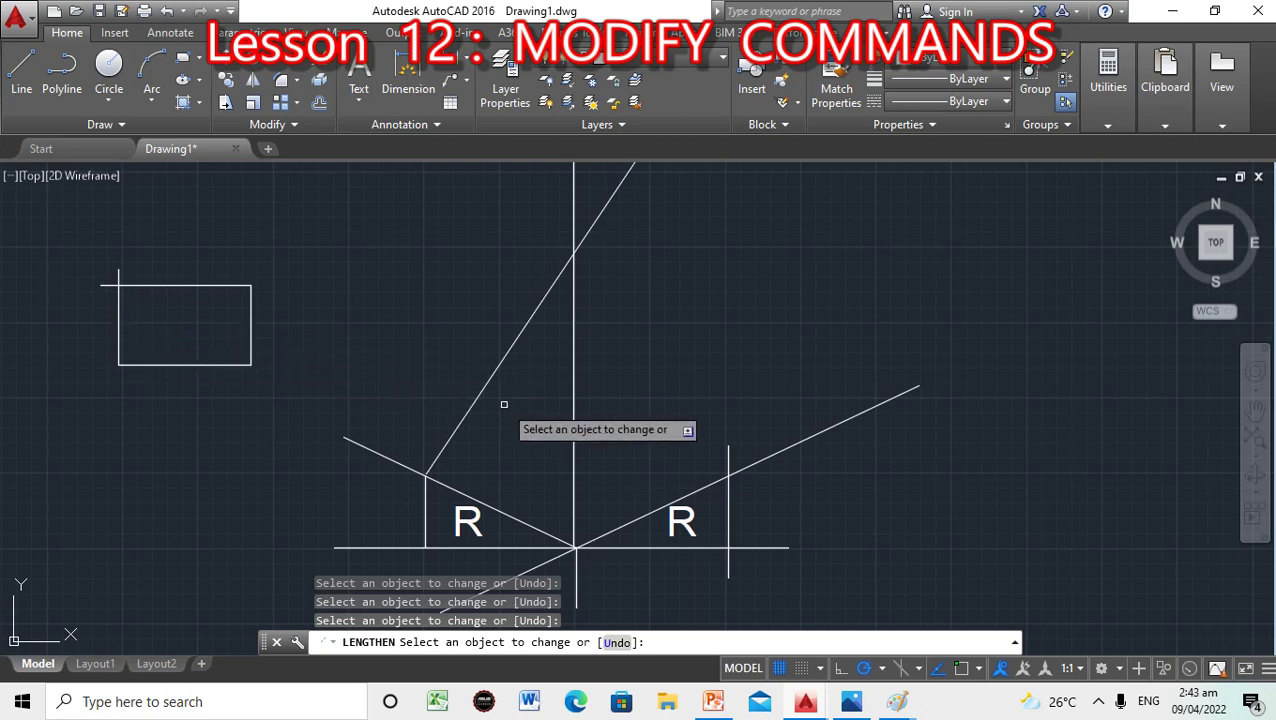
pyautogui.press('Return')
# Trim the overhanging line ends at the outline's upper-left corner, using its left and top edges as cutting edges.
pyautogui.click(367, 645)
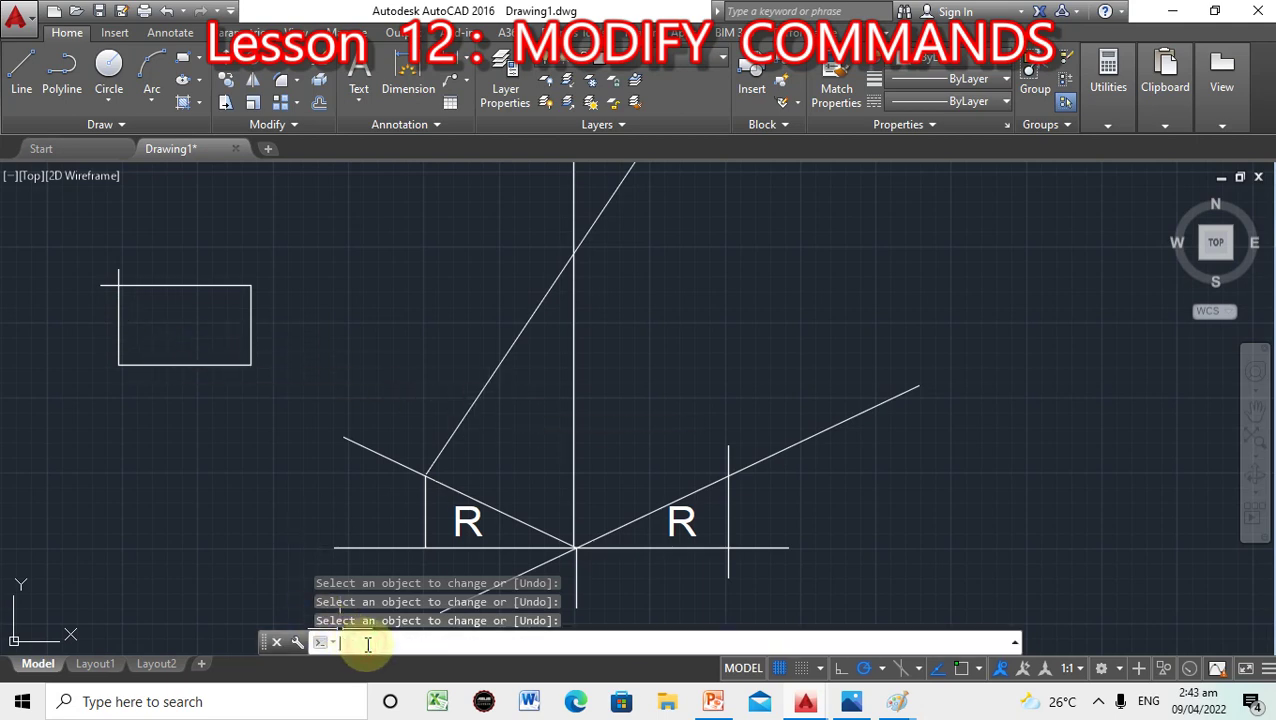
pyautogui.press('Escape')
pyautogui.write('TRIM')
pyautogui.press('Return')
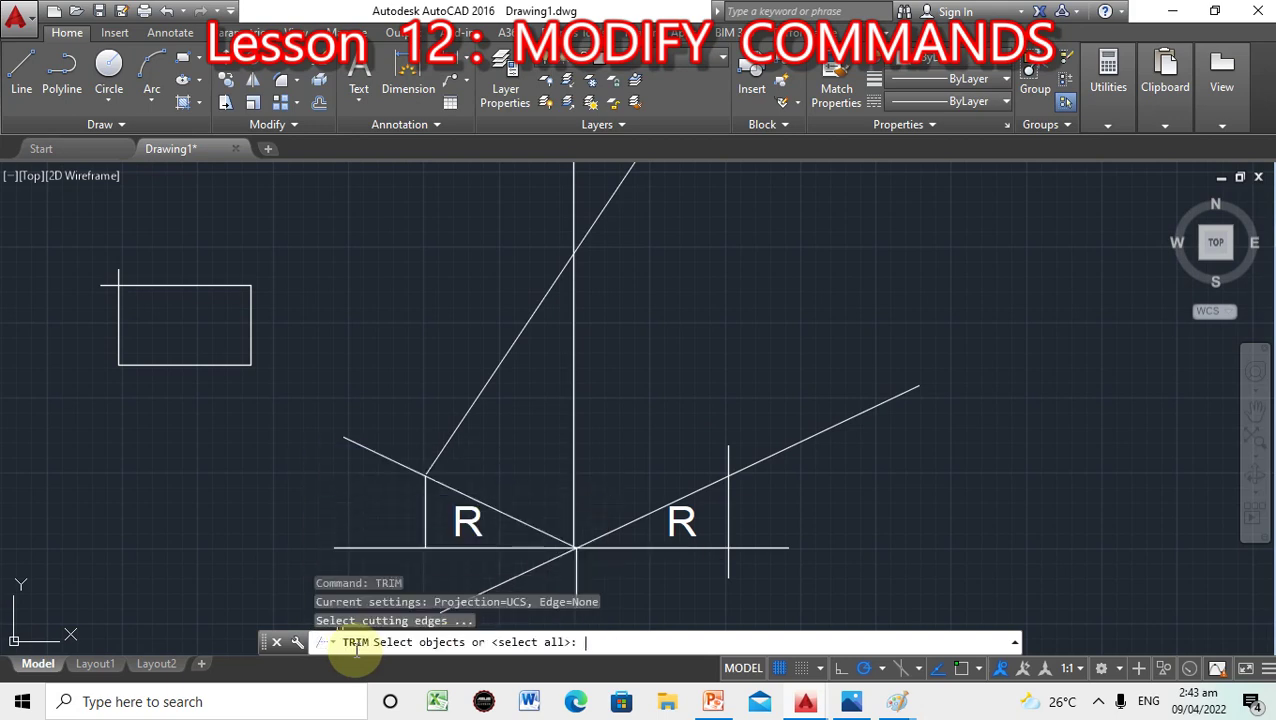
pyautogui.click(118, 322)
pyautogui.click(116, 285)
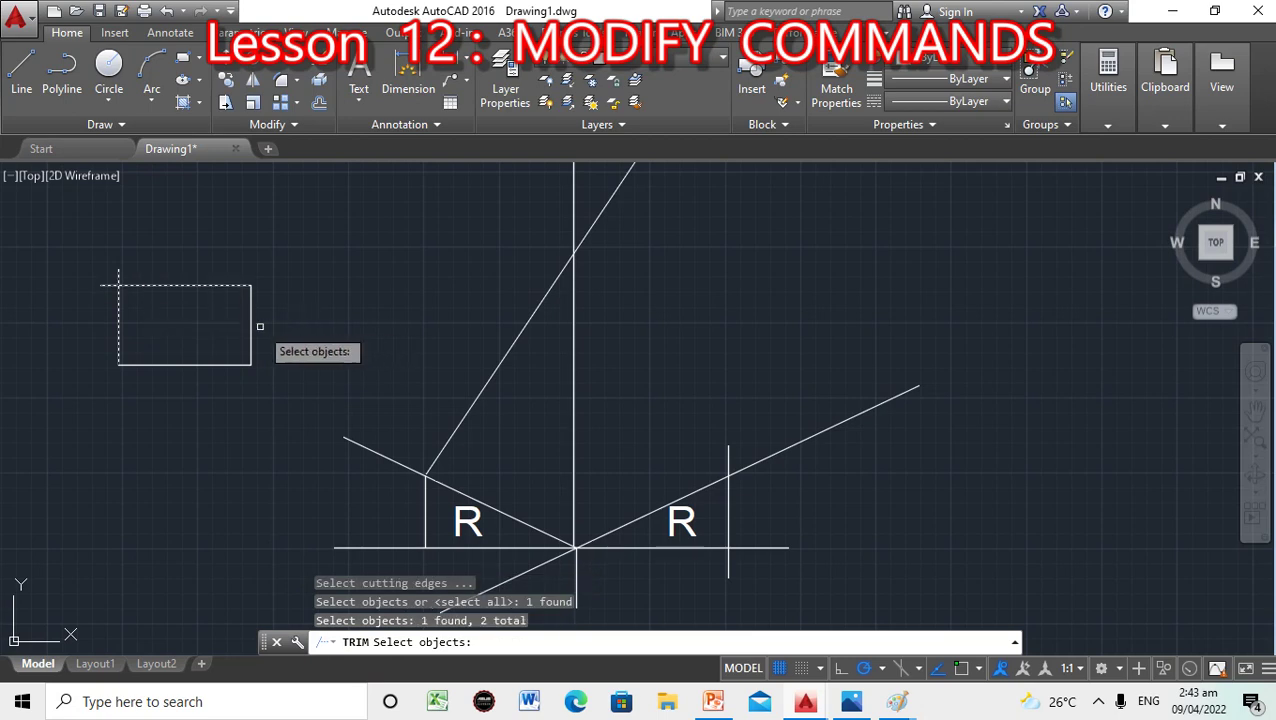
pyautogui.press('Return')
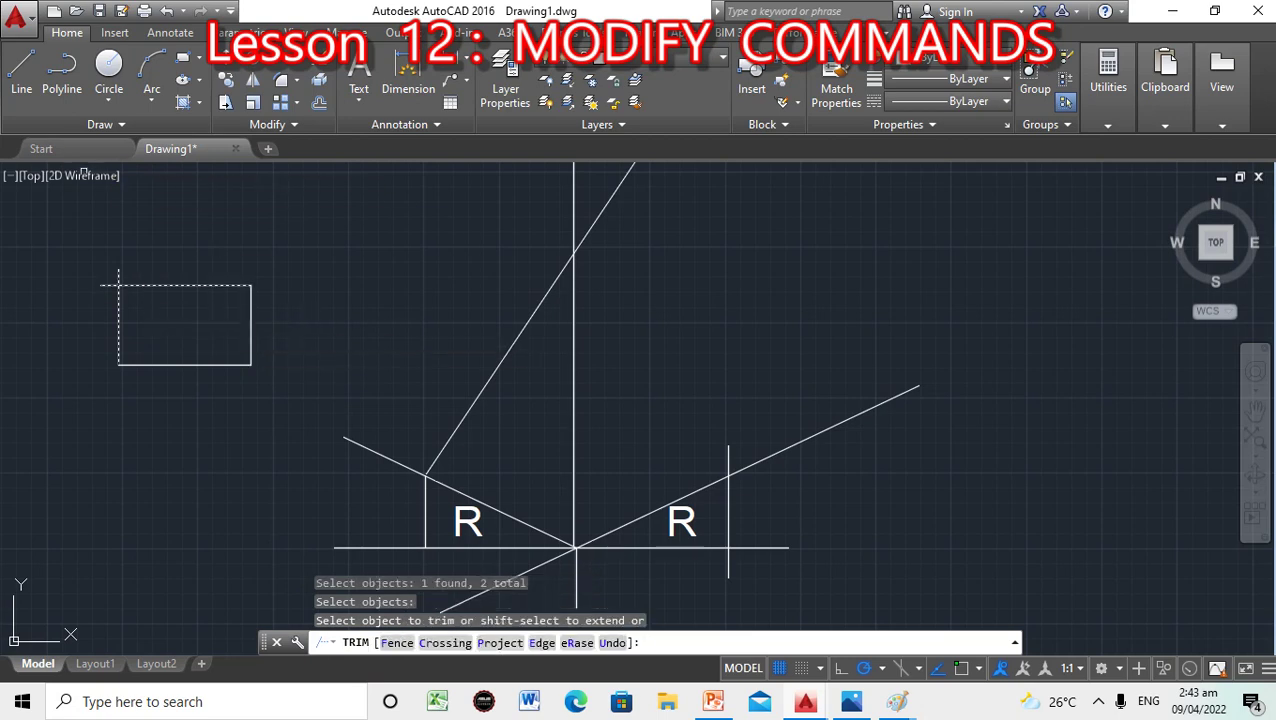
pyautogui.click(118, 275)
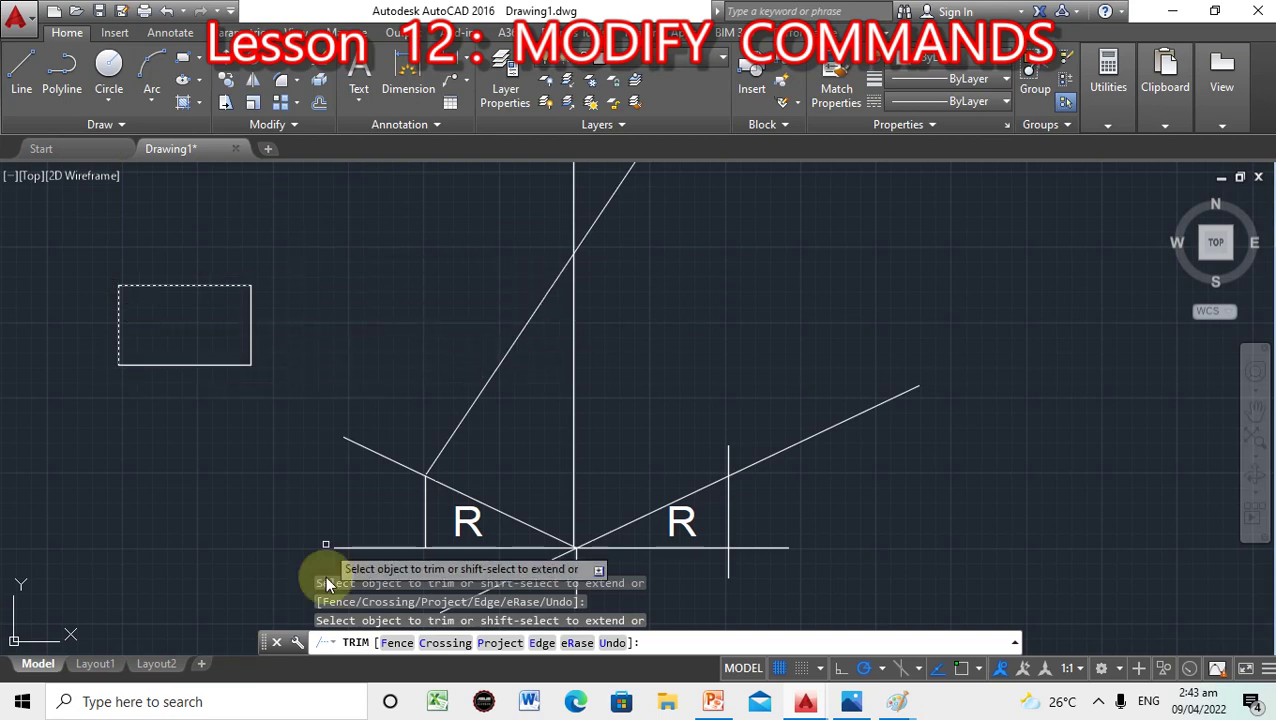
pyautogui.press('Escape')
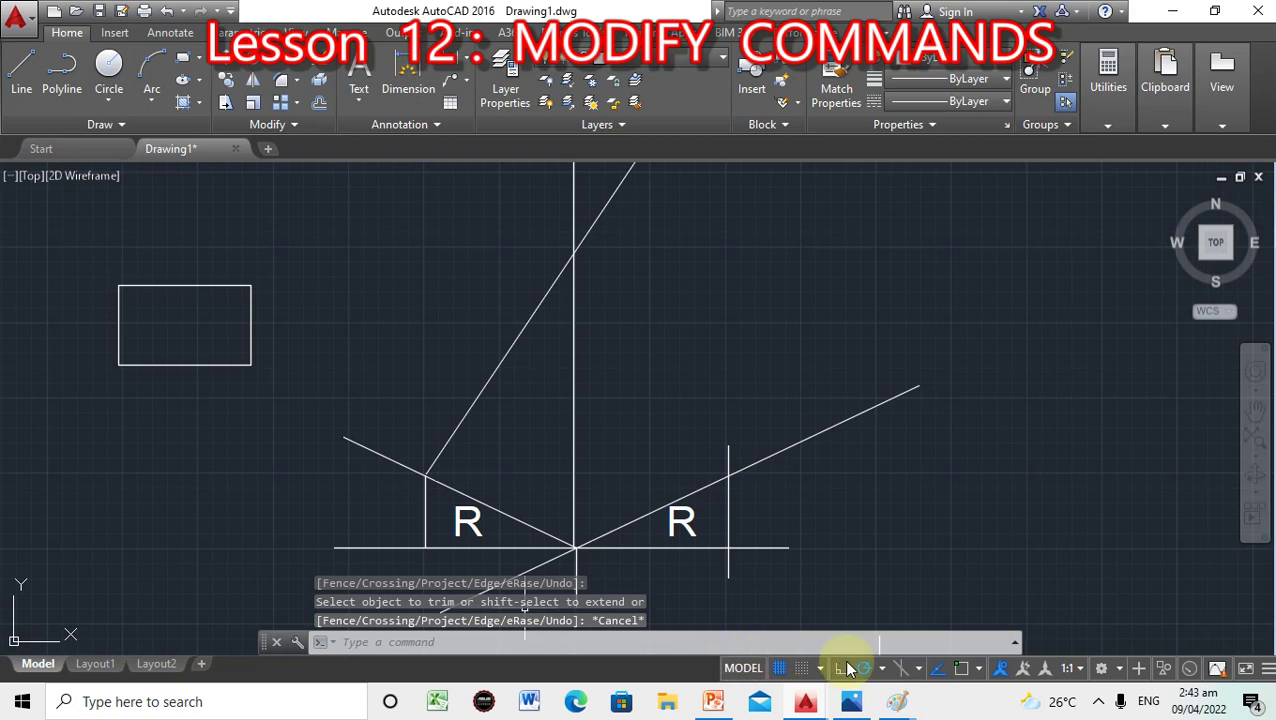
# Review the third slide's list of modify commands in PowerPoint and return to the AutoCAD drawing.
pyautogui.click(720, 704)
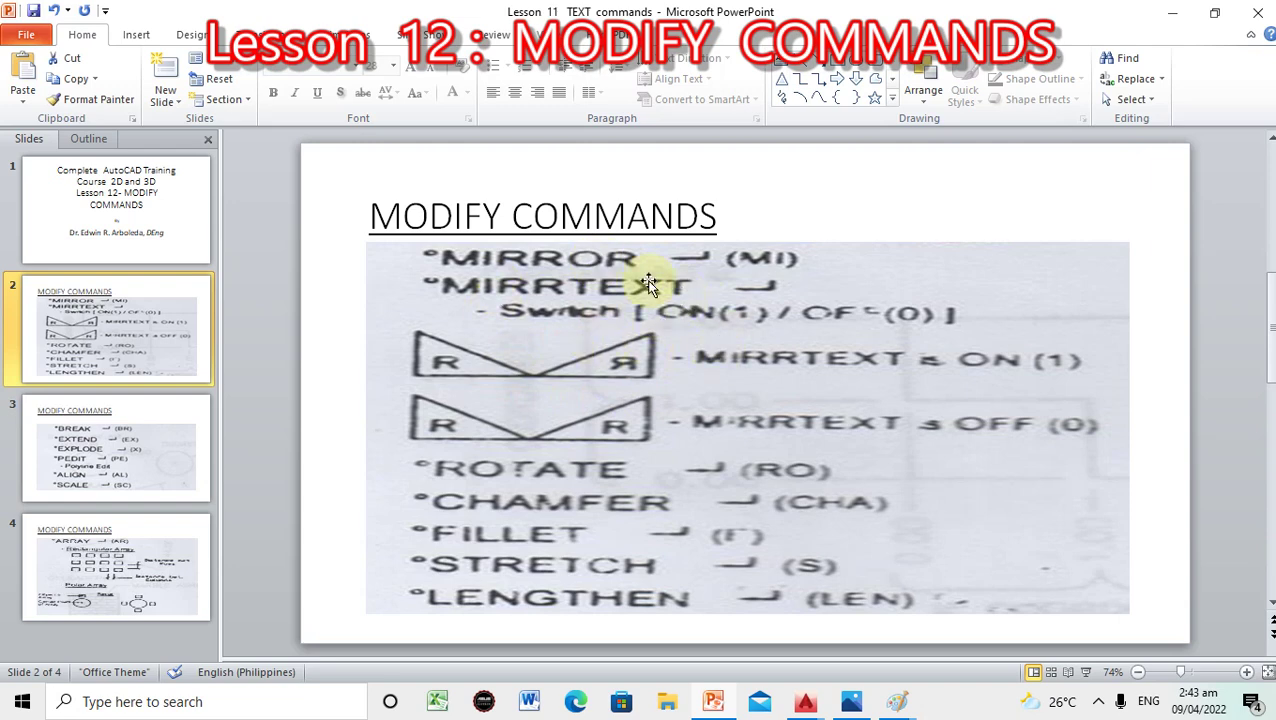
pyautogui.click(153, 440)
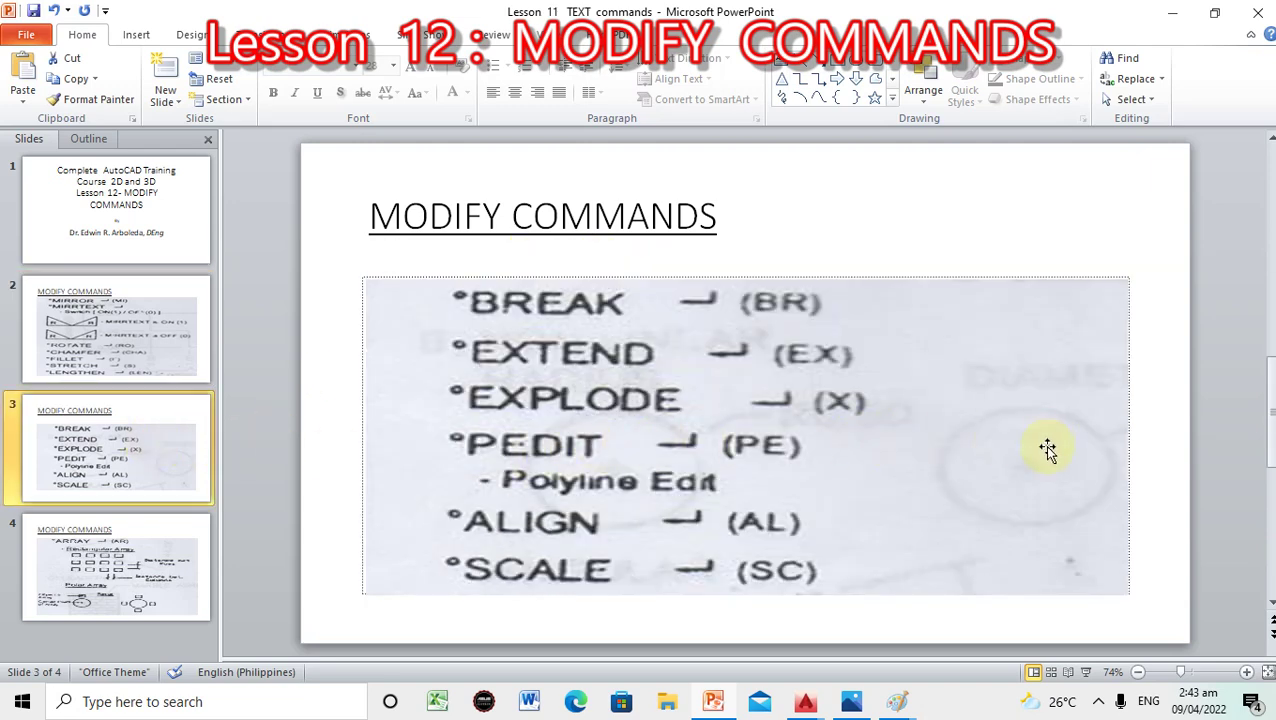
pyautogui.moveTo(805, 700)
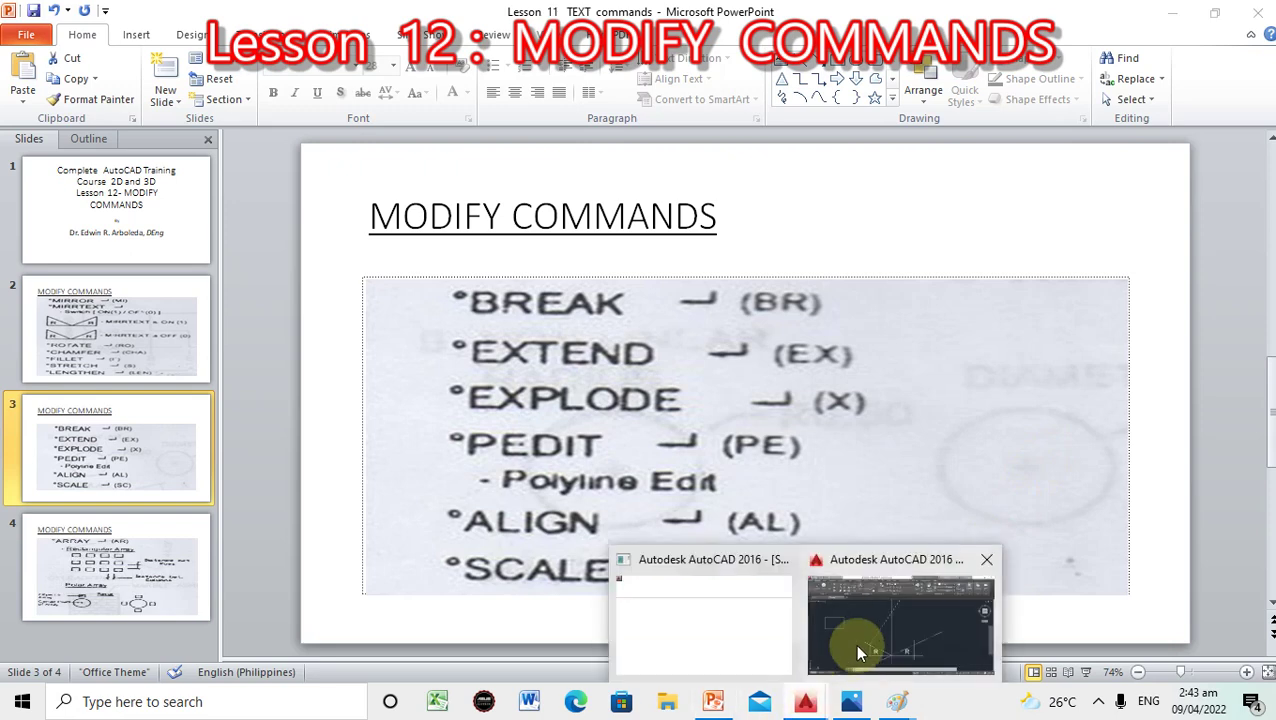
pyautogui.click(857, 650)
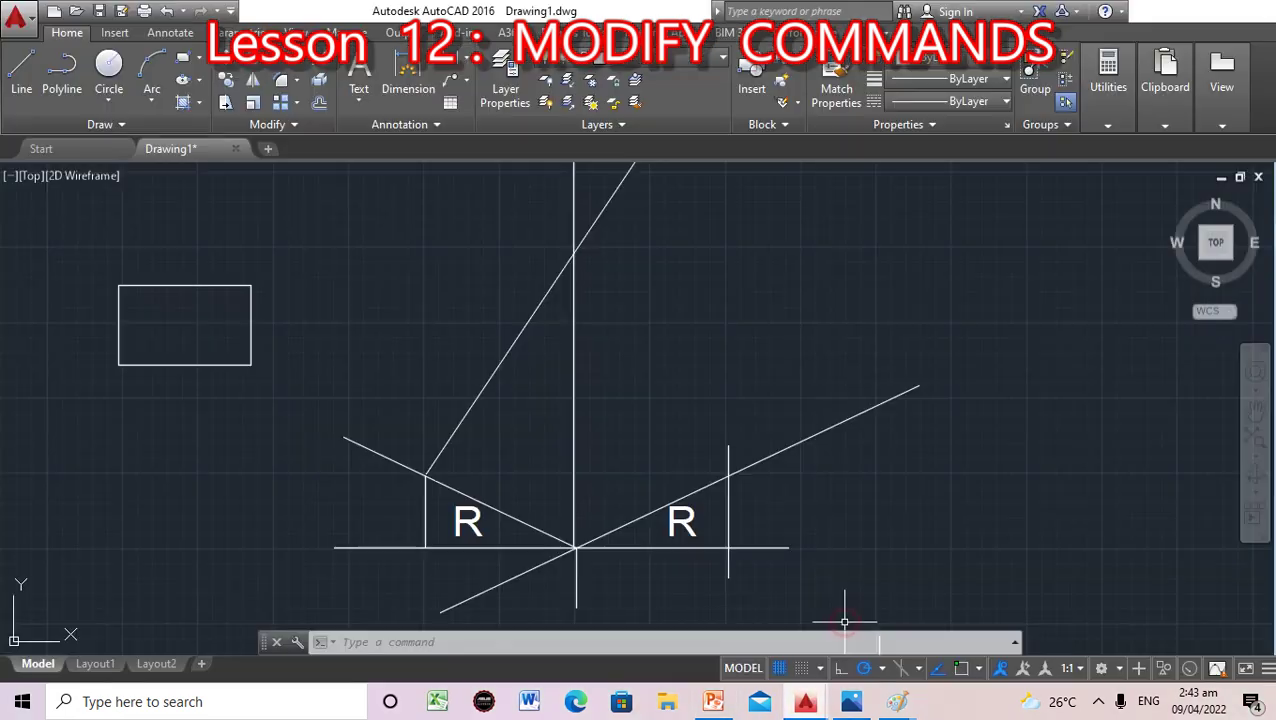
# Break the rectangle's left edge from a point on its upper half, using the top edge's midpoint as the second break point.
pyautogui.click(426, 643)
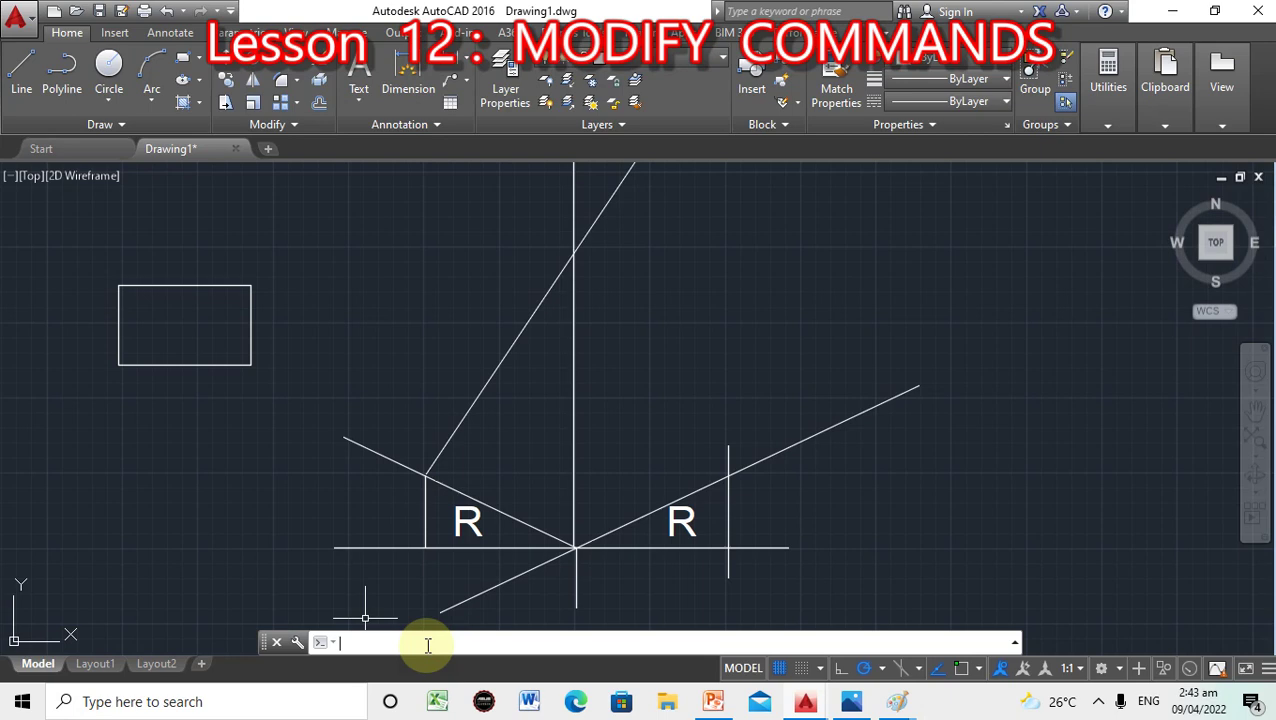
pyautogui.write('BREAK')
pyautogui.press('Return')
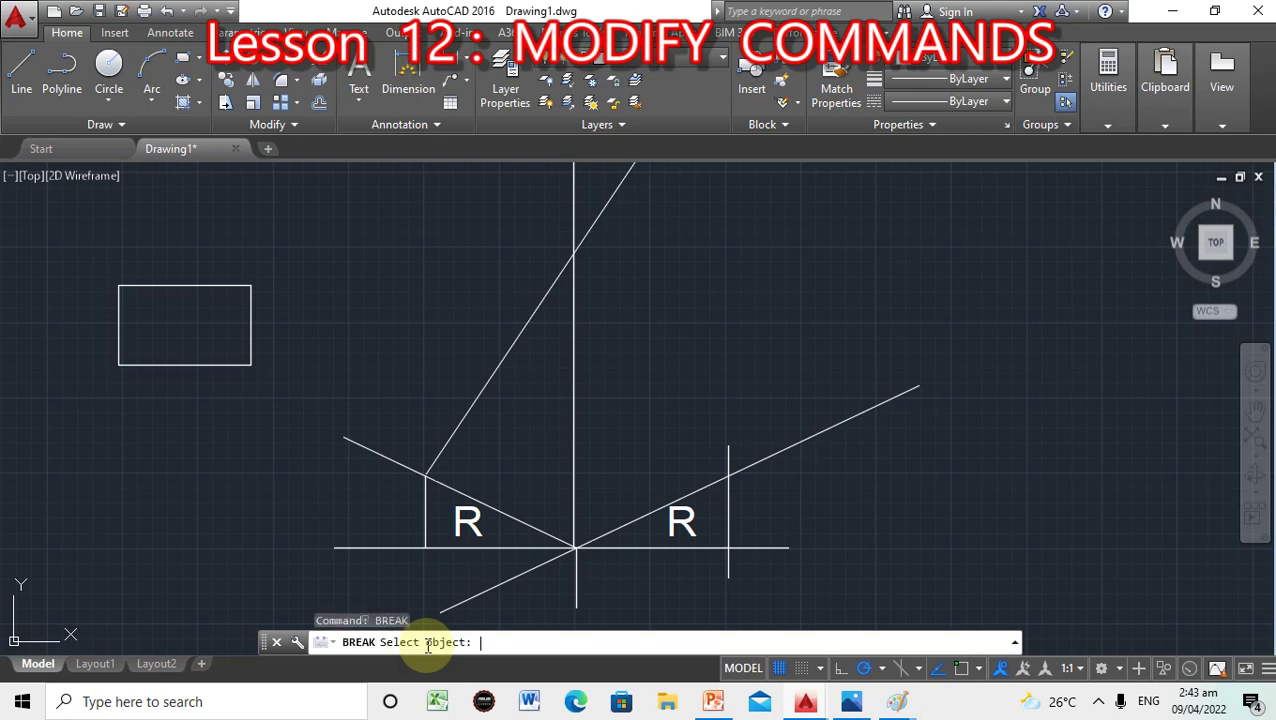
pyautogui.click(118, 313)
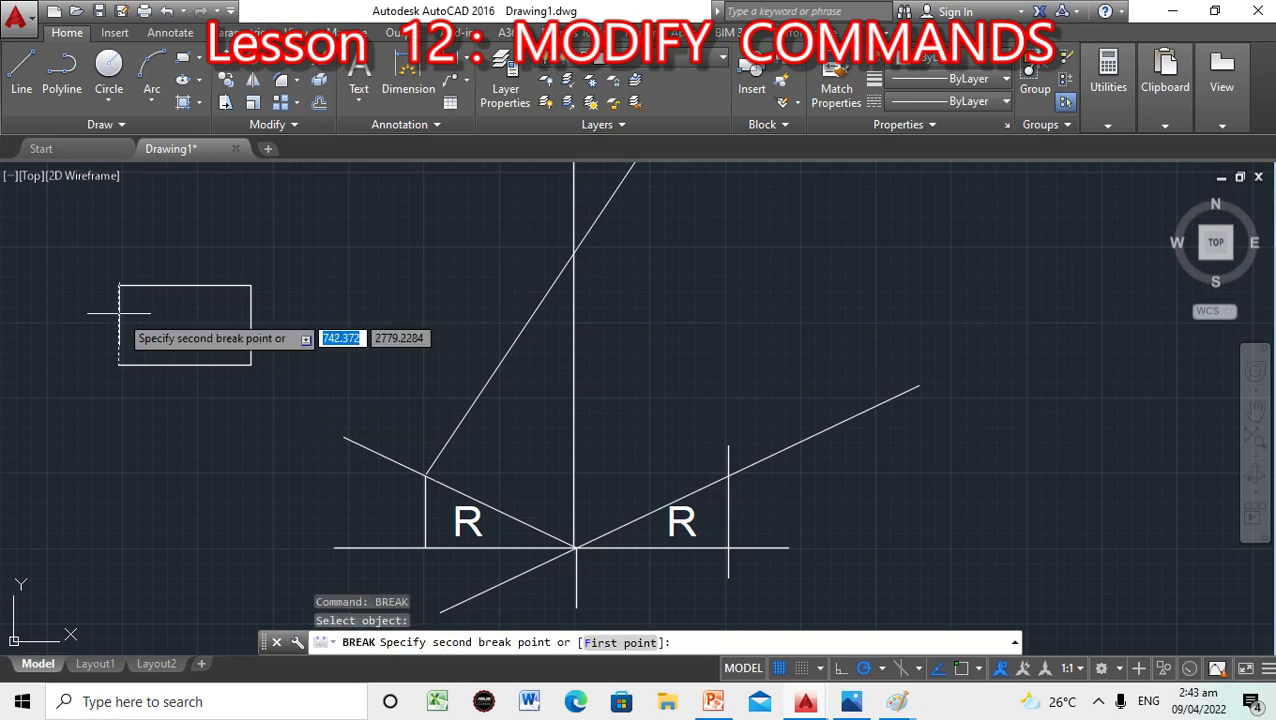
pyautogui.keyDown('shift'); pyautogui.rightClick(185, 287); pyautogui.keyUp('shift')
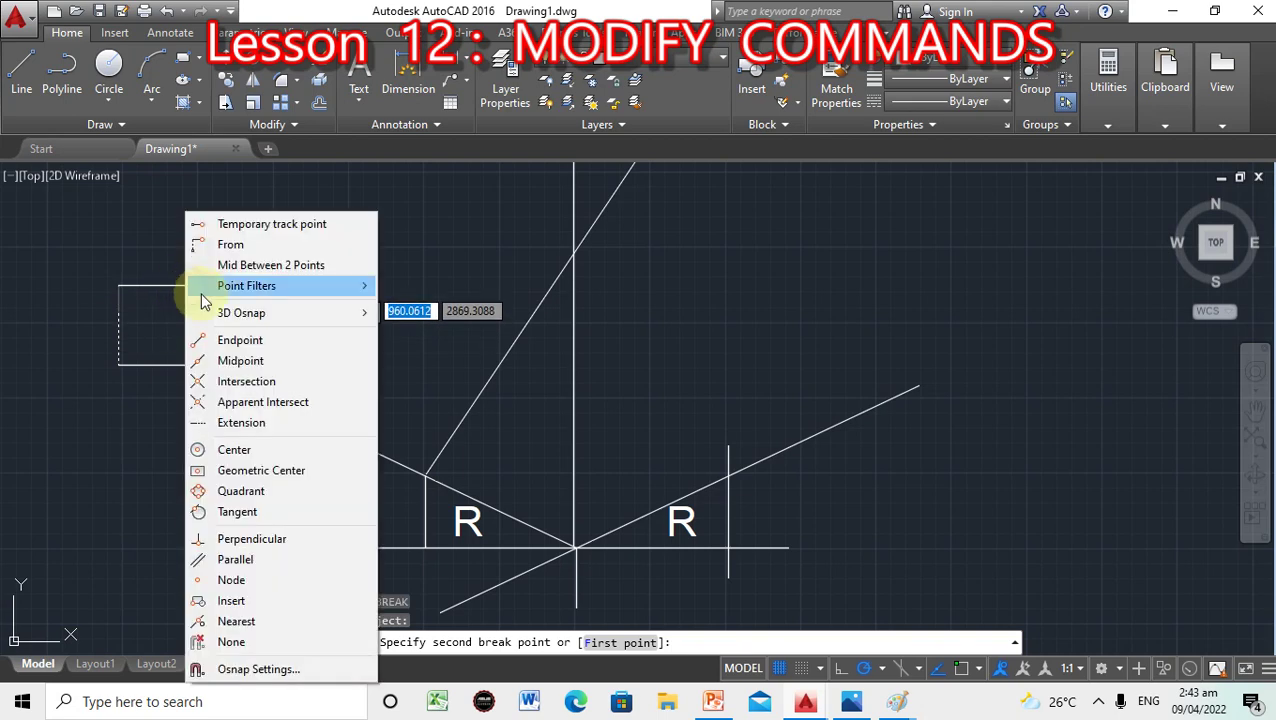
pyautogui.click(245, 359)
pyautogui.click(185, 286)
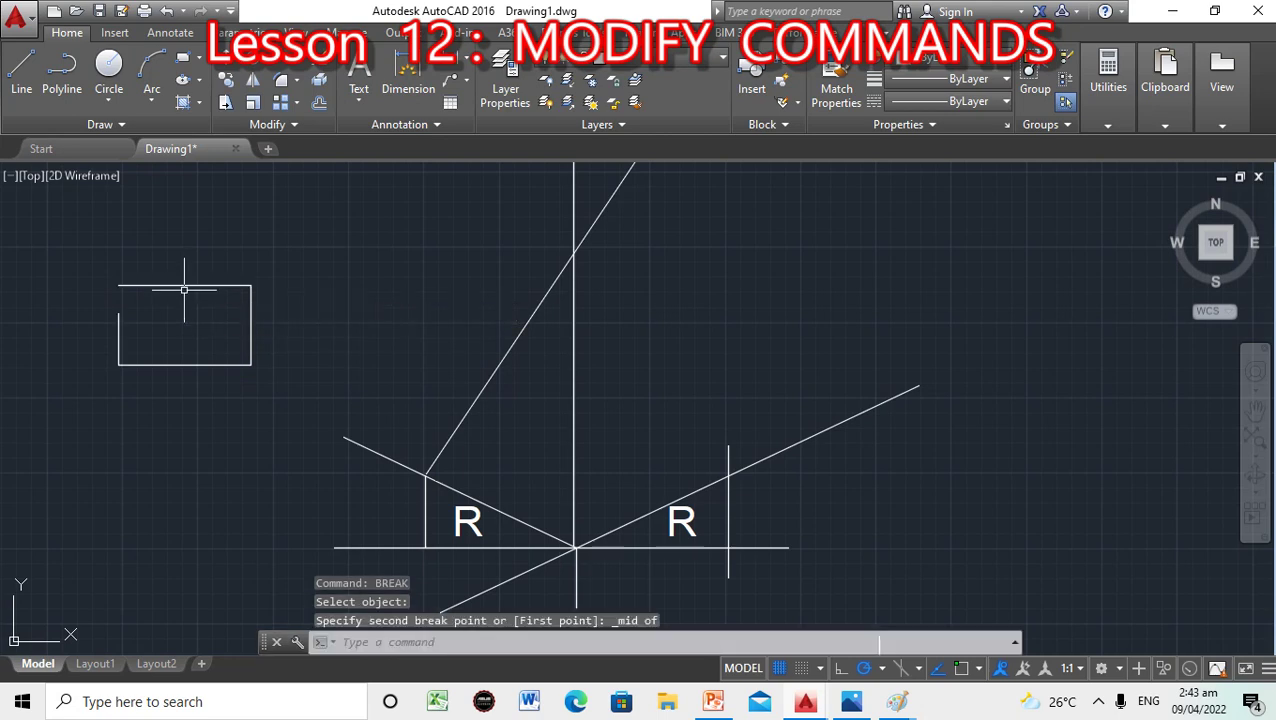
# Break the rectangle's top edge with two nearly coincident break points near its midpoint.
pyautogui.press('Return')
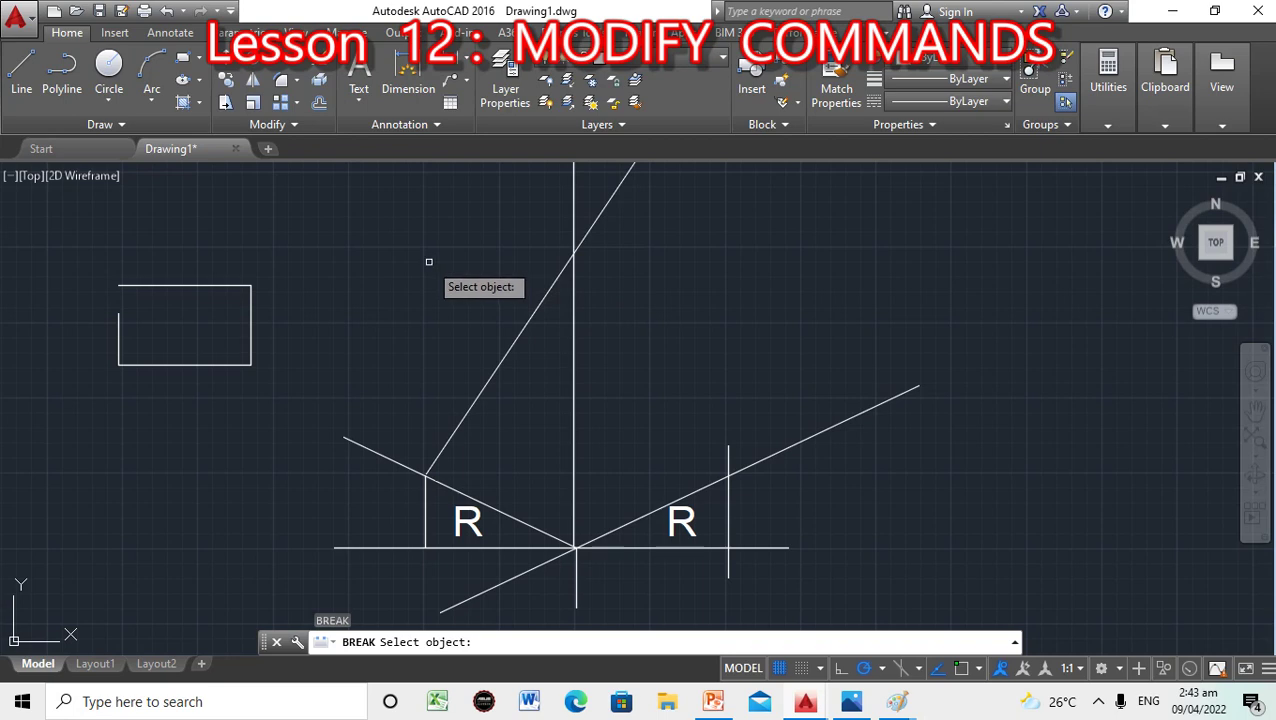
pyautogui.click(181, 287)
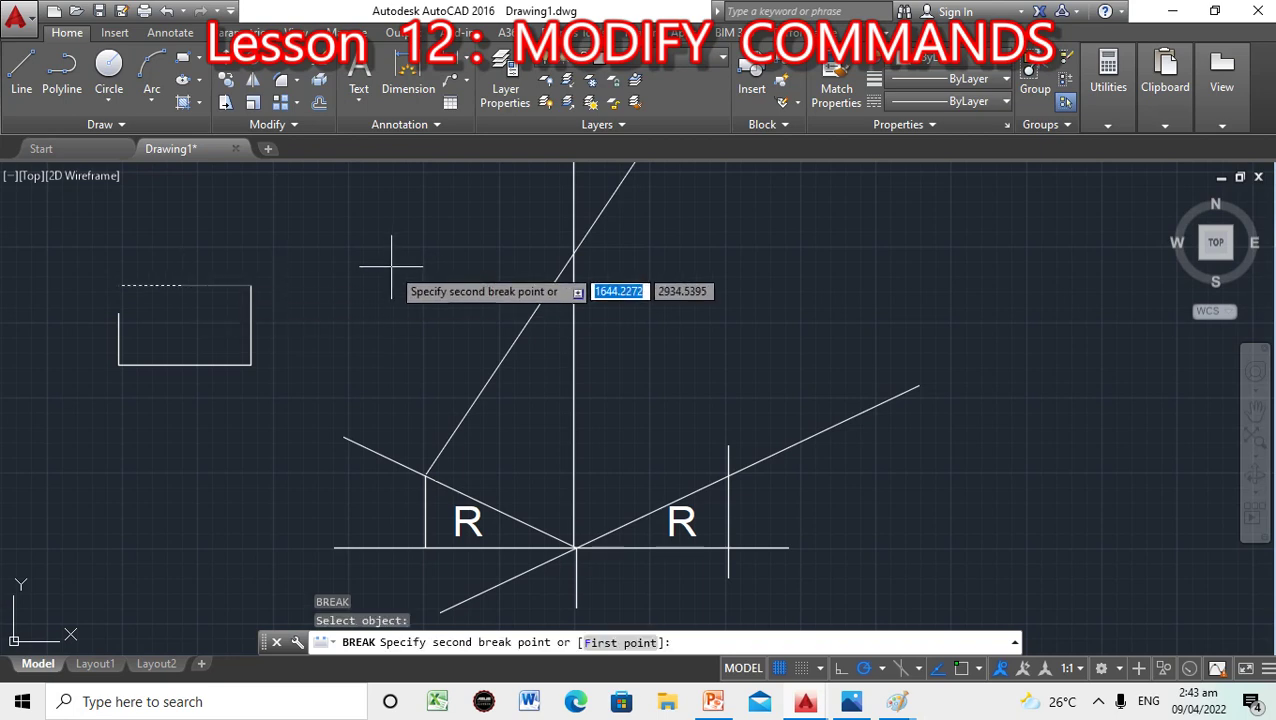
pyautogui.press('Return')
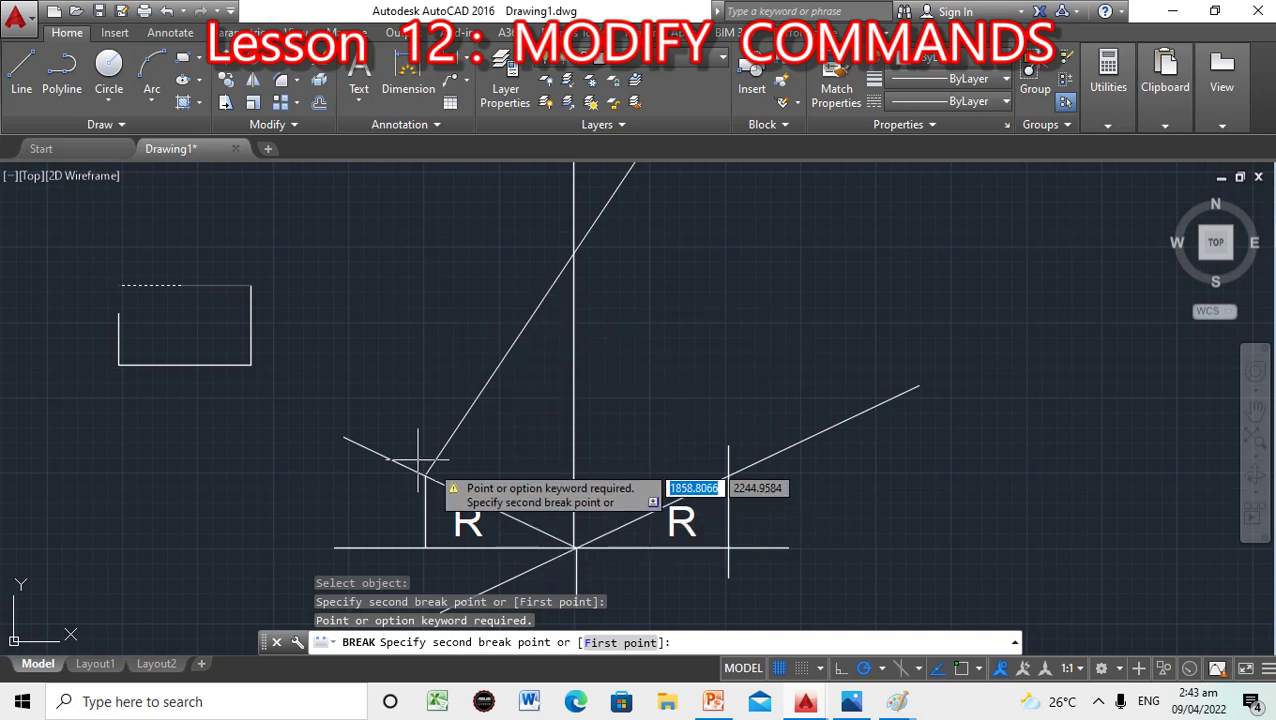
pyautogui.click(182, 286)
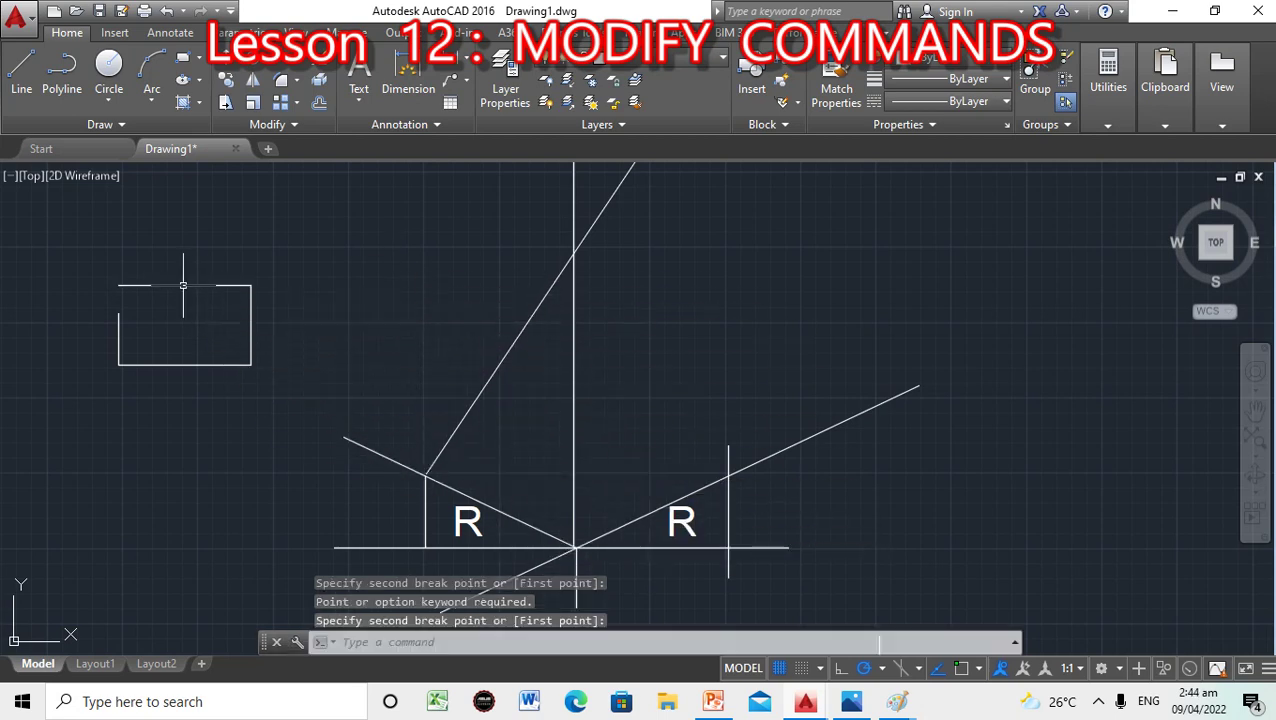
pyautogui.press('Escape')
pyautogui.press('Escape')
pyautogui.press('Escape')
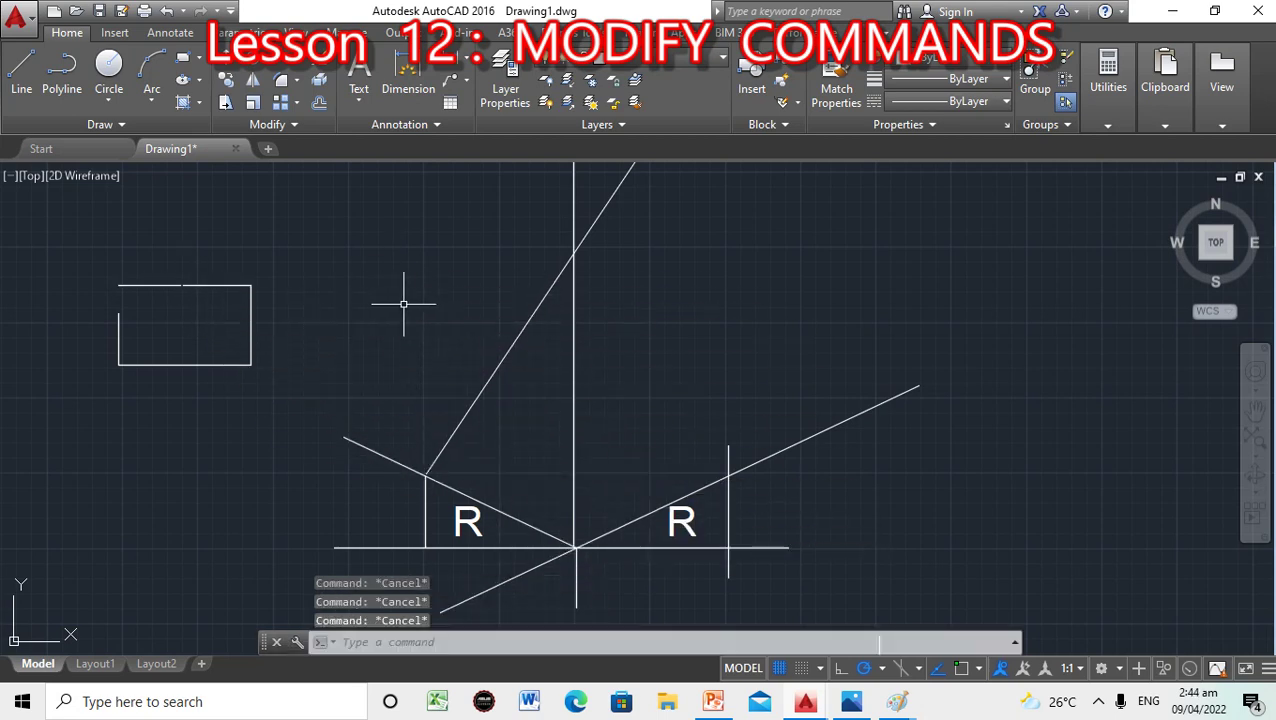
# Undo both breaks on the rectangle's top and left edges.
pyautogui.click(455, 642)
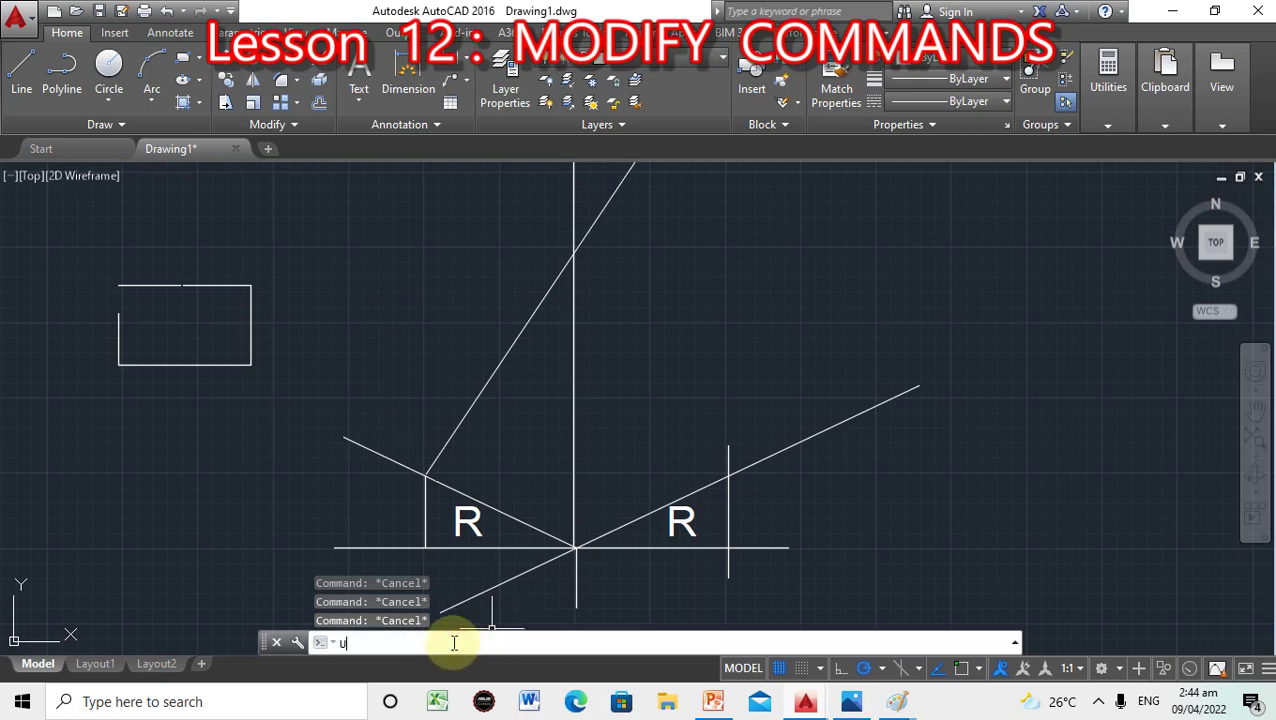
pyautogui.write('u')
pyautogui.press('Return')
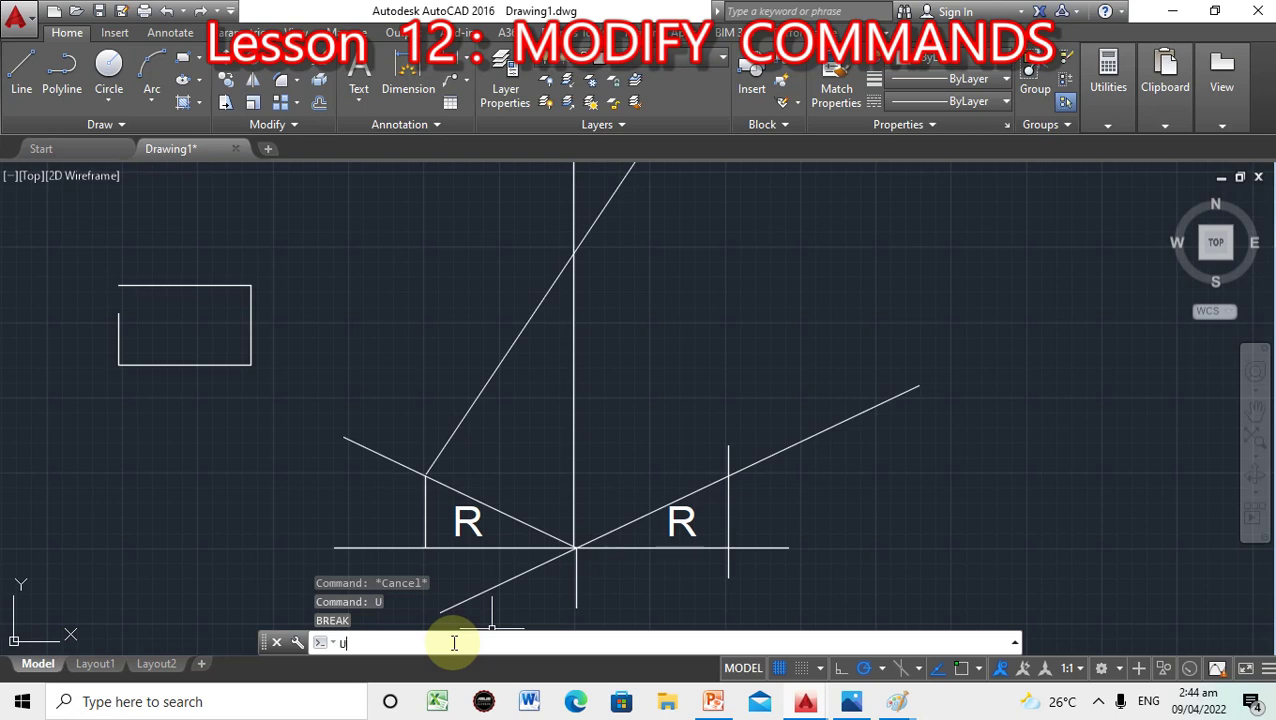
pyautogui.press('Escape')
pyautogui.press('Escape')
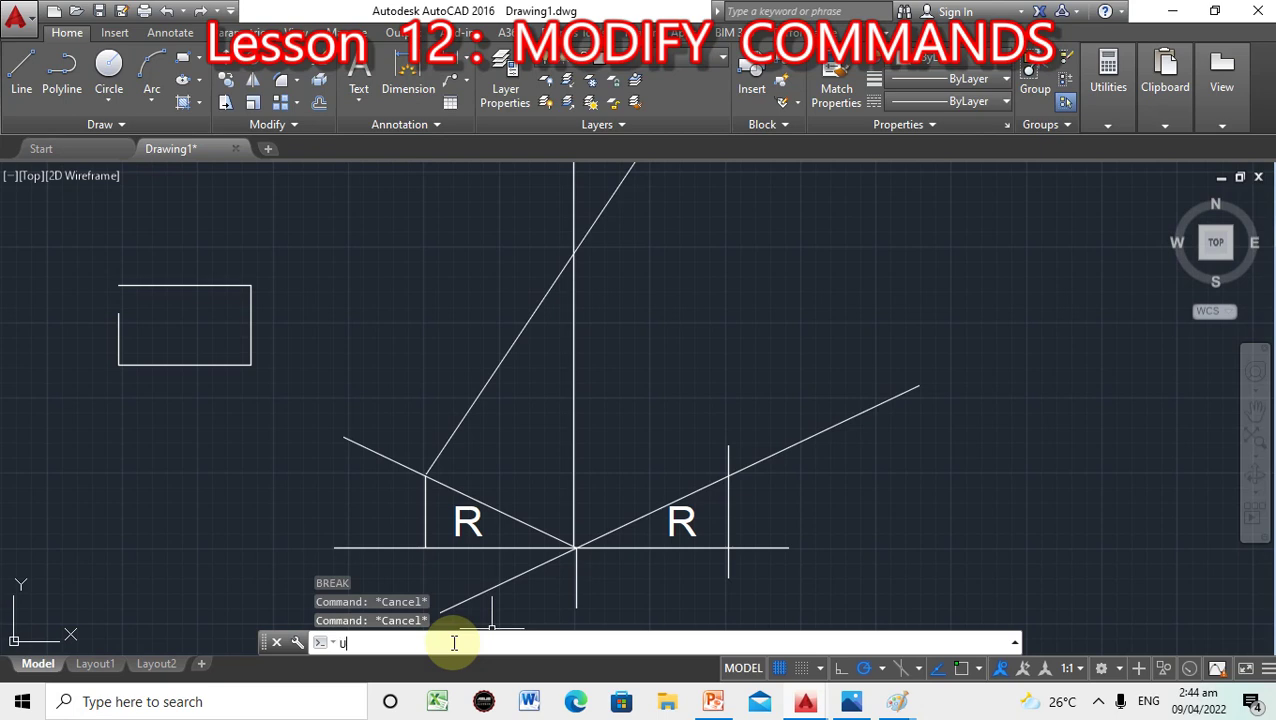
pyautogui.press('Return')
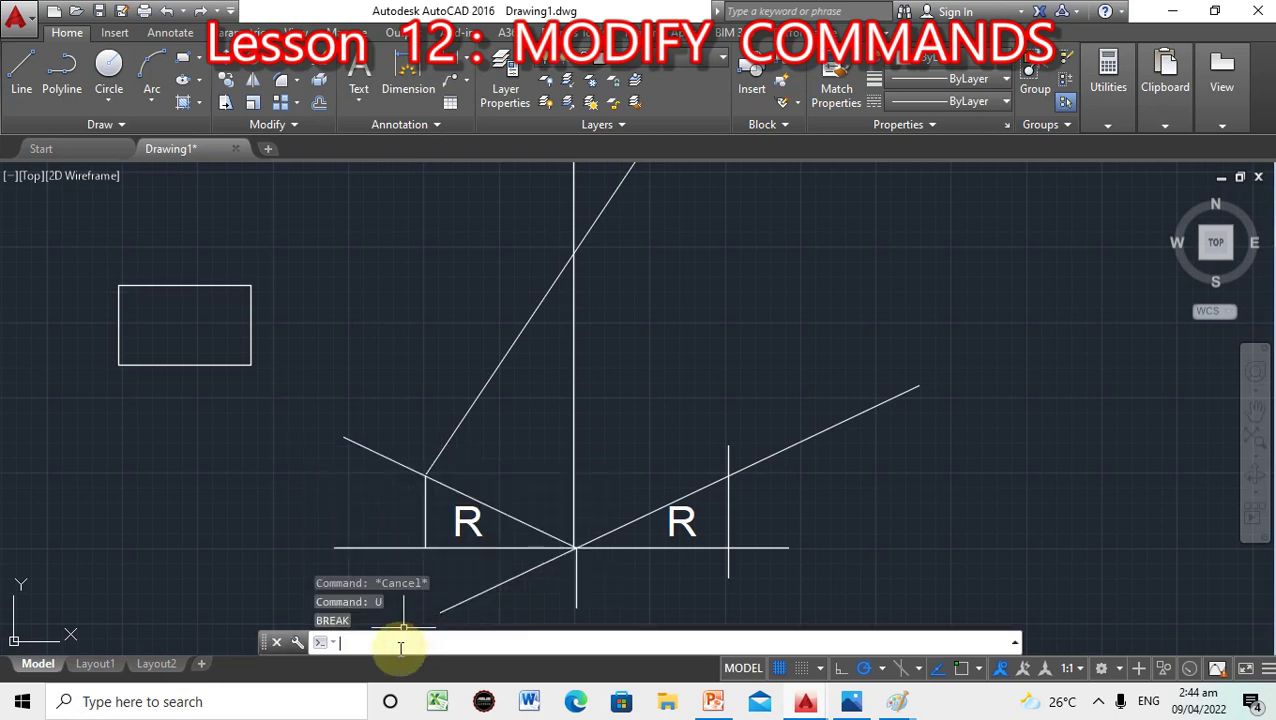
# Break a short gap in the rectangle's left edge between two points picked near its middle and above it.
pyautogui.write('BREAK')
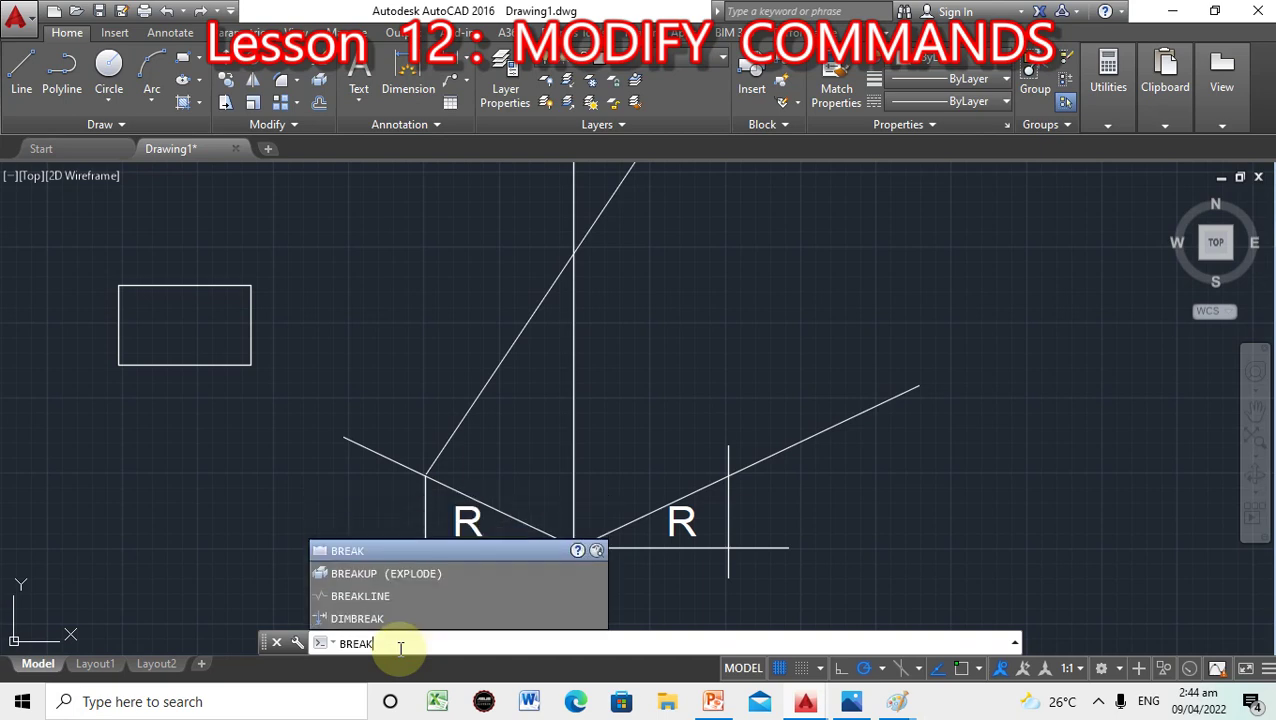
pyautogui.press('Return')
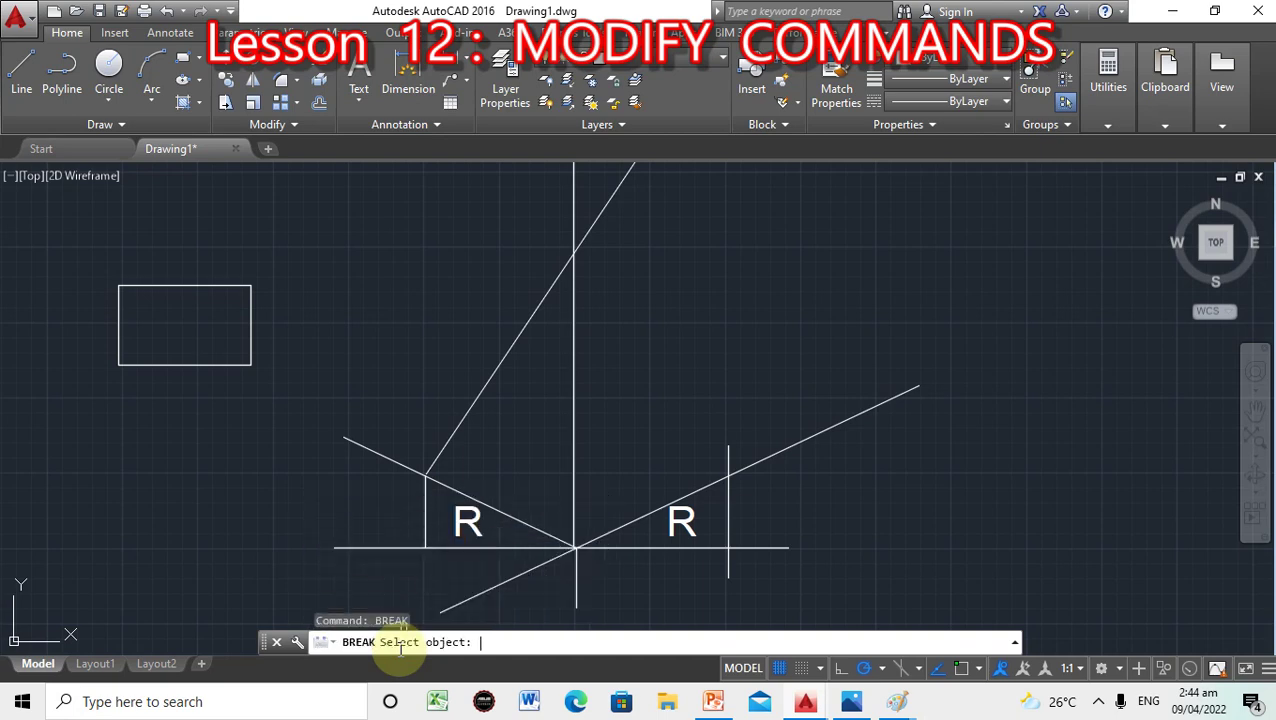
pyautogui.click(120, 323)
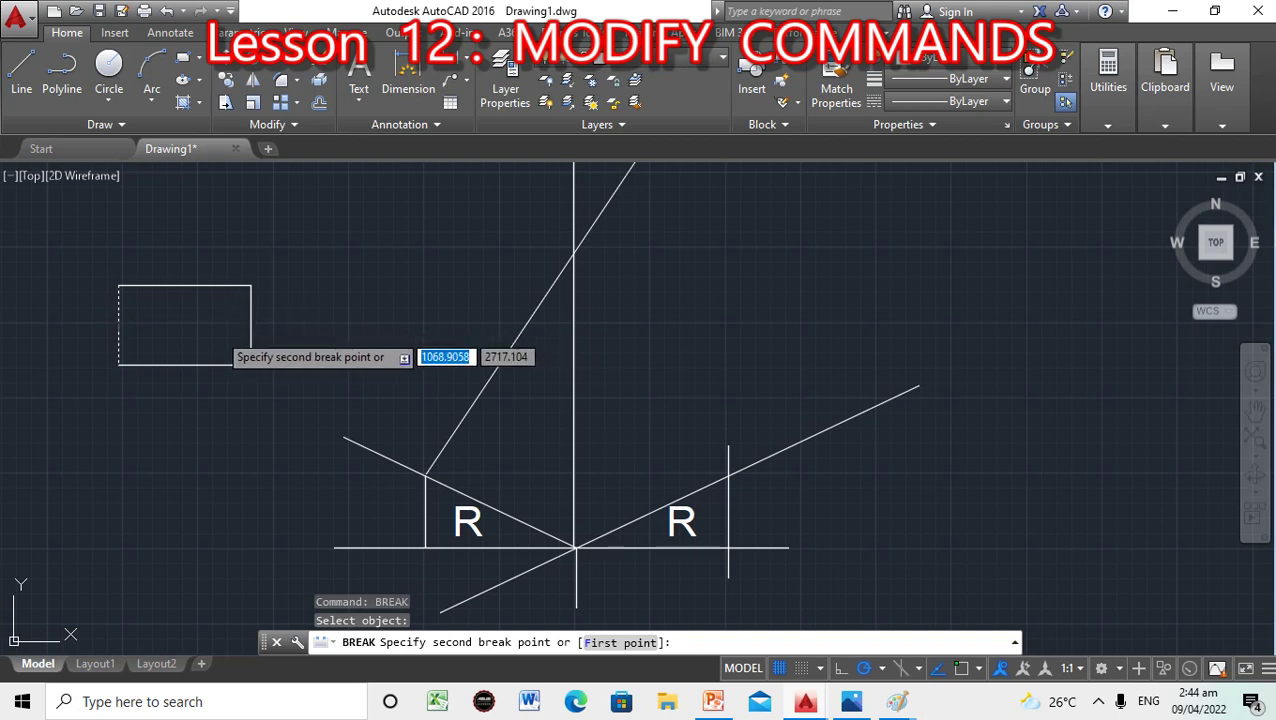
pyautogui.click(118, 302)
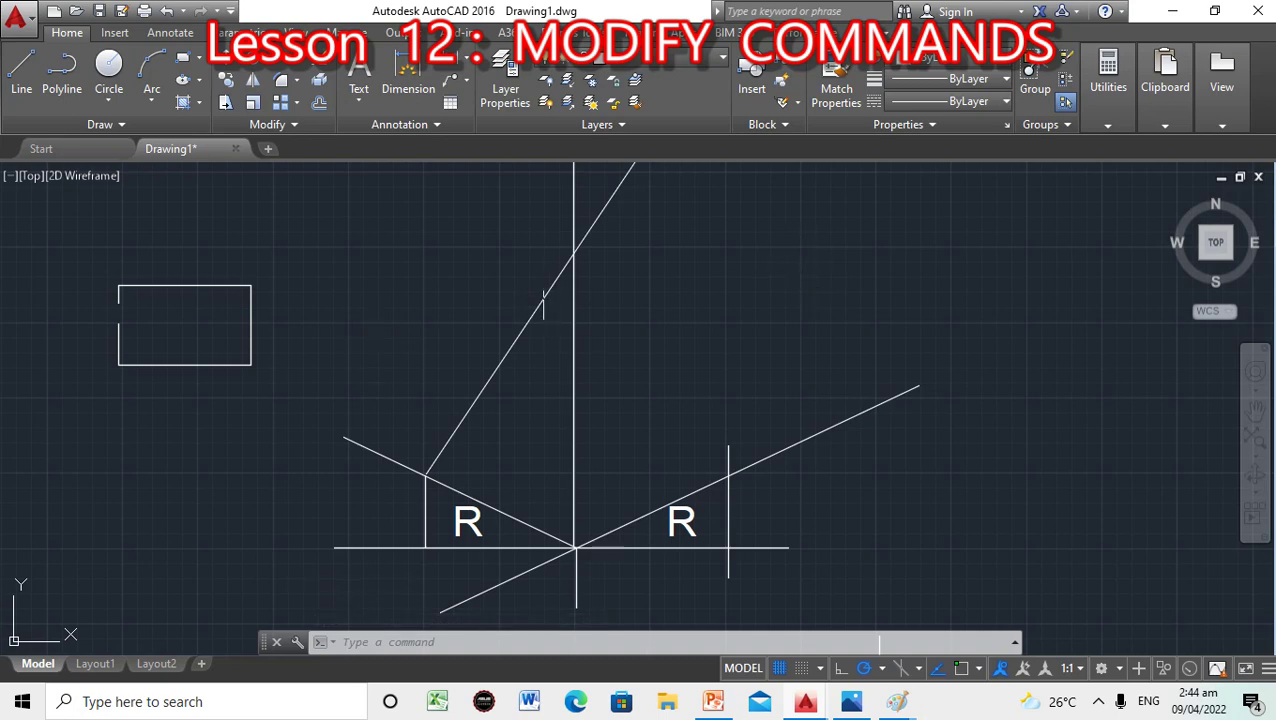
# Draw a closed rectangle in the empty area above the sloping line on the drawing's right side.
pyautogui.write('rec')
pyautogui.press('Return')
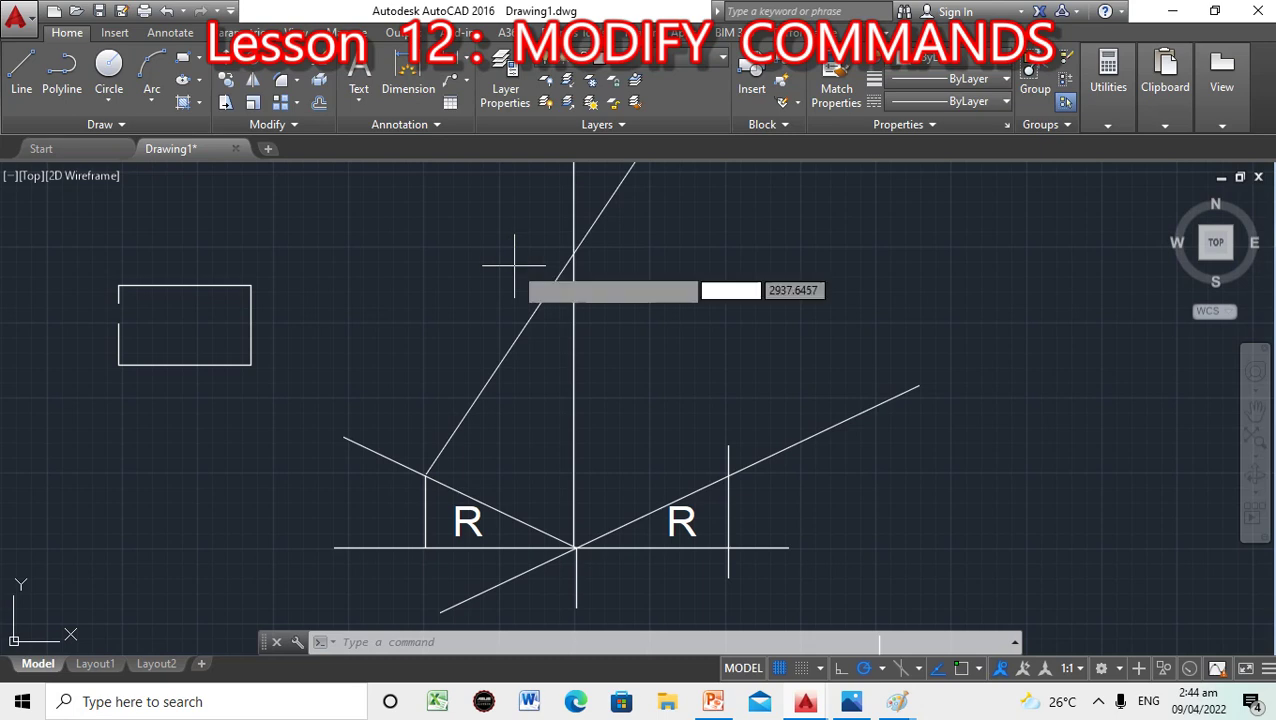
pyautogui.click(720, 237)
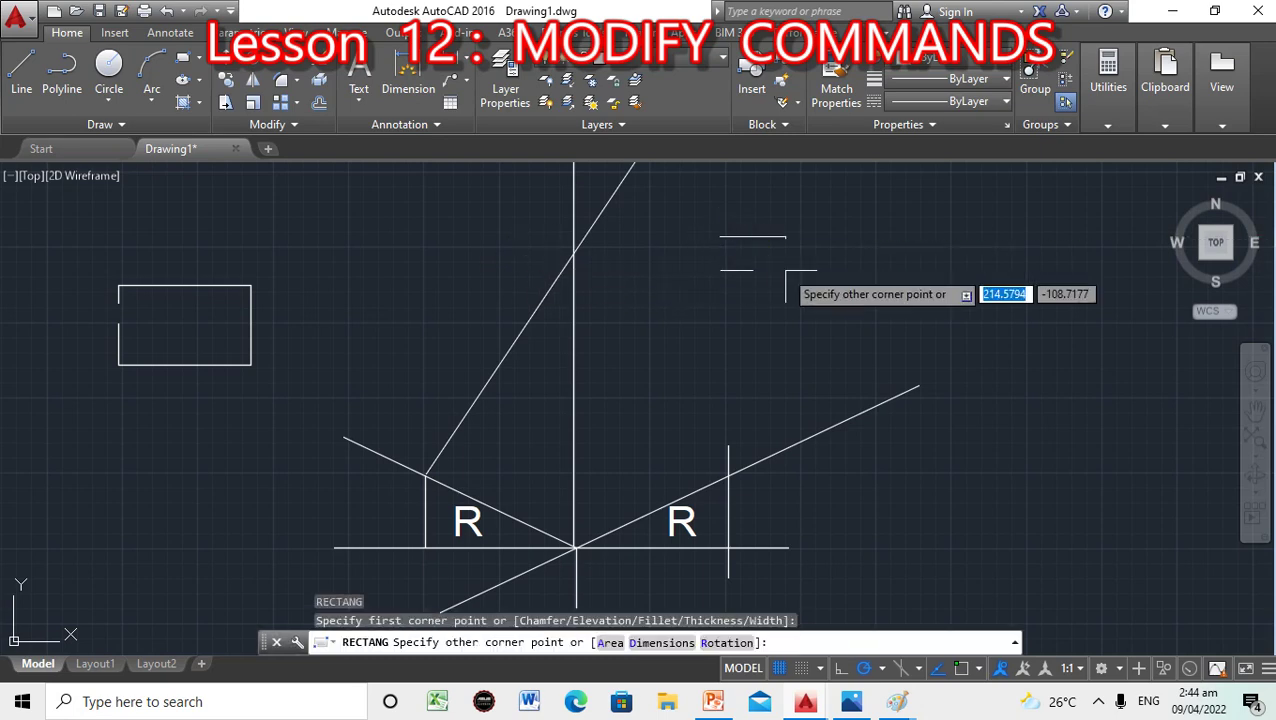
pyautogui.click(868, 343)
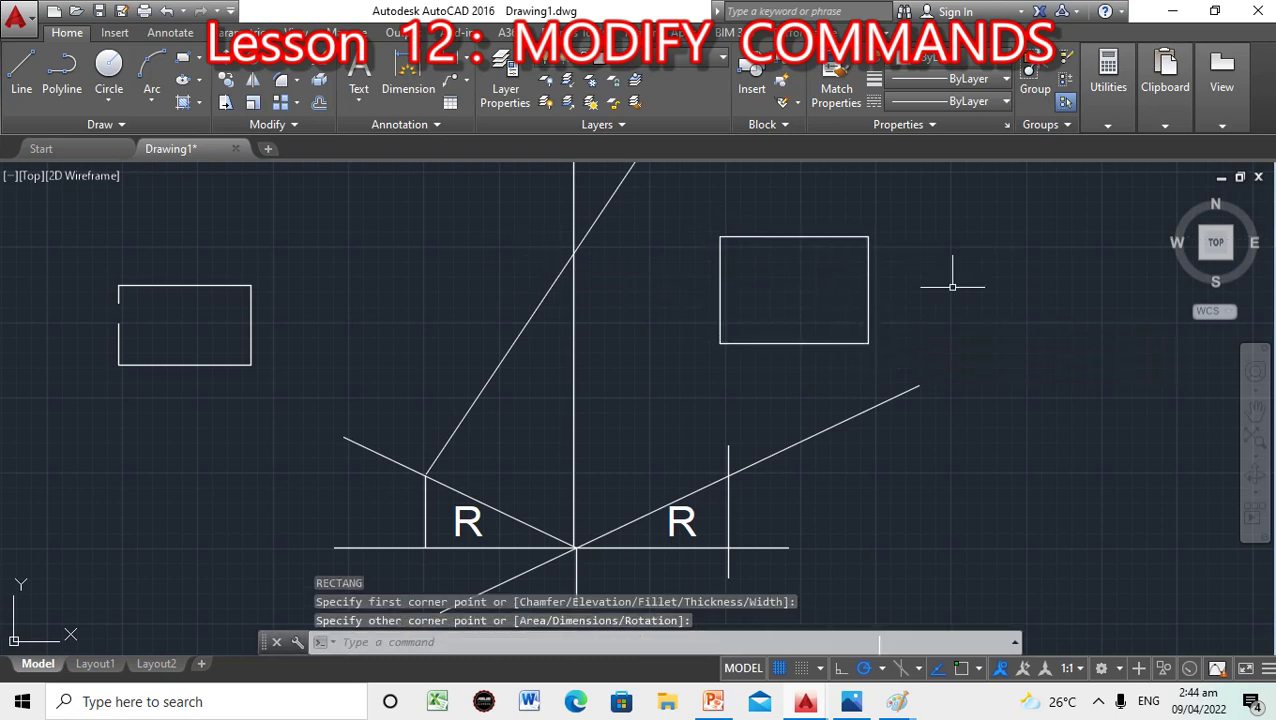
# Compare how the broken rectangle's edges and the new rectangle select, examining whether each is separate lines or a single object.
pyautogui.click(251, 336)
pyautogui.click(188, 285)
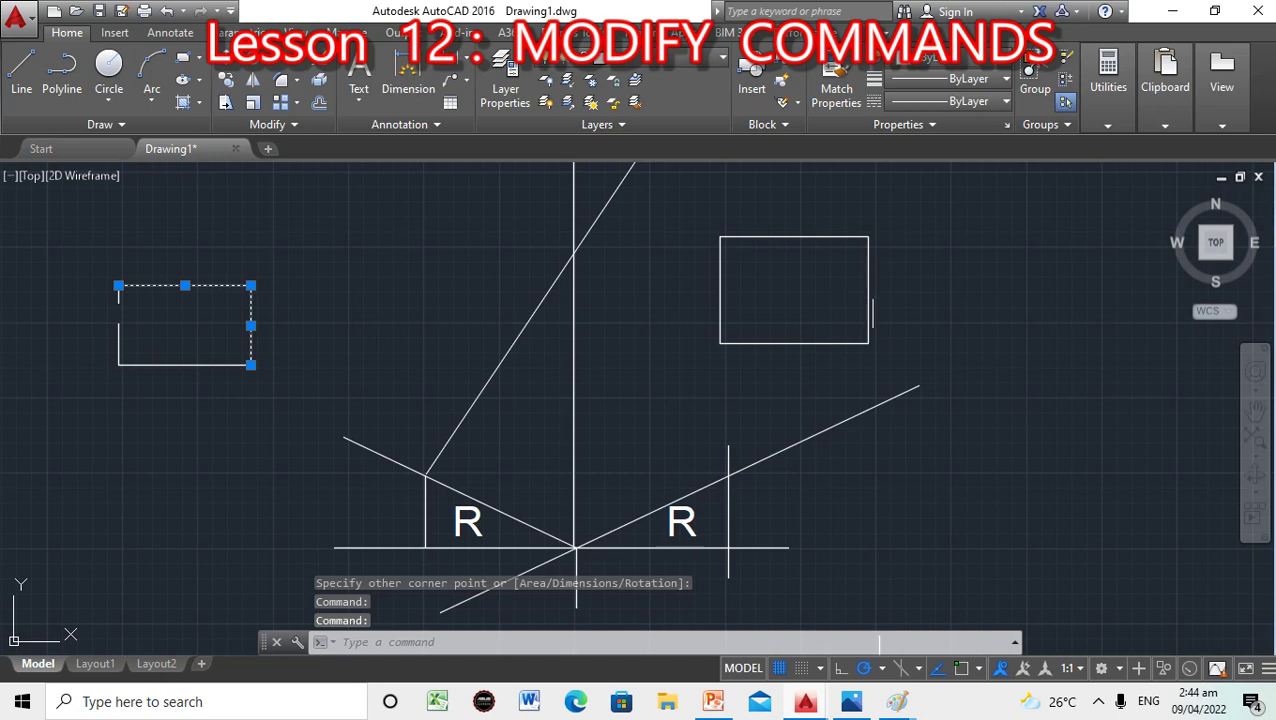
pyautogui.press('Escape')
pyautogui.click(868, 322)
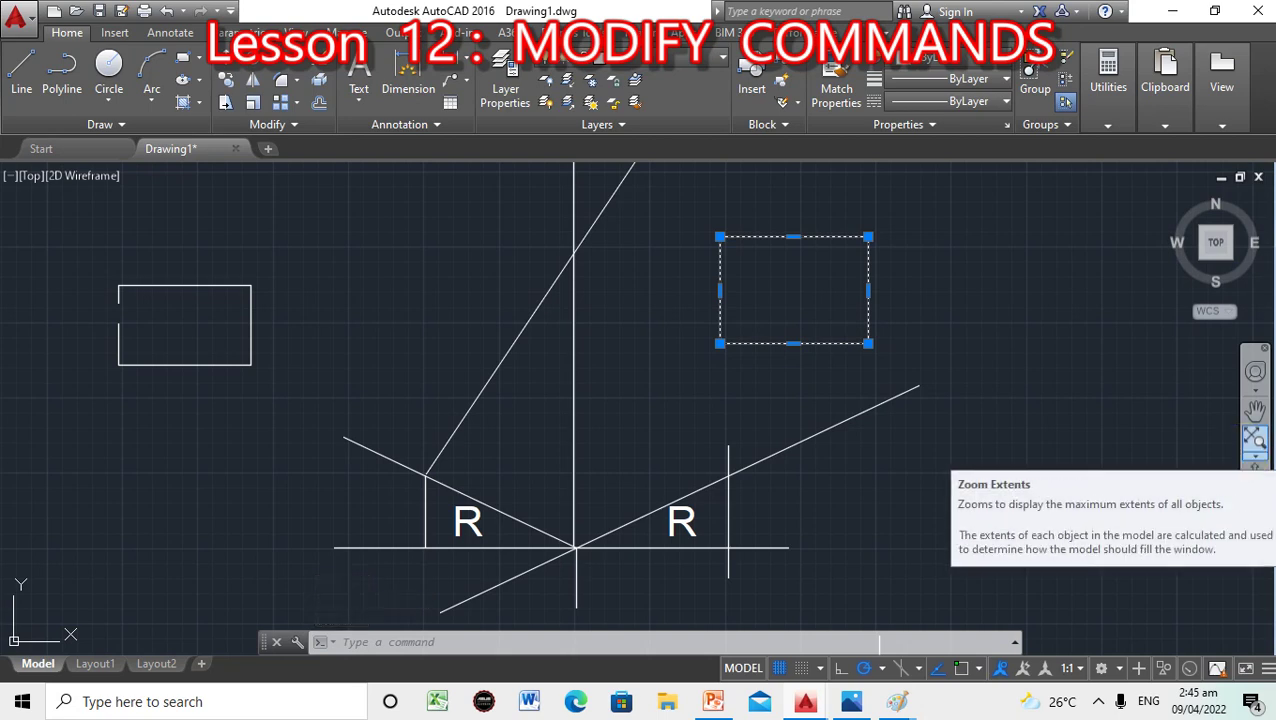
pyautogui.press('Escape')
pyautogui.click(860, 342)
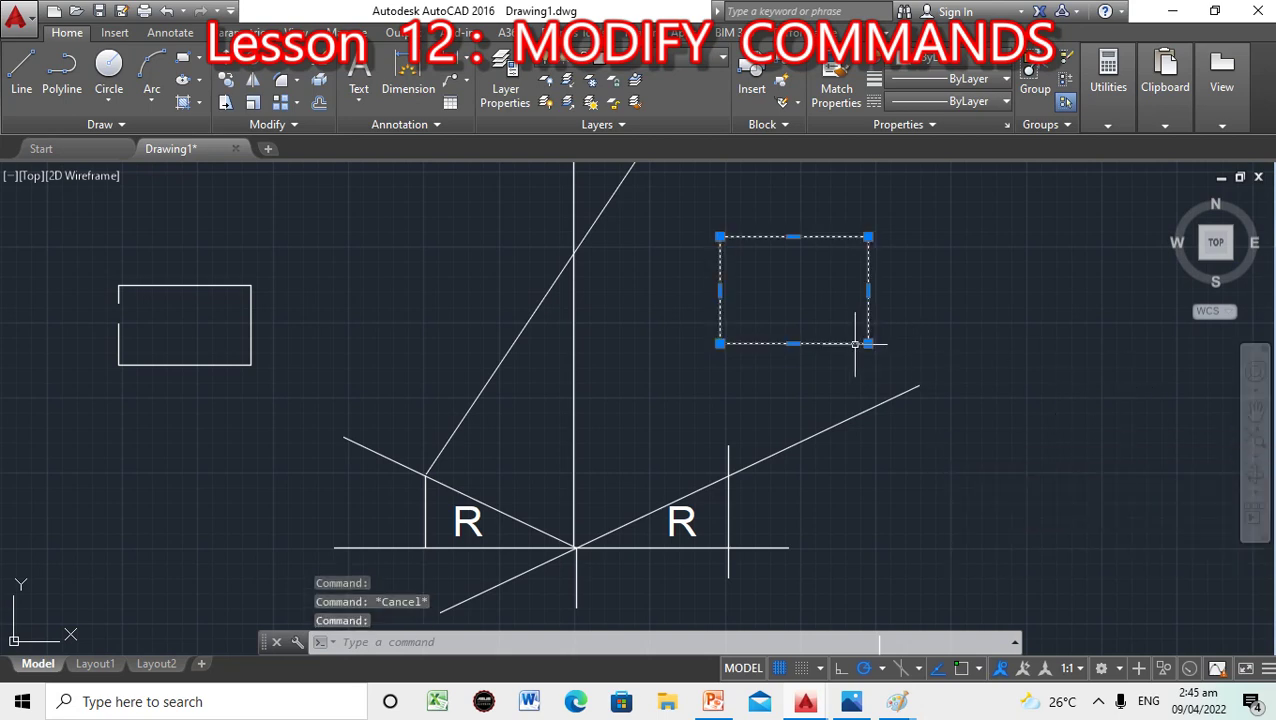
pyautogui.press('Escape')
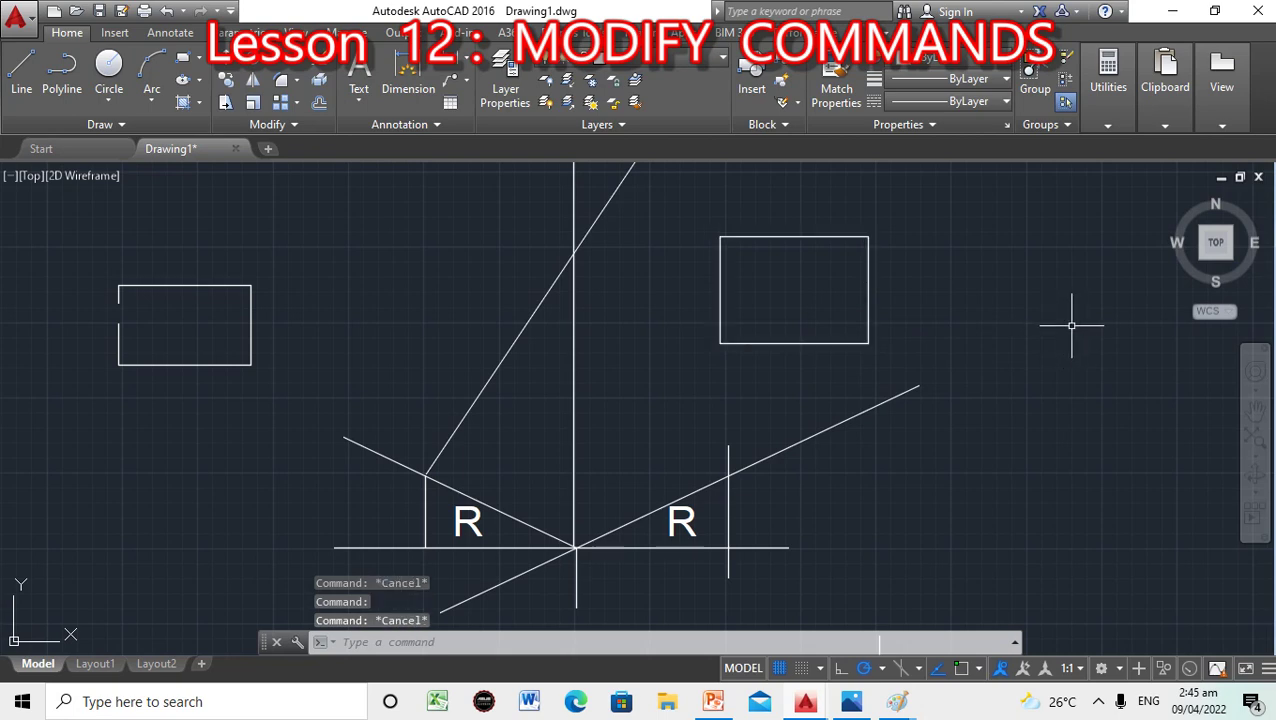
# Break the new rectangle from the middle of its left edge to the midpoint of its top edge, using the Midpoint snap.
pyautogui.click(500, 643)
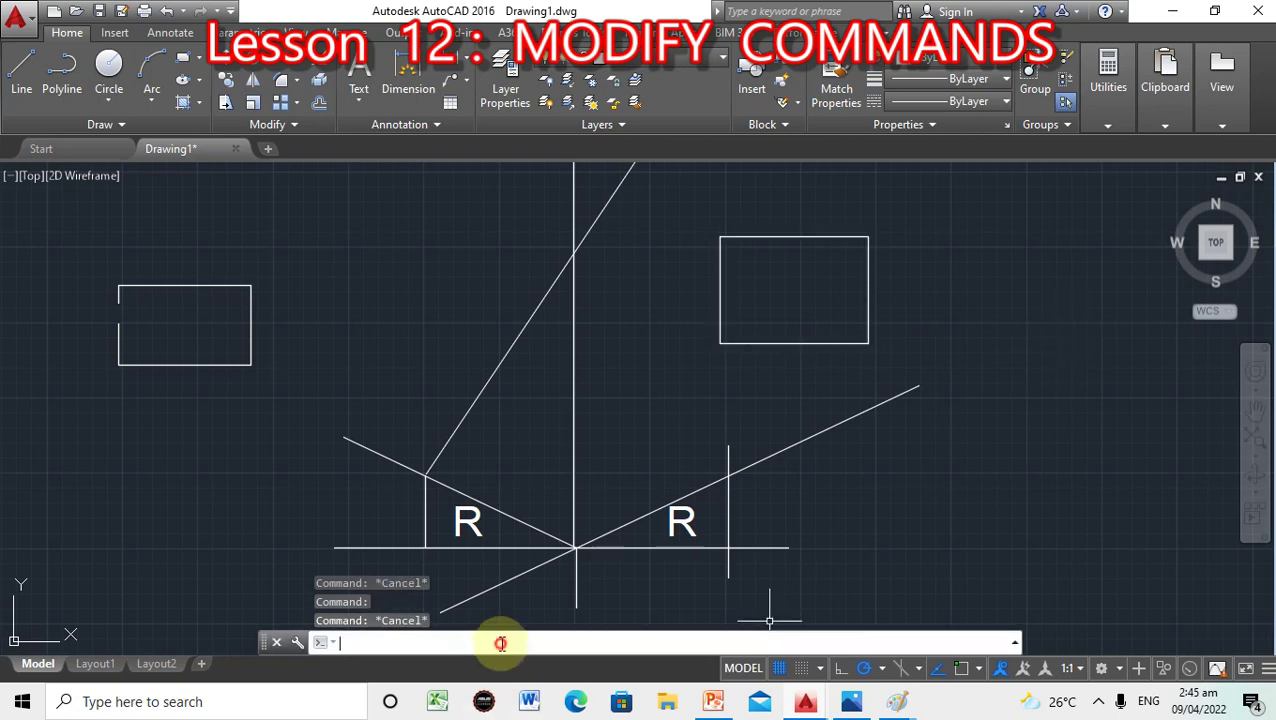
pyautogui.write('BREAK')
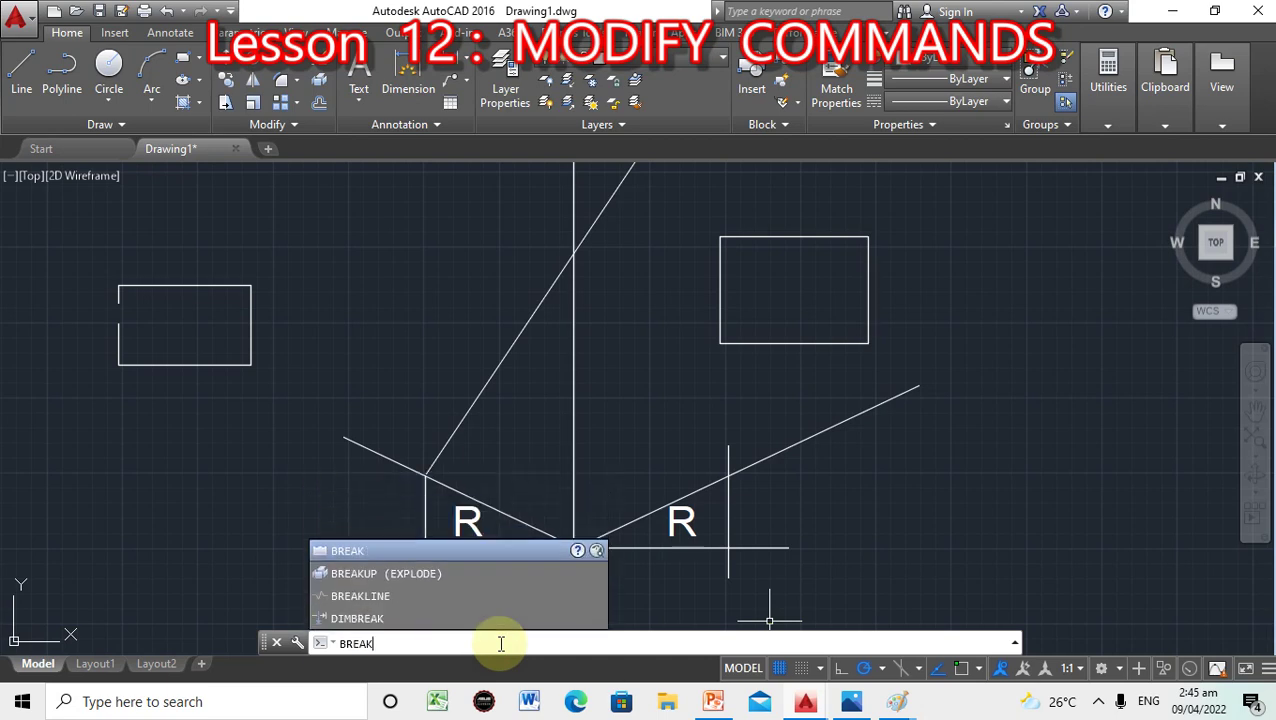
pyautogui.press('Return')
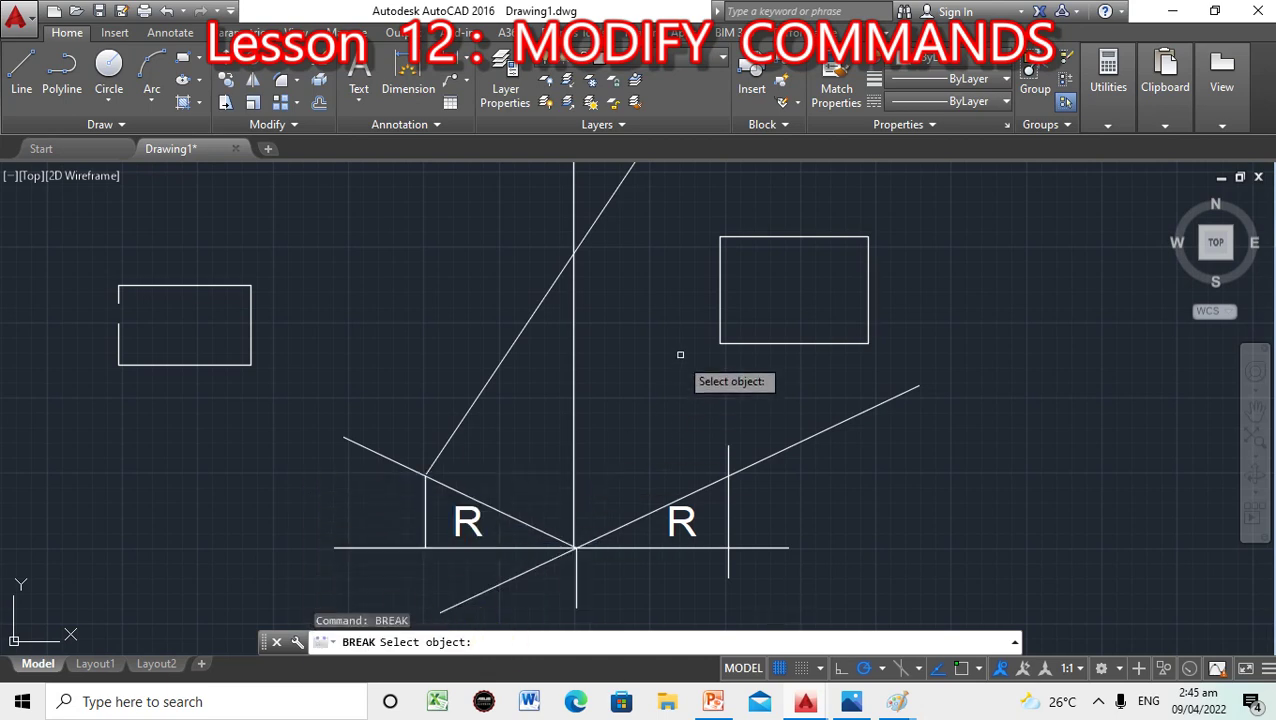
pyautogui.click(719, 290)
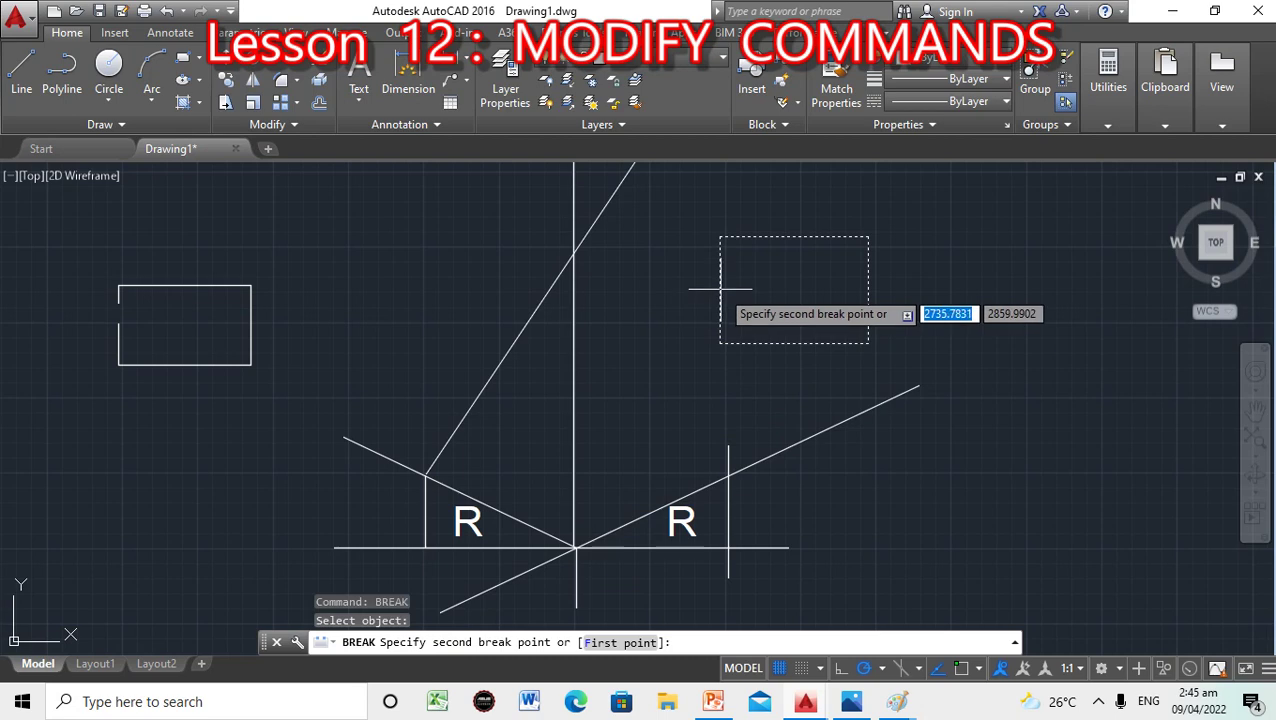
pyautogui.keyDown('shift'); pyautogui.rightClick(798, 237); pyautogui.keyUp('shift')
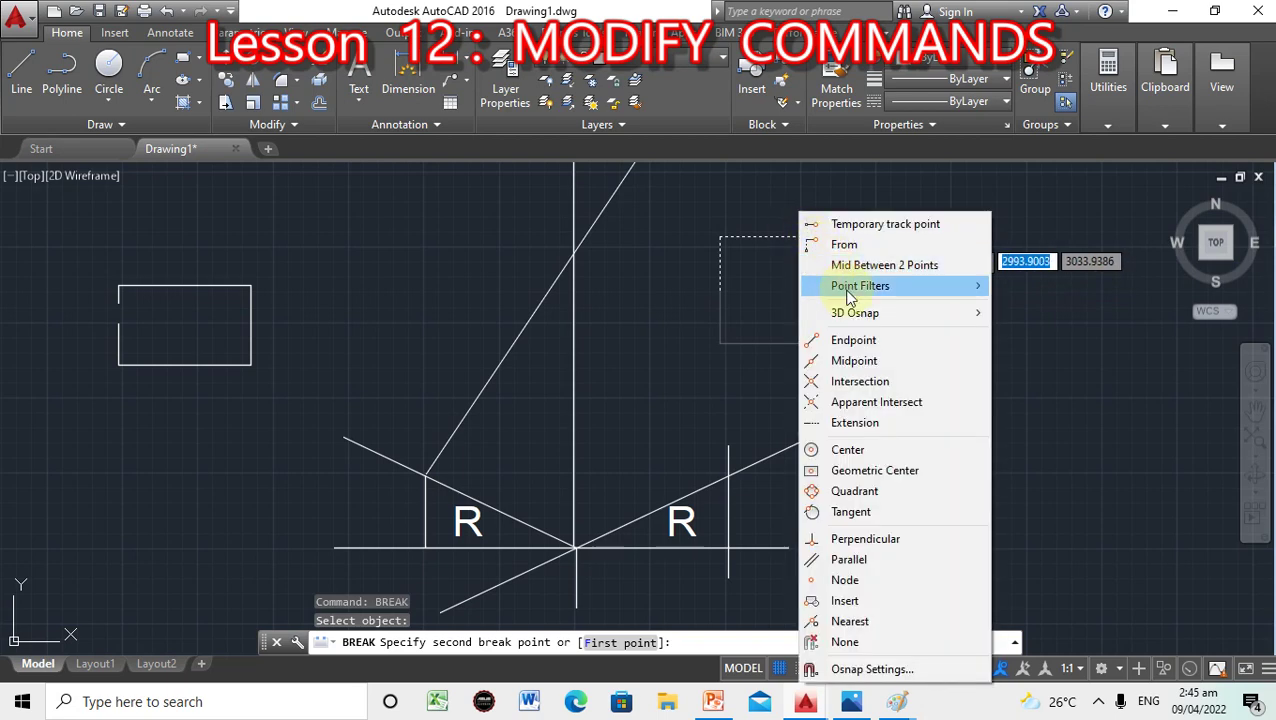
pyautogui.click(858, 357)
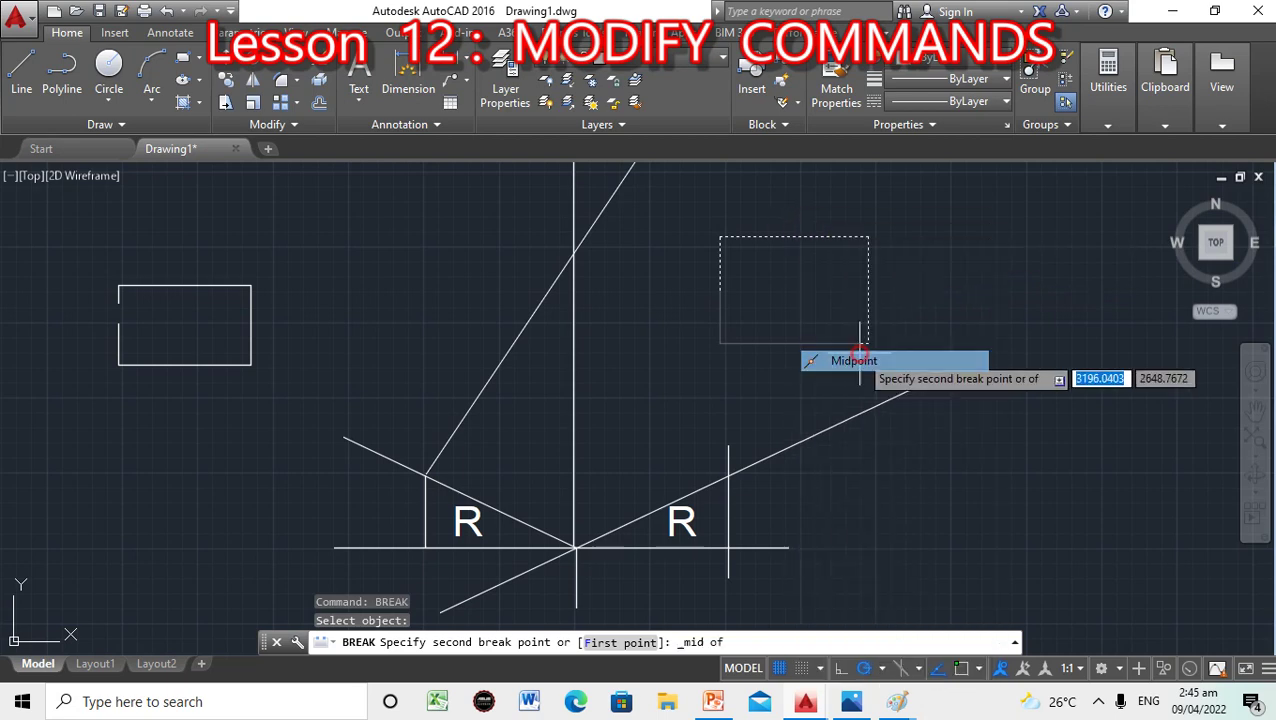
pyautogui.click(795, 236)
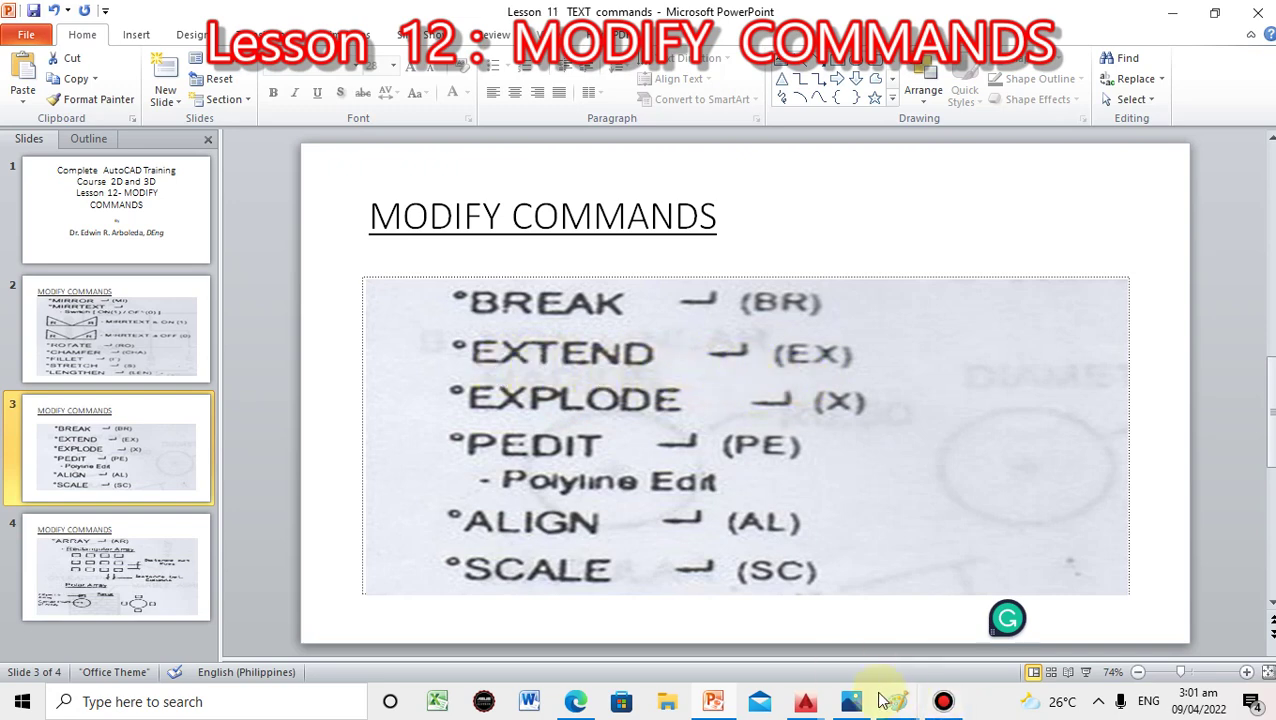
# Switch to the AutoCAD drawing and draw a slightly sloping line in its upper-left area, deleting the extra short vertical segment.
pyautogui.moveTo(806, 705)
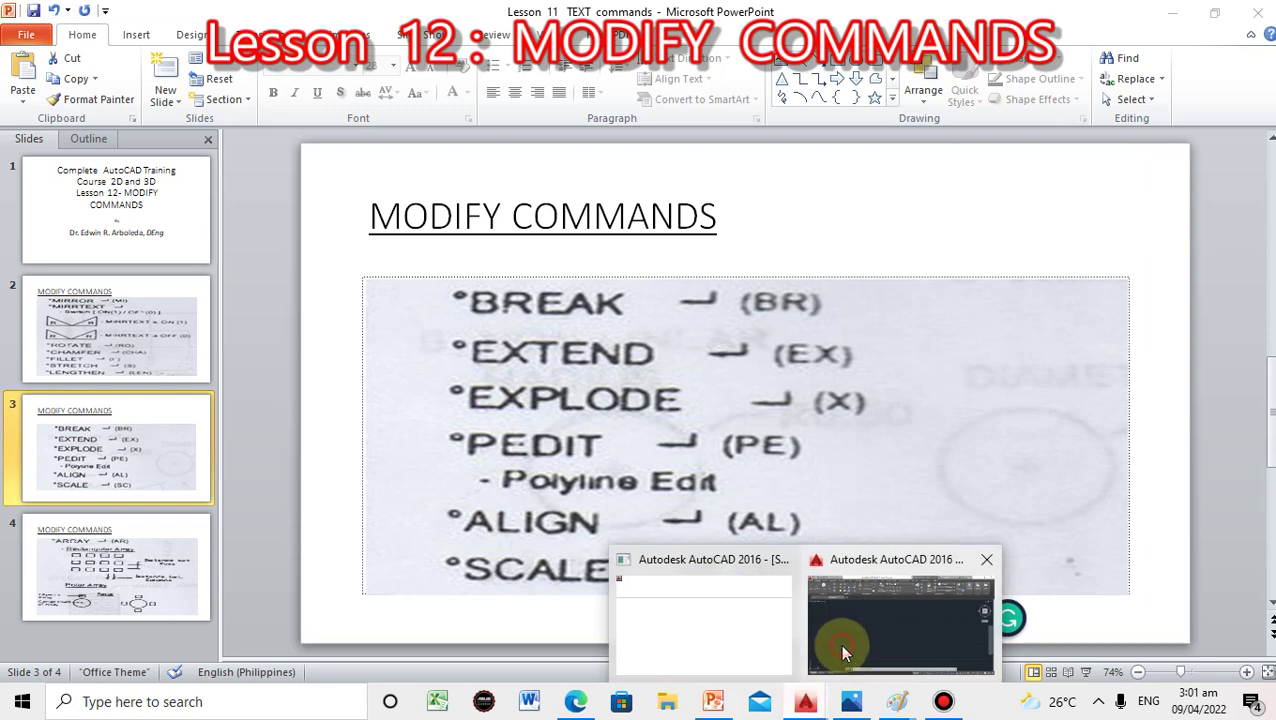
pyautogui.click(840, 640)
pyautogui.write('l')
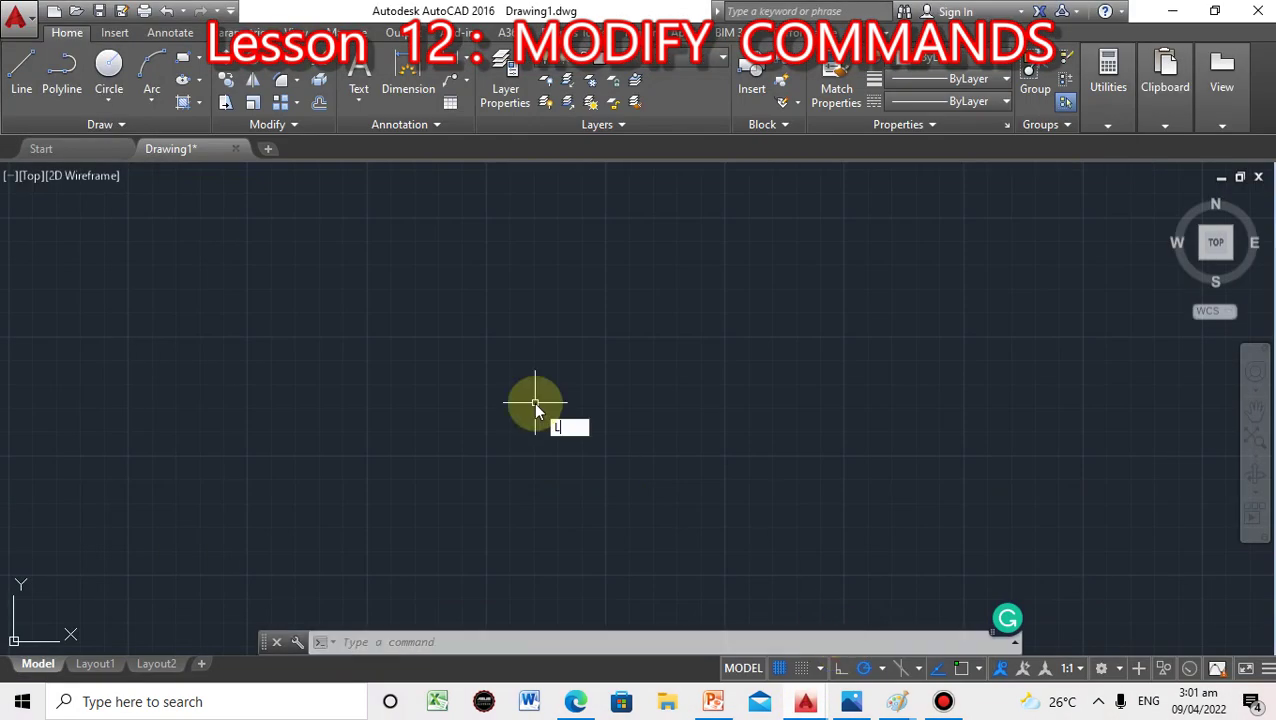
pyautogui.press('Return')
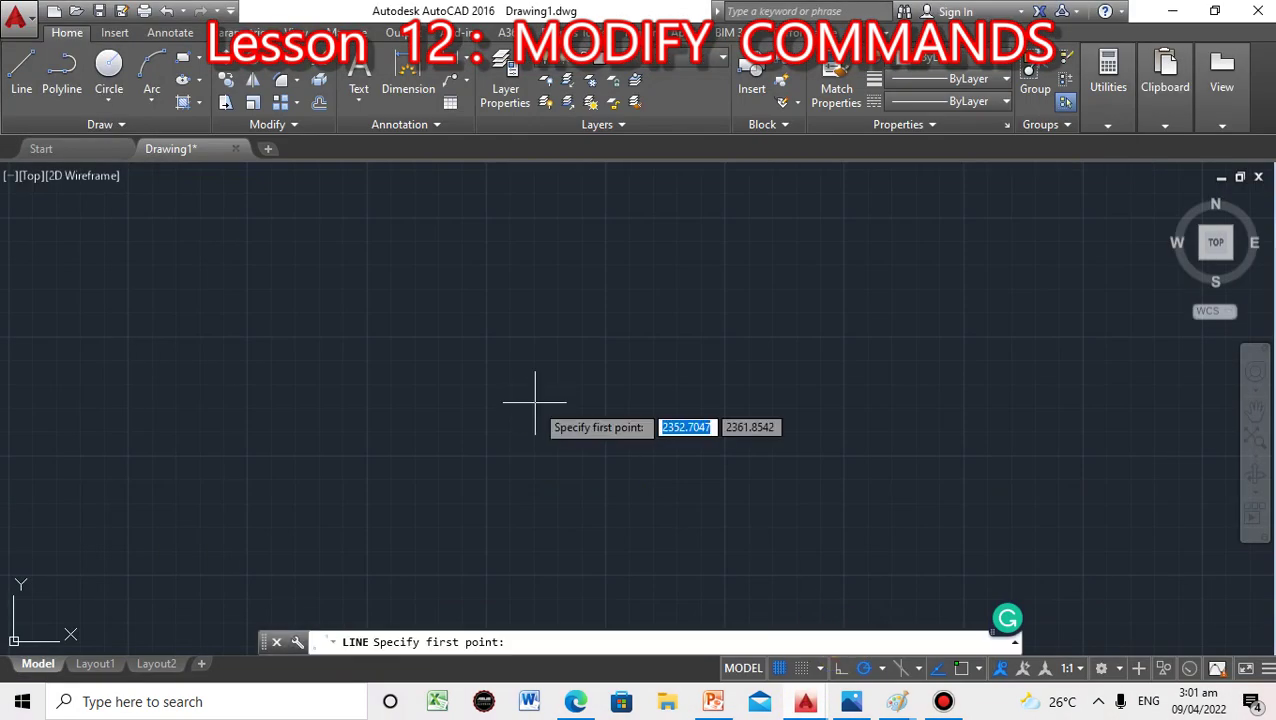
pyautogui.click(130, 329)
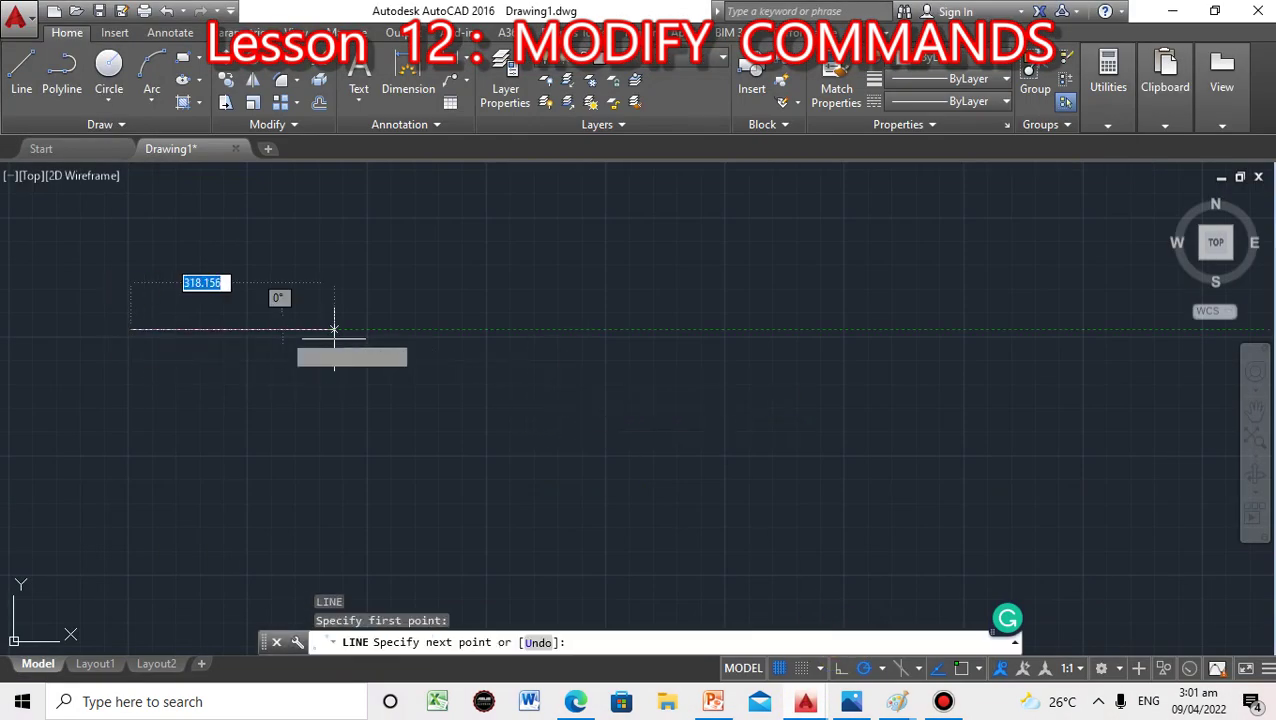
pyautogui.click(363, 282)
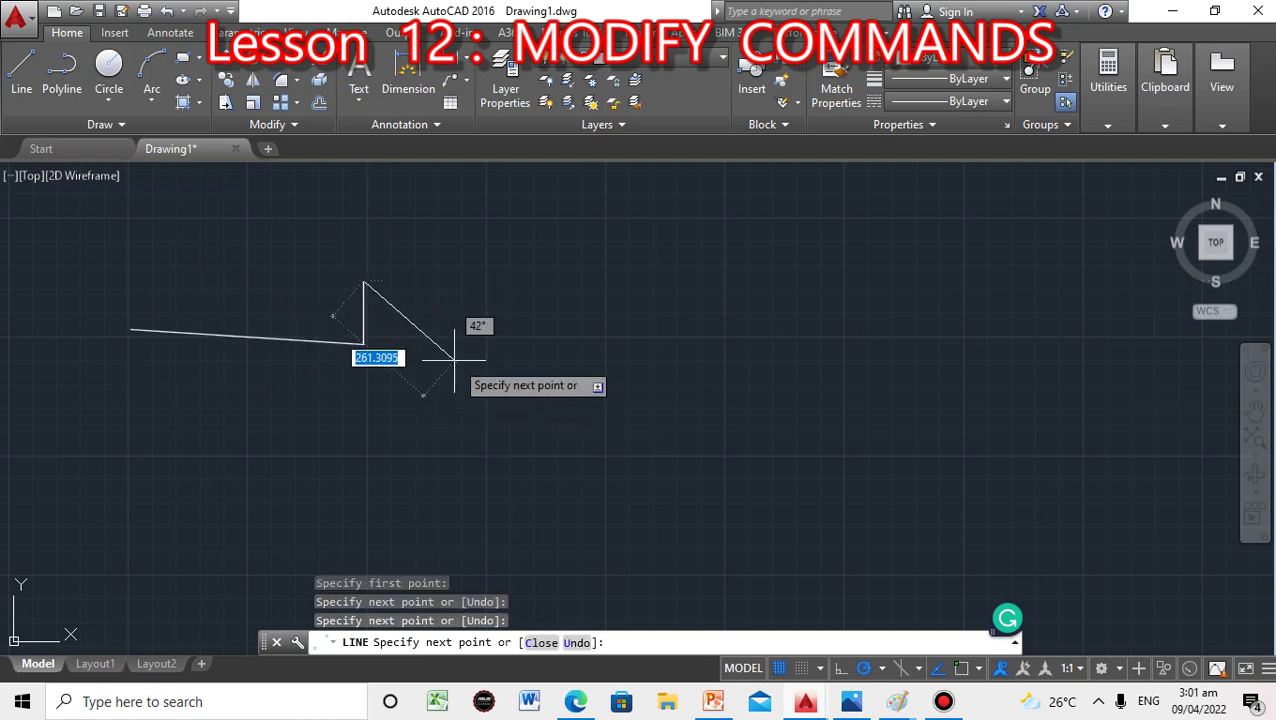
pyautogui.press('Escape')
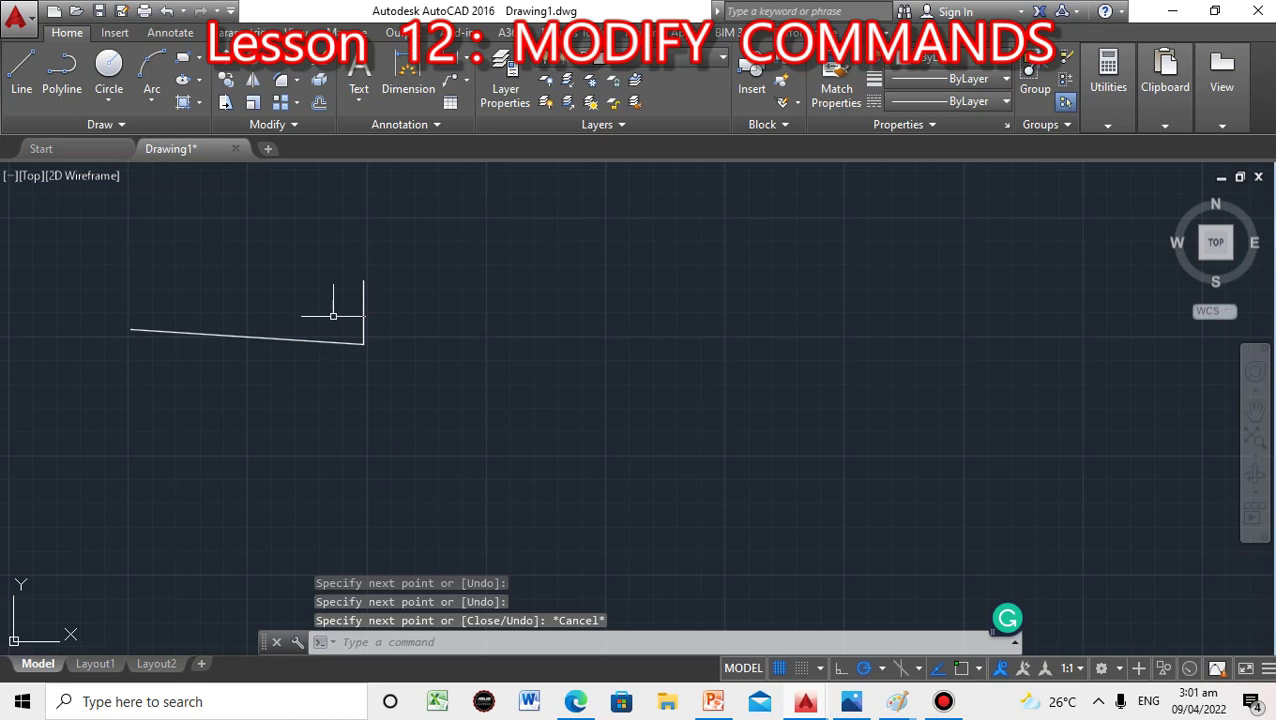
pyautogui.click(363, 306)
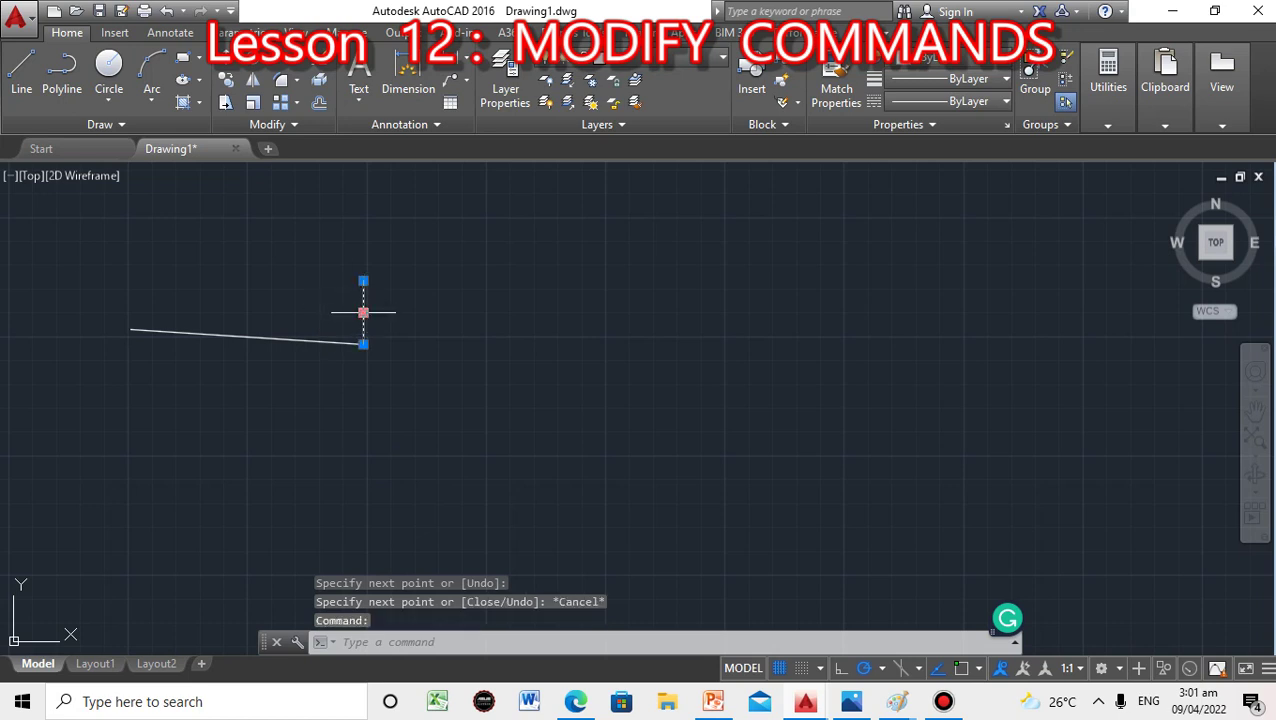
pyautogui.press('Delete')
# Draw a horizontal line about 700 units long below the sloping line.
pyautogui.write('l')
pyautogui.press('Return')
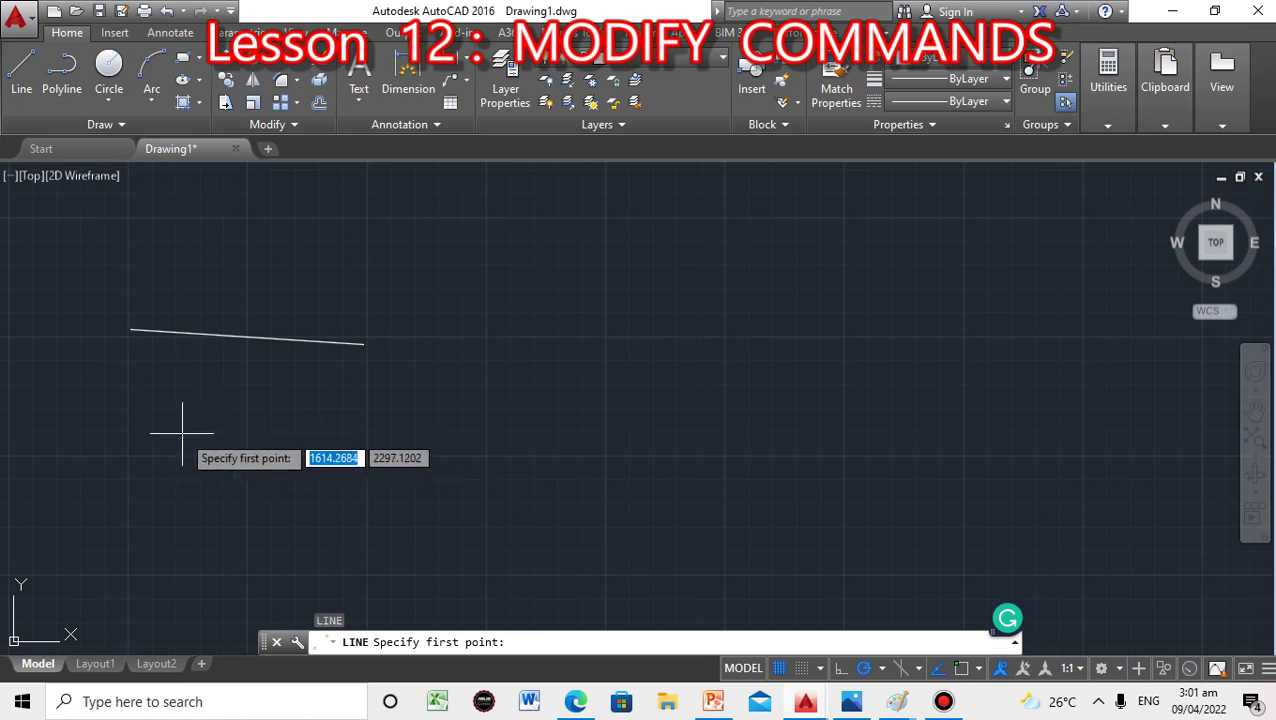
pyautogui.click(114, 412)
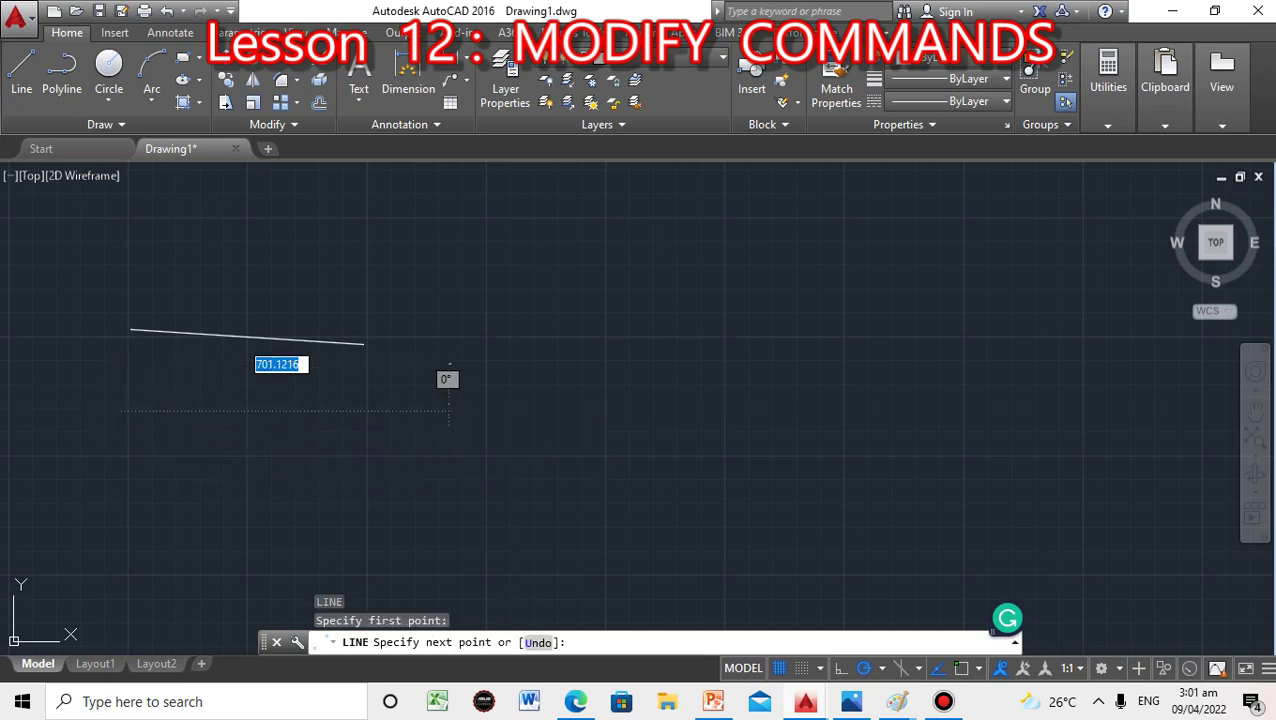
pyautogui.click(450, 410)
pyautogui.press('Return')
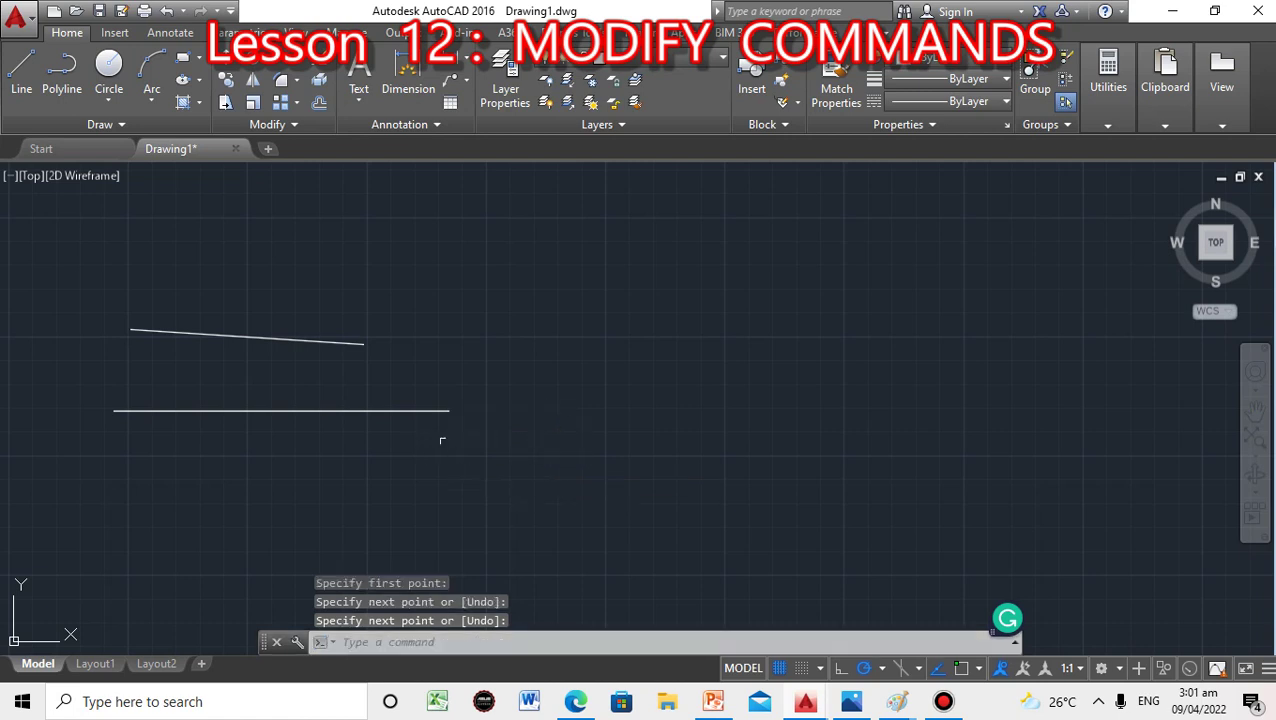
# Draw a longer horizontal line below the existing horizontal line, reaching past both of its ends.
pyautogui.press('Return')
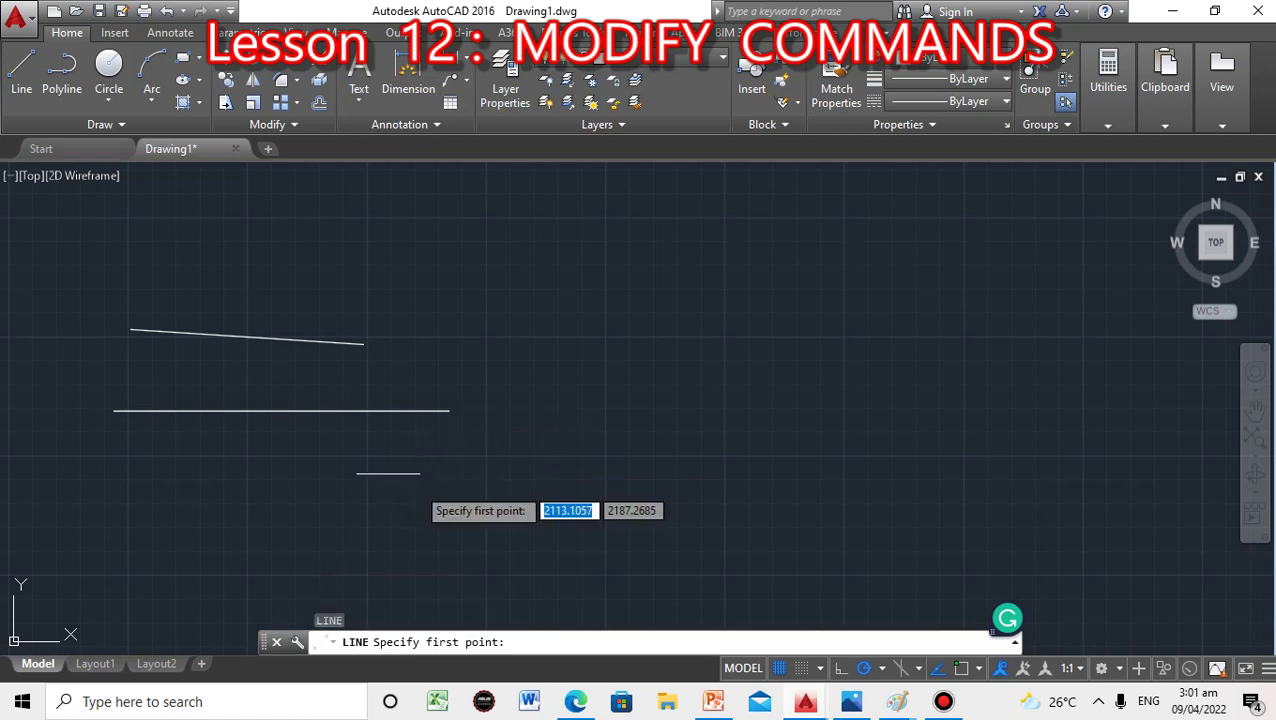
pyautogui.click(70, 494)
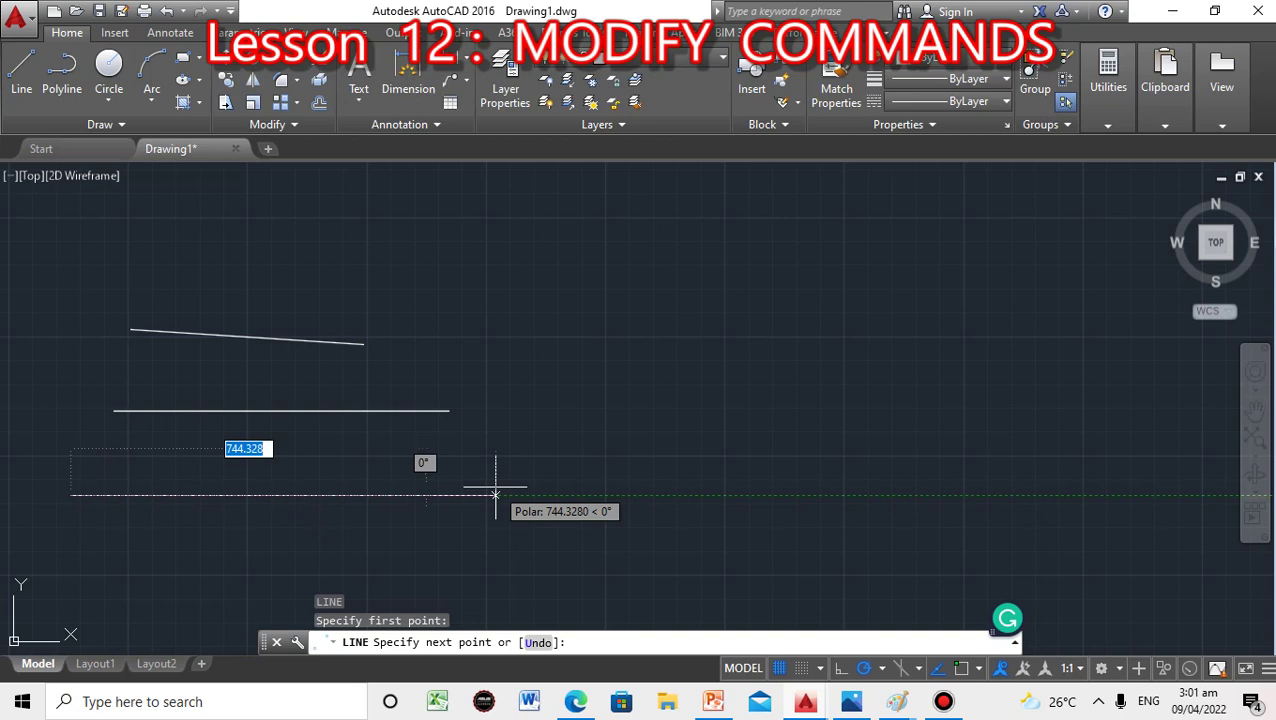
pyautogui.click(523, 494)
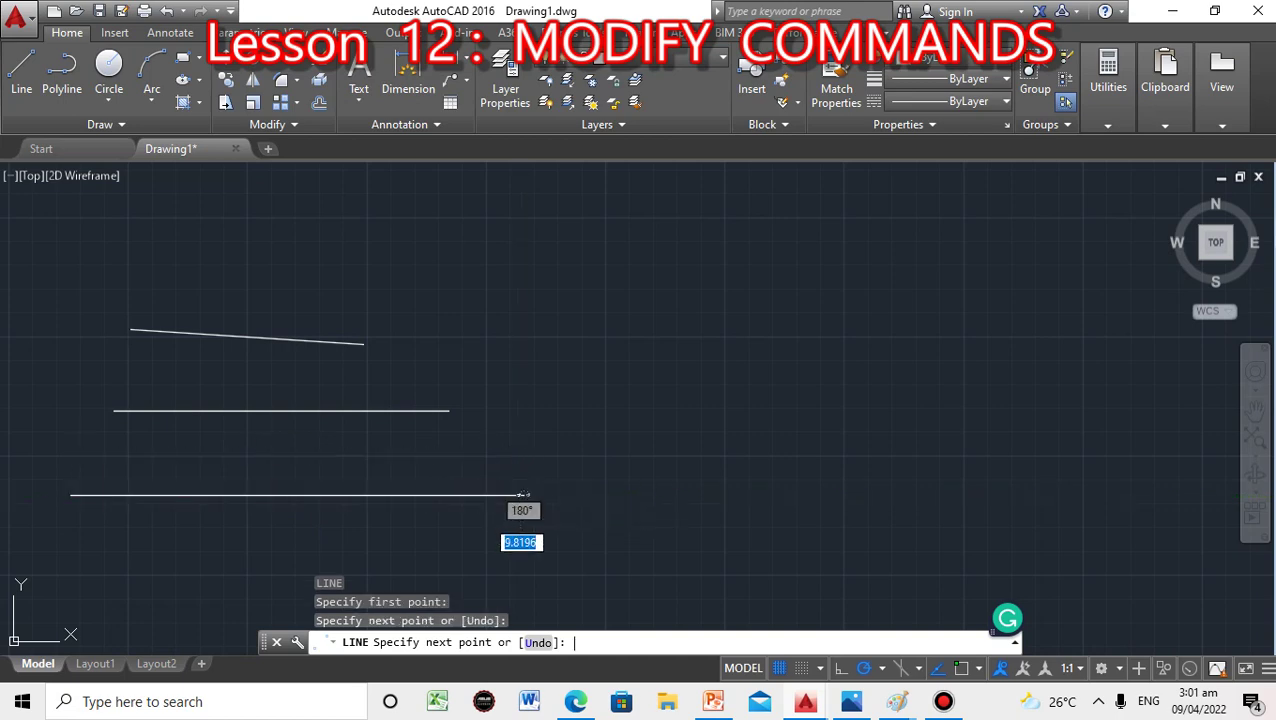
pyautogui.press('Return')
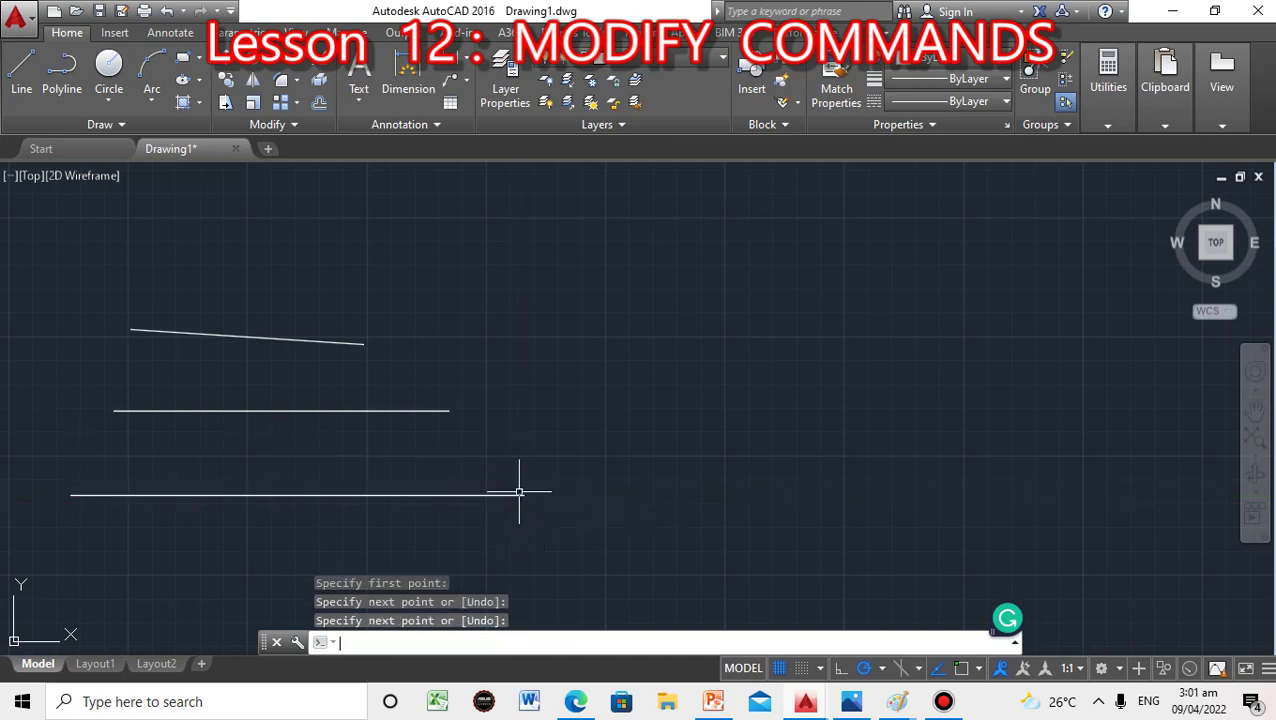
# Draw a tall vertical line well to the right of the three lines, spanning above and below all of them.
pyautogui.click(960, 225)
pyautogui.write('l')
pyautogui.press('Return')
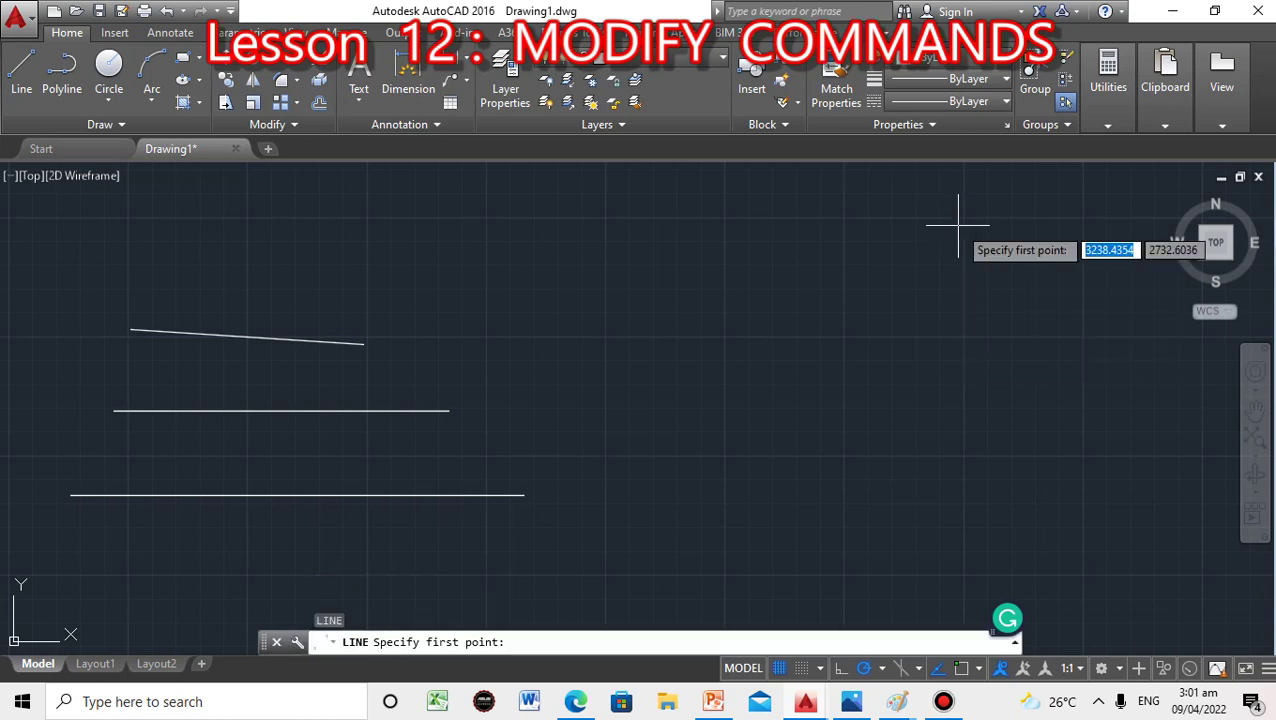
pyautogui.click(950, 219)
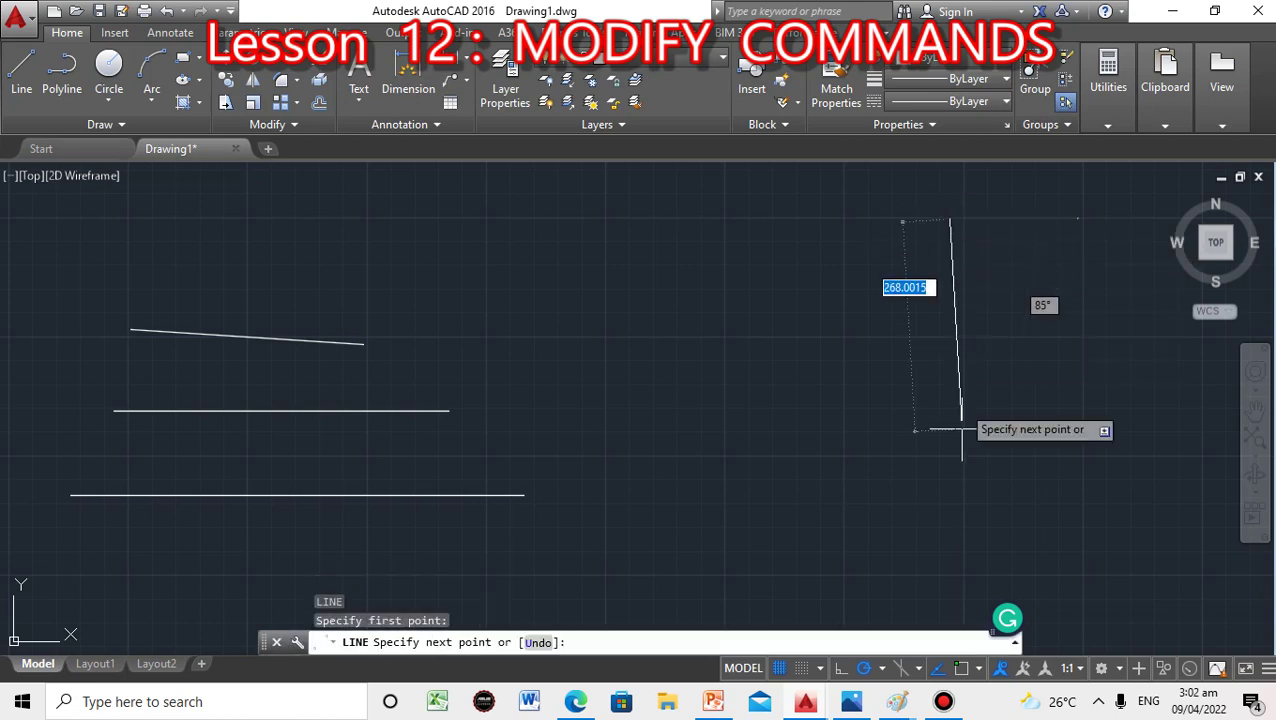
pyautogui.click(950, 600)
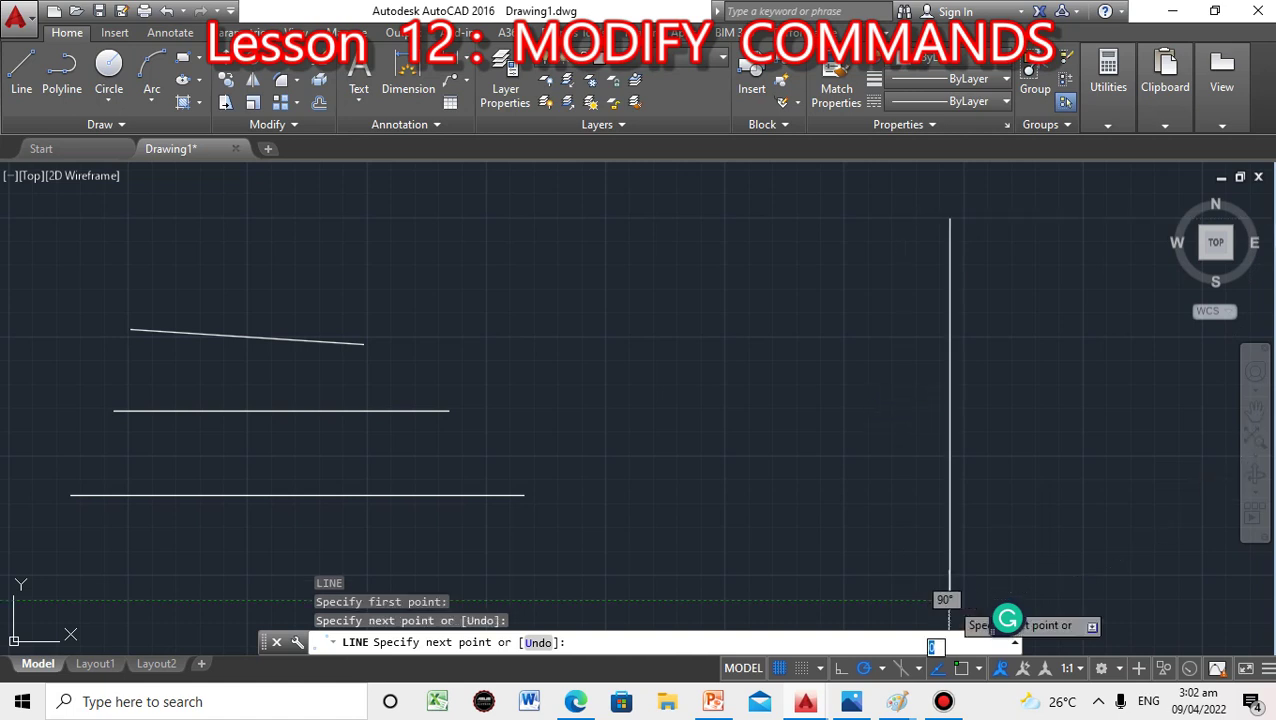
pyautogui.press('Return')
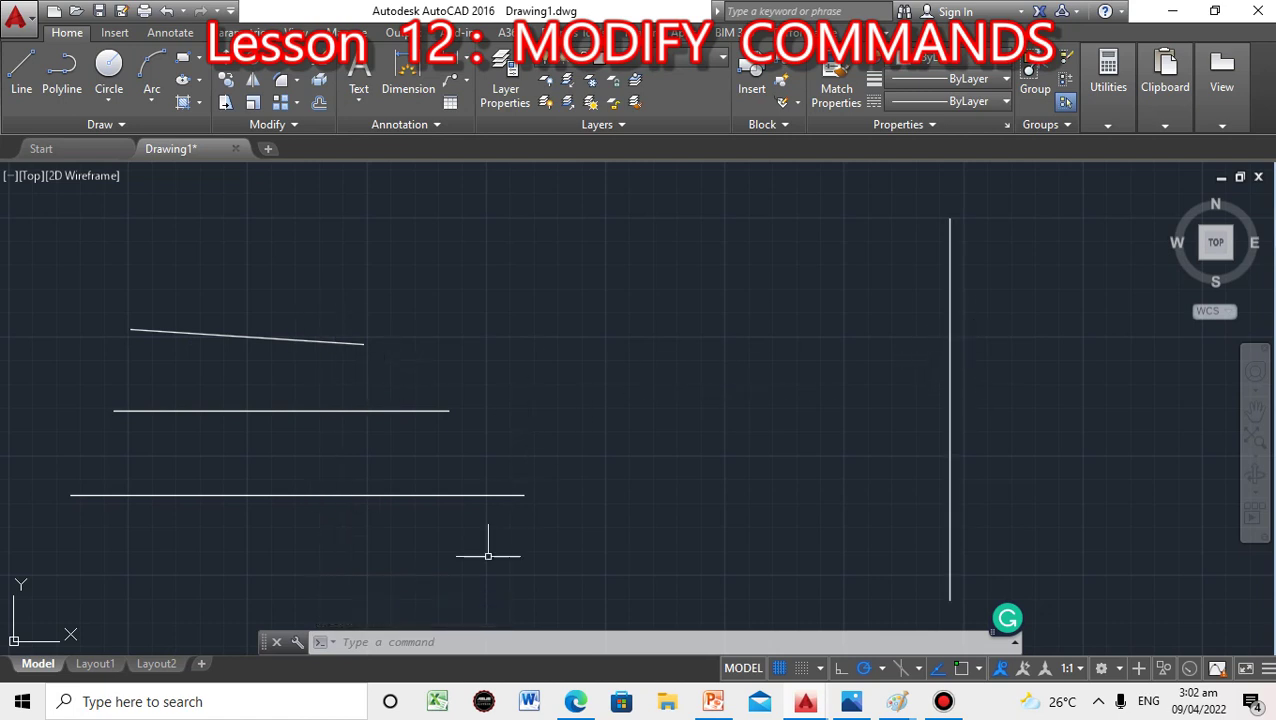
# Extend the sloping line and both horizontal lines to the tall vertical line using the Extend command.
pyautogui.click(430, 648)
pyautogui.click(430, 648)
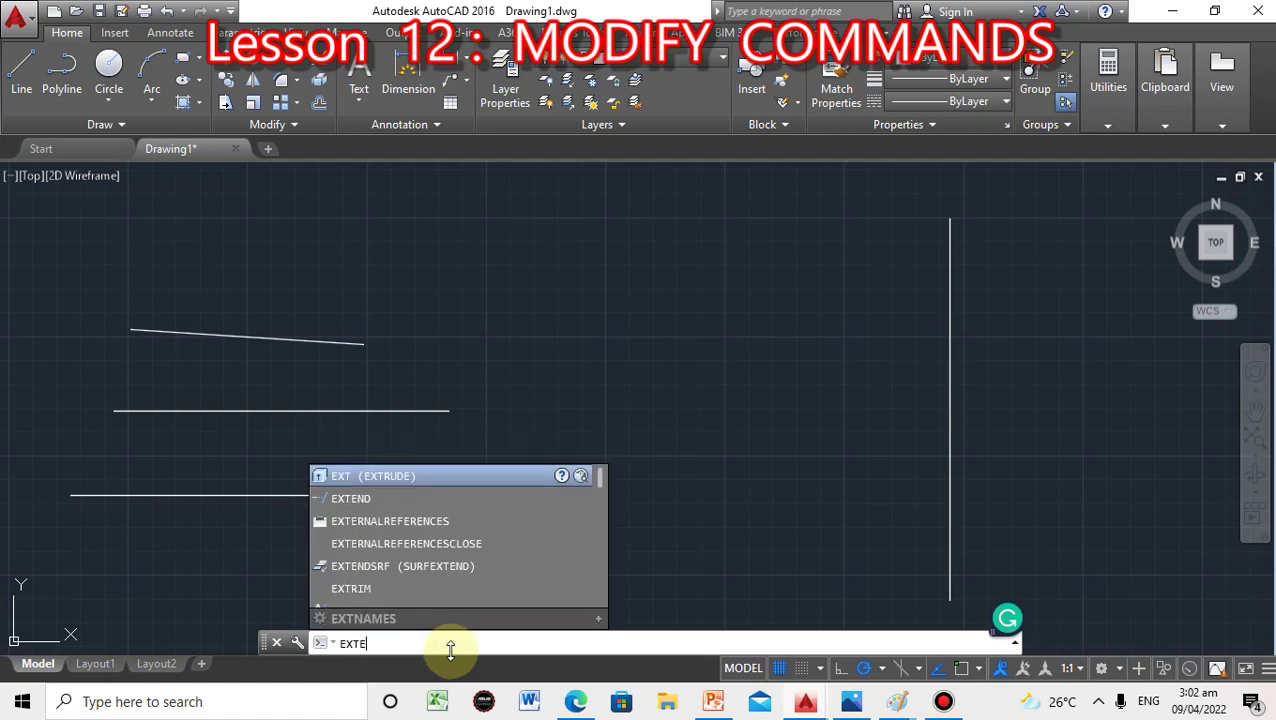
pyautogui.write('ND')
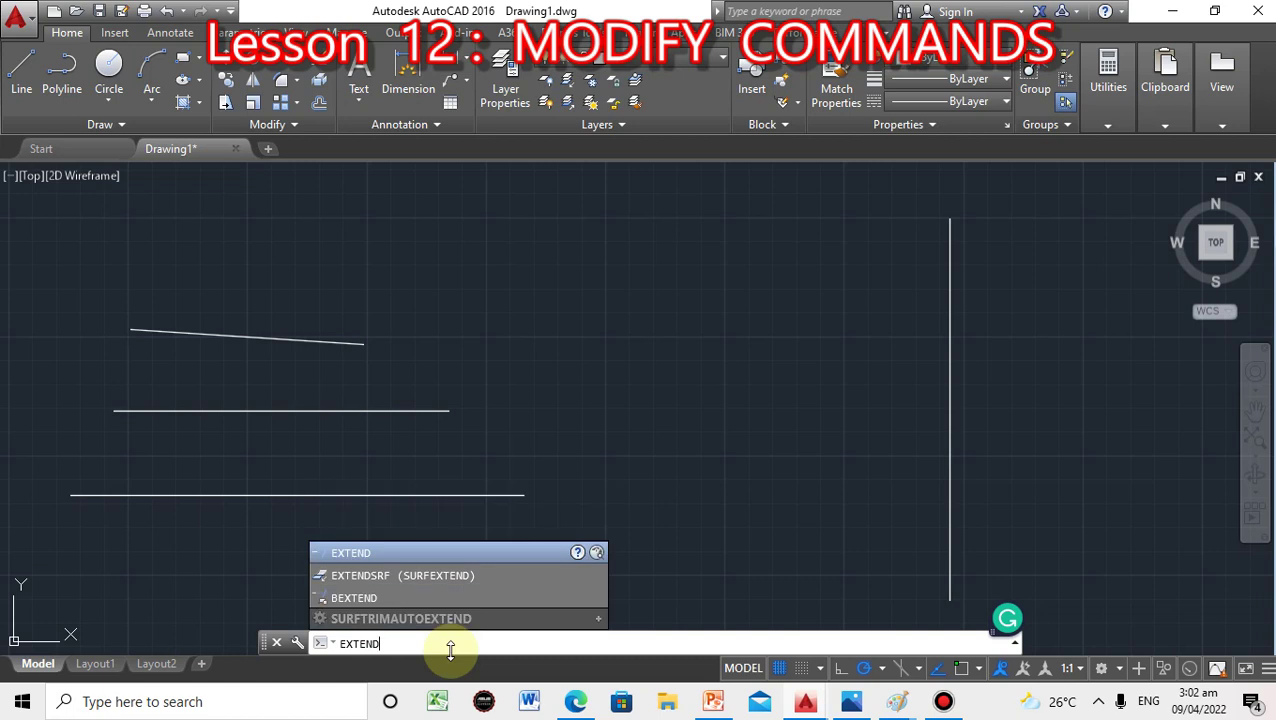
pyautogui.press('Return')
pyautogui.click(284, 282)
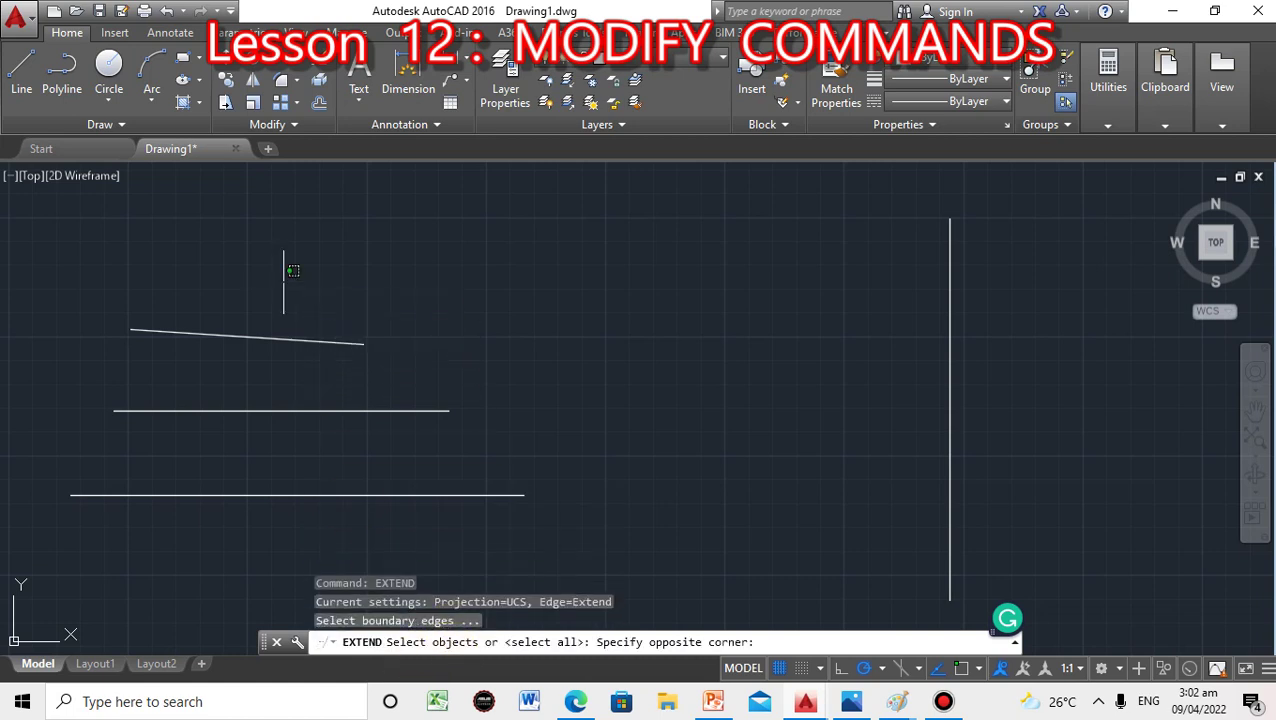
pyautogui.click(307, 545)
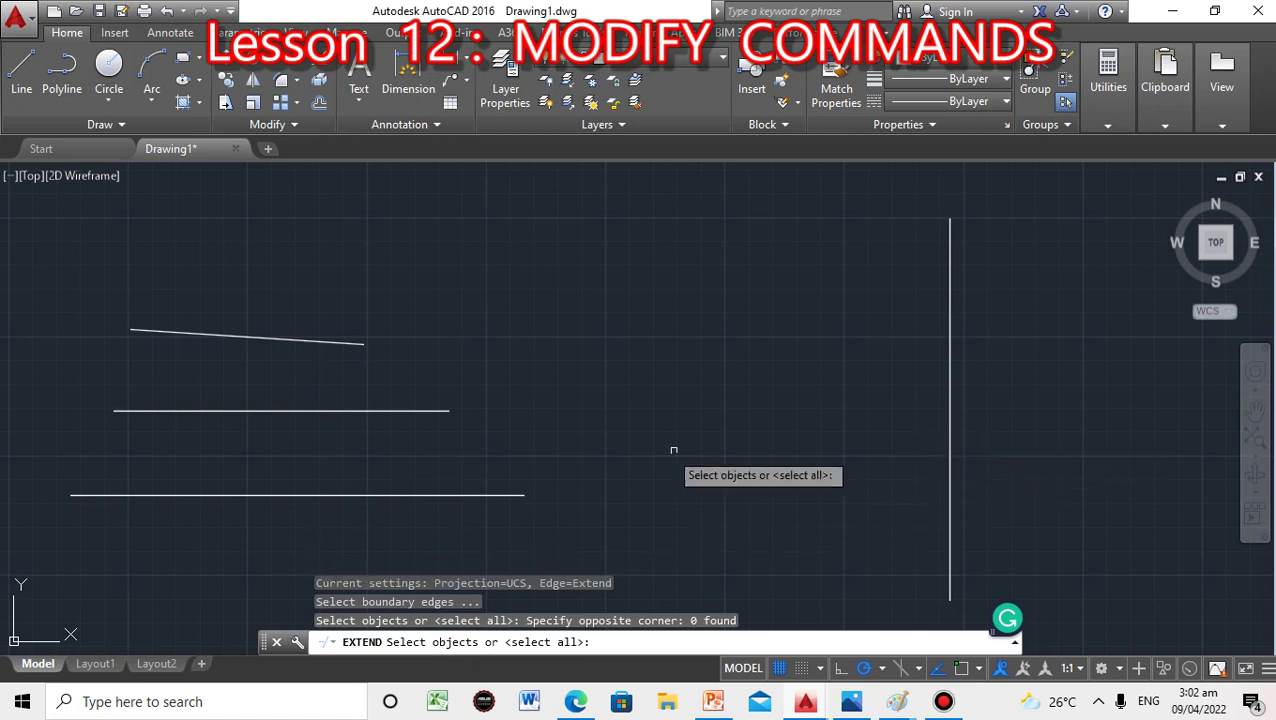
pyautogui.click(951, 446)
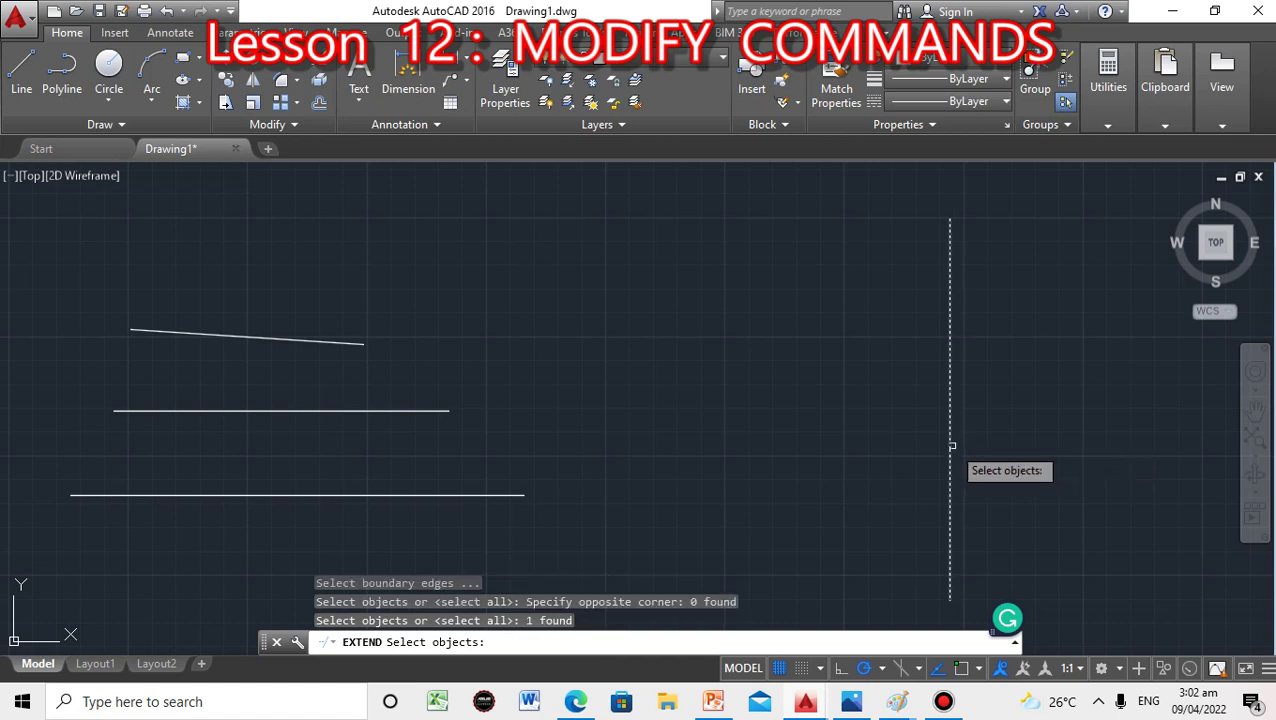
pyautogui.press('Return')
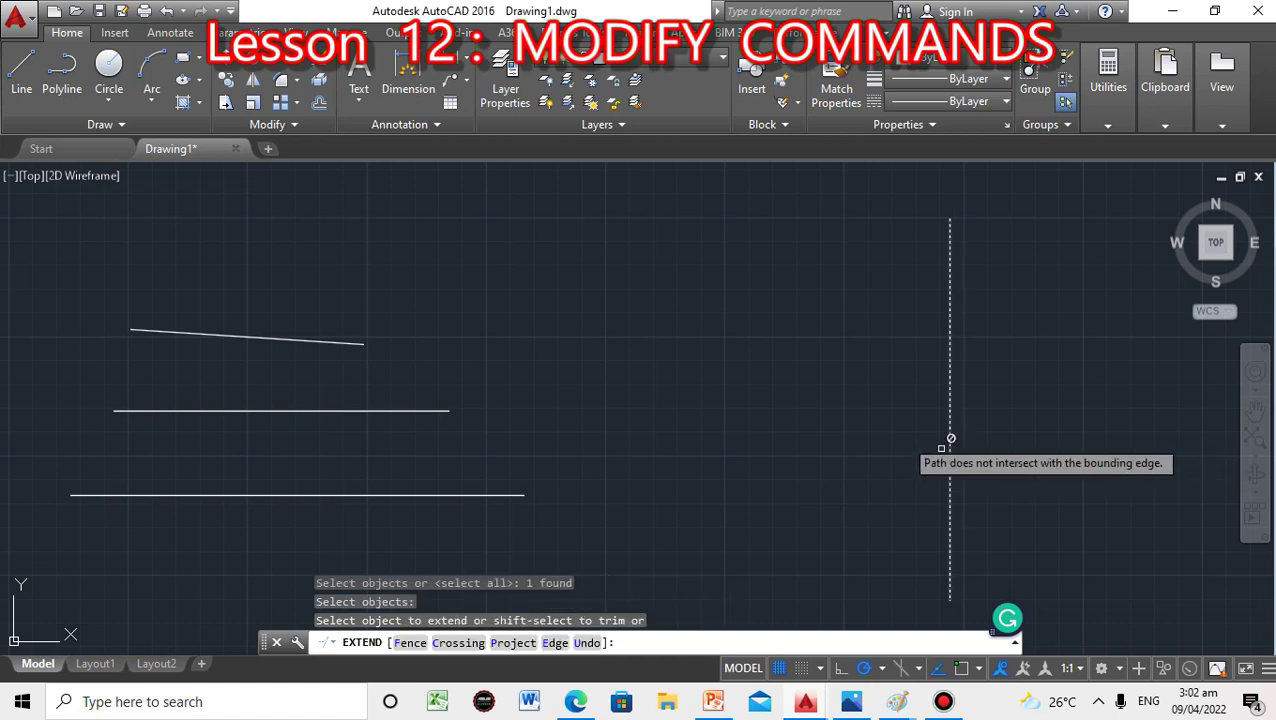
pyautogui.click(282, 264)
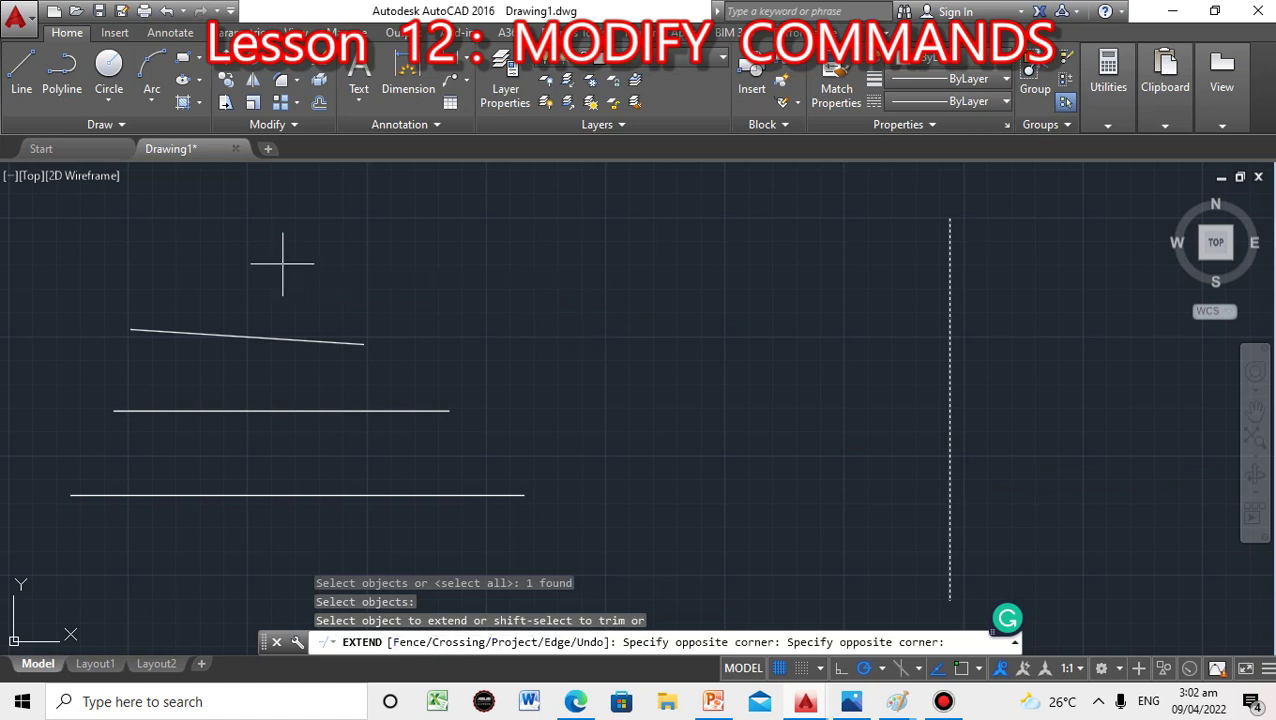
pyautogui.click(314, 537)
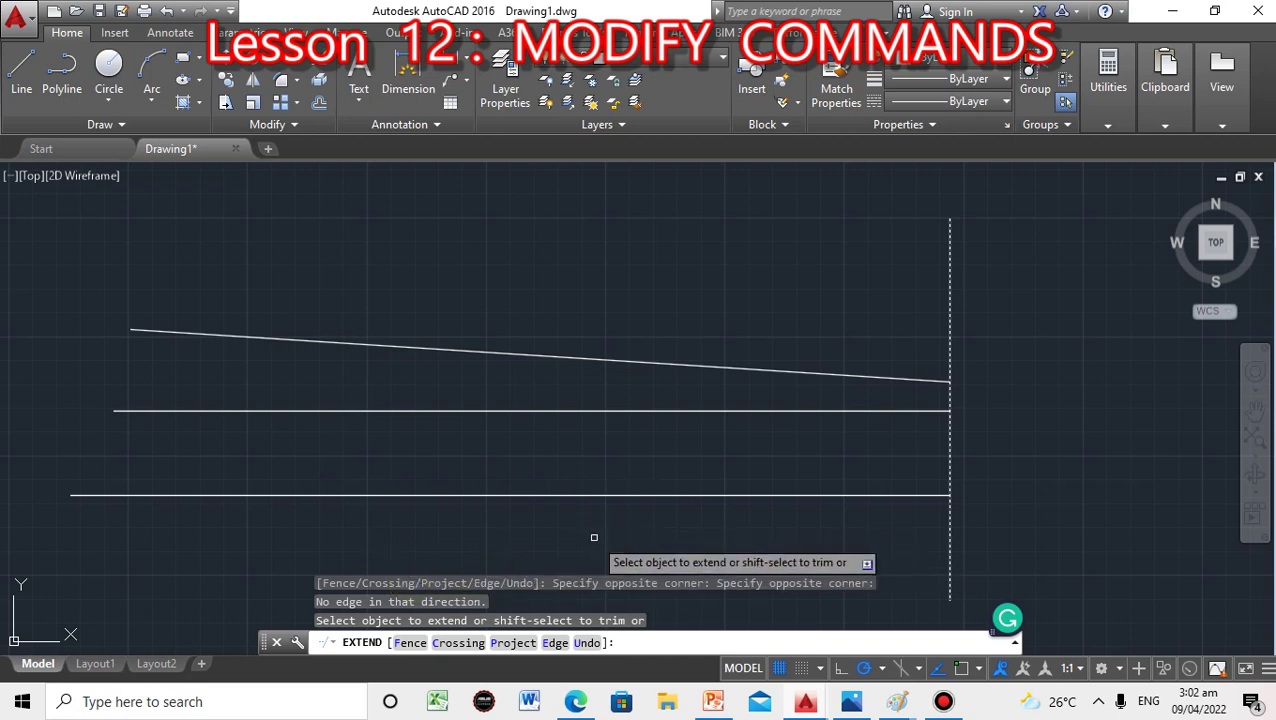
pyautogui.press('Escape')
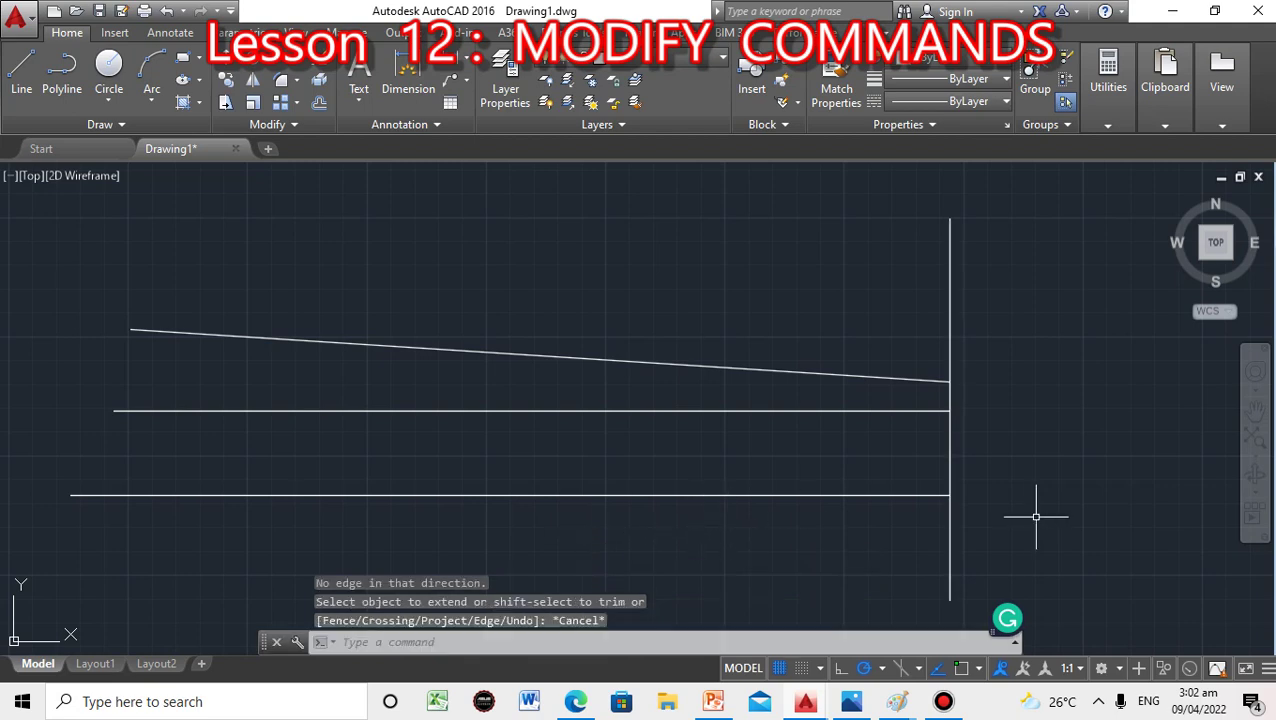
pyautogui.write('l')
pyautogui.press('Return')
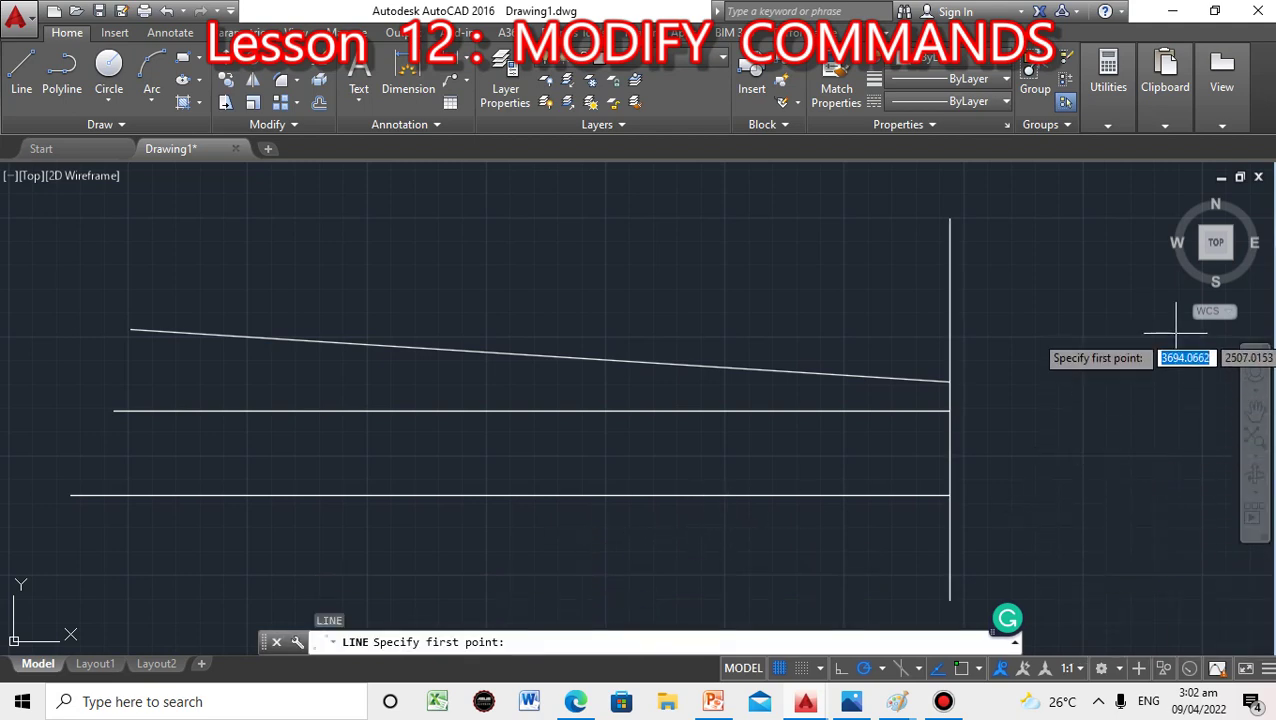
pyautogui.click(1254, 413)
pyautogui.moveTo(1120, 449)
pyautogui.mouseDown()
pyautogui.moveTo(860, 427)
pyautogui.moveTo(745, 440)
pyautogui.mouseUp()
pyautogui.press('Escape')
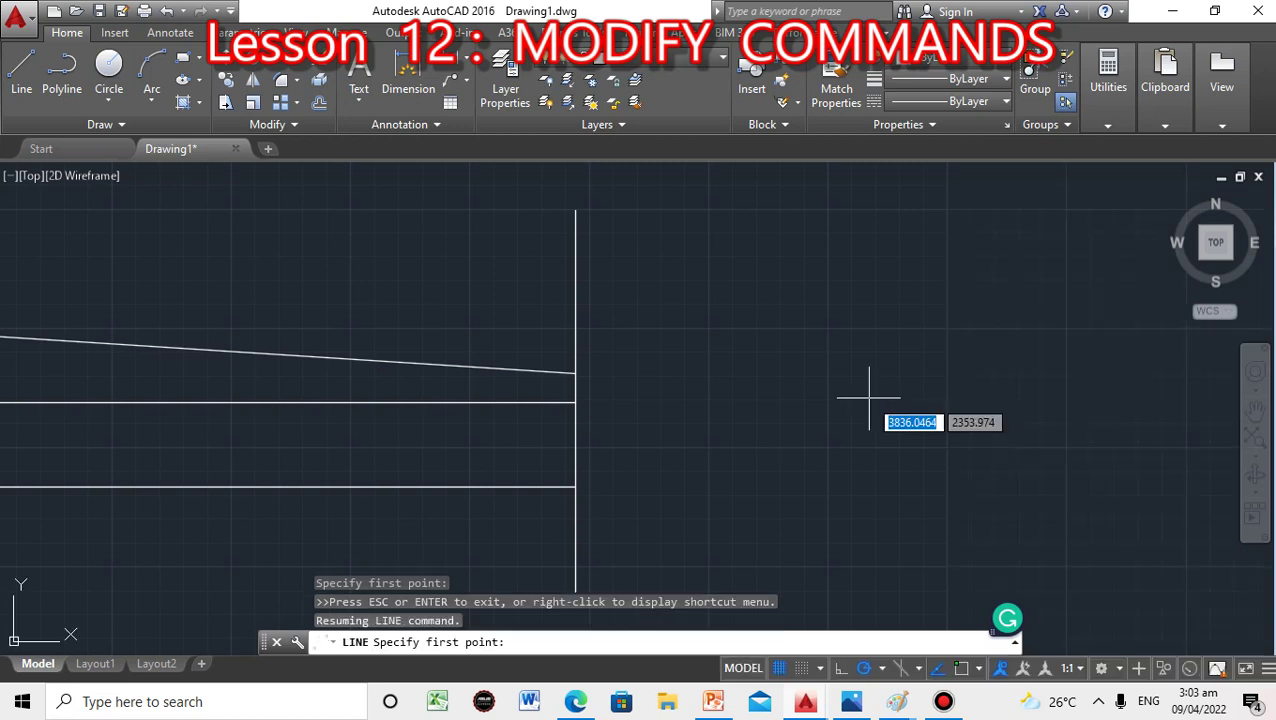
pyautogui.write('L')
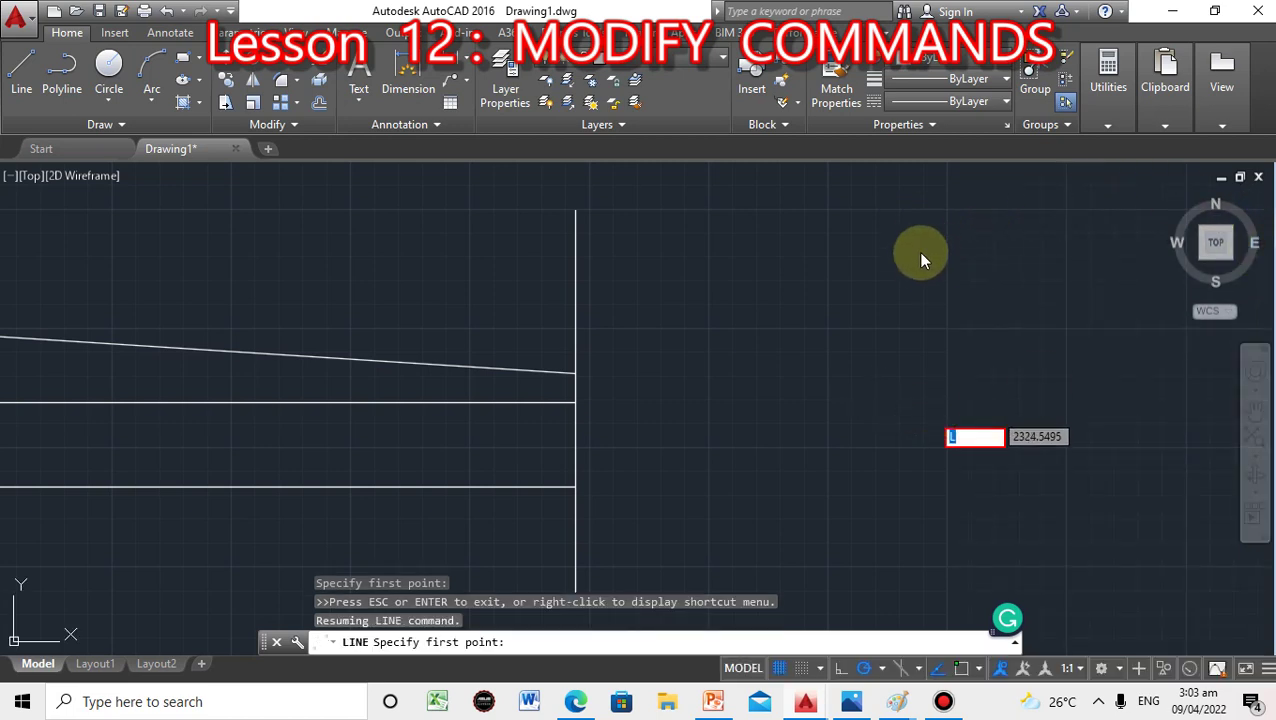
pyautogui.press('Escape')
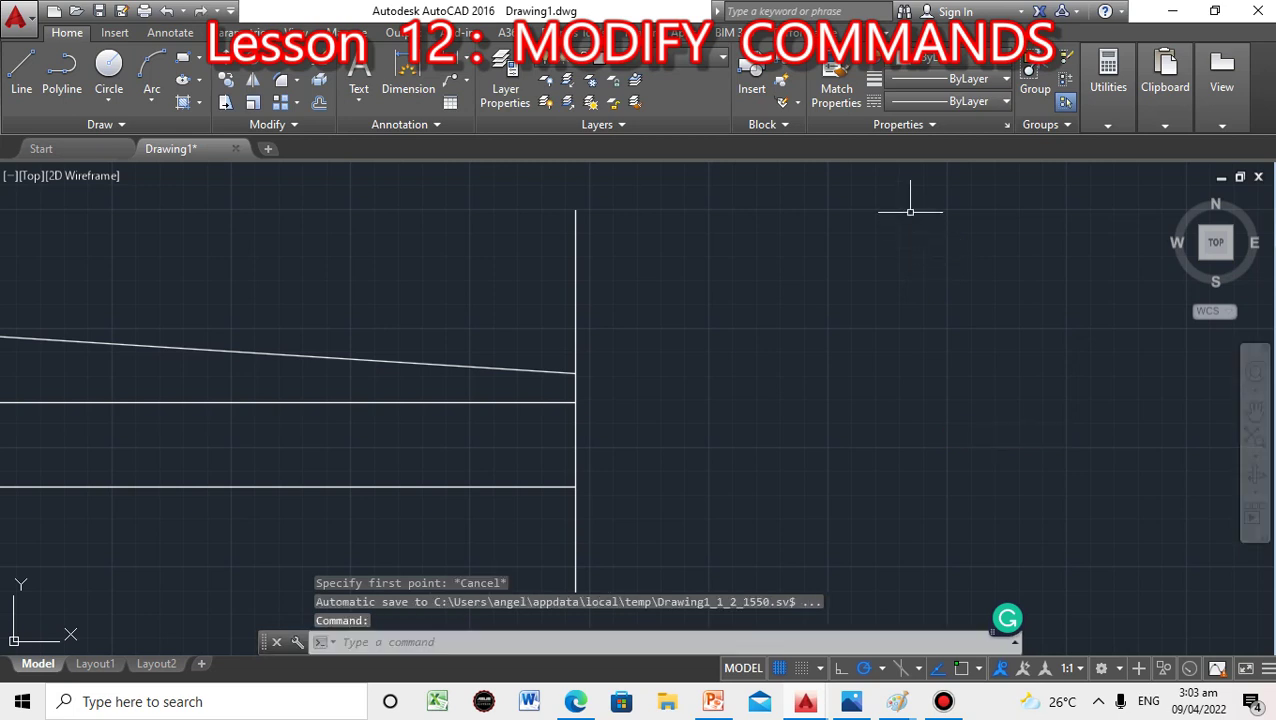
pyautogui.click(910, 208)
pyautogui.press('Escape')
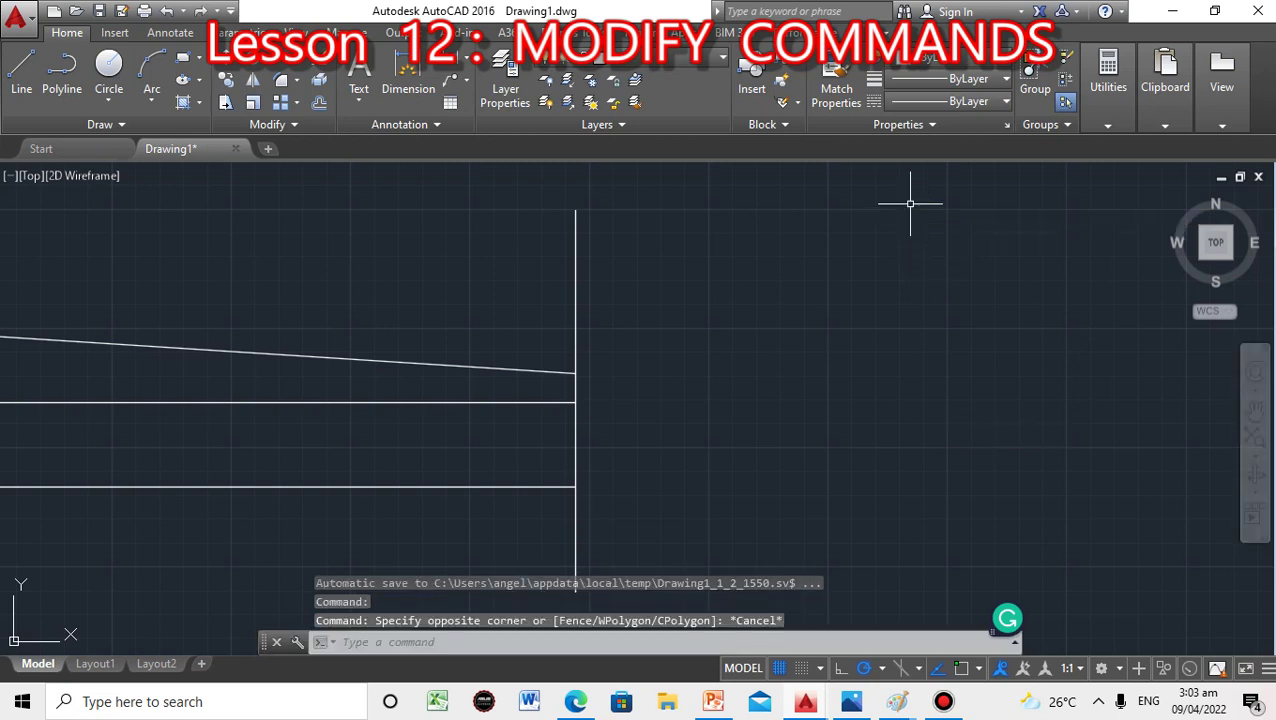
# Draw a second vertical line to the right of the existing vertical line, spanning about the same height.
pyautogui.click(627, 643)
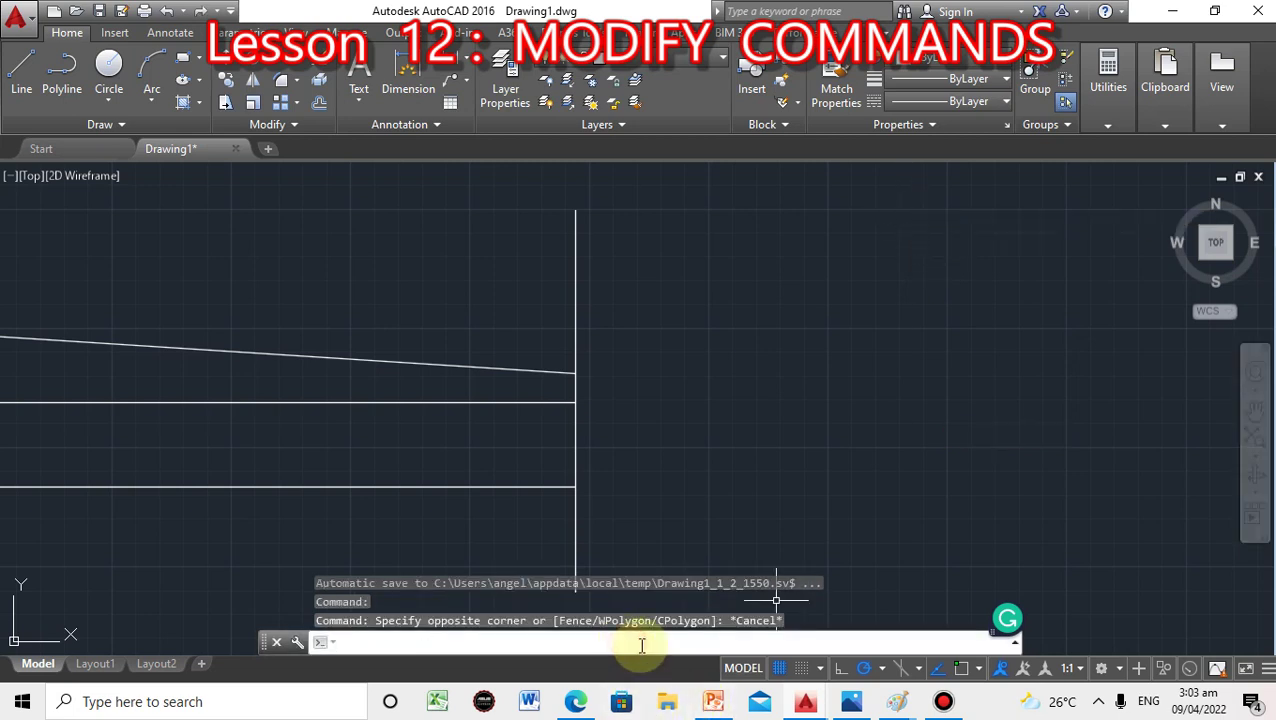
pyautogui.write('l')
pyautogui.press('Return')
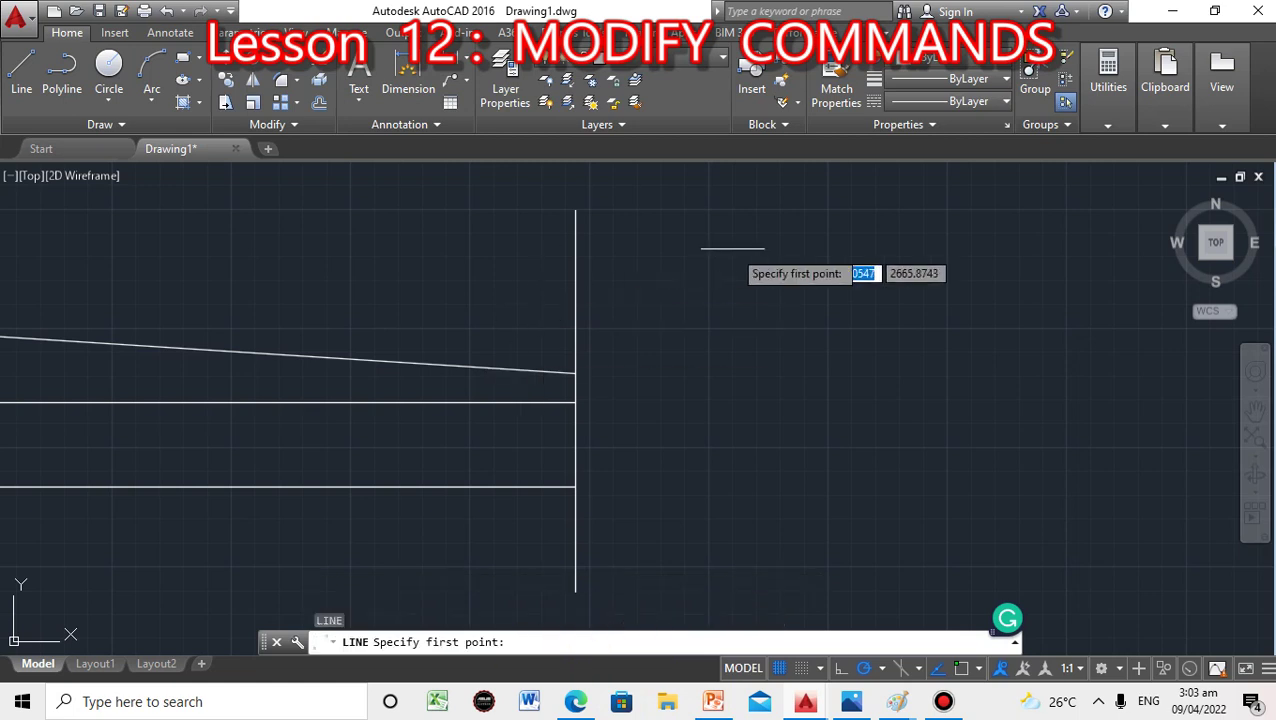
pyautogui.click(805, 212)
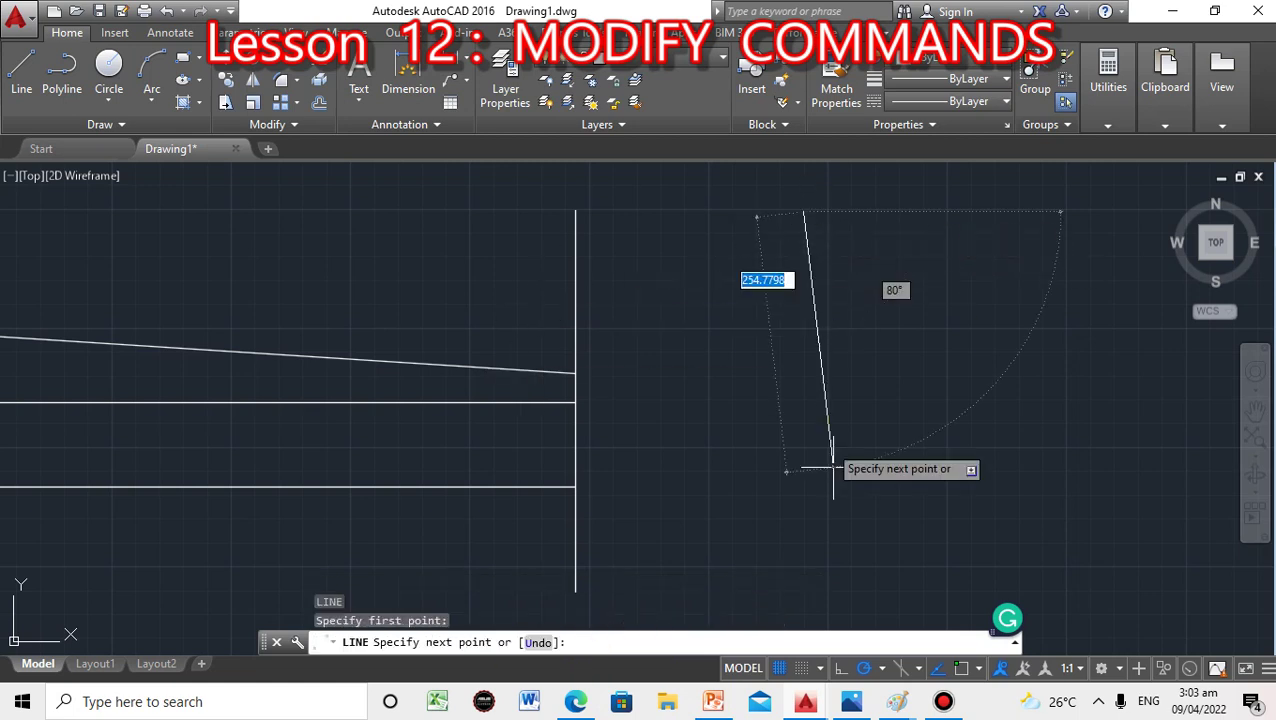
pyautogui.click(803, 604)
pyautogui.press('Return')
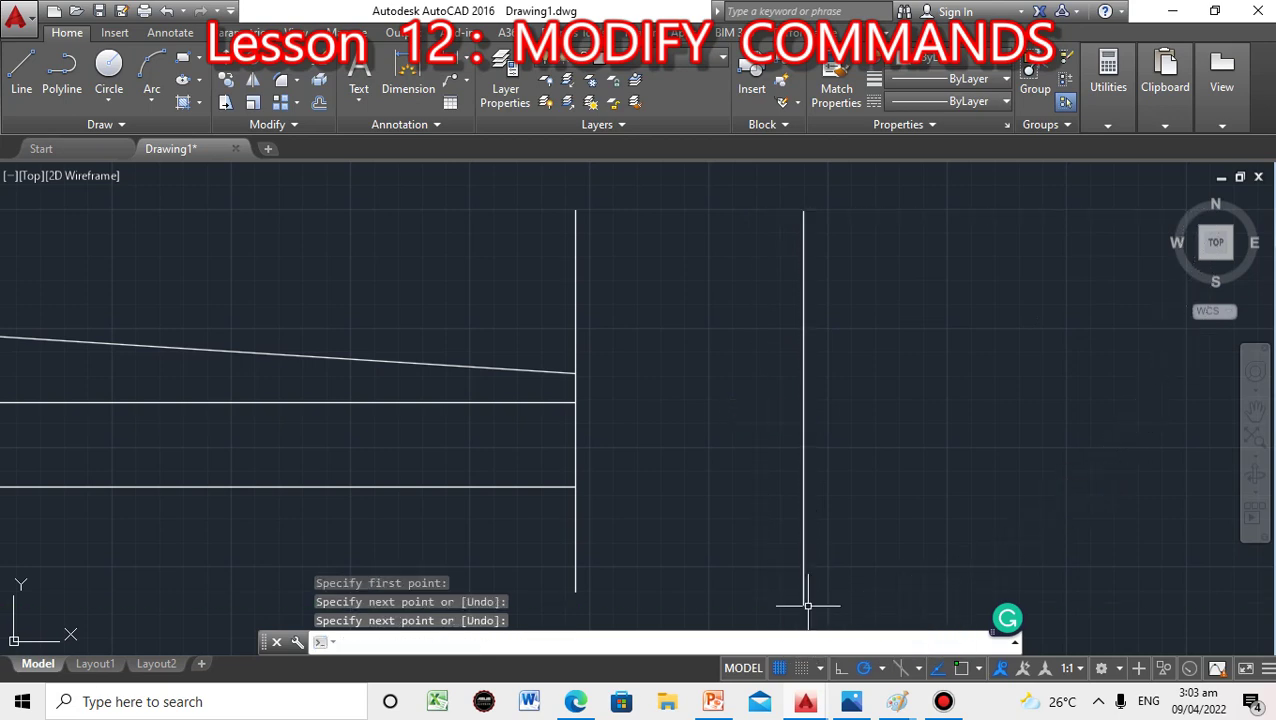
# Extend the sloping line and both horizontal lines past the first vertical line to the second vertical line.
pyautogui.click(440, 641)
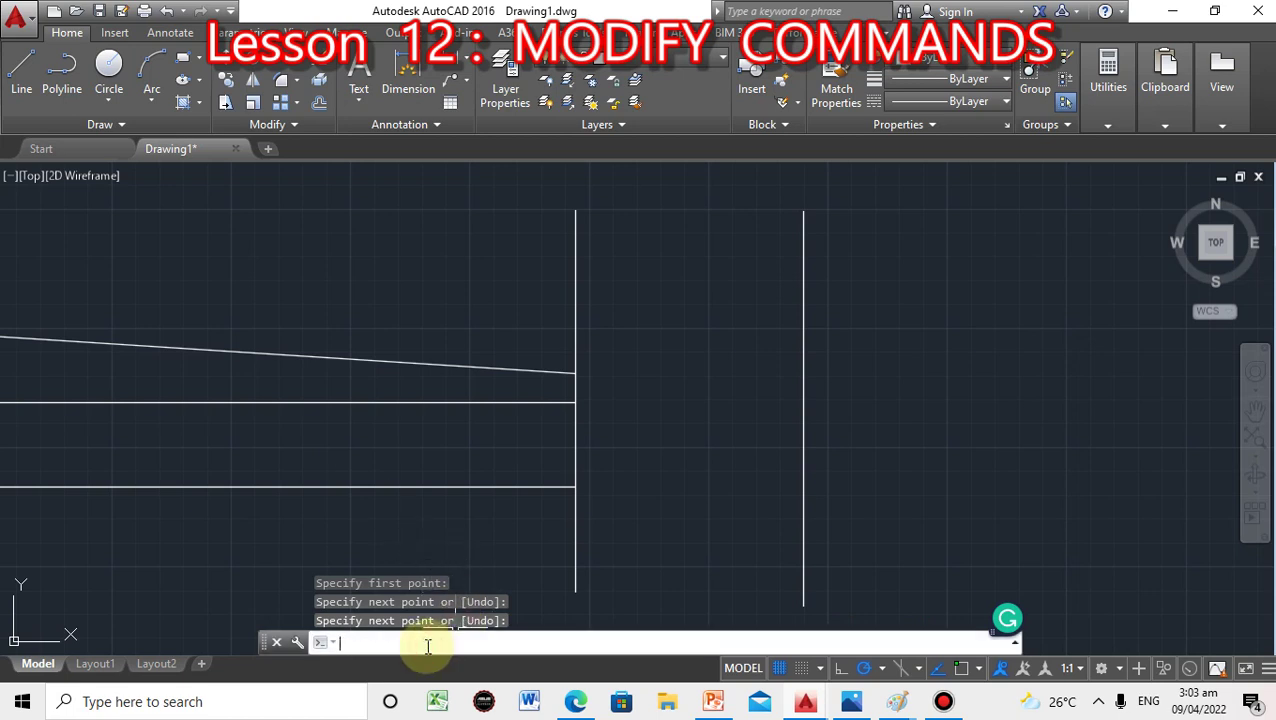
pyautogui.press('Escape')
pyautogui.write('E')
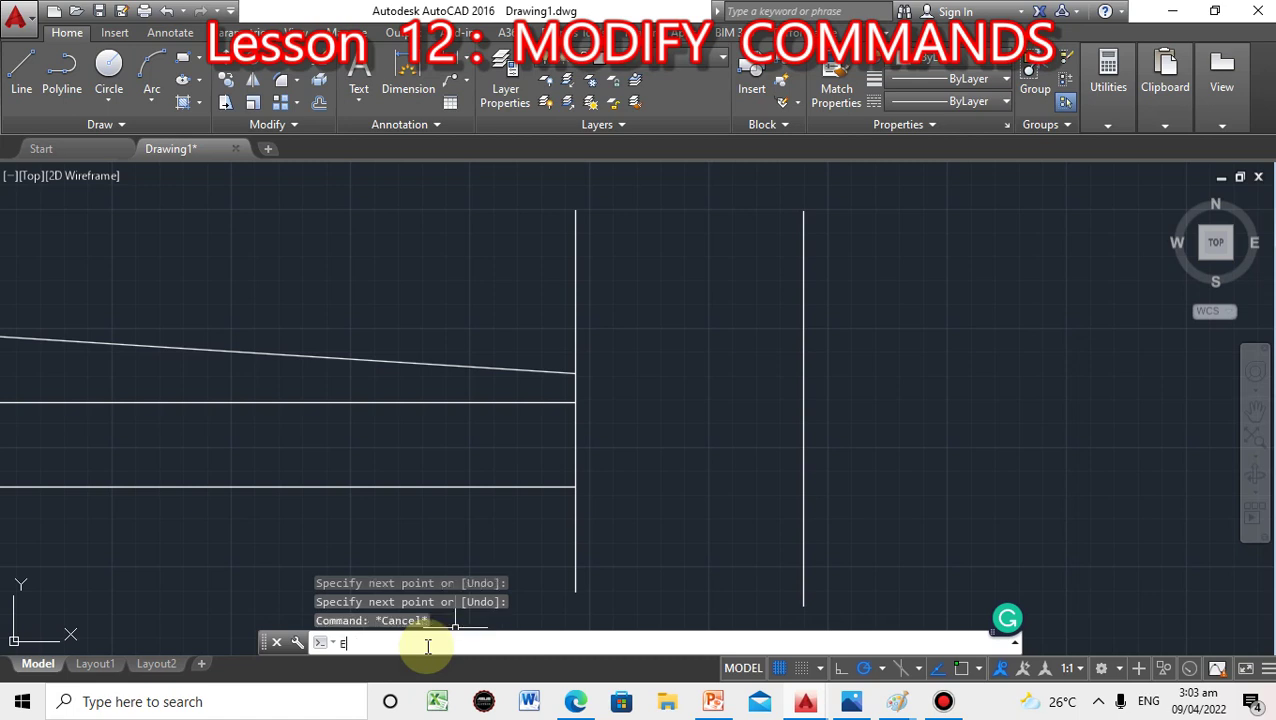
pyautogui.write('XT')
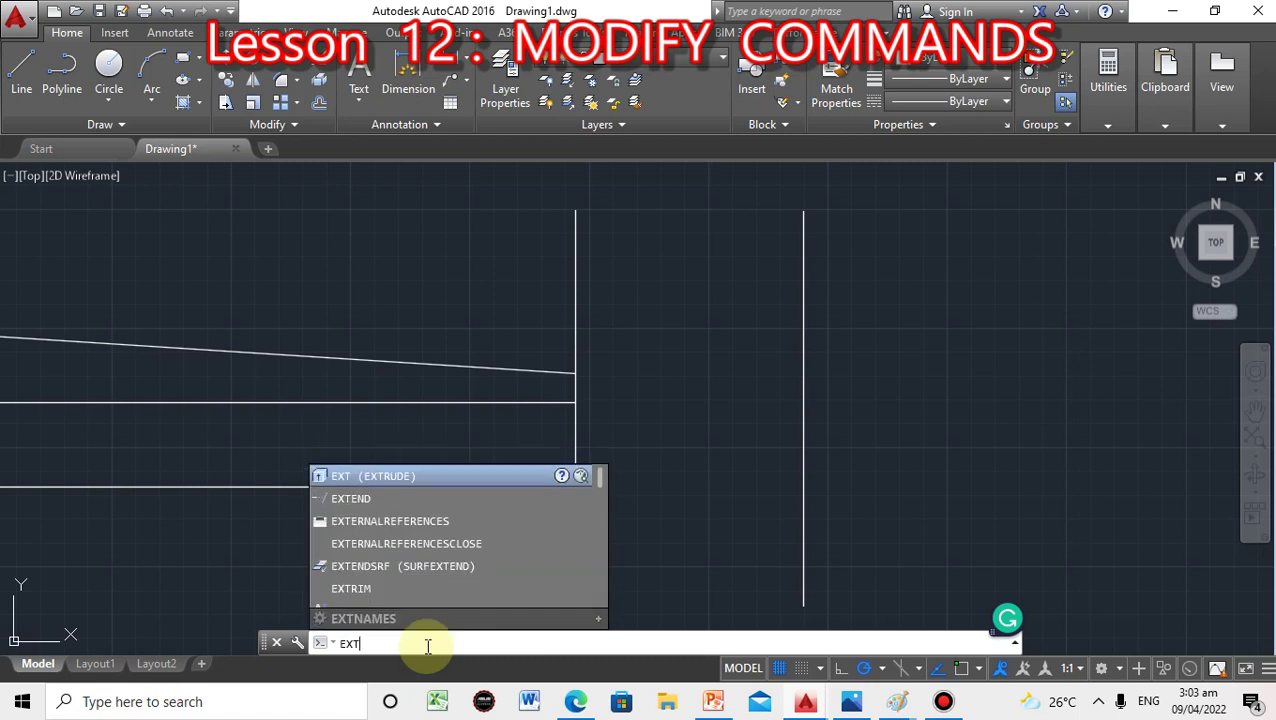
pyautogui.write('E')
pyautogui.press('Return')
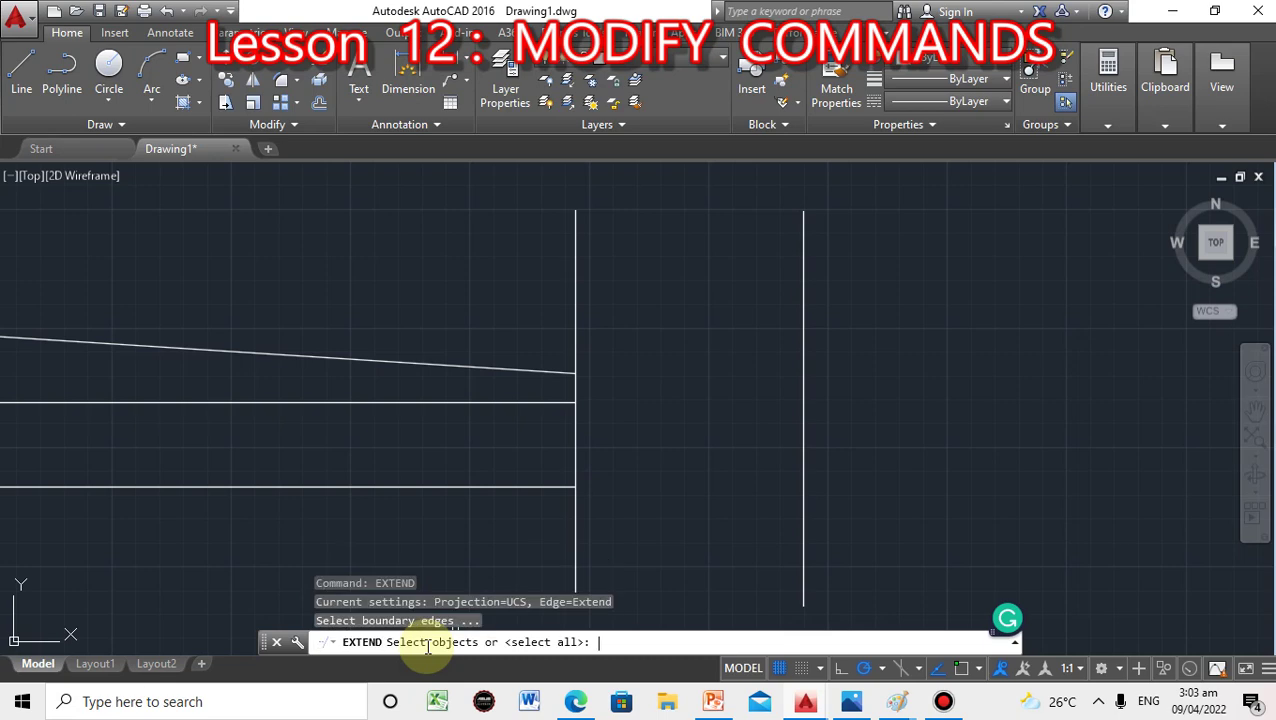
pyautogui.click(466, 331)
pyautogui.click(466, 538)
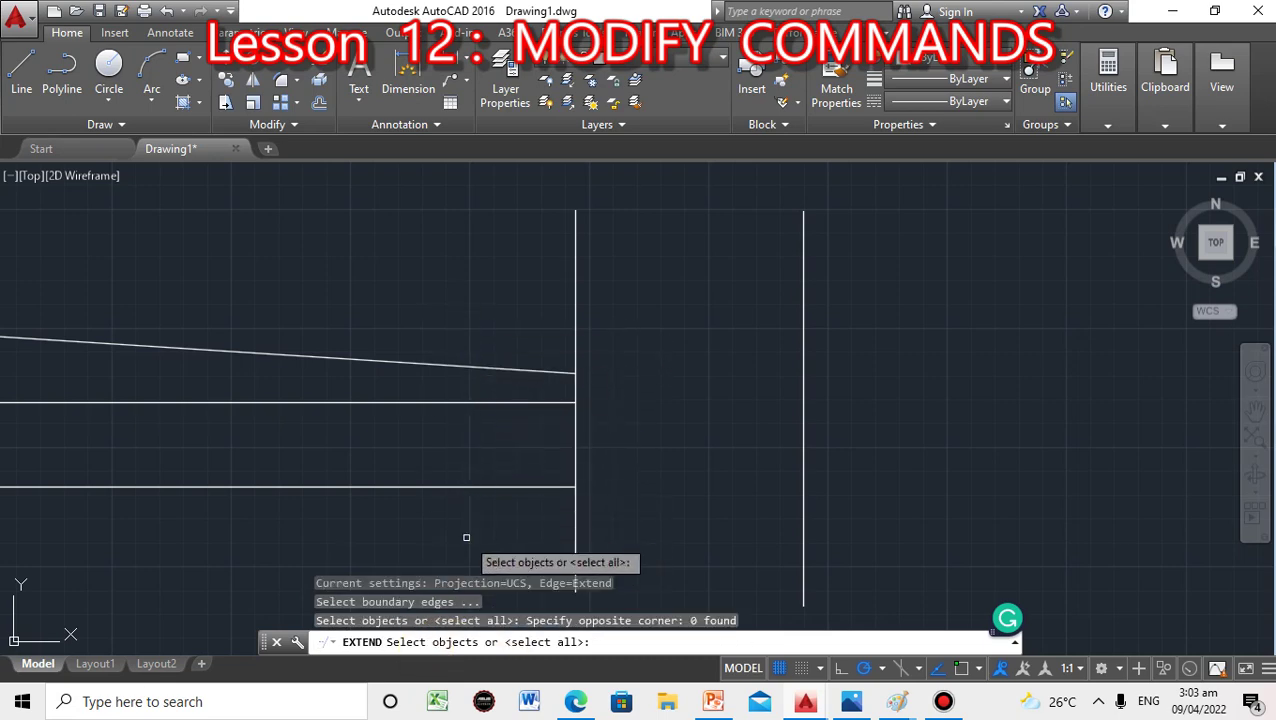
pyautogui.click(805, 490)
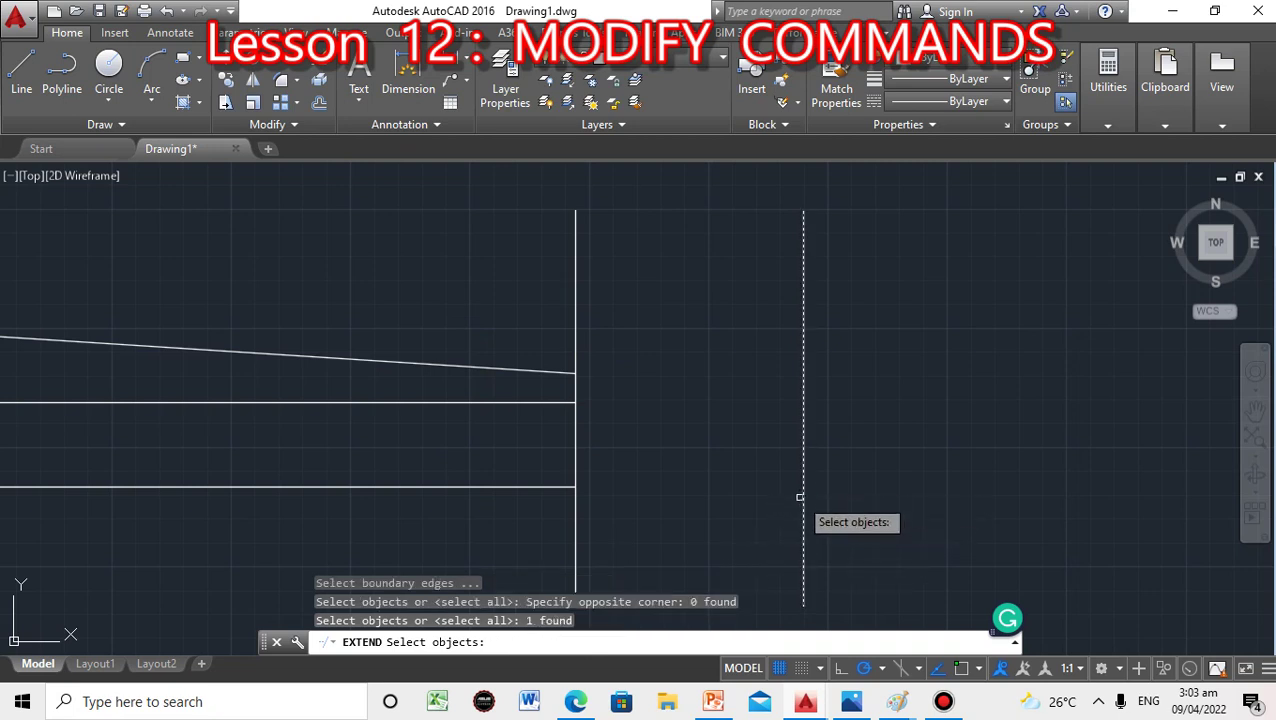
pyautogui.press('Return')
pyautogui.click(421, 267)
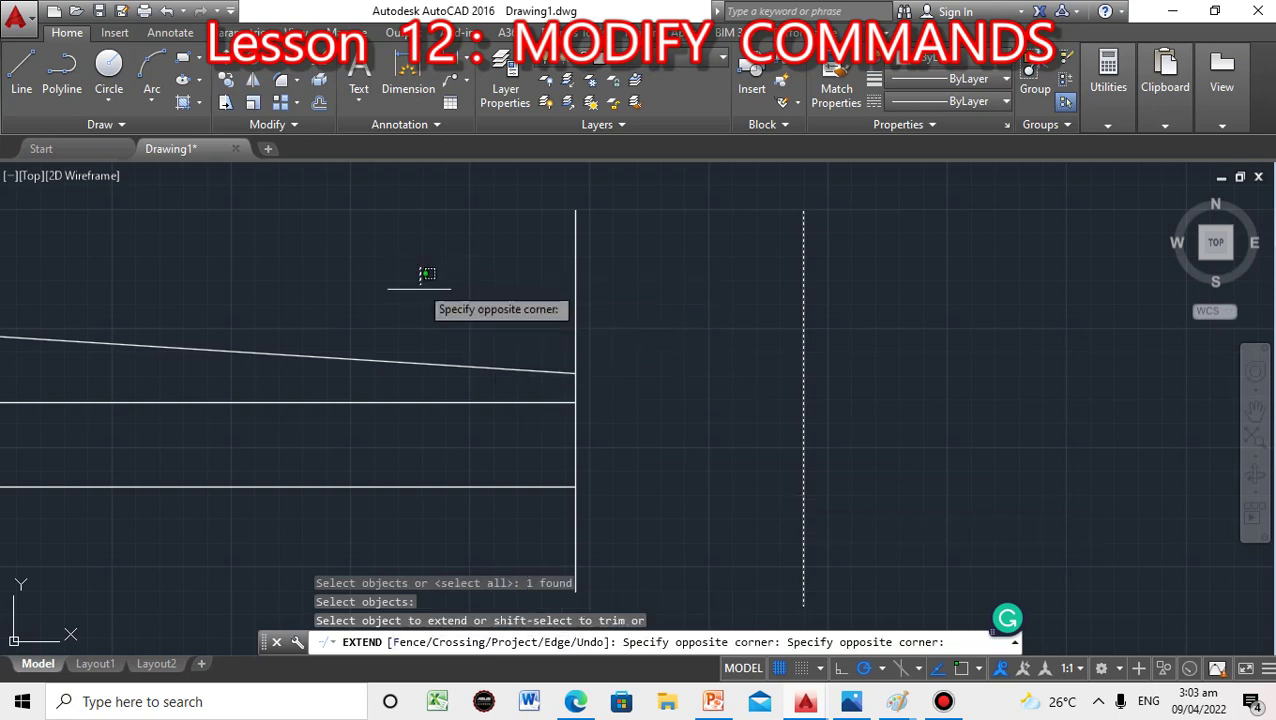
pyautogui.click(461, 517)
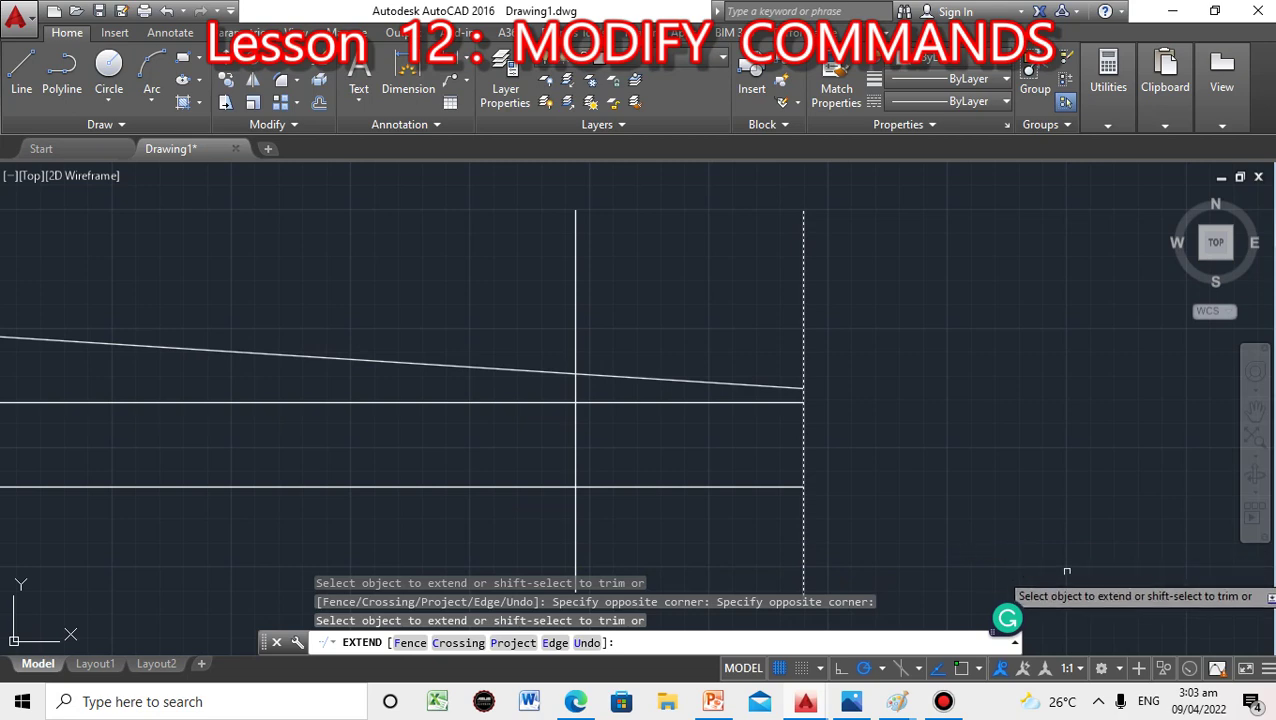
# Finish the Extend command and draw a third vertical line far to the right of the two existing ones, about the same height.
pyautogui.scroll(-2, 1049, 511)
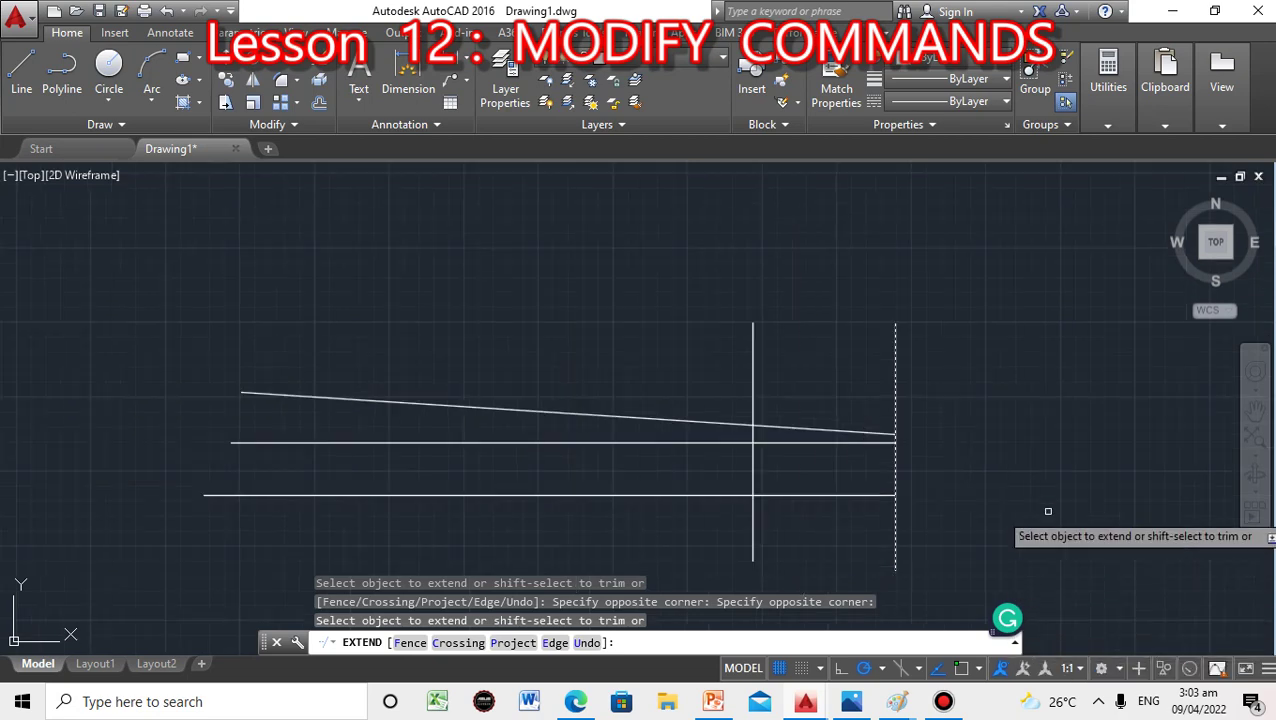
pyautogui.click(1255, 411)
pyautogui.moveTo(1005, 447); pyautogui.dragTo(513, 390)
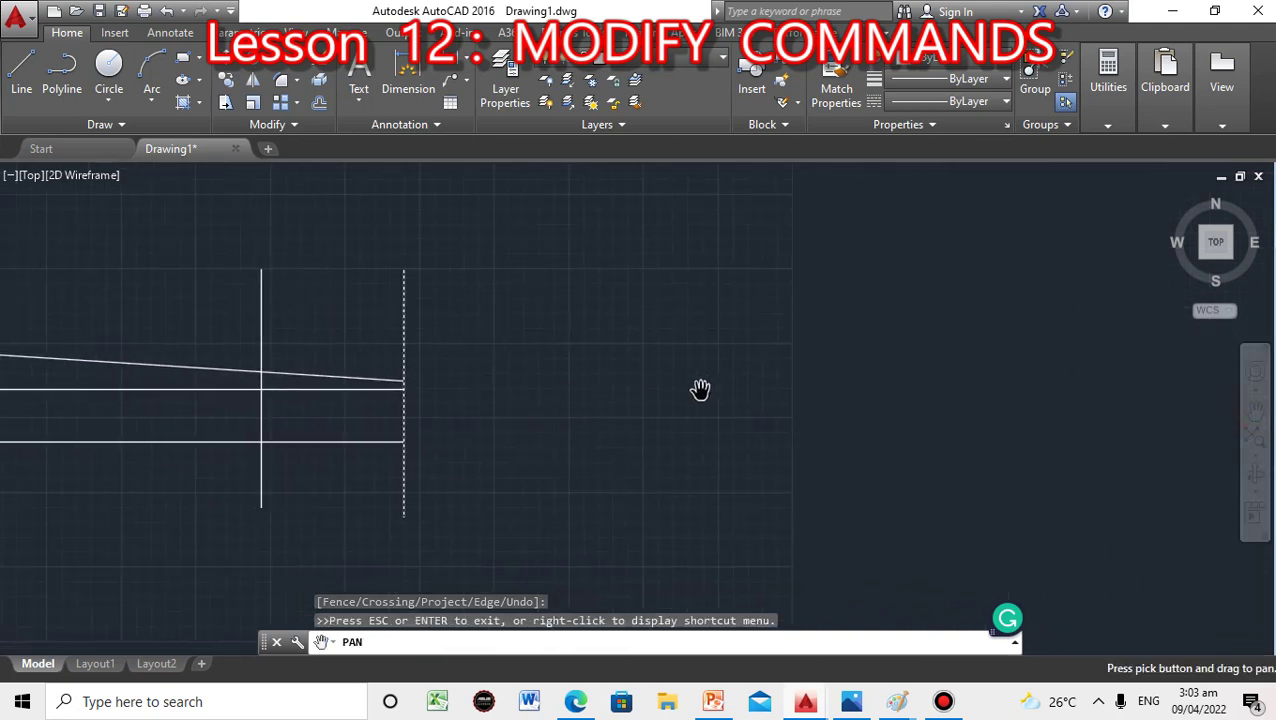
pyautogui.scroll(-3, 700, 389)
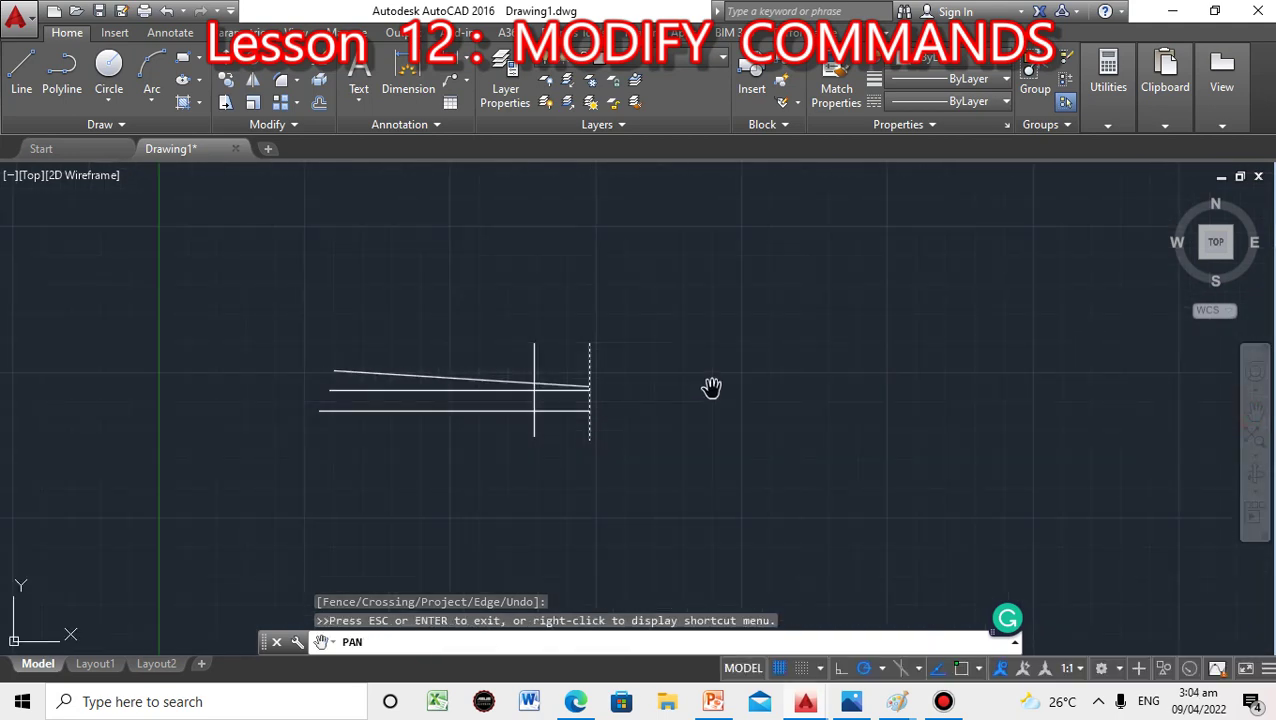
pyautogui.scroll(-2, 708, 388)
pyautogui.press('Escape')
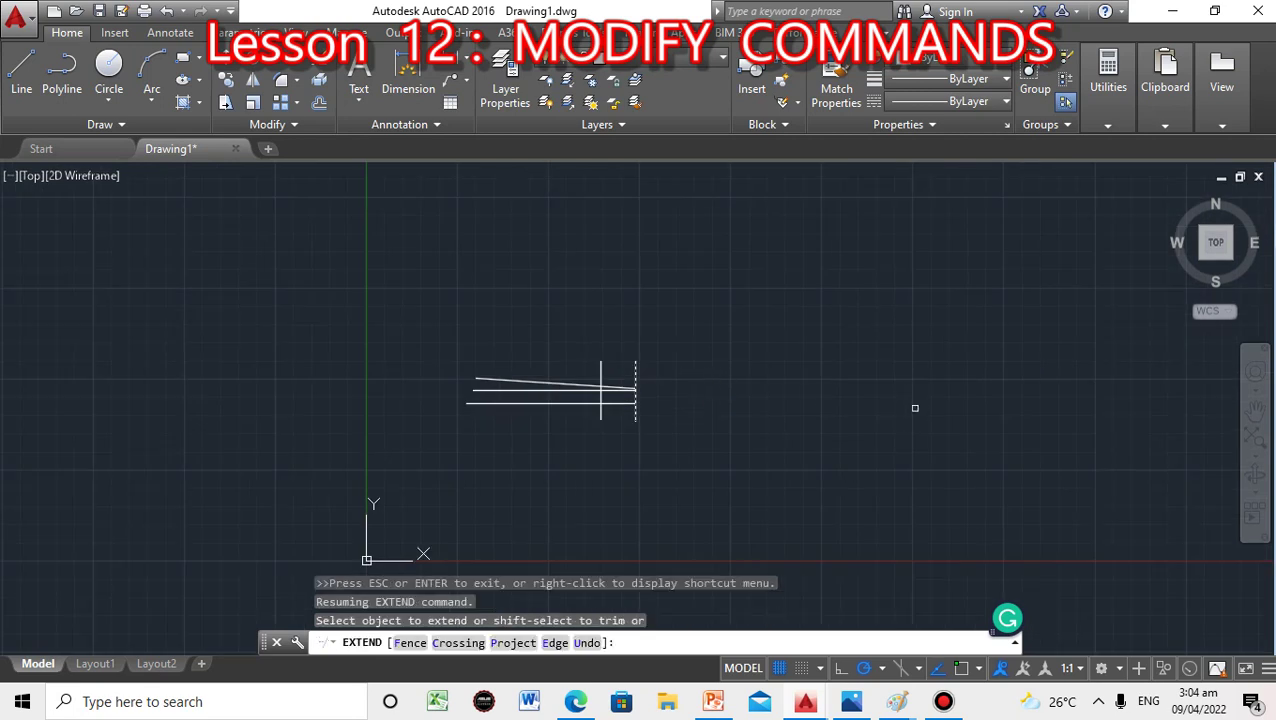
pyautogui.press('Escape')
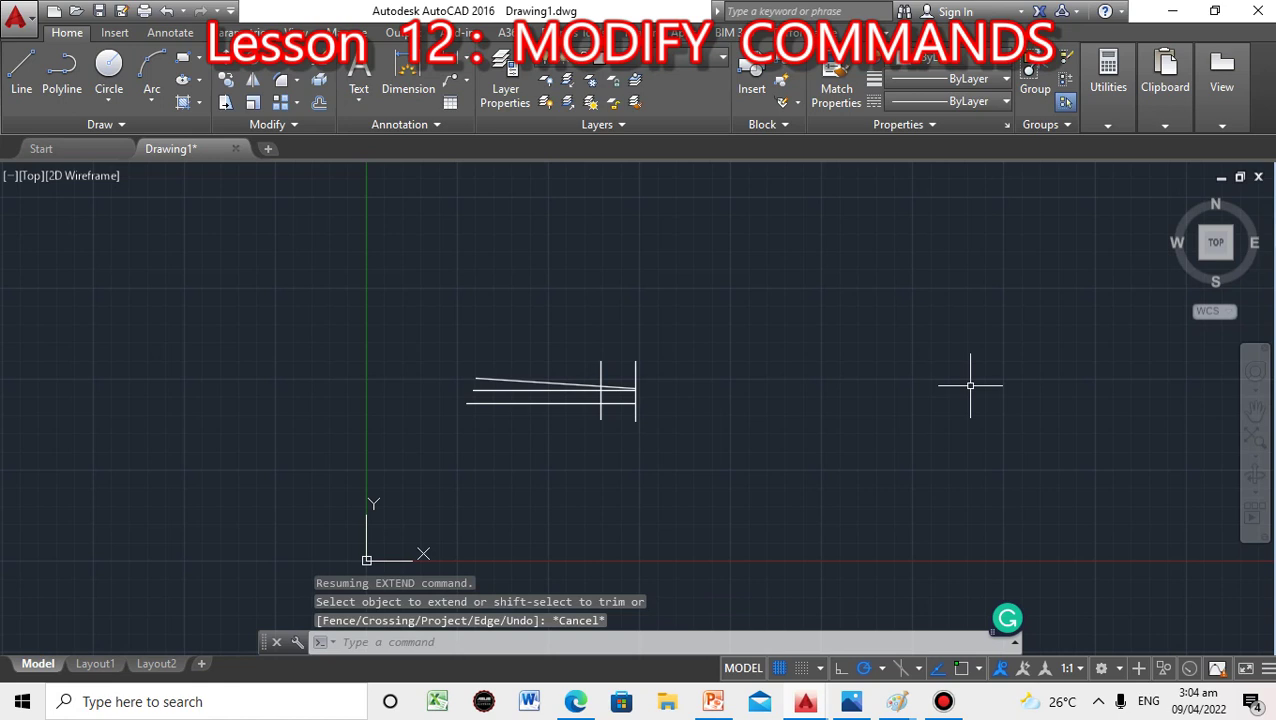
pyautogui.write('L')
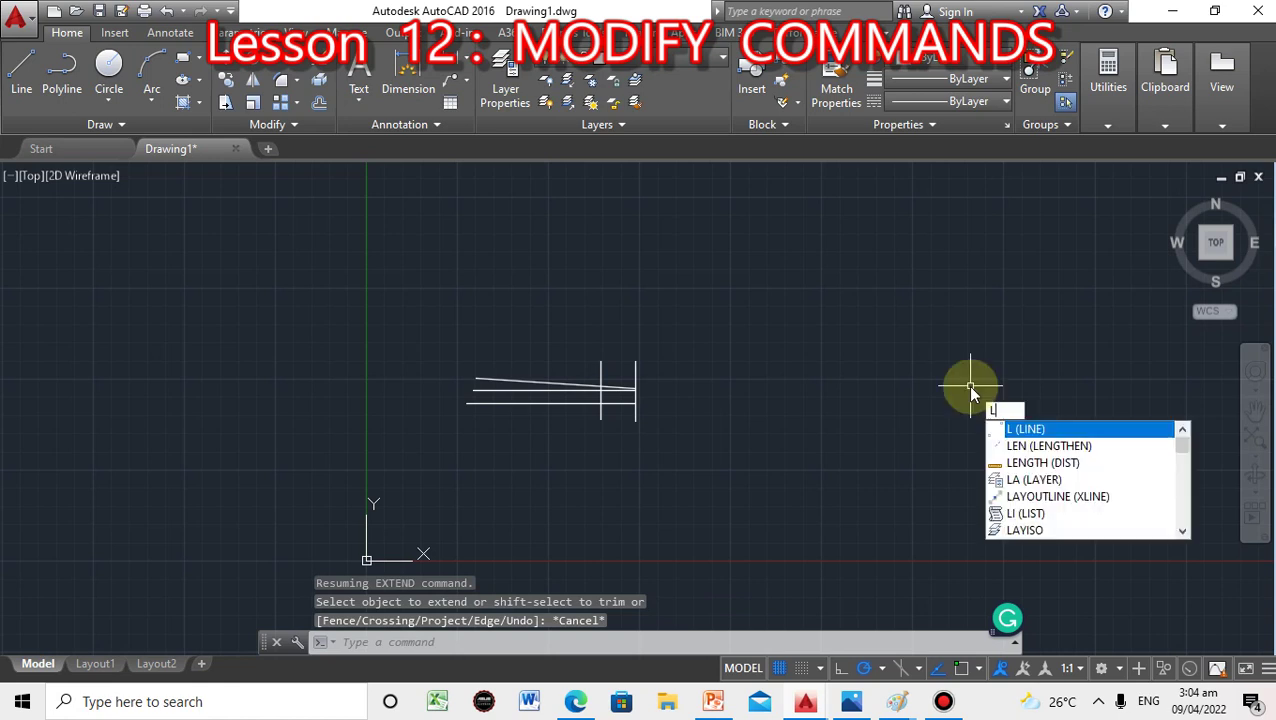
pyautogui.press('Return')
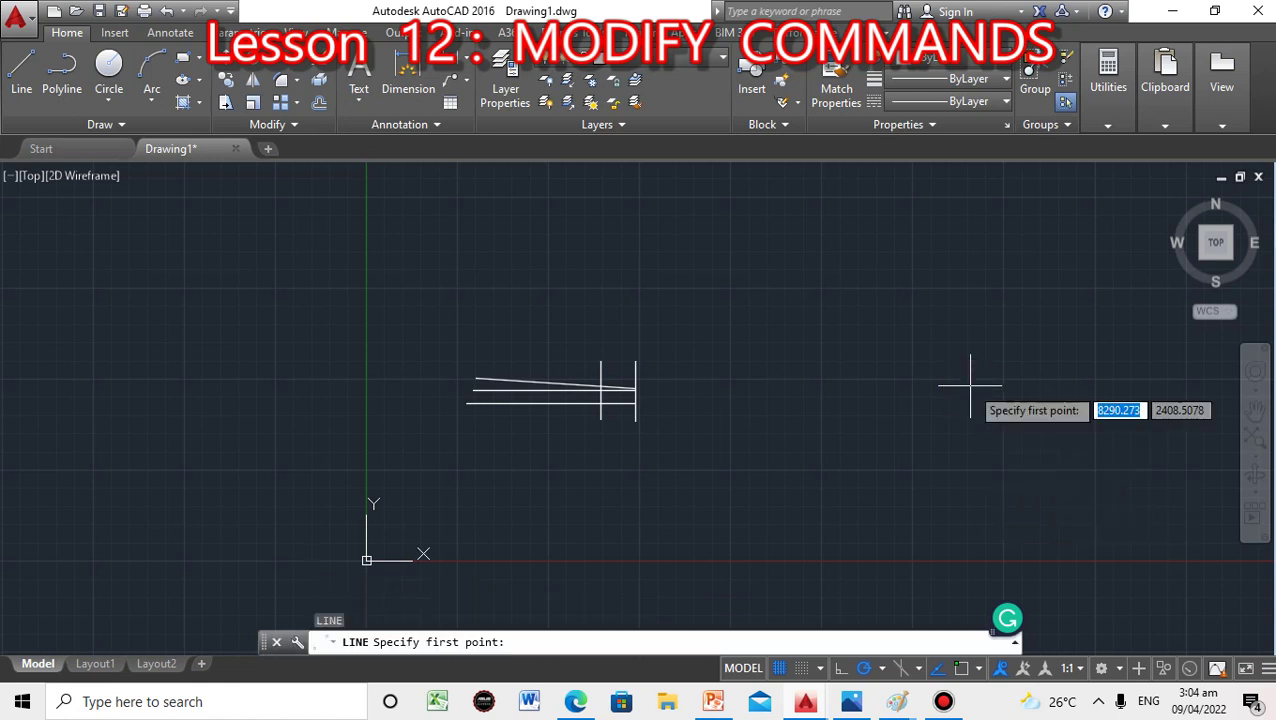
pyautogui.click(1010, 352)
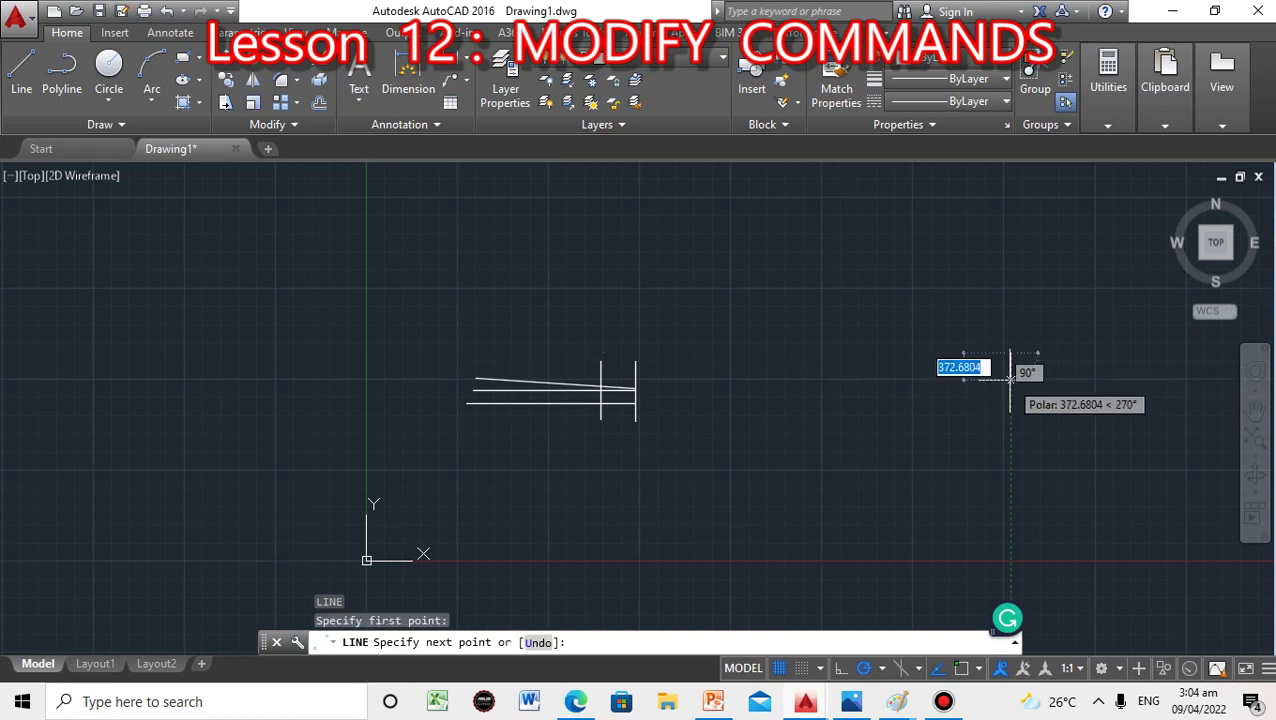
pyautogui.click(1010, 413)
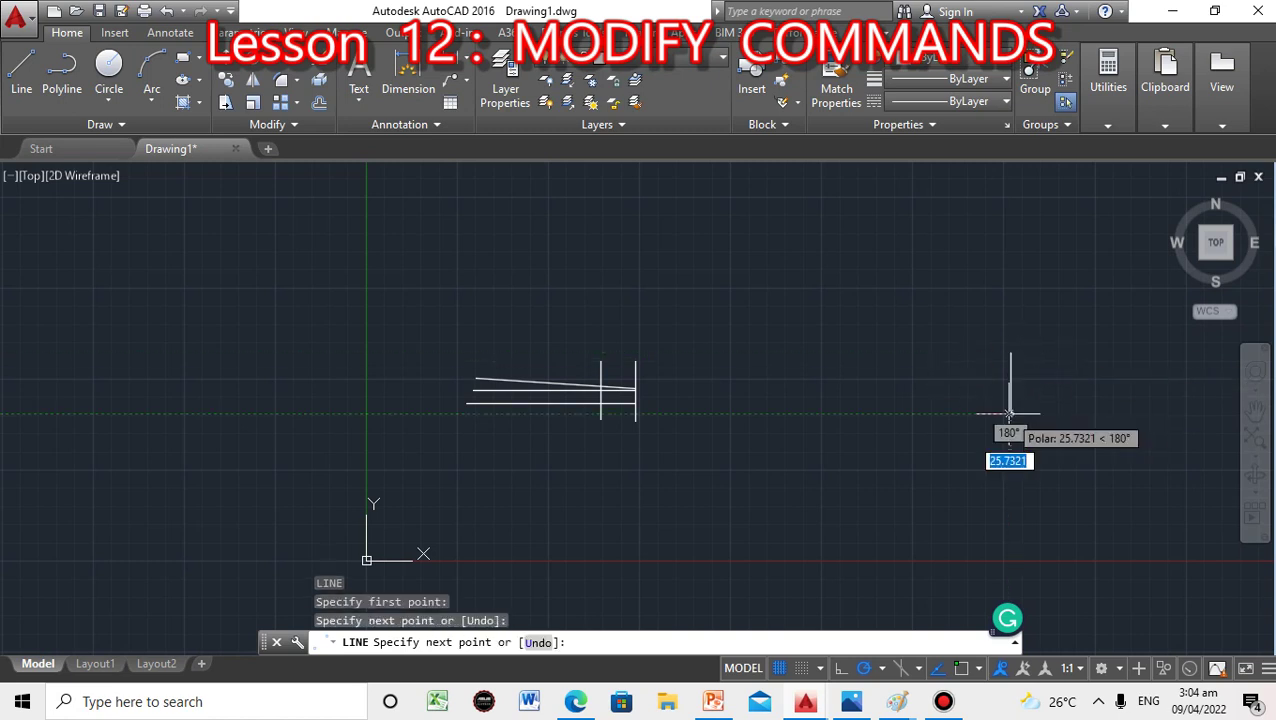
pyautogui.press('Return')
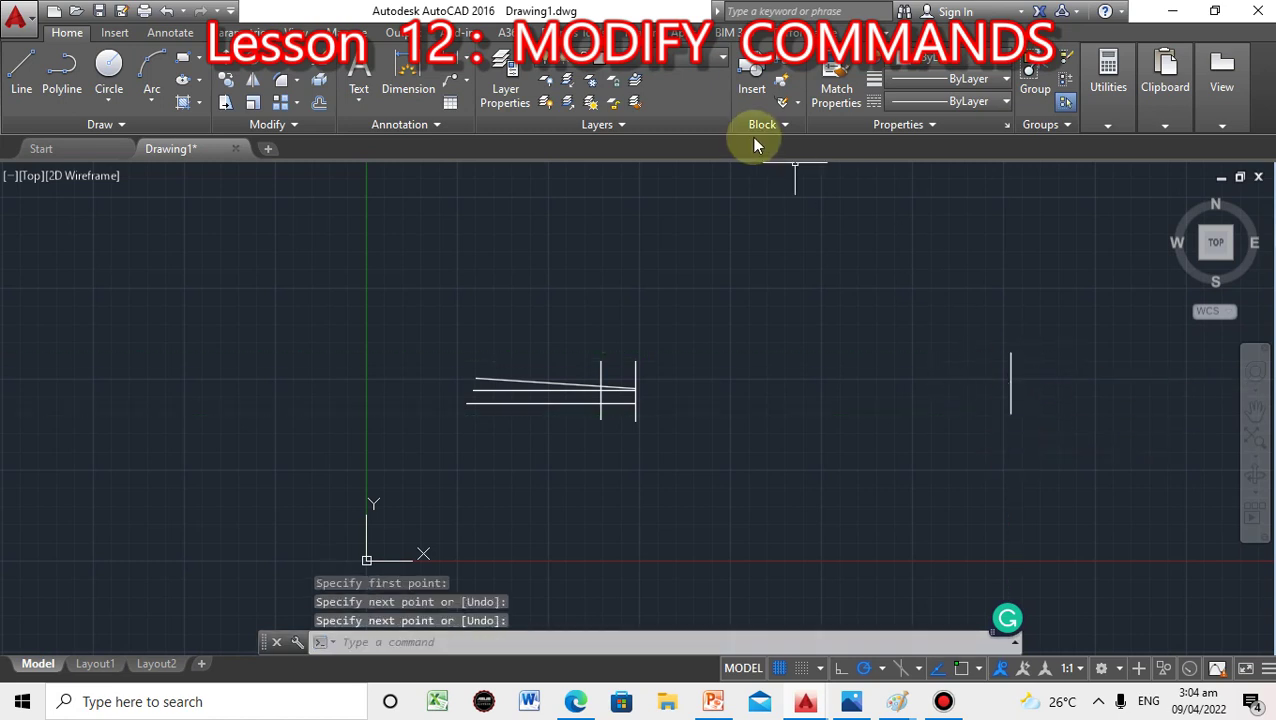
pyautogui.press('Escape')
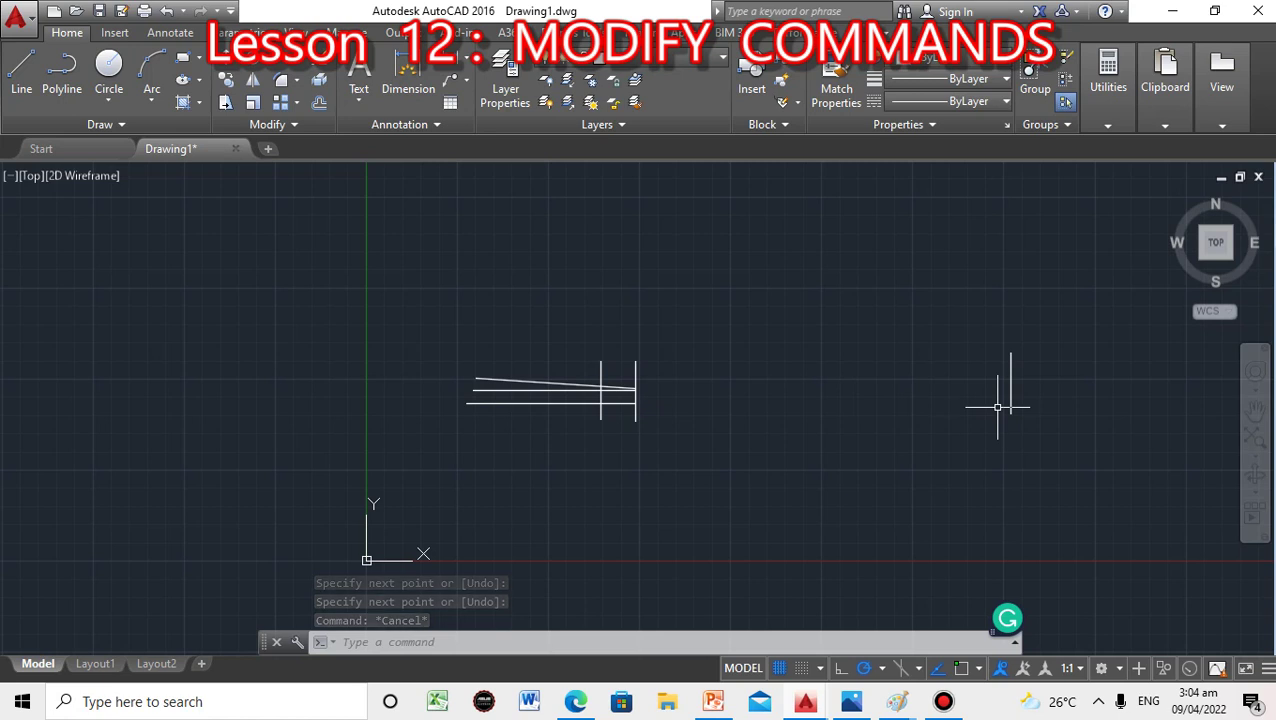
# Extend the three lines together with a crossing selection, using the lines themselves and the far-right vertical line as boundary edges.
pyautogui.click(481, 643)
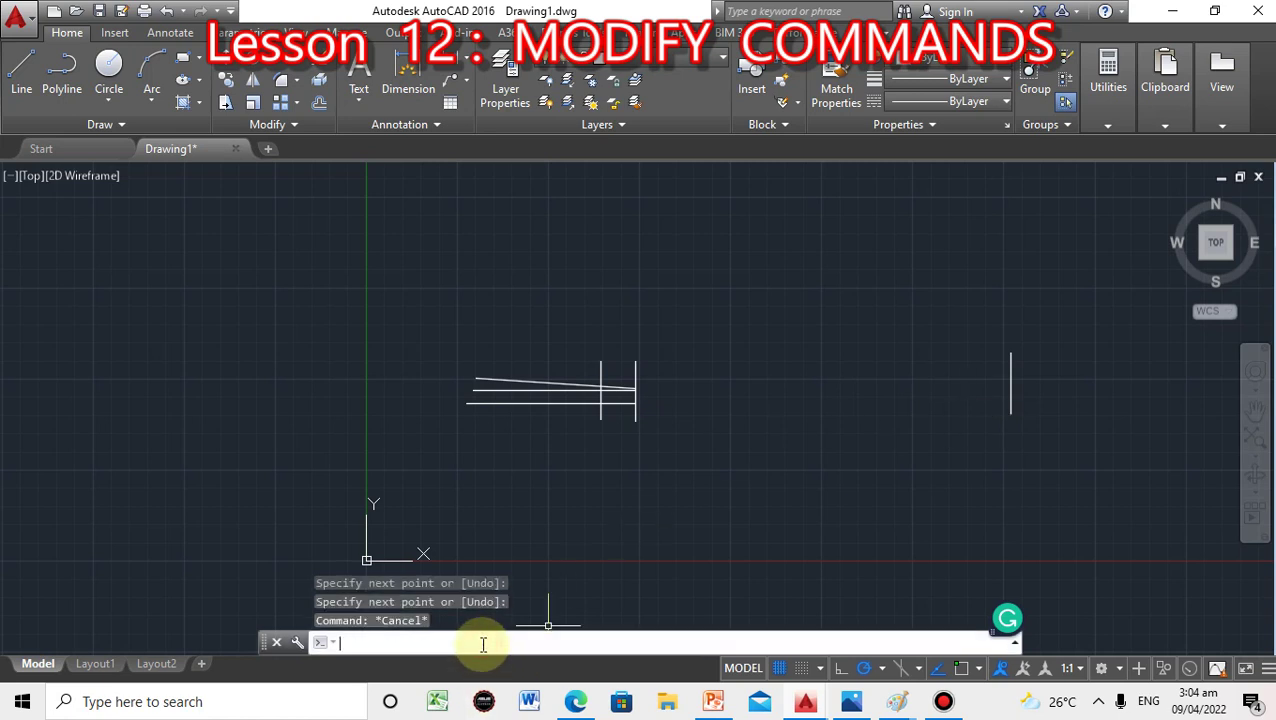
pyautogui.write('EX')
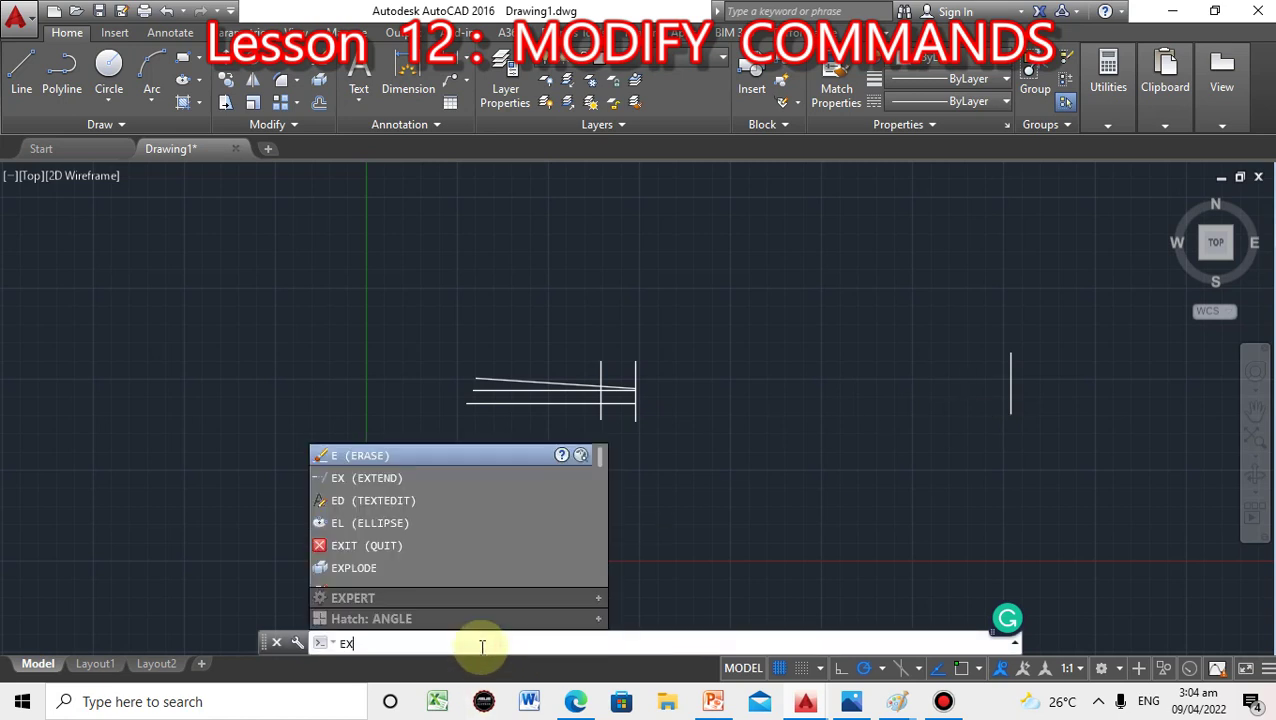
pyautogui.write('T')
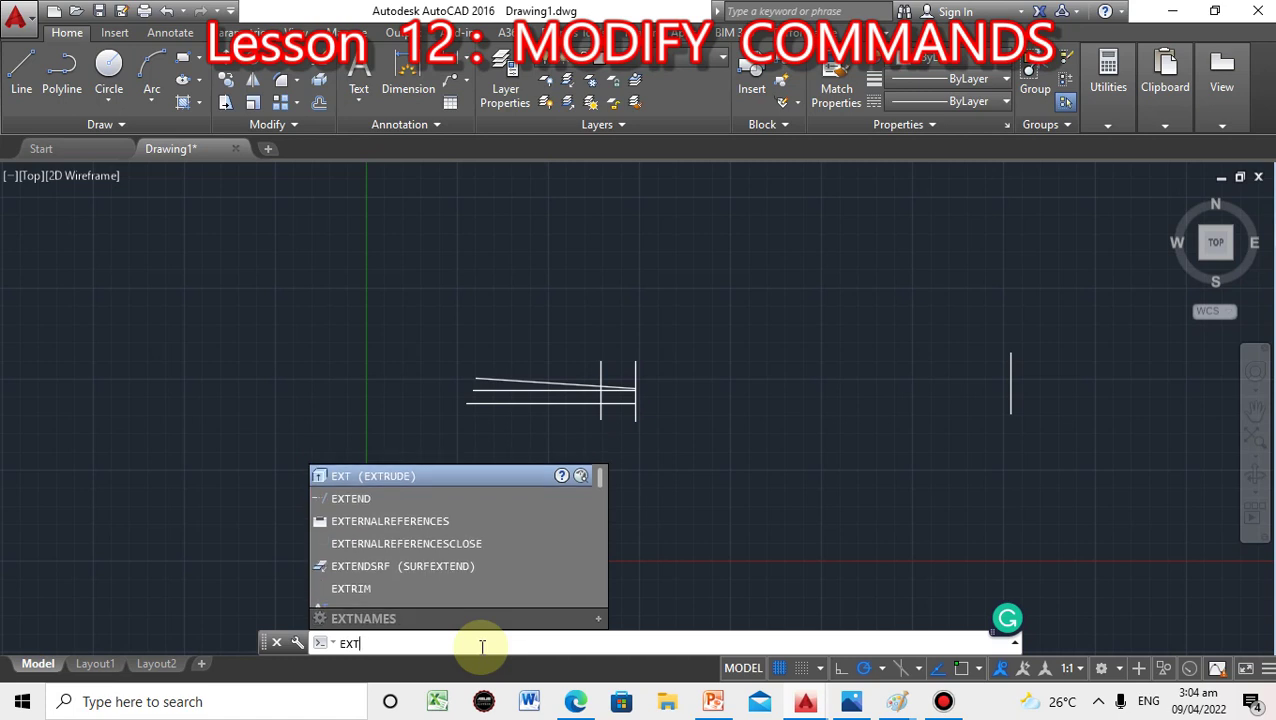
pyautogui.write('END')
pyautogui.press('Return')
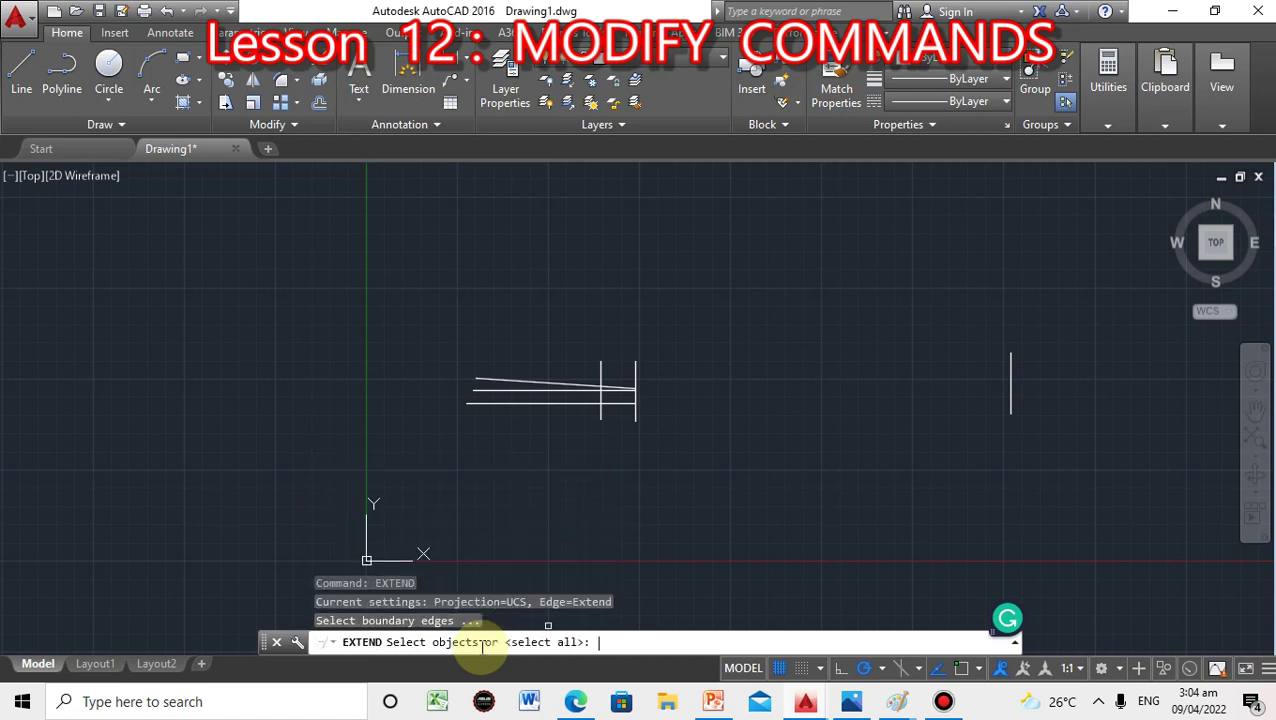
pyautogui.click(618, 389)
pyautogui.click(615, 402)
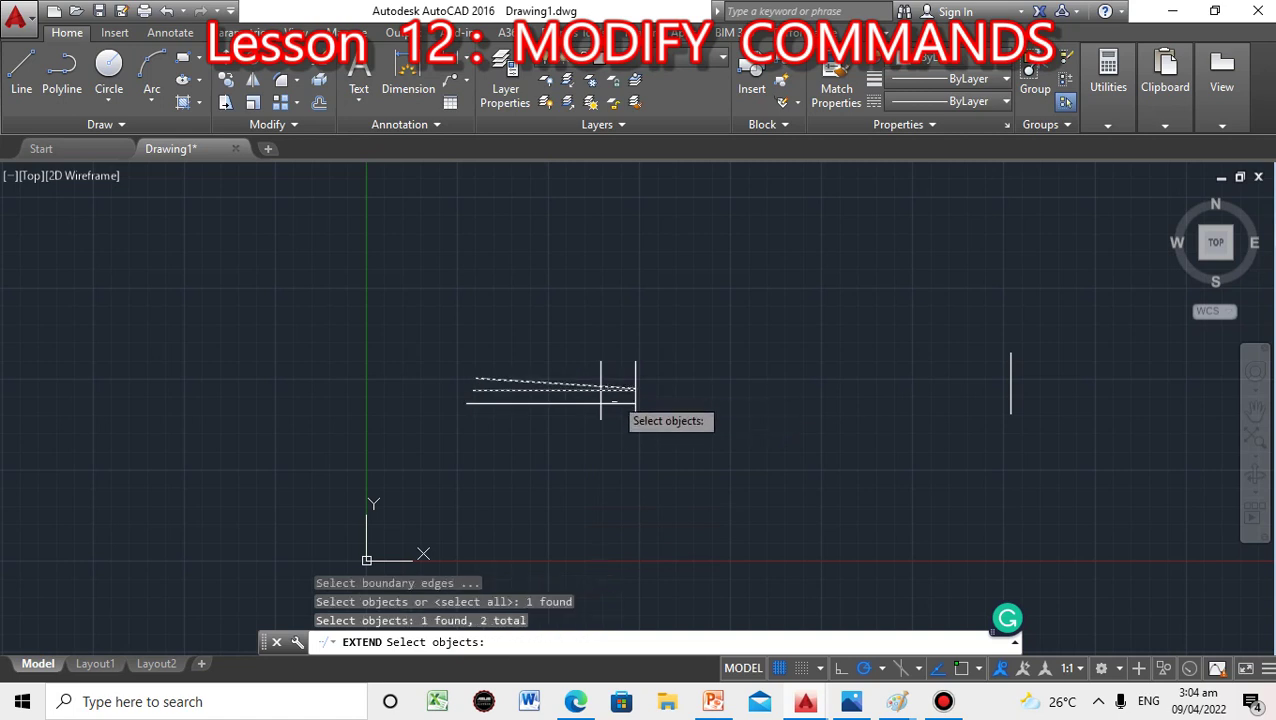
pyautogui.click(615, 402)
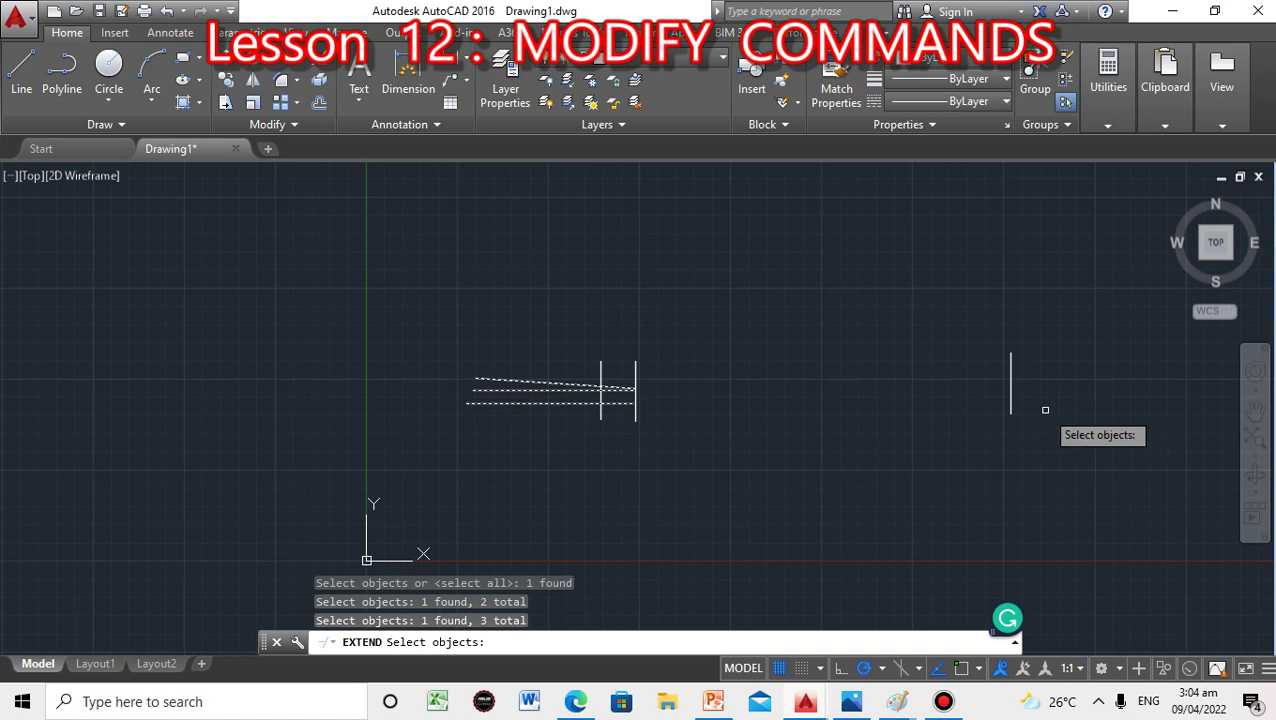
pyautogui.click(1009, 396)
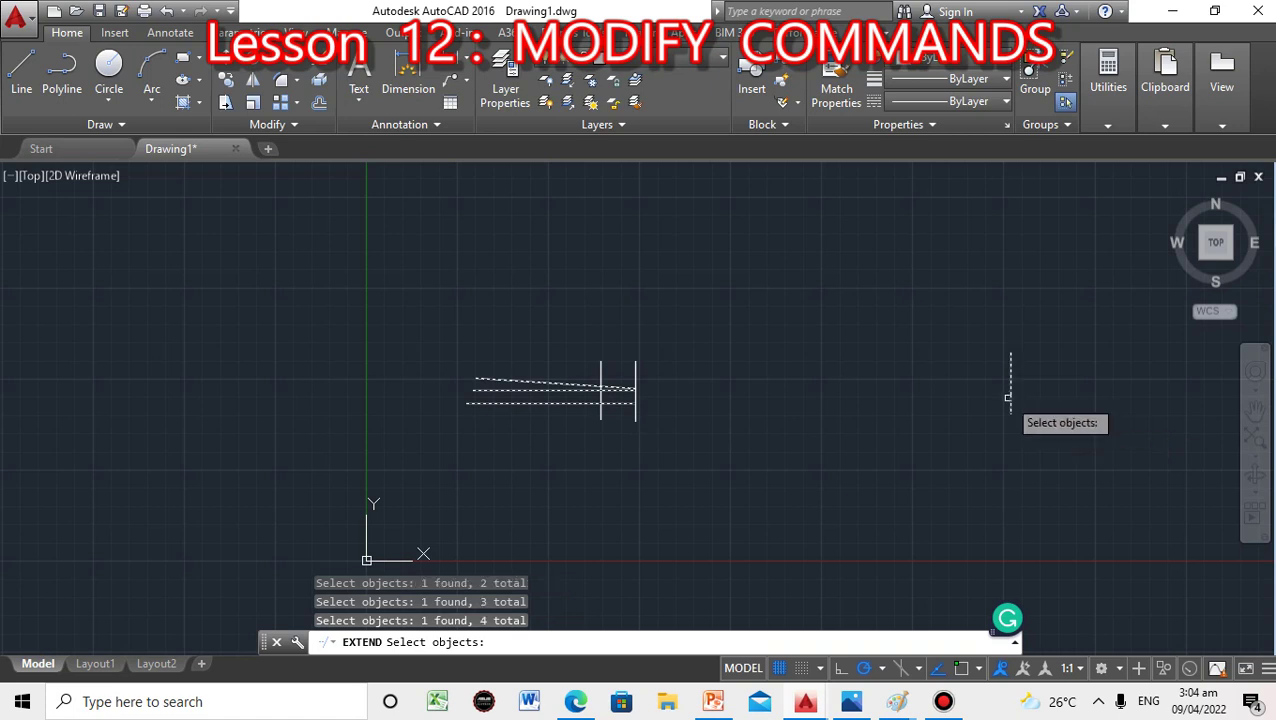
pyautogui.press('Return')
pyautogui.click(614, 371)
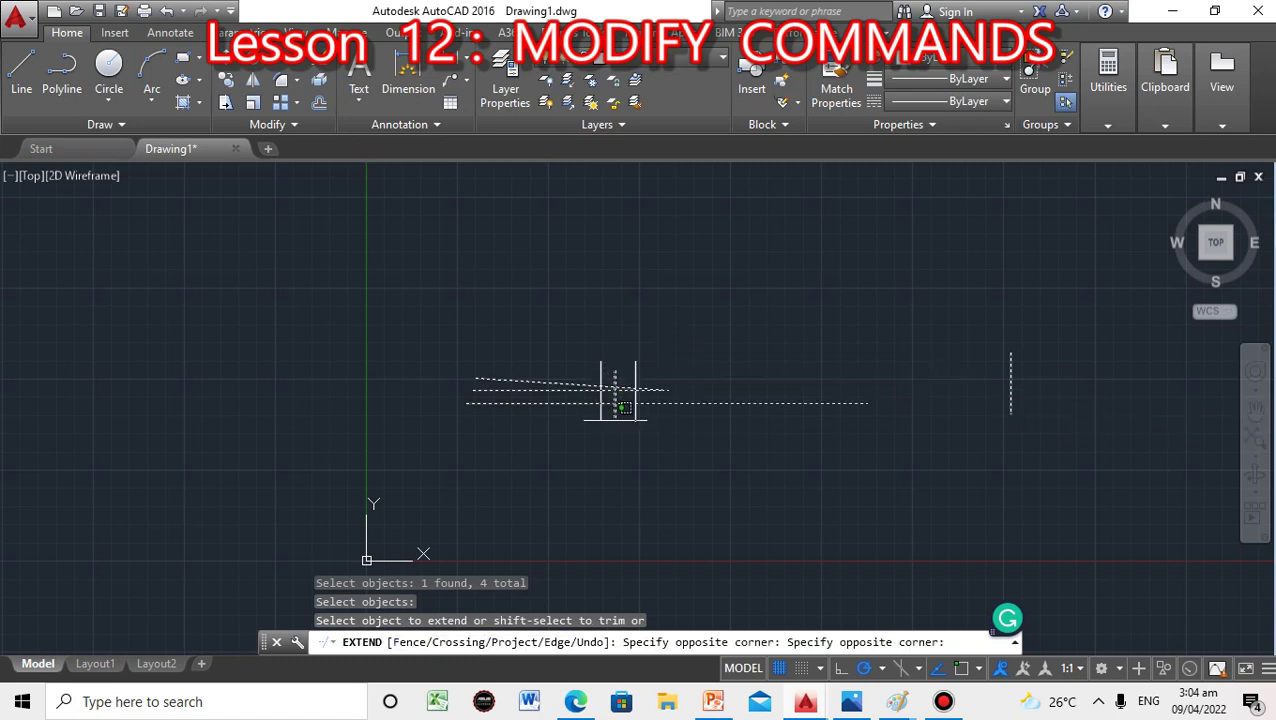
pyautogui.click(623, 477)
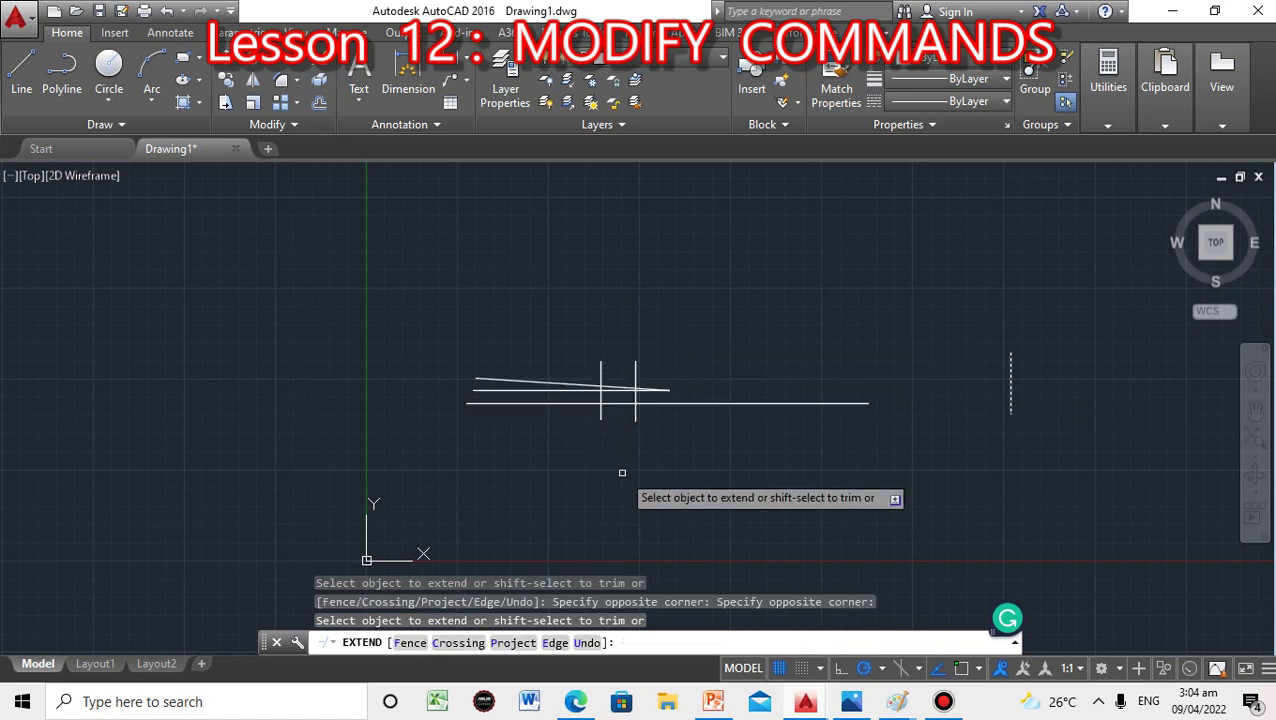
# Extend the upper horizontal line to the far-right vertical line and the sloping line to the lower horizontal line.
pyautogui.click(616, 388)
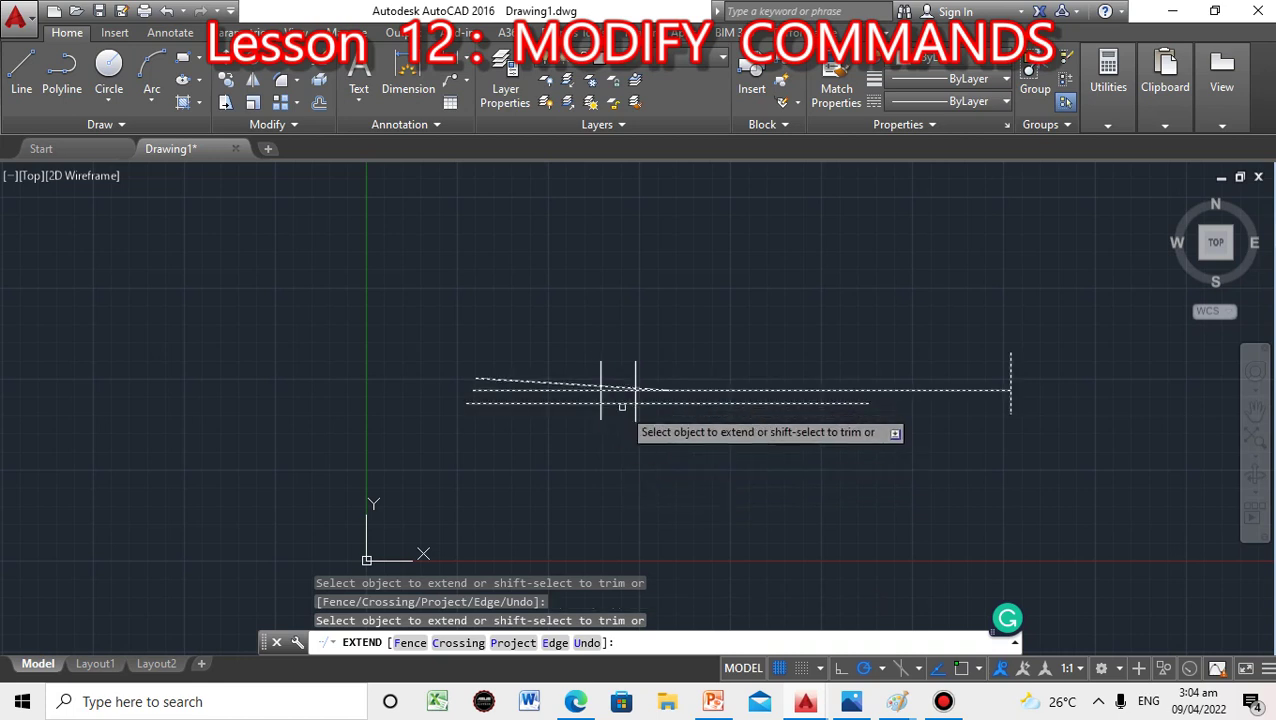
pyautogui.click(622, 403)
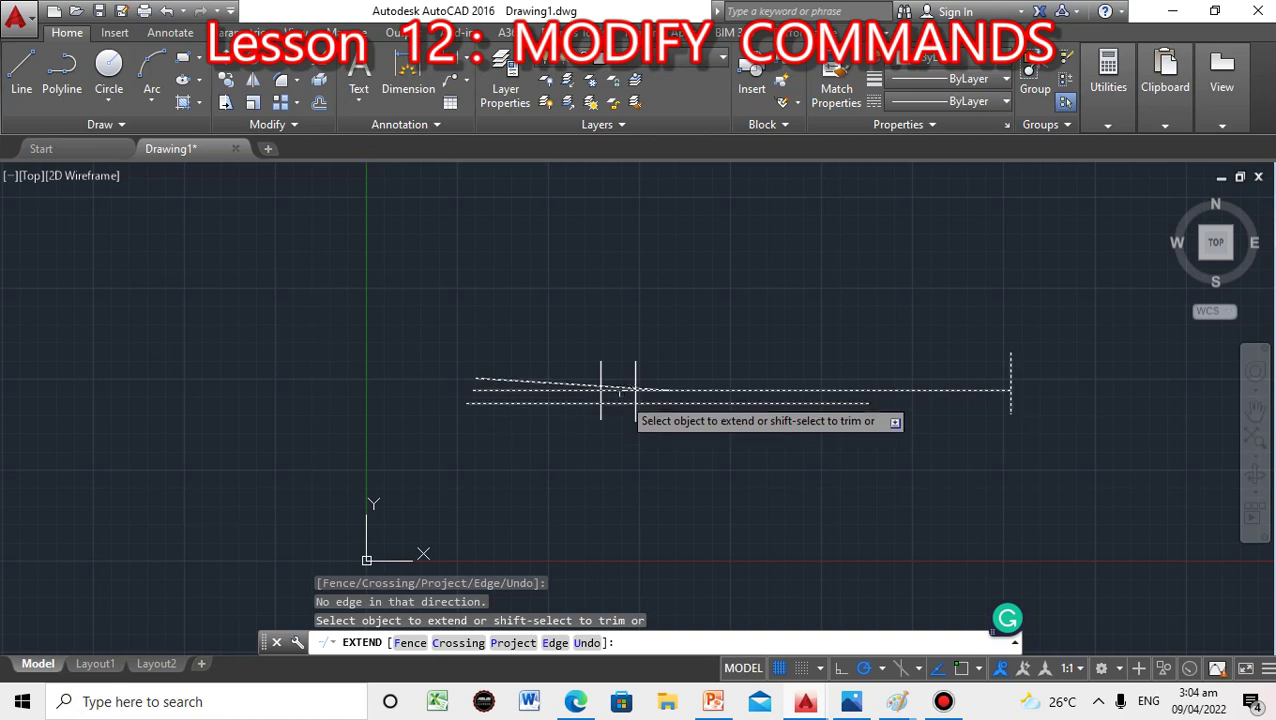
pyautogui.click(615, 388)
pyautogui.click(615, 388)
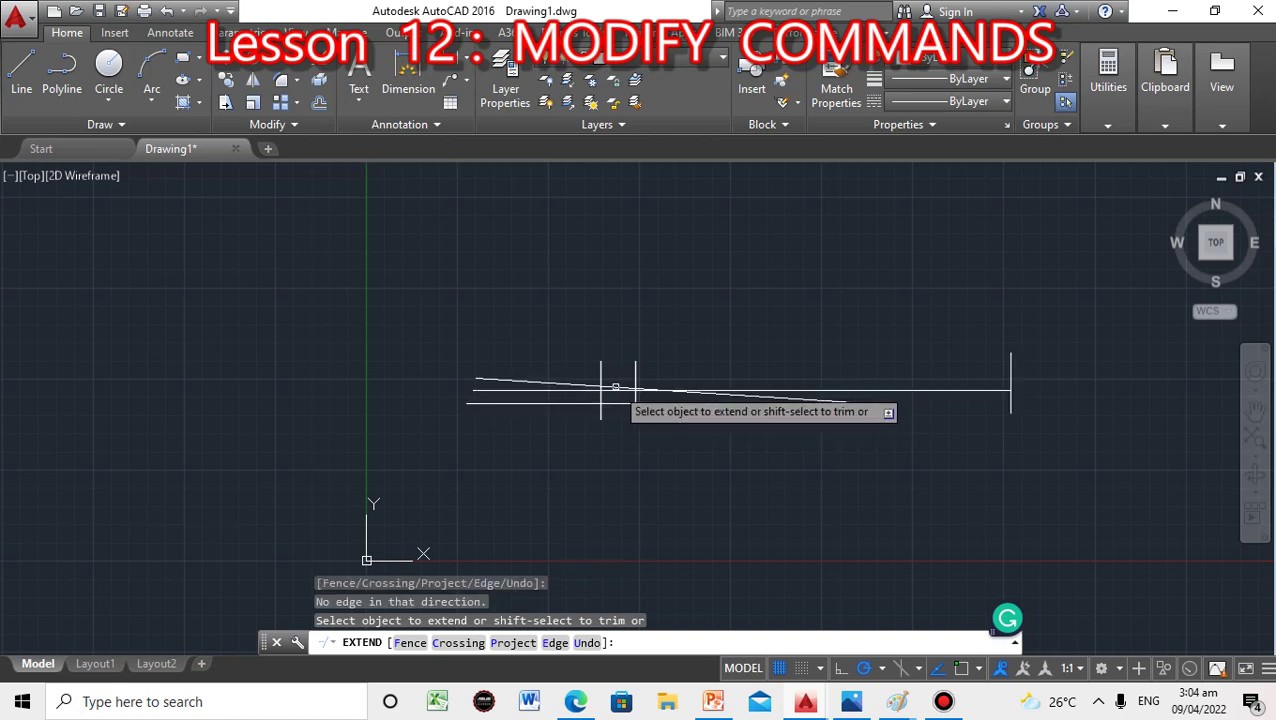
pyautogui.click(621, 390)
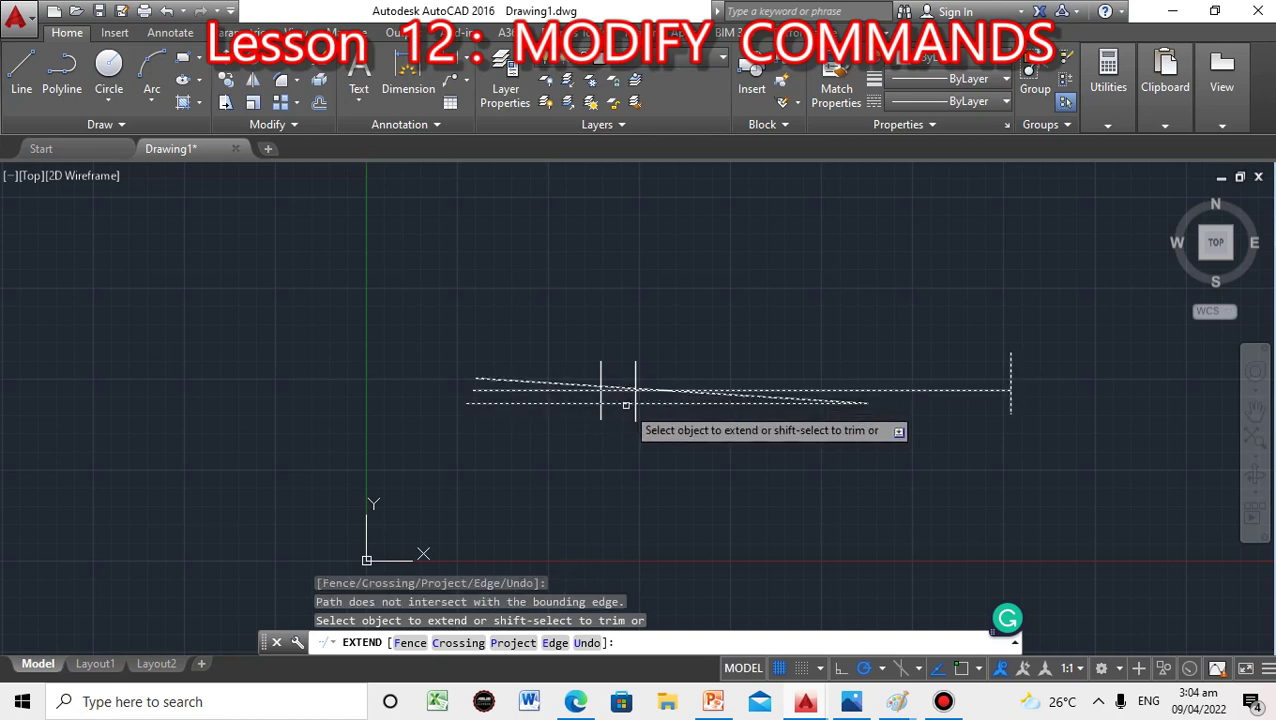
pyautogui.click(618, 401)
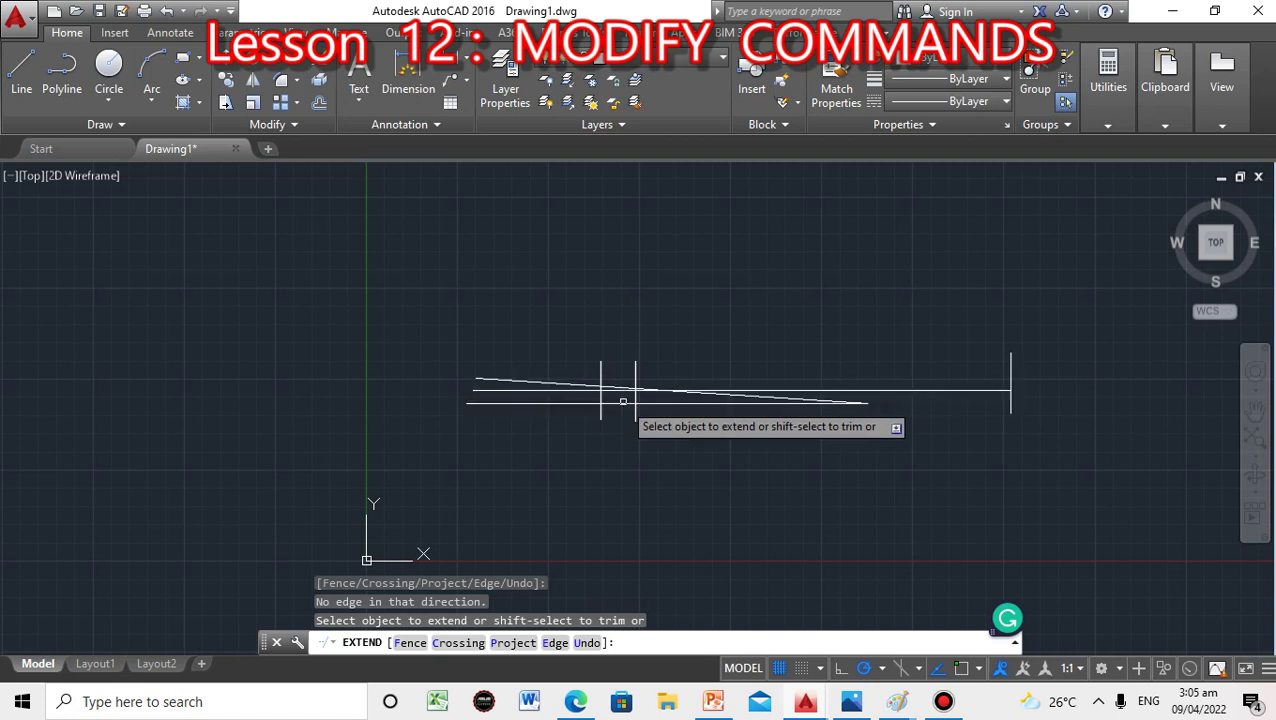
pyautogui.click(635, 390)
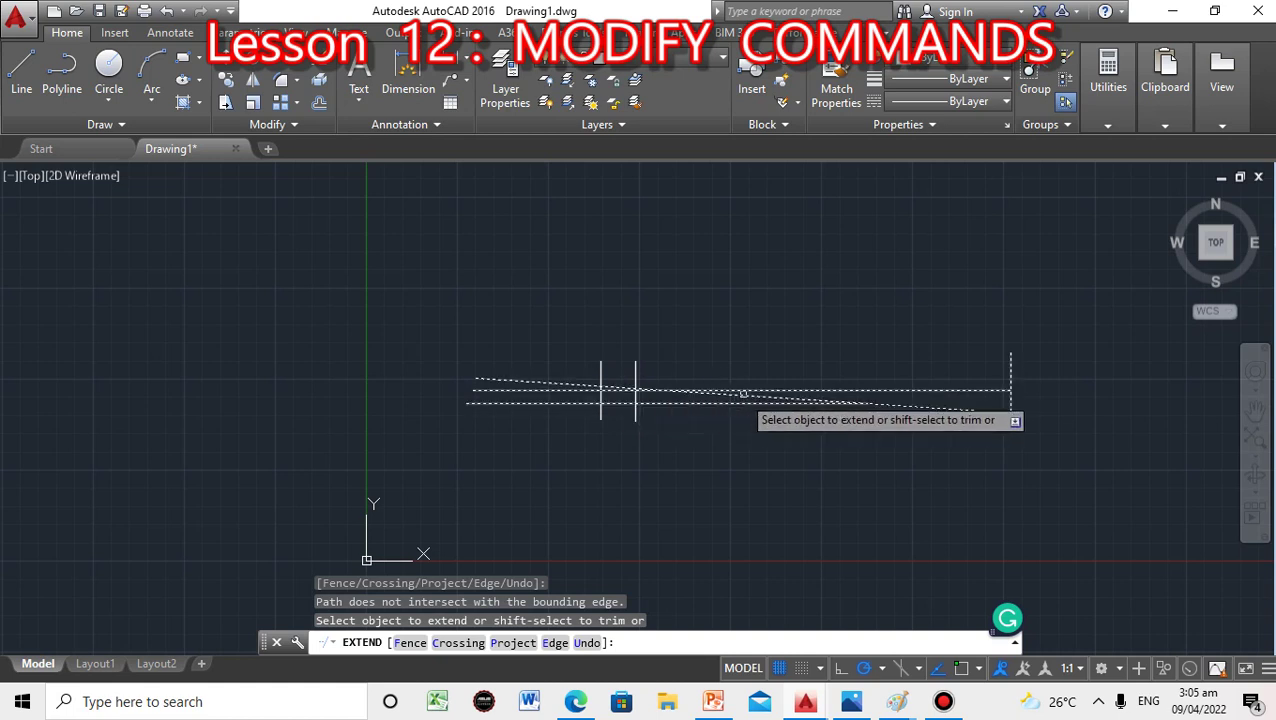
pyautogui.press('Escape')
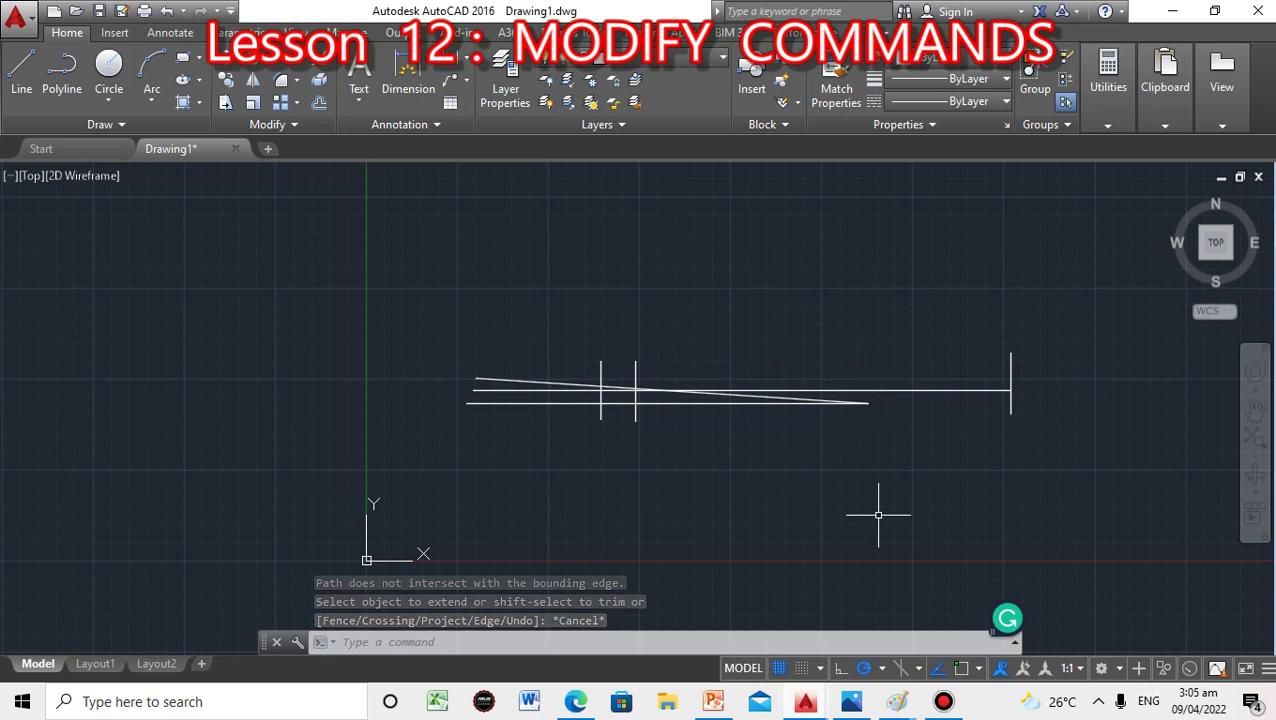
# Start the Extend command with the two horizontal lines, the sloping line and the far-right vertical line as boundary edges.
pyautogui.write('E')
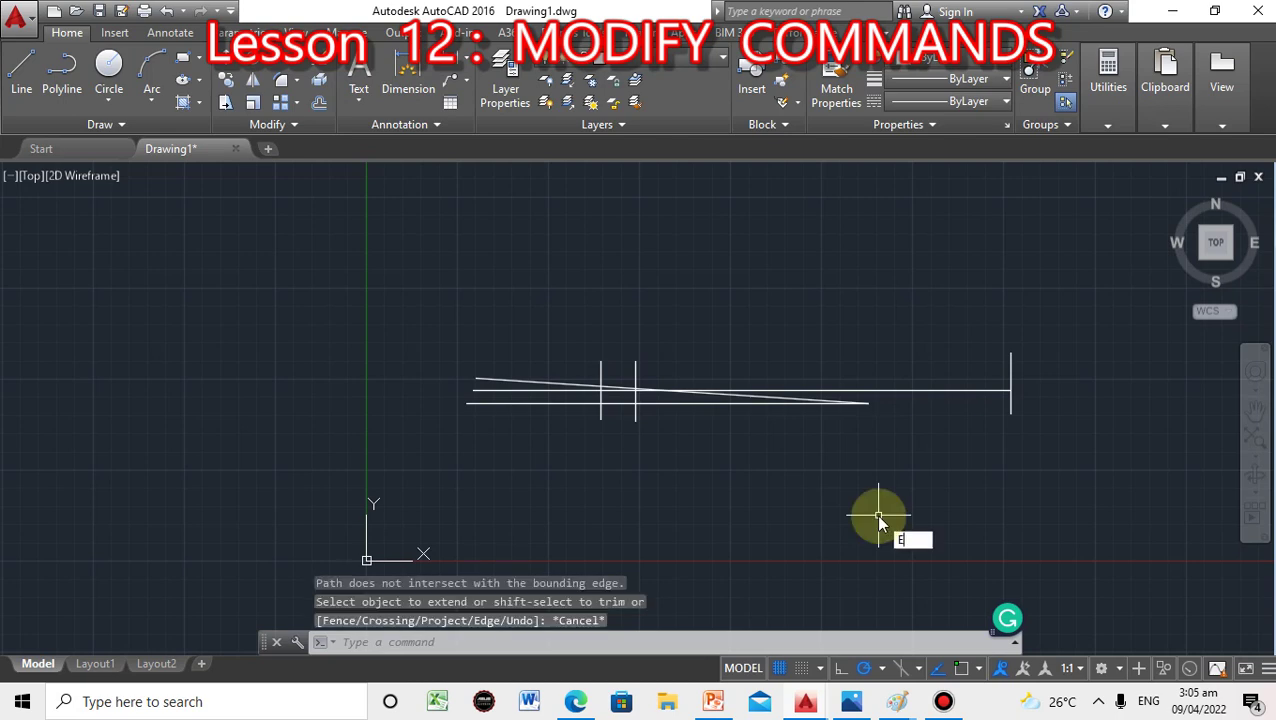
pyautogui.write('XTEND')
pyautogui.press('Return')
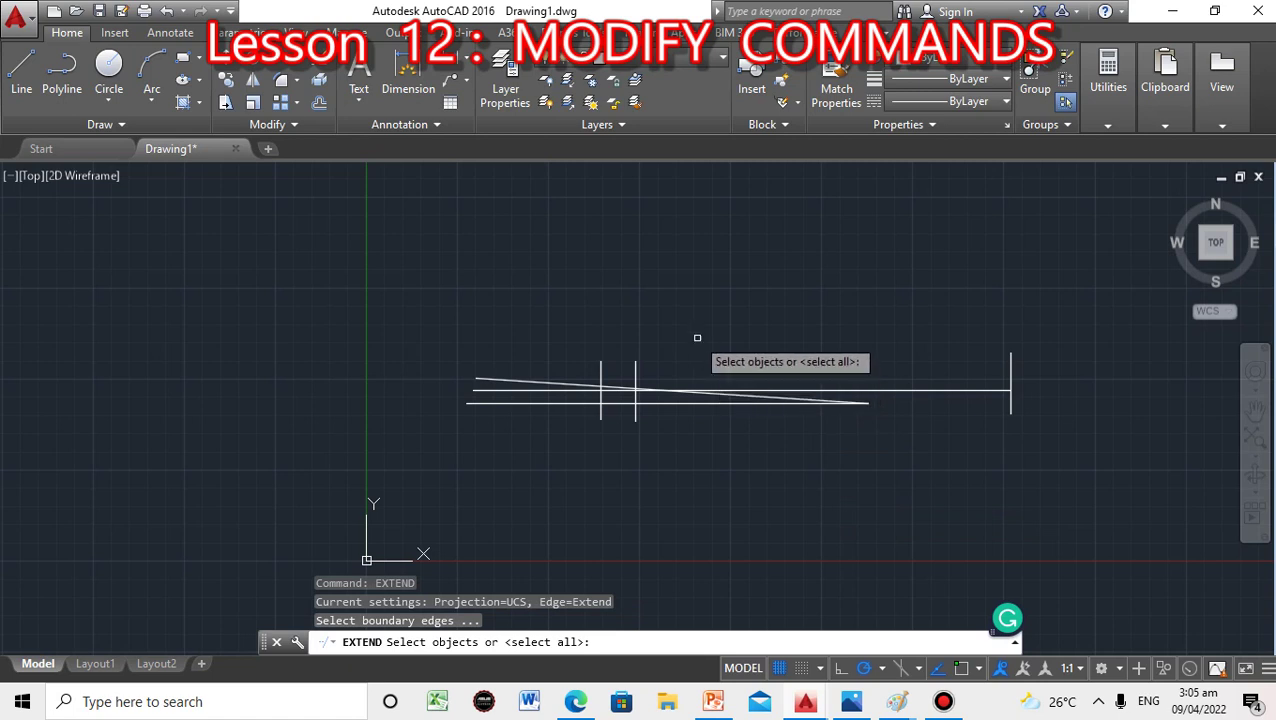
pyautogui.click(775, 397)
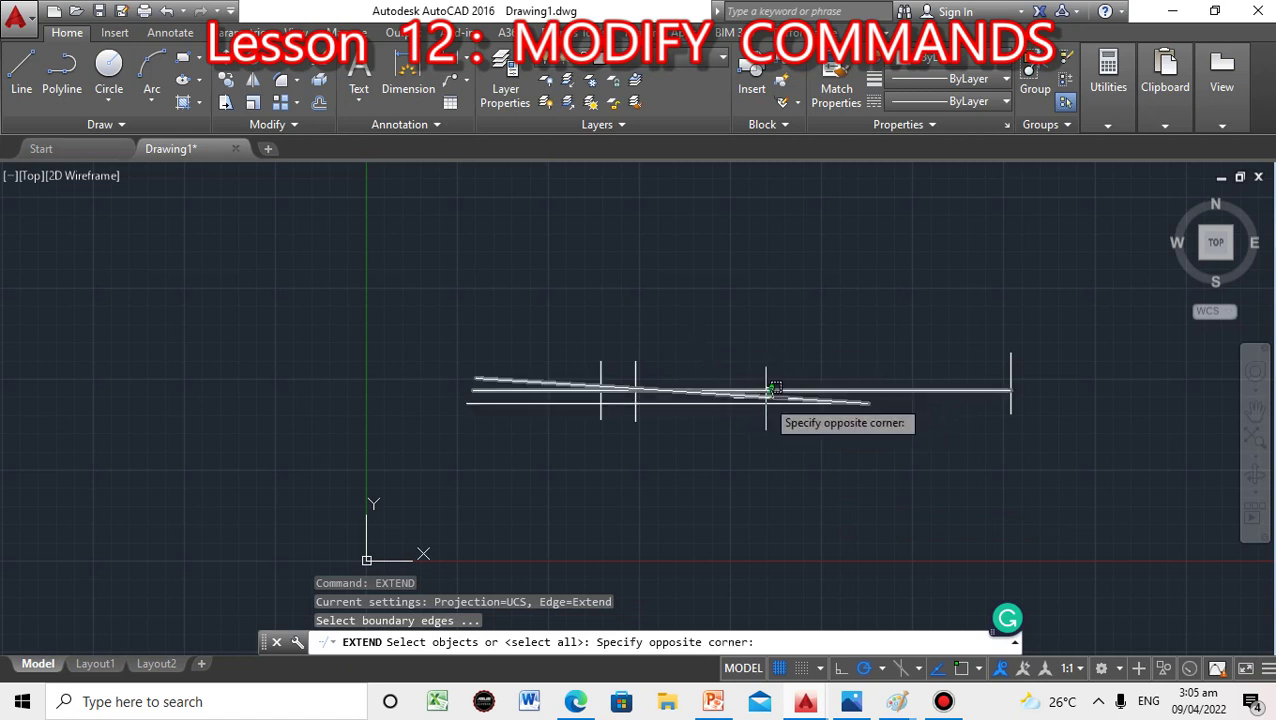
pyautogui.click(765, 396)
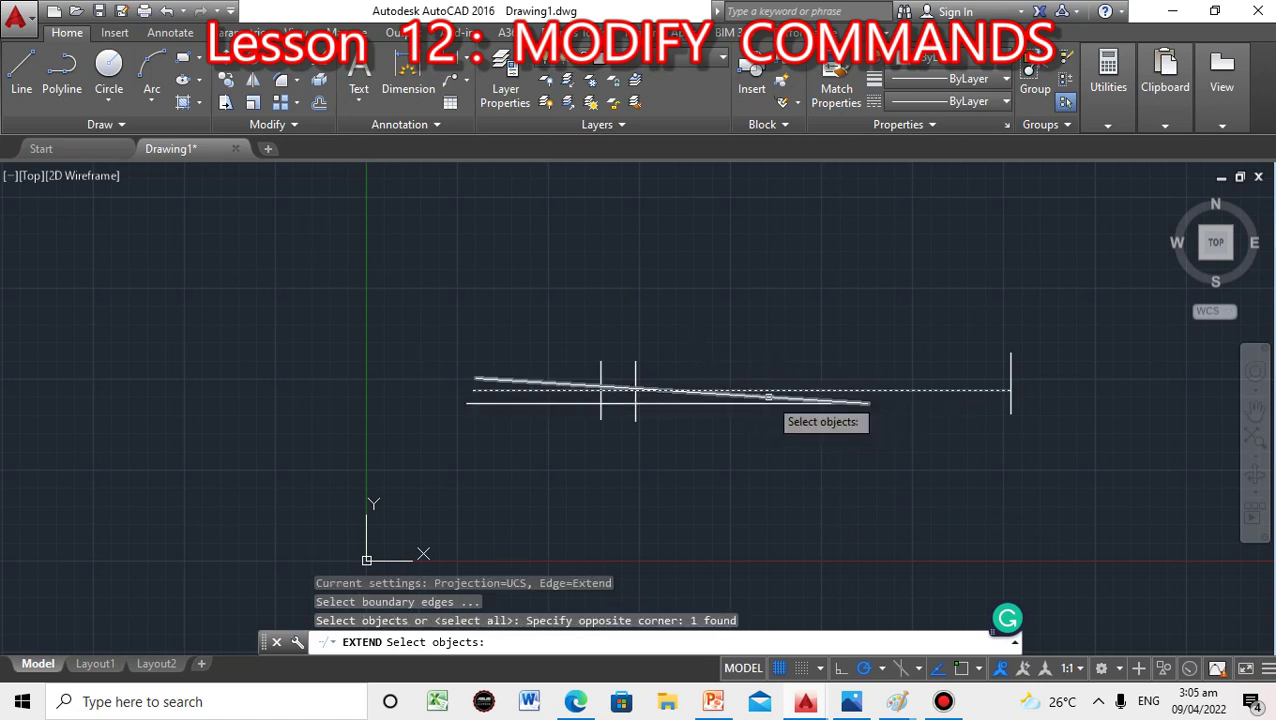
pyautogui.click(763, 397)
pyautogui.click(763, 404)
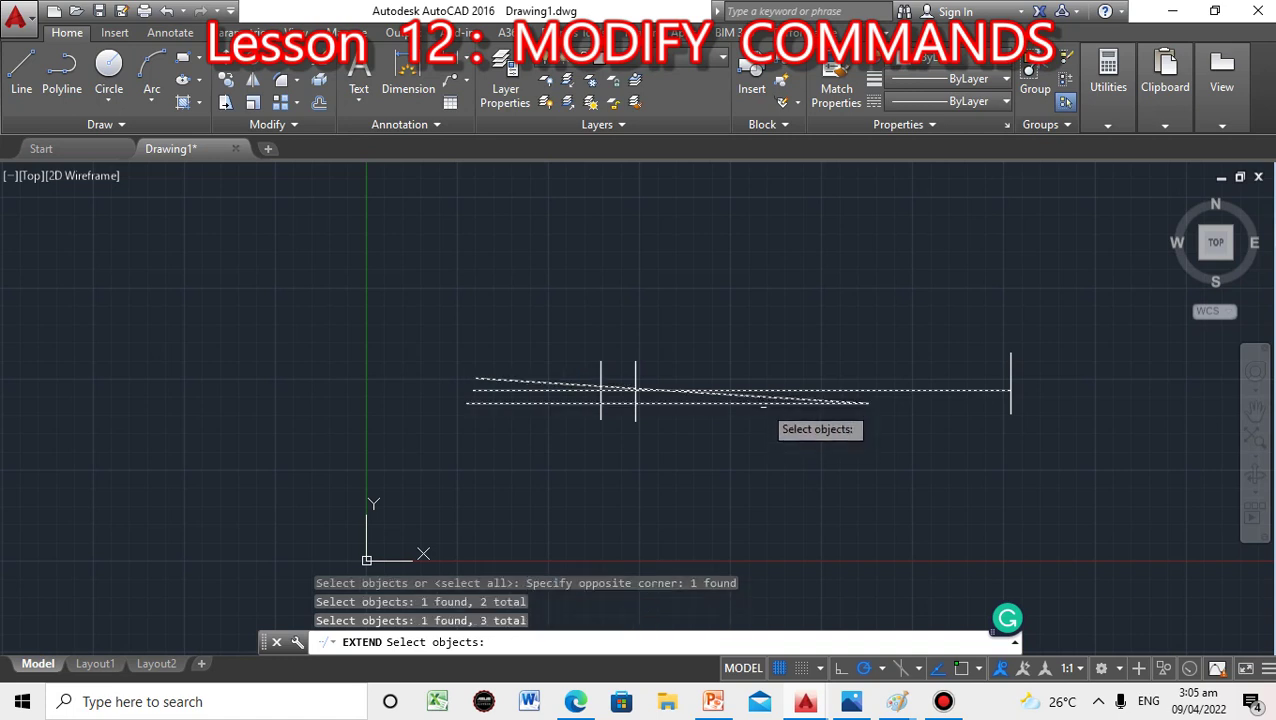
pyautogui.click(1011, 404)
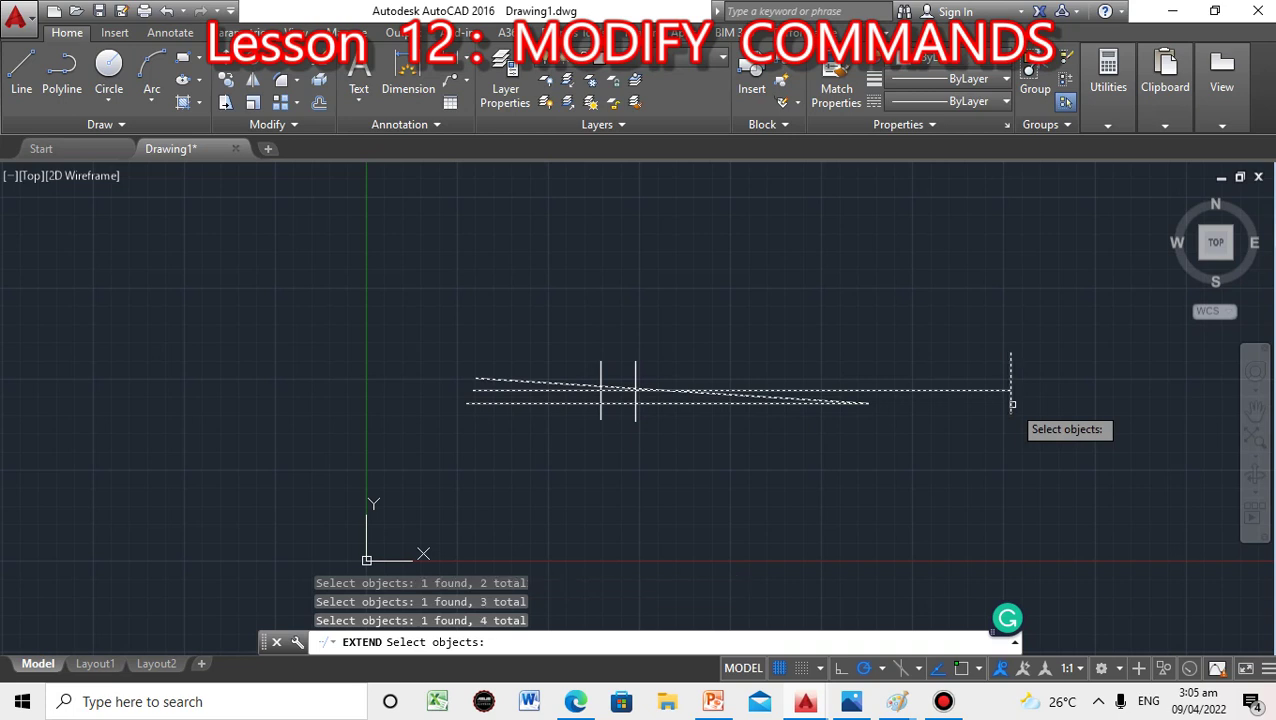
pyautogui.press('Return')
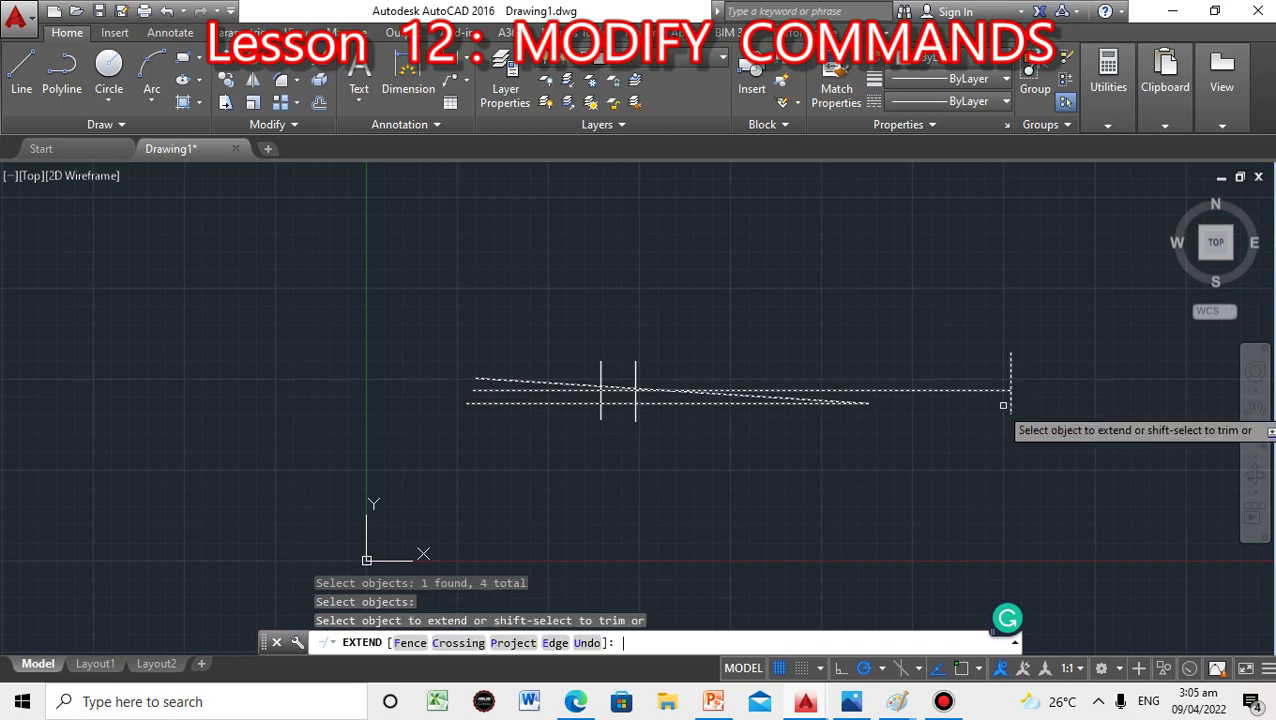
# Extend the sloping line and the lower horizontal line to the far-right vertical line, and finish the command.
pyautogui.click(821, 308)
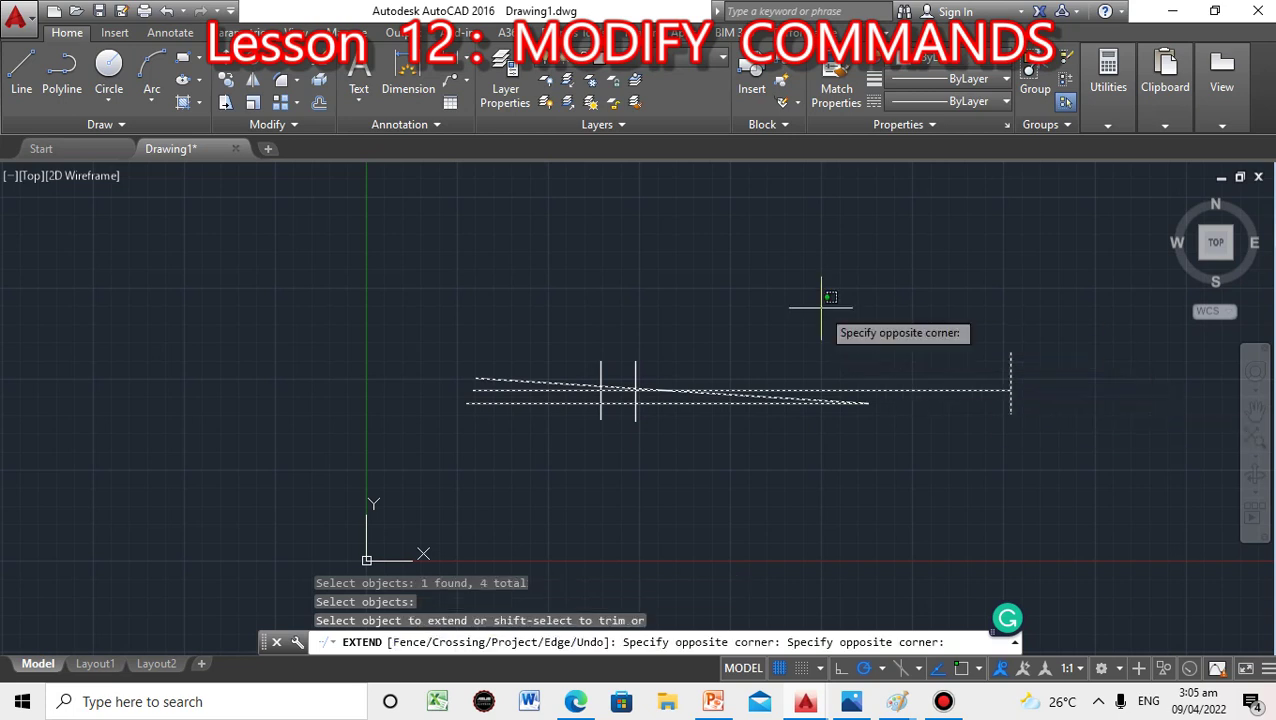
pyautogui.click(830, 461)
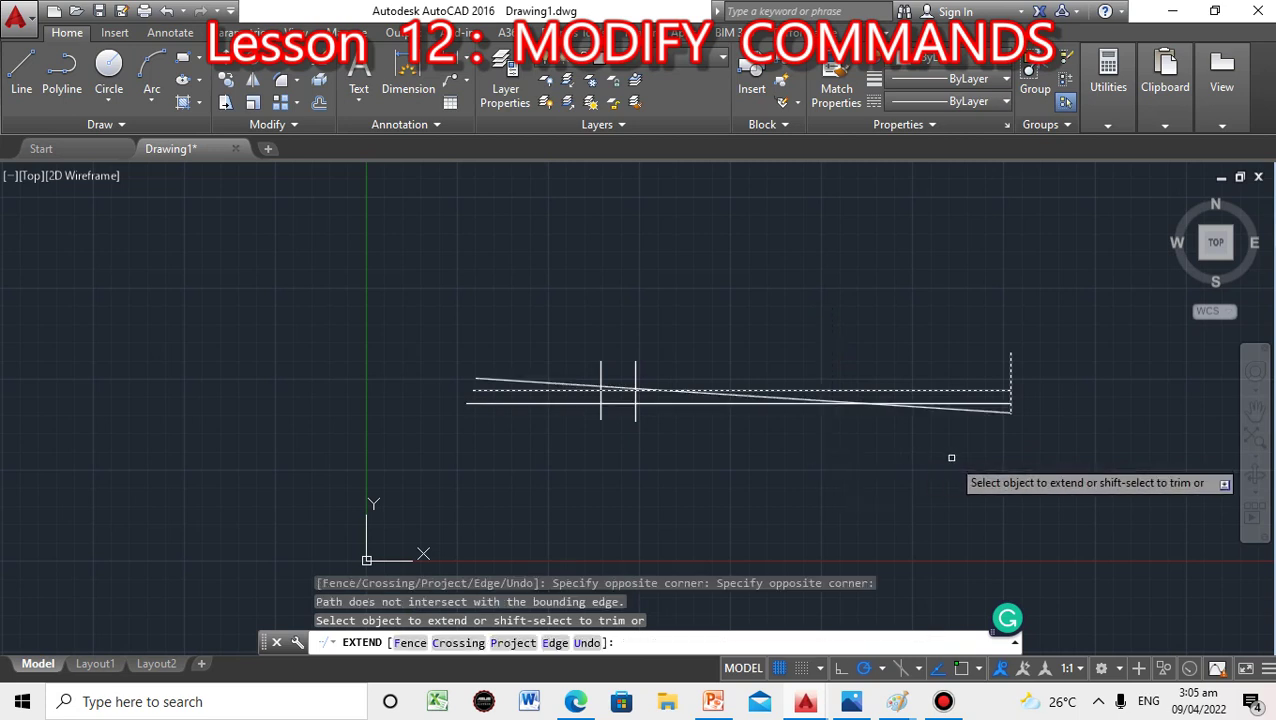
pyautogui.scroll(2, 904, 404)
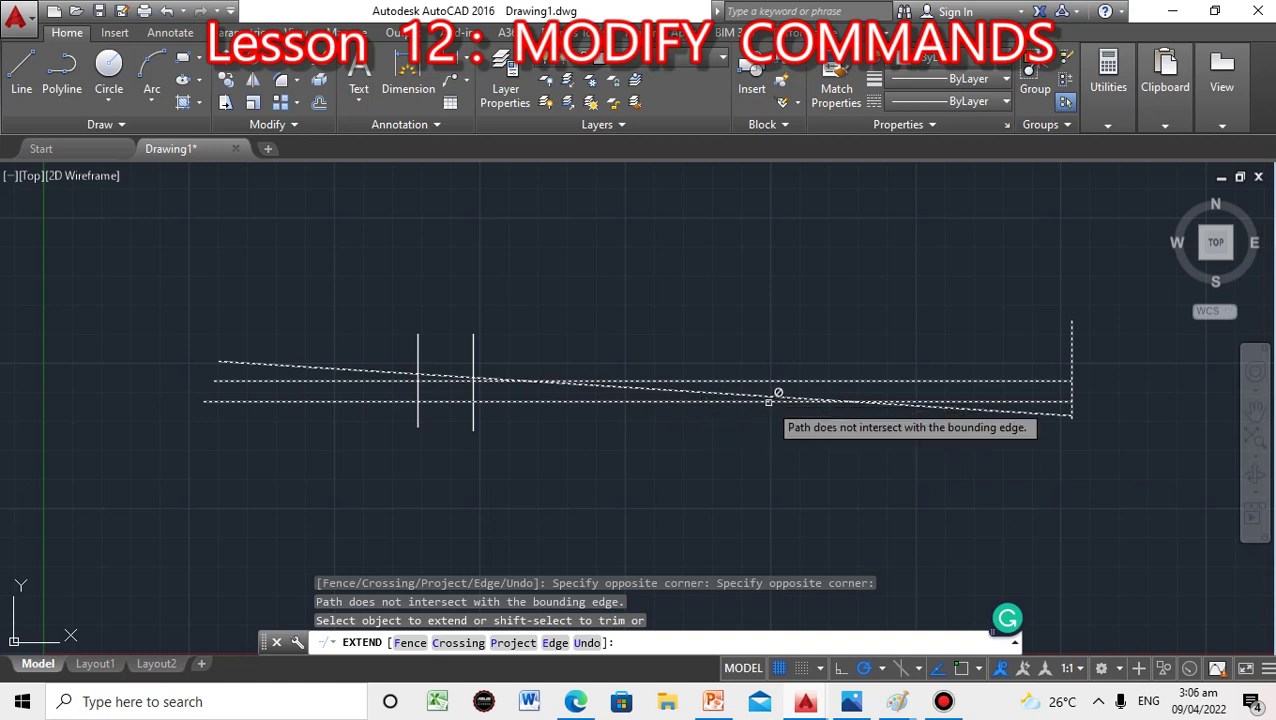
pyautogui.scroll(-2, 901, 449)
pyautogui.scroll(1, 901, 449)
pyautogui.scroll(-1, 898, 447)
pyautogui.press('Escape')
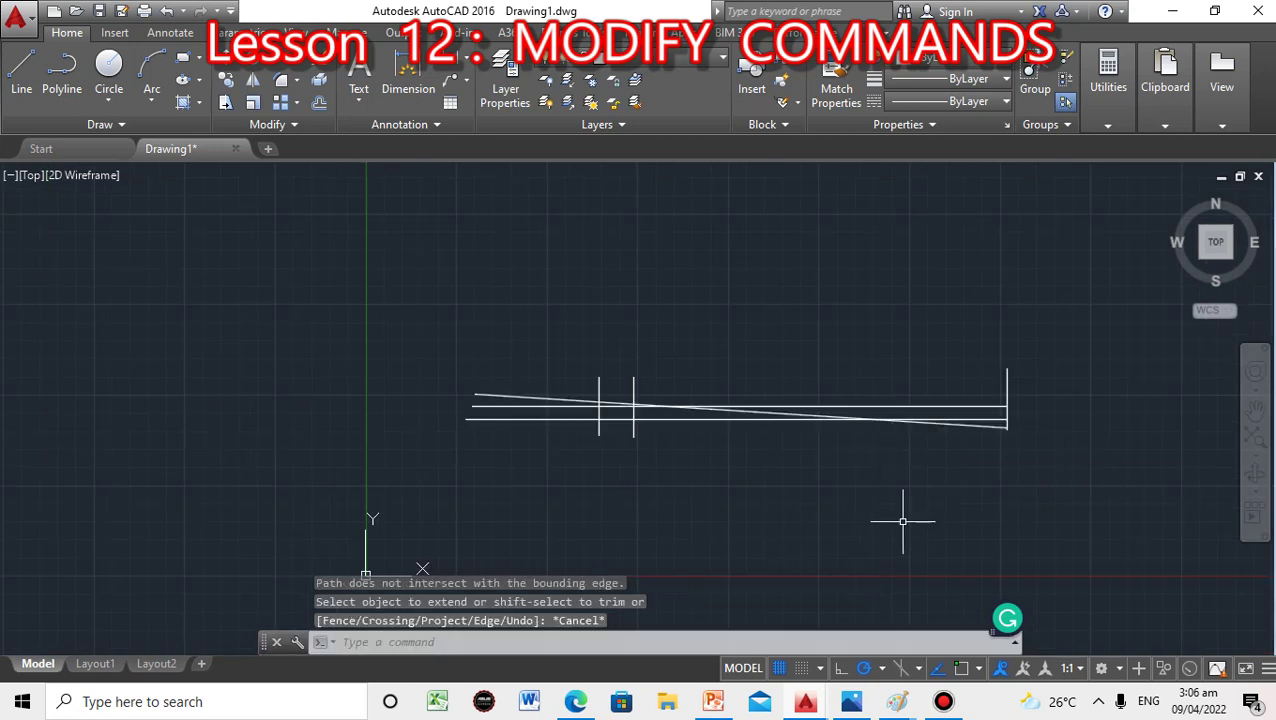
pyautogui.scroll(1, 902, 521)
pyautogui.scroll(-1, 902, 521)
pyautogui.scroll(-2, 902, 521)
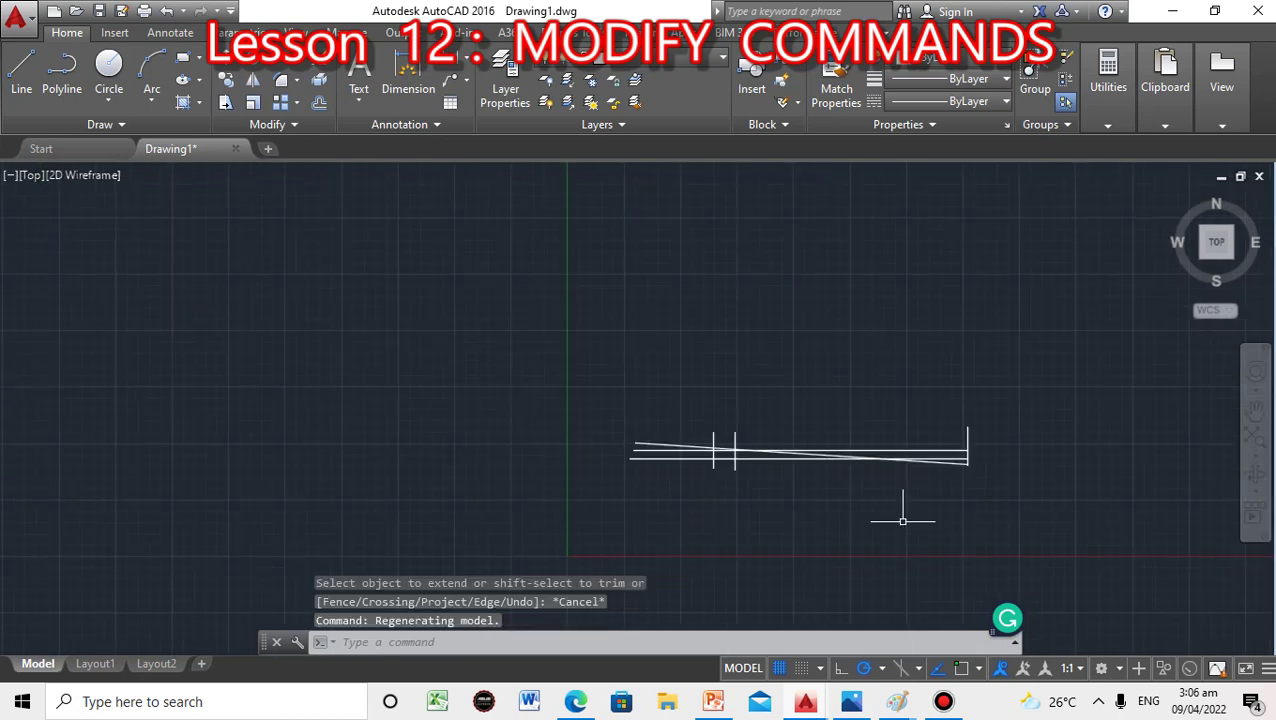
pyautogui.scroll(2, 902, 521)
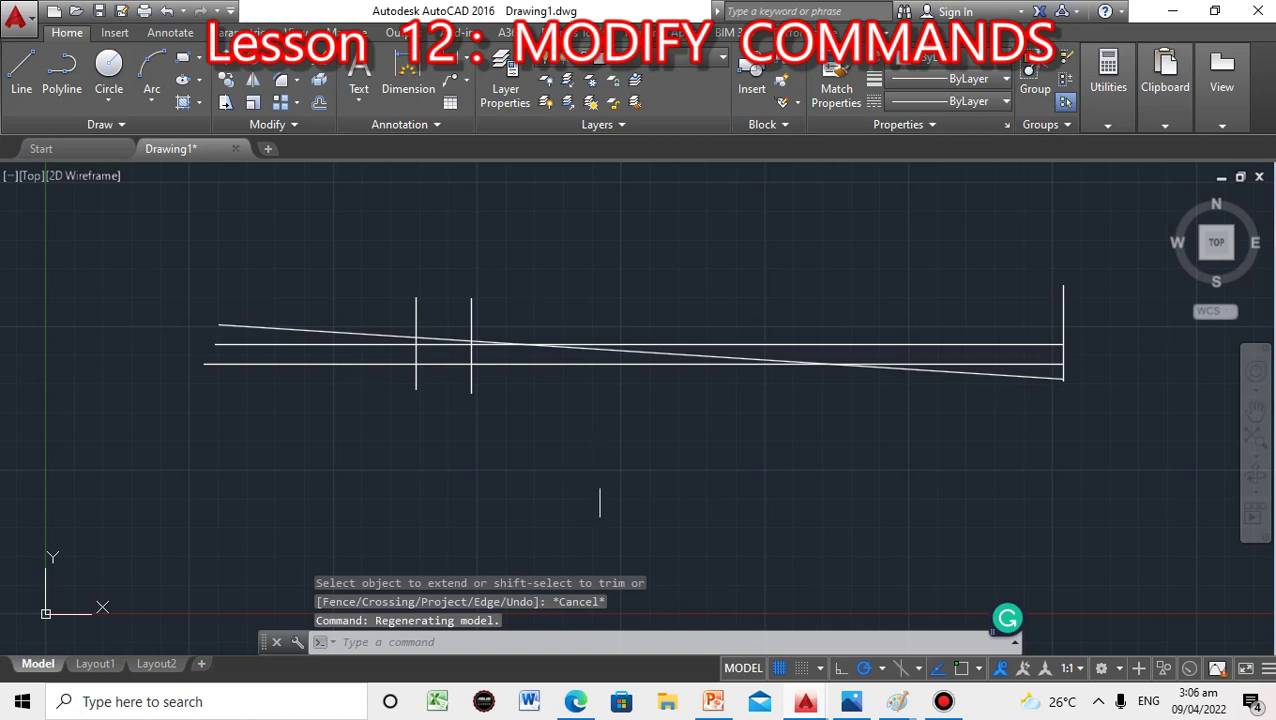
# Switch to PowerPoint to check the MODIFY COMMANDS slide for the next command, and return to the AutoCAD drawing.
pyautogui.click(713, 703)
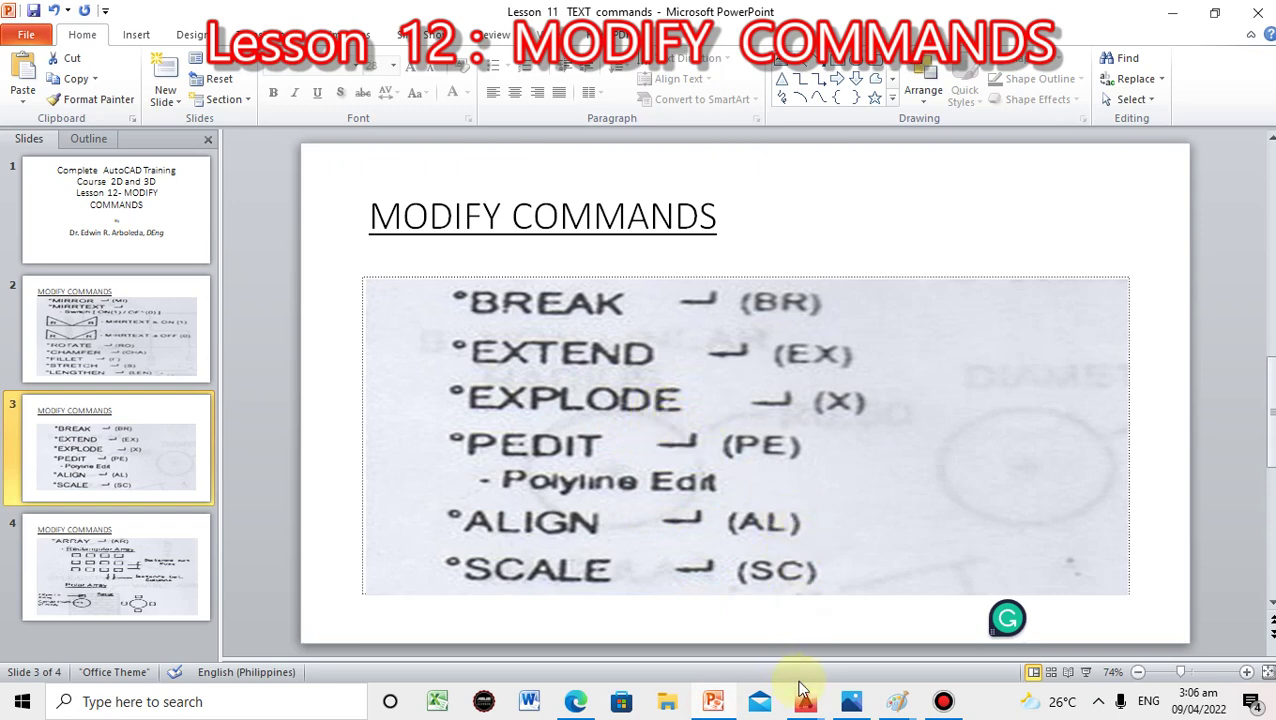
pyautogui.moveTo(808, 707)
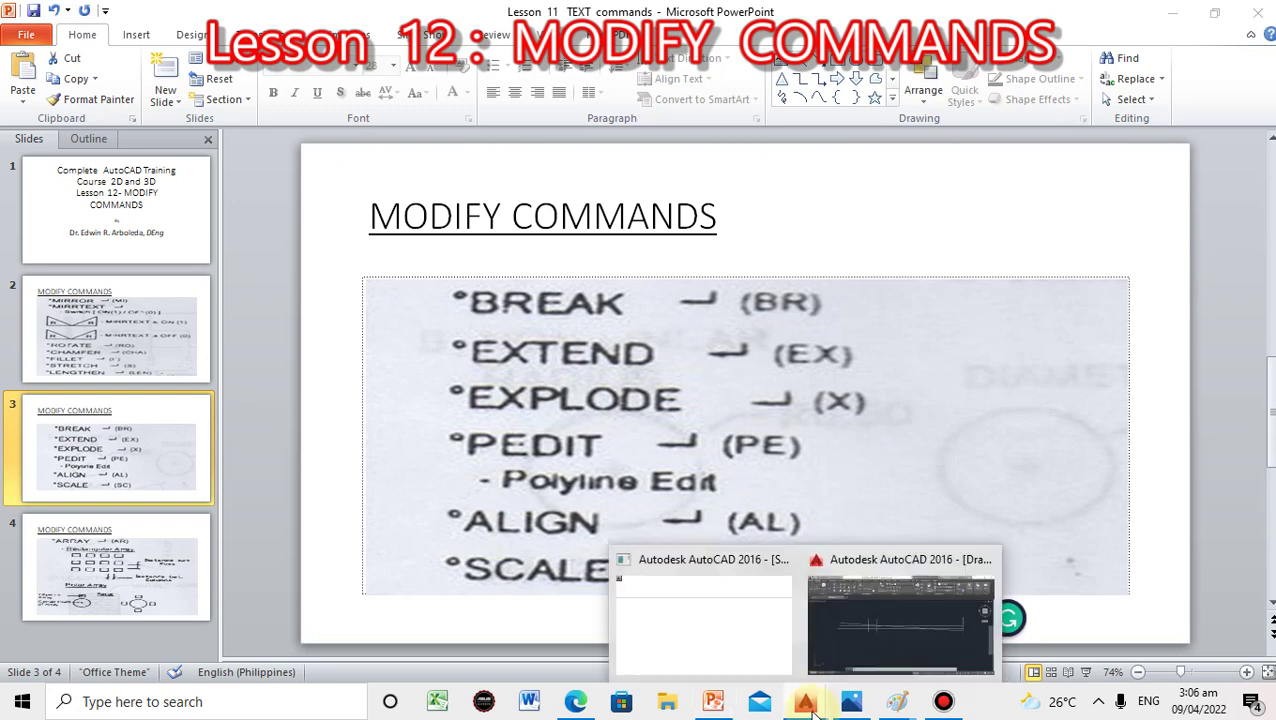
pyautogui.click(846, 646)
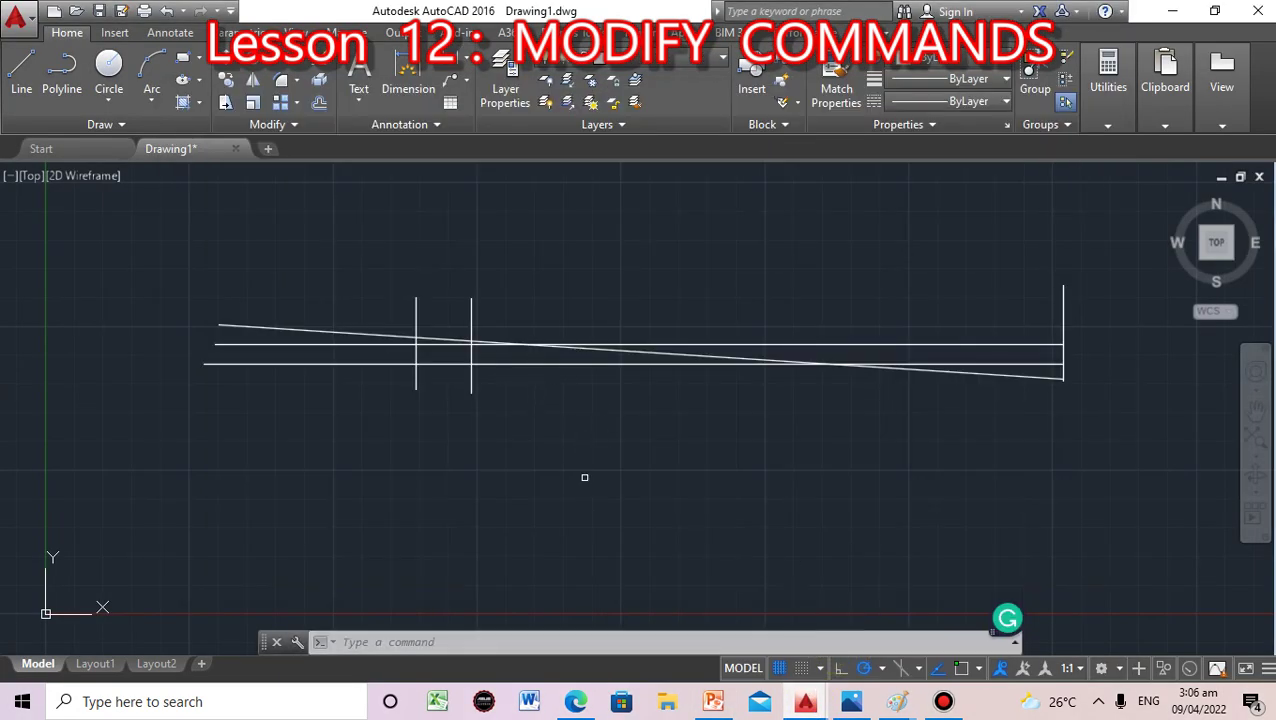
# Draw a rectangle about twice as wide as tall in the empty area below the left part of the extended lines.
pyautogui.click(370, 495)
pyautogui.write('REC')
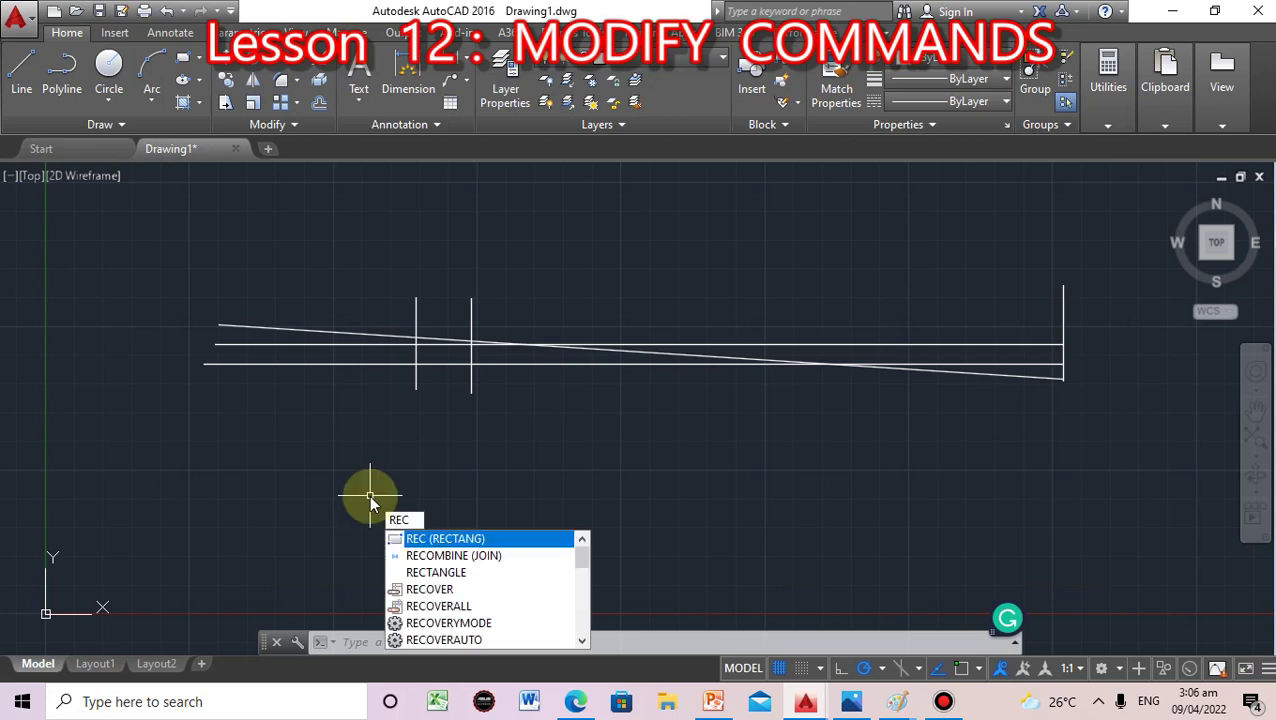
pyautogui.press('Return')
pyautogui.click(253, 439)
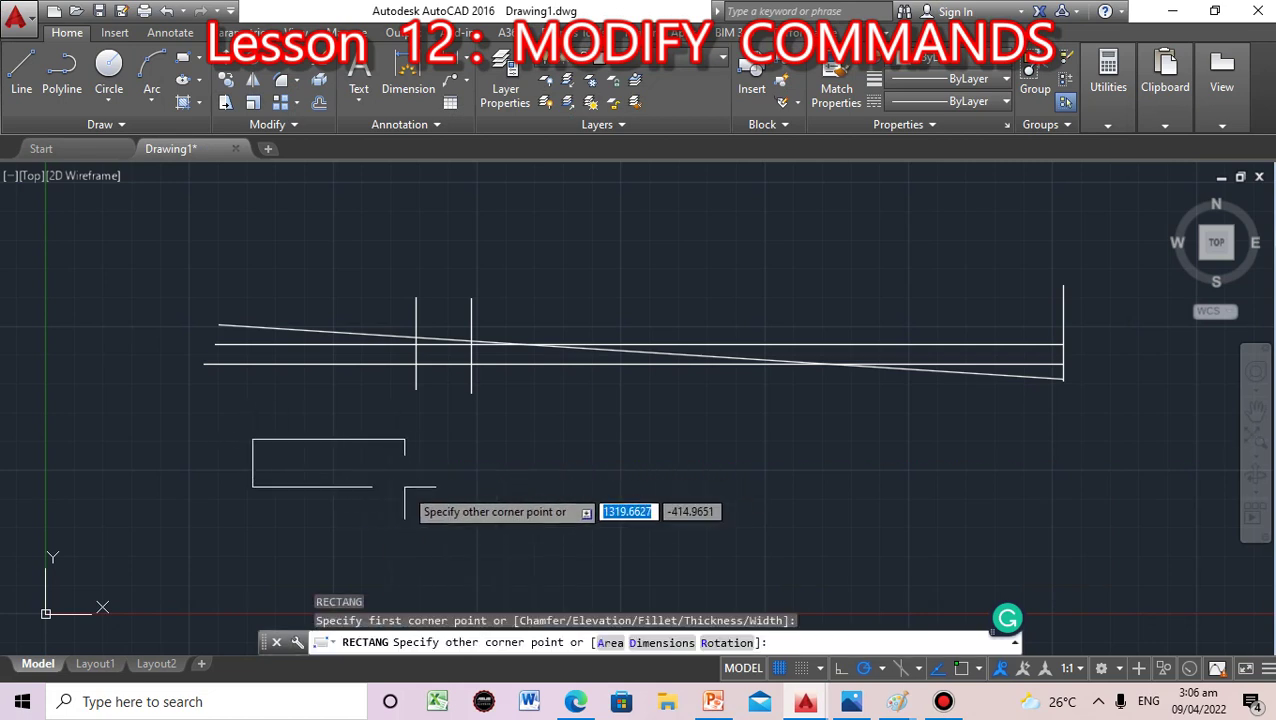
pyautogui.click(436, 536)
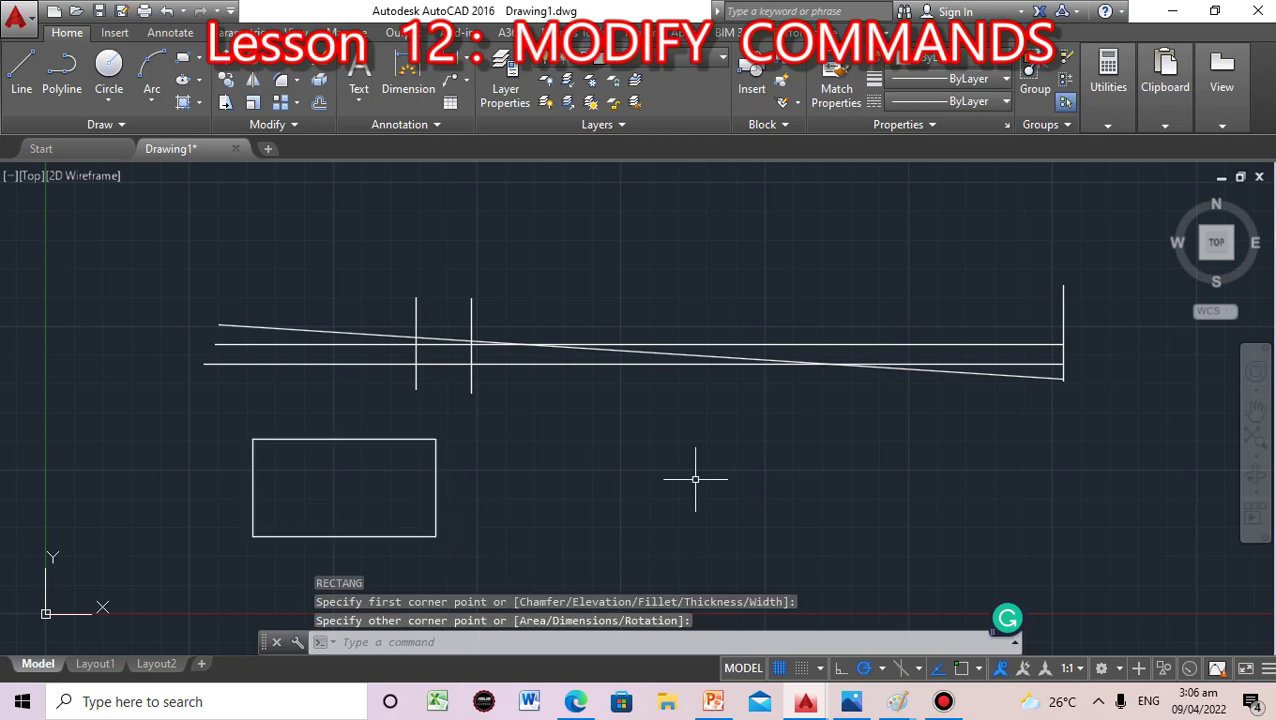
pyautogui.press('Escape')
# Check that the rectangle selects as a single object, and explode it into separate lines.
pyautogui.click(436, 470)
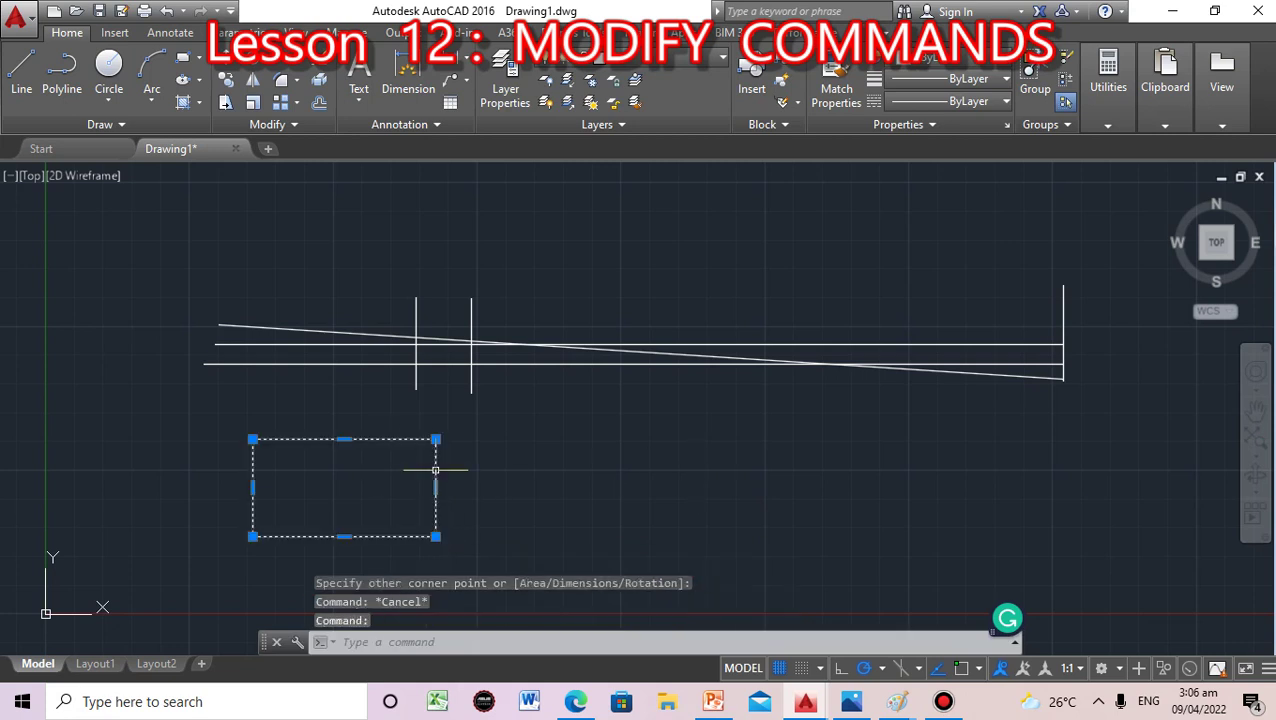
pyautogui.press('Escape')
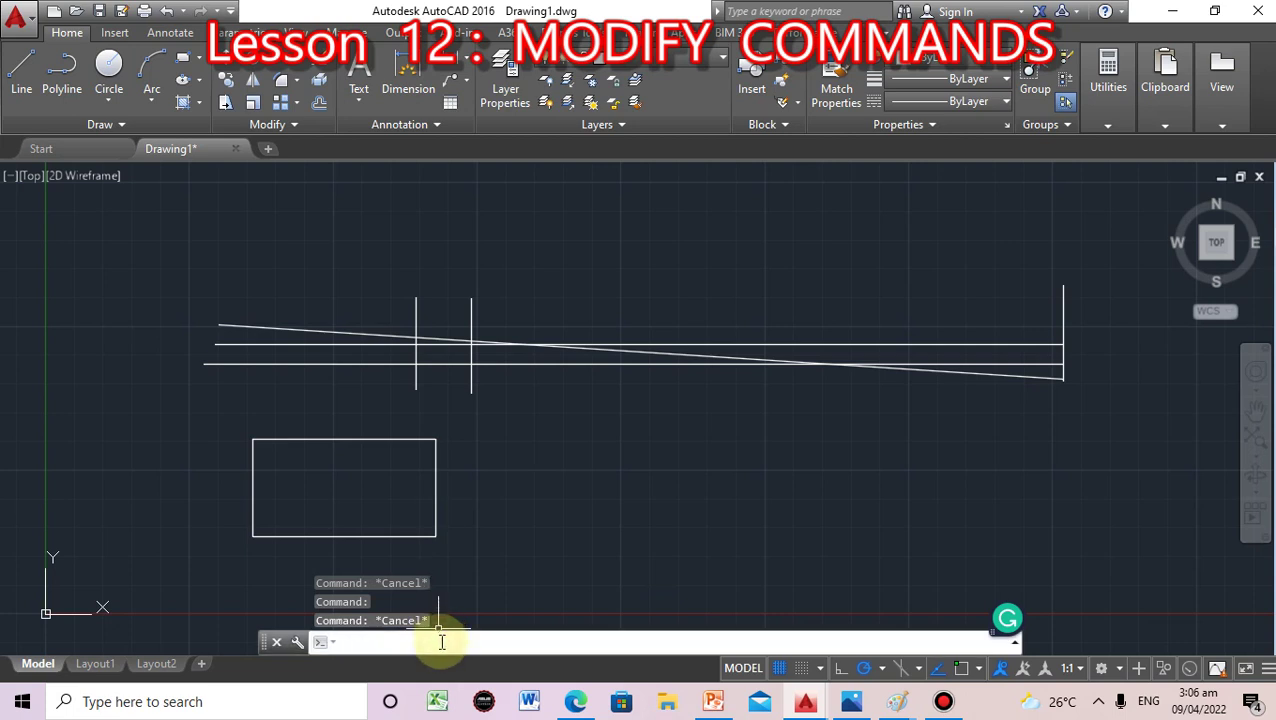
pyautogui.write('XPLODE')
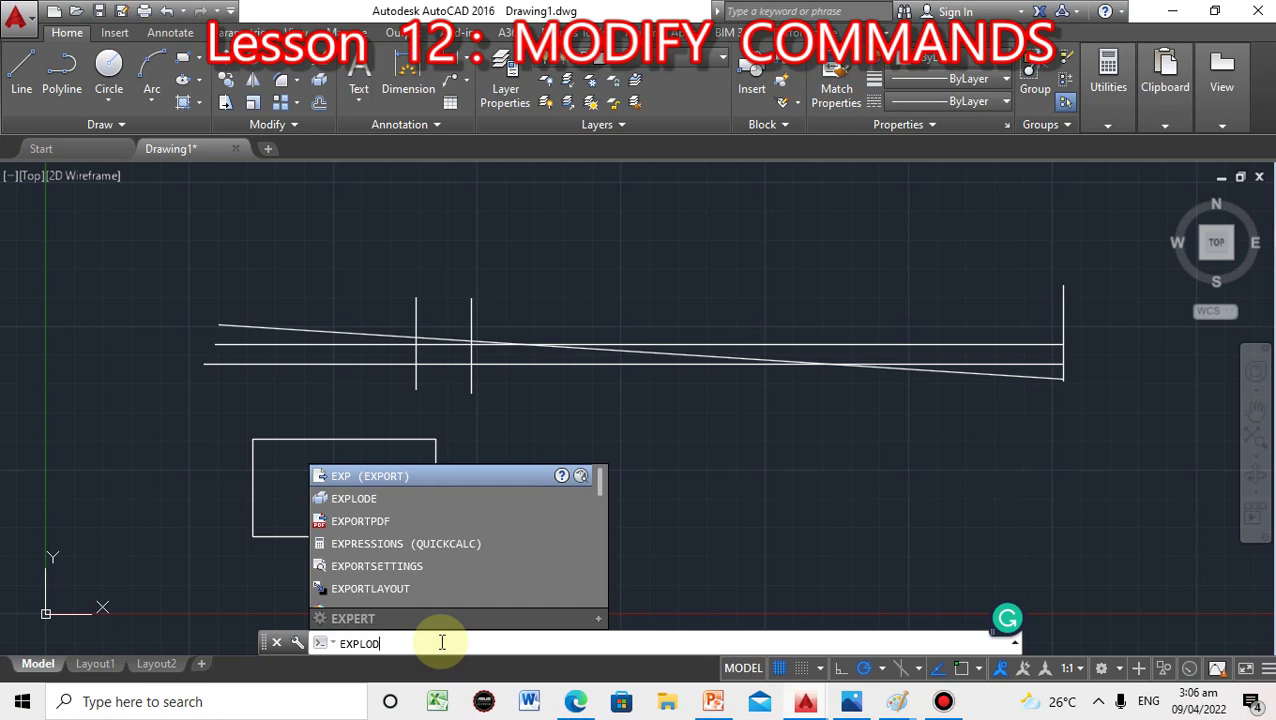
pyautogui.press('Return')
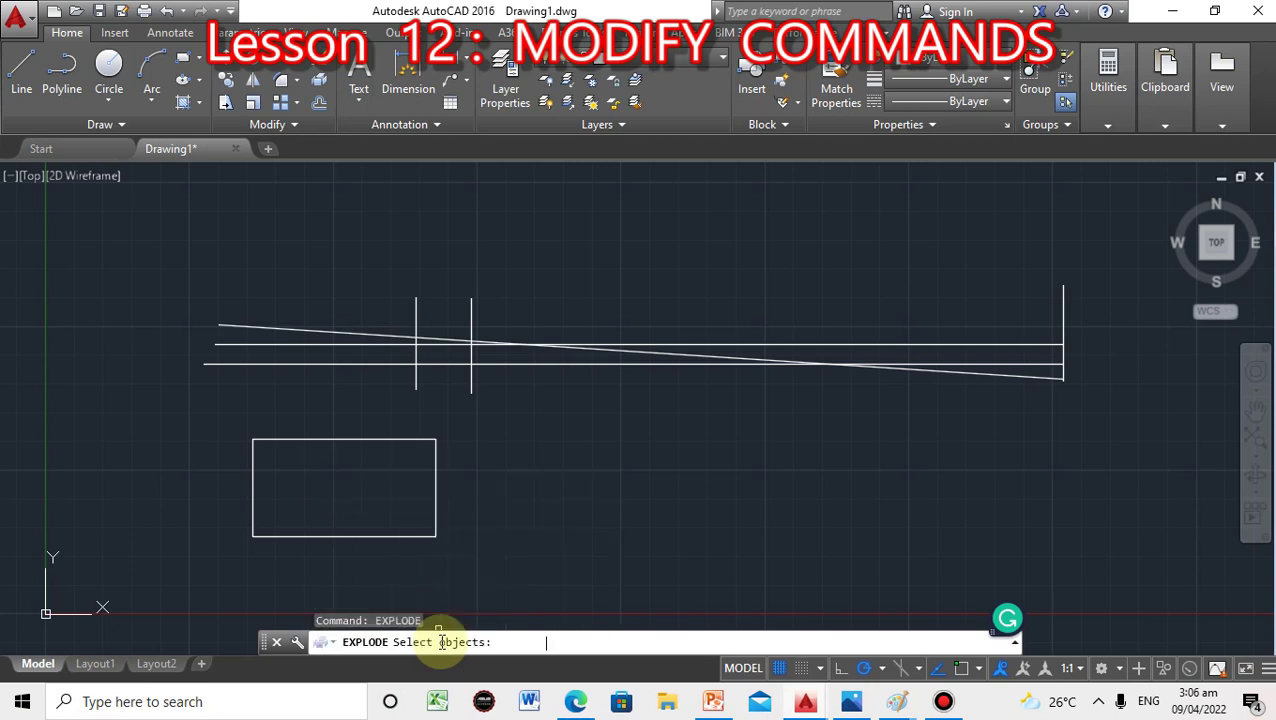
pyautogui.click(350, 438)
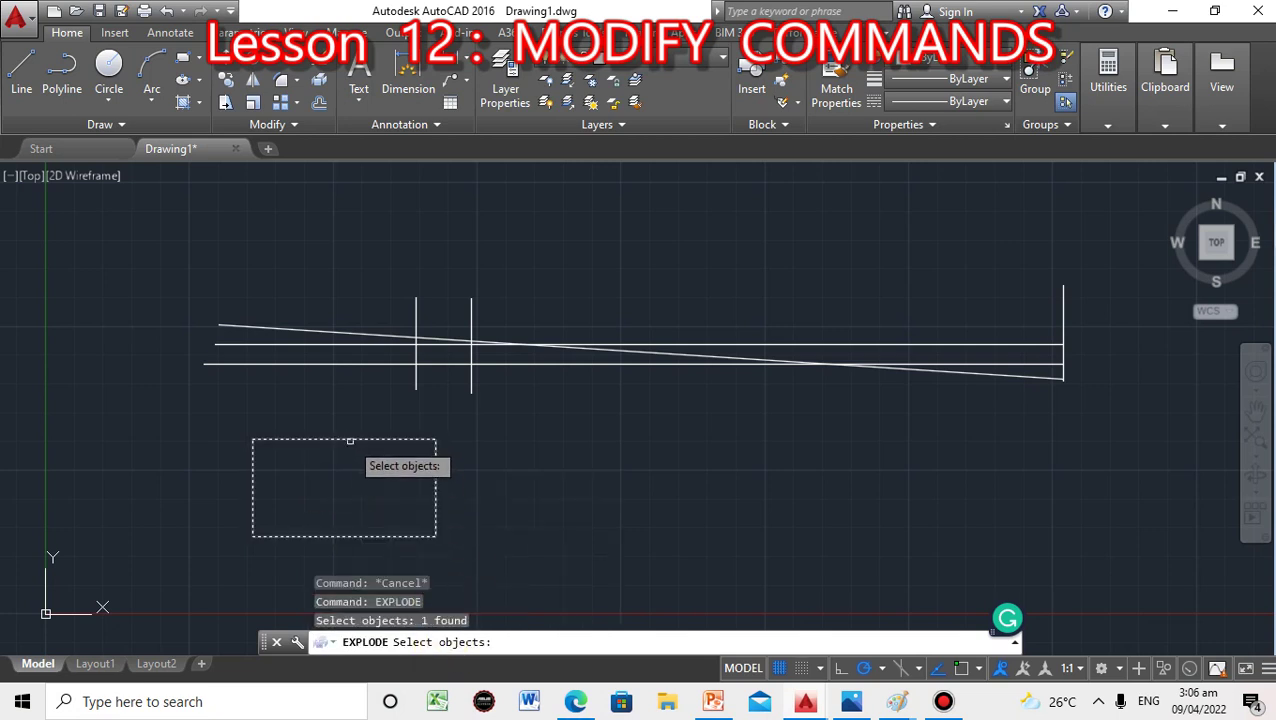
pyautogui.press('Return')
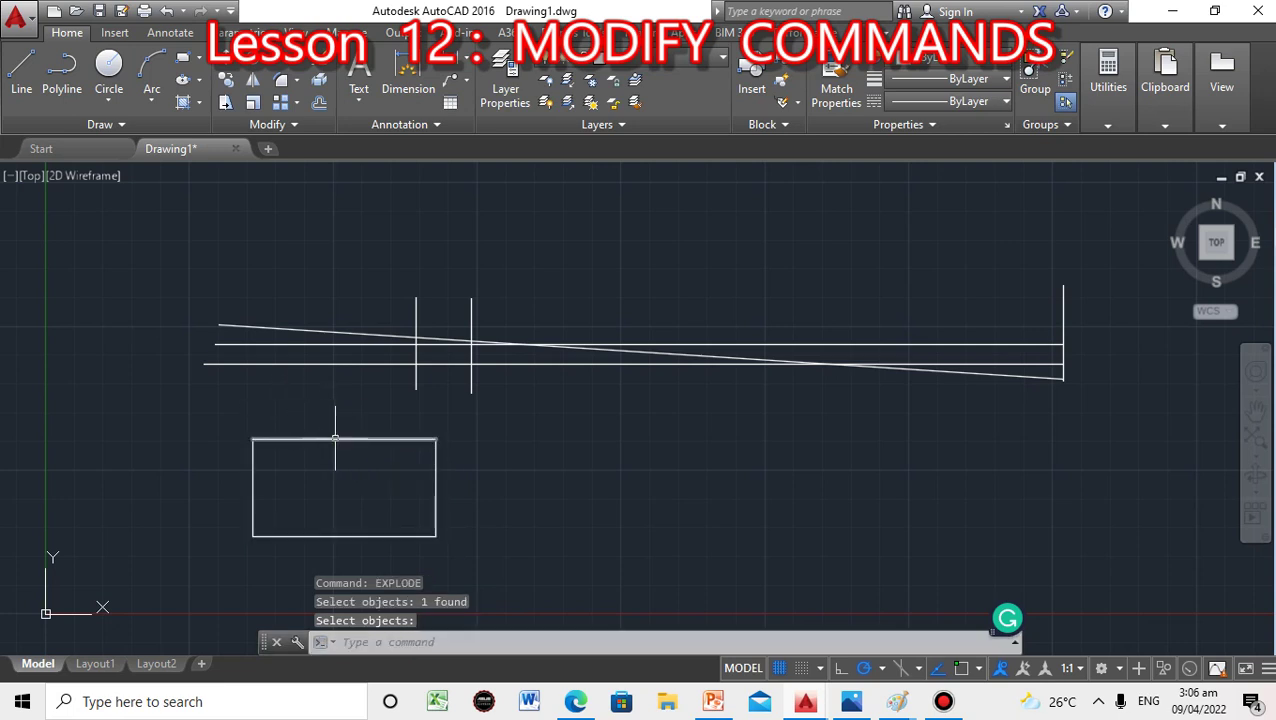
# Select the exploded rectangle's upper, right and lower edges one by one to check that they are separate, and clear the selection.
pyautogui.click(337, 439)
pyautogui.click(436, 492)
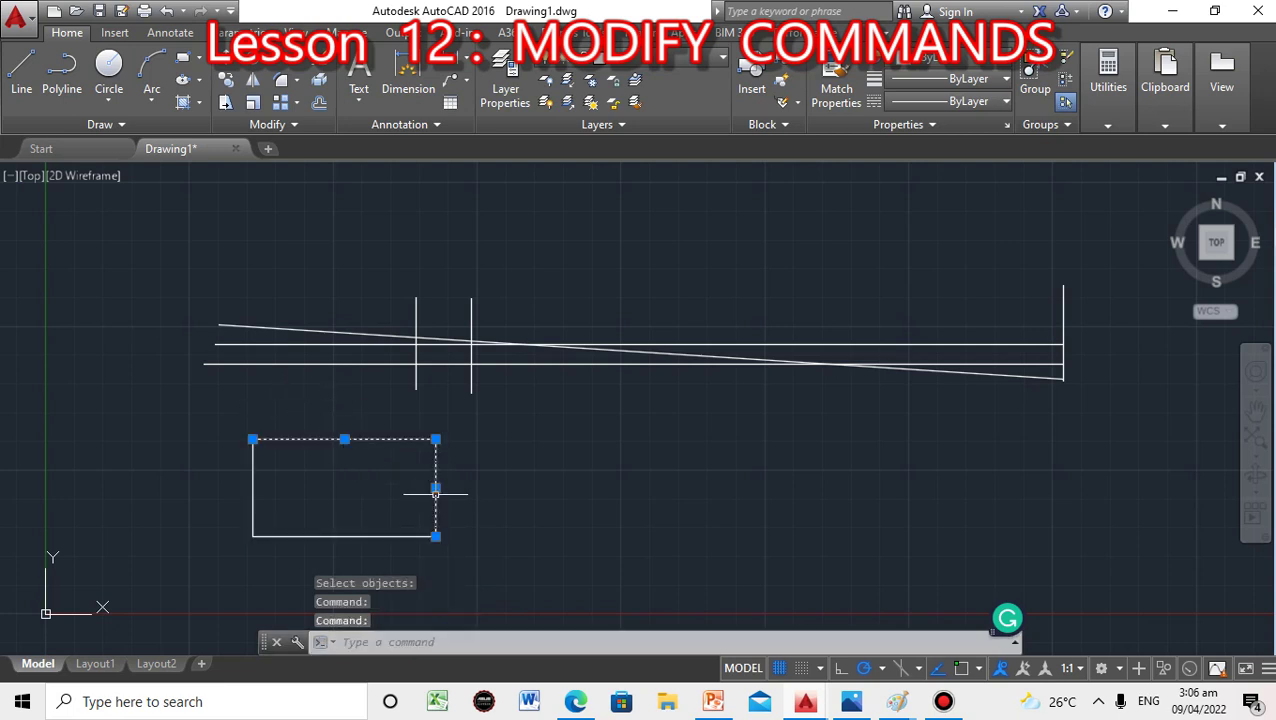
pyautogui.click(389, 536)
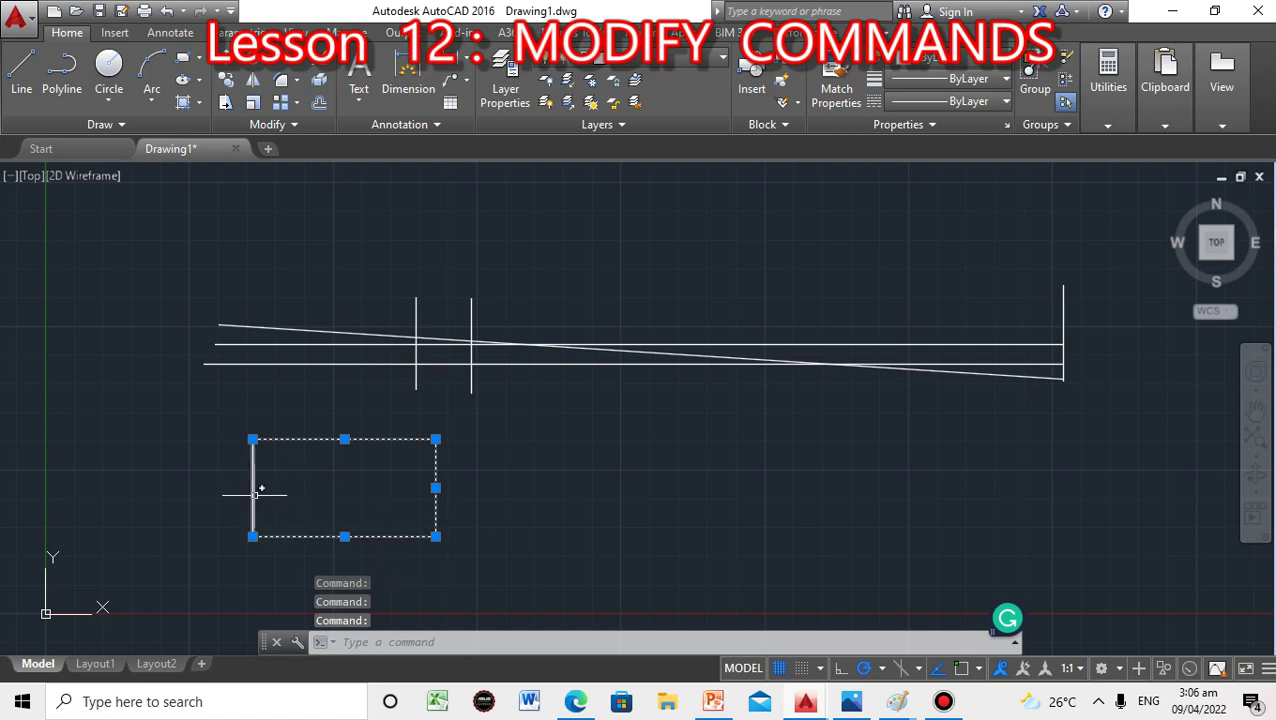
pyautogui.press('Escape')
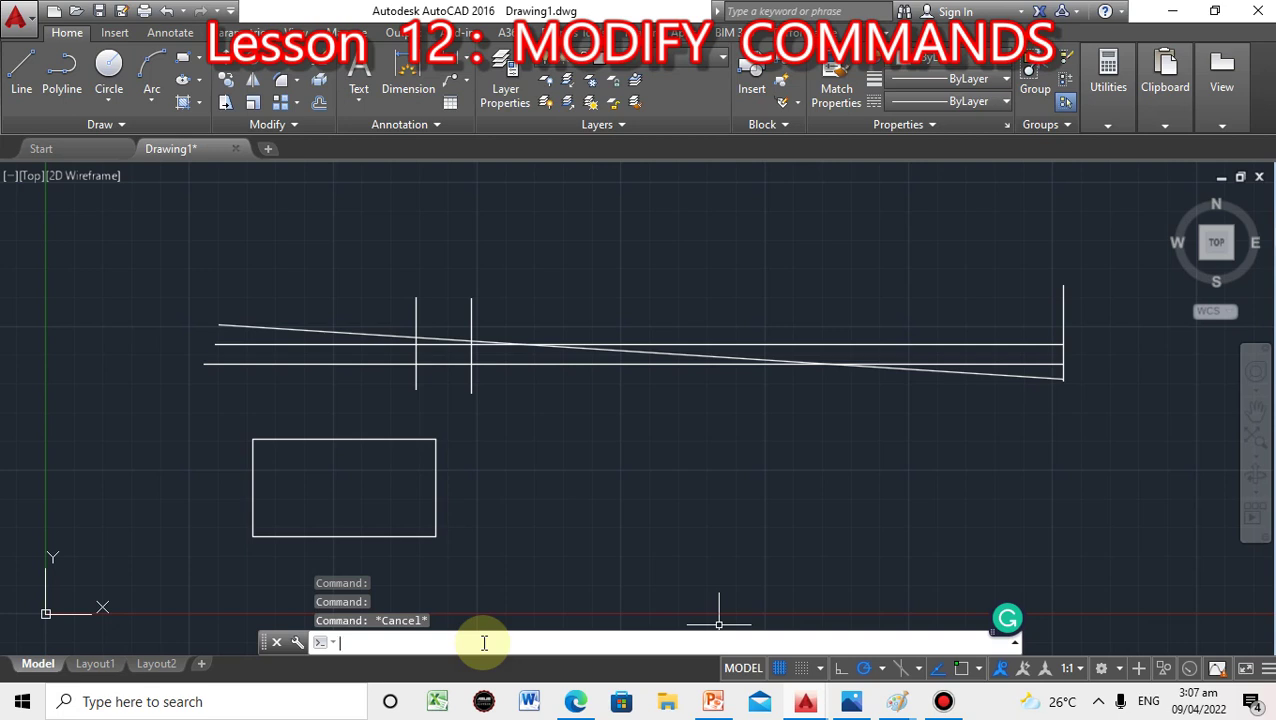
pyautogui.write('REC')
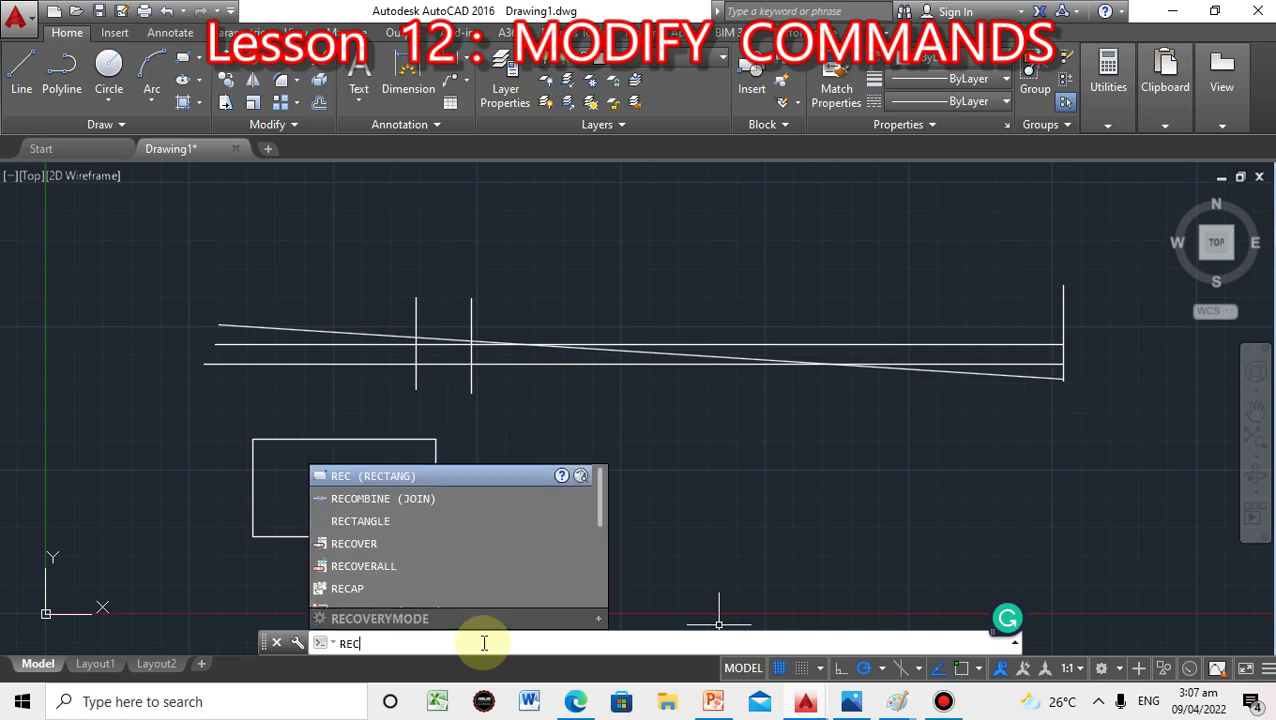
pyautogui.press('Return')
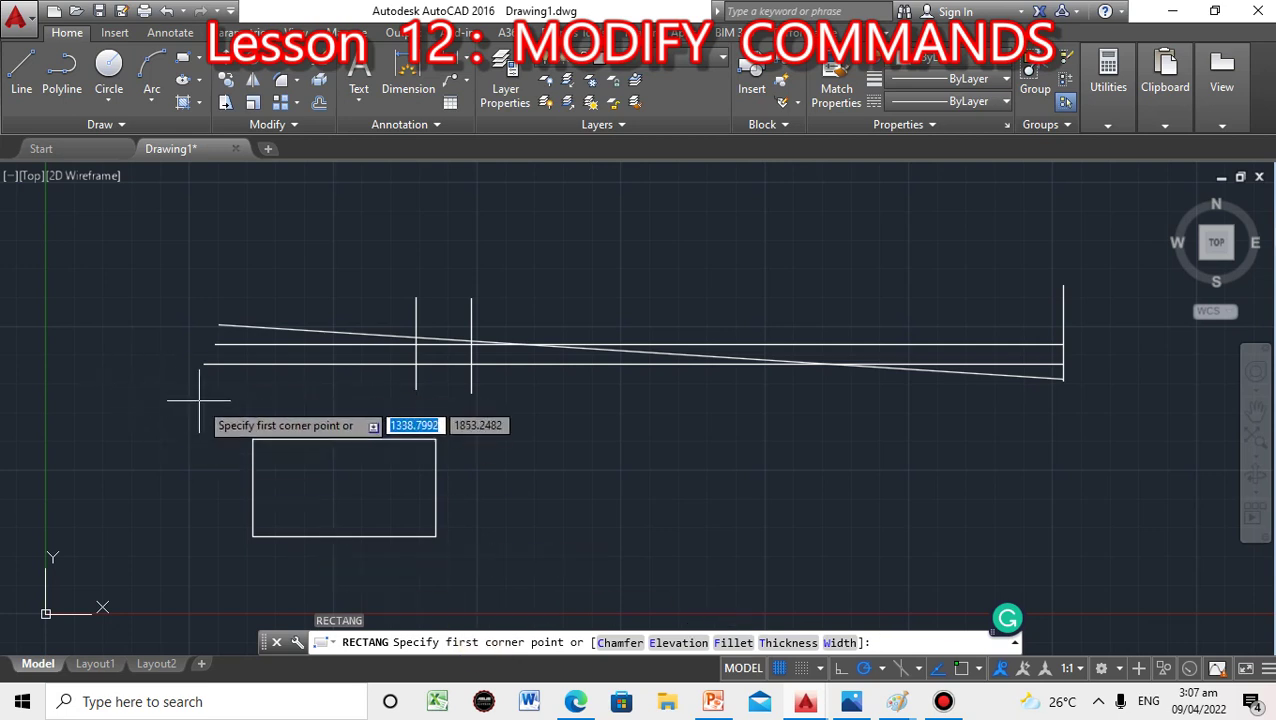
pyautogui.press('Escape')
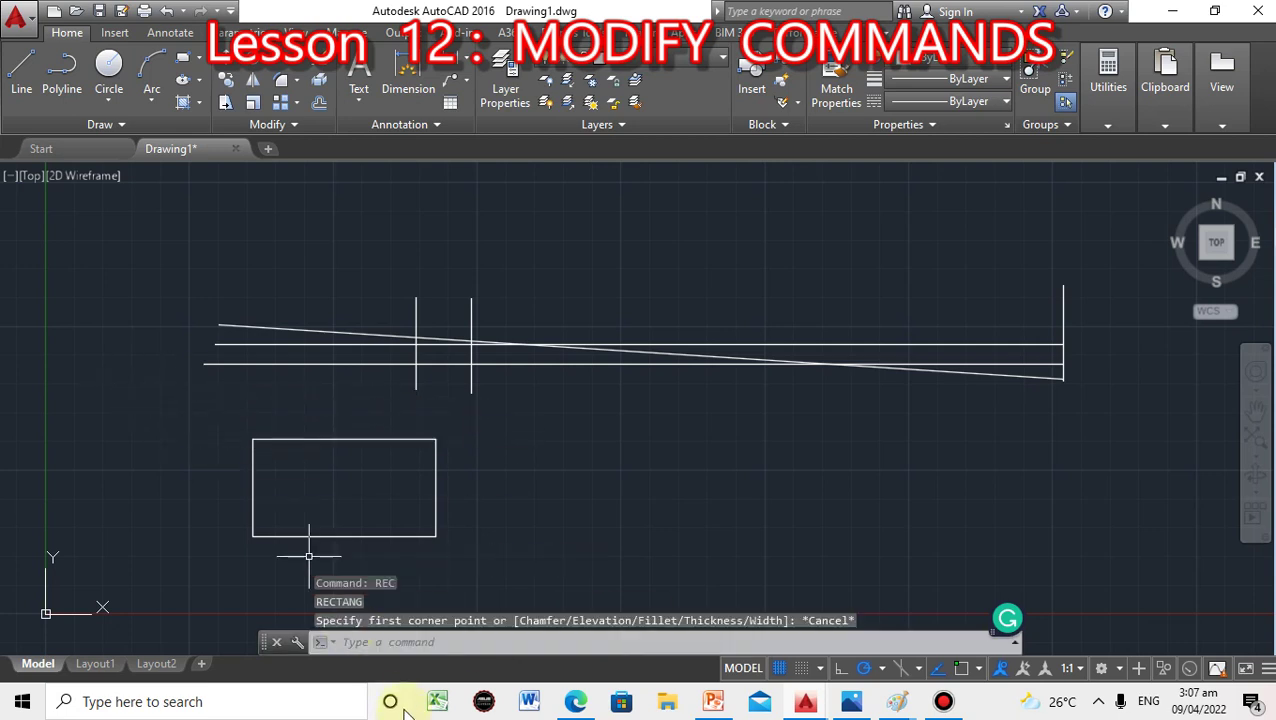
# Join the rectangle's four separate edges into a single object with the Region command, selecting the lower, right, upper and left edges.
pyautogui.click(371, 645)
pyautogui.write('REGION')
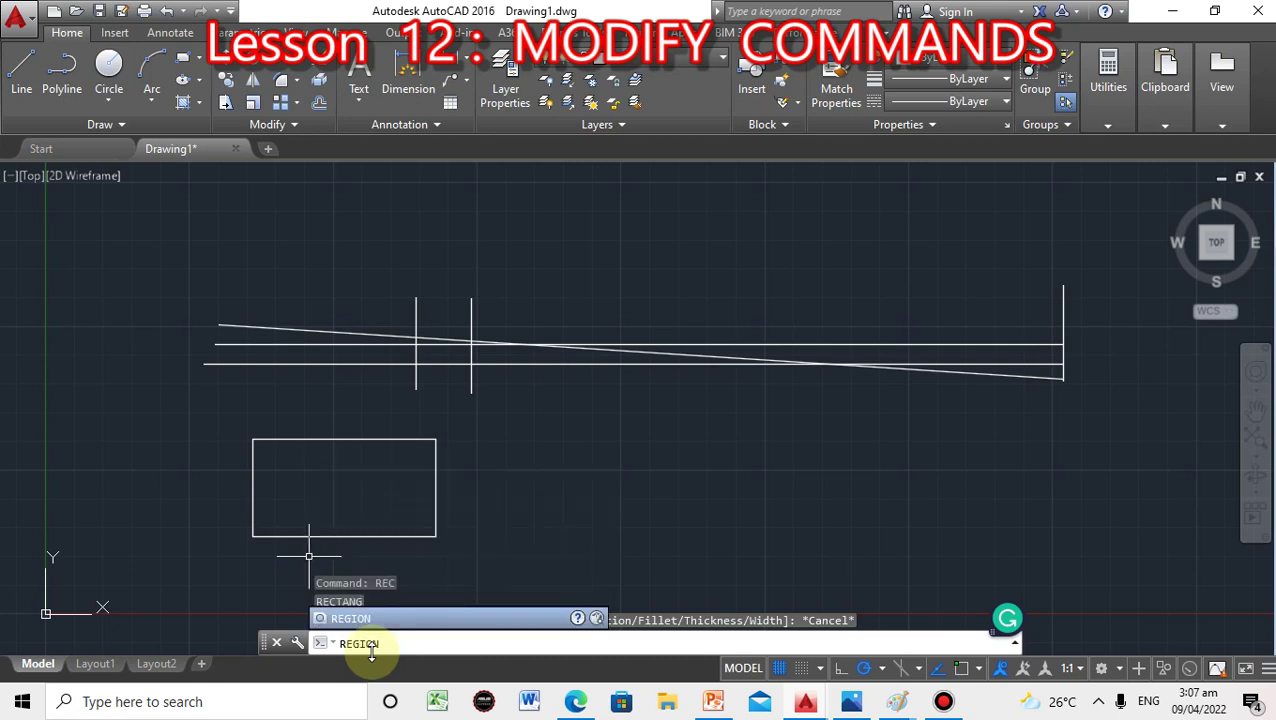
pyautogui.press('Return')
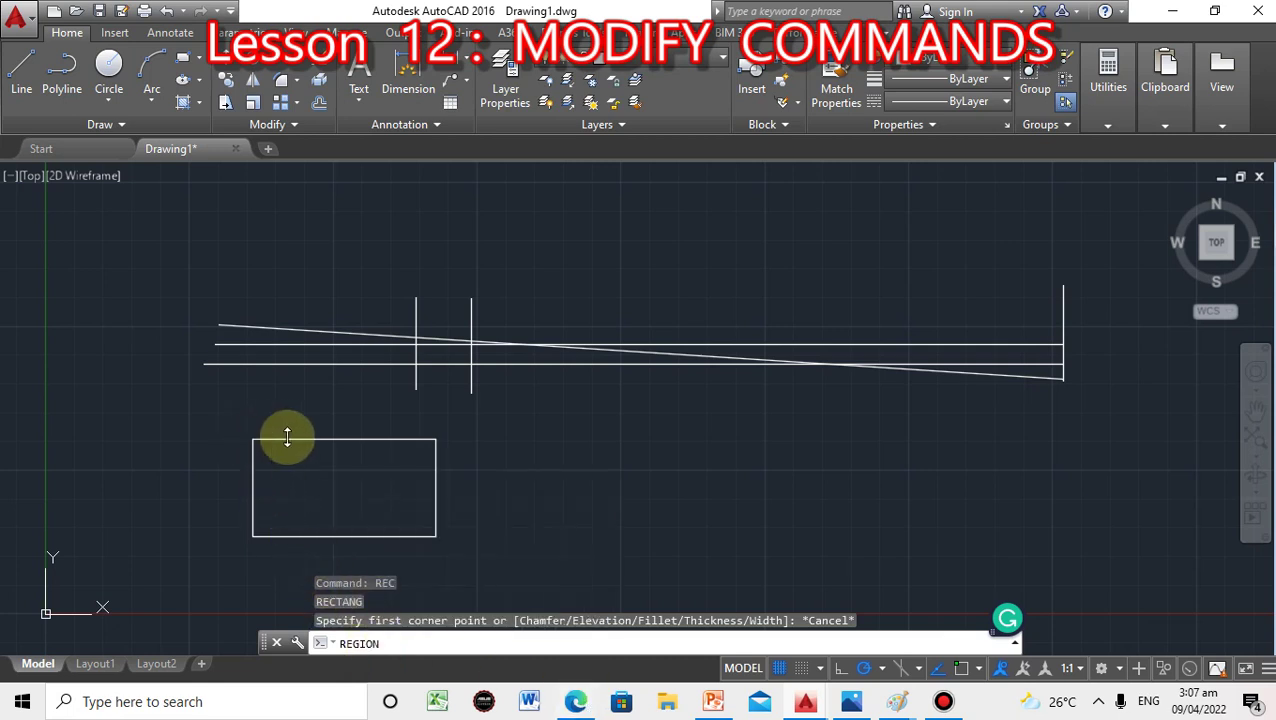
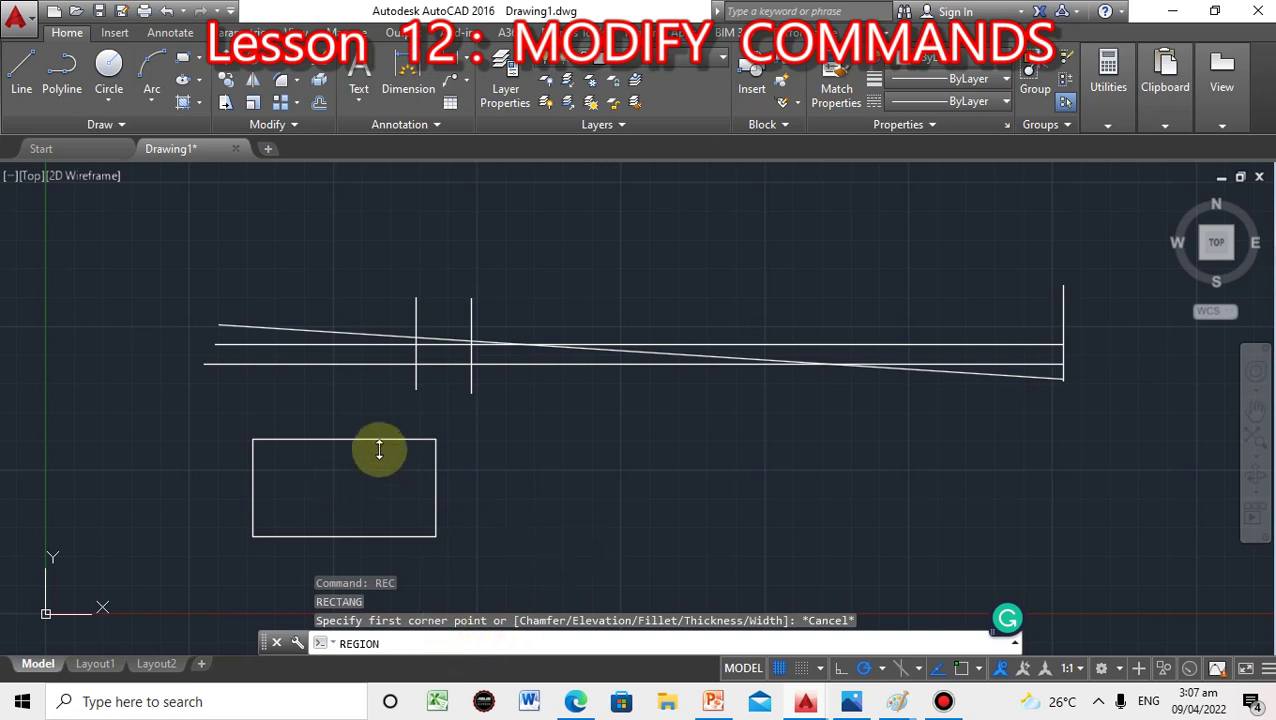
pyautogui.press('Return')
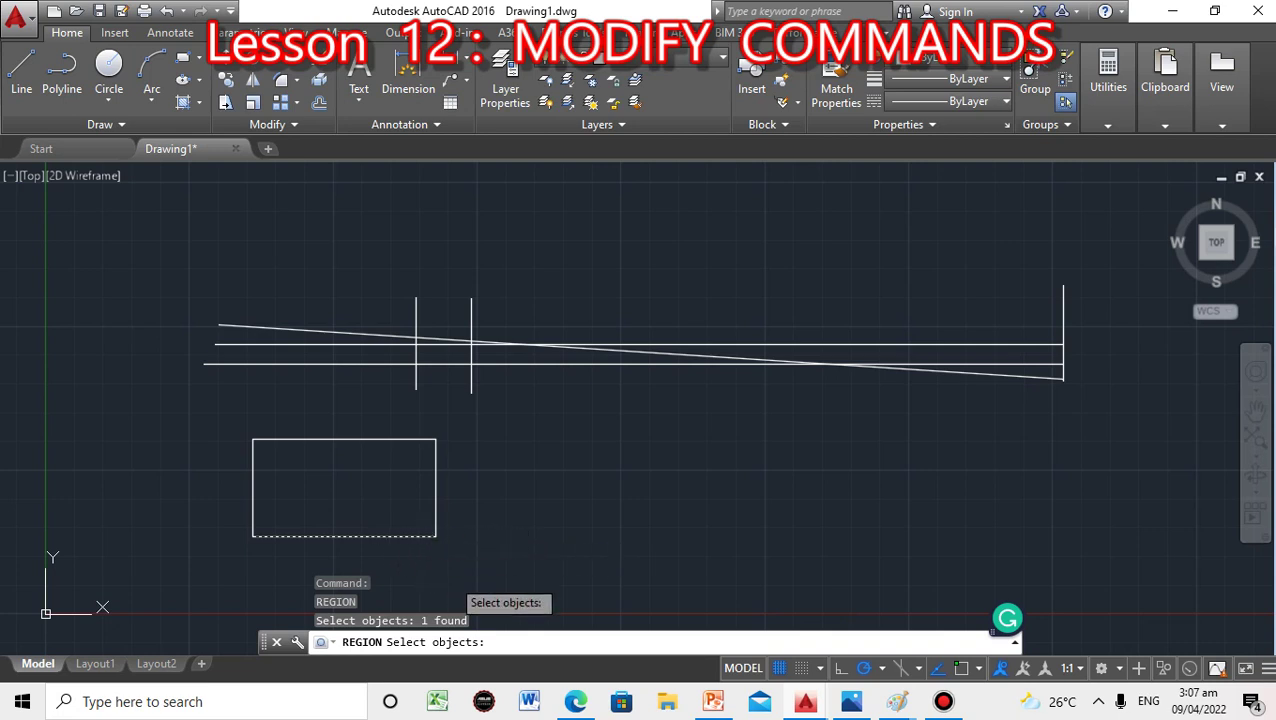
pyautogui.click(356, 527)
pyautogui.click(431, 504)
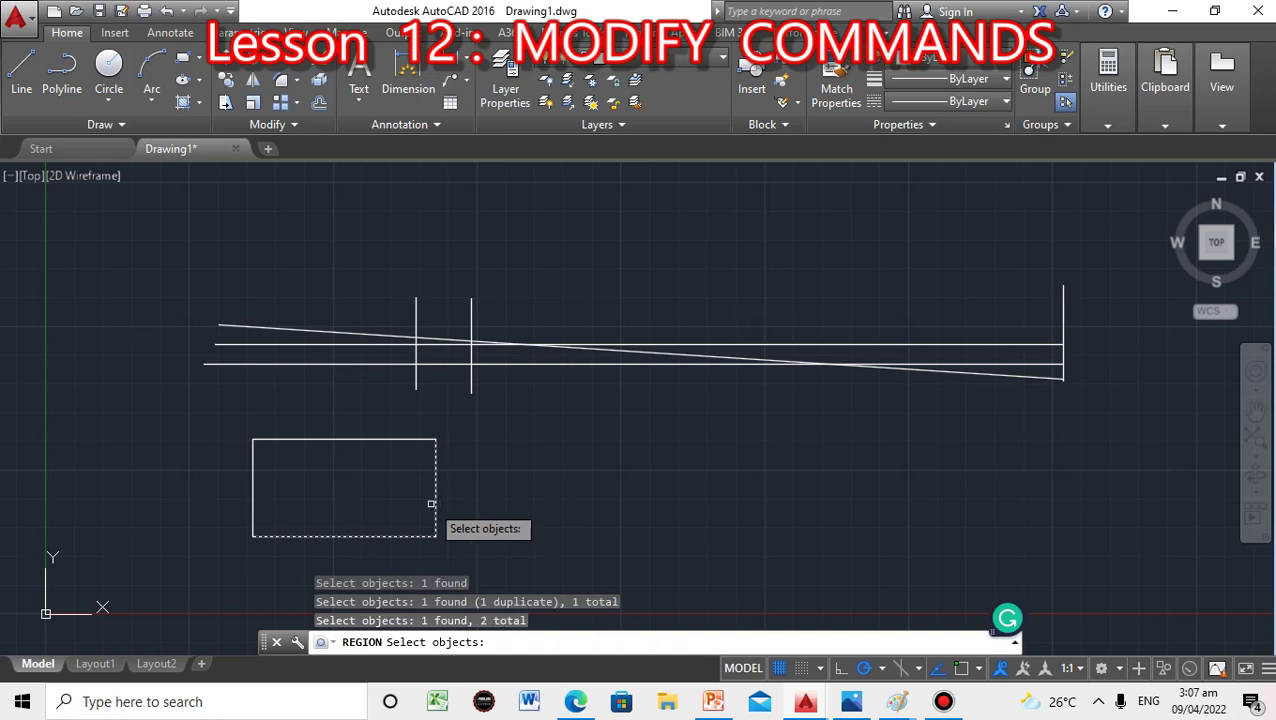
pyautogui.click(336, 439)
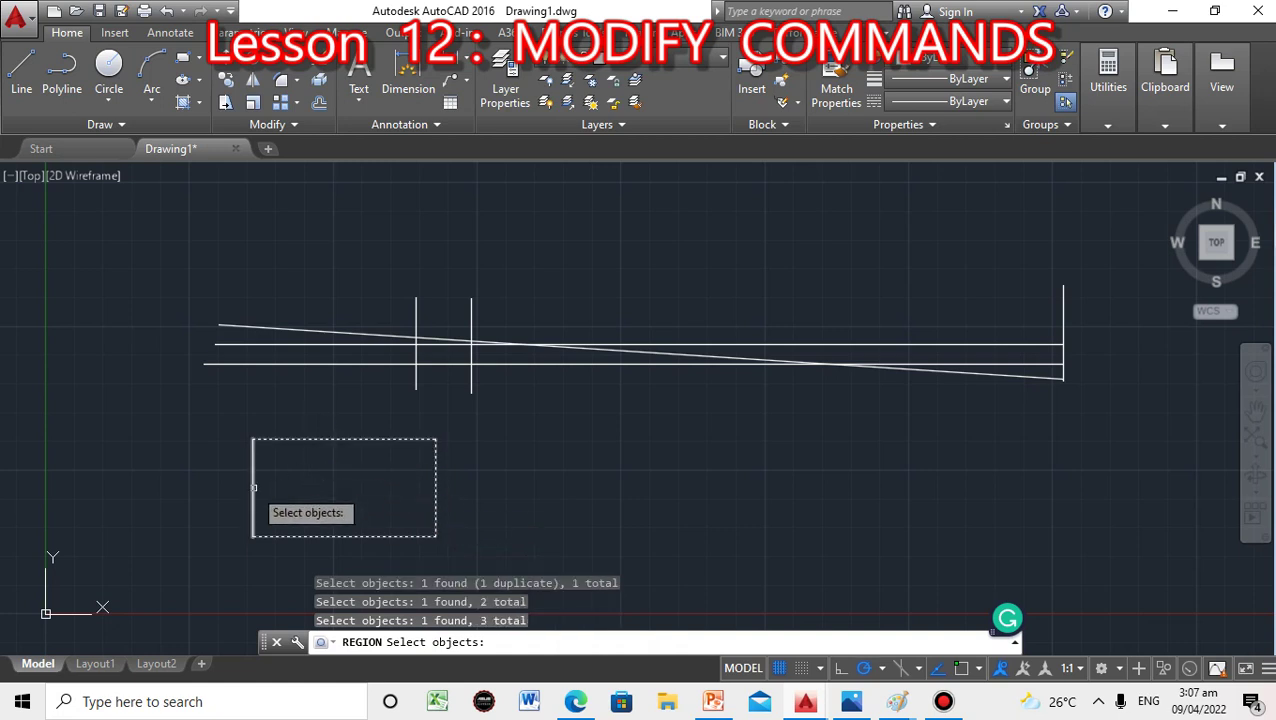
pyautogui.click(247, 491)
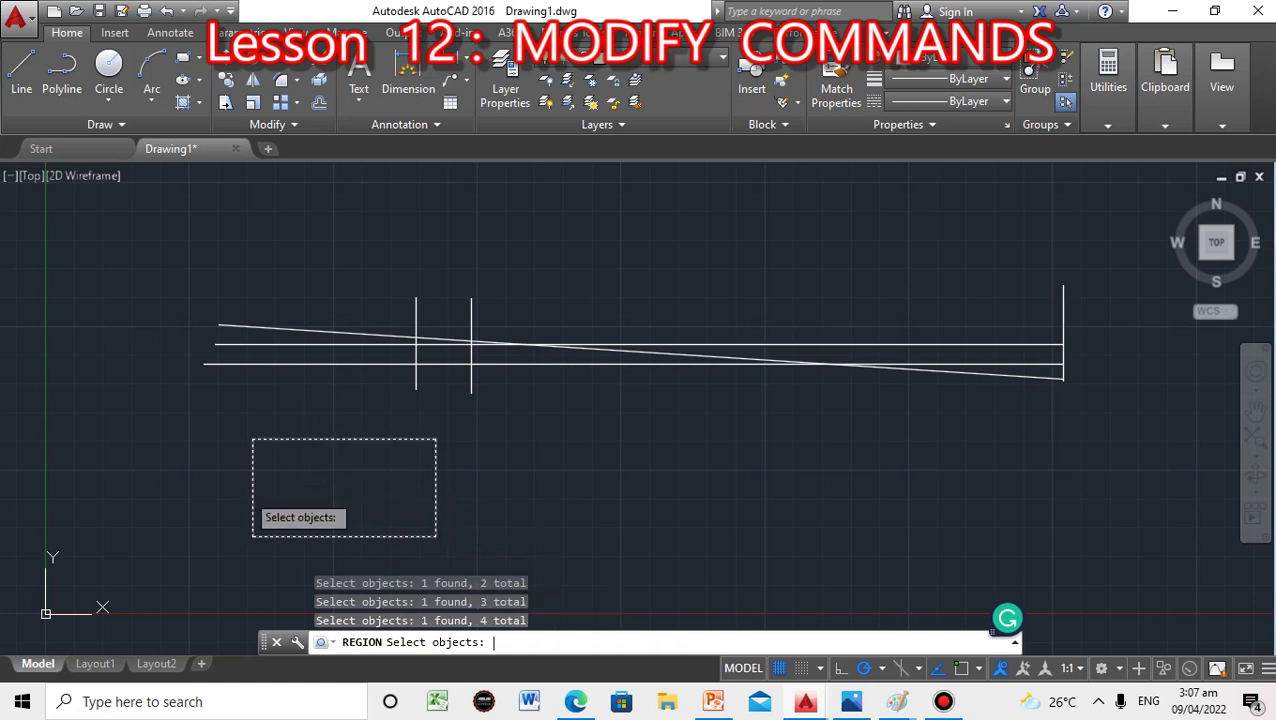
pyautogui.press('Return')
# Check that the joined rectangle selects as one object from its right edge, and cancel the repeated Region command.
pyautogui.press('Return')
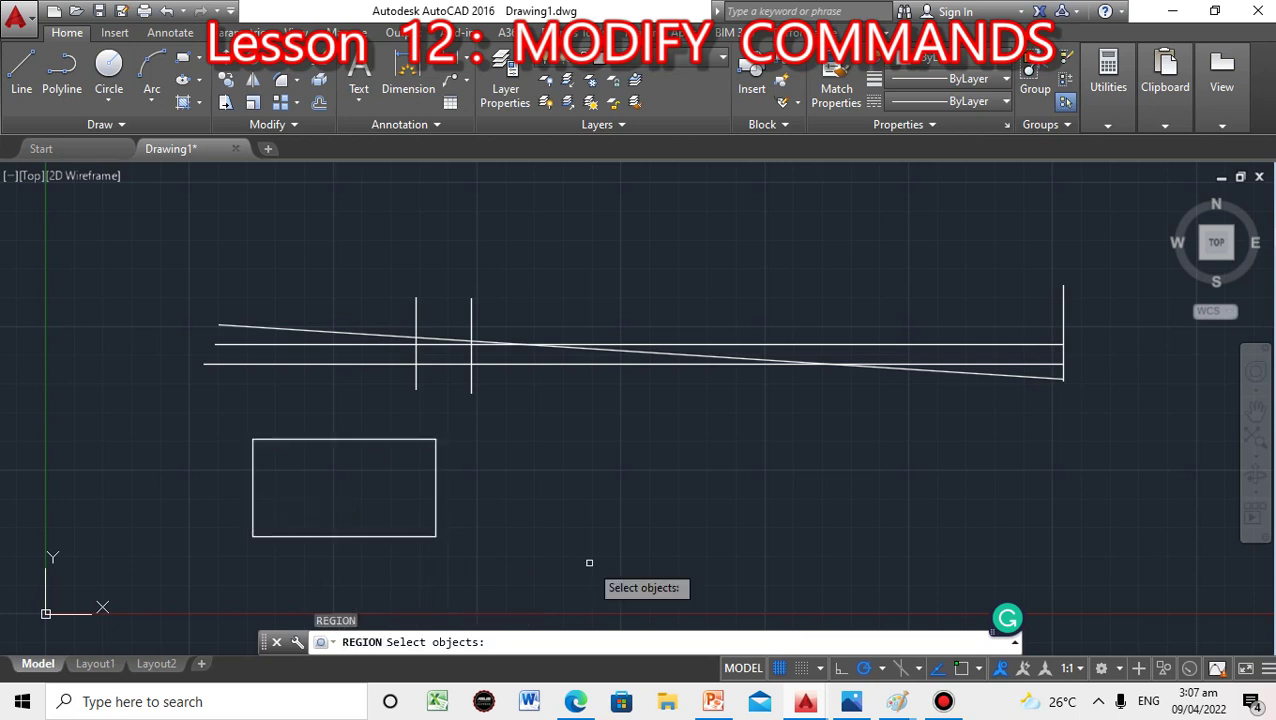
pyautogui.click(433, 486)
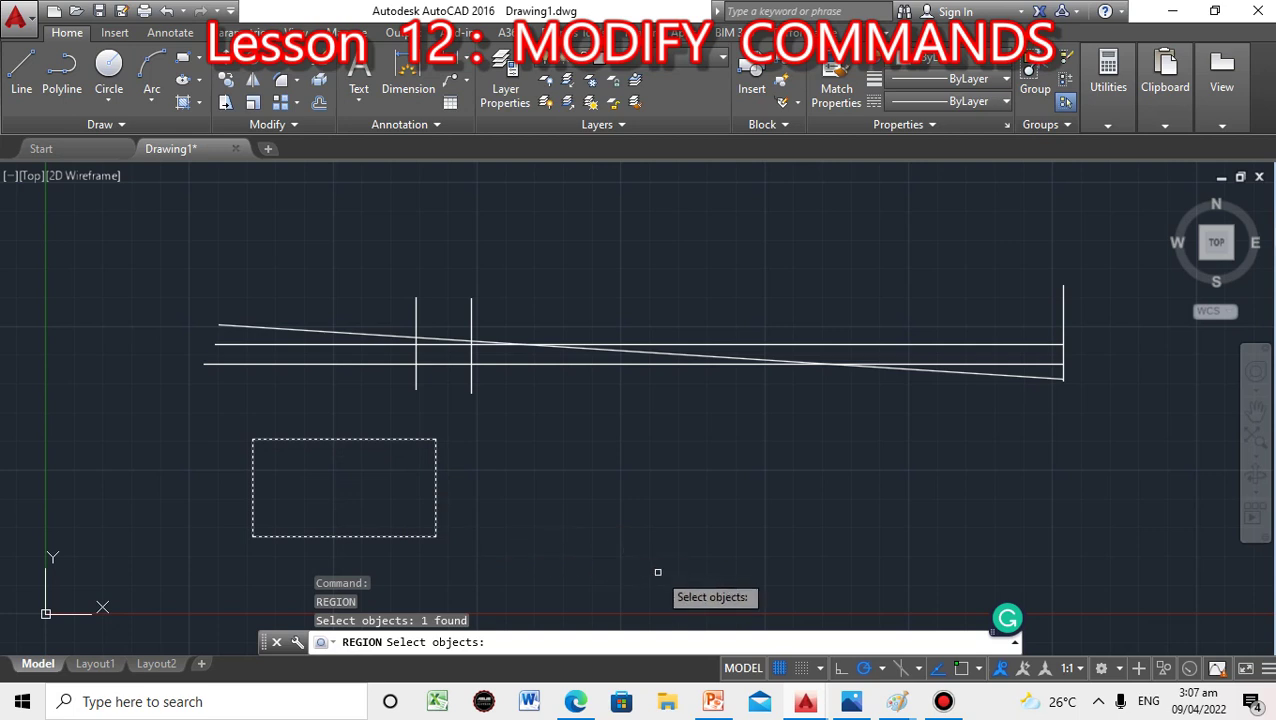
pyautogui.press('Escape')
# Explode the rectangular region into separate lines.
pyautogui.click(490, 645)
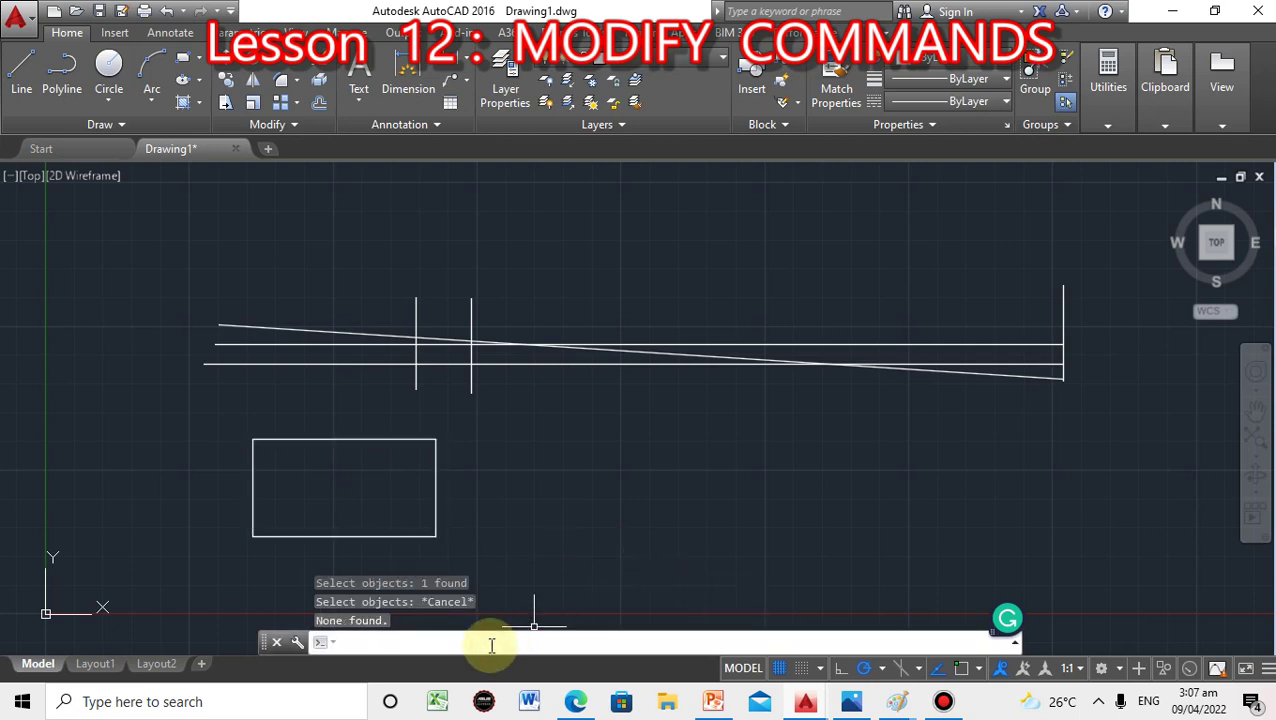
pyautogui.write('EXPLODE')
pyautogui.press('Return')
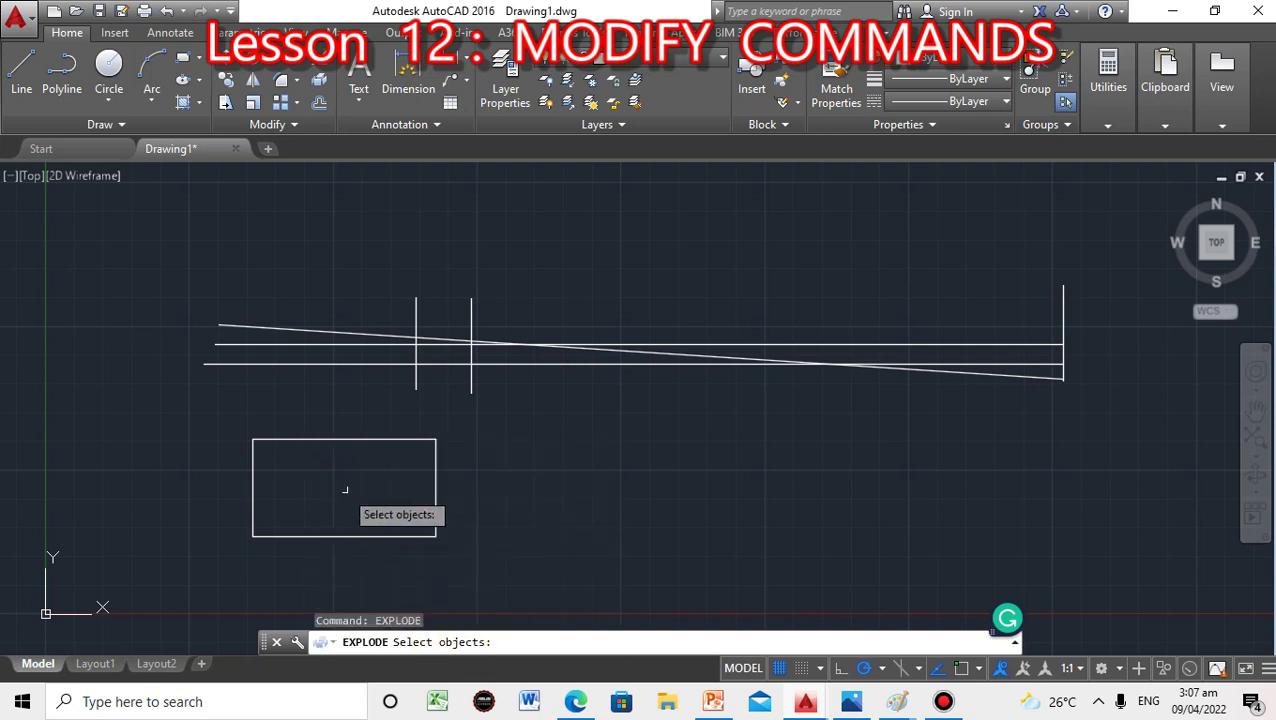
pyautogui.click(345, 440)
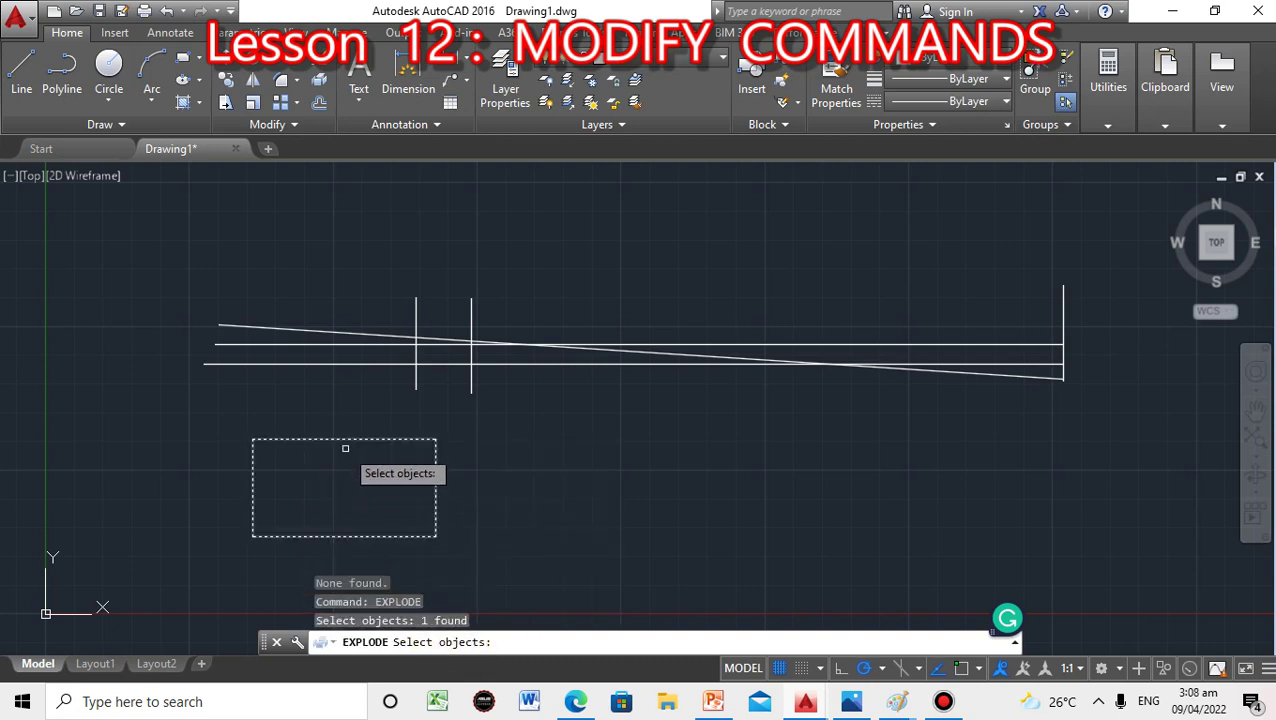
pyautogui.press('Return')
# Select the exploded region's edges one by one, starting with the upper edge, to check that they are separate lines.
pyautogui.click(345, 439)
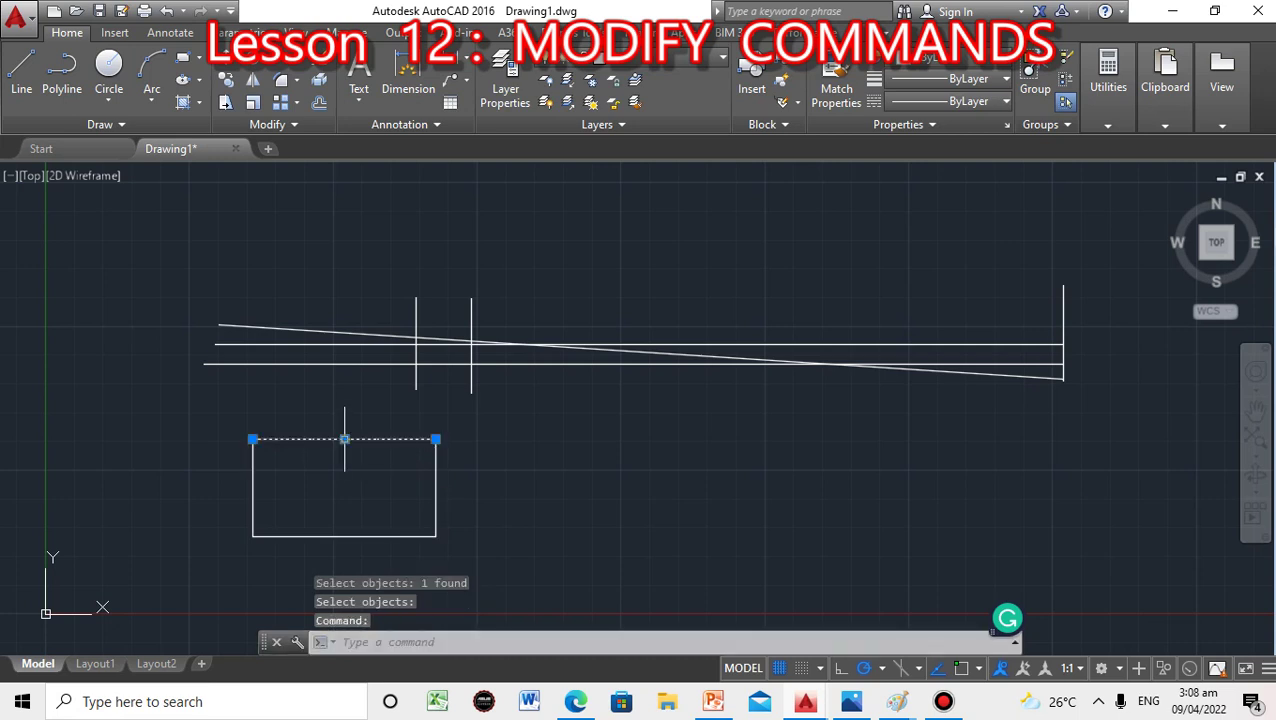
pyautogui.click(436, 484)
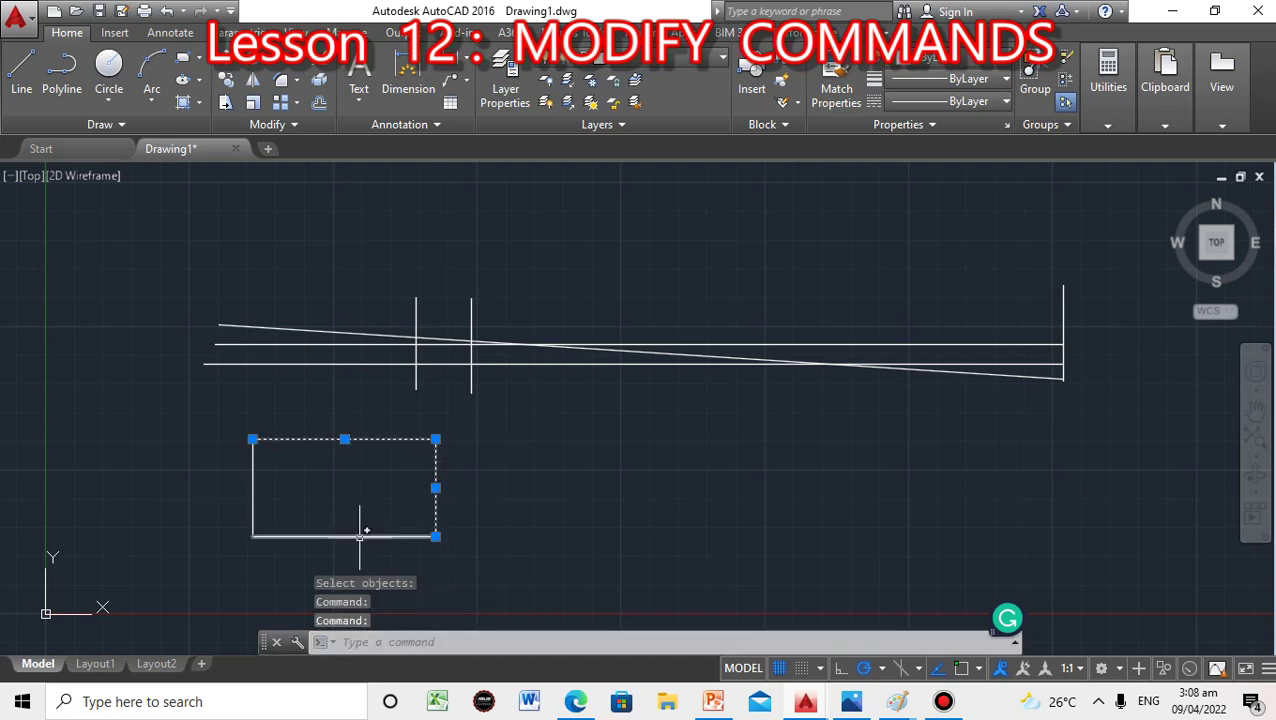
pyautogui.click(359, 537)
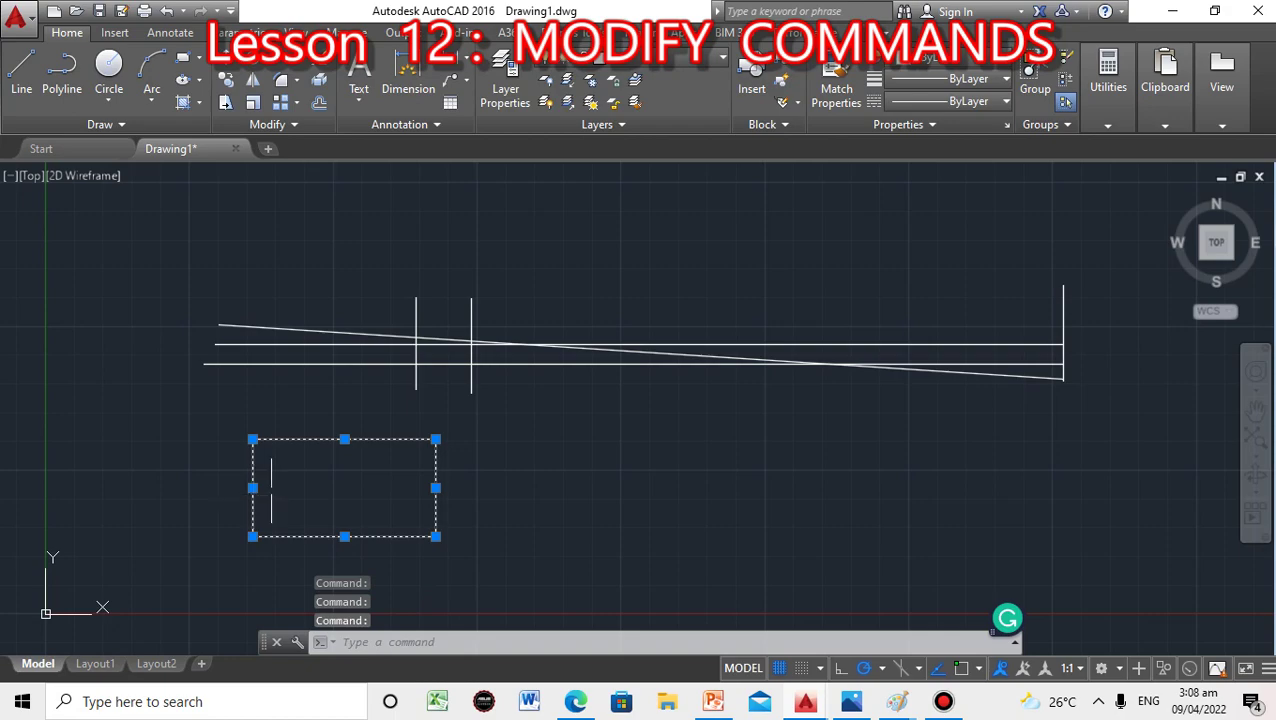